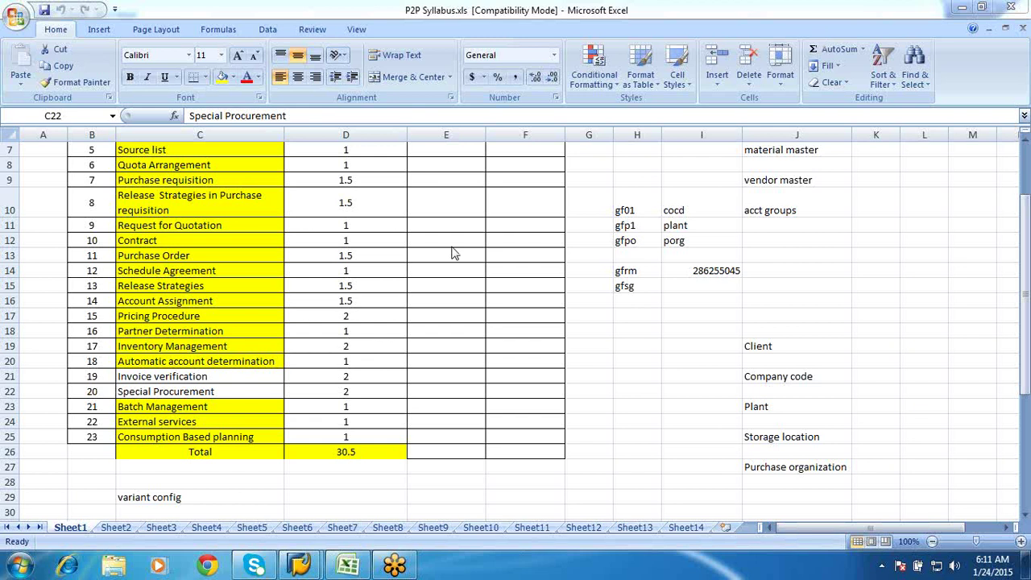
# On Sheet11, enter "Sub contracting" in cell D126 below the stock transfer comparison table.
pyautogui.click(189, 389)
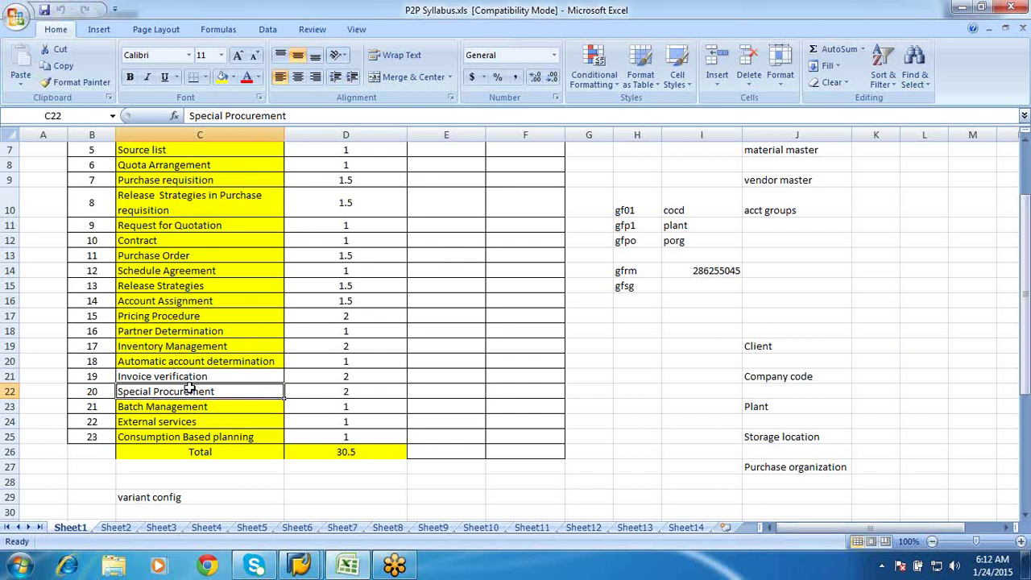
pyautogui.click(531, 528)
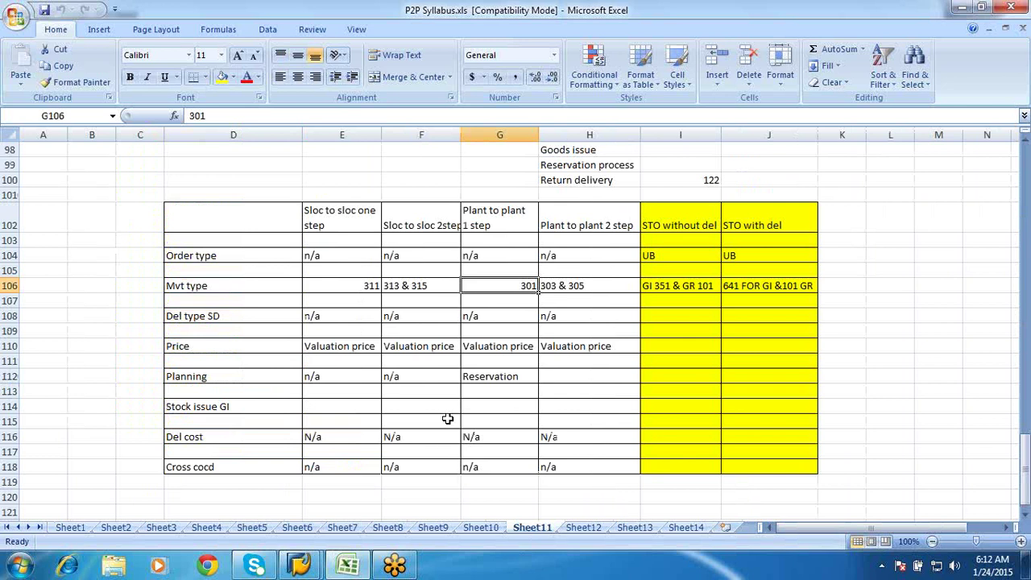
pyautogui.scroll(-4, 447, 419)
pyautogui.click(233, 392)
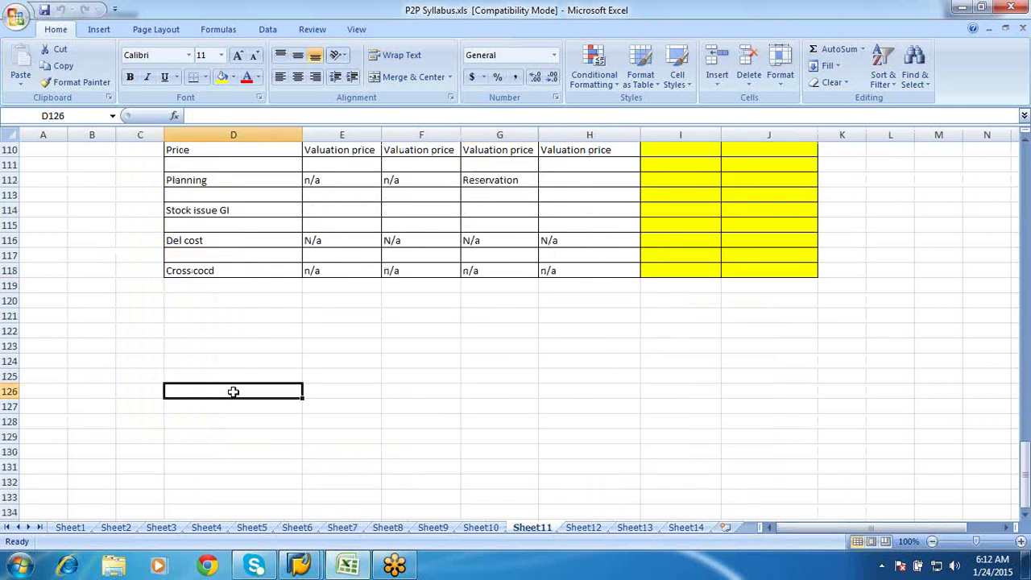
pyautogui.write('Sub contracting')
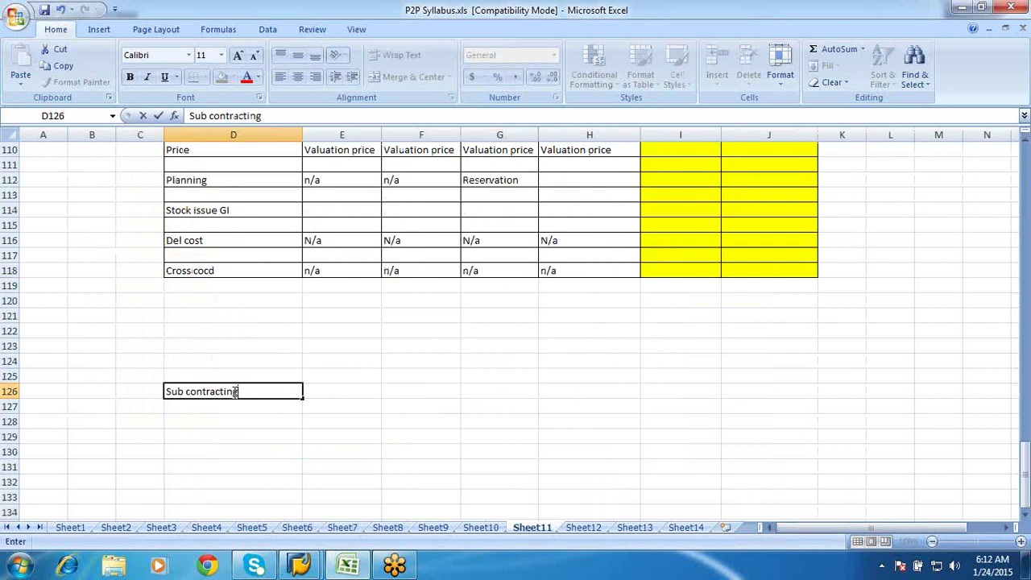
pyautogui.press('Return')
pyautogui.press('Return')
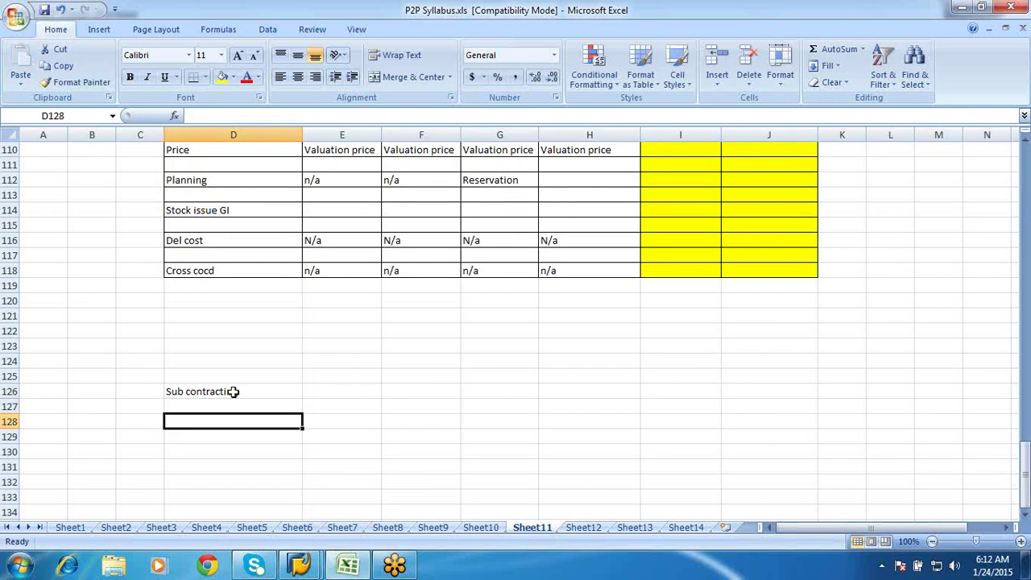
# Add "Consignment" in D128 and "Pipeline procurement" in D130, leaving a blank row between the entries.
pyautogui.write('Co')
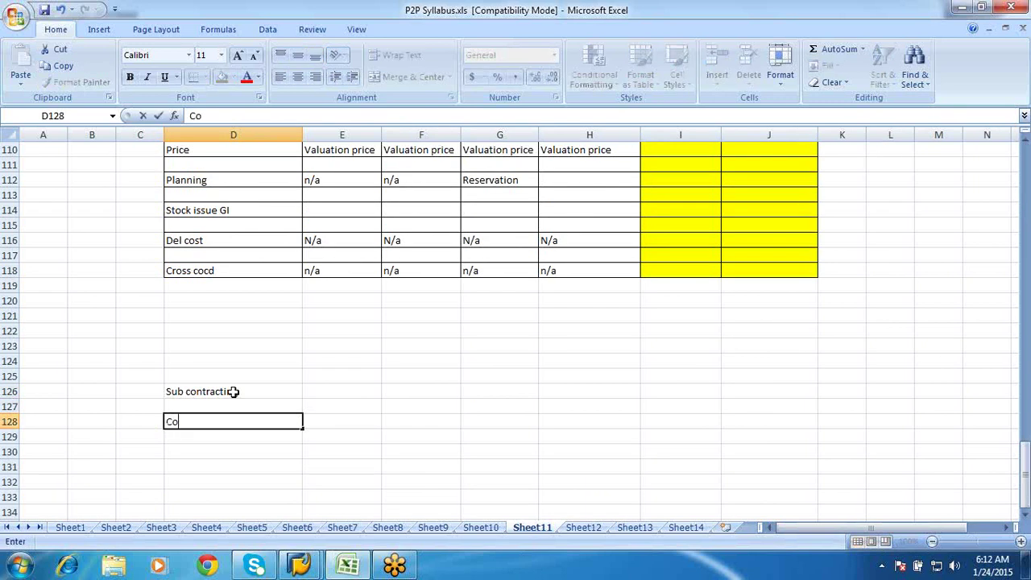
pyautogui.write('nsignment')
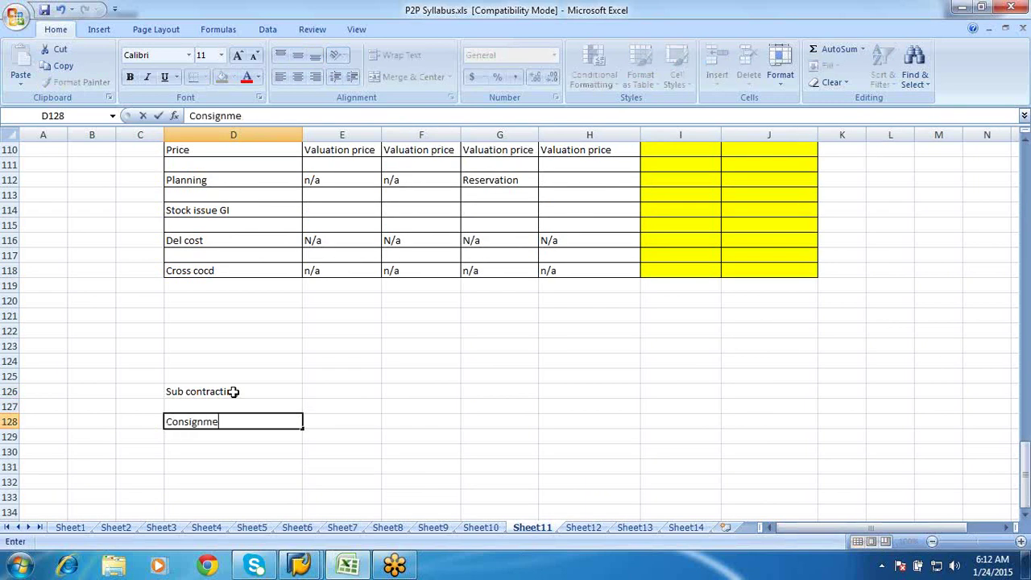
pyautogui.press('Return')
pyautogui.press('Return')
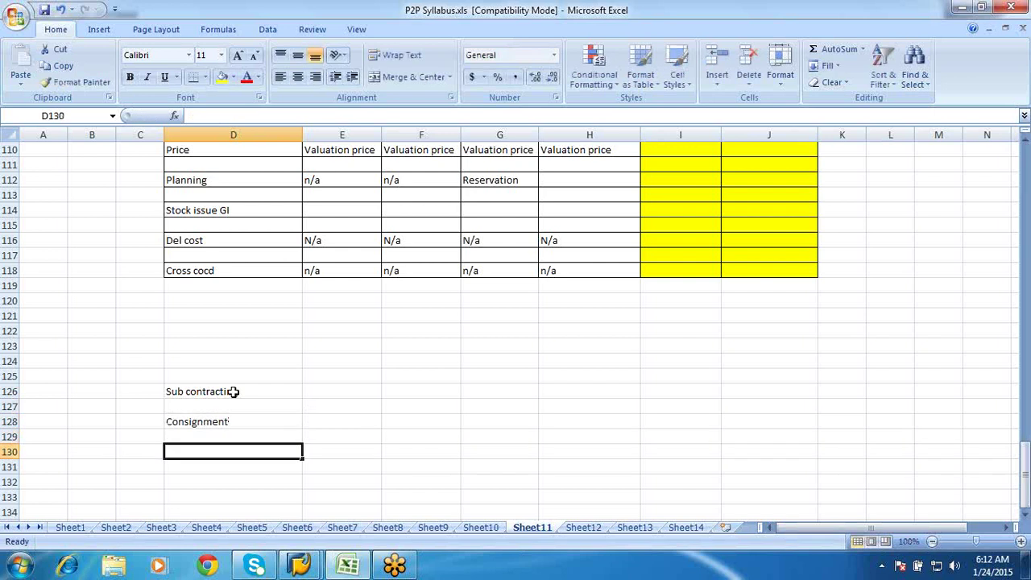
pyautogui.write('Pipeline procurement')
pyautogui.press('Return')
pyautogui.press('Return')
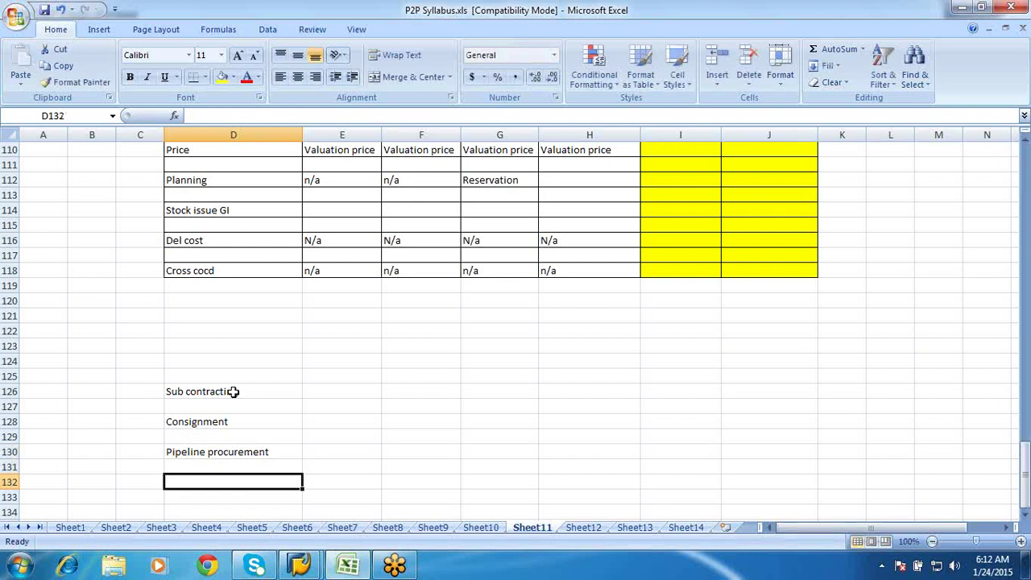
# Complete the procurement list with "Stock transport order" in D132 and "Third party" in D134.
pyautogui.write('Stock transport')
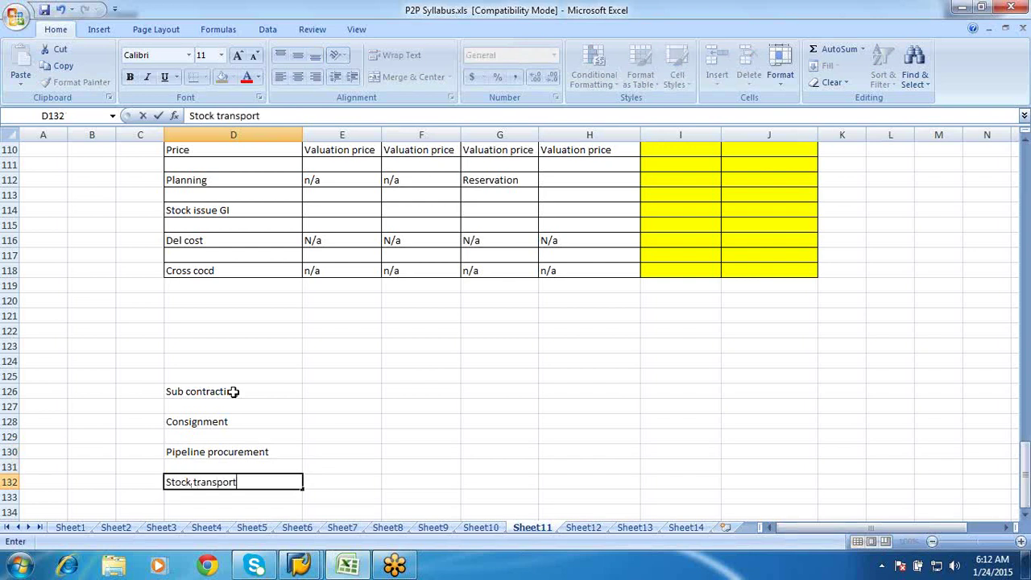
pyautogui.write(' order')
pyautogui.press('Return')
pyautogui.press('Return')
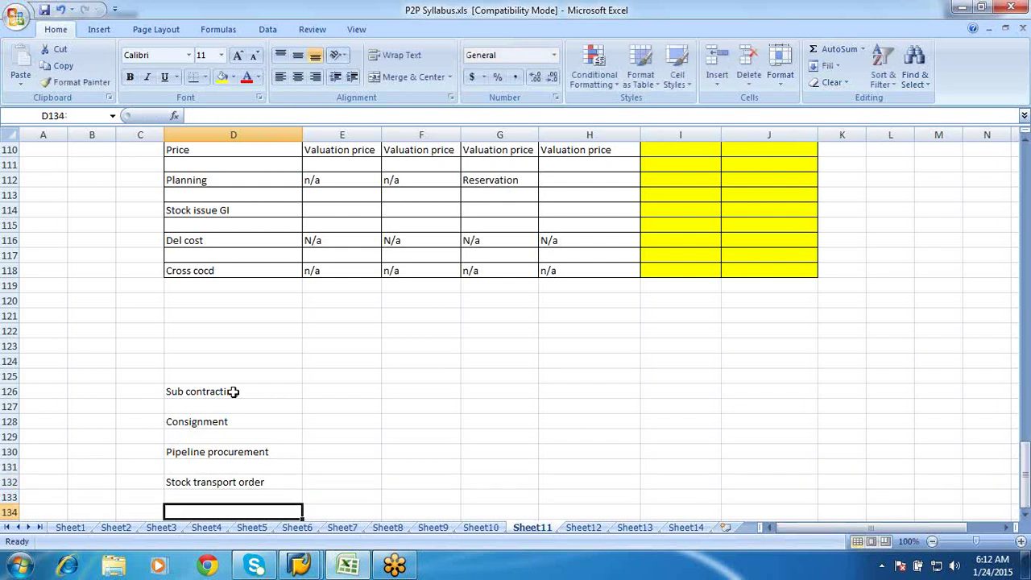
pyautogui.write('Thir')
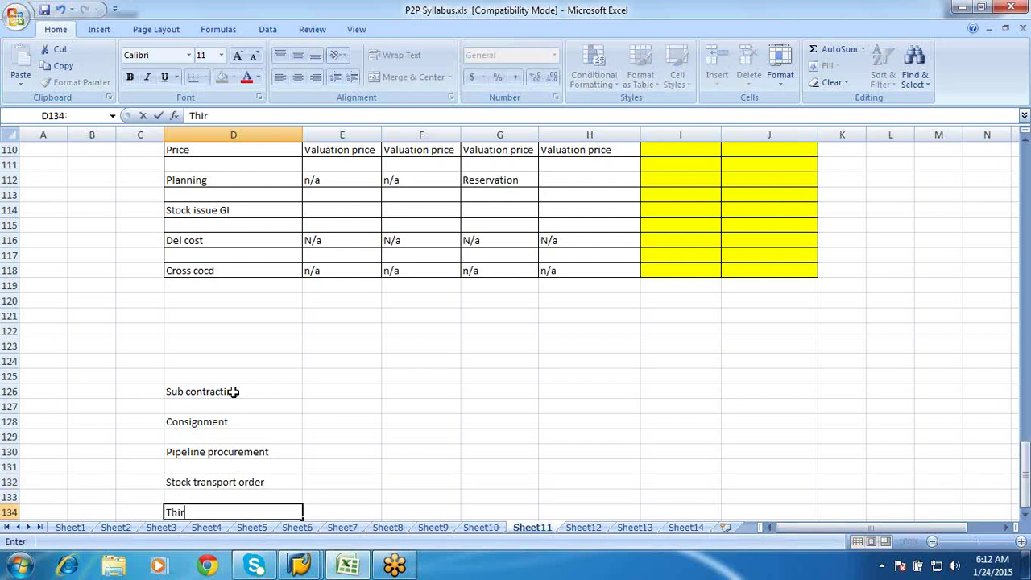
pyautogui.write('d party')
pyautogui.scroll(-1, 233, 391)
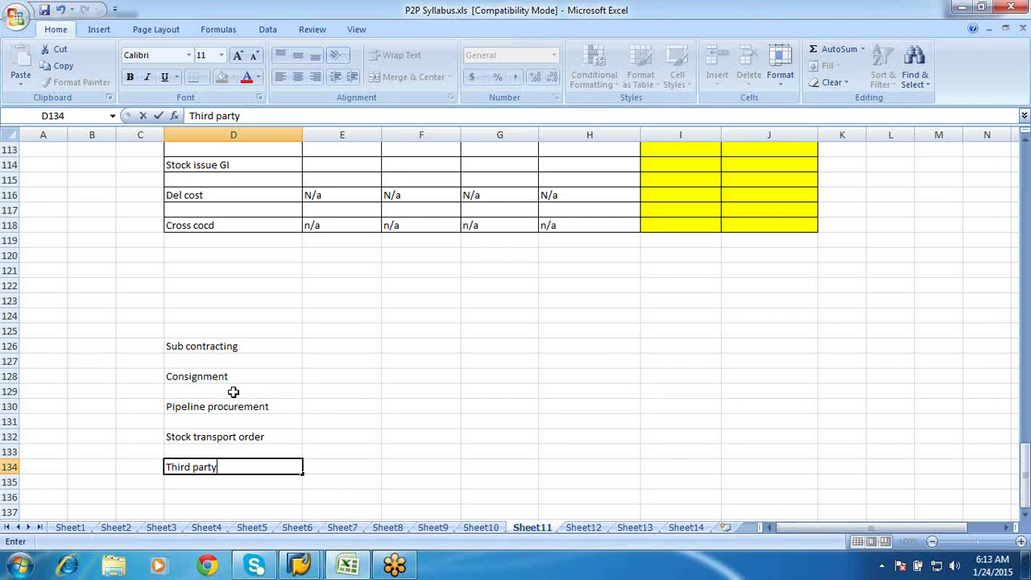
pyautogui.click(368, 346)
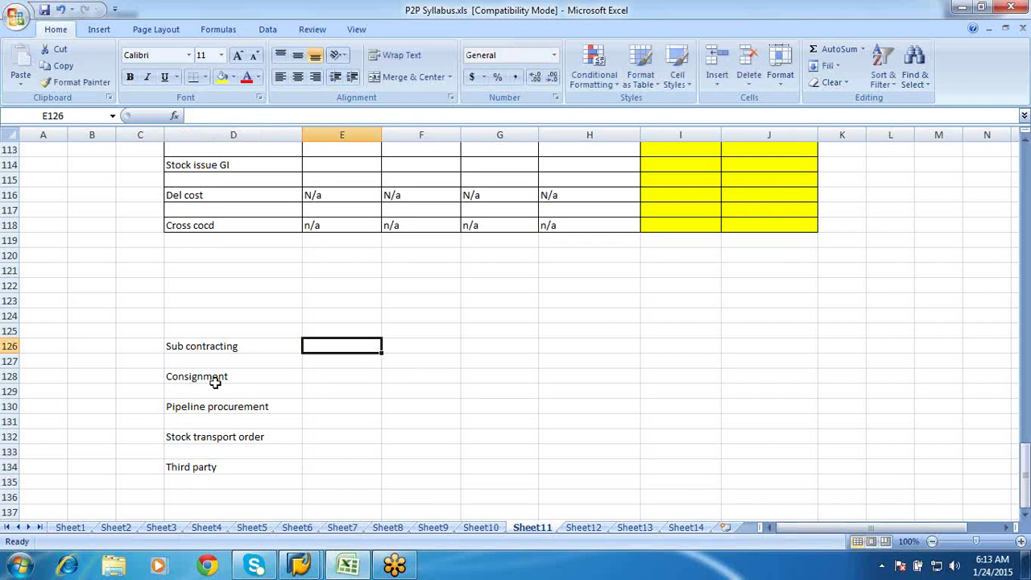
# Review the special procurement types listed in D126 to D134, from Sub contracting through Third party.
pyautogui.click(222, 345)
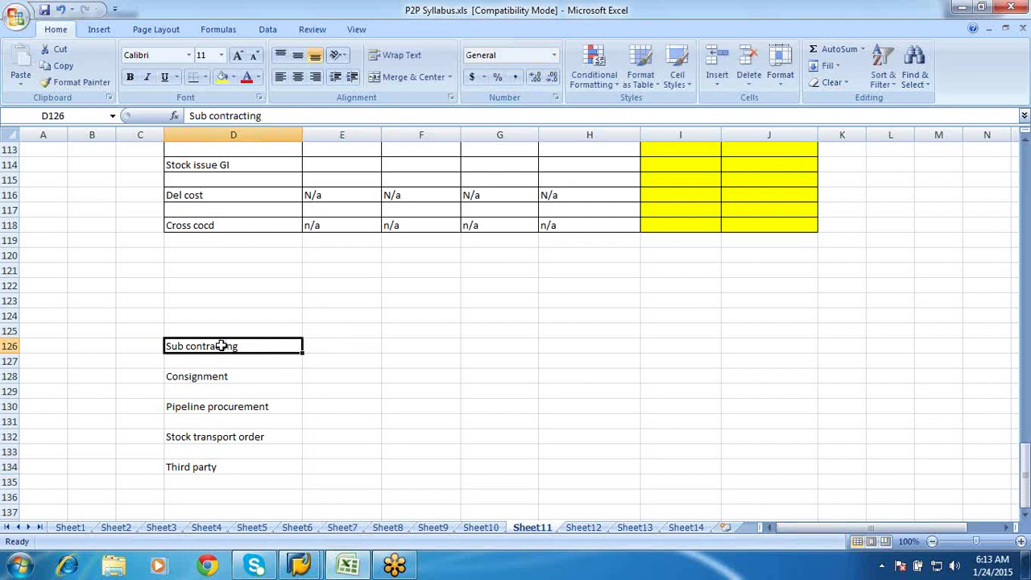
pyautogui.hotkey('shift', 'Down')
pyautogui.hotkey('shift', 'Down')
pyautogui.hotkey('shift', 'Down')
pyautogui.hotkey('shift', 'Down')
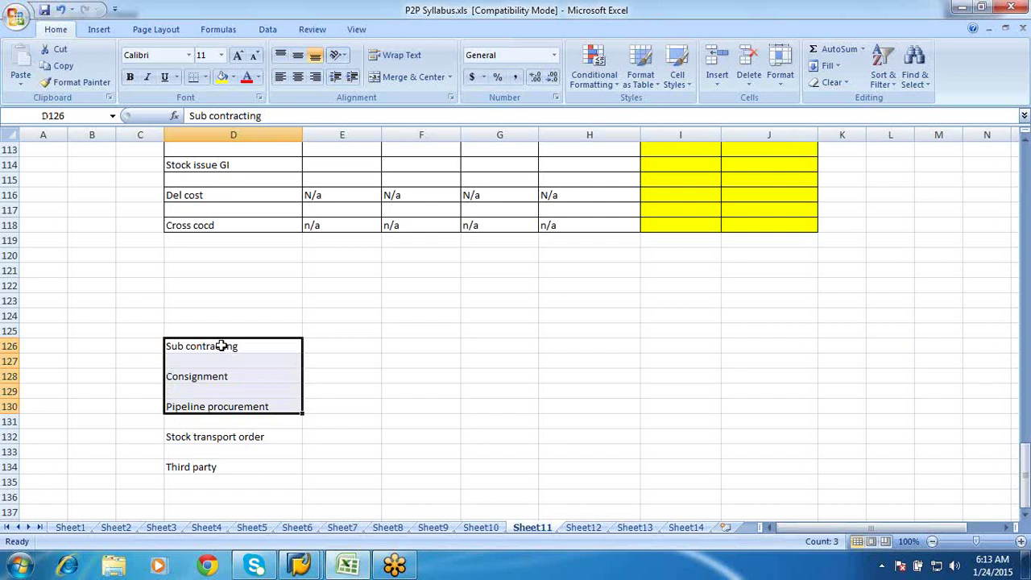
pyautogui.click(206, 435)
pyautogui.click(200, 465)
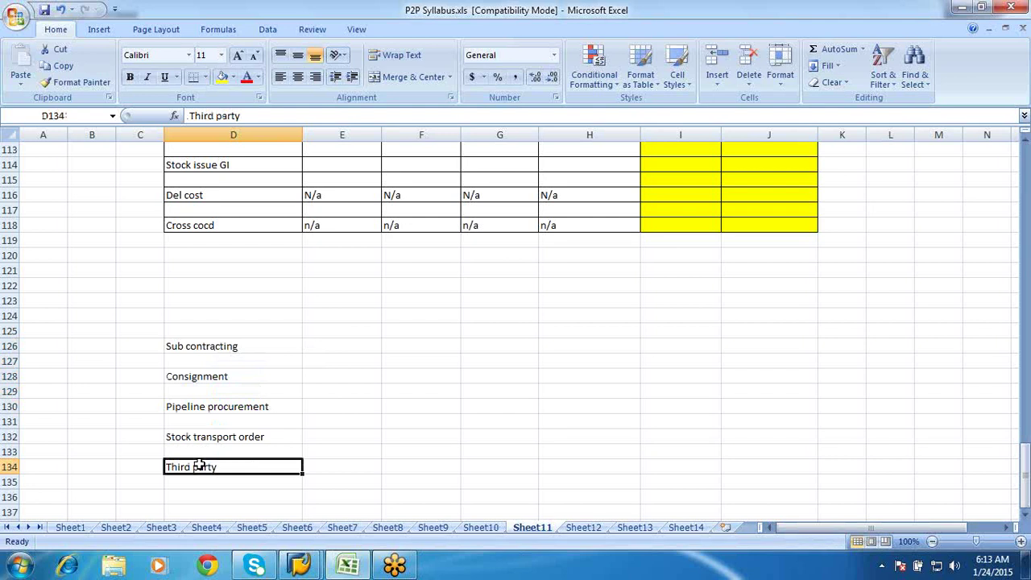
pyautogui.click(191, 439)
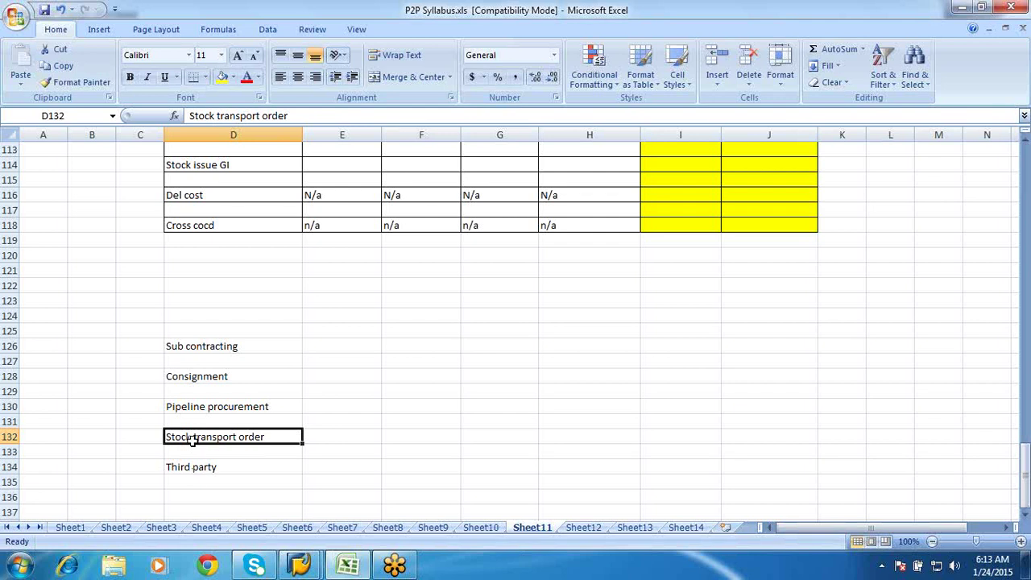
pyautogui.click(195, 470)
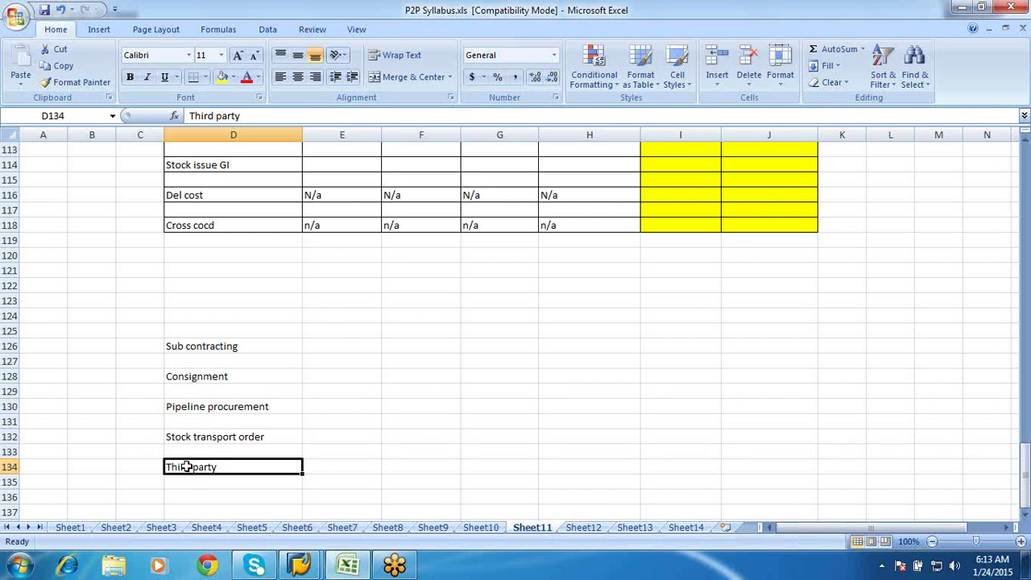
# Label the Third party entry as "SD part" in cell E134.
pyautogui.click(335, 467)
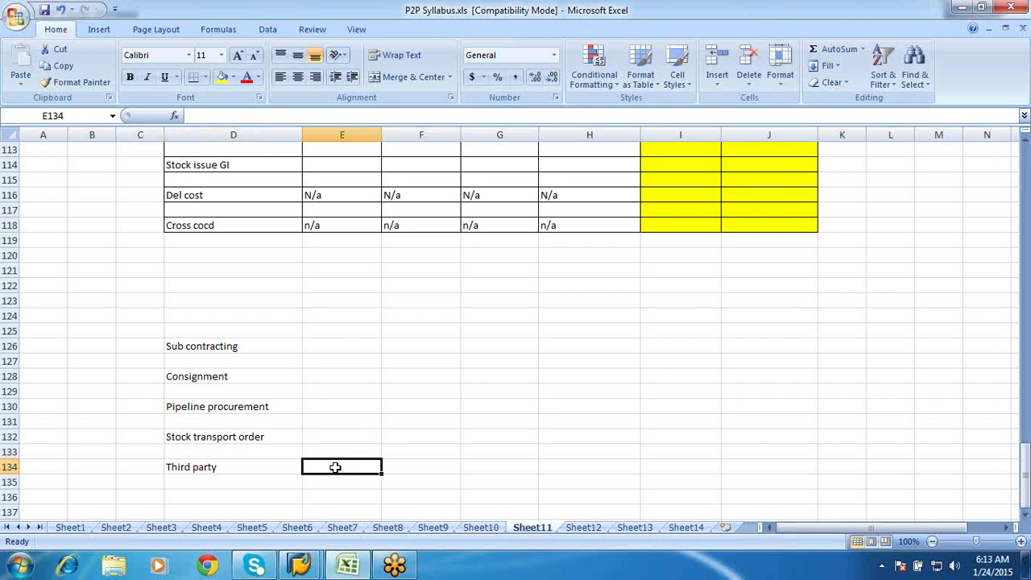
pyautogui.write('sd')
pyautogui.press('BackSpace')
pyautogui.press('BackSpace')
pyautogui.write('SD')
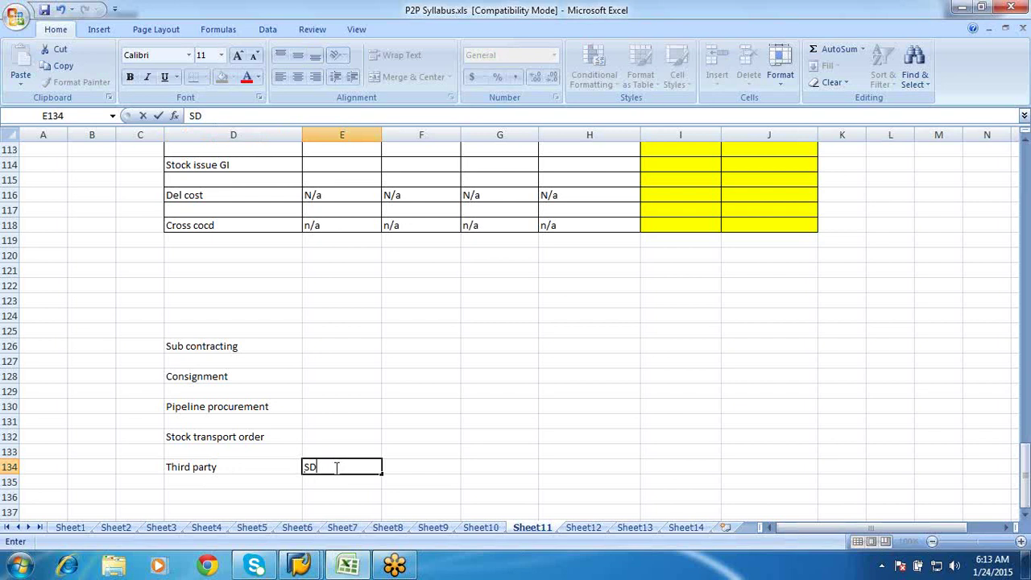
pyautogui.write(' part')
# Highlight D126:D132 to examine the four procurement types from Sub contracting through Stock transport order.
pyautogui.click(246, 344)
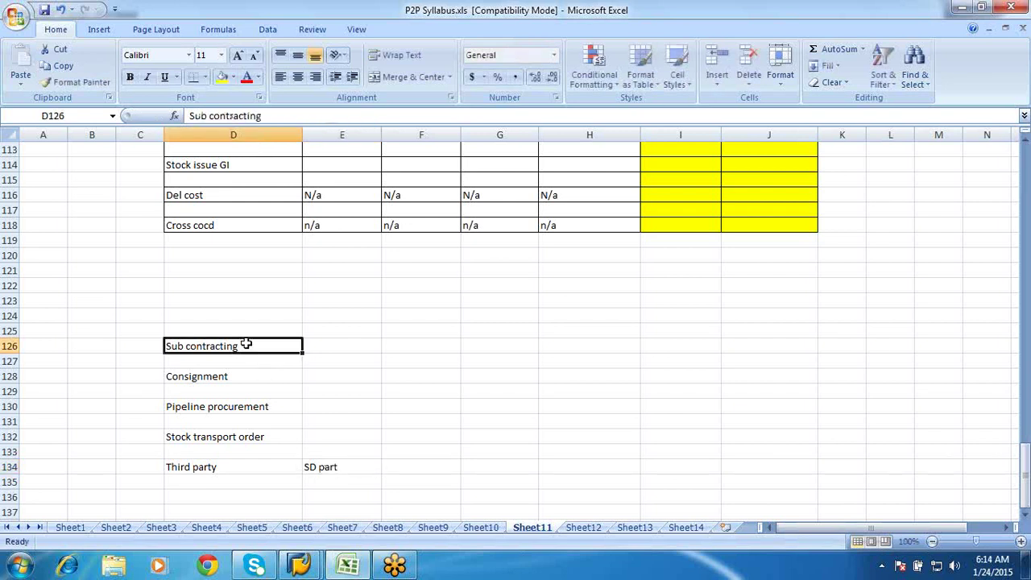
pyautogui.hotkey('shift', 'Down')
pyautogui.hotkey('shift', 'Down')
pyautogui.hotkey('shift', 'Down')
pyautogui.hotkey('shift', 'Down')
pyautogui.hotkey('shift', 'Down')
pyautogui.hotkey('shift', 'Down')
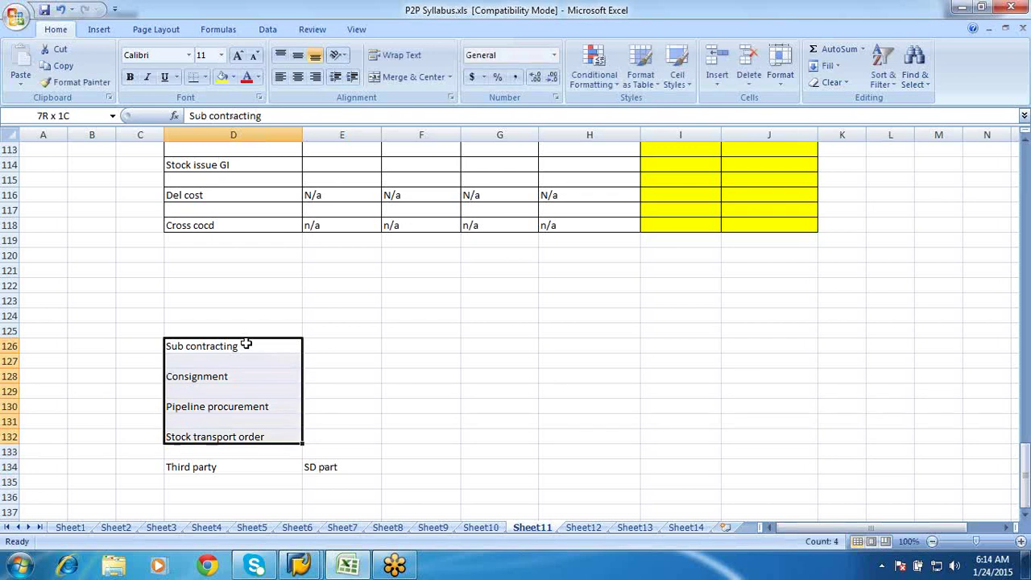
pyautogui.click(358, 343)
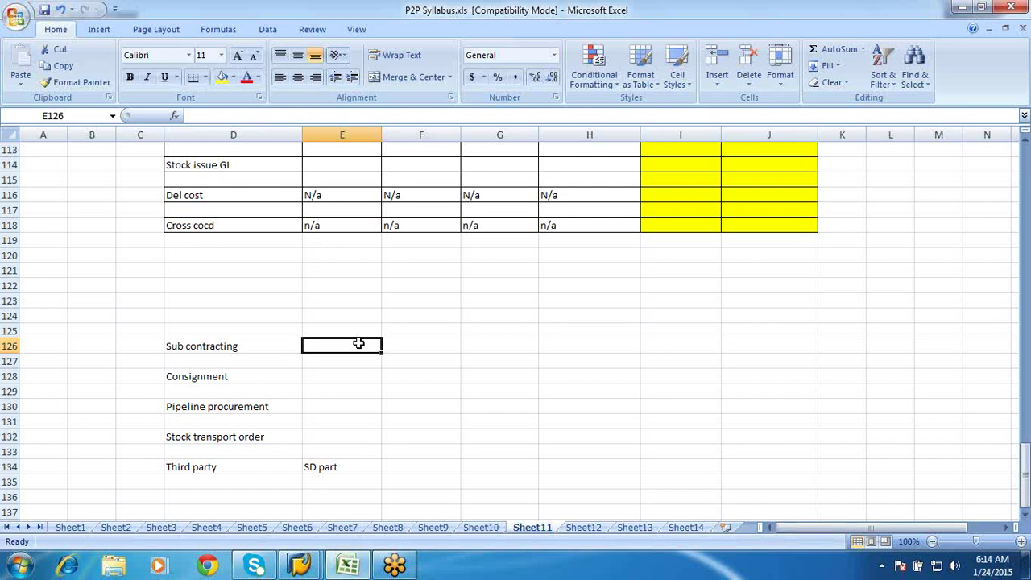
# In the Sub contracting row, enter "Part A" in F126 and "Part-1 & Part -2" in G126.
pyautogui.click(436, 347)
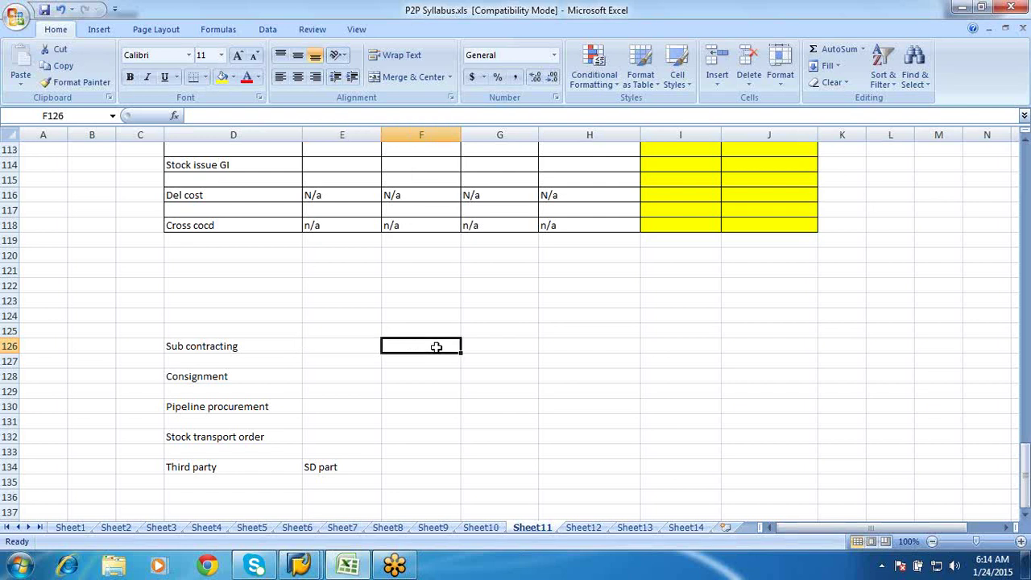
pyautogui.write('Part a')
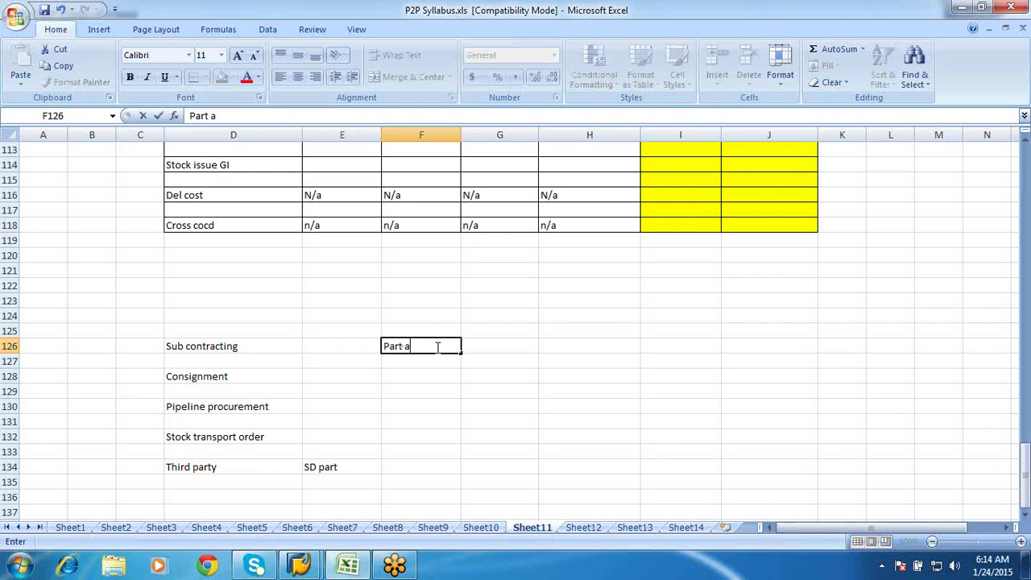
pyautogui.press('BackSpace')
pyautogui.write('A')
pyautogui.click(512, 343)
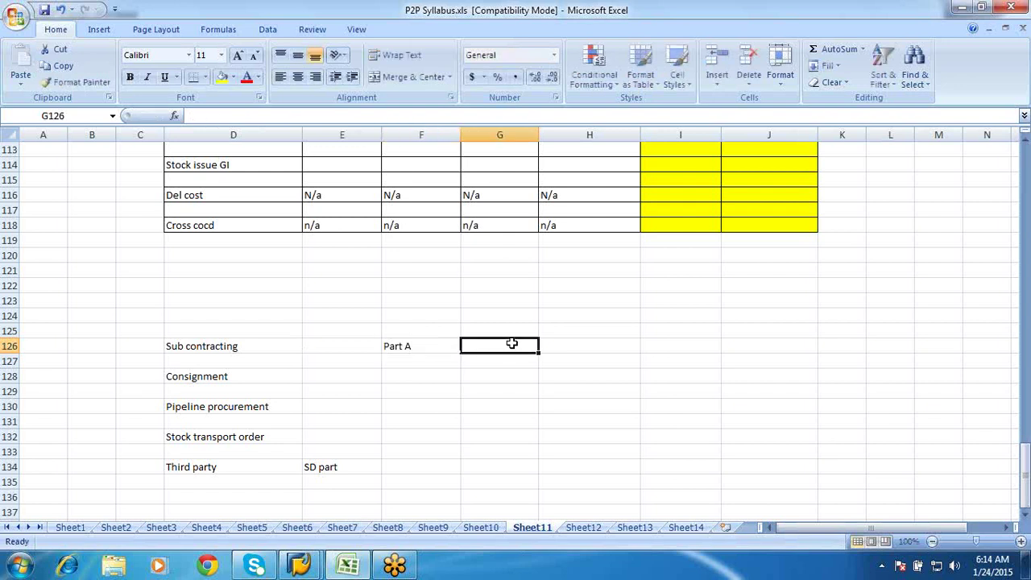
pyautogui.write('Part')
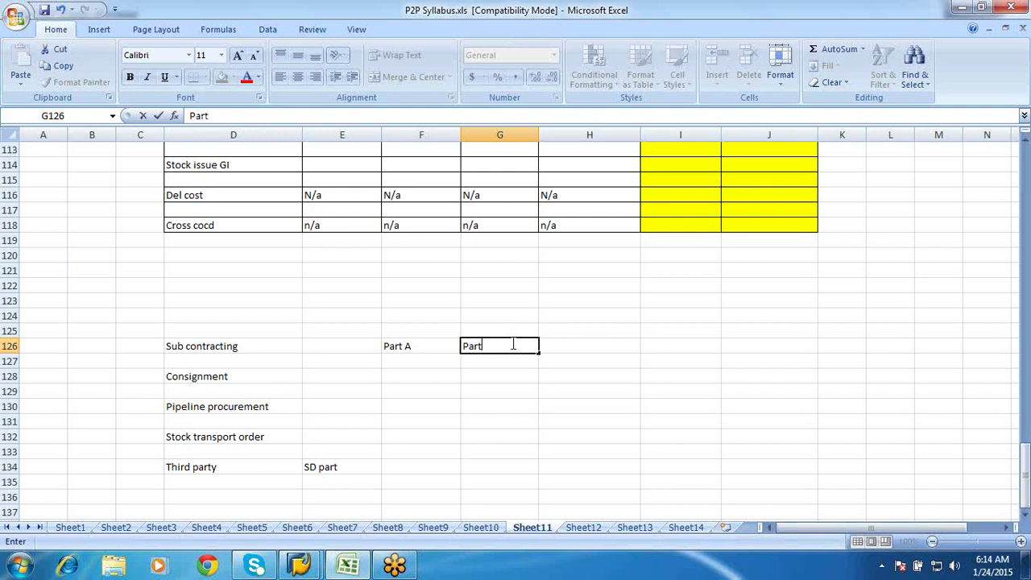
pyautogui.write('-1 & Part -2')
pyautogui.click(510, 364)
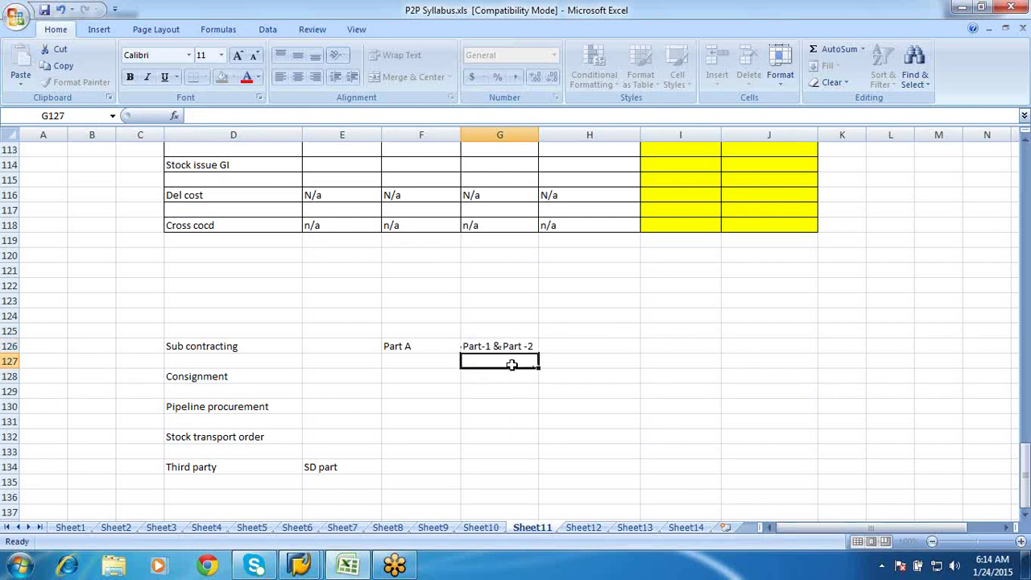
# Add the headings "Parent part" in F125 and "child part" in G125 above the subcontracting part entries.
pyautogui.click(428, 344)
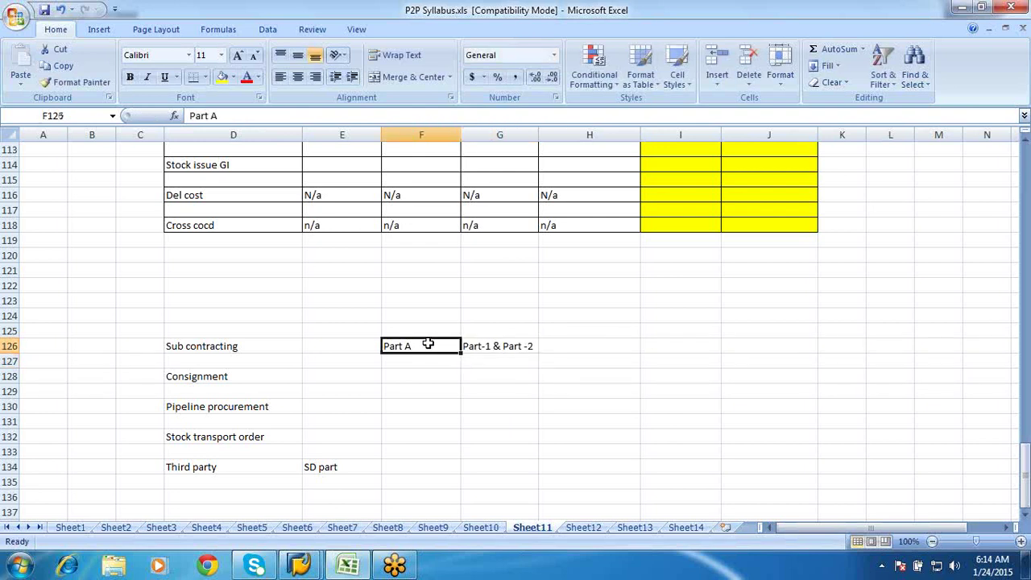
pyautogui.click(482, 348)
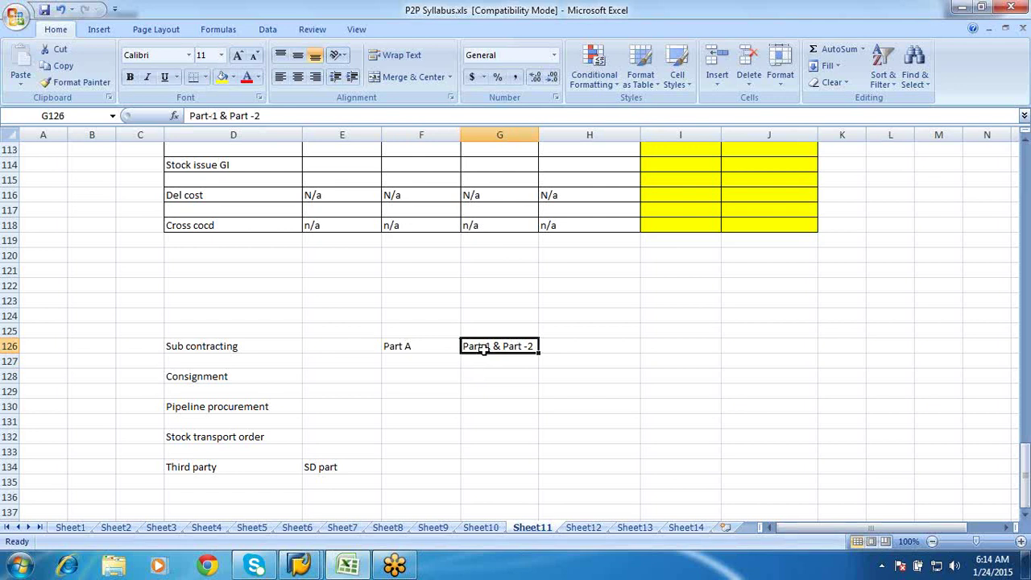
pyautogui.click(404, 328)
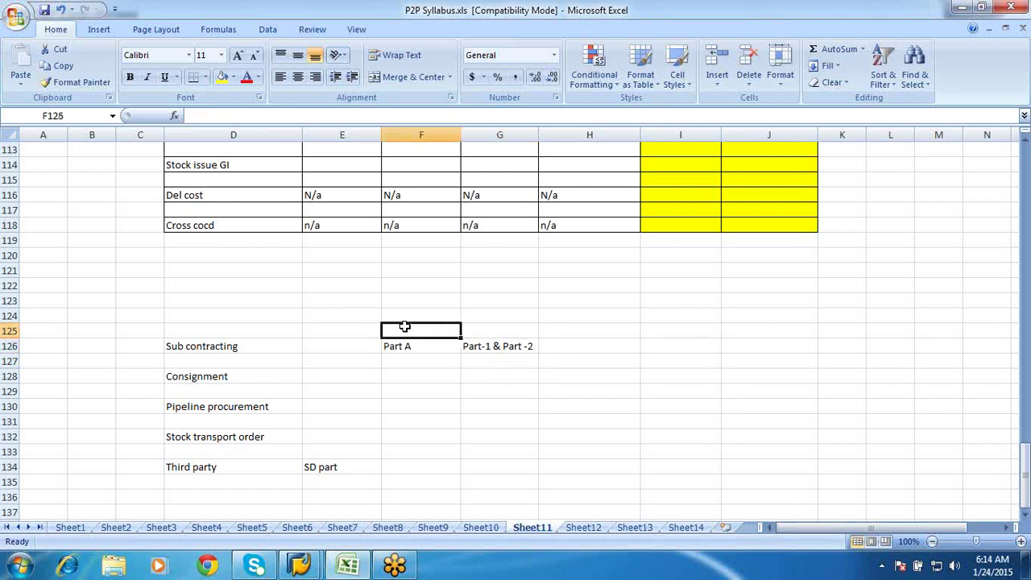
pyautogui.write('Parent co')
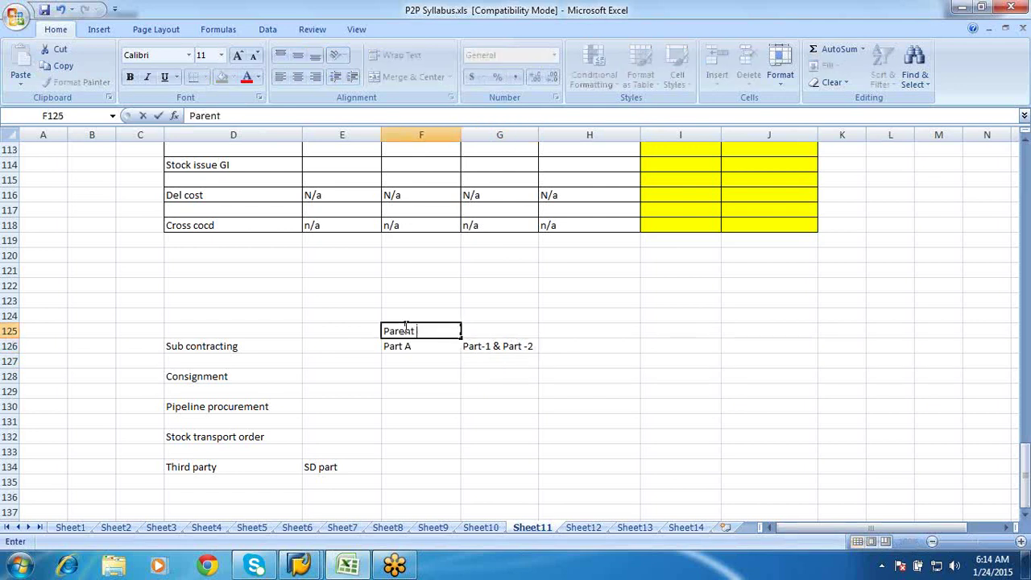
pyautogui.press('BackSpace')
pyautogui.press('BackSpace')
pyautogui.write('part')
pyautogui.click(486, 329)
pyautogui.write('child part')
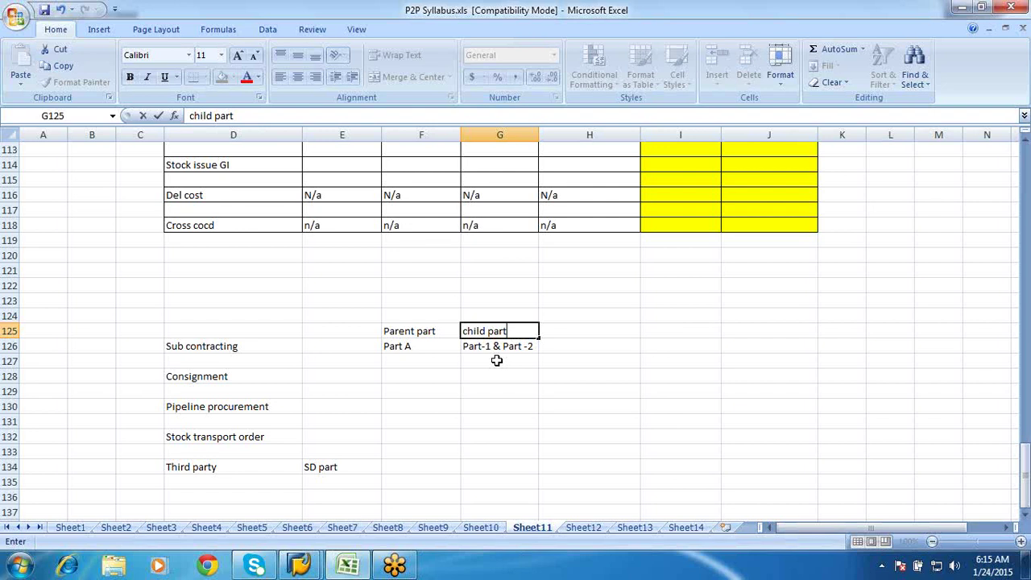
pyautogui.click(416, 347)
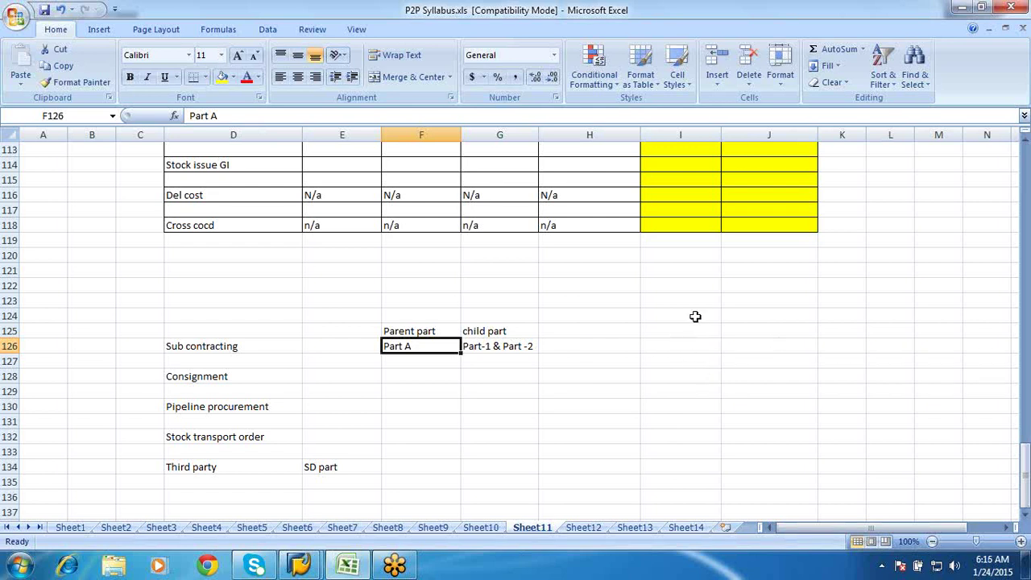
# Widen column I and enter the note "Creat chil part & Mother part i.e. material master" in I125.
pyautogui.moveTo(720, 129); pyautogui.dragTo(918, 184)
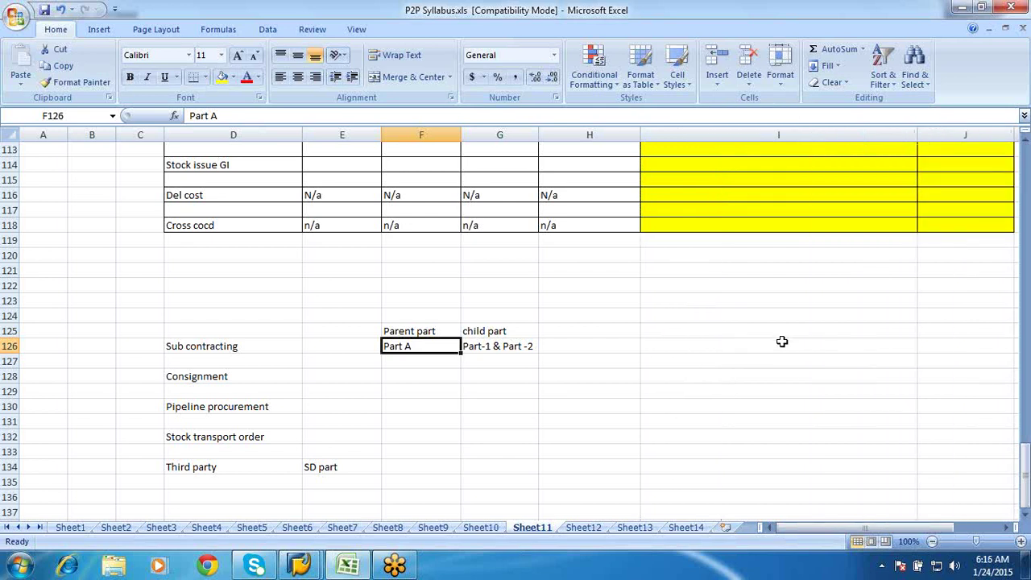
pyautogui.click(716, 333)
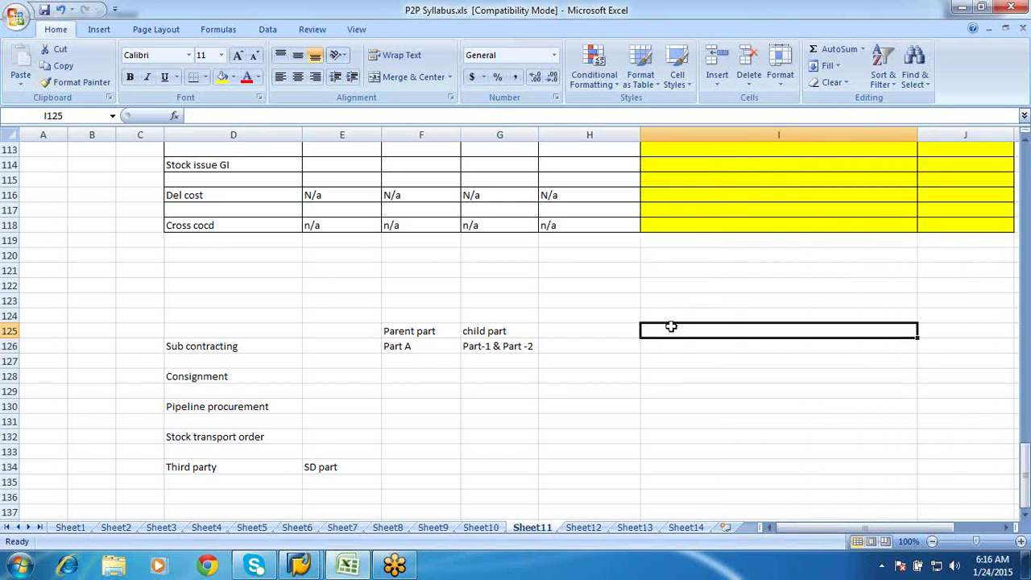
pyautogui.write('Creat chil partd')
pyautogui.press('BackSpace')
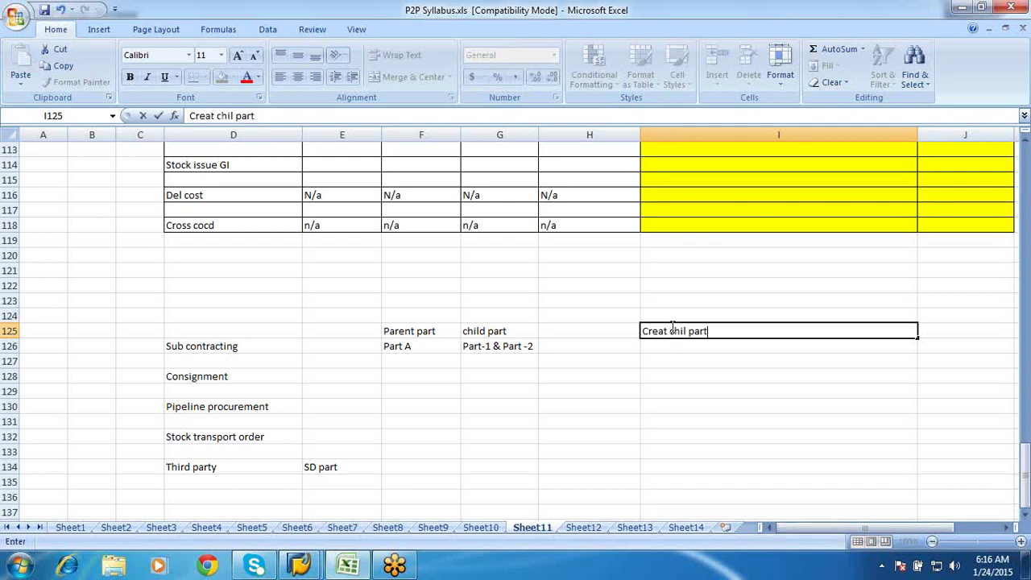
pyautogui.write('& Mother part')
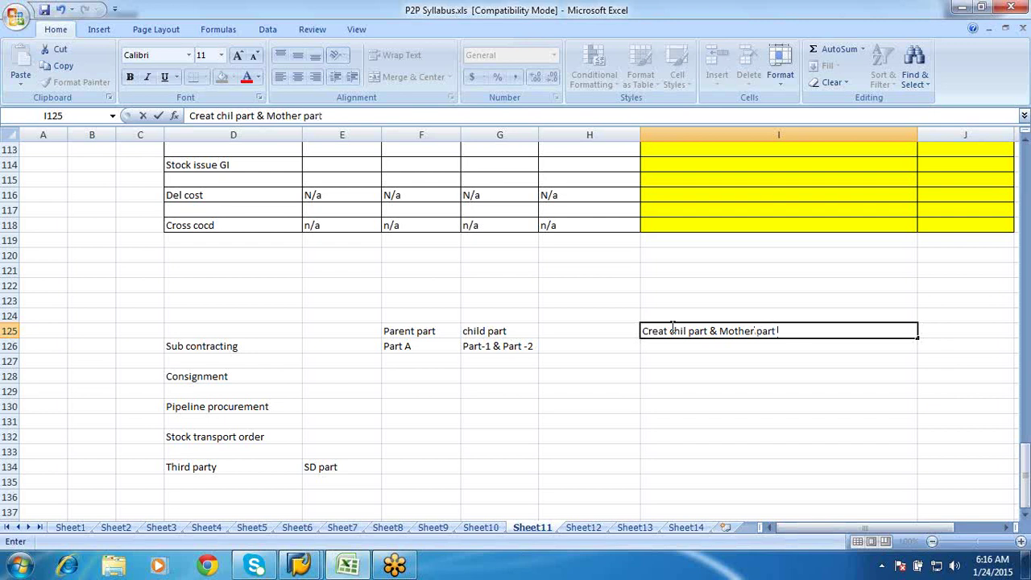
pyautogui.write('i.e. material master')
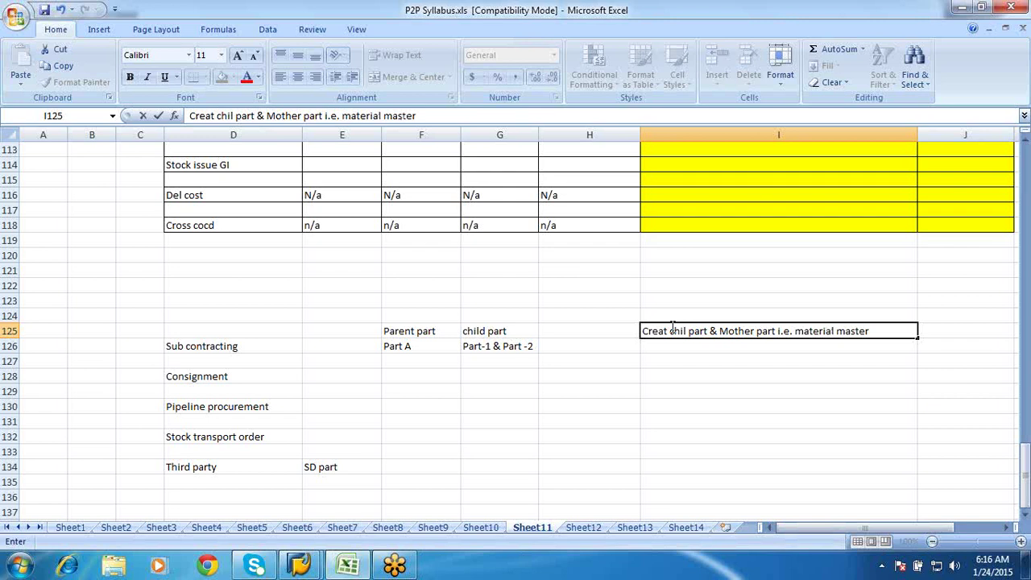
# Enter the note "In matrl master in MRP view maintain special proc status" in I127.
pyautogui.click(659, 363)
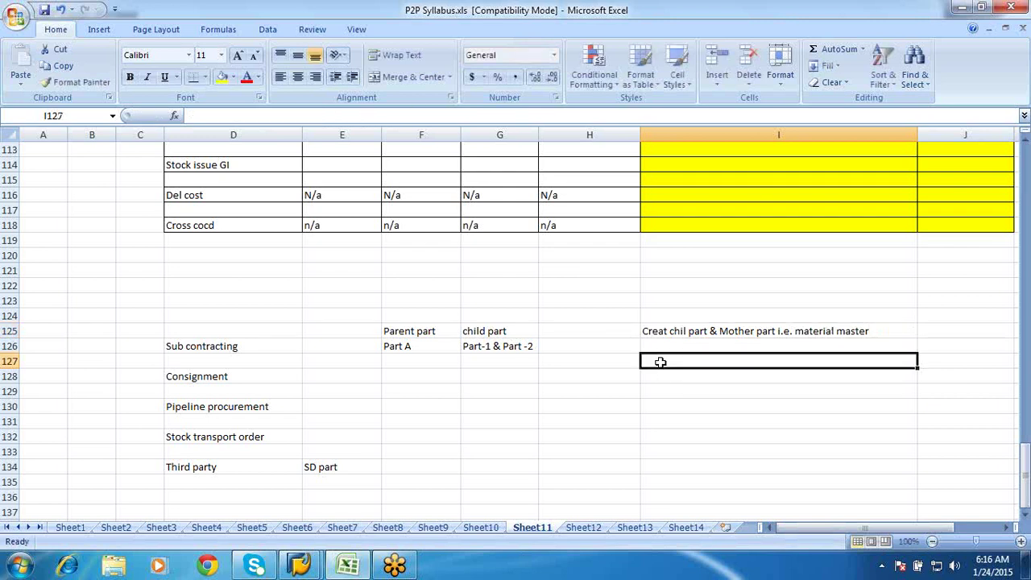
pyautogui.write('In m')
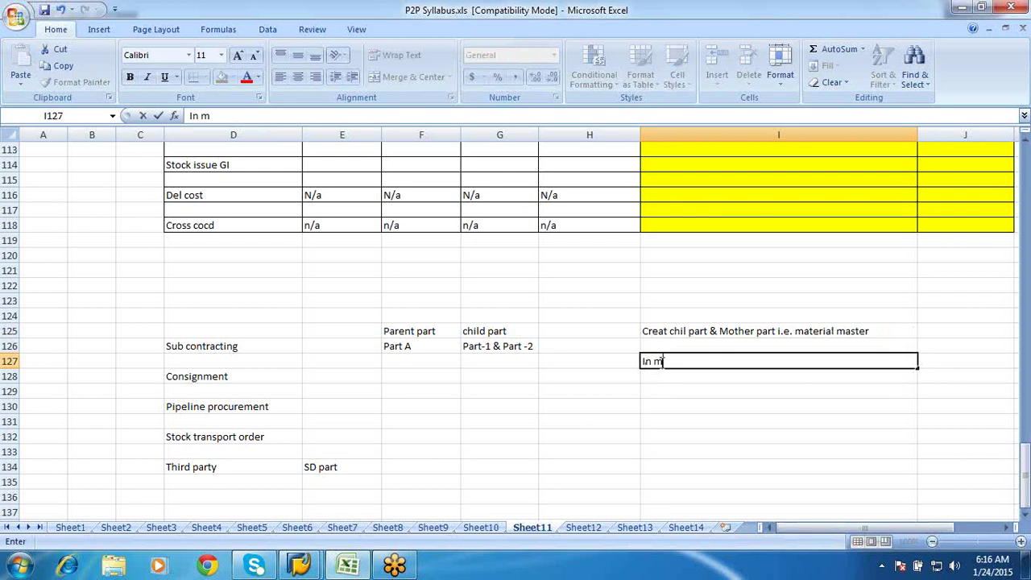
pyautogui.write('atrl master')
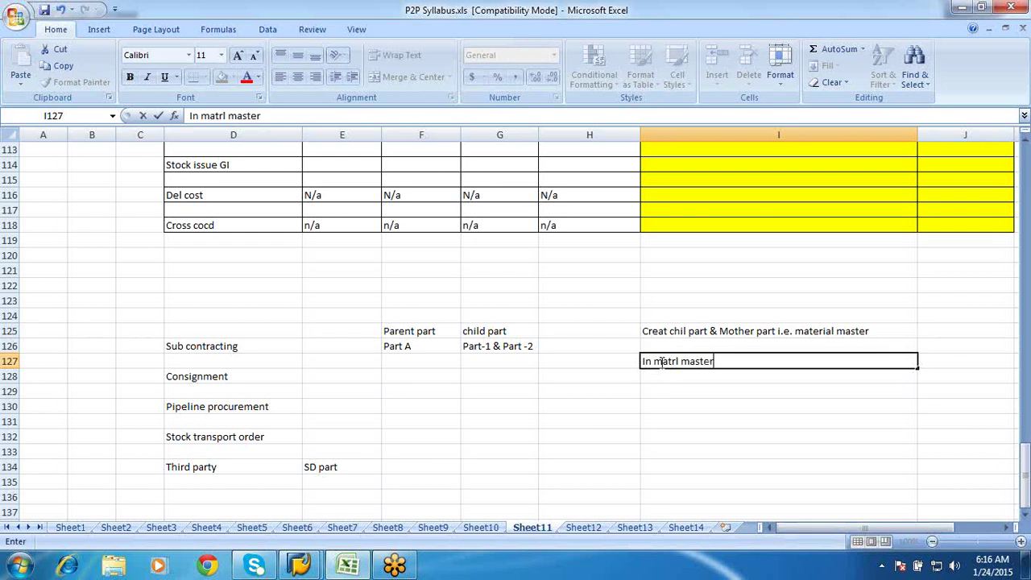
pyautogui.write(' in MRP view main')
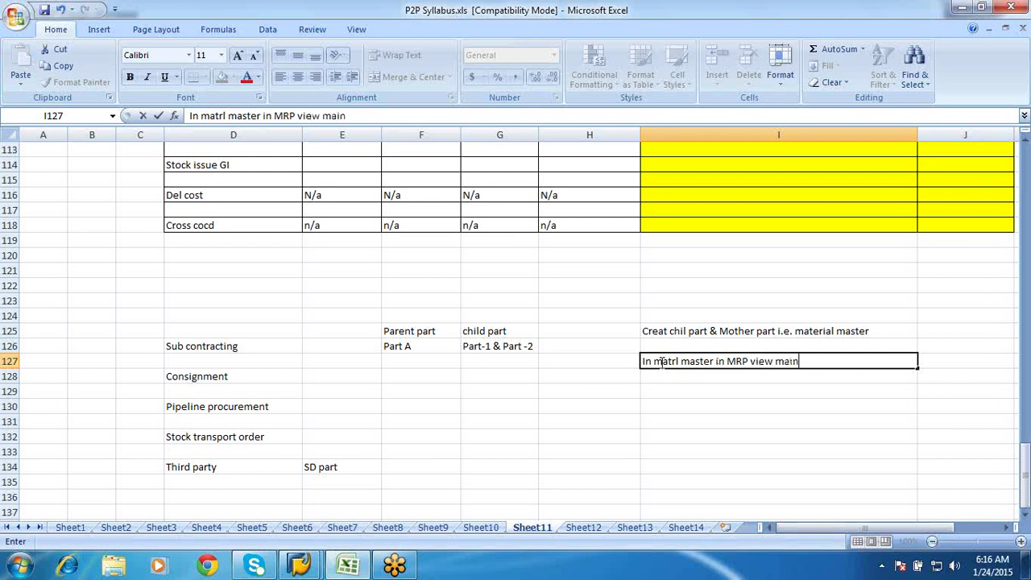
pyautogui.write('tain special pro')
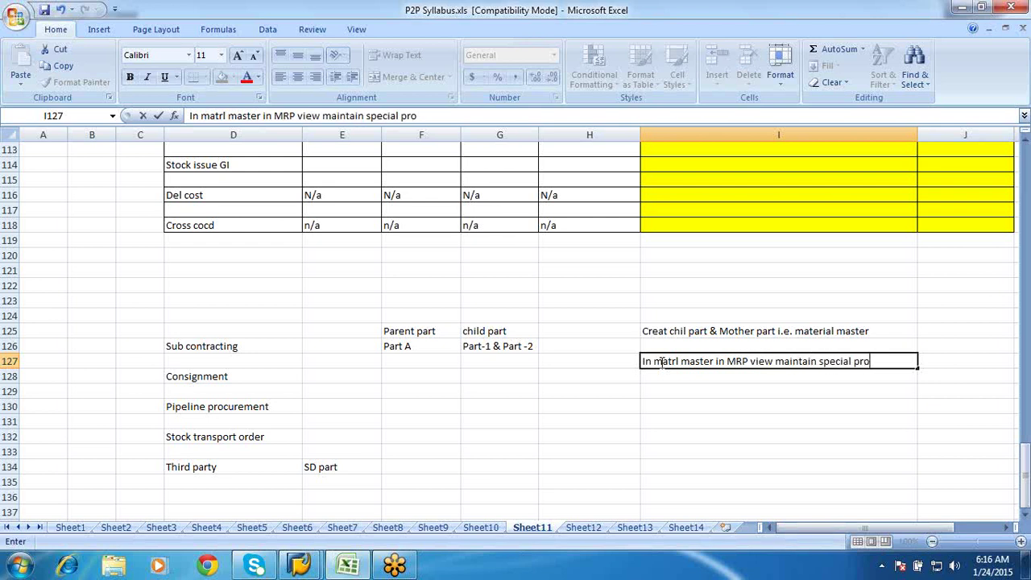
pyautogui.write('c status')
# Add the note "We need to BOM i.e. Bill of material" in I129.
pyautogui.click(657, 391)
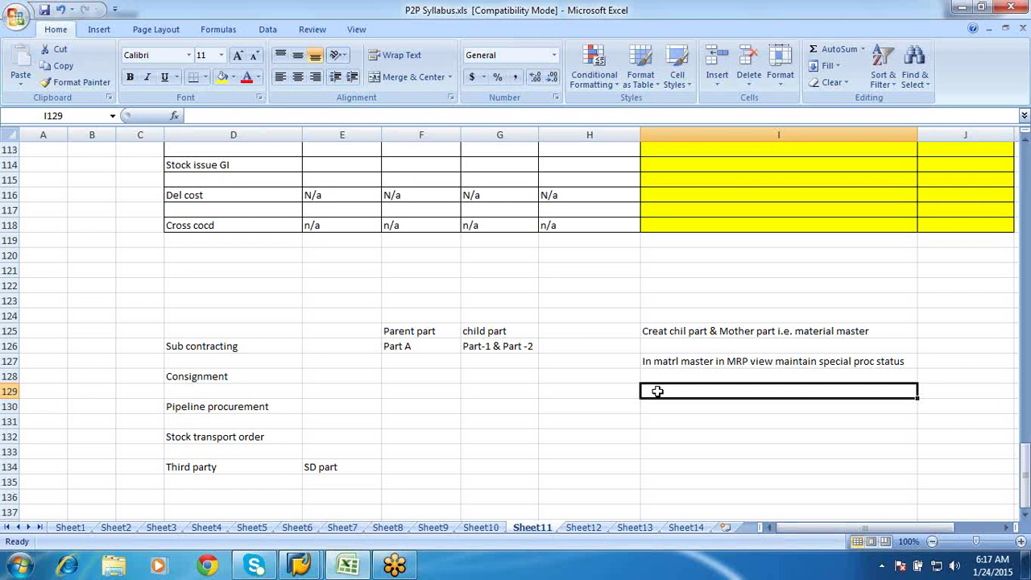
pyautogui.click(512, 348)
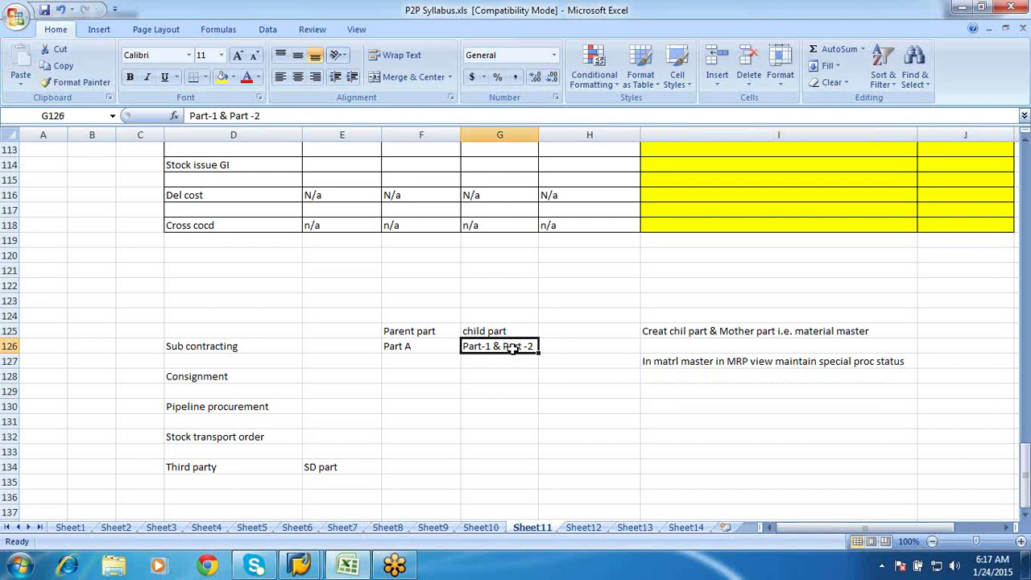
pyautogui.click(687, 394)
pyautogui.write('W')
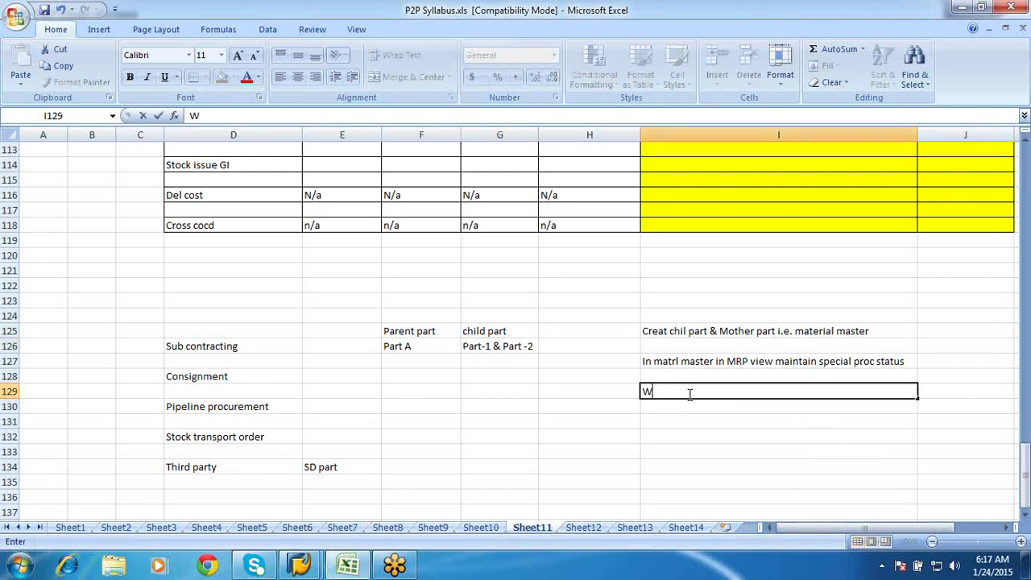
pyautogui.write('e need to BOM')
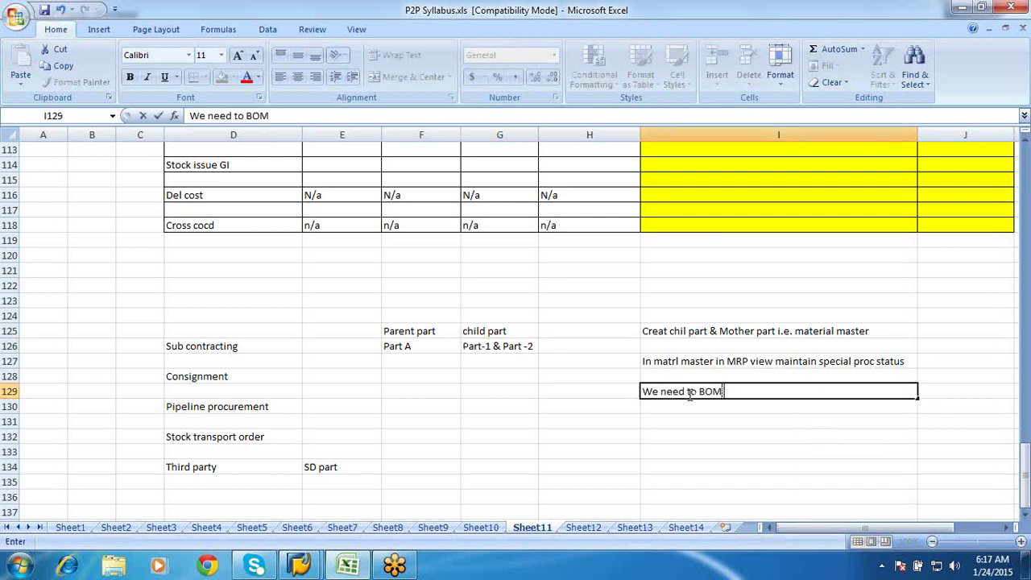
pyautogui.write(' i.e. Bill of ma')
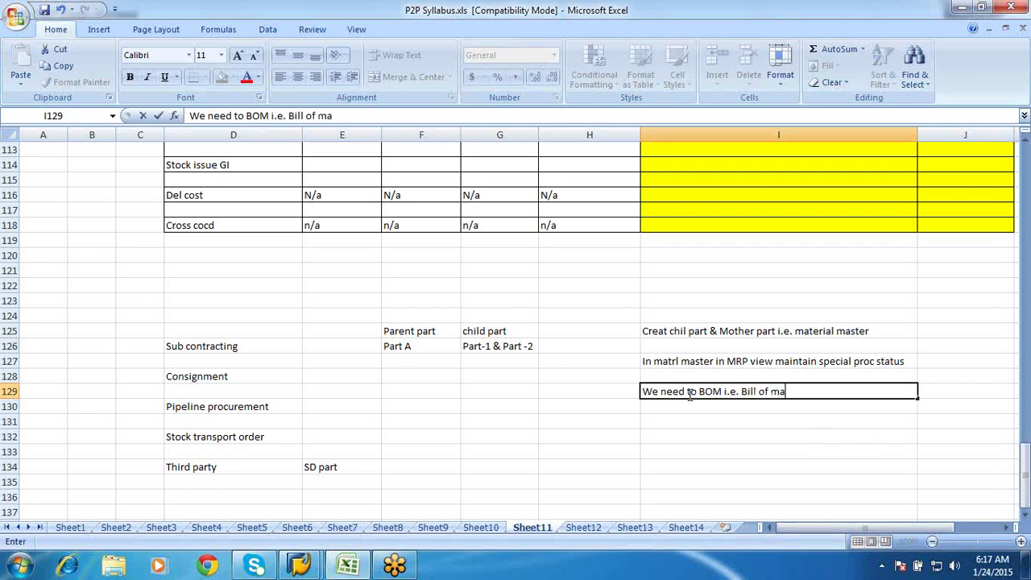
pyautogui.write('terial')
# Enter "to produce Part A" in I131 below the bill of material note.
pyautogui.click(705, 417)
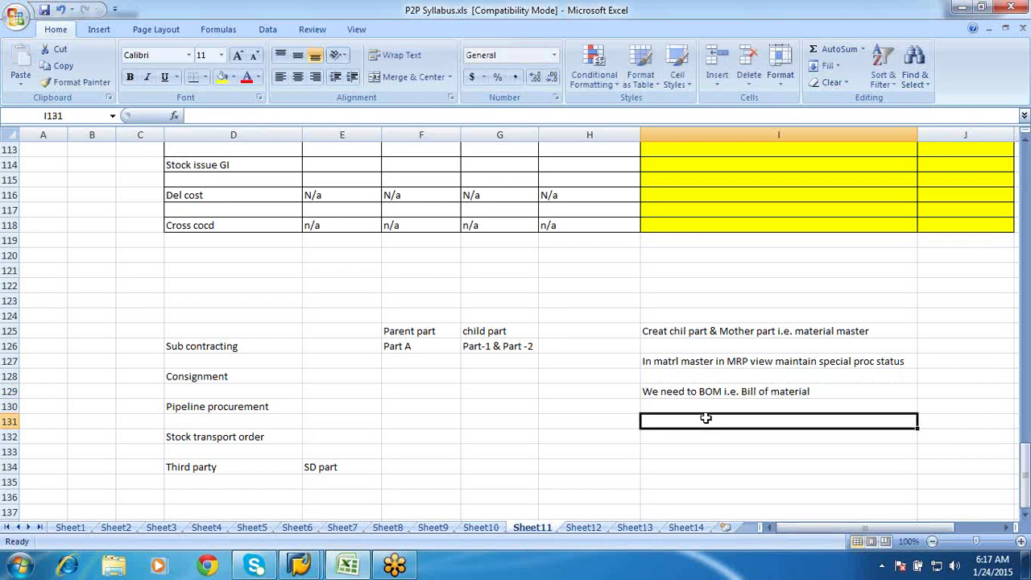
pyautogui.write('to')
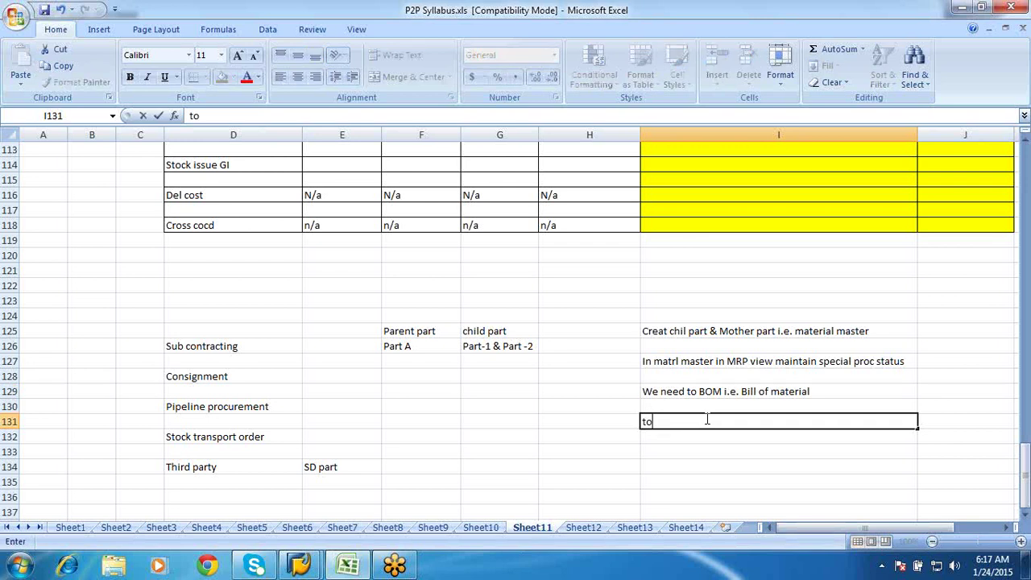
pyautogui.write(' produce Part A')
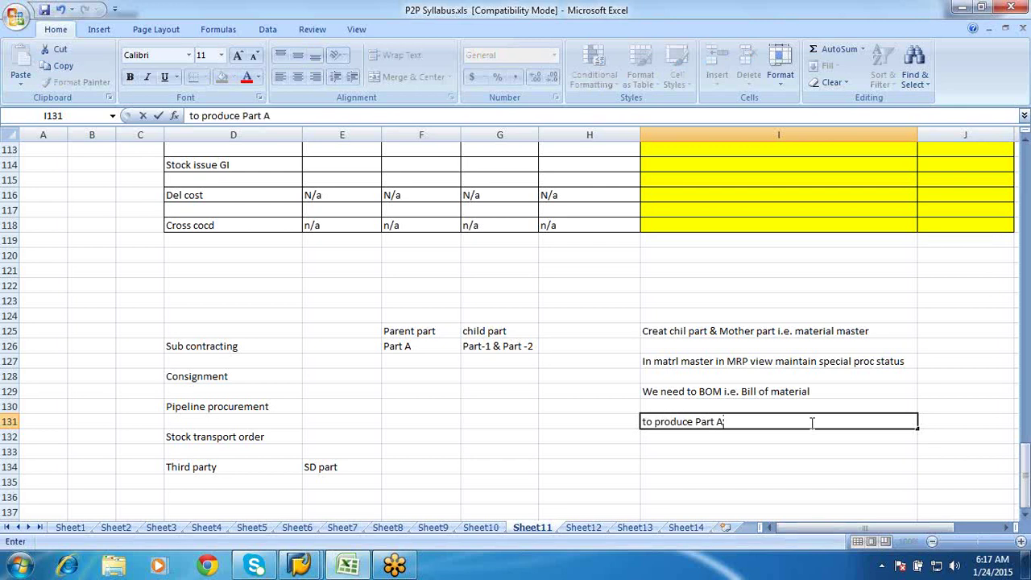
pyautogui.click(724, 443)
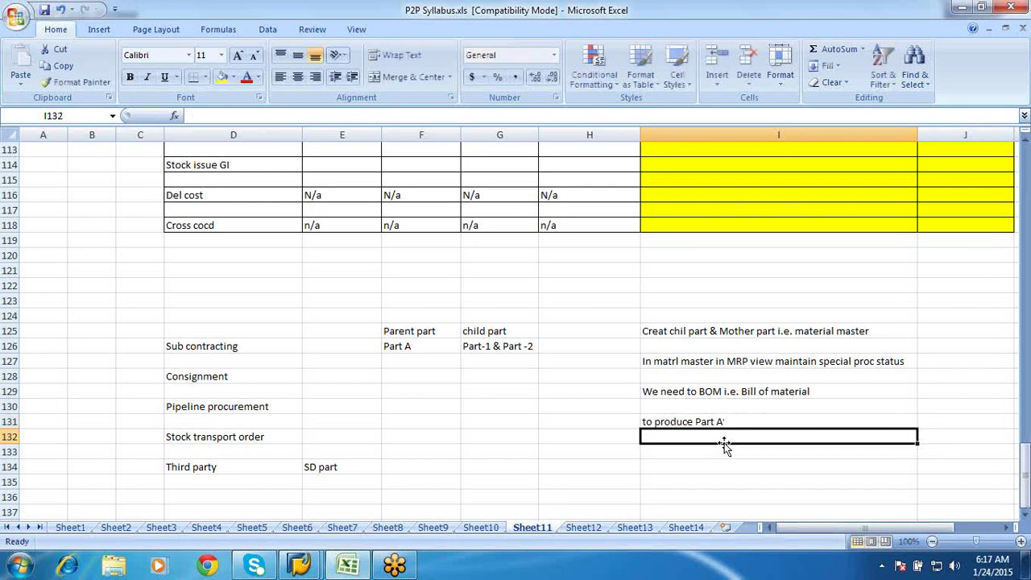
# Enter the component requirement "I need 1pc of part1 & part2" in I133.
pyautogui.press('Return')
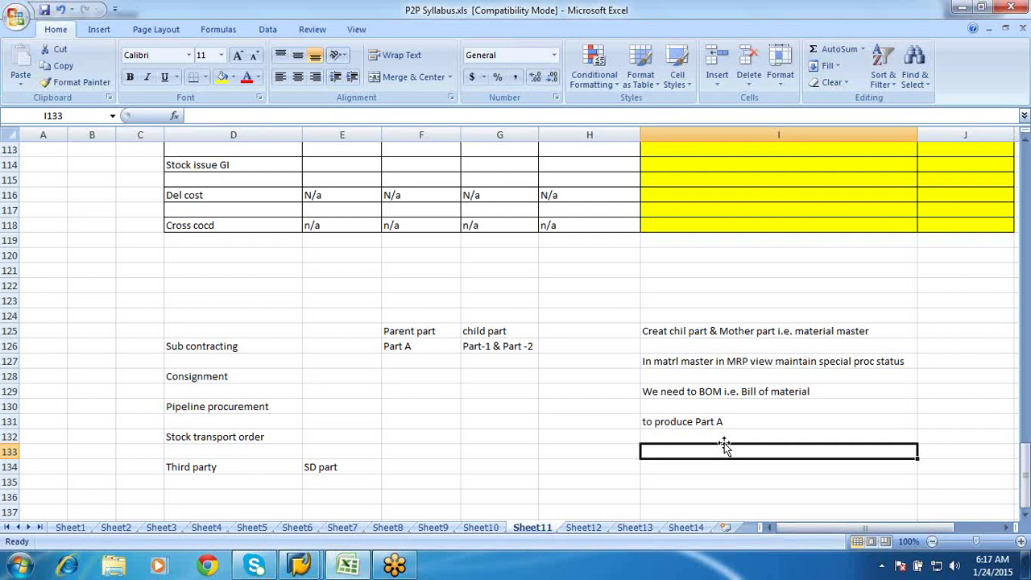
pyautogui.write('In')
pyautogui.press('BackSpace')
pyautogui.write('need 1')
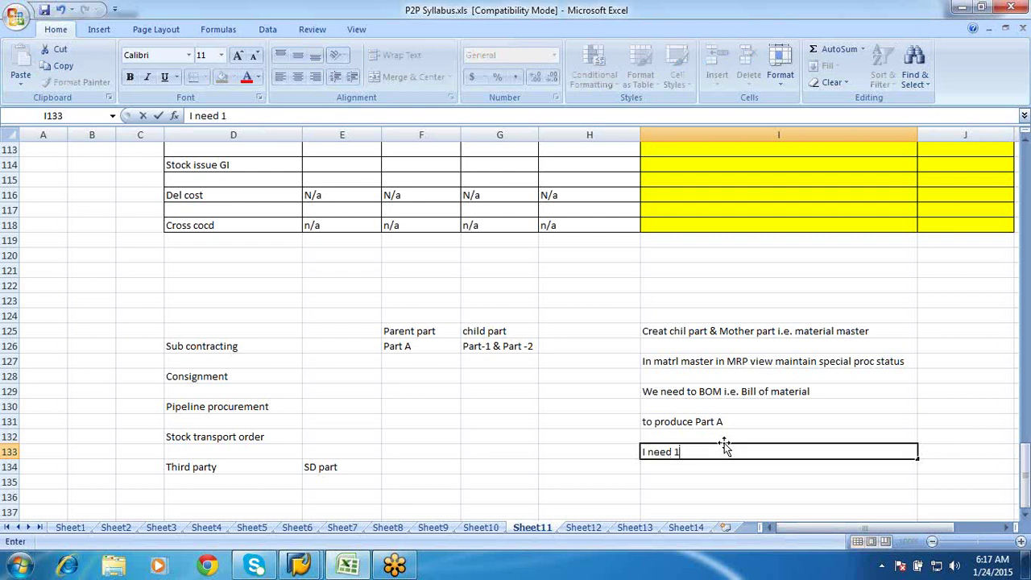
pyautogui.write('pc of part')
pyautogui.write('1')
pyautogui.write(' *=7')
pyautogui.press('BackSpace')
pyautogui.press('BackSpace')
pyautogui.press('BackSpace')
pyautogui.write('&')
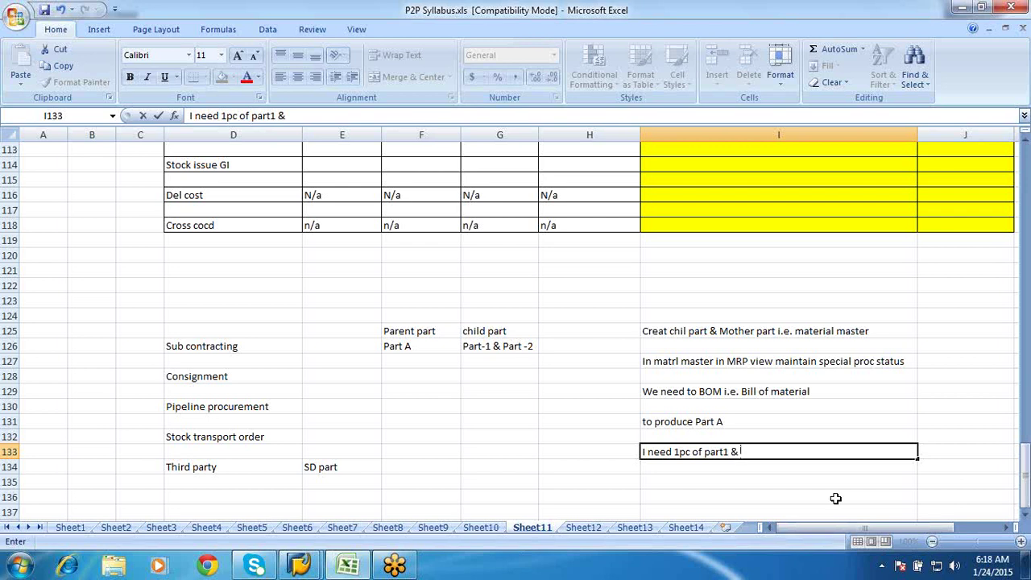
pyautogui.write(' part2')
pyautogui.click(730, 449)
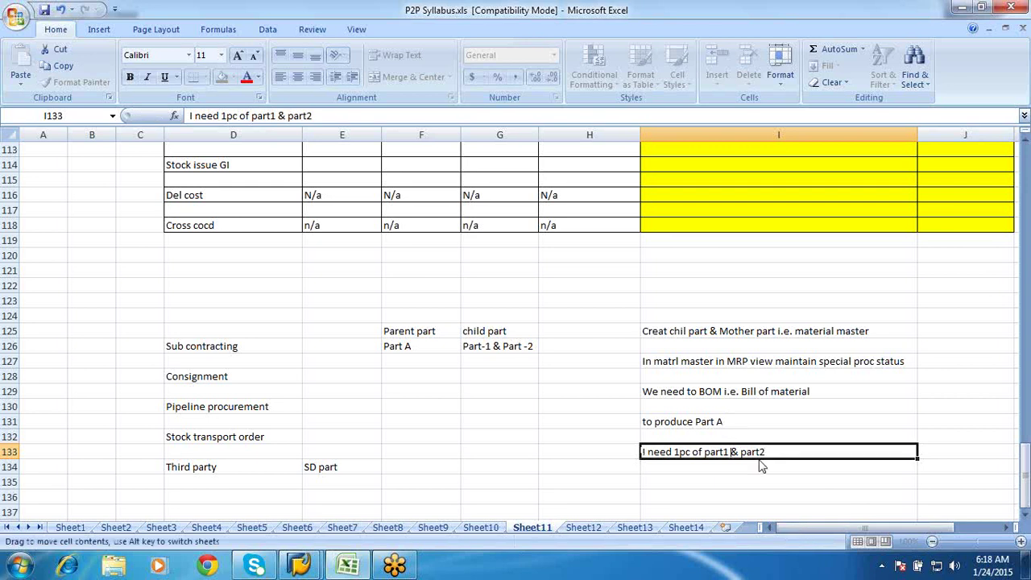
pyautogui.press('Escape')
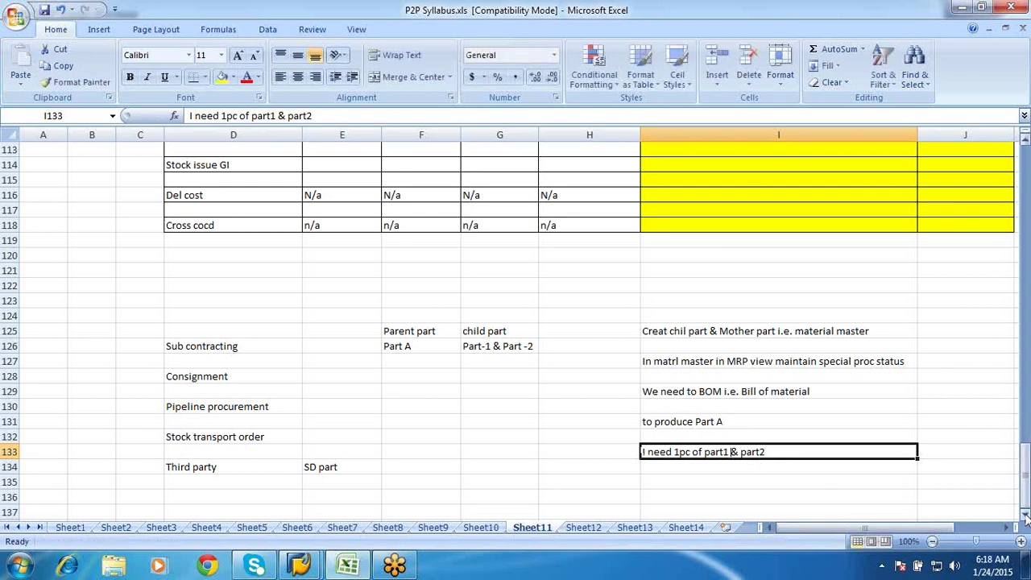
# Note the BOM creation transaction as "CS01 Tcode" in I135.
pyautogui.scroll(-5, 1025, 519)
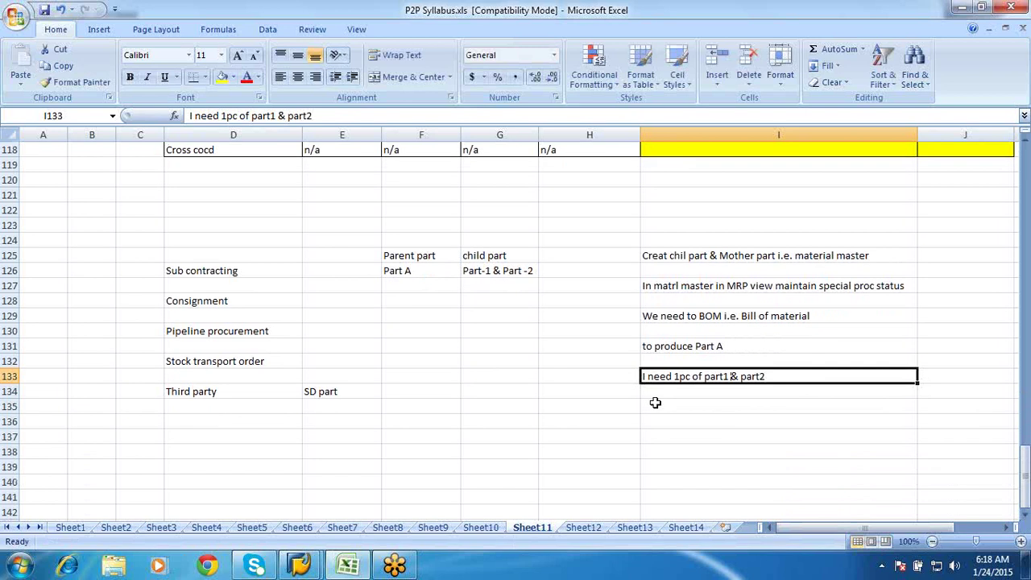
pyautogui.click(655, 402)
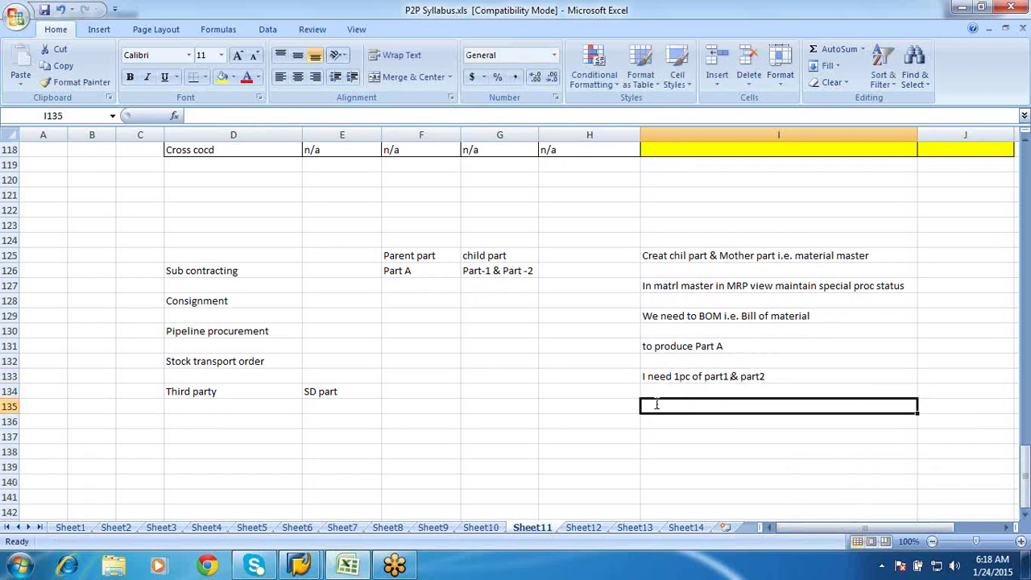
pyautogui.write('CS01 T')
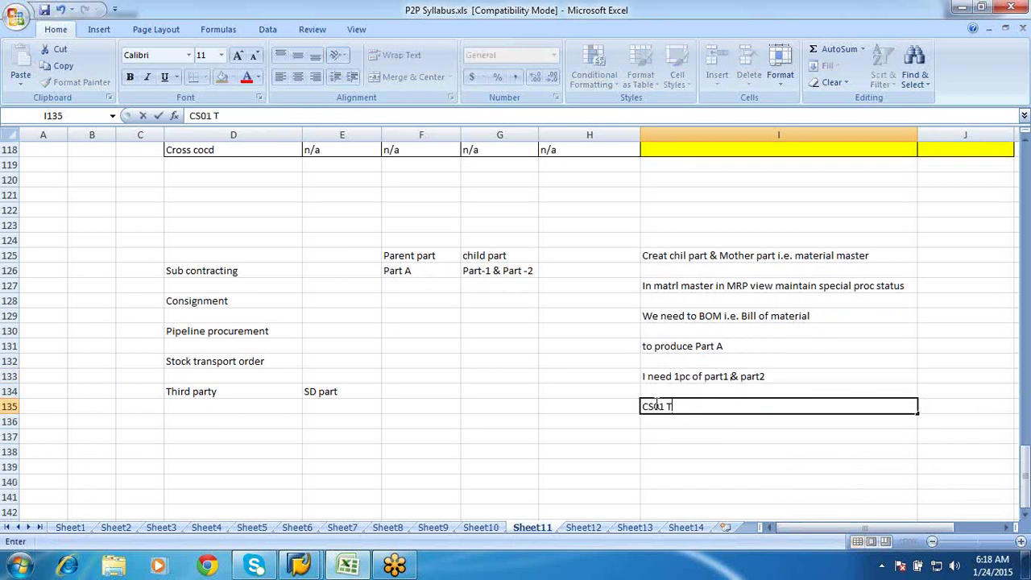
pyautogui.write('C')
pyautogui.press('BackSpace')
pyautogui.write('code')
pyautogui.click(660, 430)
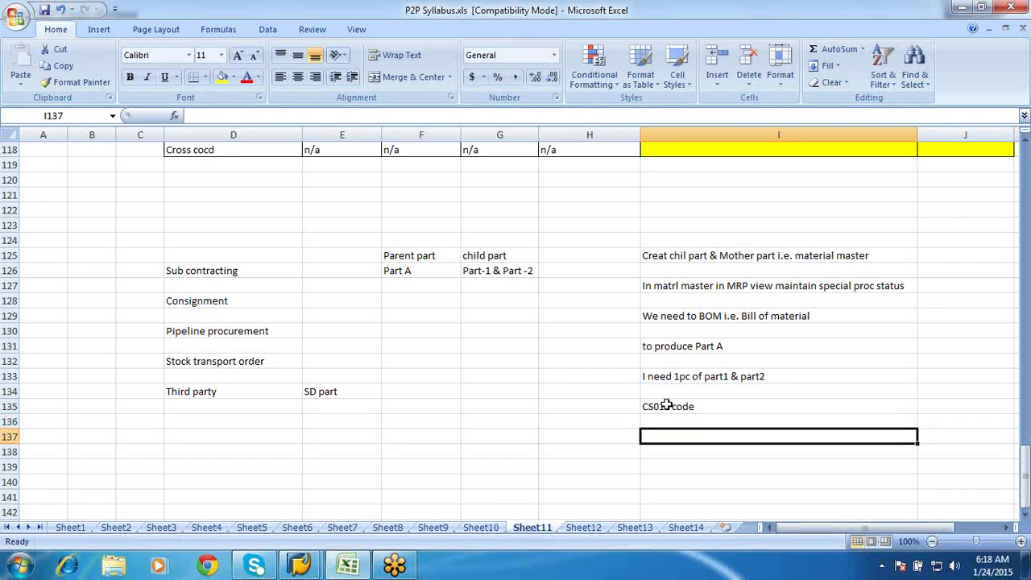
pyautogui.click(680, 403)
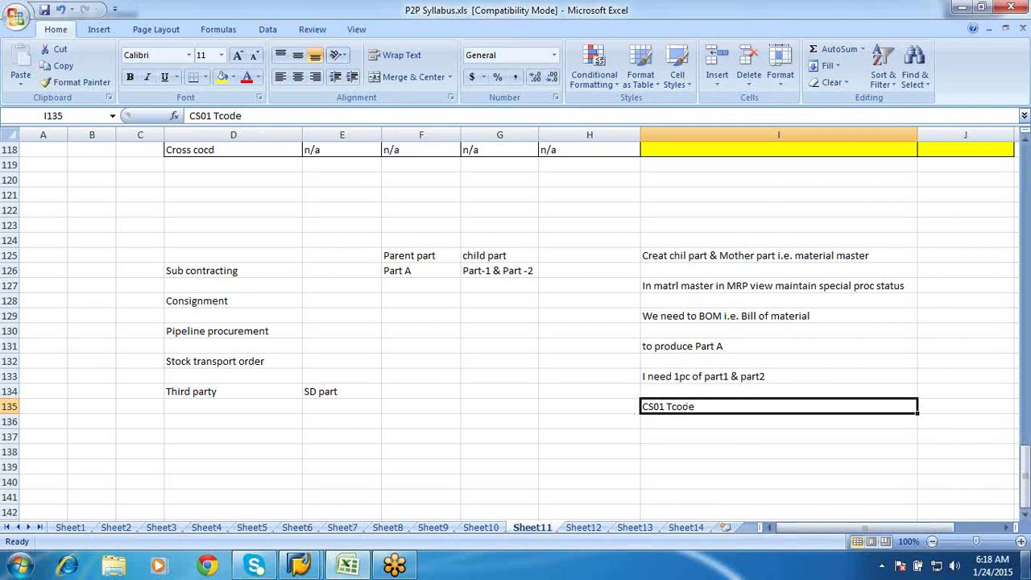
# Enter the note "While creating PR or PO the item category should be L" in I137.
pyautogui.click(1025, 513)
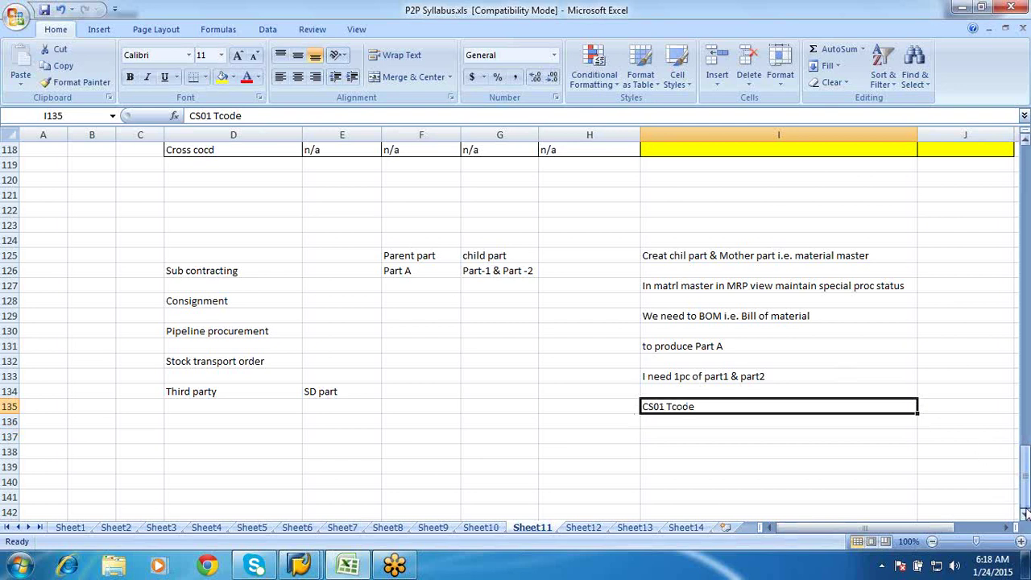
pyautogui.click(1025, 515)
pyautogui.click(1025, 515)
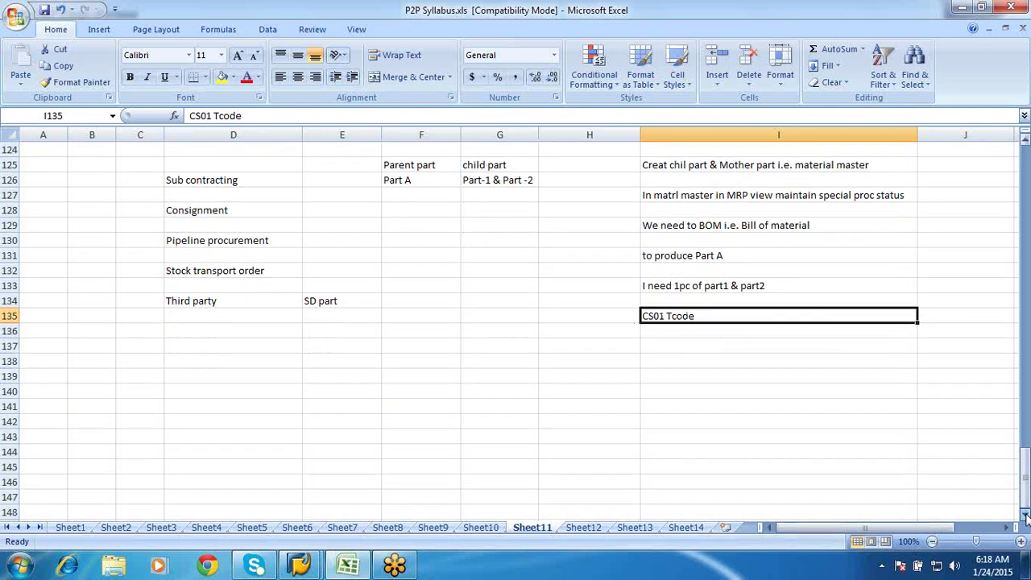
pyautogui.click(649, 349)
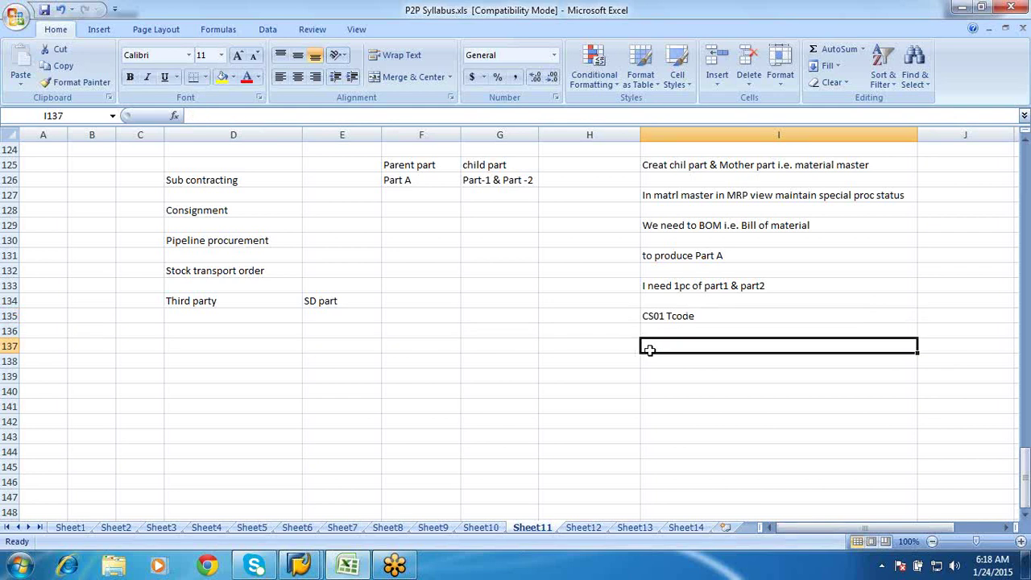
pyautogui.write('Whi')
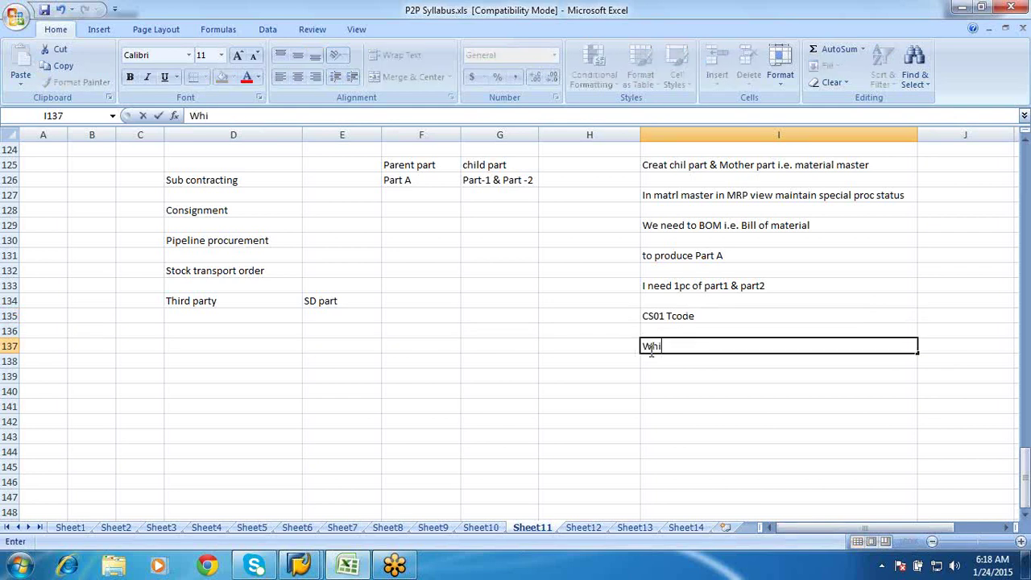
pyautogui.write('le creating')
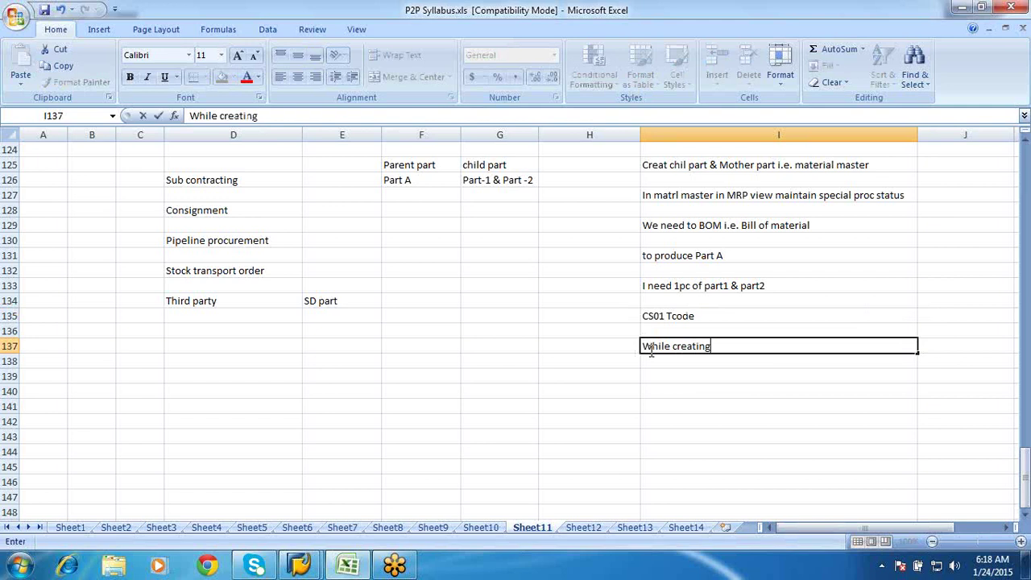
pyautogui.write(' PR or PO the')
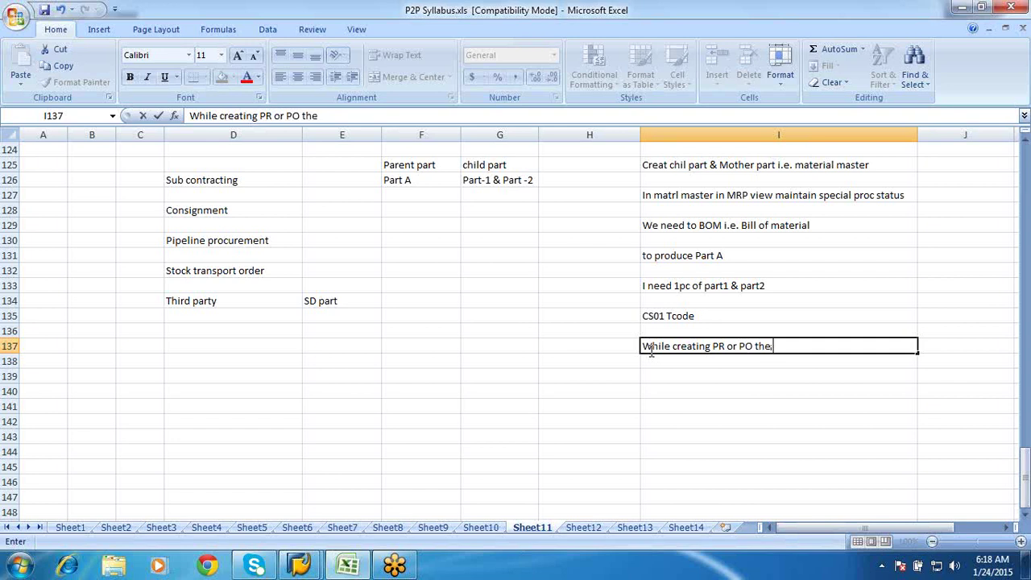
pyautogui.write(' item cate')
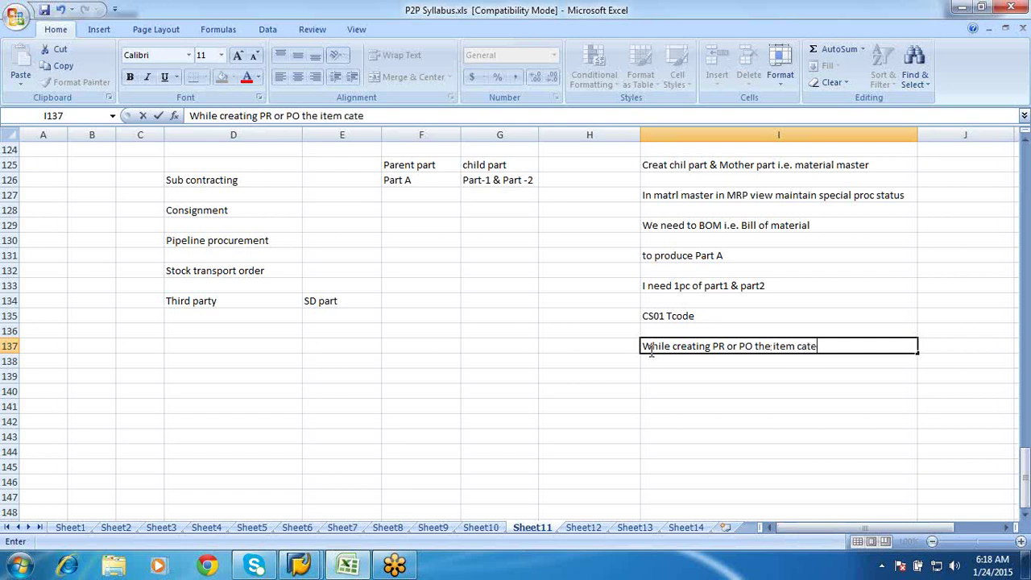
pyautogui.write('gory should be L')
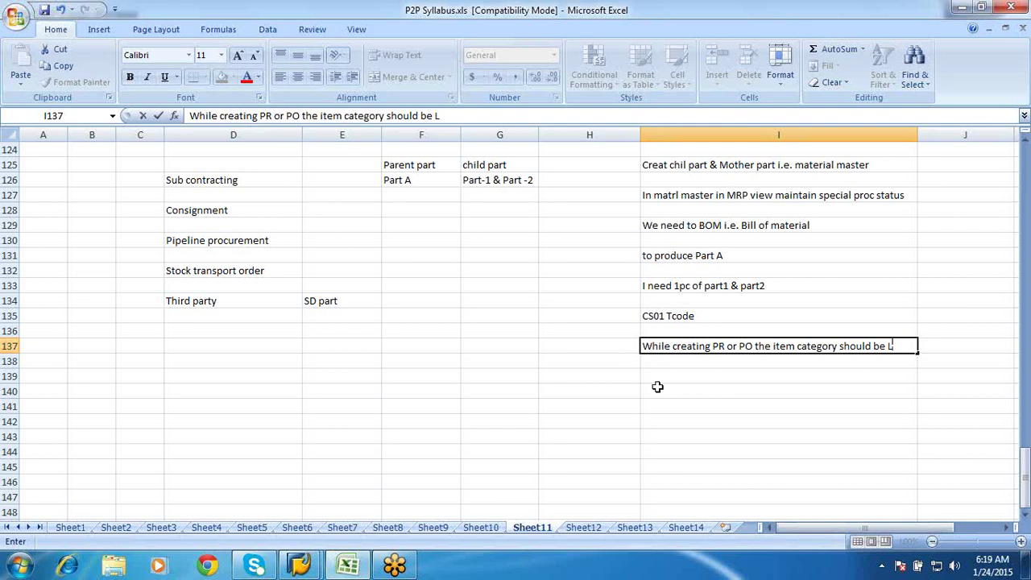
# Enter the account assignment note "Acct assignmnt can be blank or to cost cenetr" in I139.
pyautogui.click(656, 375)
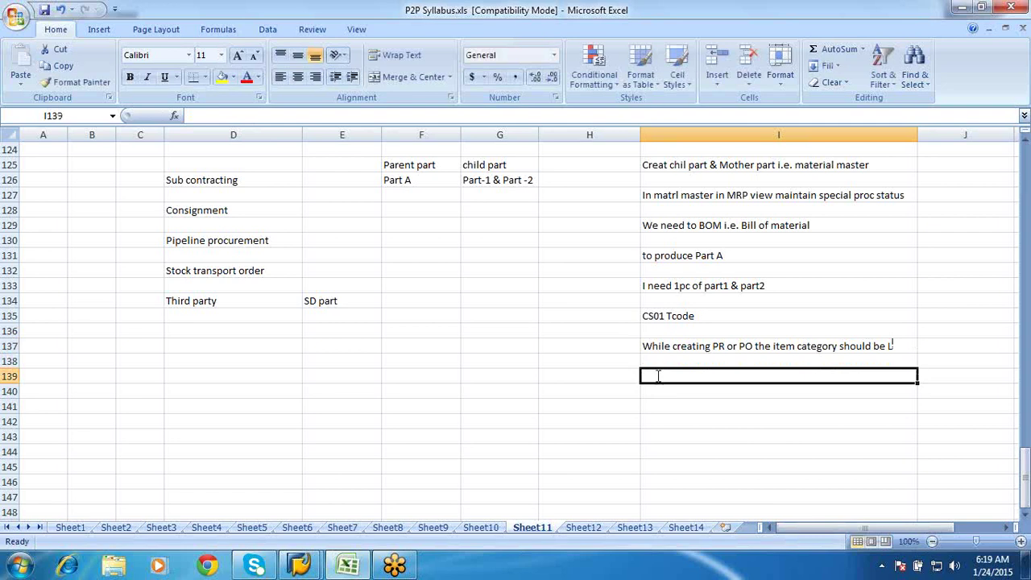
pyautogui.write('Acct assignme')
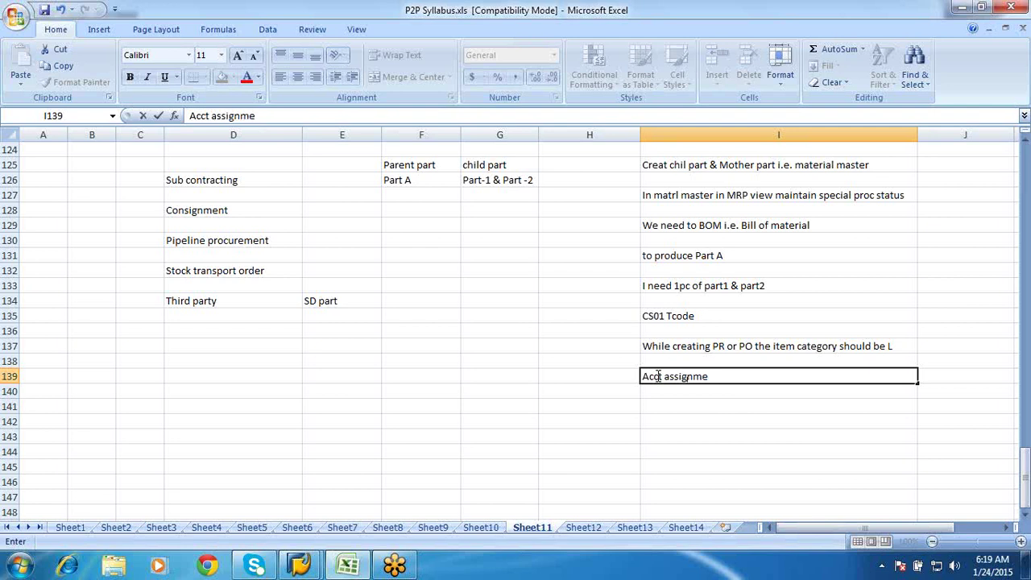
pyautogui.press('BackSpace')
pyautogui.write('nt can be blan')
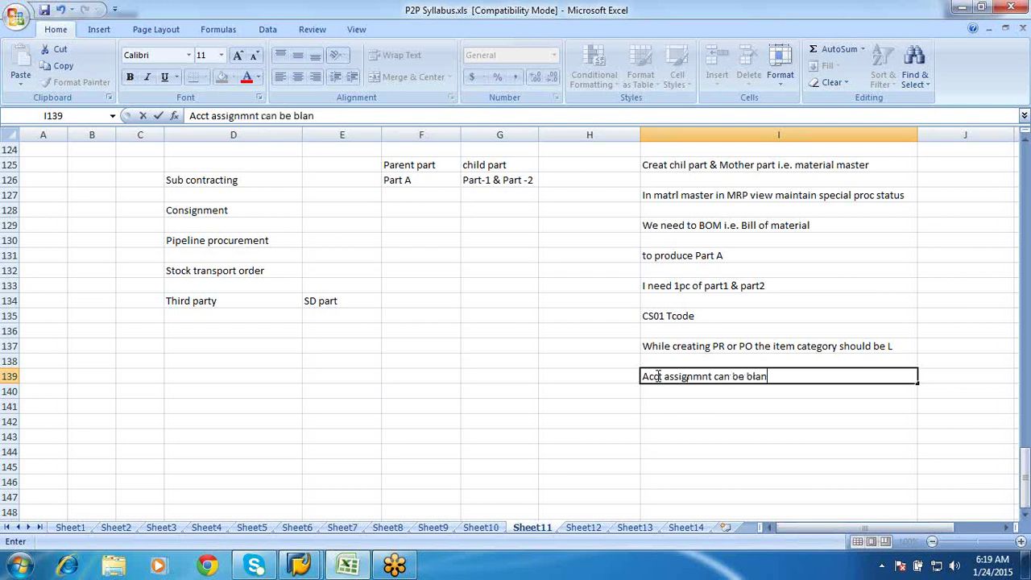
pyautogui.write('k or to cost cenetr')
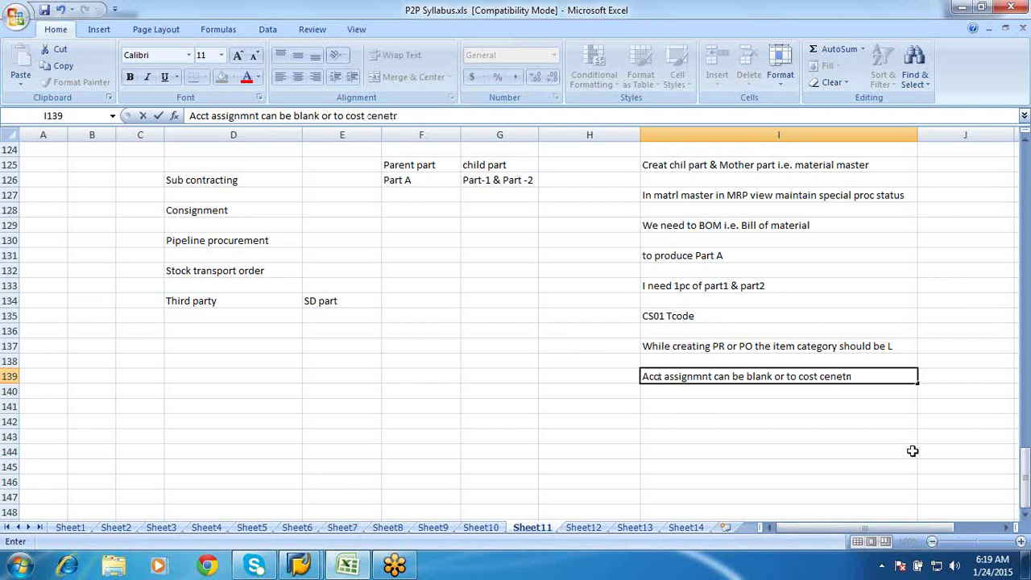
pyautogui.click(1024, 520)
pyautogui.click(1024, 519)
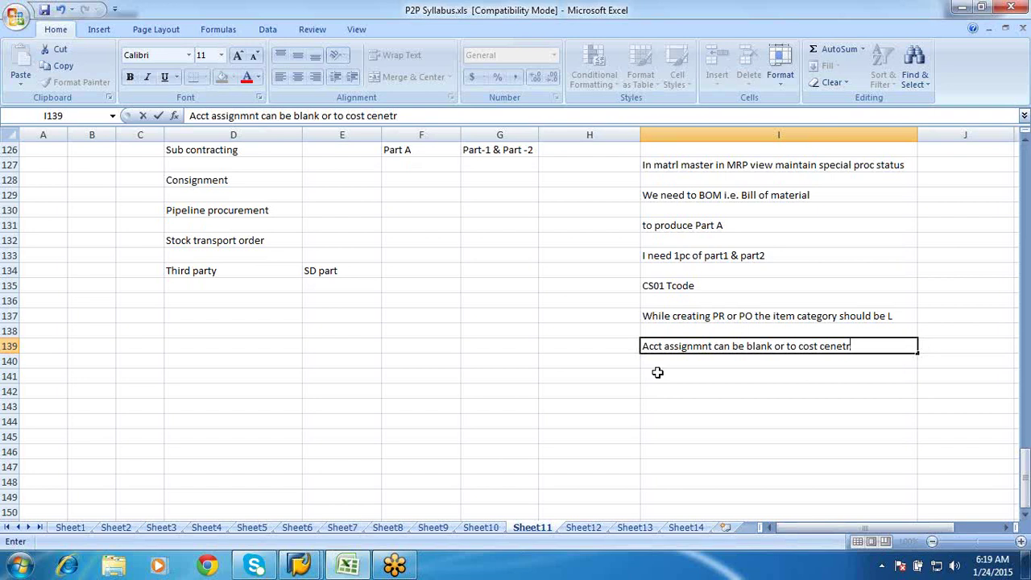
pyautogui.write('we need send matr')
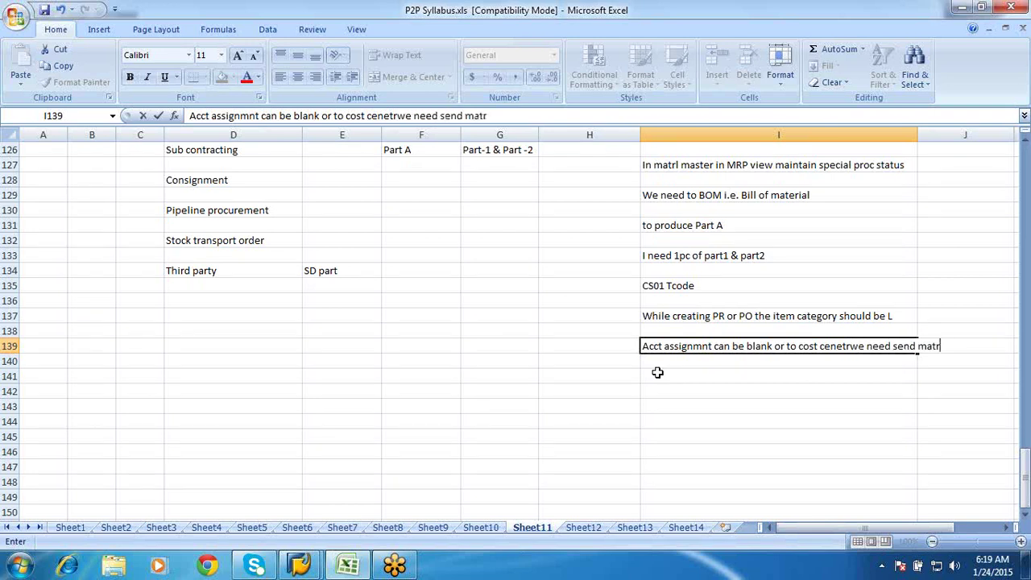
pyautogui.write('l to')
pyautogui.press('BackSpace')
pyautogui.press('BackSpace')
pyautogui.press('BackSpace')
pyautogui.press('BackSpace')
pyautogui.press('BackSpace')
pyautogui.press('BackSpace')
pyautogui.press('BackSpace')
pyautogui.press('BackSpace')
pyautogui.press('BackSpace')
pyautogui.press('BackSpace')
pyautogui.press('BackSpace')
pyautogui.press('BackSpace')
pyautogui.press('BackSpace')
pyautogui.press('BackSpace')
pyautogui.press('BackSpace')
pyautogui.press('BackSpace')
pyautogui.press('BackSpace')
pyautogui.press('BackSpace')
pyautogui.press('BackSpace')
pyautogui.press('BackSpace')
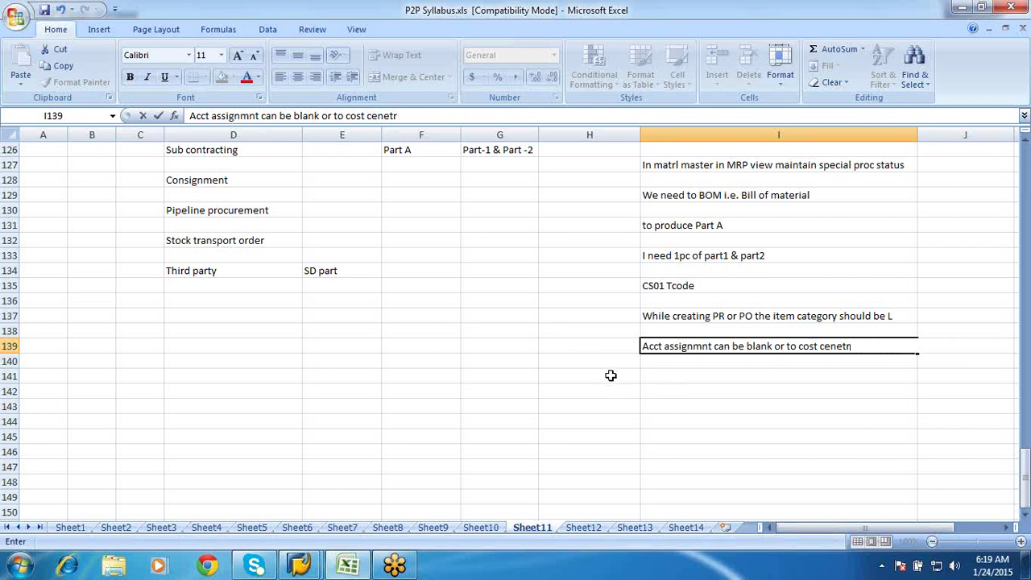
# Enter "we need to send assy to vendor" in I141 and "MB1B or MIGO 541 mvt type" in I143.
pyautogui.click(654, 375)
pyautogui.write('we need to send assy to vendor')
pyautogui.click(655, 400)
pyautogui.write('MB1B')
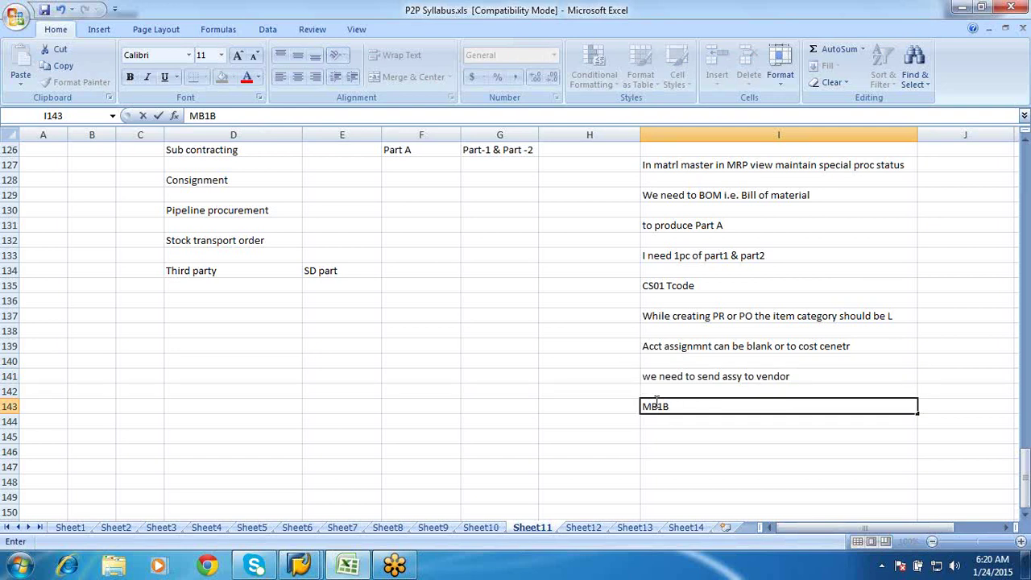
pyautogui.write('or MIGO')
pyautogui.write('541')
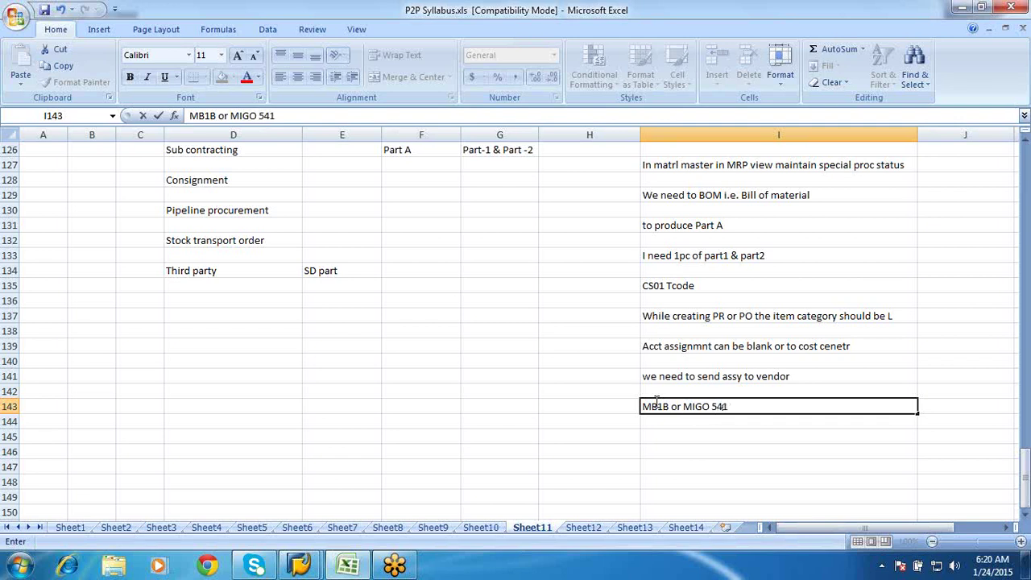
pyautogui.write(' mvty')
pyautogui.press('BackSpace')
pyautogui.write('type')
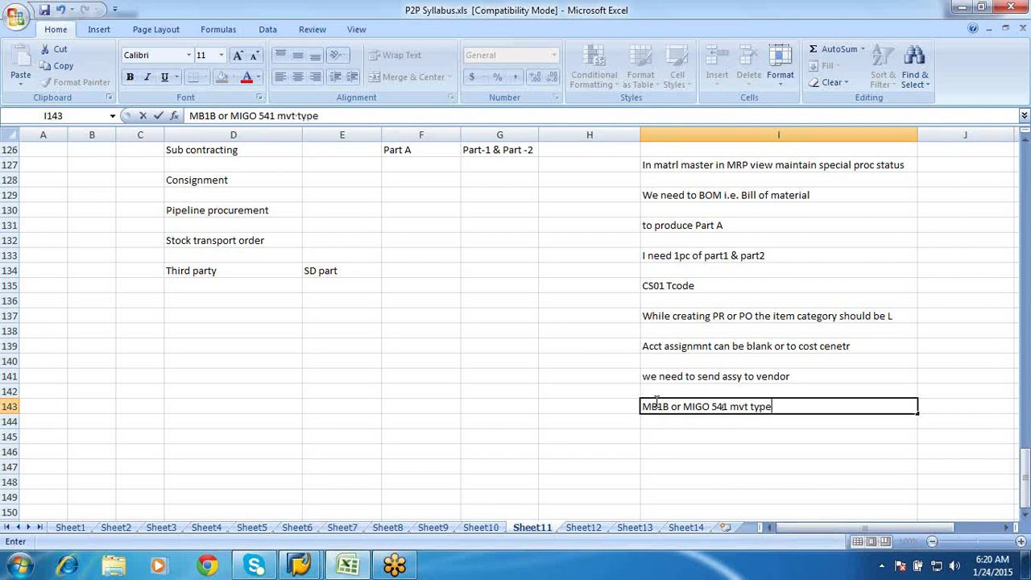
# Add the stock display note "we can go view the stock ME2O" in I145.
pyautogui.click(657, 433)
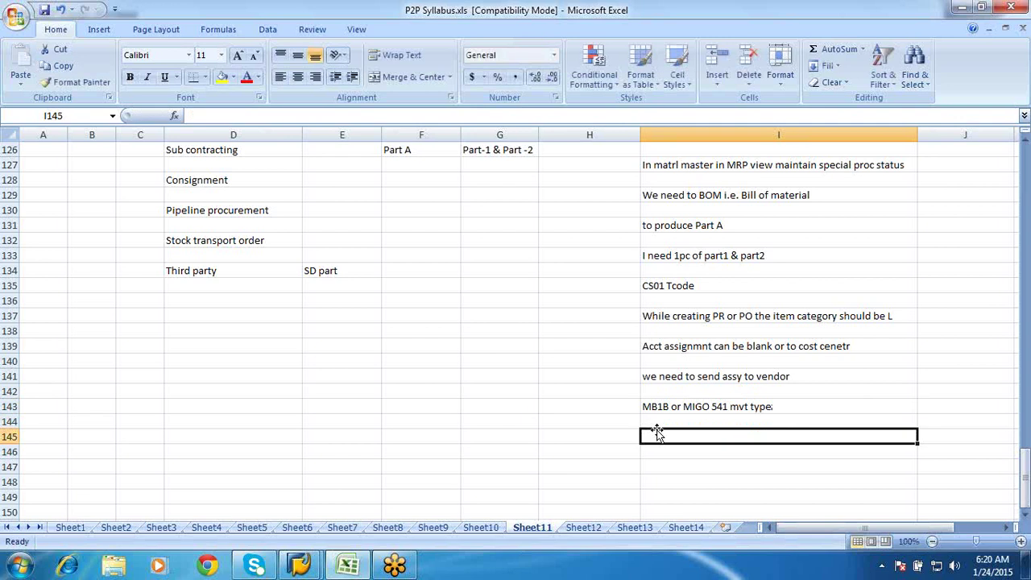
pyautogui.write('we')
pyautogui.write('can f')
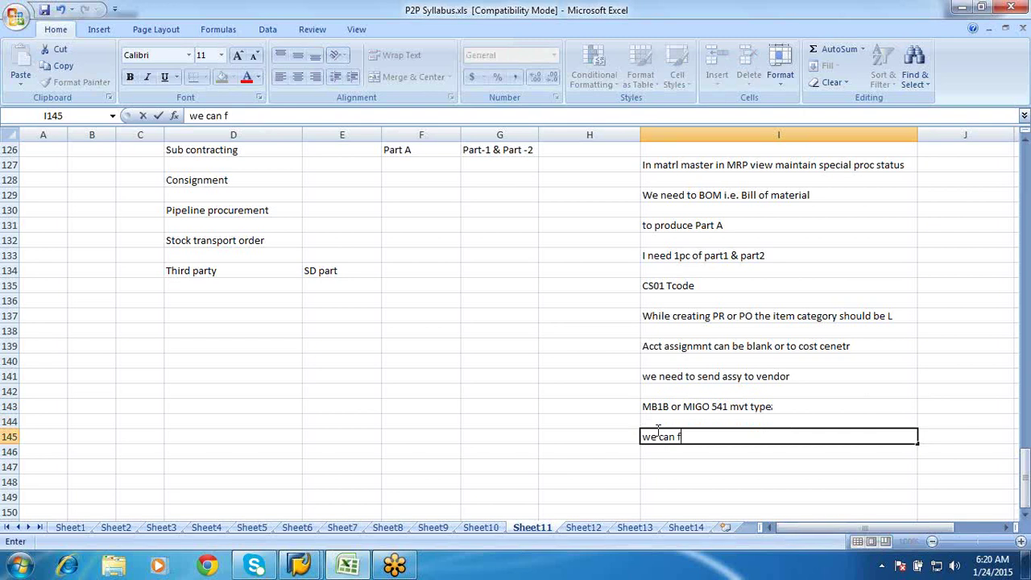
pyautogui.press('BackSpace')
pyautogui.write('go view the stoc')
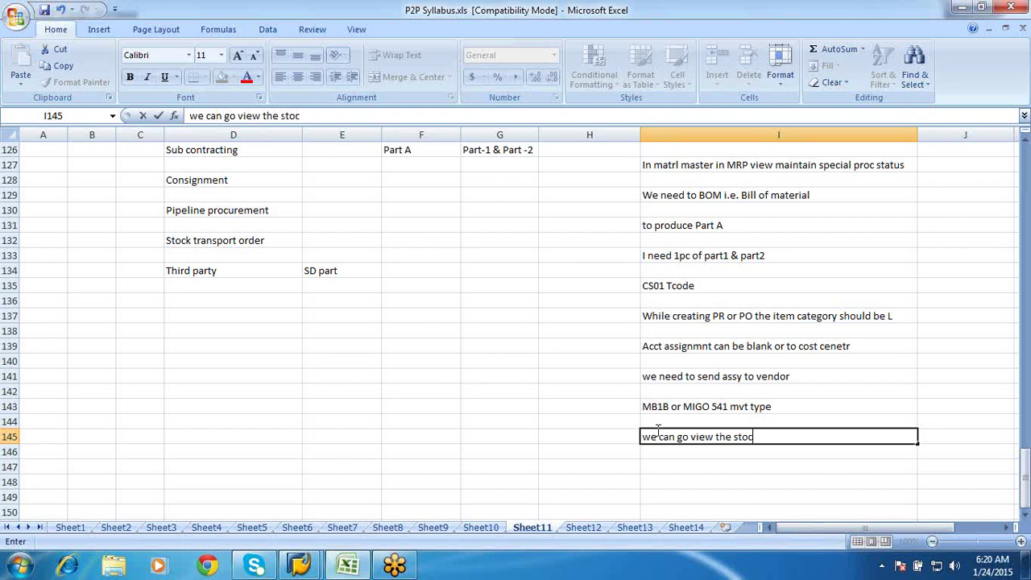
pyautogui.write('k')
pyautogui.write('ME2O')
# Enter the goods receipt note "MIGO w.r.t PO and with mvt typw 101" in I147.
pyautogui.click(658, 465)
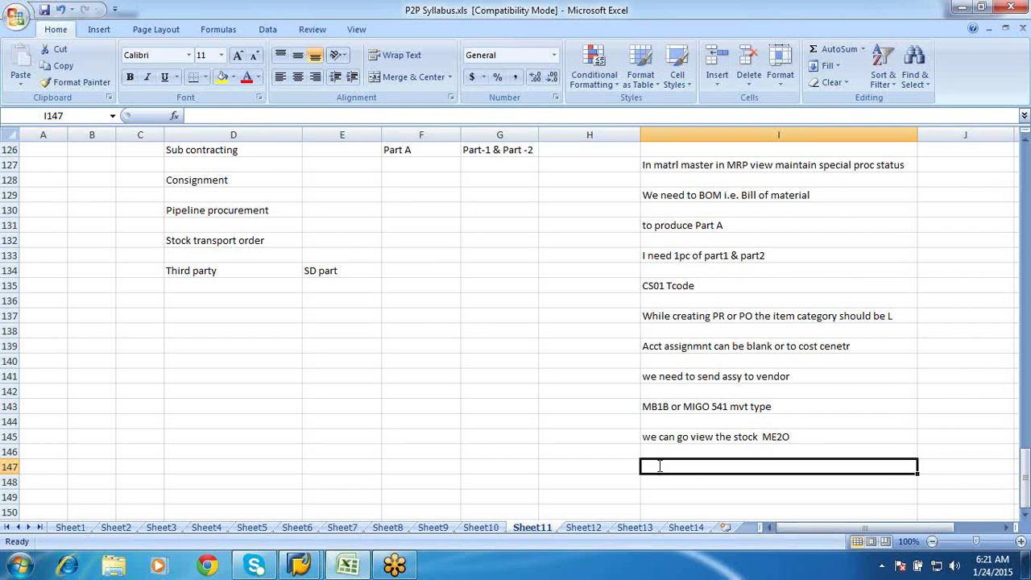
pyautogui.write('MIGO')
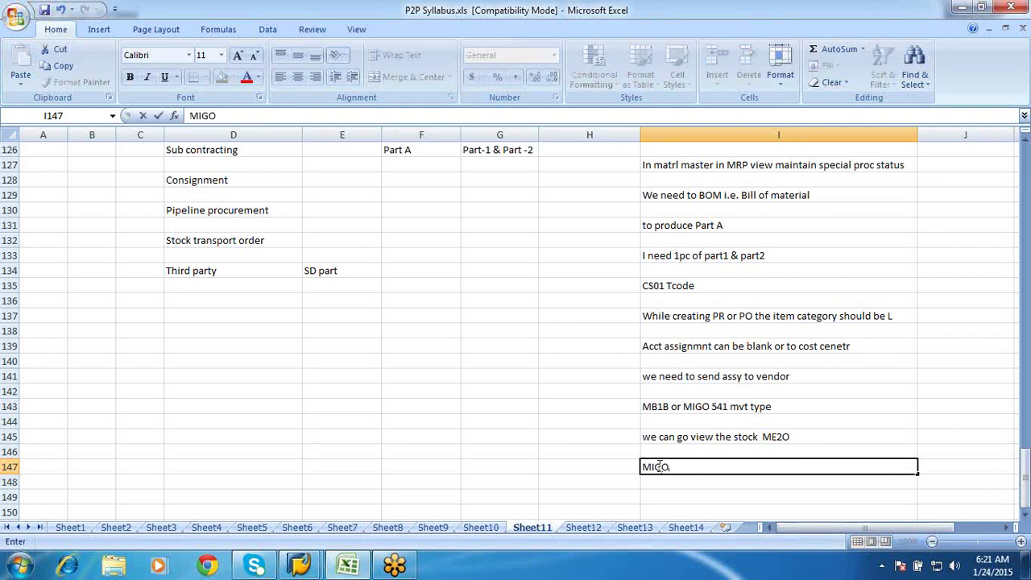
pyautogui.write(' w.r.t PO and w')
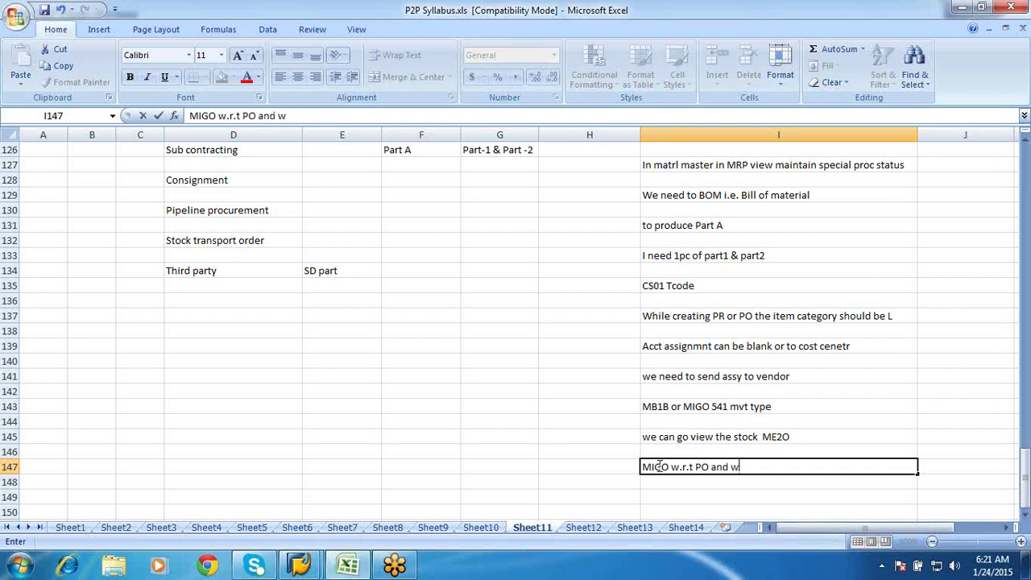
pyautogui.write('ith mvt typw 101')
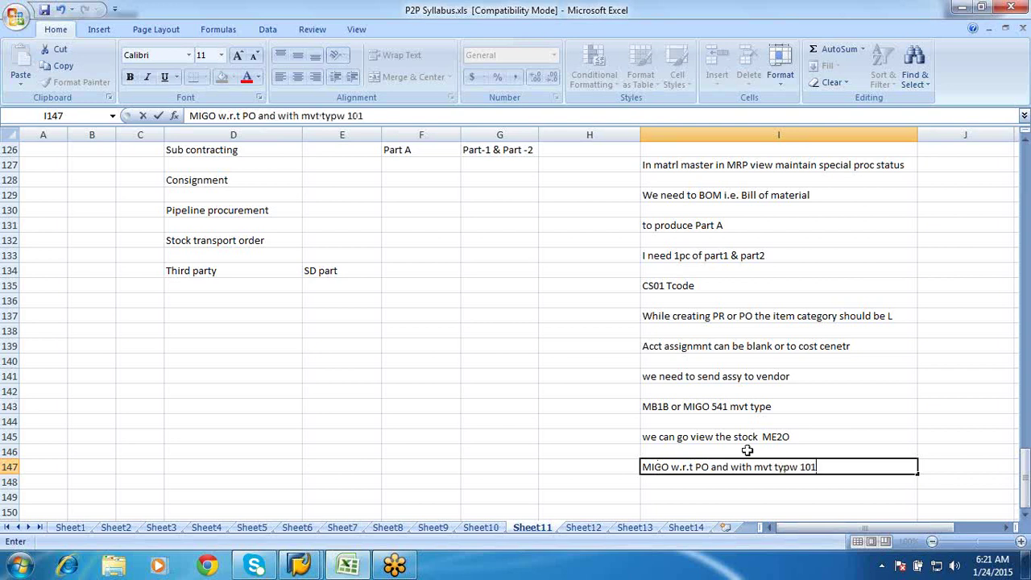
# Enter "101 mvt type will be applicable to final assy." in I149 below the goods receipt note.
pyautogui.scroll(-3, 1025, 522)
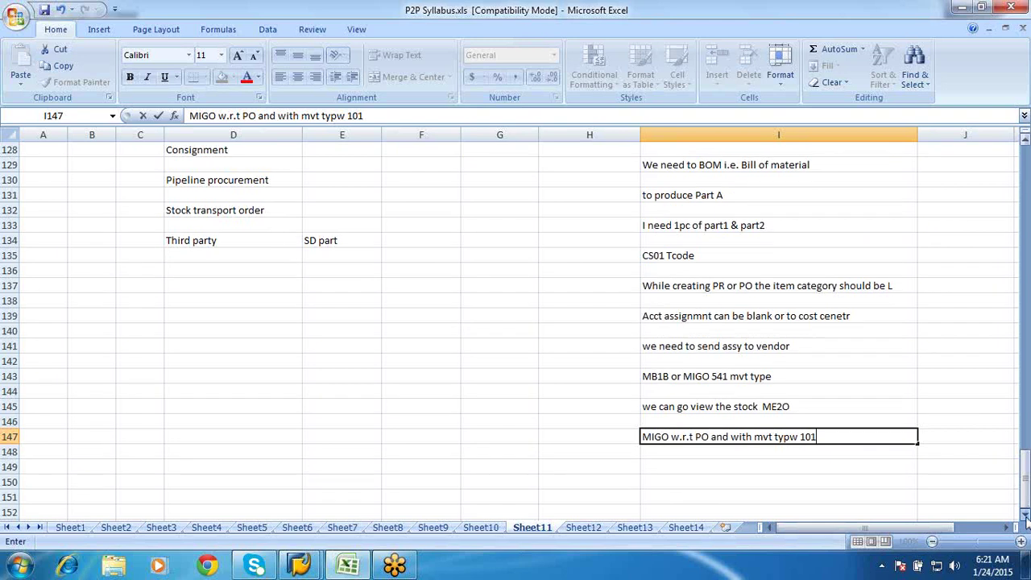
pyautogui.click(657, 392)
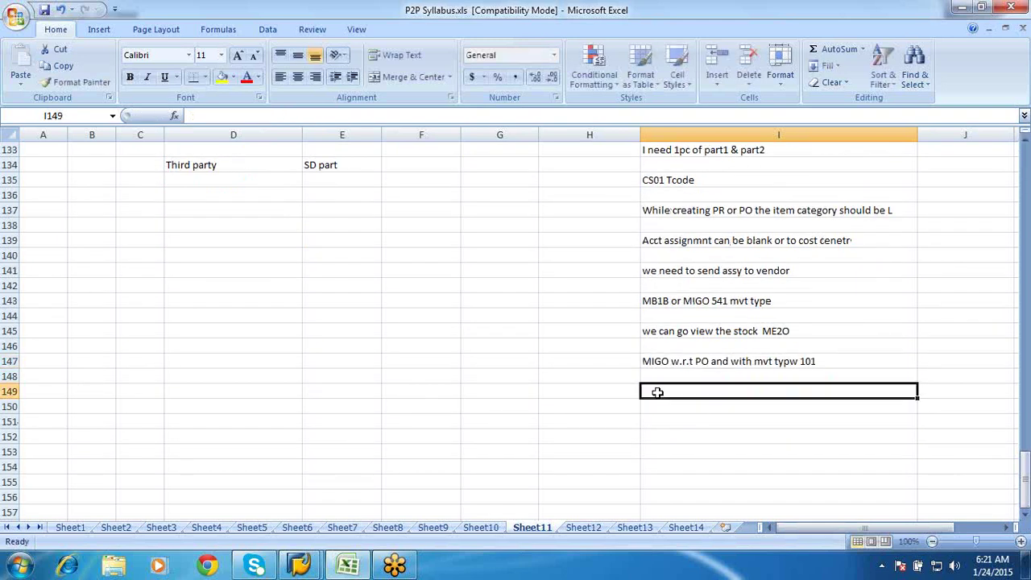
pyautogui.write('101')
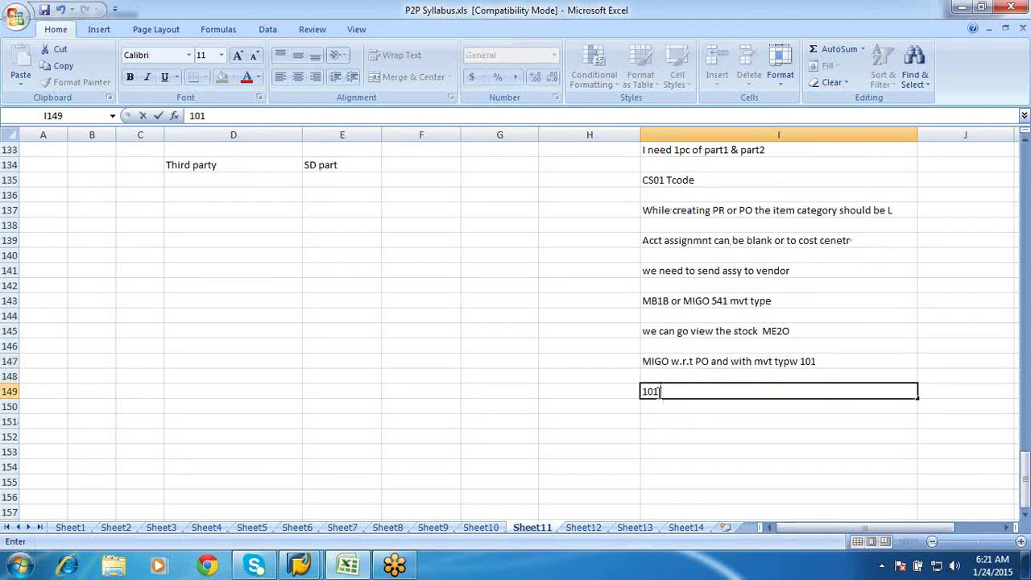
pyautogui.write(' mvt typw')
pyautogui.press('BackSpace')
pyautogui.write('e will be')
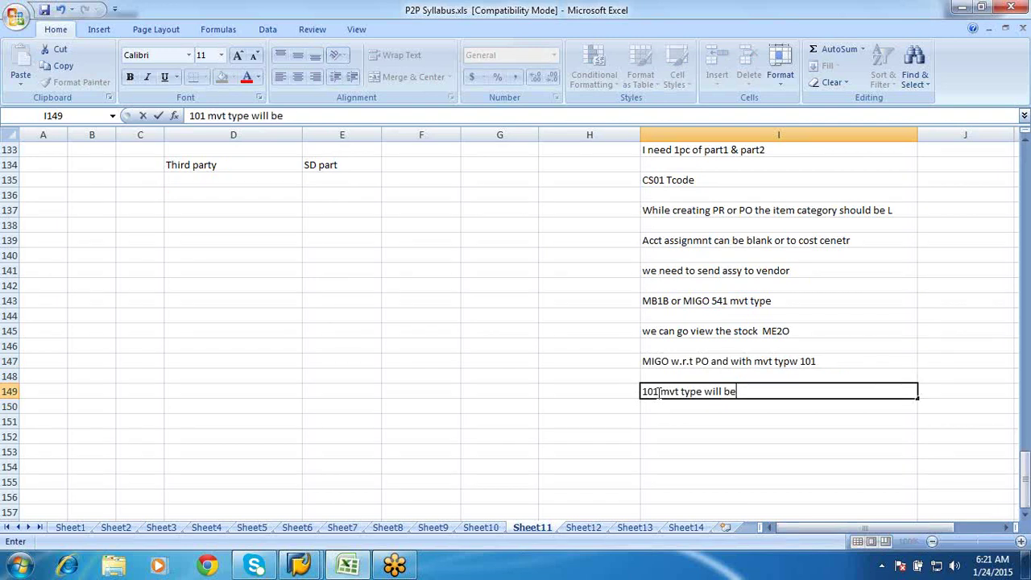
pyautogui.write(' applicable ')
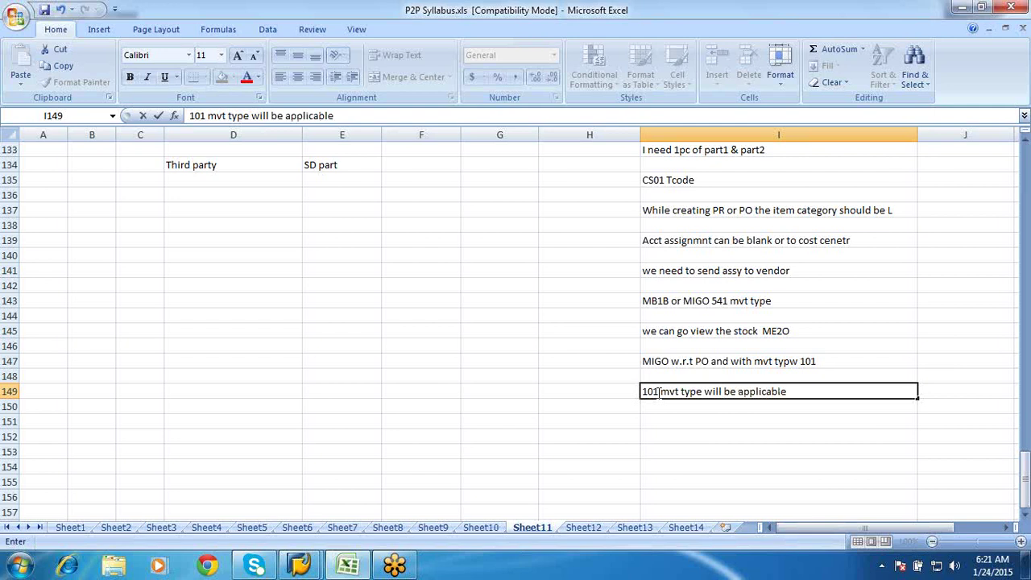
pyautogui.write('to final assy.')
pyautogui.press('Return')
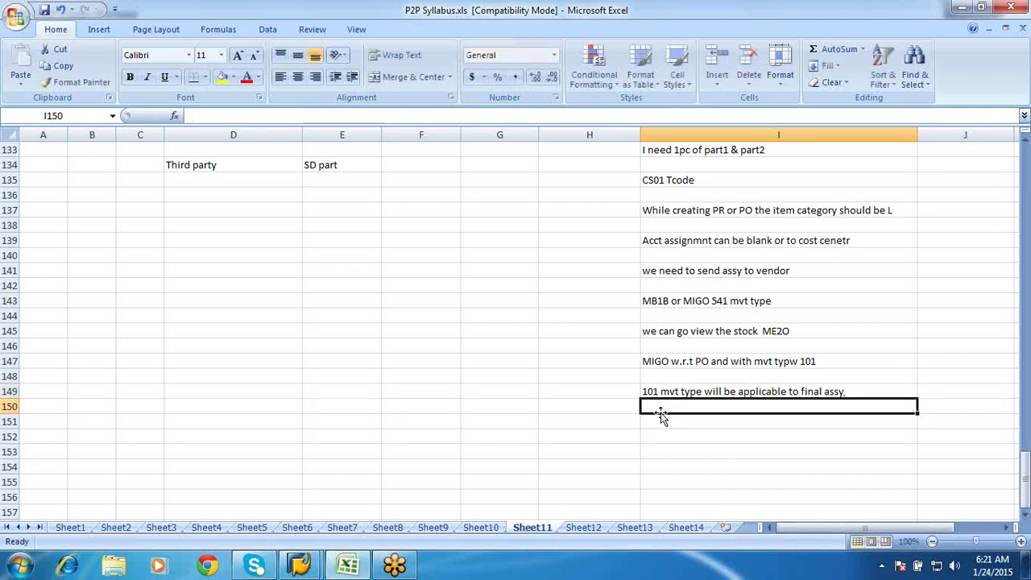
# Enter the component consumption note "sub assy which has been sent will be with 543" in I151.
pyautogui.click(659, 422)
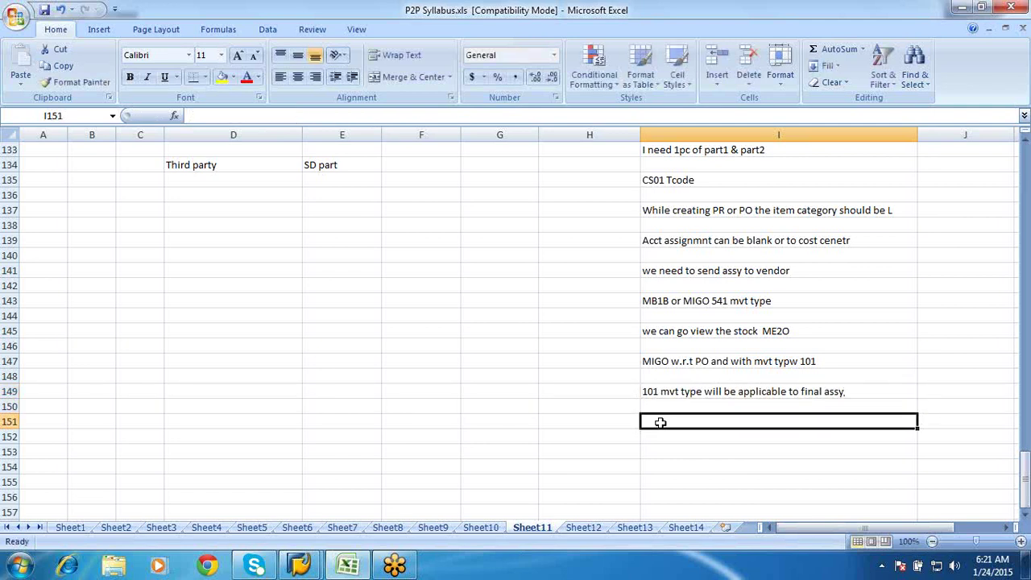
pyautogui.write('the chil')
pyautogui.press('BackSpace')
pyautogui.press('BackSpace')
pyautogui.press('BackSpace')
pyautogui.press('BackSpace')
pyautogui.press('BackSpace')
pyautogui.press('BackSpace')
pyautogui.press('BackSpace')
pyautogui.press('BackSpace')
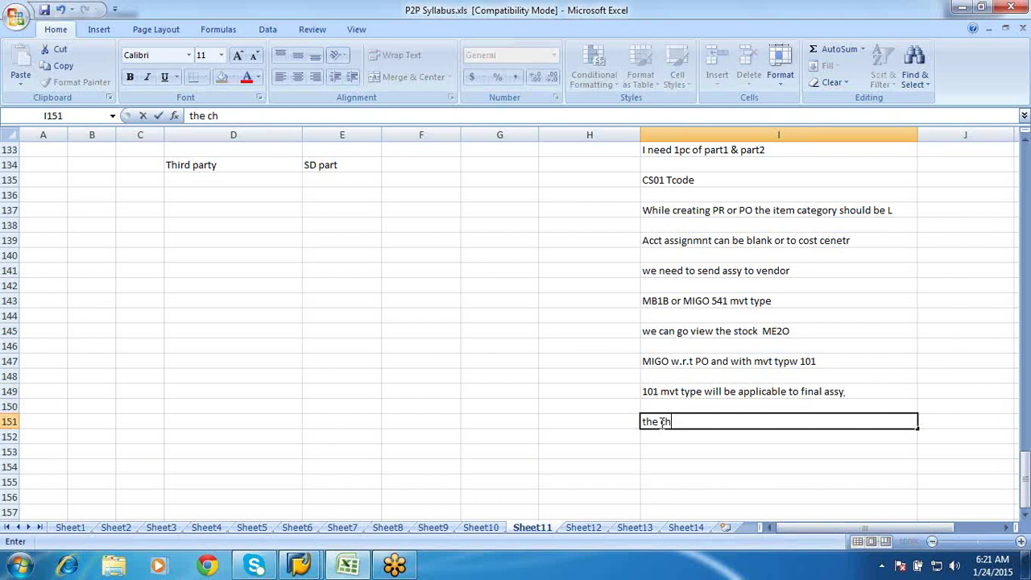
pyautogui.write('sub assy whic')
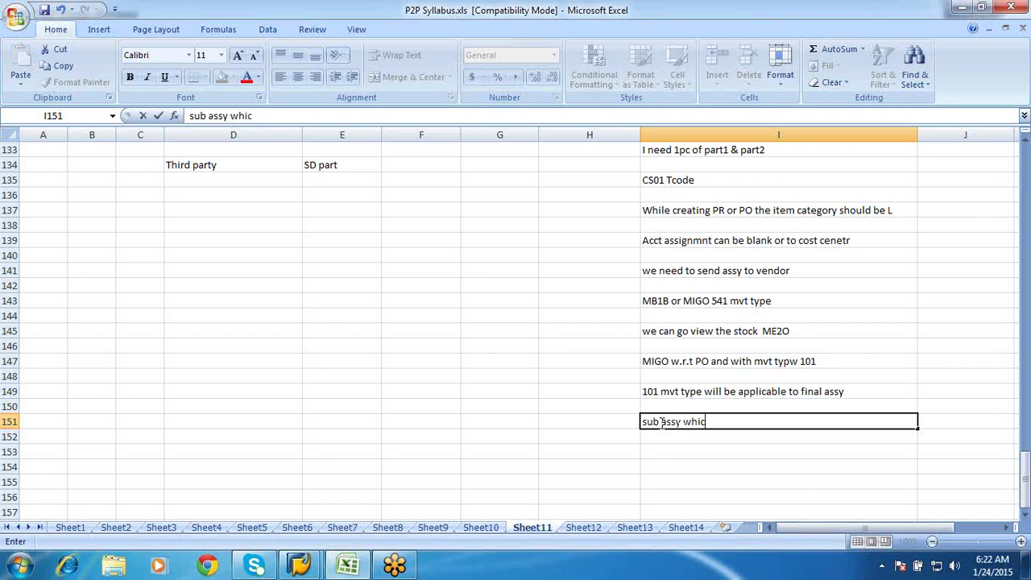
pyautogui.write('h has been sen')
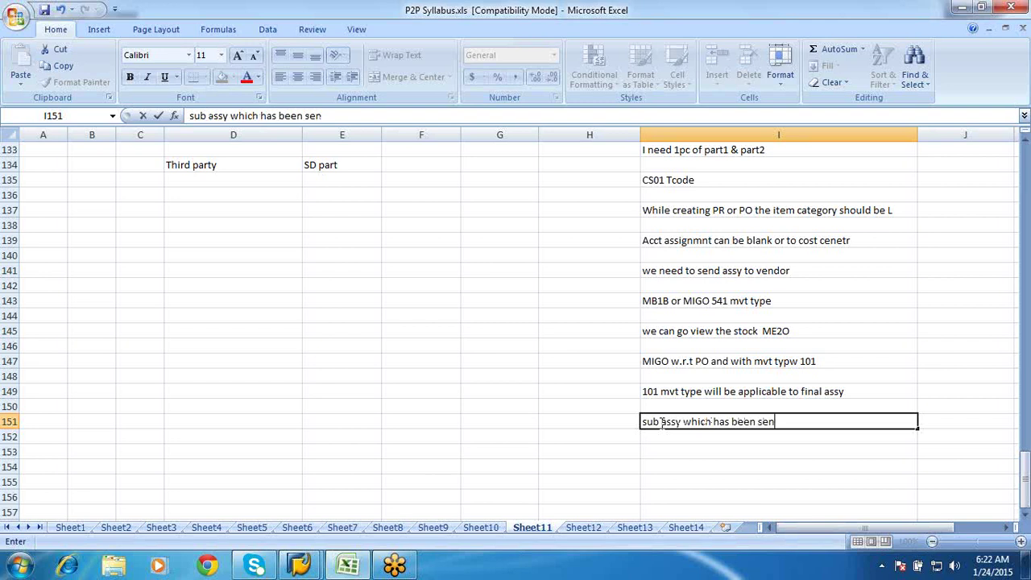
pyautogui.write('t will be with')
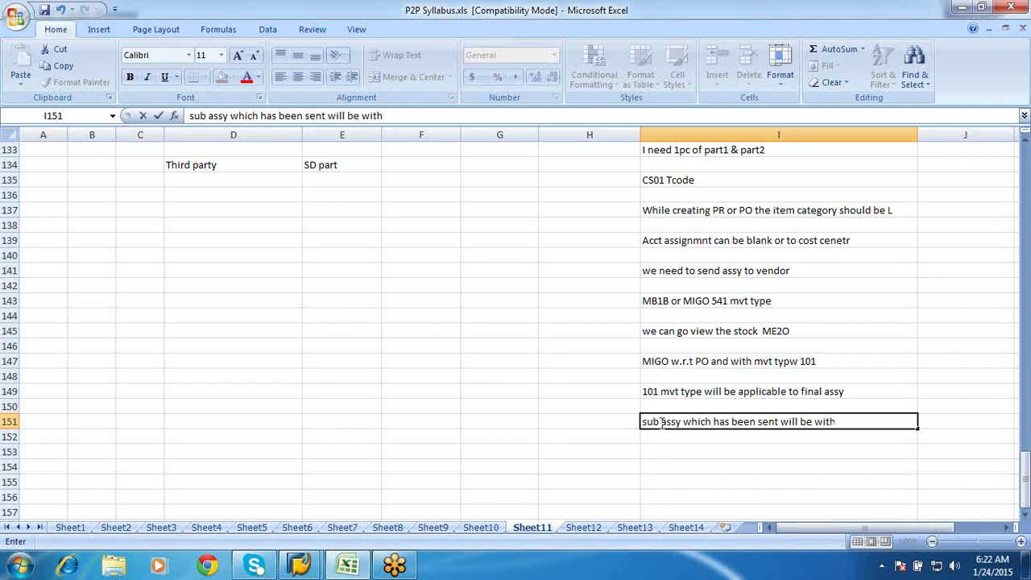
pyautogui.write(' 543')
# Add the note "543 stock against sub contrac" in I153 below the sub-assembly note.
pyautogui.click(672, 451)
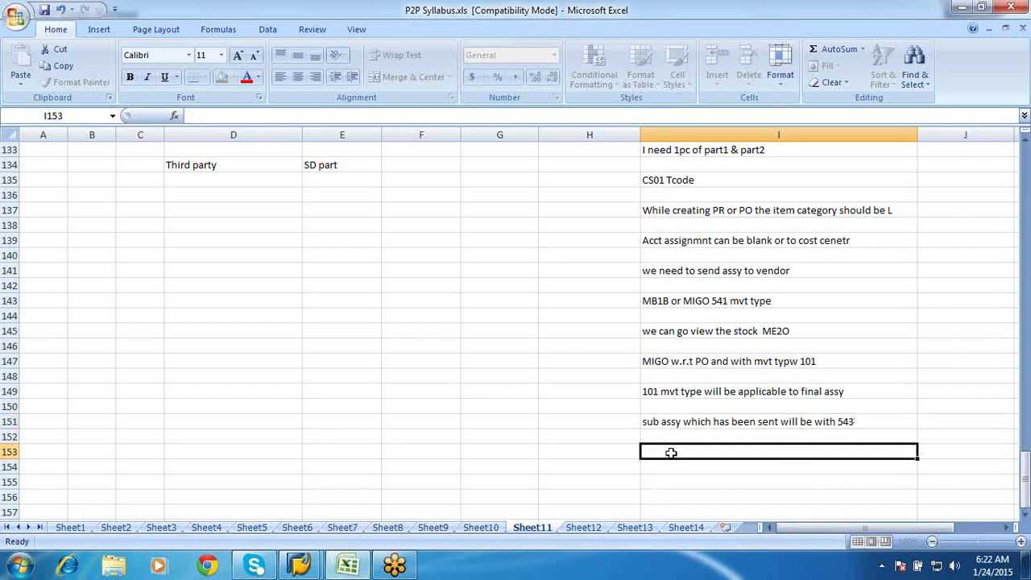
pyautogui.write('543')
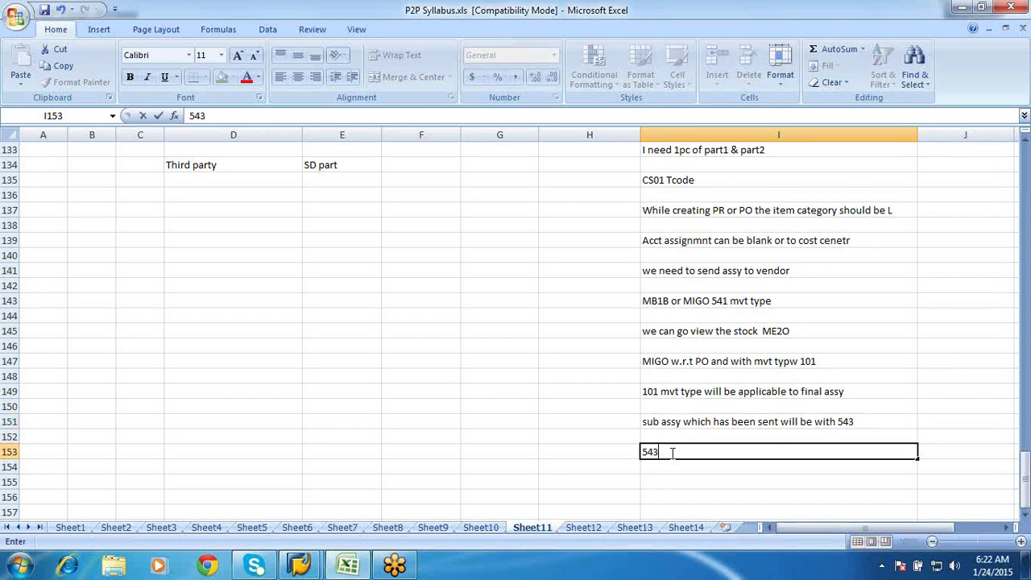
pyautogui.write(' st')
pyautogui.write('ock a')
pyautogui.write('ganist')
pyautogui.write(' s')
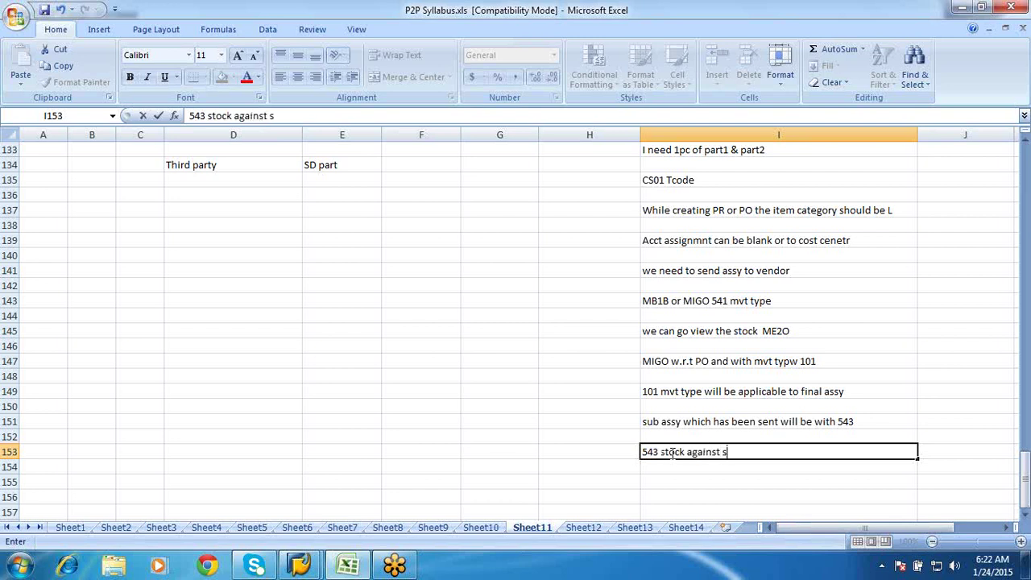
pyautogui.write('ub contrac')
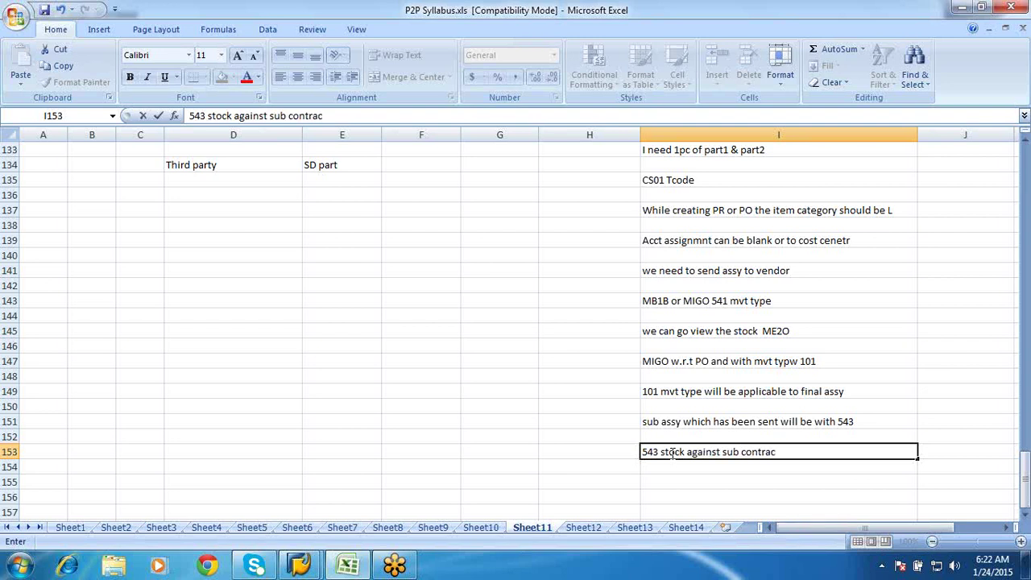
pyautogui.click(754, 499)
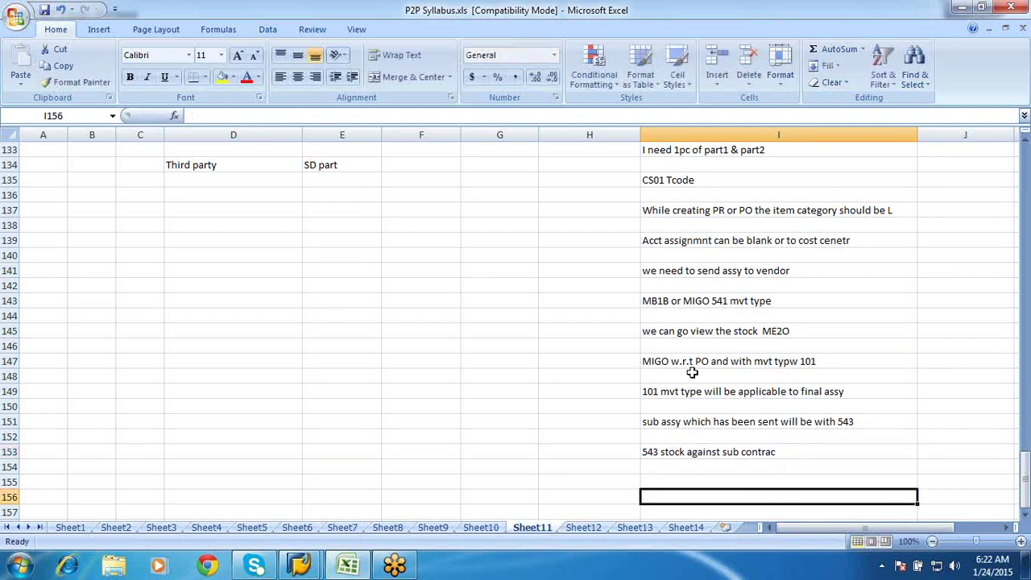
# Review the subcontracting notes in column I, from the 543 movement lines back up to the material master line.
pyautogui.click(691, 422)
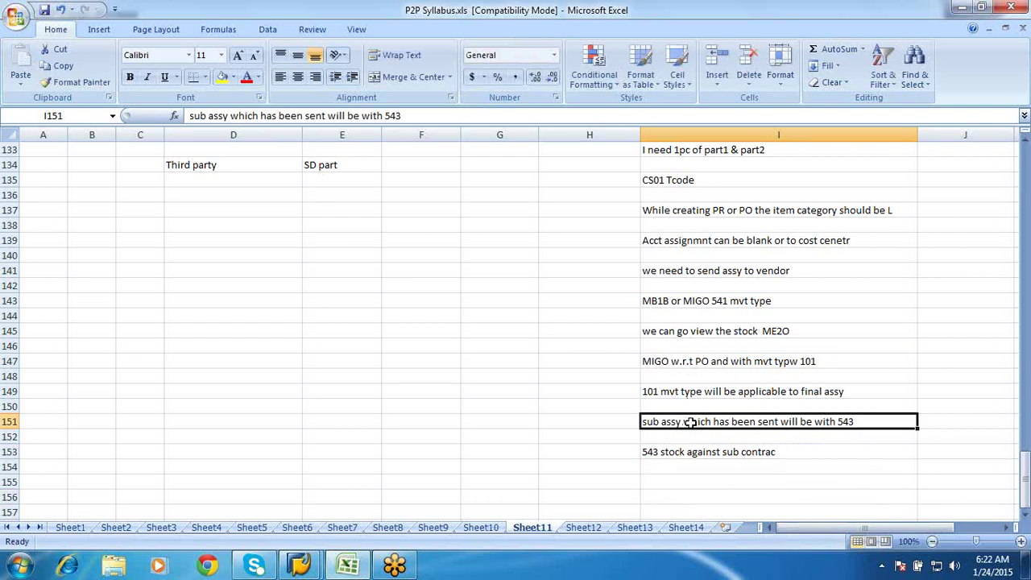
pyautogui.hotkey('shift', 'Down')
pyautogui.hotkey('shift', 'Down')
pyautogui.hotkey('shift', 'Down')
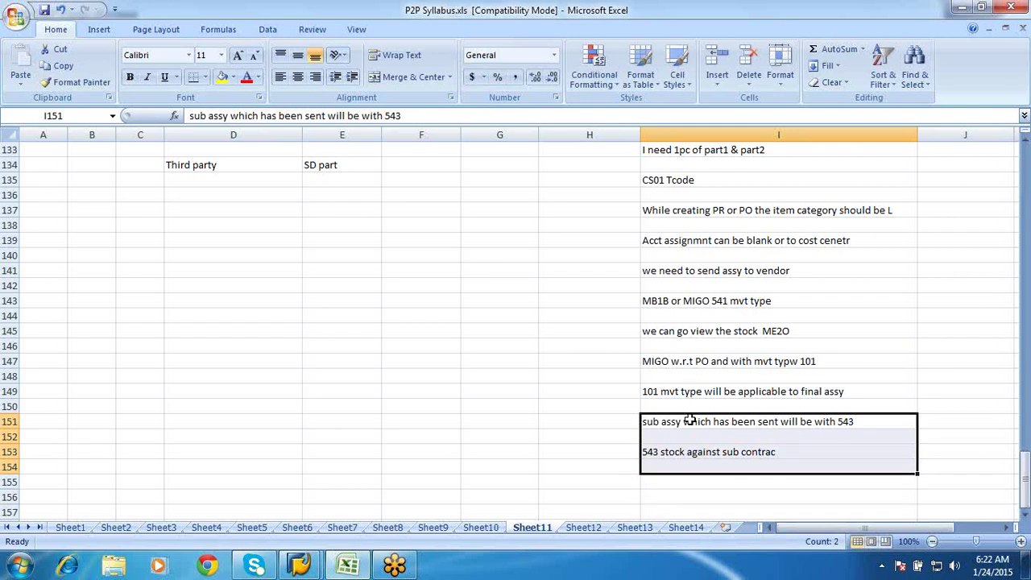
pyautogui.click(679, 361)
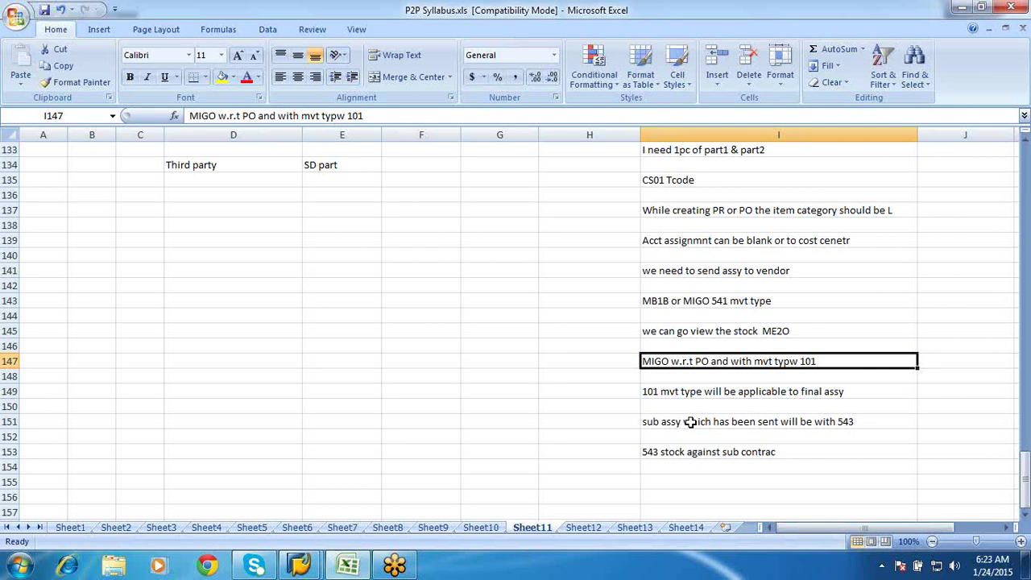
pyautogui.scroll(5, 690, 421)
pyautogui.scroll(-2, 691, 421)
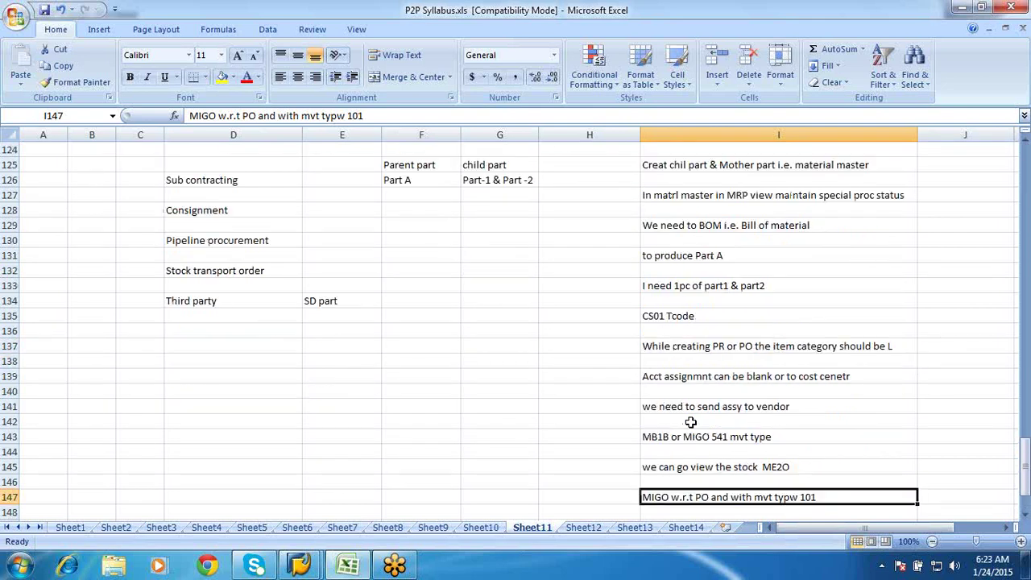
pyautogui.click(702, 173)
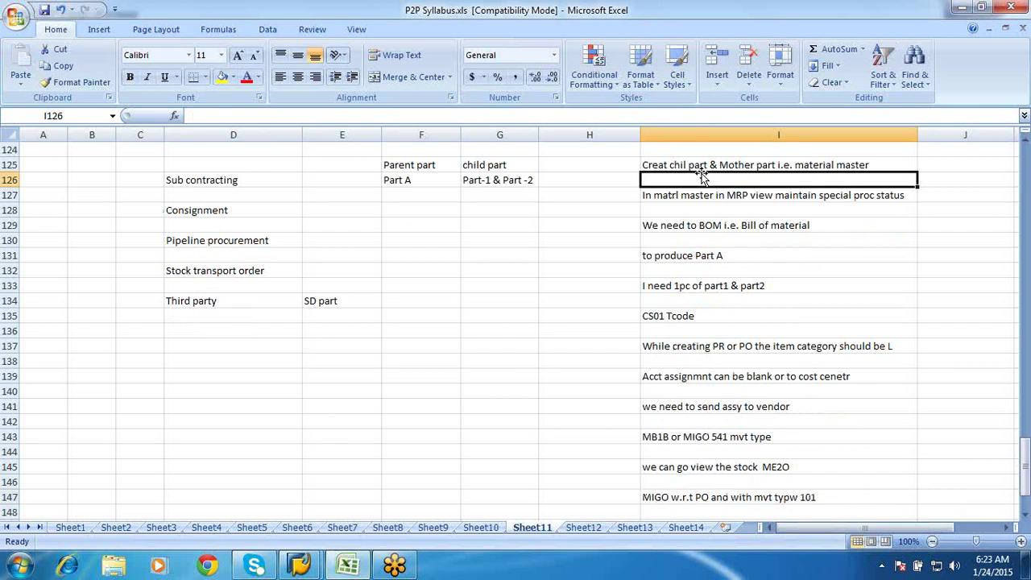
pyautogui.click(692, 164)
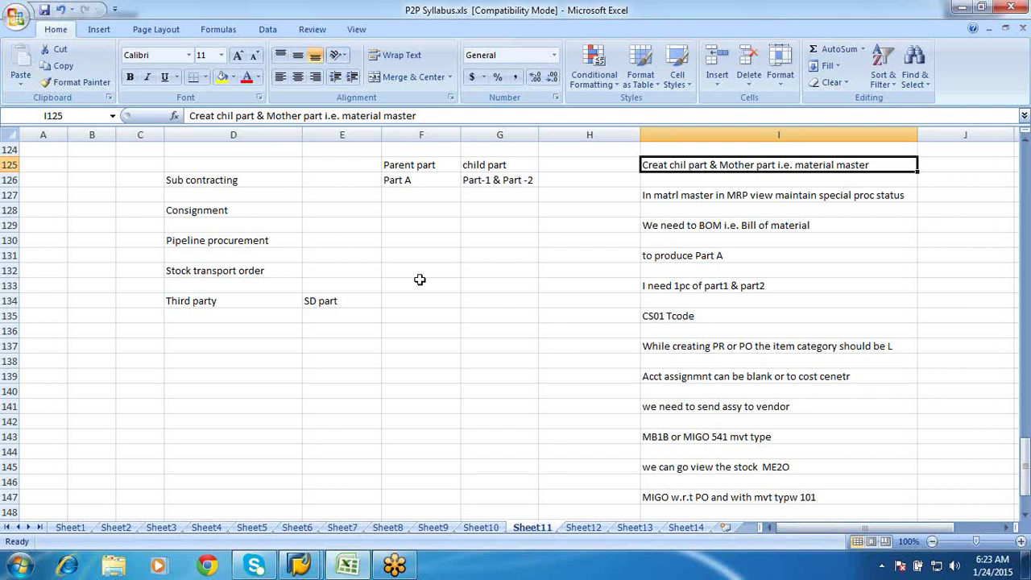
# Enter the comparison labels "sub contract" in D140 and "services" in D142.
pyautogui.click(198, 387)
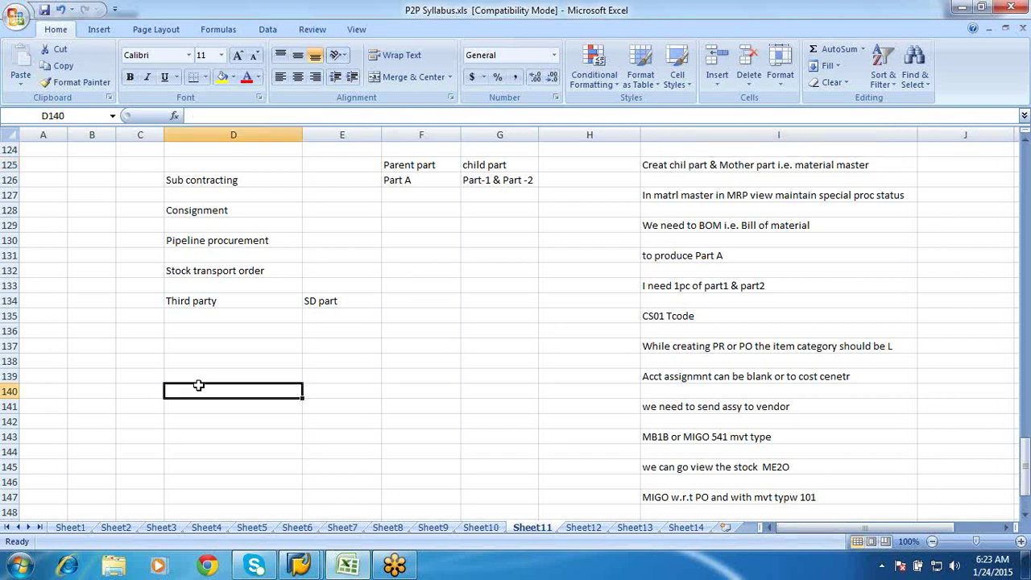
pyautogui.write('sub contract')
pyautogui.click(206, 461)
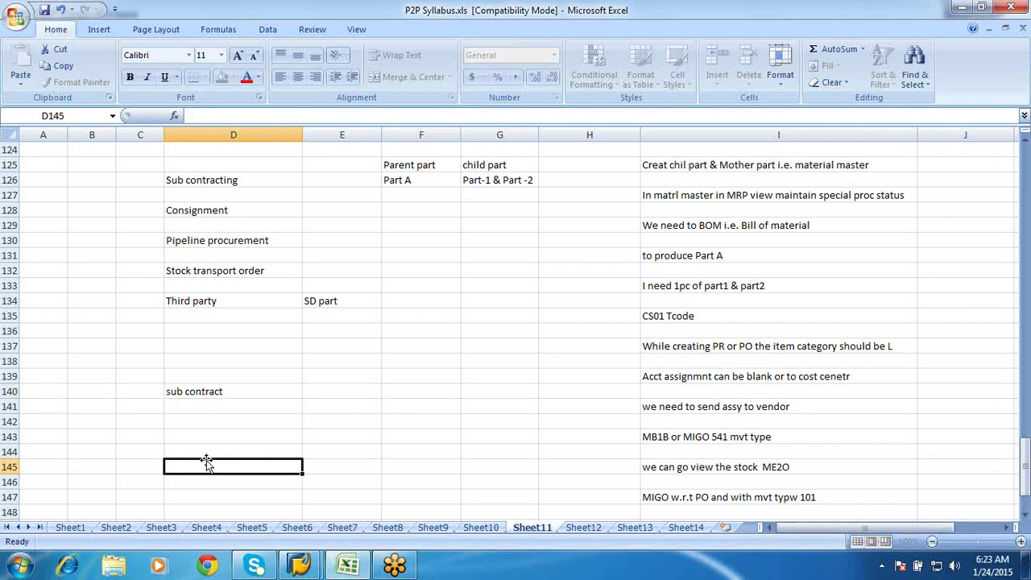
pyautogui.click(190, 420)
pyautogui.write('services')
# Describe subcontracting in E140 as "assy would be having different part no".
pyautogui.click(340, 388)
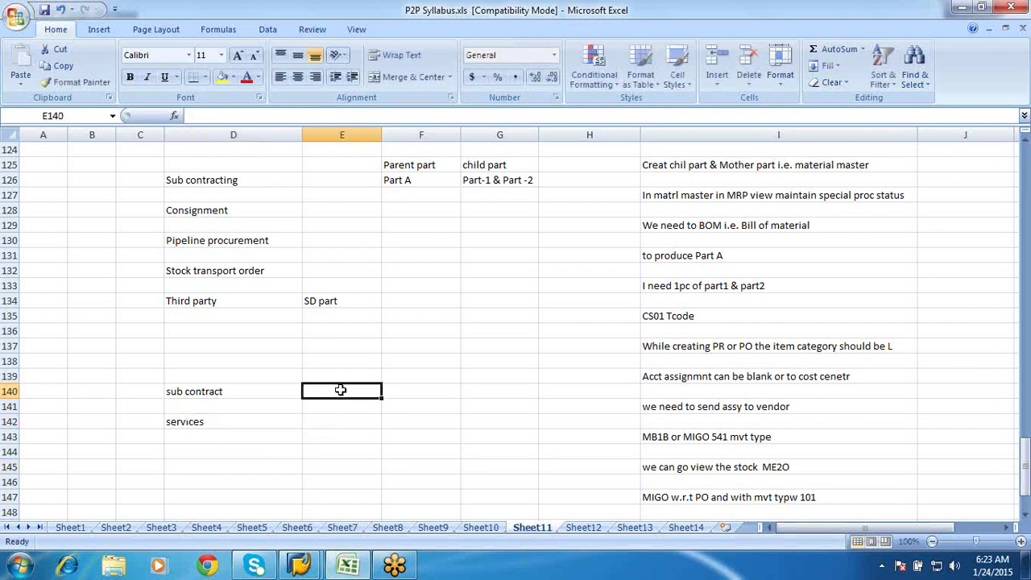
pyautogui.write('a')
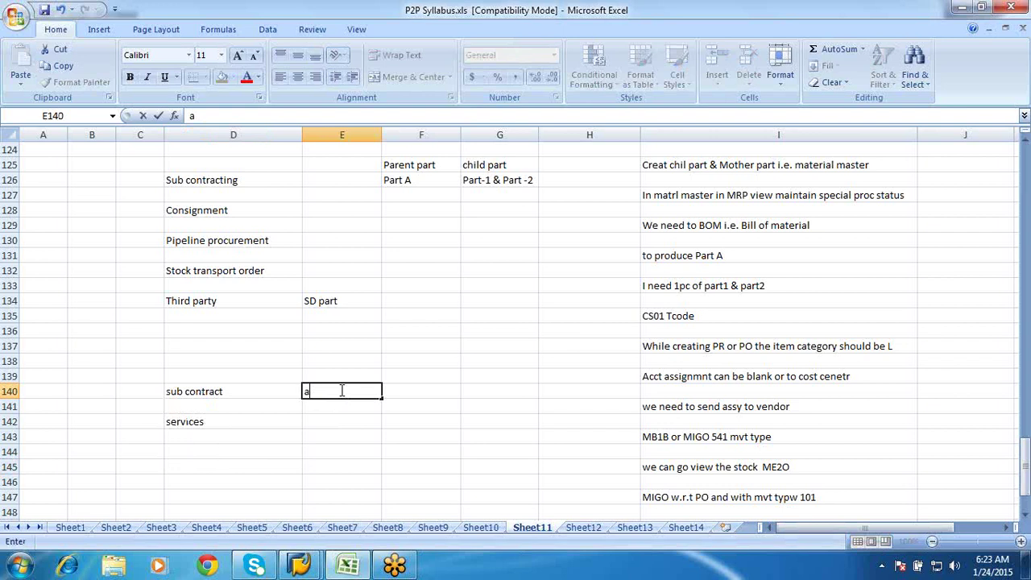
pyautogui.write('ssy w')
pyautogui.write('ould be havin')
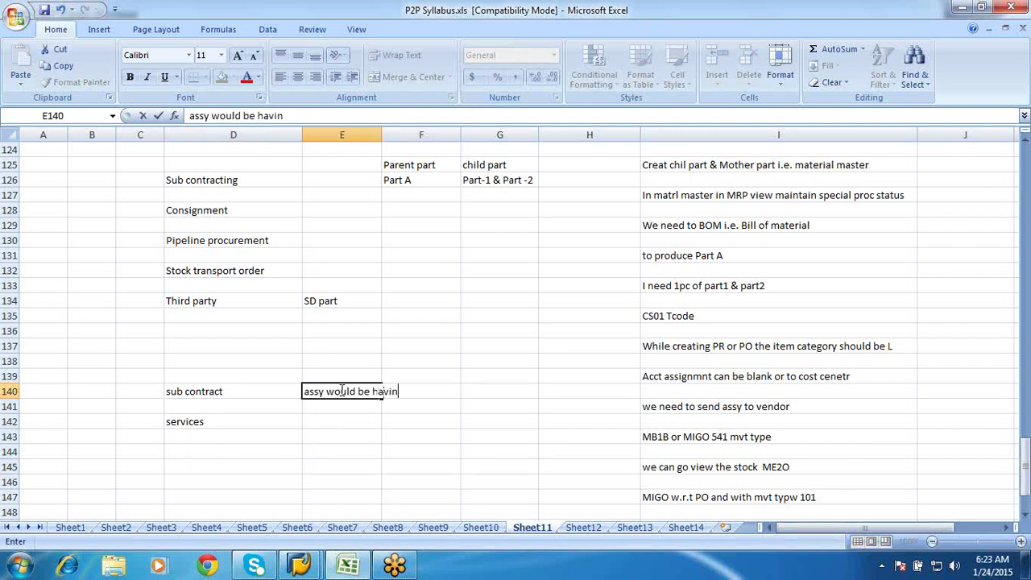
pyautogui.write('g differen')
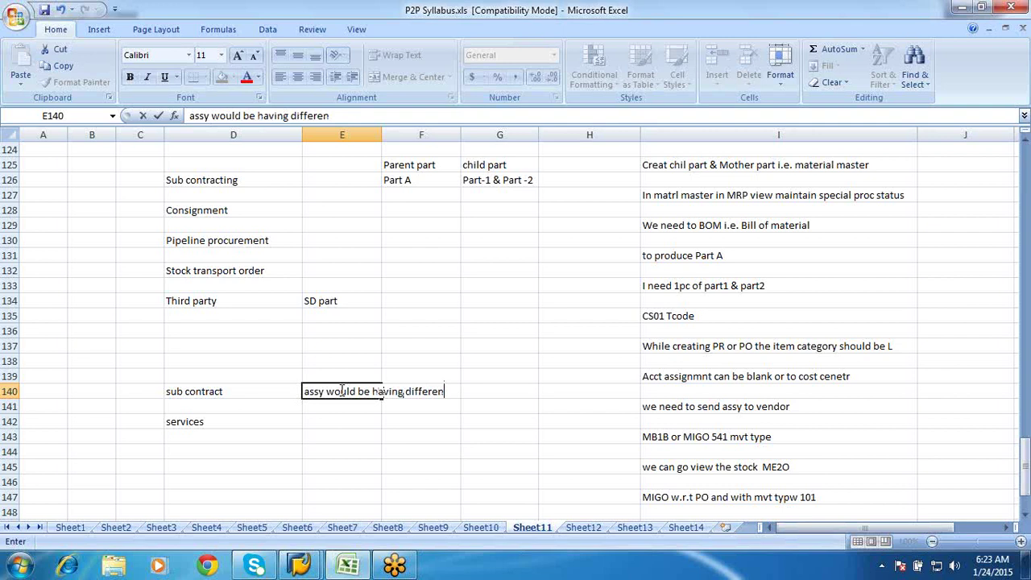
pyautogui.write('t part no')
# Describe services in E142 as "they would have same part nos once recived from vendor".
pyautogui.click(327, 422)
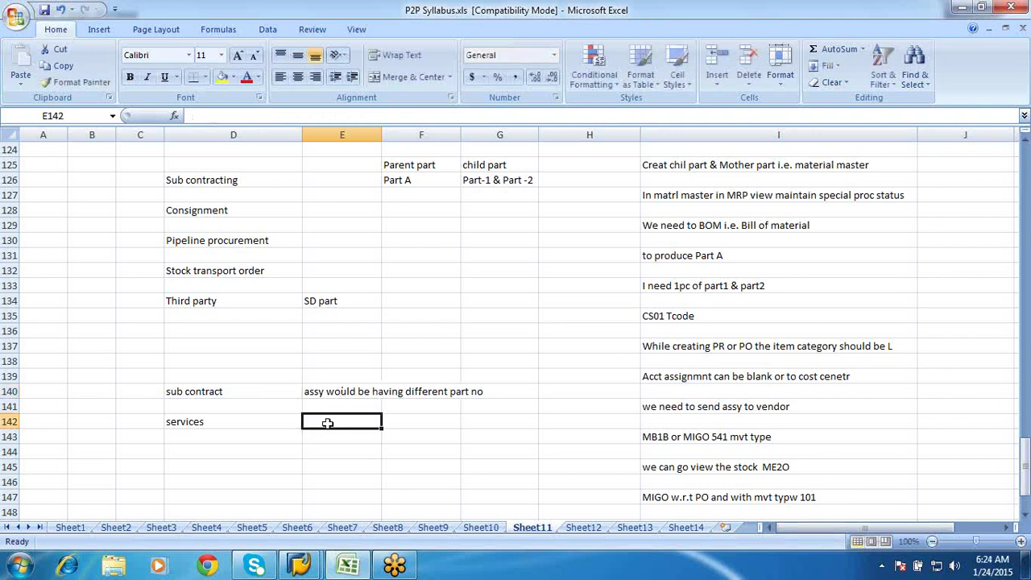
pyautogui.write('they ')
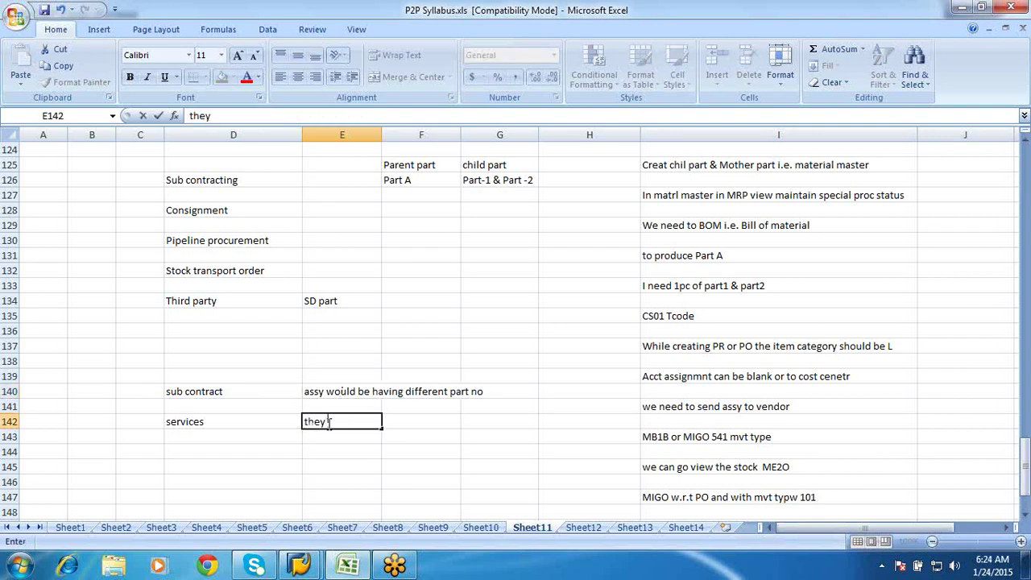
pyautogui.write('would have same par')
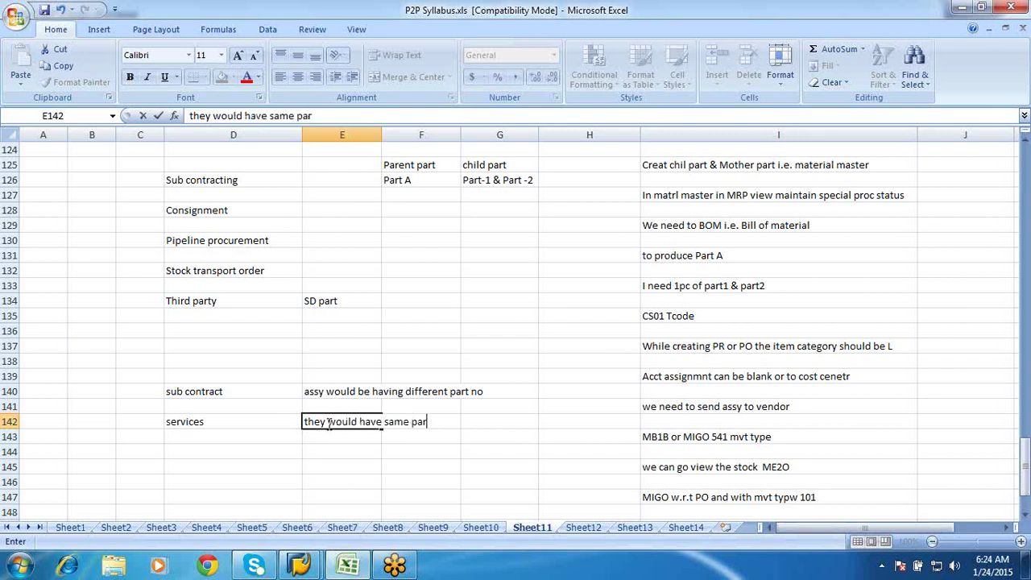
pyautogui.write('t nos once reci')
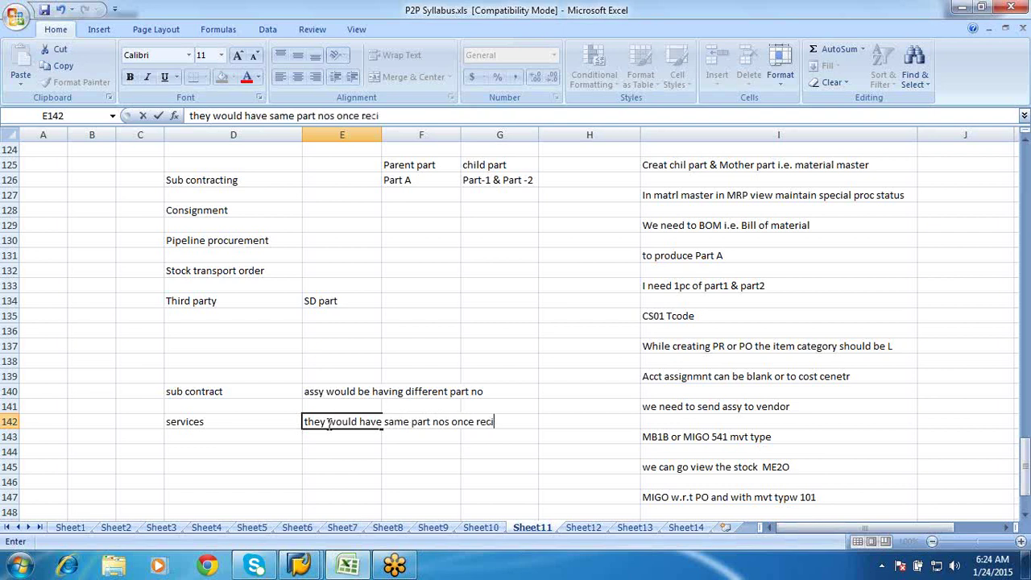
pyautogui.write('ved from vendor')
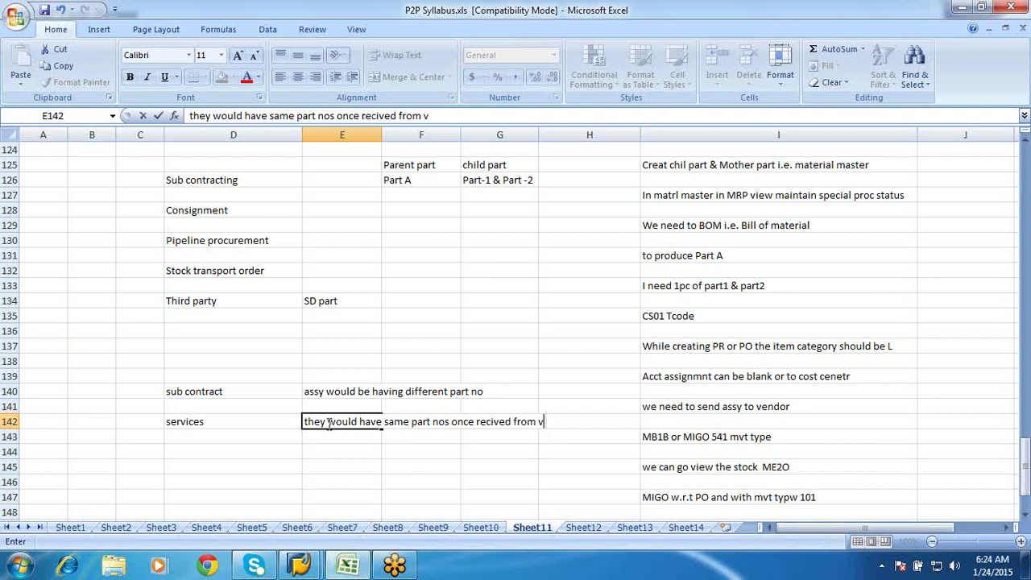
pyautogui.click(221, 423)
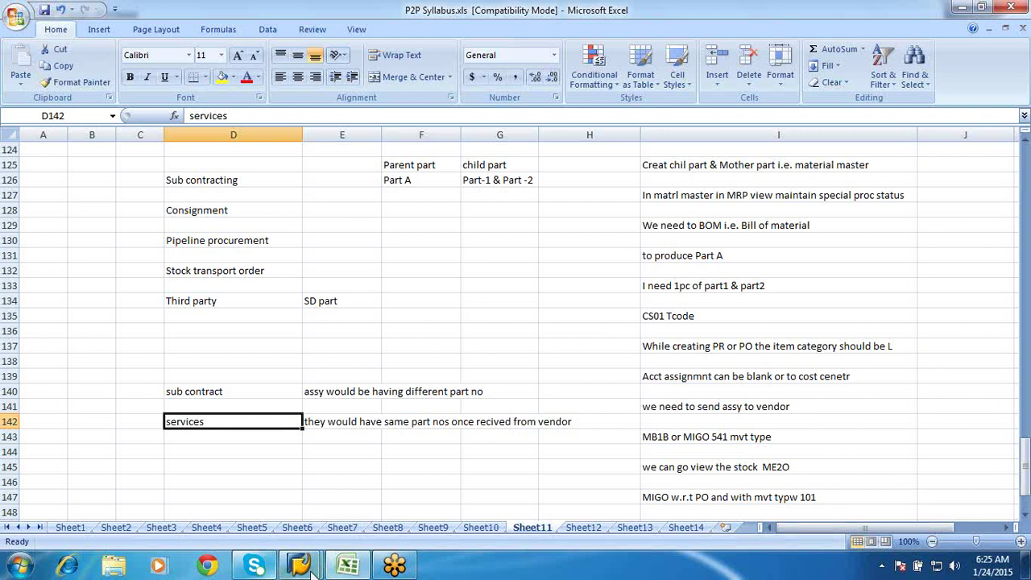
# Switch to the SAP Easy Access session and start material creation with transaction mm01.
pyautogui.moveTo(306, 562)
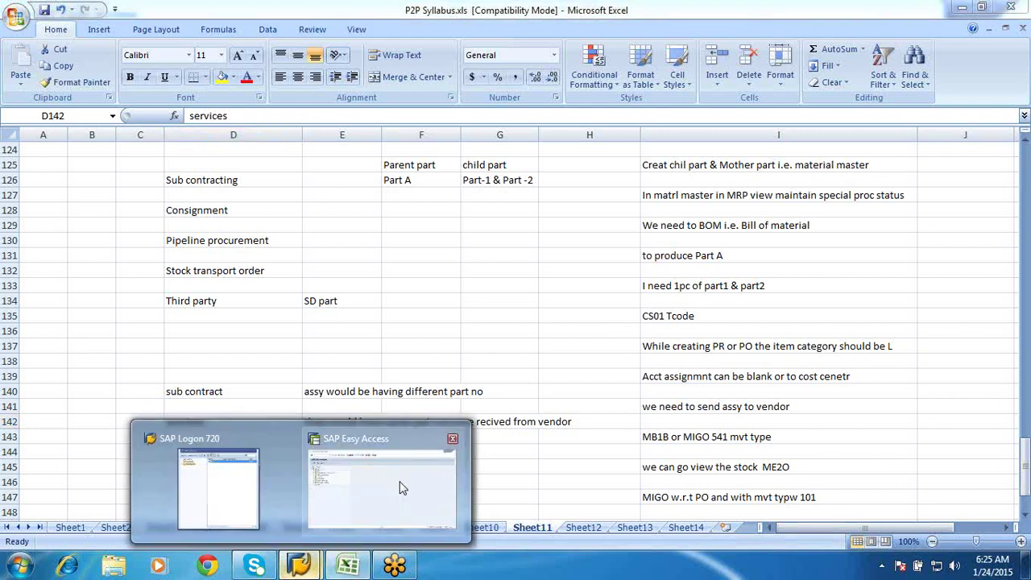
pyautogui.click(403, 421)
pyautogui.click(96, 41)
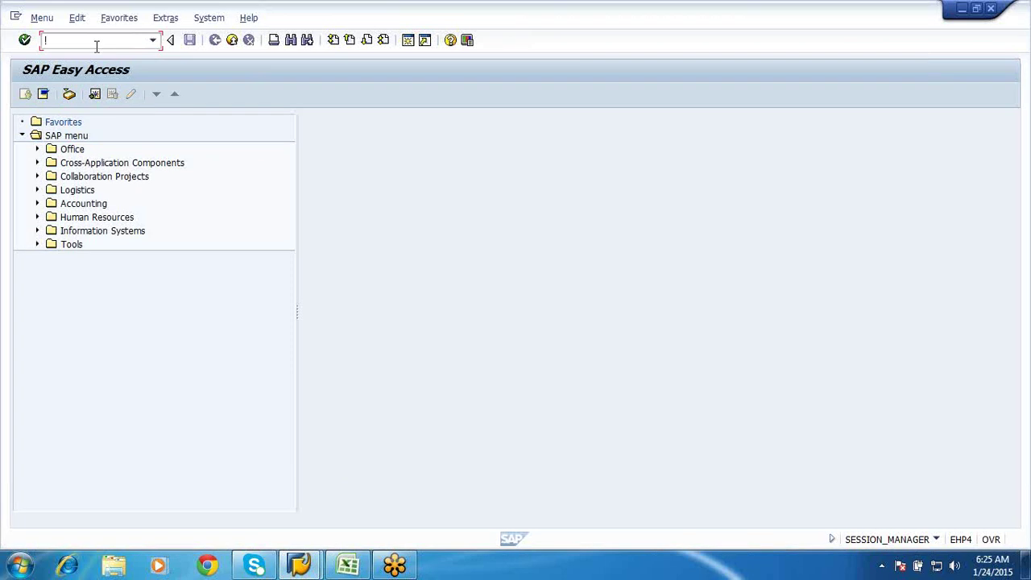
pyautogui.write('mm01')
pyautogui.press('Return')
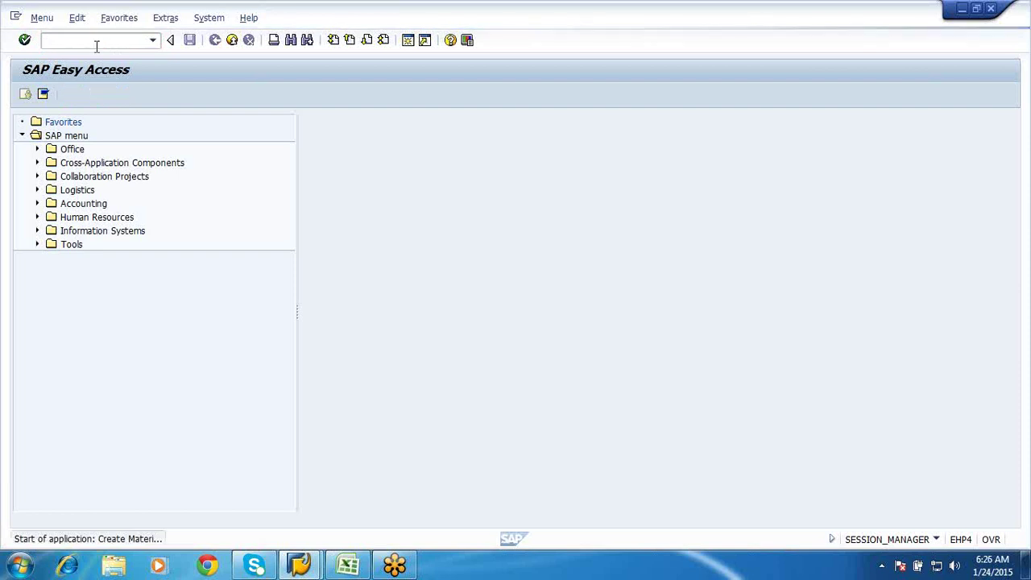
# Set the industry sector to Mechanical Engineering and the material type to Raw Materials-SAI, and proceed to the view selection.
pyautogui.click(195, 154)
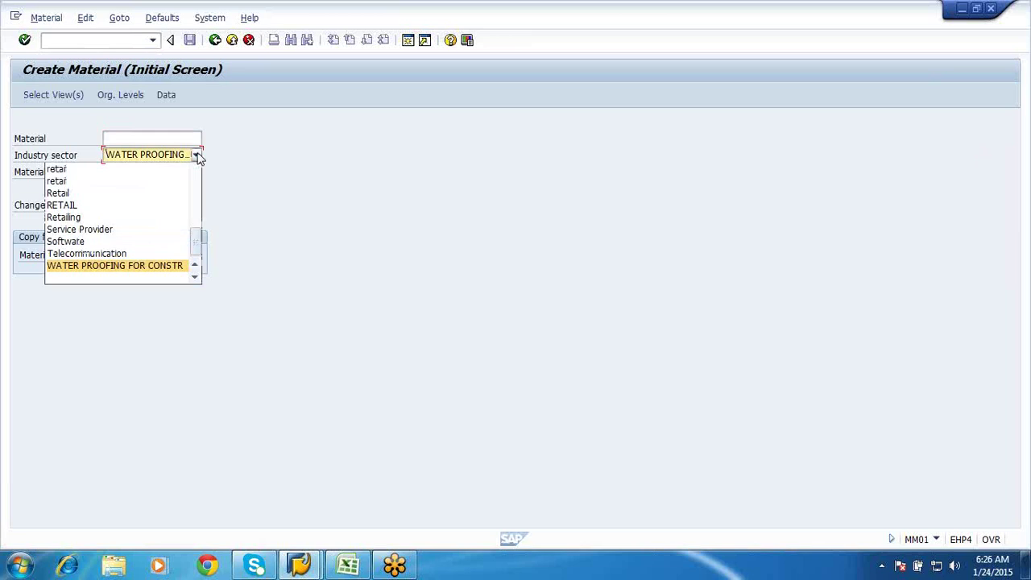
pyautogui.click(196, 267)
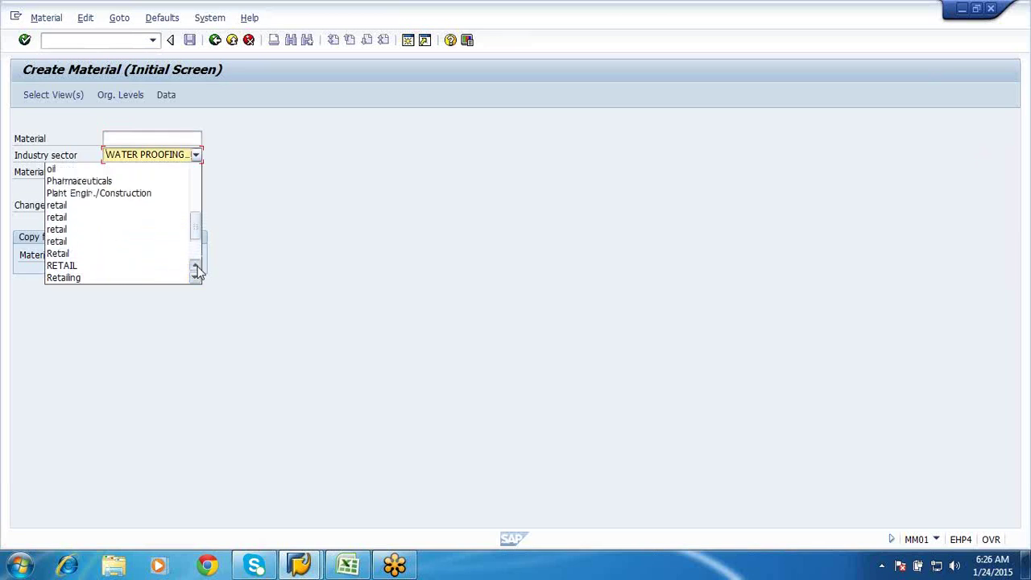
pyautogui.click(195, 267)
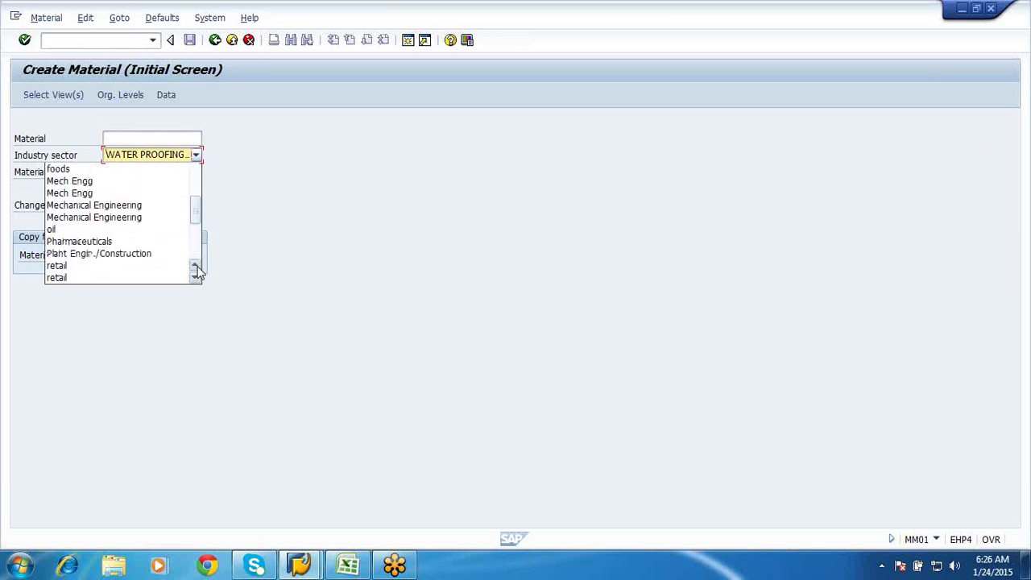
pyautogui.click(131, 205)
pyautogui.click(196, 171)
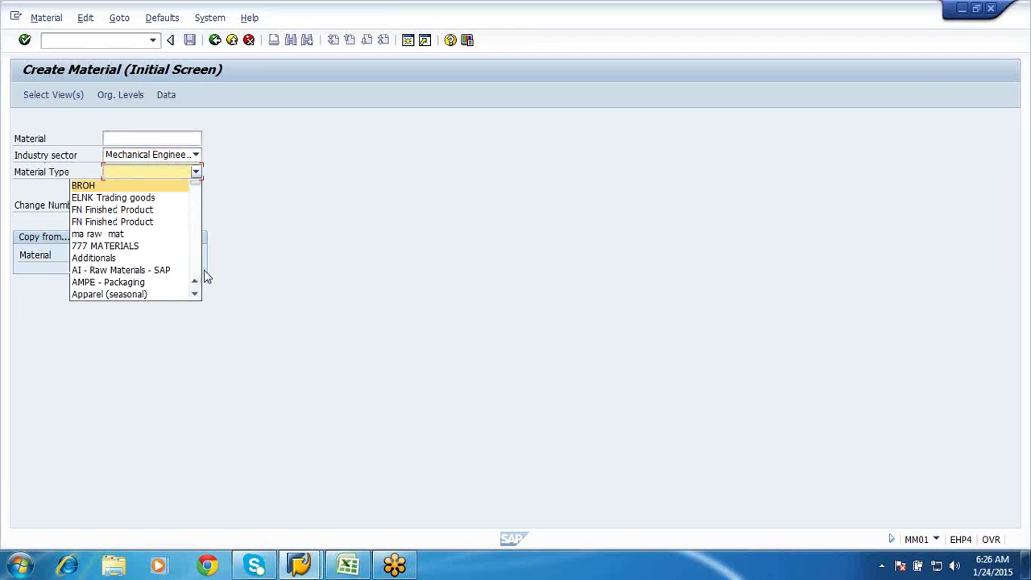
pyautogui.moveTo(196, 296); pyautogui.dragTo(196, 296)
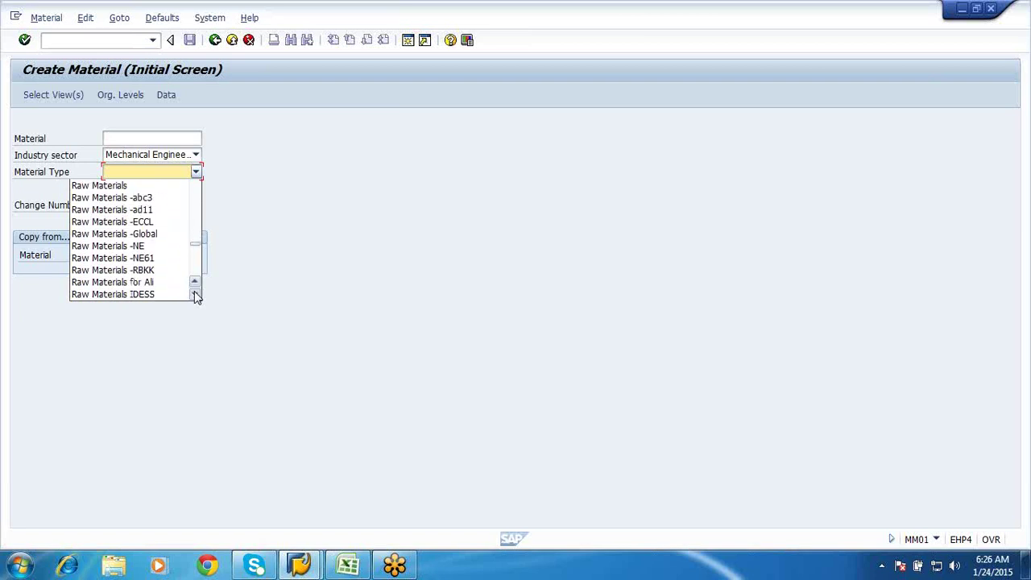
pyautogui.moveTo(196, 295); pyautogui.dragTo(196, 294)
pyautogui.click(125, 259)
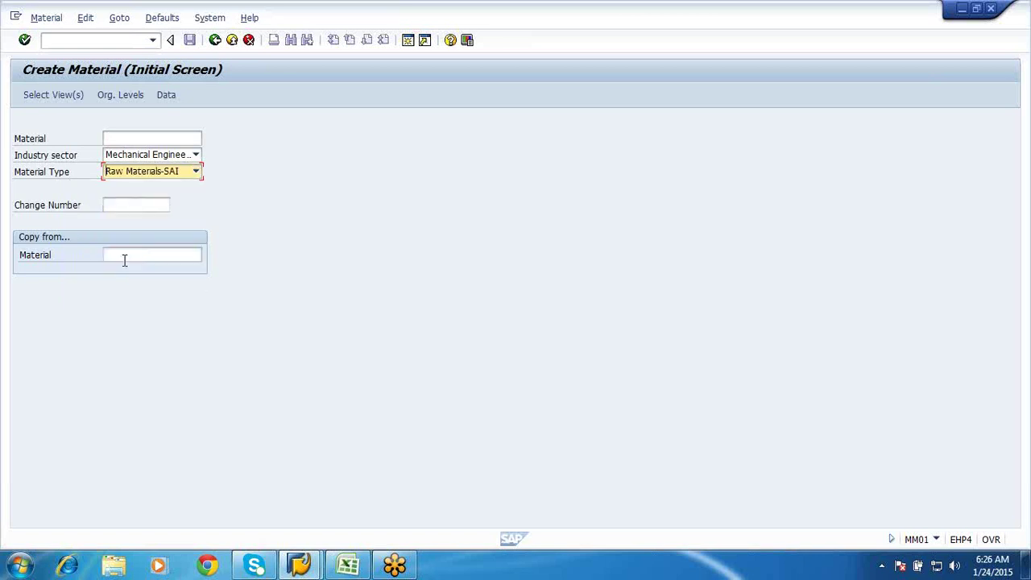
pyautogui.press('Return')
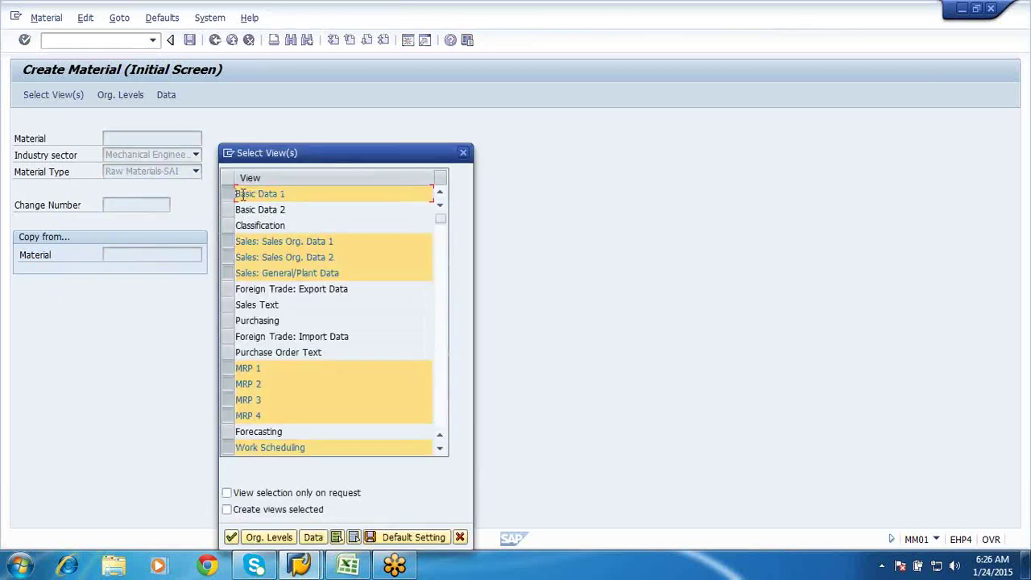
# Deselect the three preselected Sales views and Work Scheduling, and add the Purchasing view to the selection.
pyautogui.click(228, 241)
pyautogui.click(227, 257)
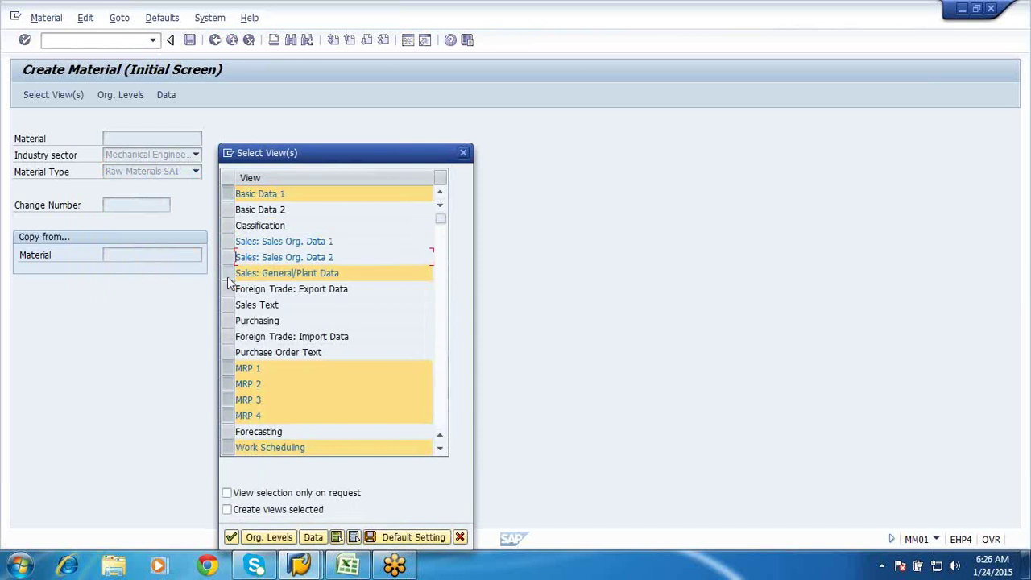
pyautogui.click(228, 276)
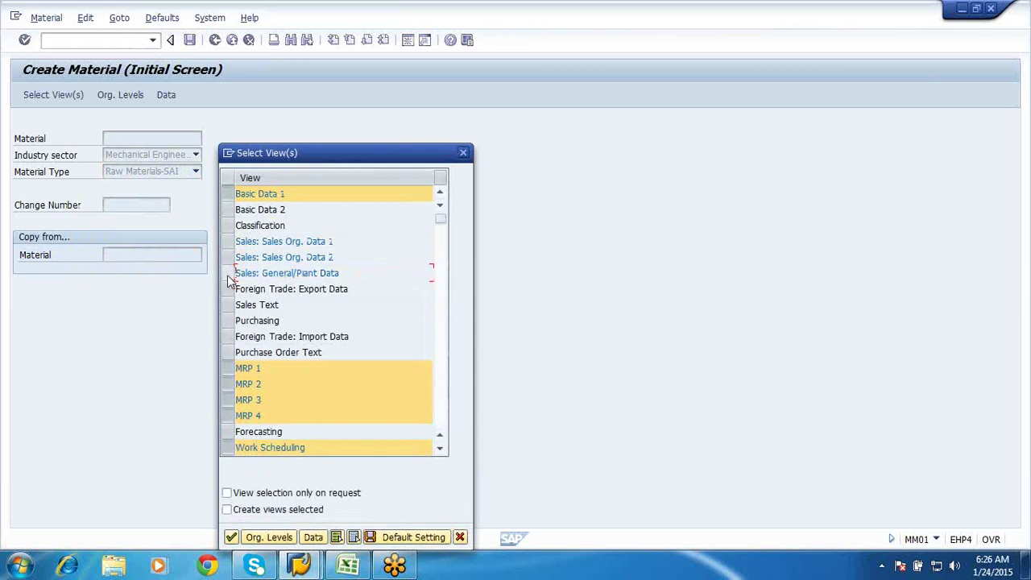
pyautogui.click(228, 321)
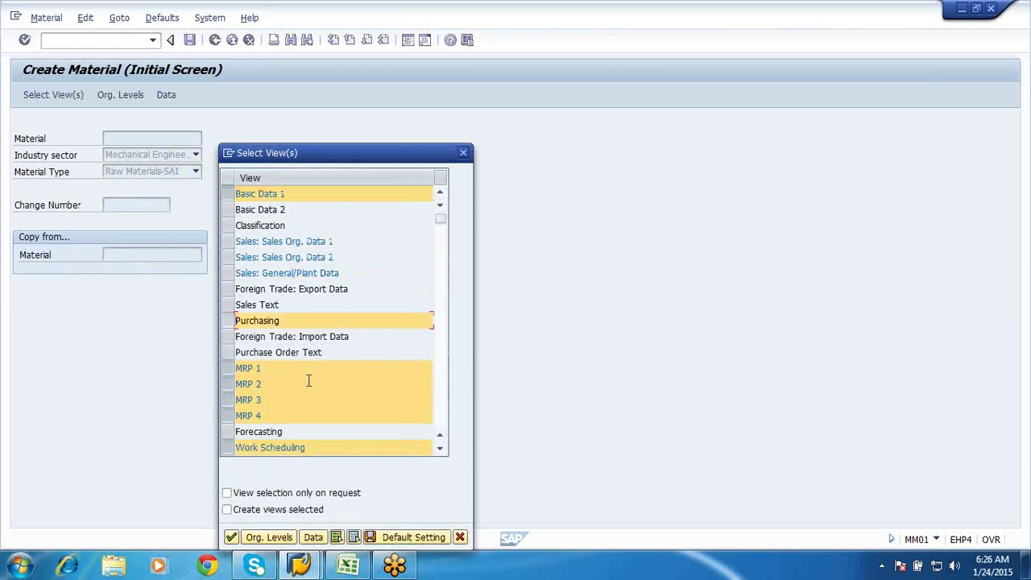
pyautogui.click(229, 447)
# Deselect the Costing 1 and Accounting 2 views, keeping Accounting 1 selected.
pyautogui.click(439, 449)
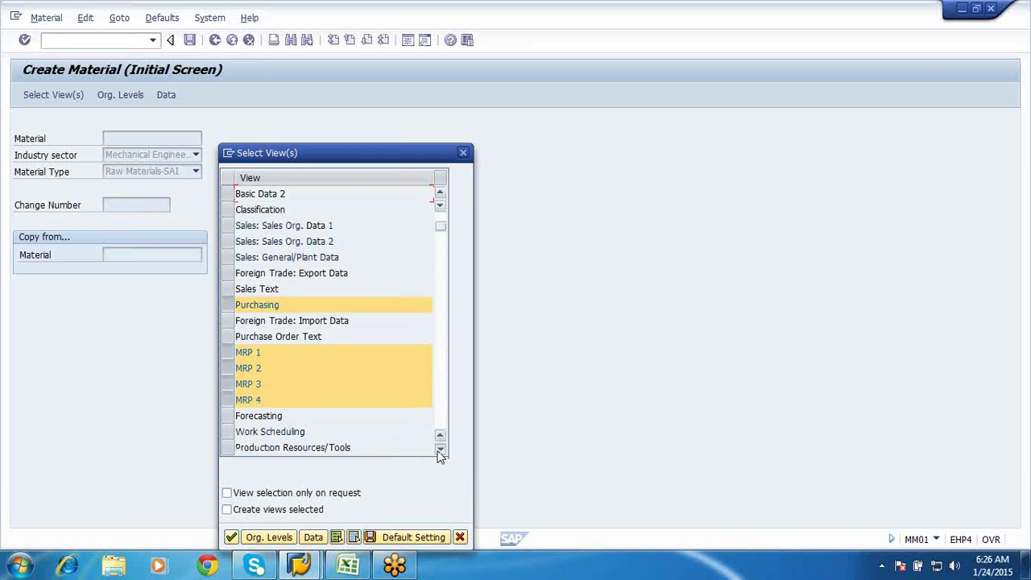
pyautogui.click(439, 450)
pyautogui.click(440, 449)
pyautogui.click(439, 449)
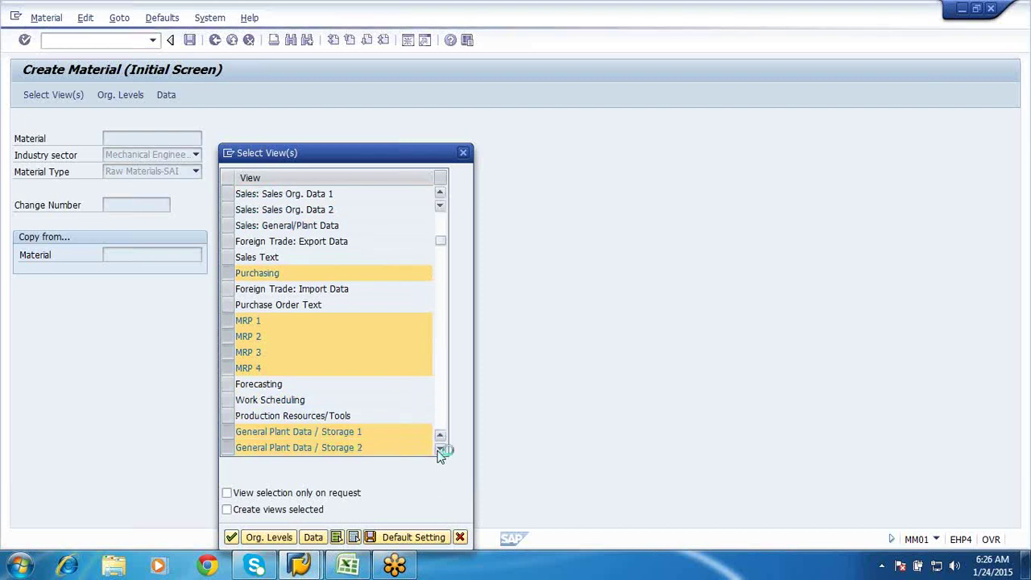
pyautogui.click(440, 449)
pyautogui.click(439, 449)
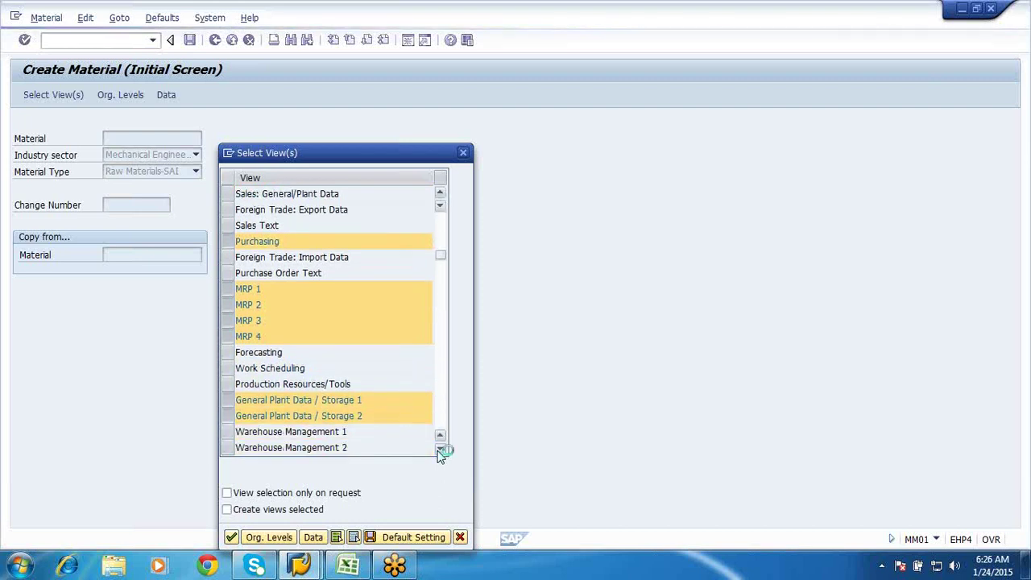
pyautogui.click(439, 449)
pyautogui.click(439, 450)
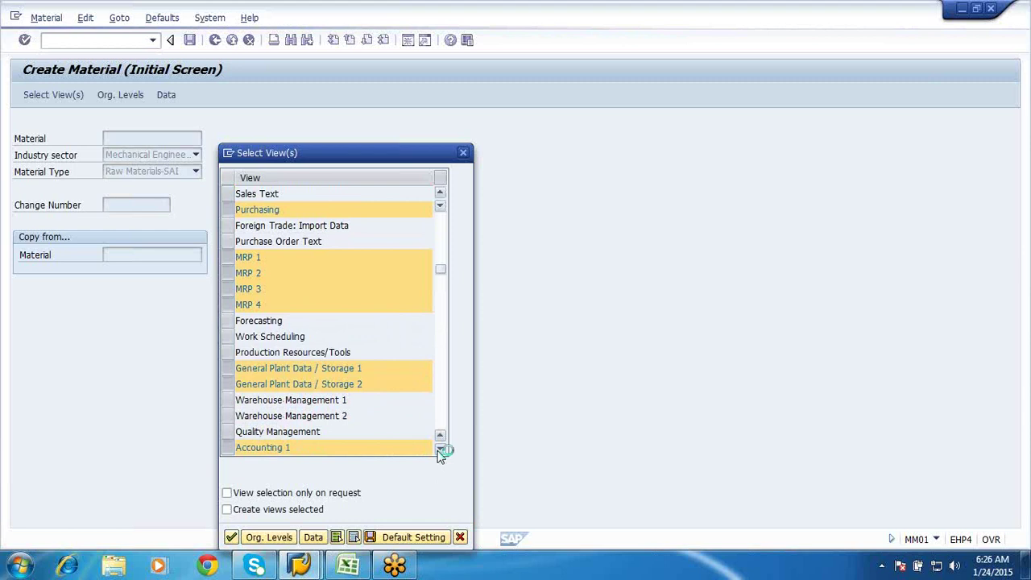
pyautogui.click(440, 450)
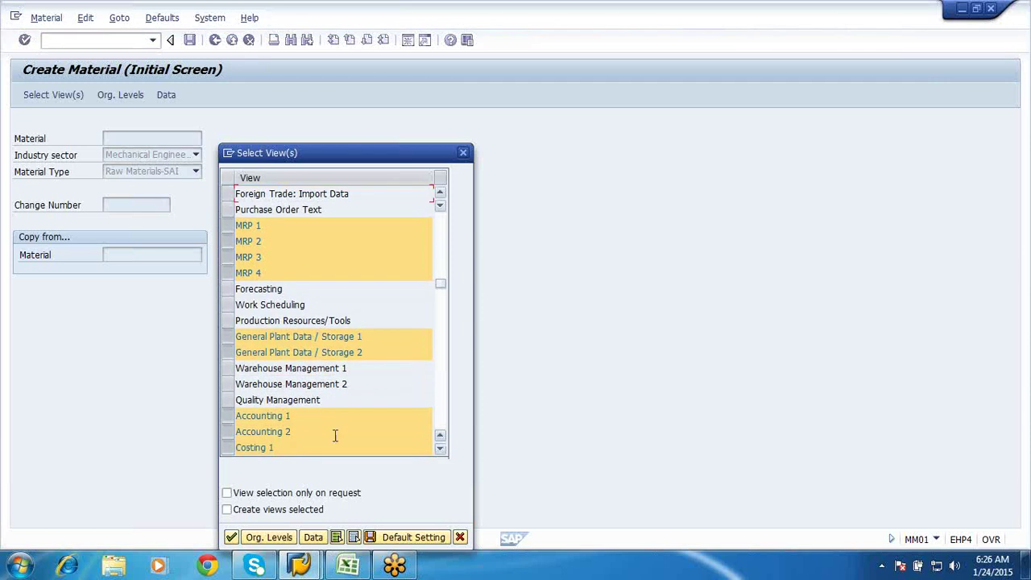
pyautogui.click(229, 445)
pyautogui.click(229, 432)
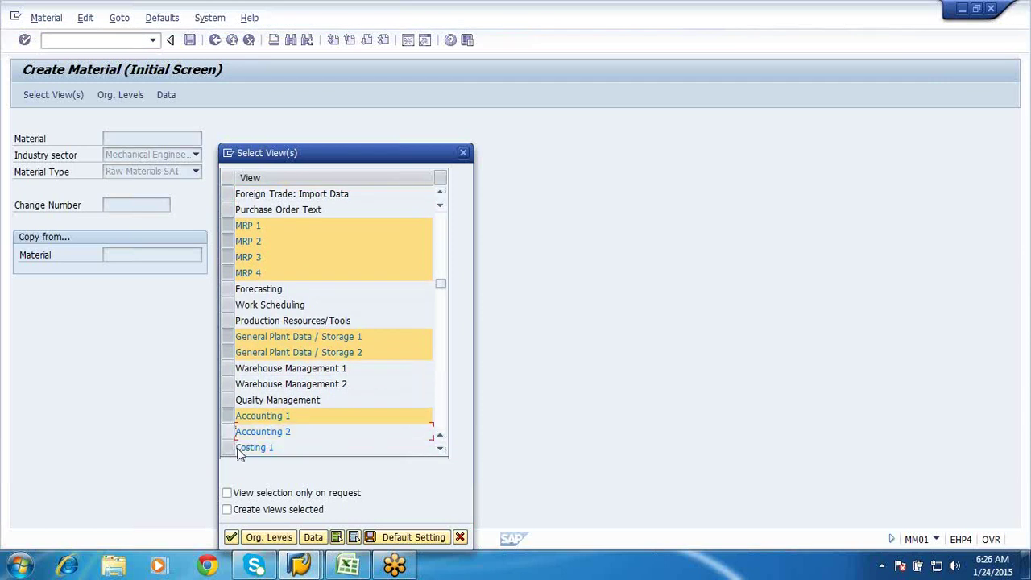
# Set the organizational levels to plant SFP1 and storage location SFRM, and continue to the material's basic data.
pyautogui.click(261, 537)
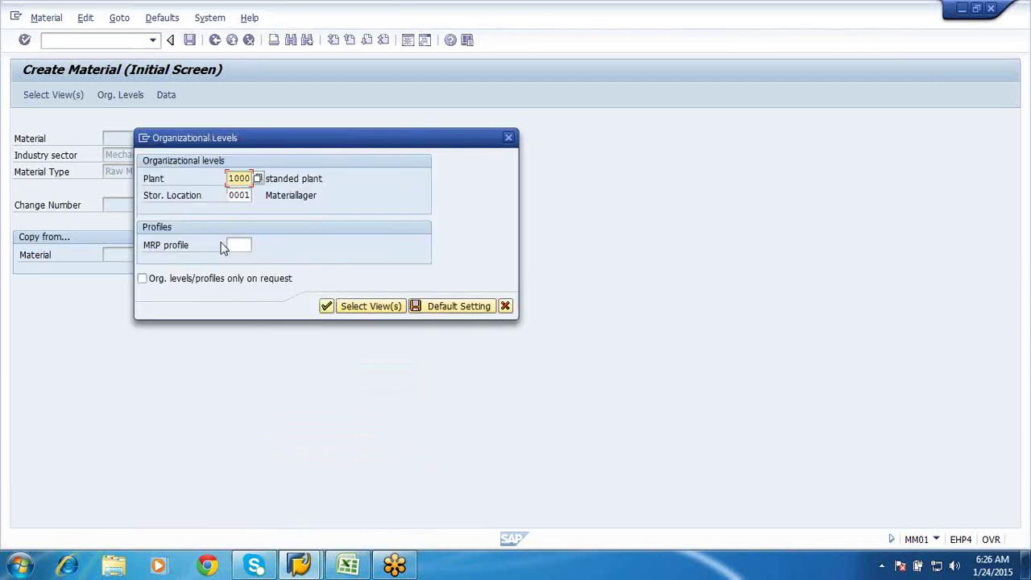
pyautogui.press('BackSpace')
pyautogui.click(239, 193)
pyautogui.click(229, 196)
pyautogui.press('Delete')
pyautogui.press('Delete')
pyautogui.press('Delete')
pyautogui.press('Delete')
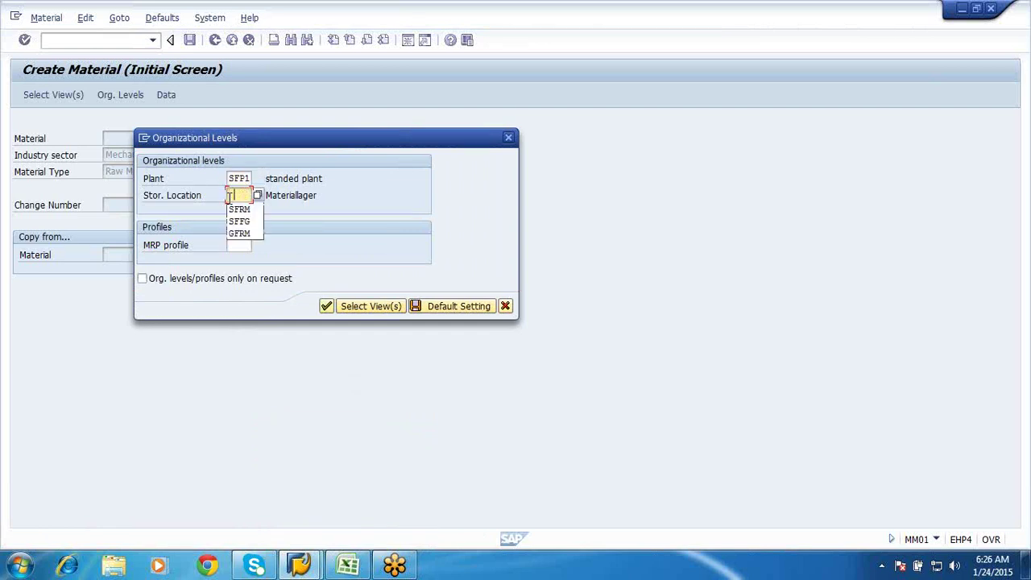
pyautogui.click(234, 209)
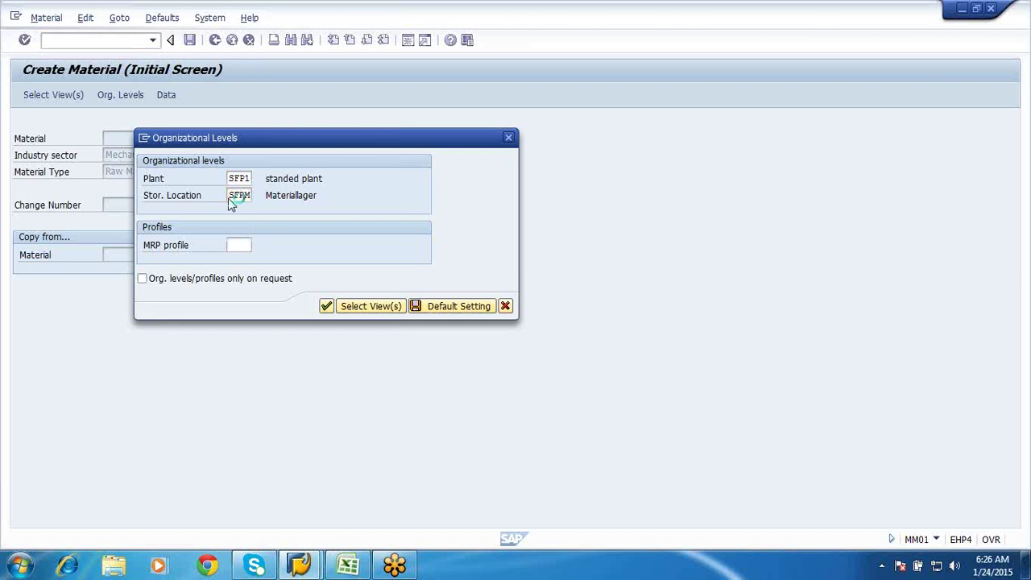
pyautogui.press('Return')
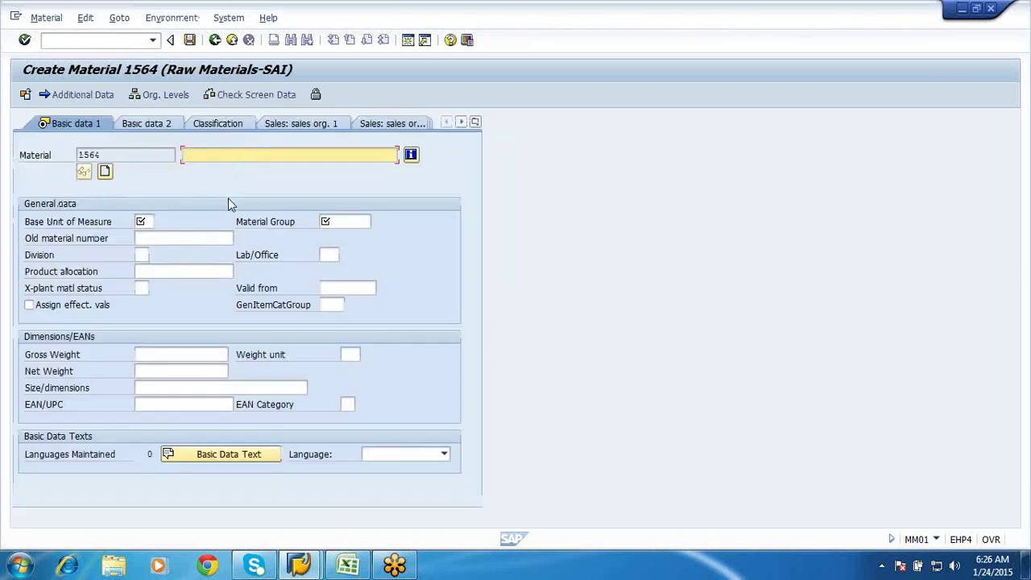
# Enter the material description "Sub con-1", base unit of measure EA and material group 001041, and confirm the basic data.
pyautogui.write('Sub con-1')
pyautogui.click(144, 222)
pyautogui.write('ea')
pyautogui.click(339, 223)
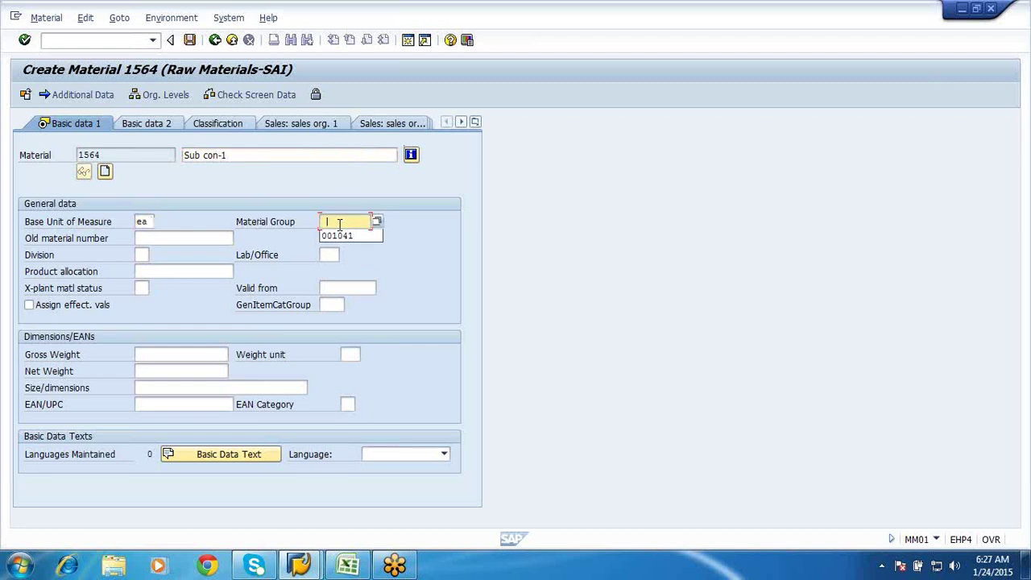
pyautogui.click(338, 235)
pyautogui.press('Return')
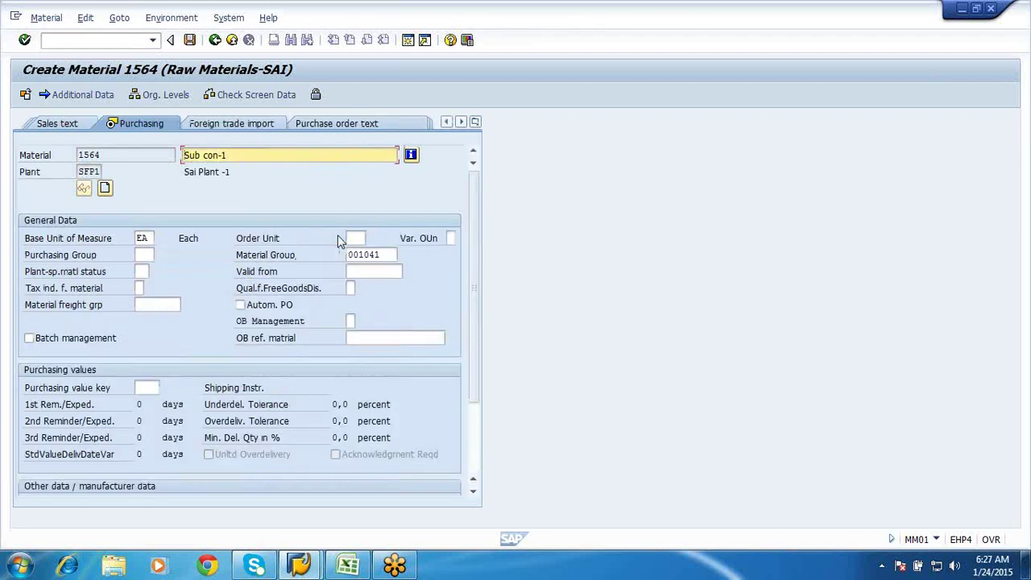
# Skip the purchasing data and fill in MRP 1 with MRP type PD, lot size EX and MRP controller 000.
pyautogui.press('Return')
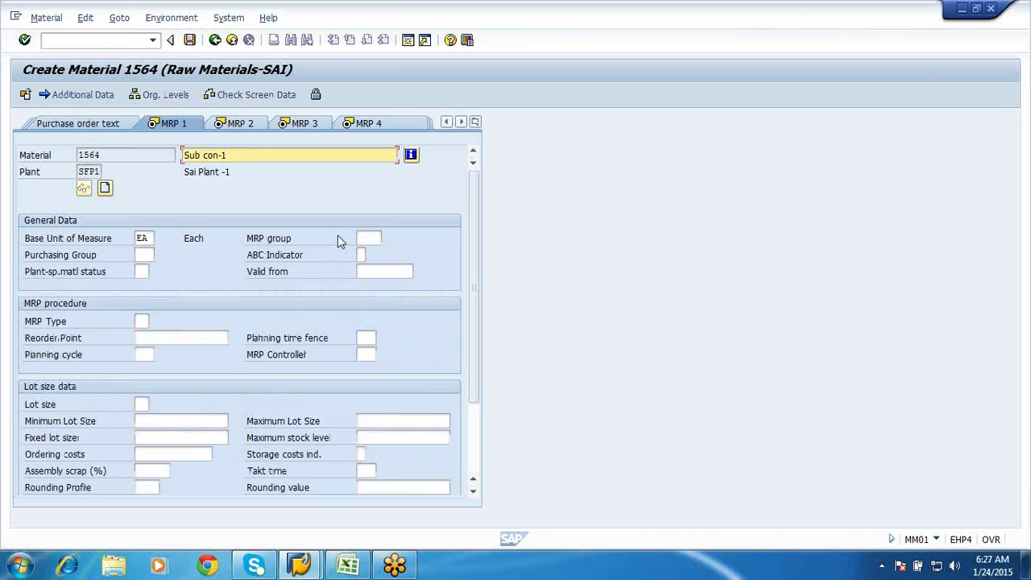
pyautogui.click(141, 321)
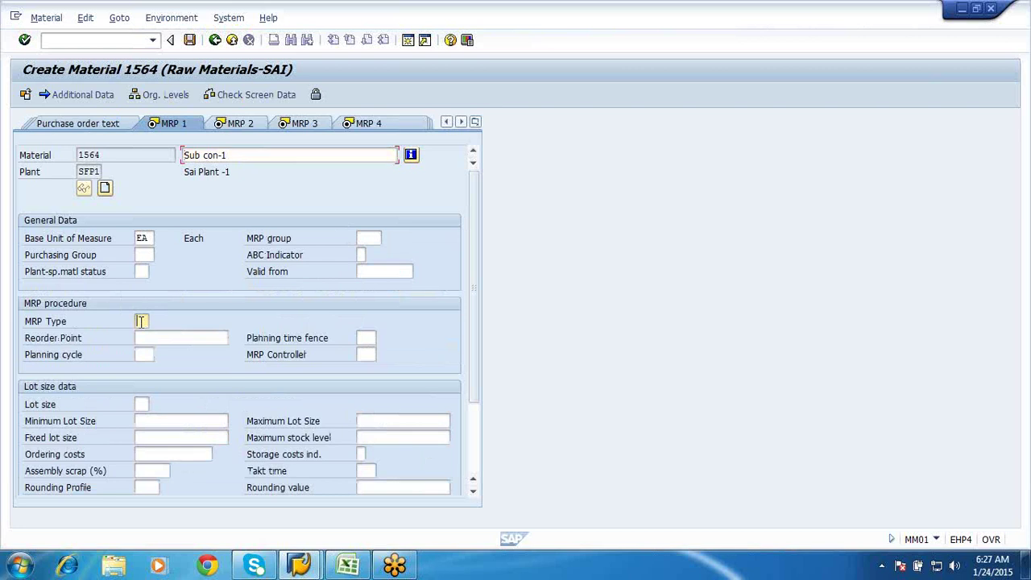
pyautogui.click(155, 321)
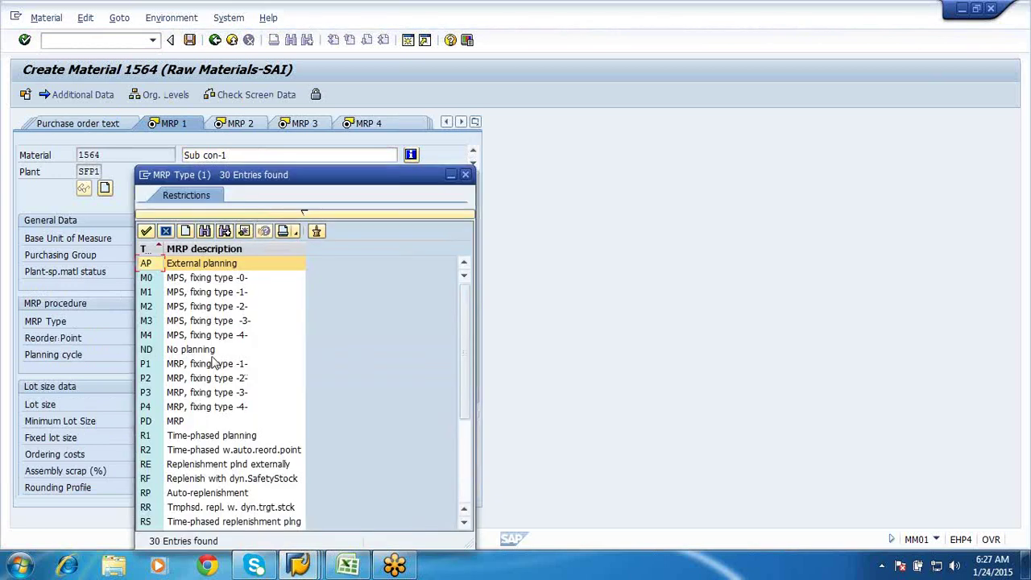
pyautogui.doubleClick(179, 424)
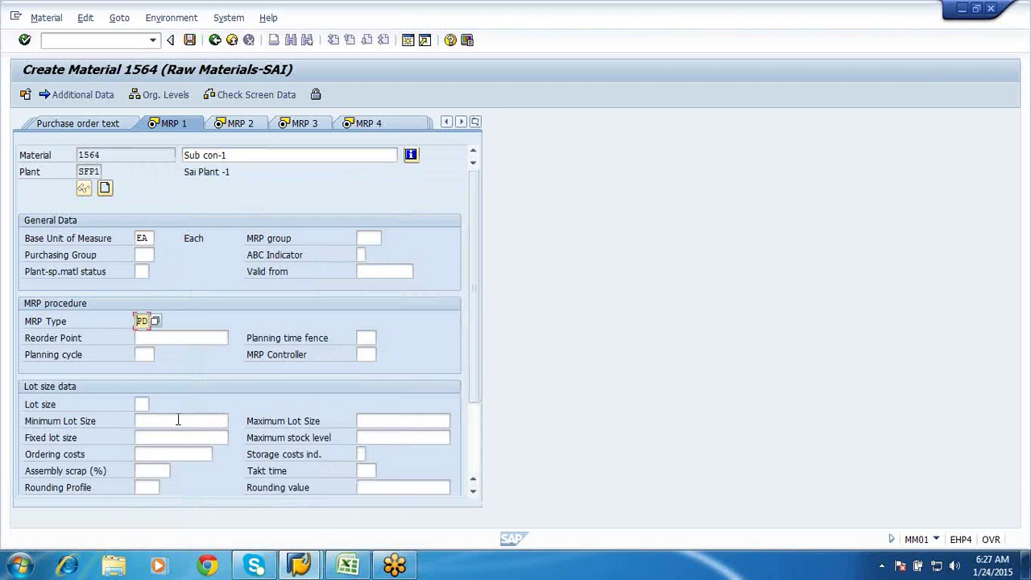
pyautogui.click(144, 403)
pyautogui.write('ex')
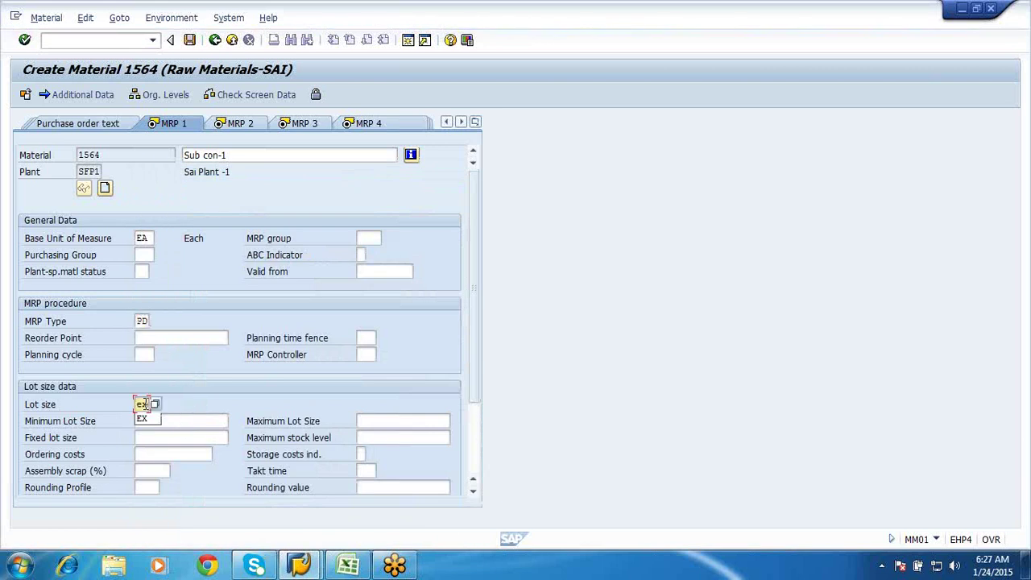
pyautogui.press('Return')
pyautogui.press('Return')
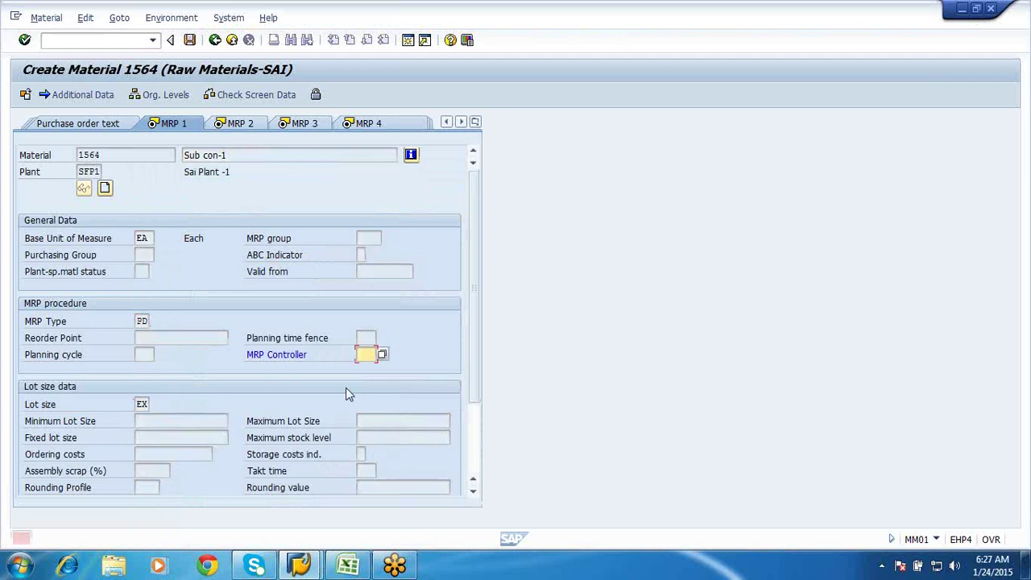
pyautogui.write('000')
pyautogui.press('Return')
pyautogui.press('Return')
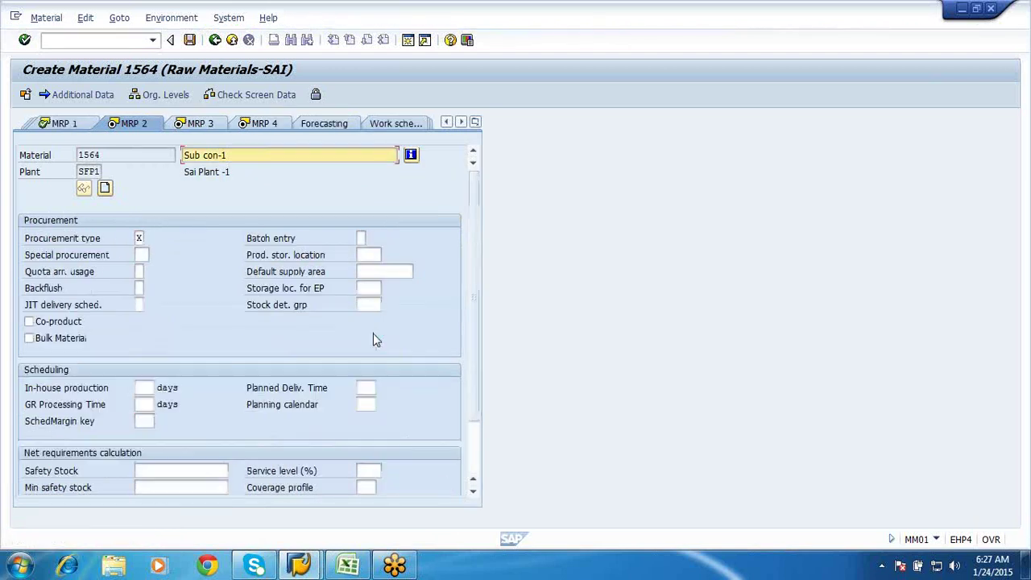
# In the MRP 2 data, choose procurement type X (both procurement types) and special procurement 30 (Subcontracting).
pyautogui.click(139, 239)
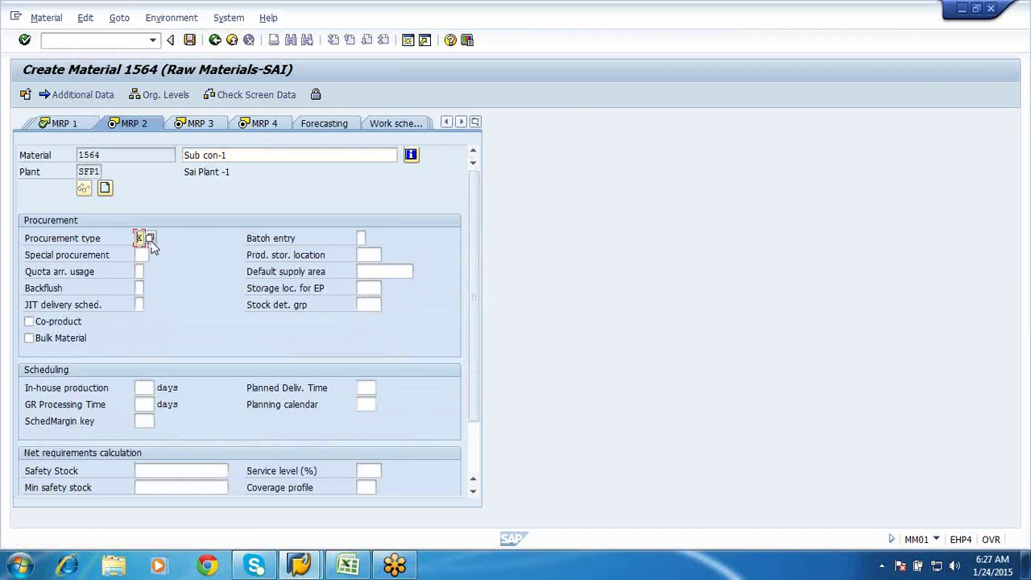
pyautogui.click(151, 240)
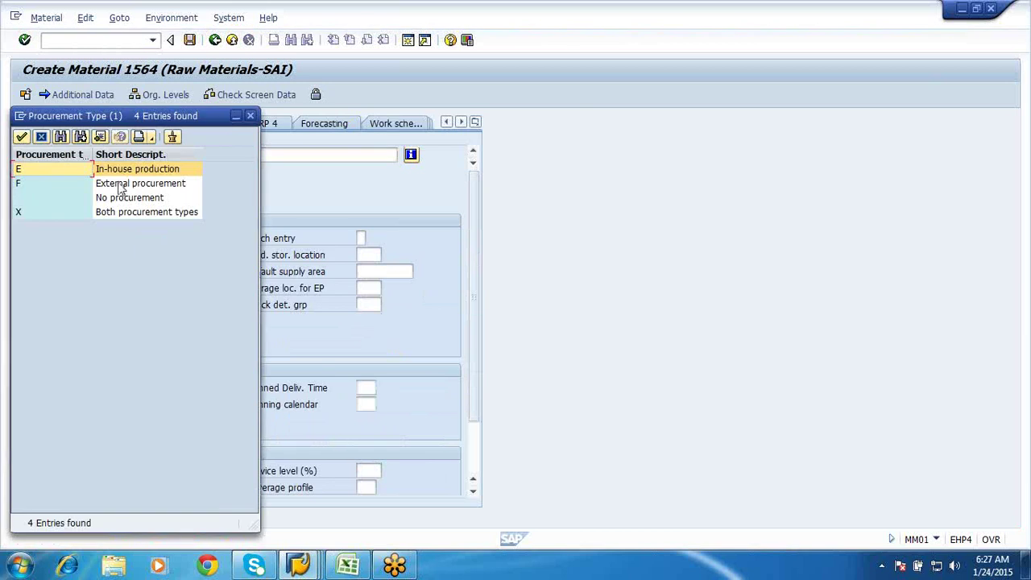
pyautogui.doubleClick(105, 213)
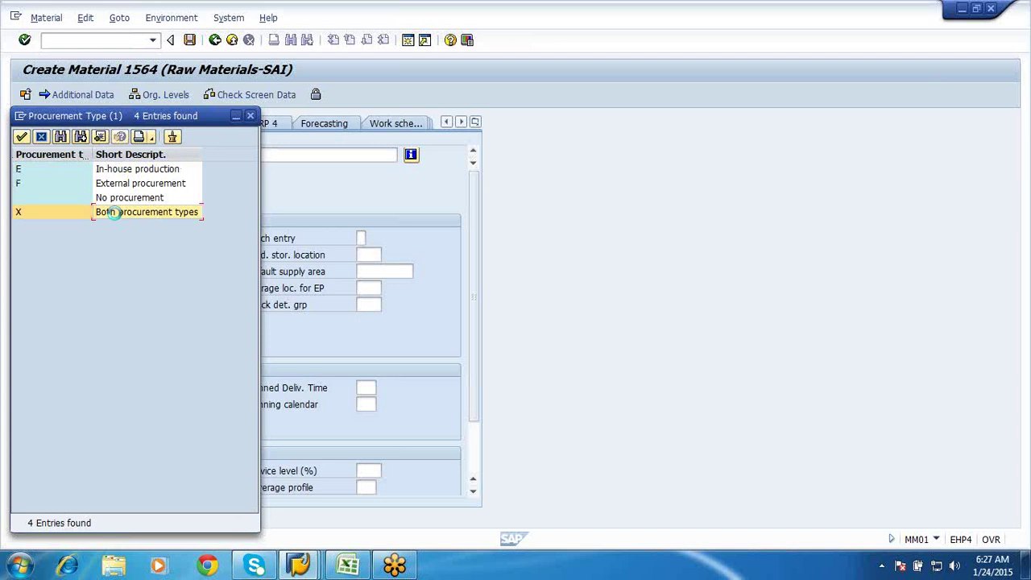
pyautogui.click(140, 255)
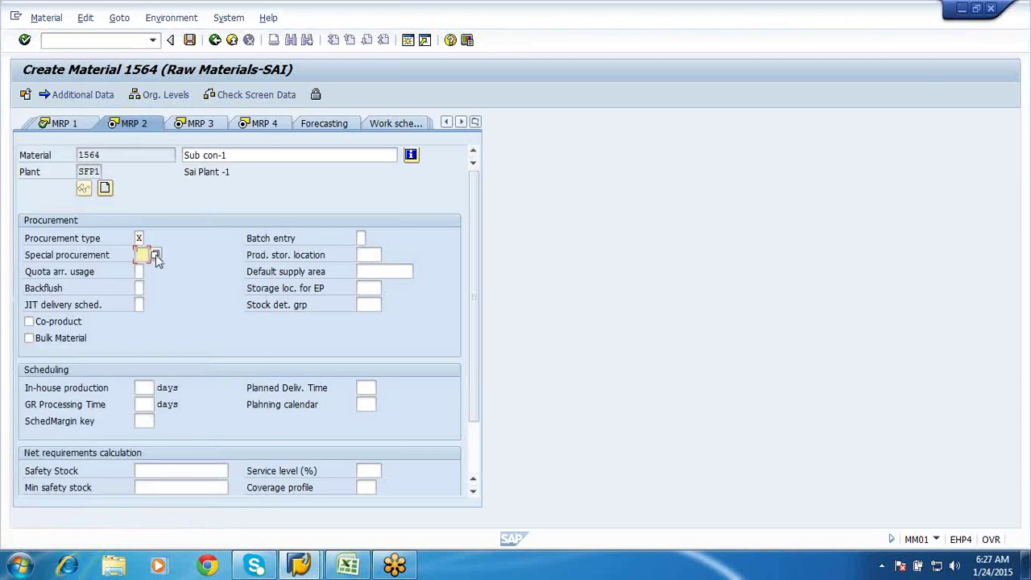
pyautogui.click(155, 254)
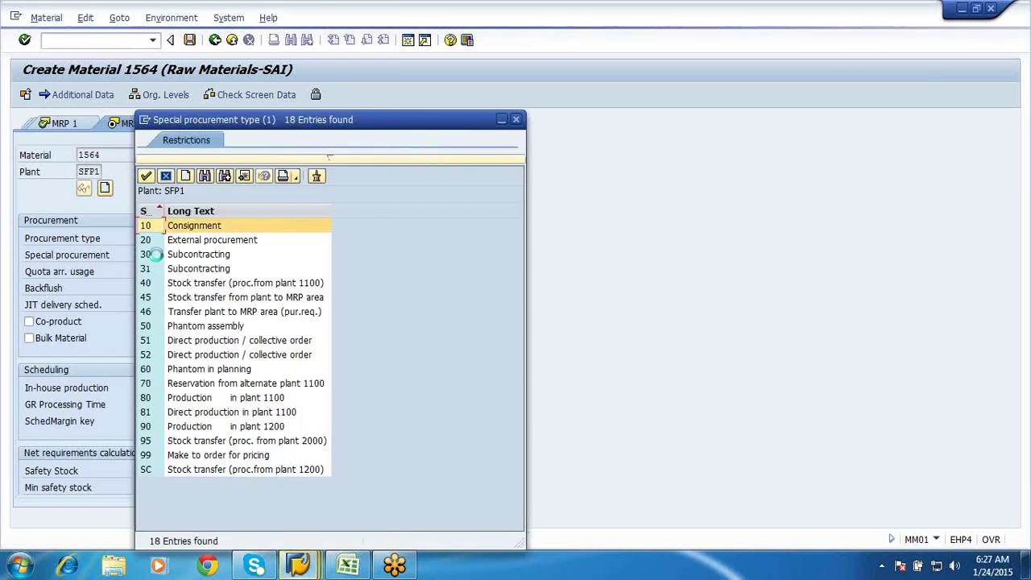
pyautogui.doubleClick(187, 258)
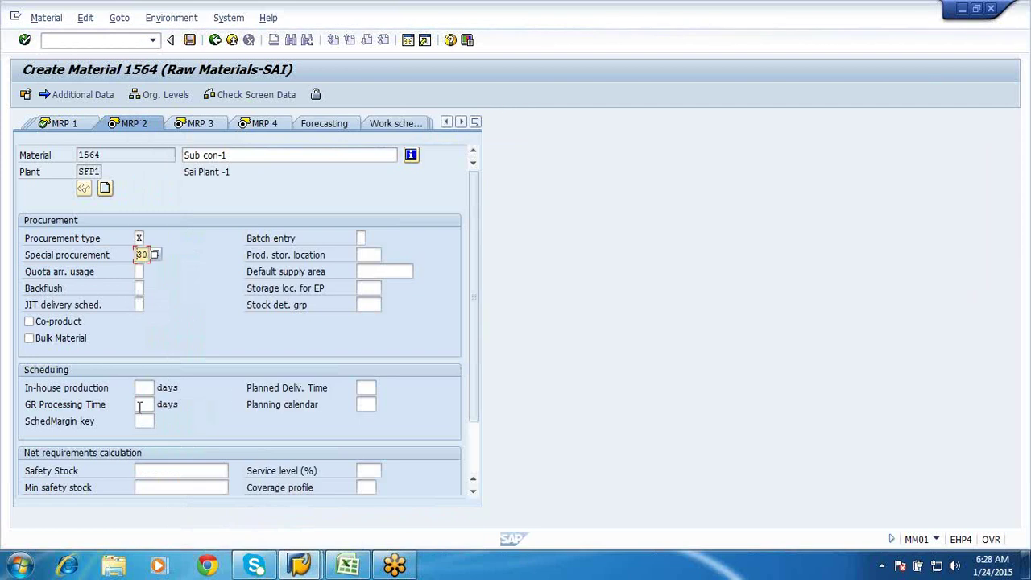
# In the MRP 2 scheduling data, set the GR processing time to 1 day and the SchedMargin key to 000, and confirm.
pyautogui.click(144, 405)
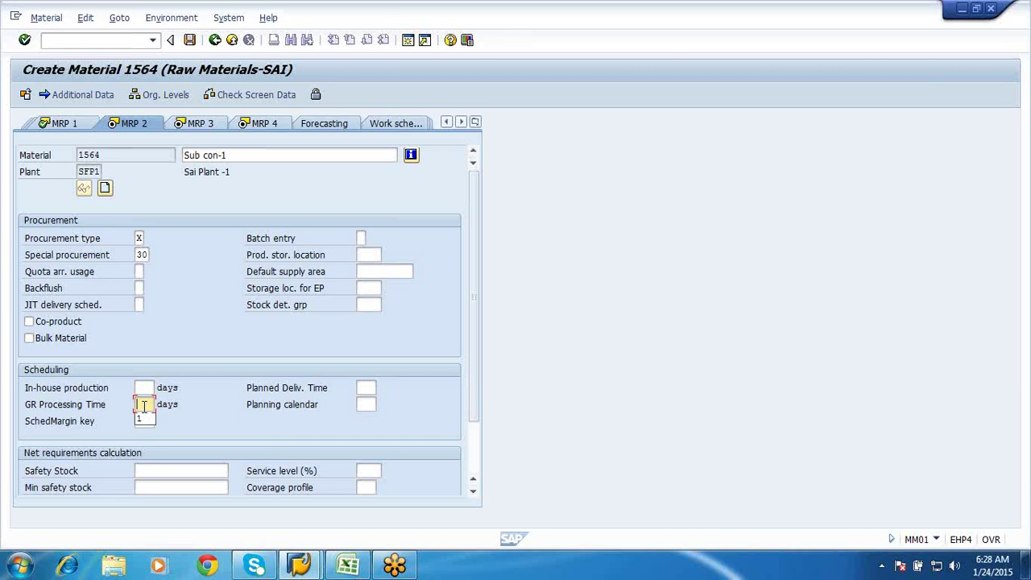
pyautogui.click(142, 421)
pyautogui.click(143, 422)
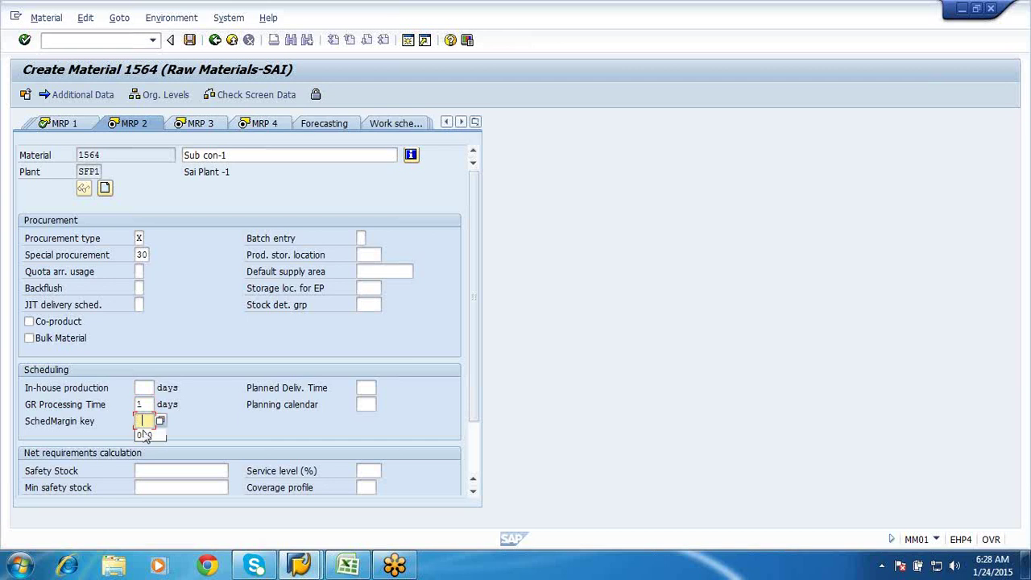
pyautogui.press('Return')
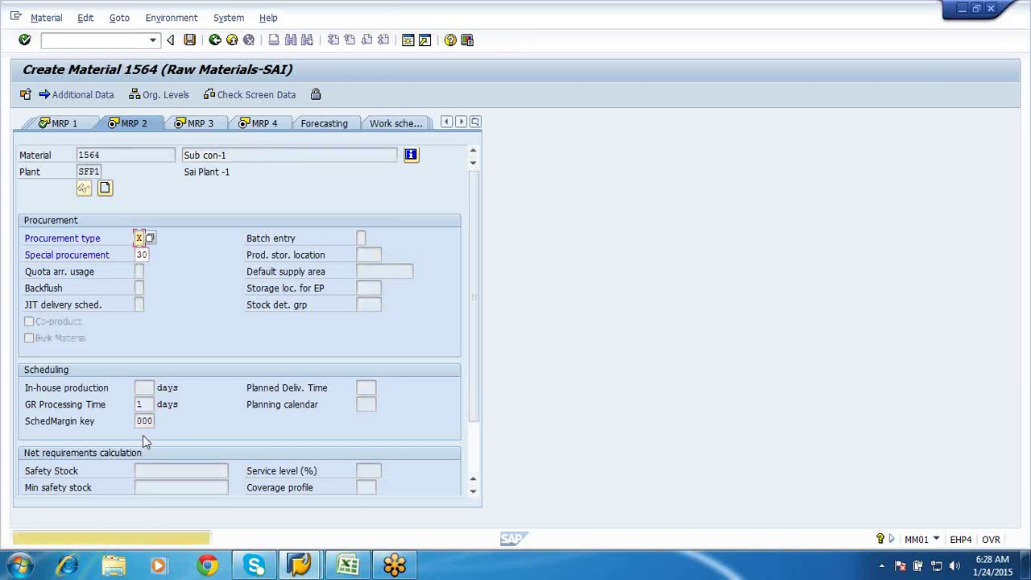
pyautogui.press('Return')
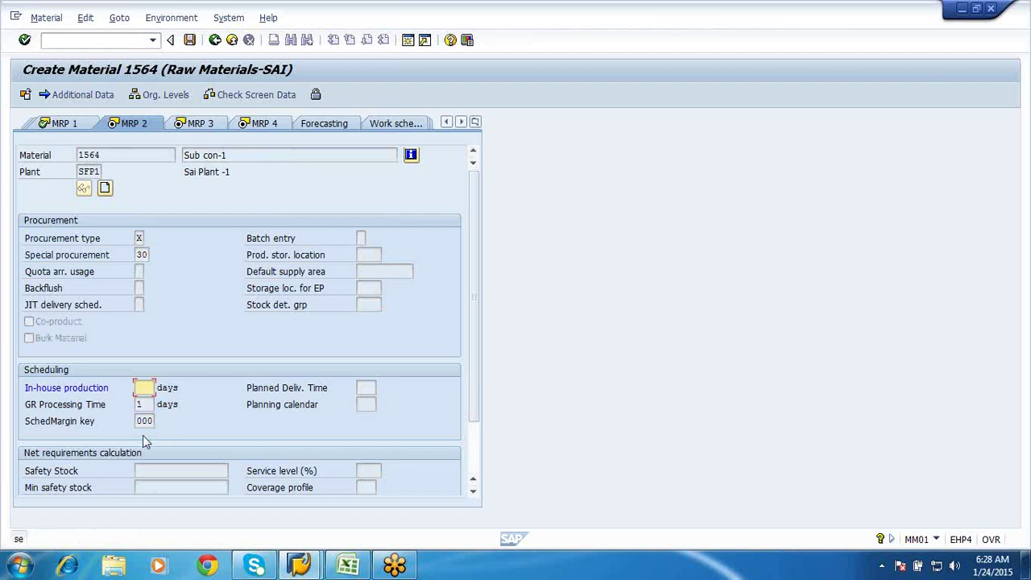
pyautogui.press('Return')
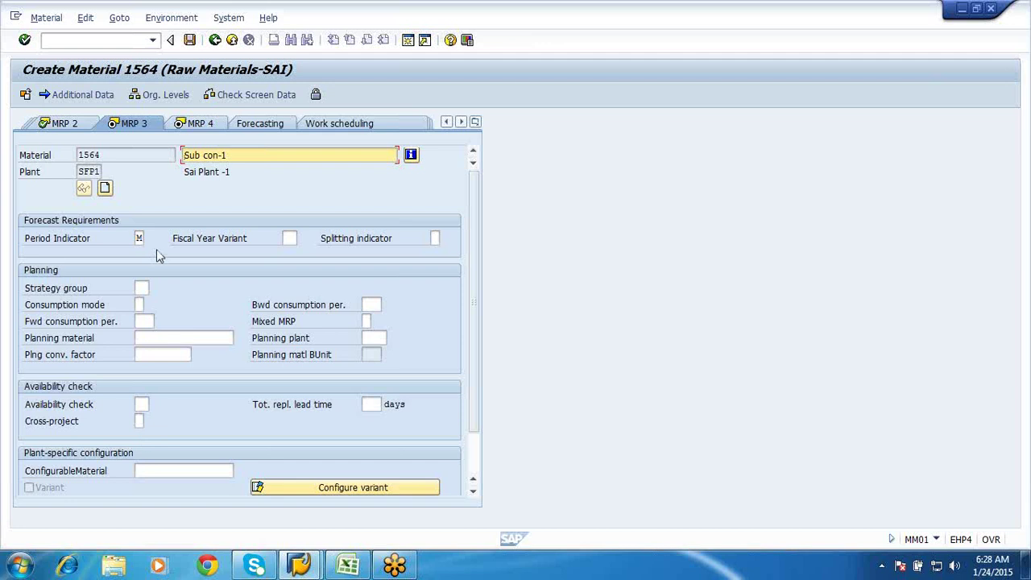
# Enter strategy group 10 in the MRP 3 data and continue past MRP 4 and the plant data to Accounting 1.
pyautogui.click(143, 287)
pyautogui.write('10')
pyautogui.press('Return')
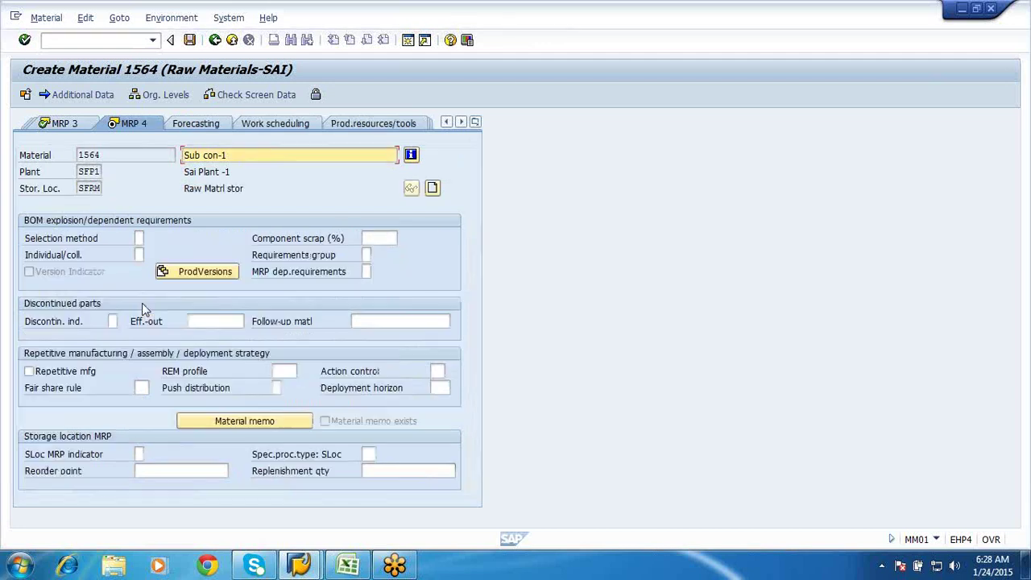
pyautogui.press('Return')
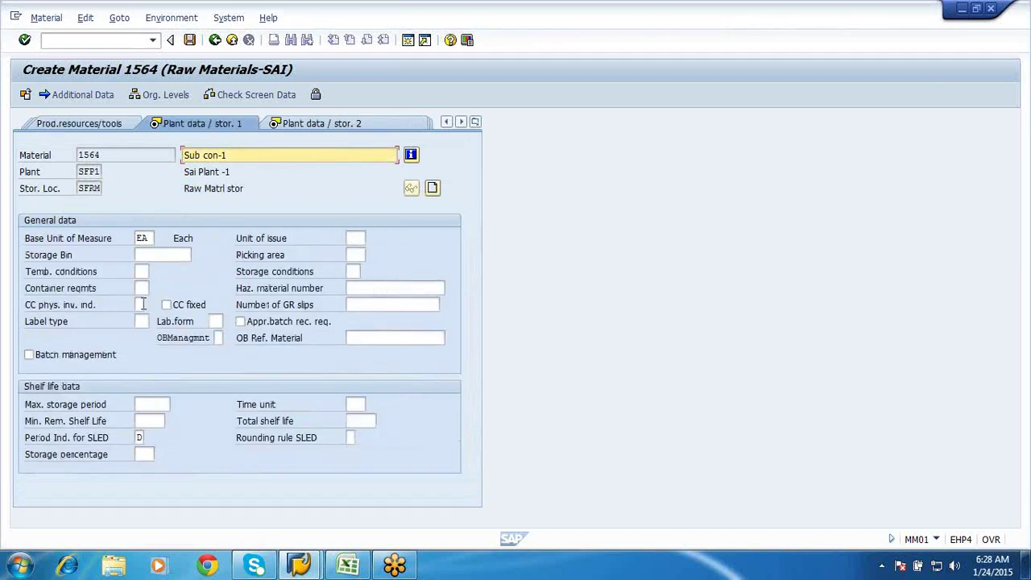
pyautogui.press('Return')
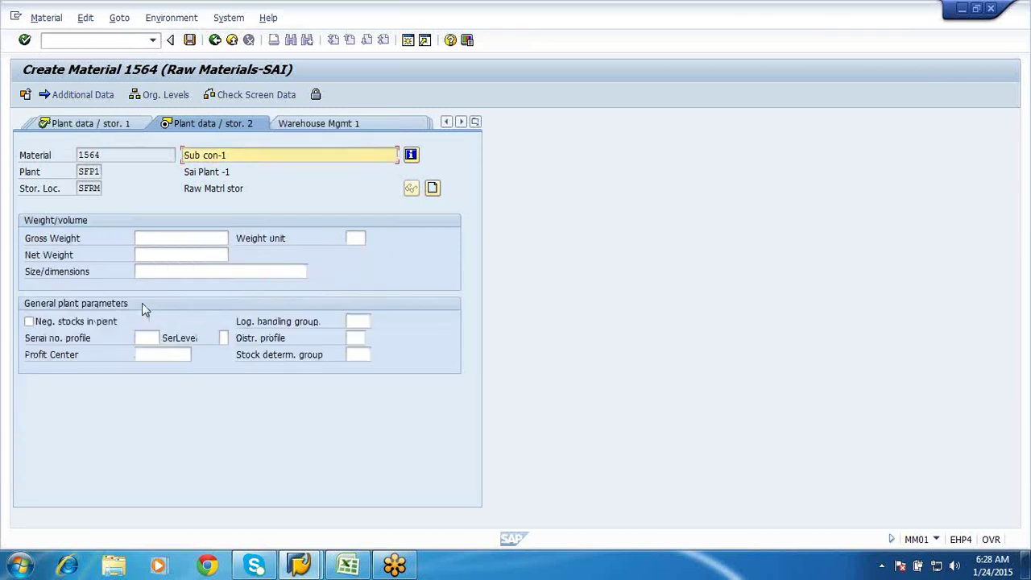
pyautogui.press('Return')
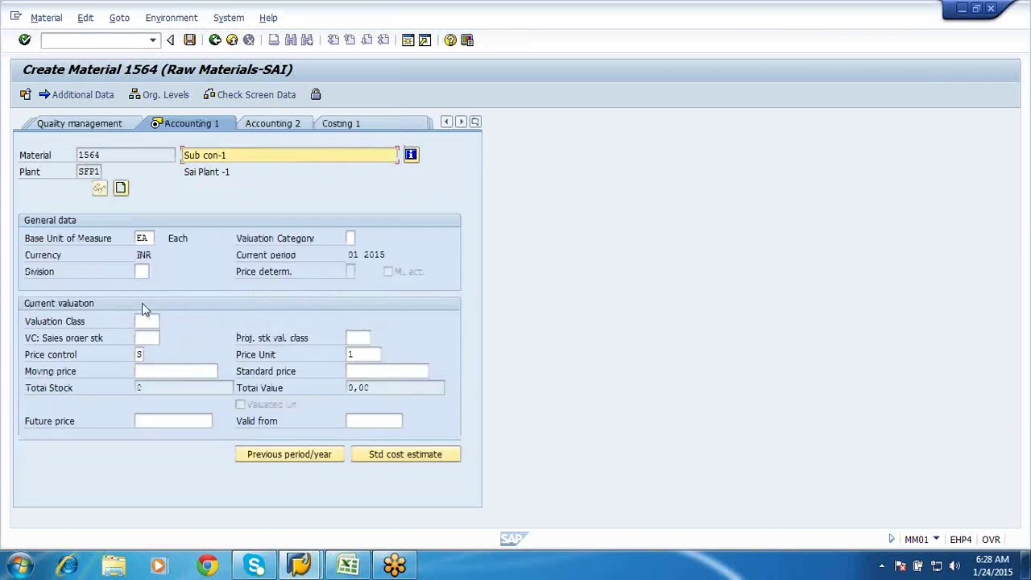
# In the accounting data, choose valuation class R300, enter a standard price of 10, and finish by saving the material.
pyautogui.click(145, 320)
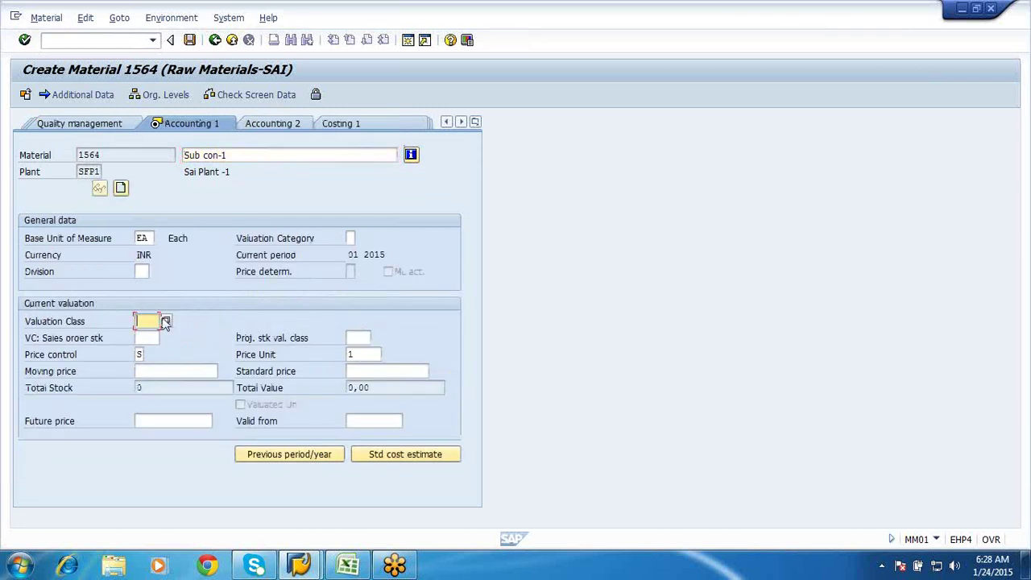
pyautogui.click(165, 321)
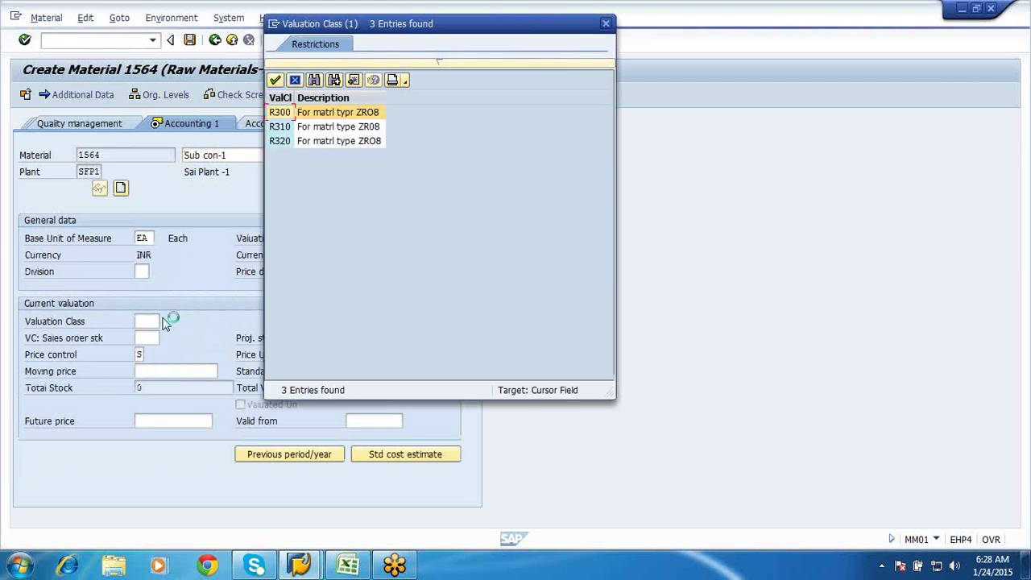
pyautogui.doubleClick(346, 114)
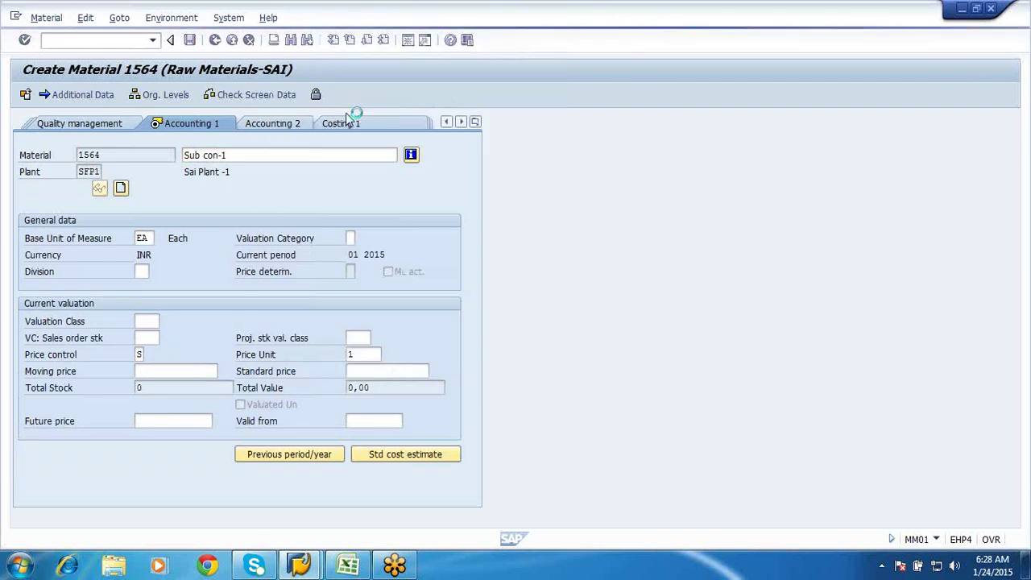
pyautogui.click(367, 369)
pyautogui.write('10')
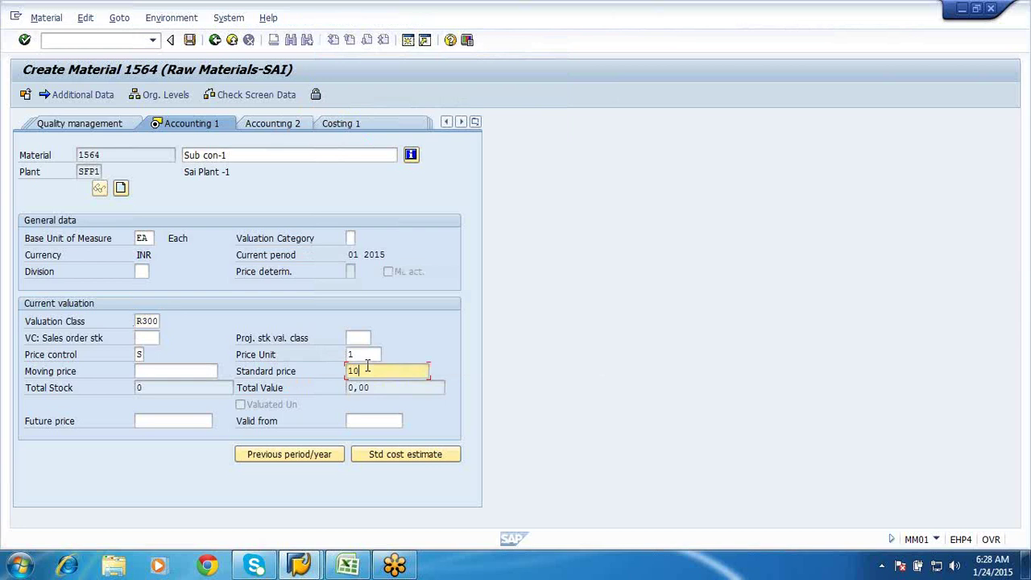
pyautogui.press('Return')
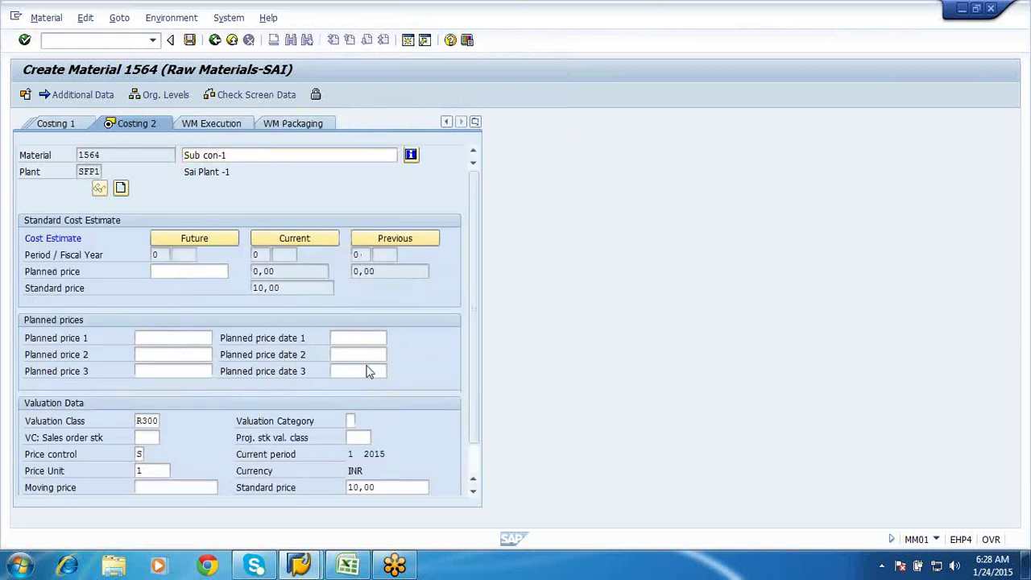
pyautogui.press('Return')
pyautogui.click(194, 316)
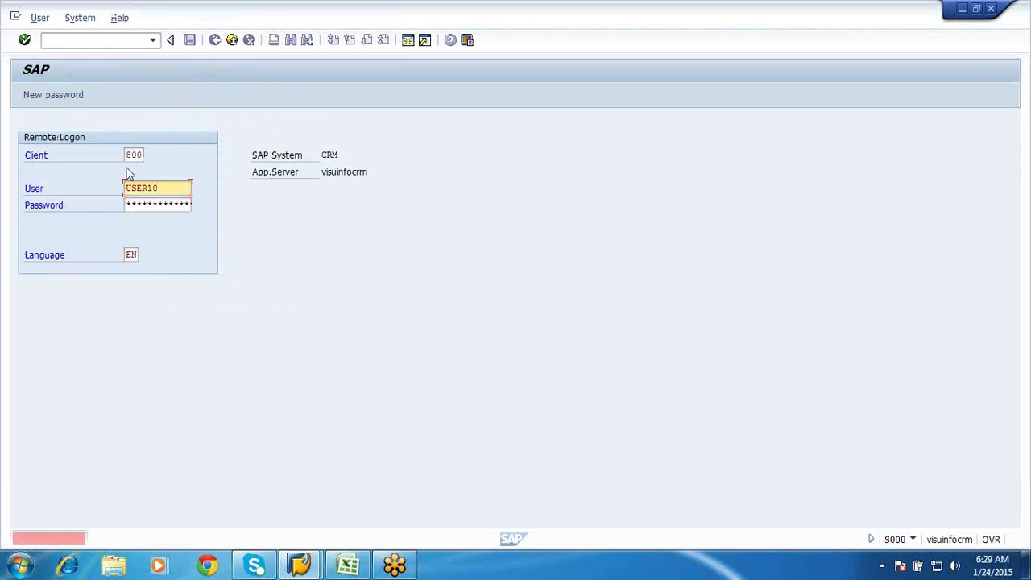
# Leave the remote CRM logon without signing in and return to the initial screen for creating materials.
pyautogui.click(80, 21)
pyautogui.click(94, 237)
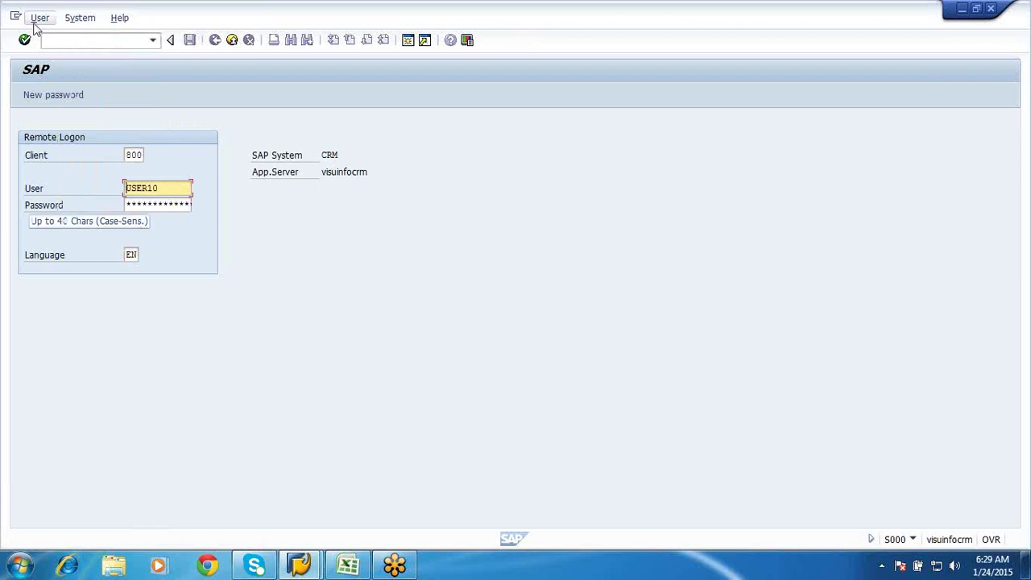
pyautogui.click(78, 19)
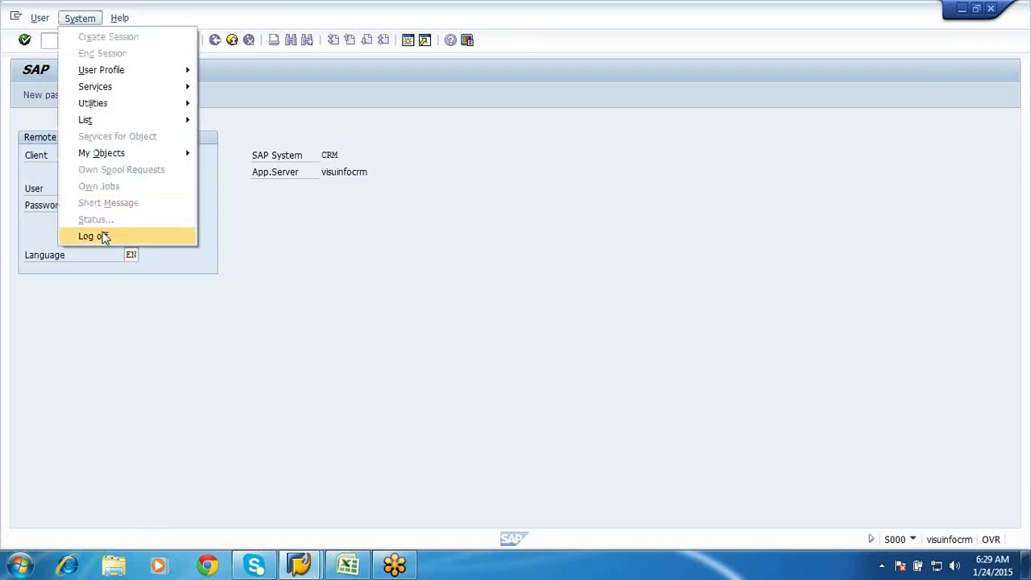
pyautogui.click(93, 236)
pyautogui.press('Return')
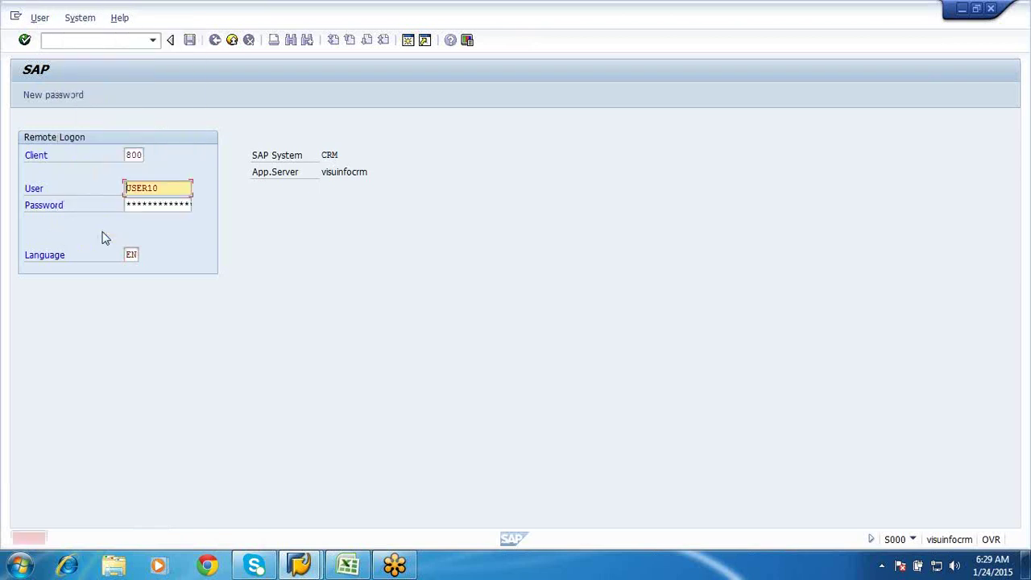
pyautogui.click(232, 42)
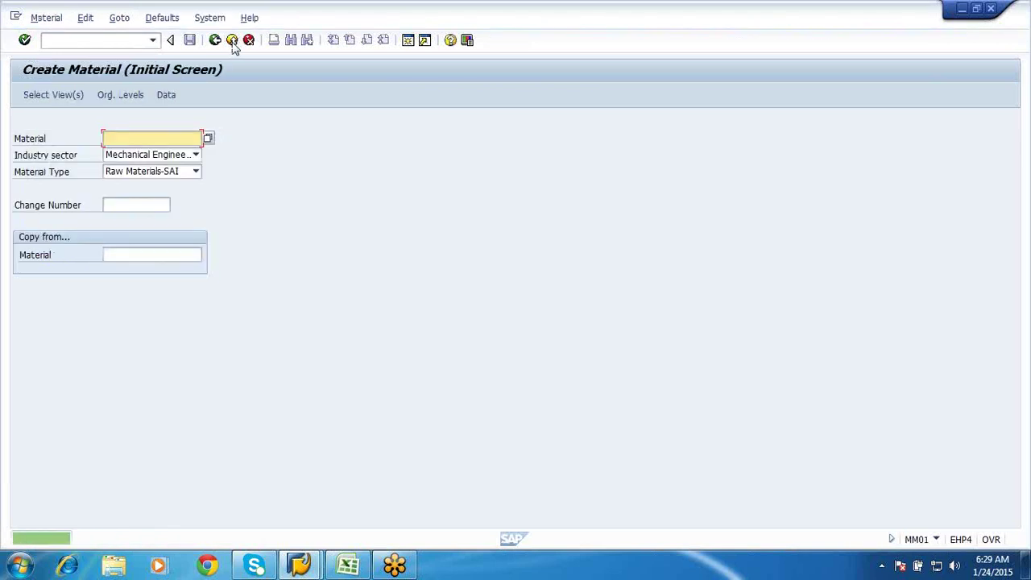
# For a new material, add the Purchasing view and deselect the three Sales views, Work Scheduling, Accounting 2, Costing 1 and Costing 2.
pyautogui.press('Return')
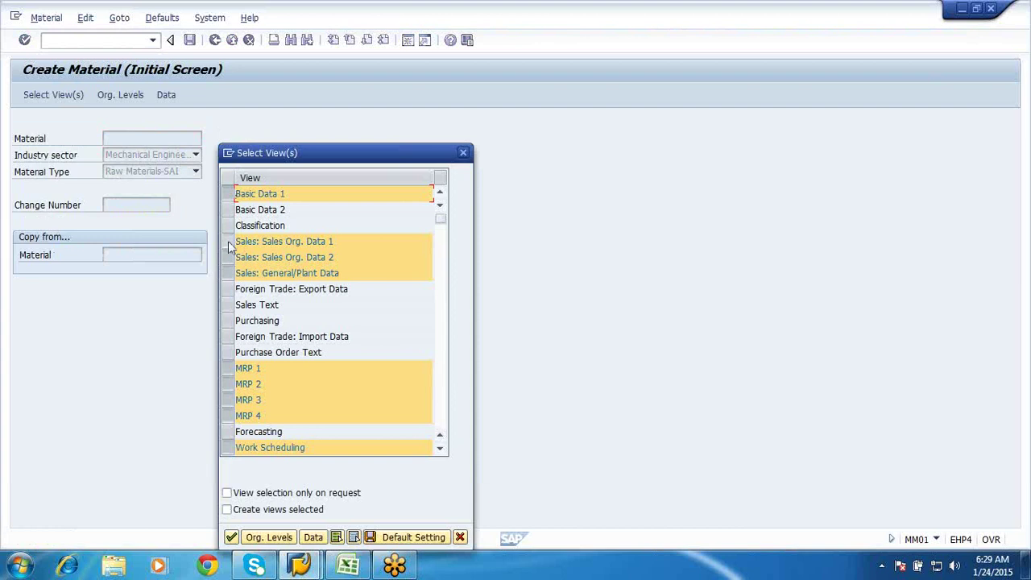
pyautogui.click(228, 240)
pyautogui.click(228, 257)
pyautogui.click(227, 273)
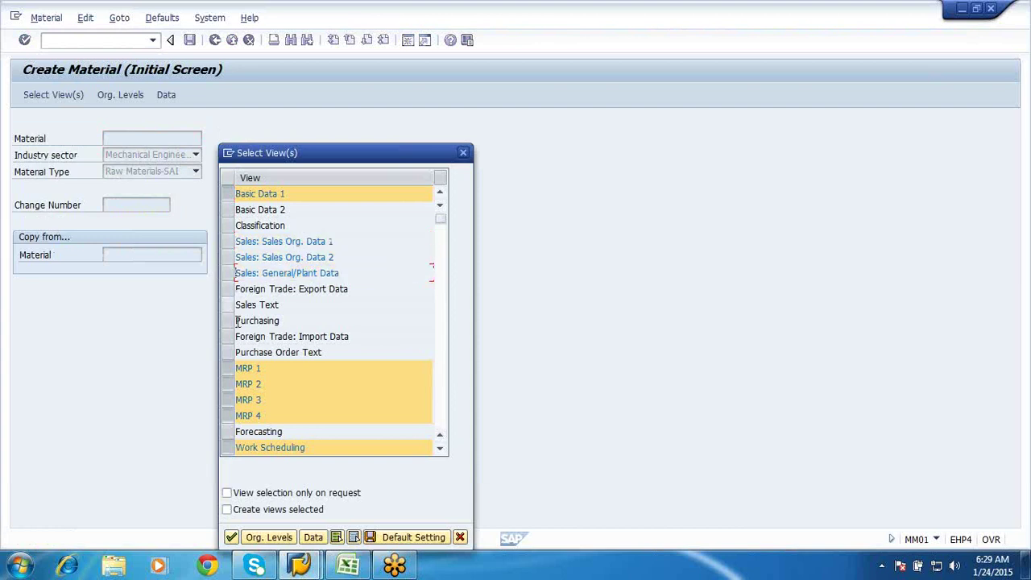
pyautogui.click(228, 321)
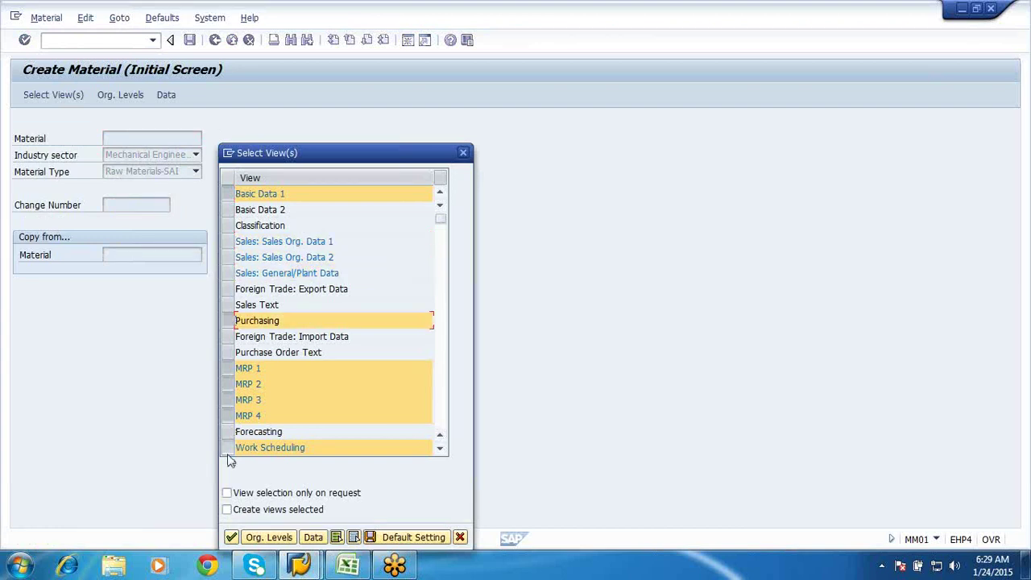
pyautogui.click(228, 448)
pyautogui.click(441, 428)
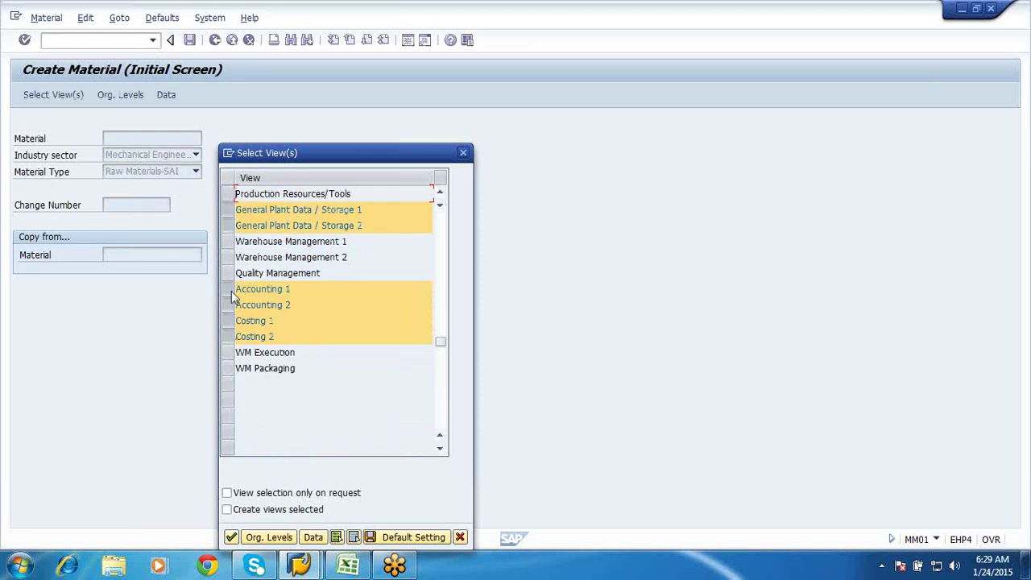
pyautogui.click(227, 306)
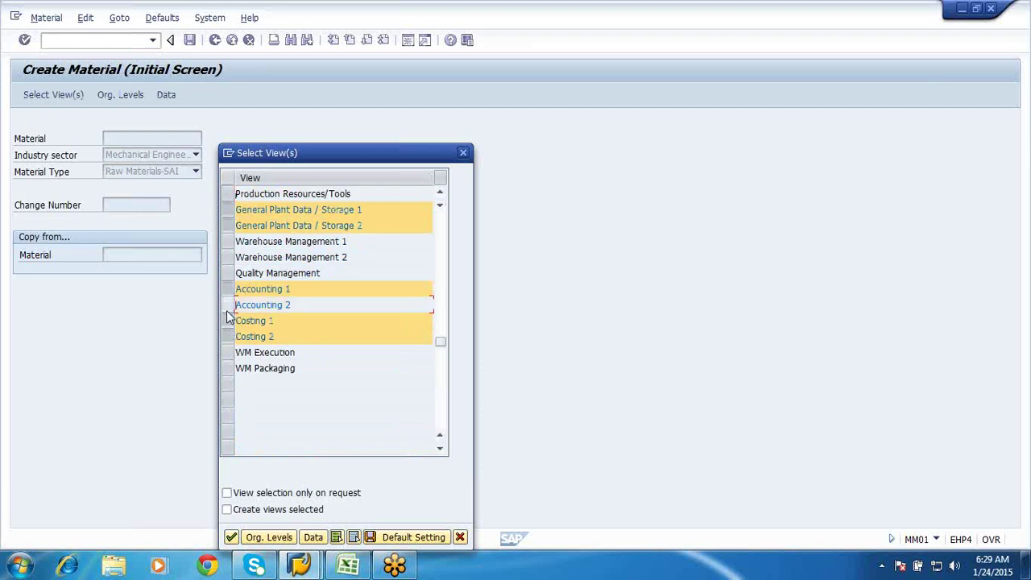
pyautogui.click(226, 322)
pyautogui.click(227, 337)
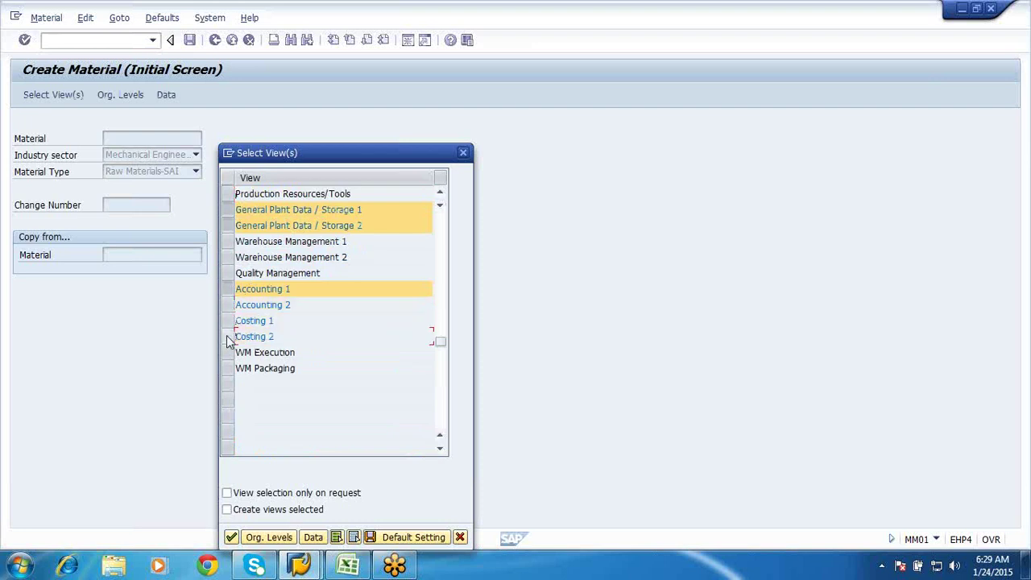
# Set the new material's organizational levels to plant SFP1 and storage location SFRM, and continue to its basic data.
pyautogui.click(252, 537)
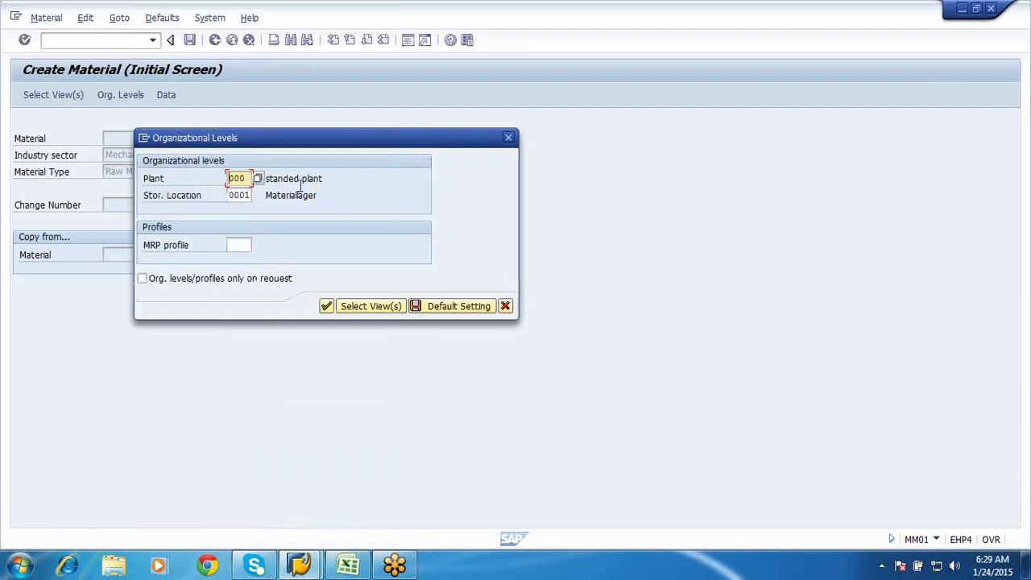
pyautogui.press('BackSpace')
pyautogui.press('Down')
pyautogui.press('Return')
pyautogui.click(238, 194)
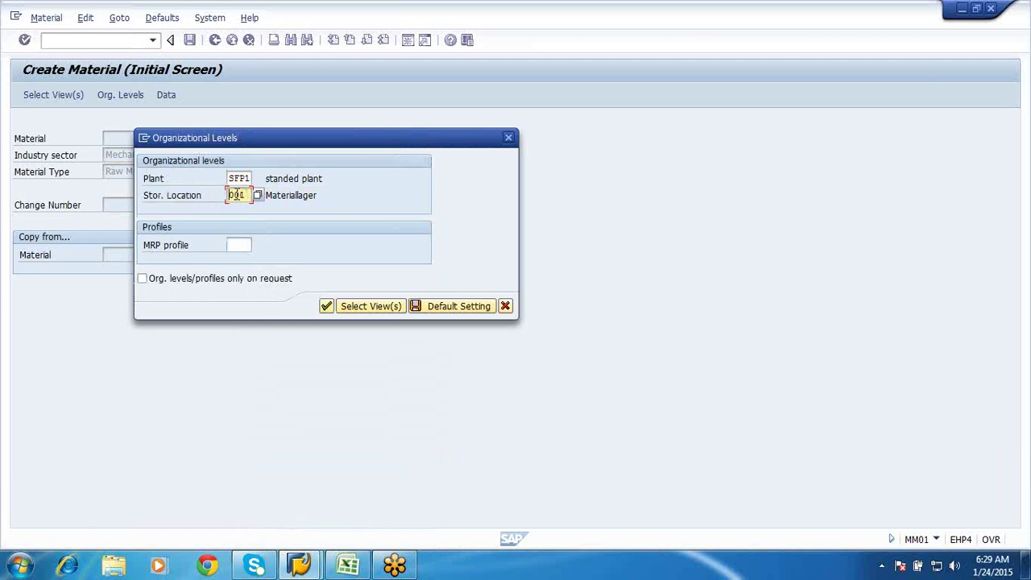
pyautogui.press('BackSpace')
pyautogui.press('Down')
pyautogui.press('Return')
pyautogui.press('Return')
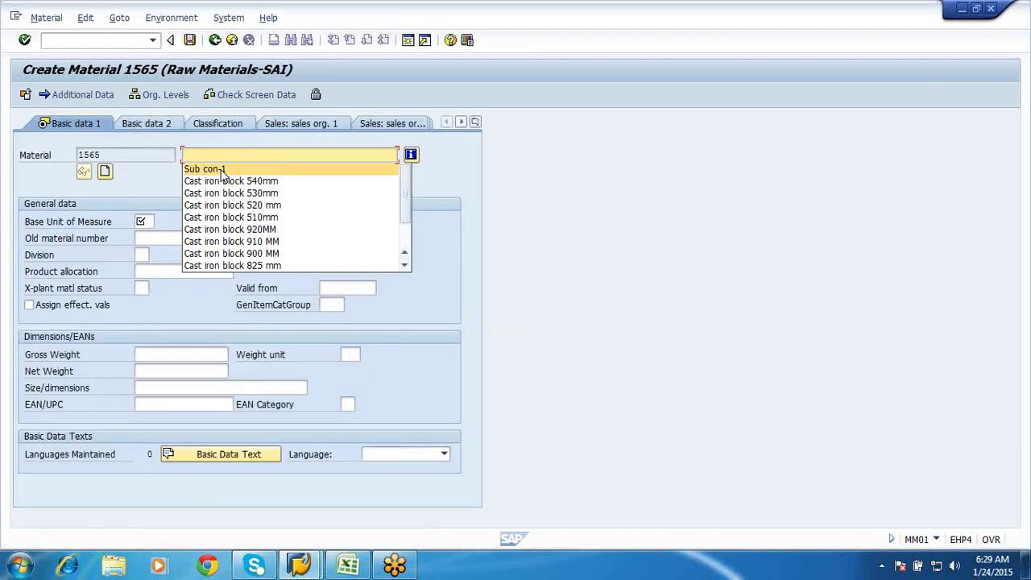
# Enter the description "Sub con-2", base unit of measure EA and material group 001041, and confirm the basic data.
pyautogui.click(222, 169)
pyautogui.press('BackSpace')
pyautogui.write('2')
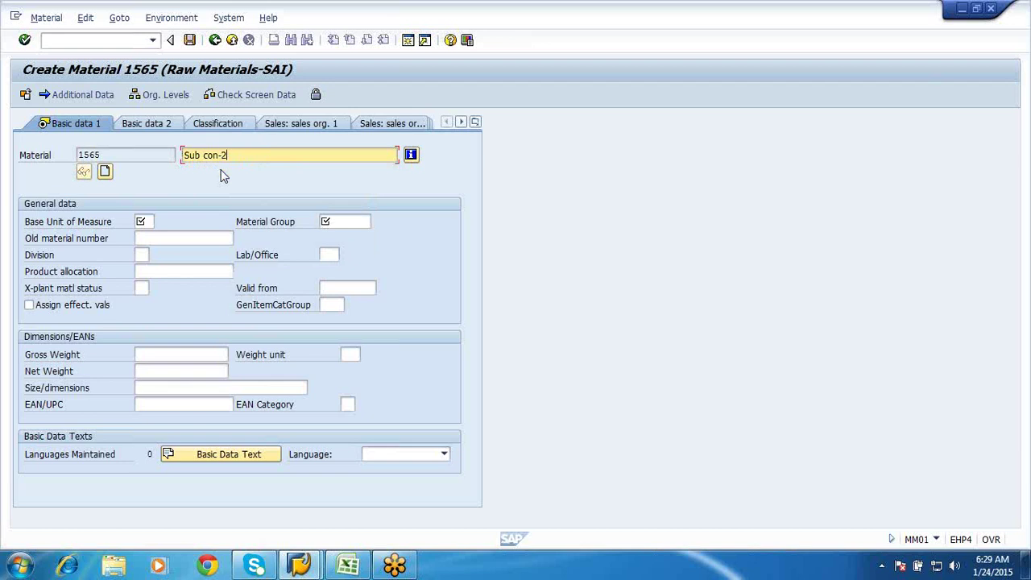
pyautogui.click(149, 220)
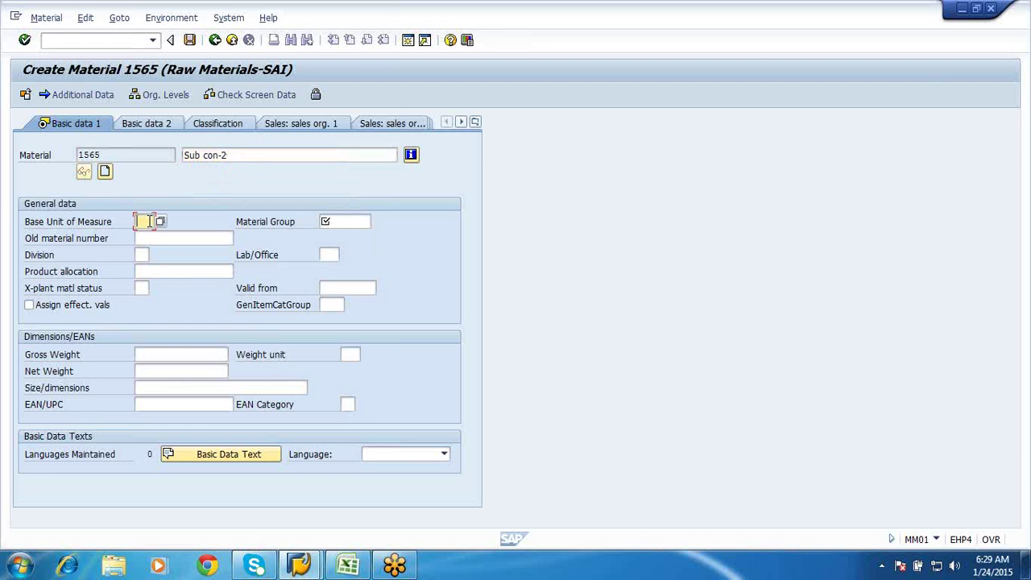
pyautogui.press('Down')
pyautogui.press('Down')
pyautogui.press('Return')
pyautogui.click(346, 222)
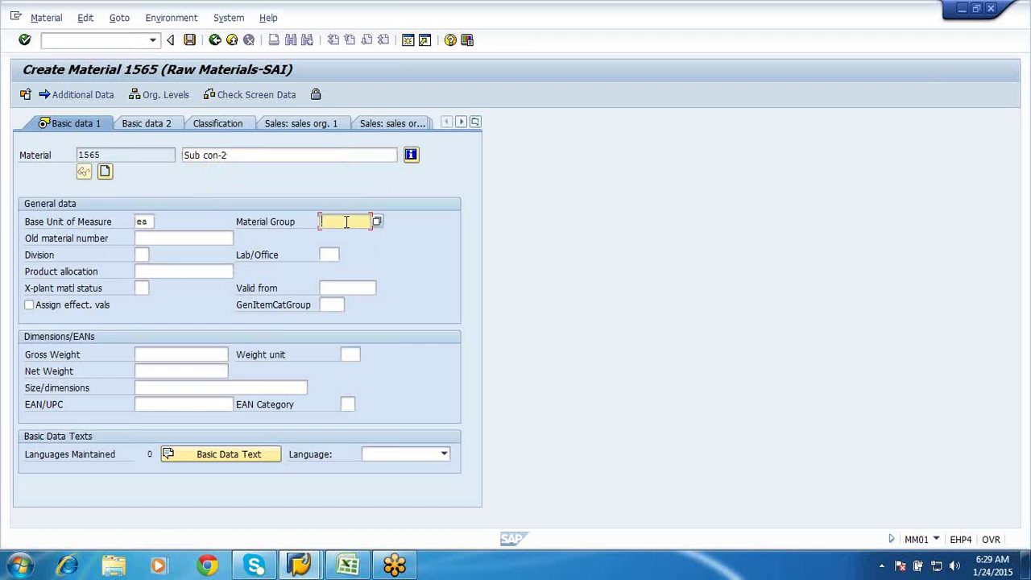
pyautogui.press('Down')
pyautogui.press('Return')
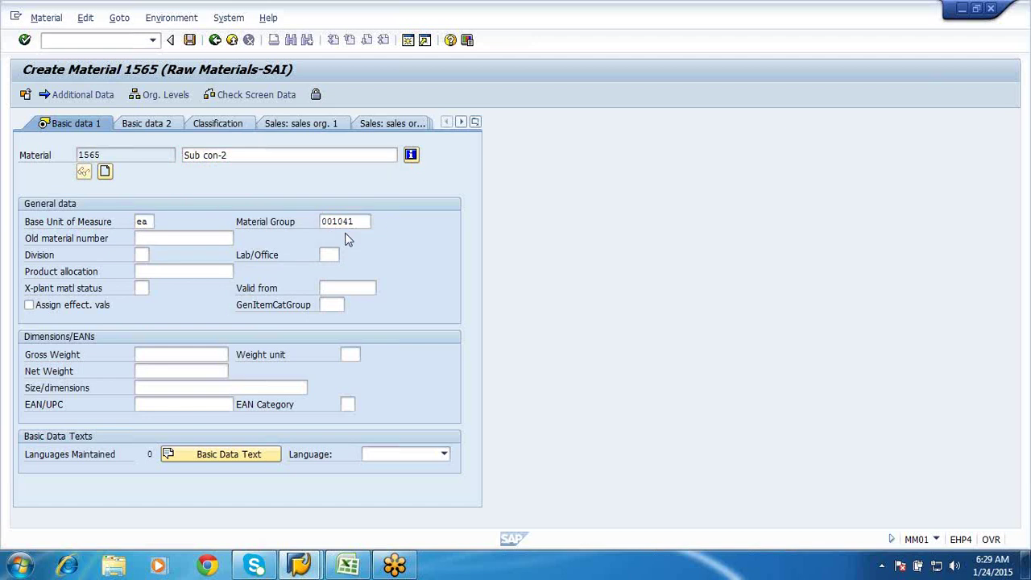
pyautogui.press('Return')
# For Sub con-2, set MRP type PD, lot size EX and MRP controller 000, and continue to the MRP 2 data.
pyautogui.press('Return')
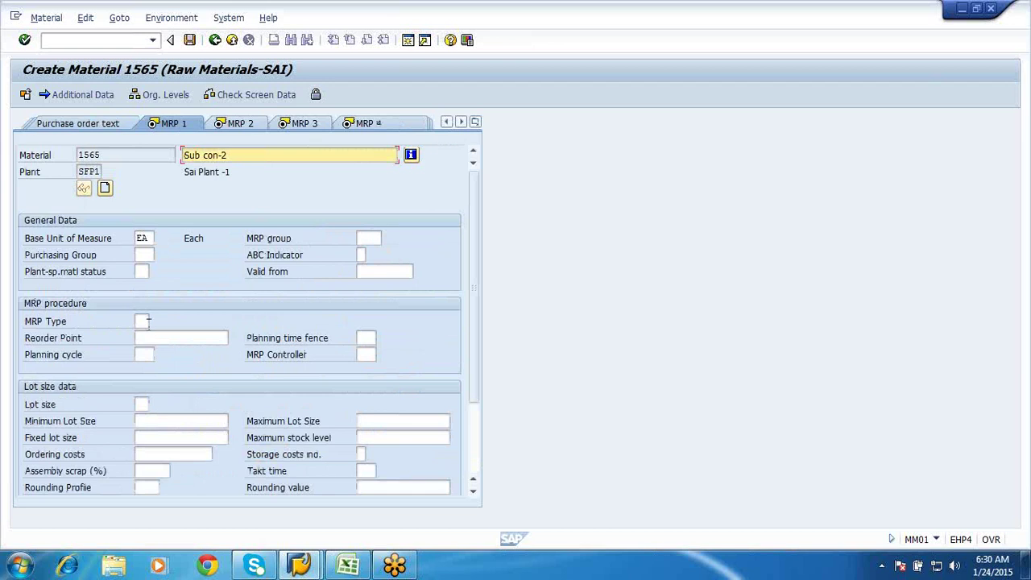
pyautogui.click(148, 322)
pyautogui.press('Down')
pyautogui.press('Return')
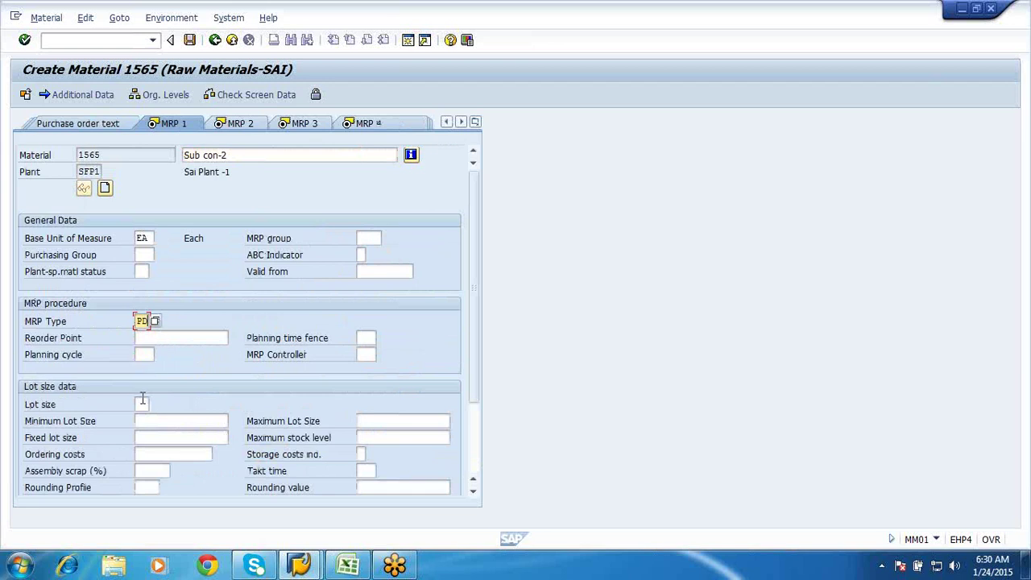
pyautogui.click(142, 404)
pyautogui.press('Down')
pyautogui.press('Return')
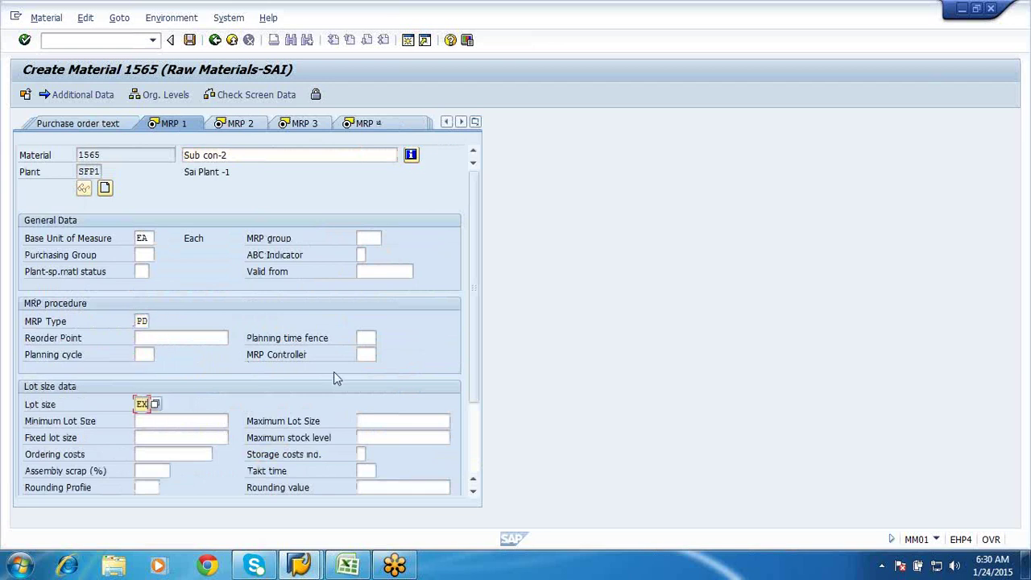
pyautogui.click(364, 354)
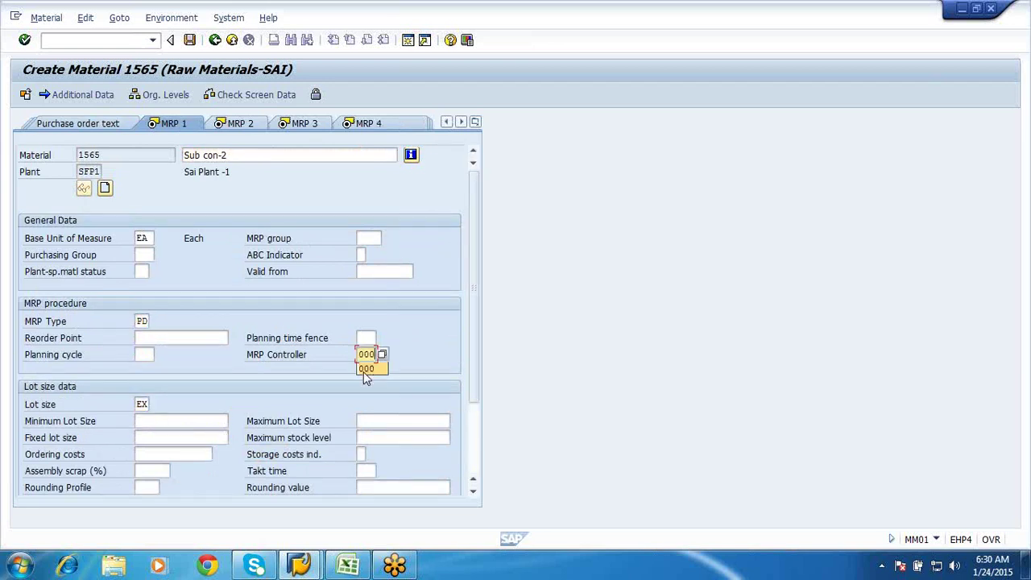
pyautogui.press('Return')
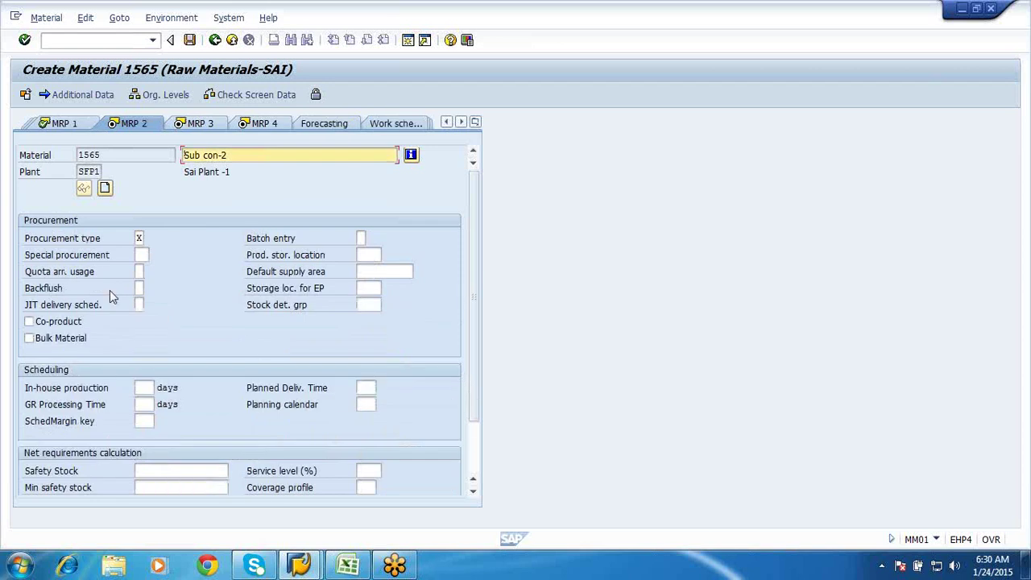
# Set special procurement to 30 and the scheduling margin key to 000 for Sub con-2, and continue through to Accounting 1.
pyautogui.click(143, 255)
pyautogui.click(145, 269)
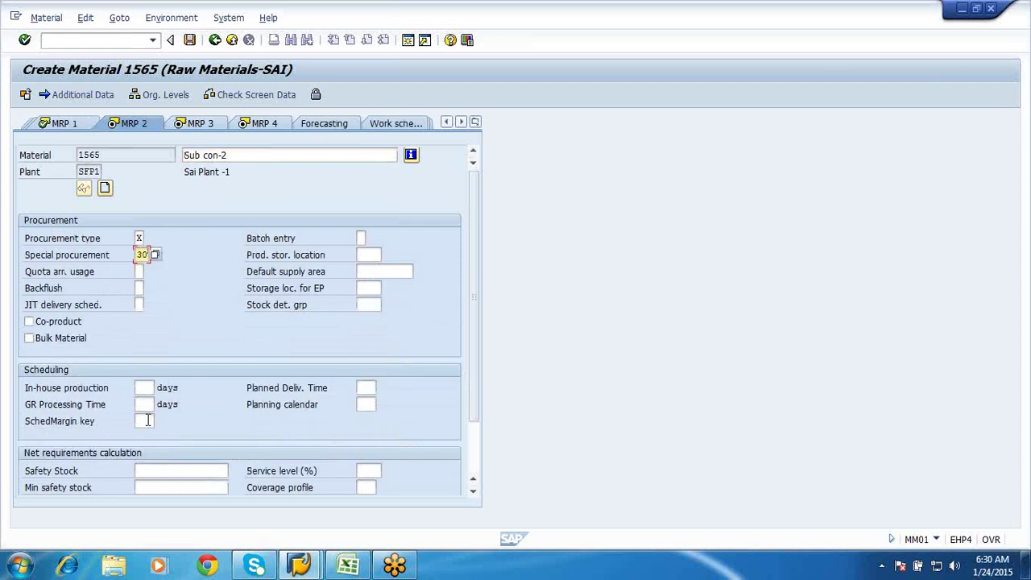
pyautogui.click(147, 420)
pyautogui.click(148, 438)
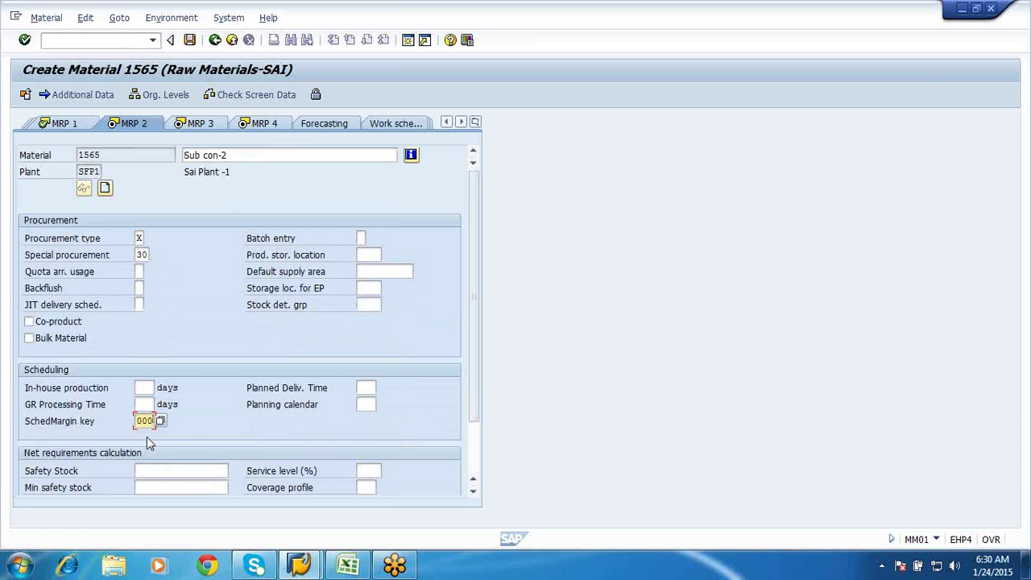
pyautogui.press('Return')
pyautogui.press('Return')
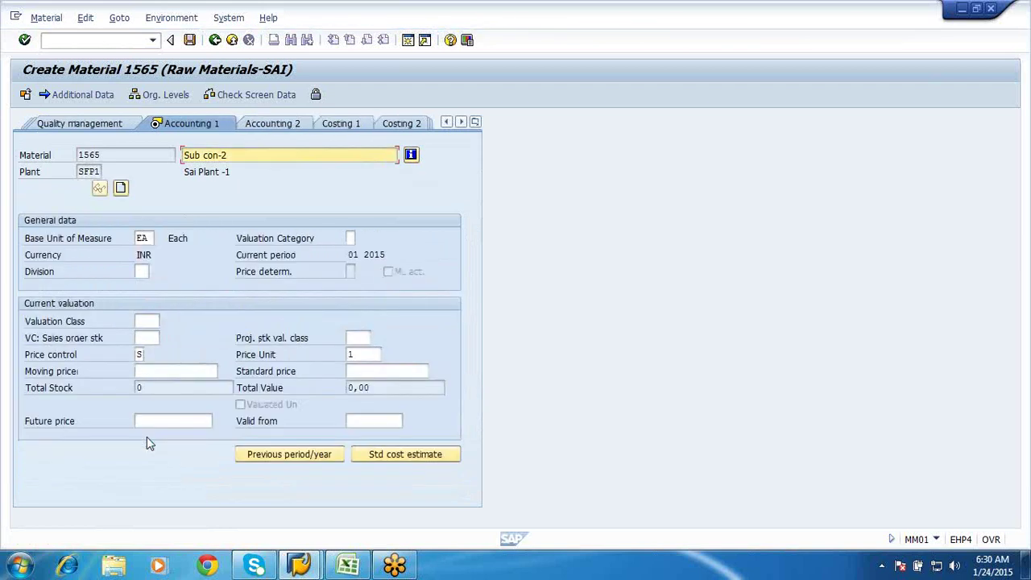
# Enter standard price 10 and valuation class R300 for Sub con-2, and save the material.
pyautogui.click(357, 372)
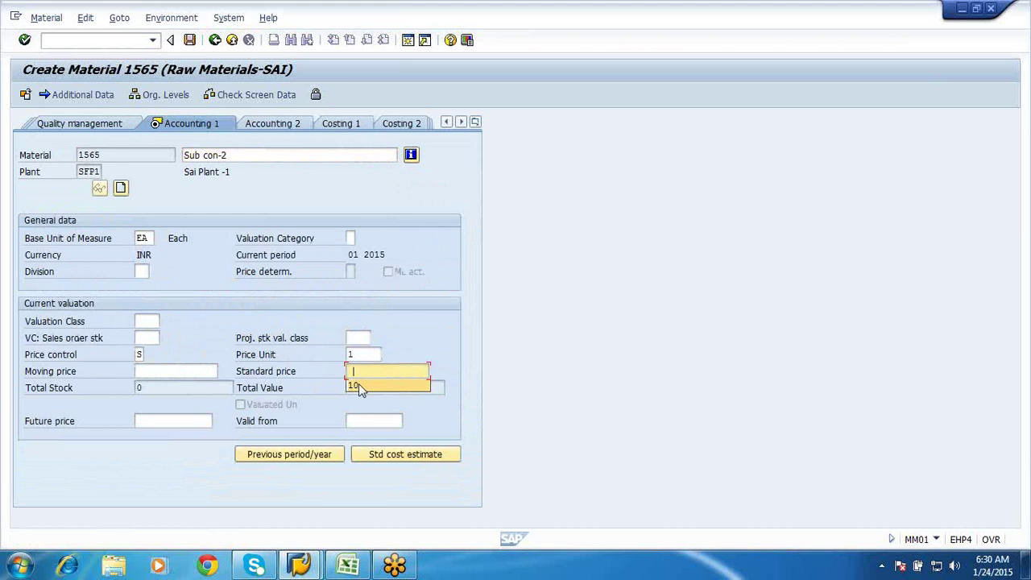
pyautogui.click(358, 385)
pyautogui.click(147, 321)
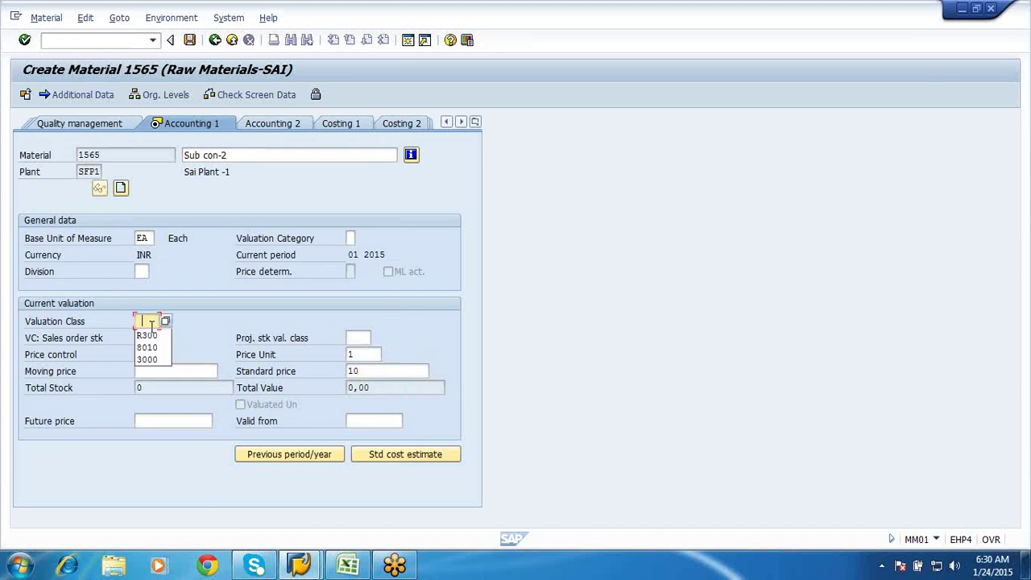
pyautogui.click(148, 335)
pyautogui.press('Return')
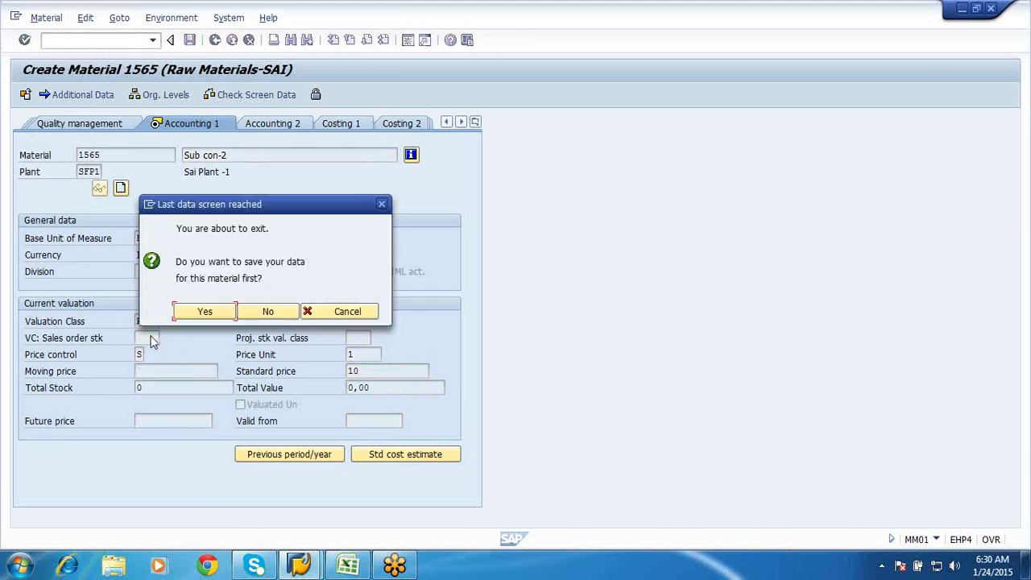
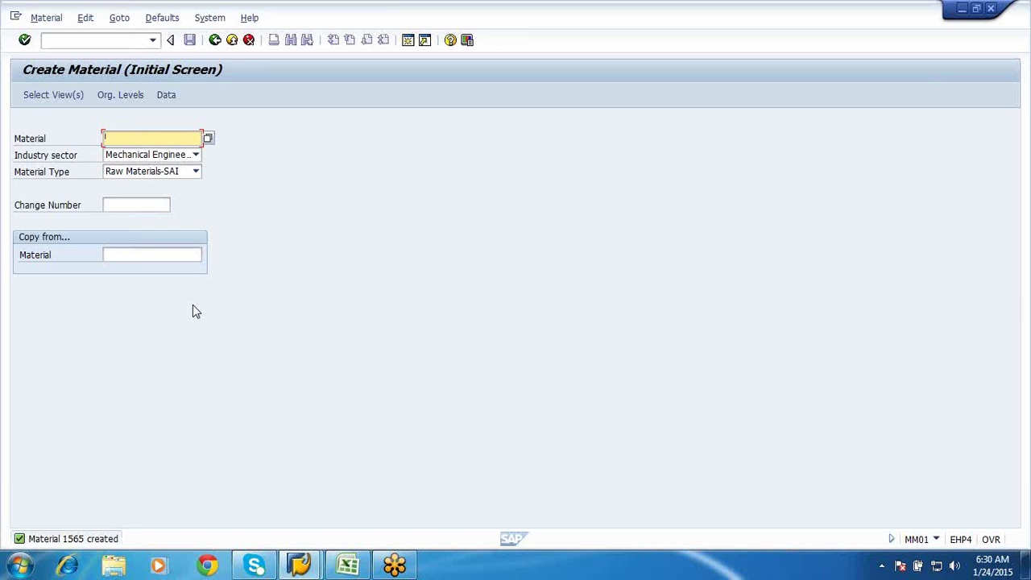
# For a third material, add the Purchasing view and deselect the Sales views, Work Scheduling, Accounting 2, Costing 1 and Costing 2.
pyautogui.press('Return')
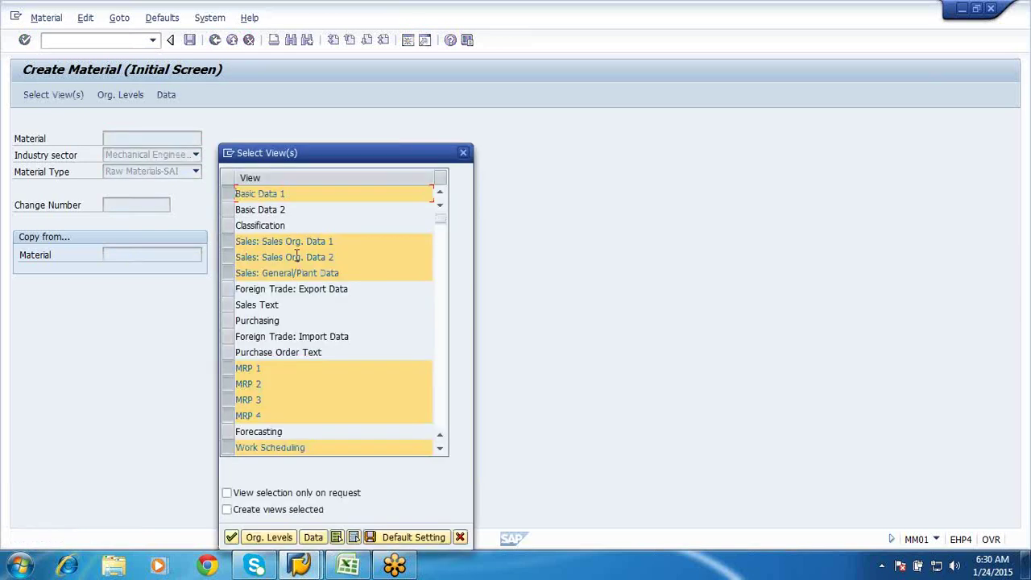
pyautogui.click(227, 240)
pyautogui.click(227, 257)
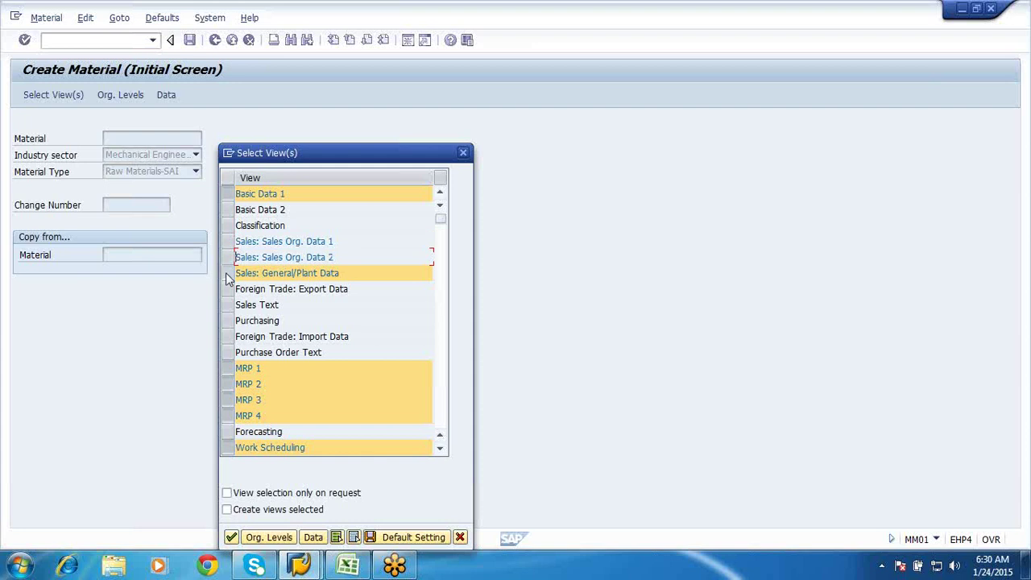
pyautogui.click(227, 273)
pyautogui.click(227, 320)
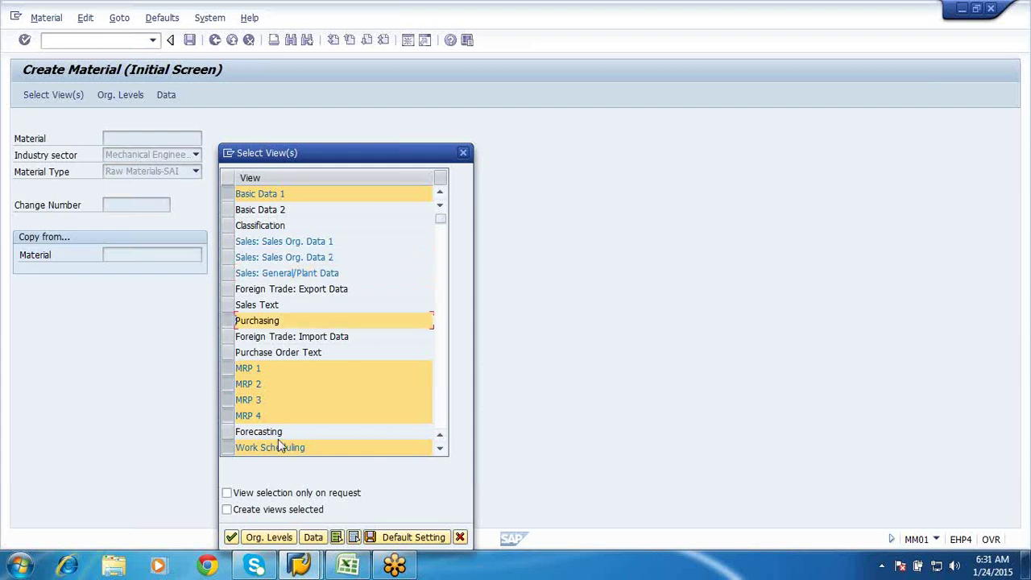
pyautogui.click(227, 447)
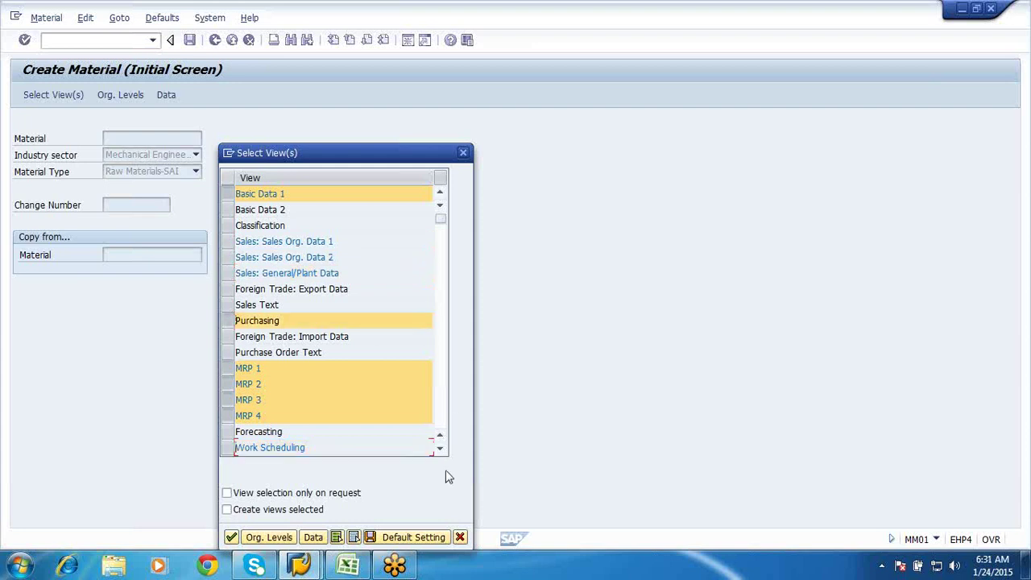
pyautogui.click(439, 394)
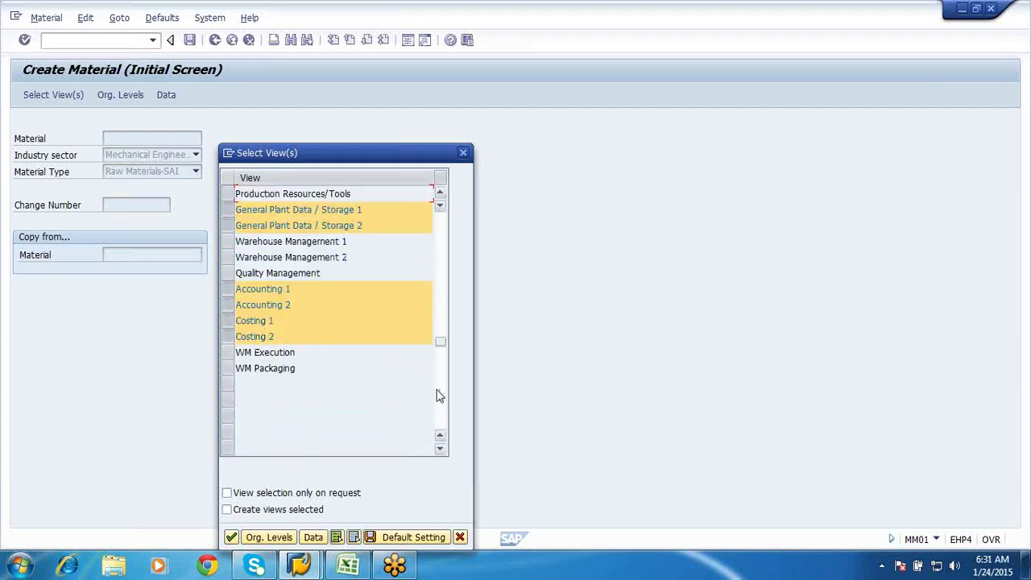
pyautogui.click(227, 321)
pyautogui.click(228, 335)
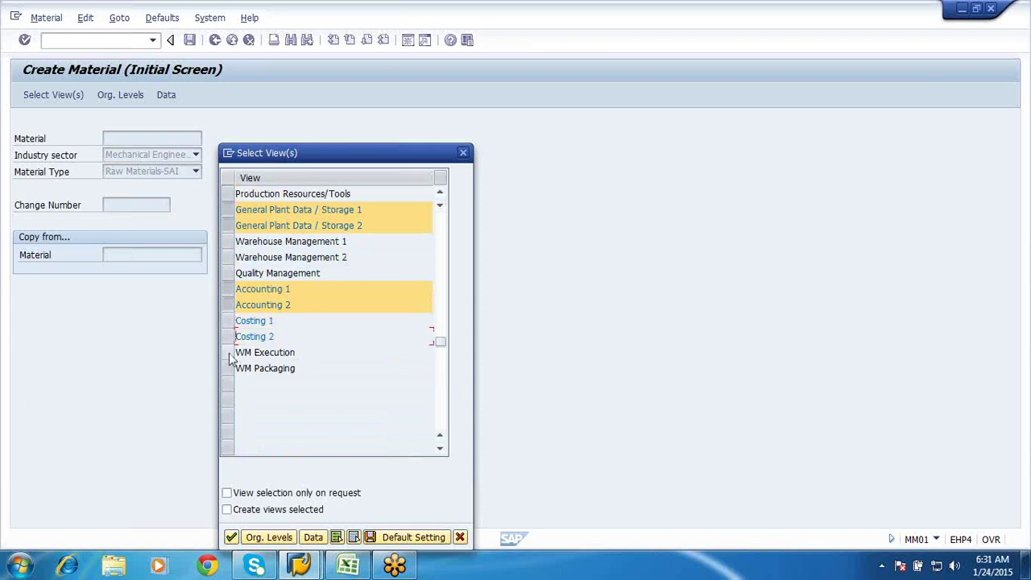
pyautogui.click(229, 305)
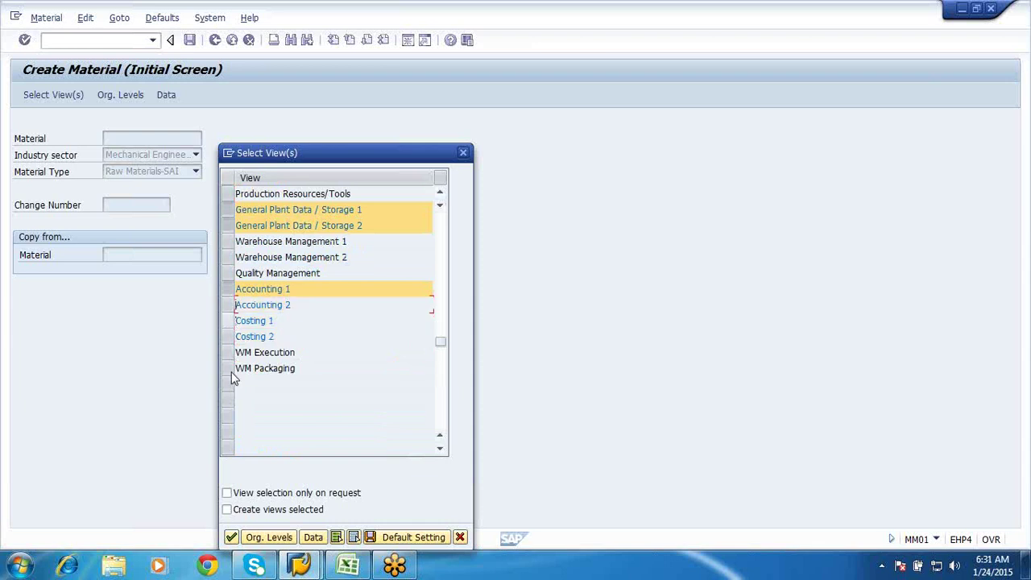
# Set the third material's organizational levels to plant SFP1 and storage location SFRM, and continue to its basic data.
pyautogui.click(257, 537)
pyautogui.press('BackSpace')
pyautogui.press('BackSpace')
pyautogui.press('BackSpace')
pyautogui.press('BackSpace')
pyautogui.write('SFP1')
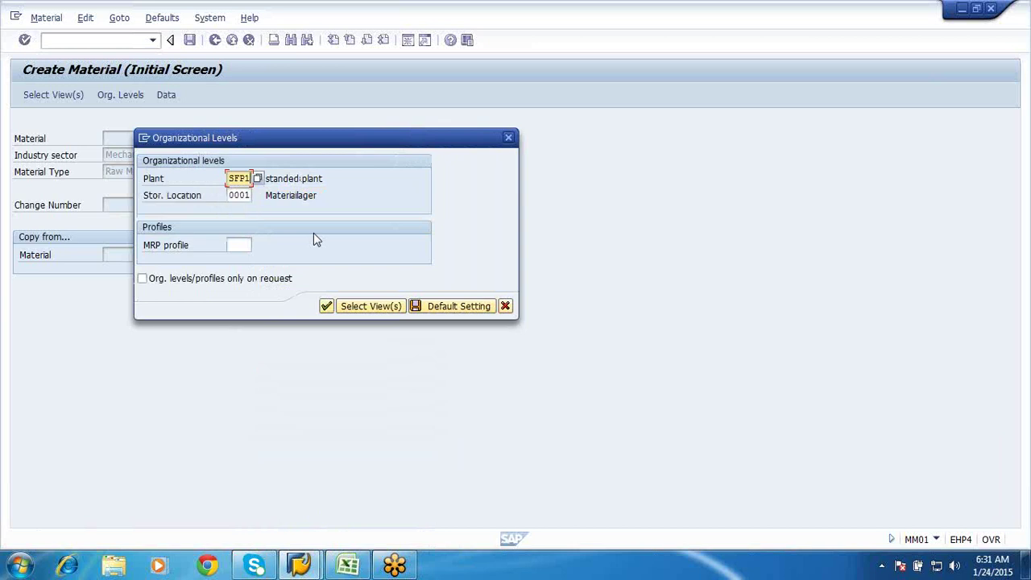
pyautogui.click(230, 197)
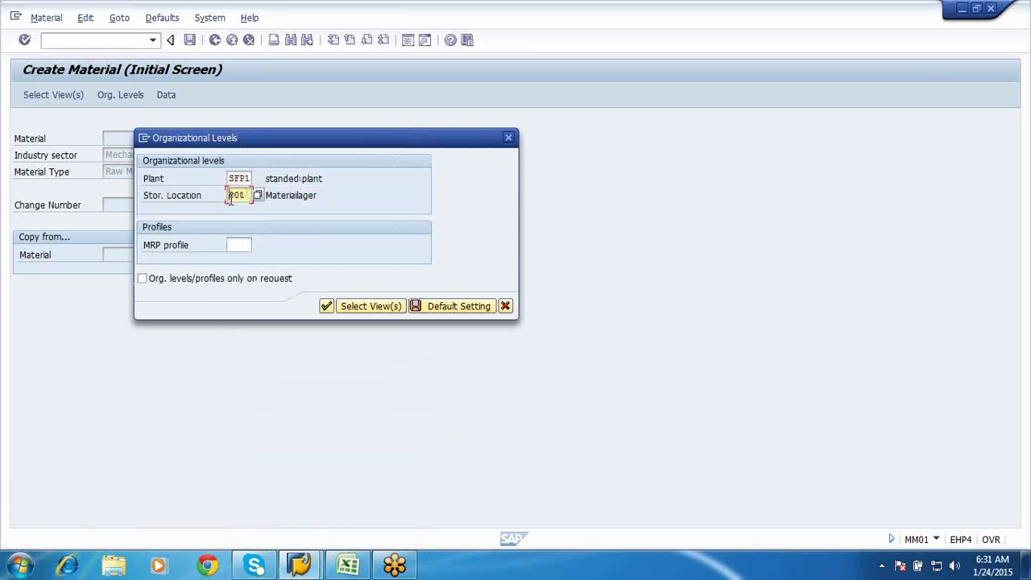
pyautogui.press('BackSpace')
pyautogui.press('BackSpace')
pyautogui.press('BackSpace')
pyautogui.press('BackSpace')
pyautogui.press('Down')
pyautogui.press('Return')
pyautogui.press('Return')
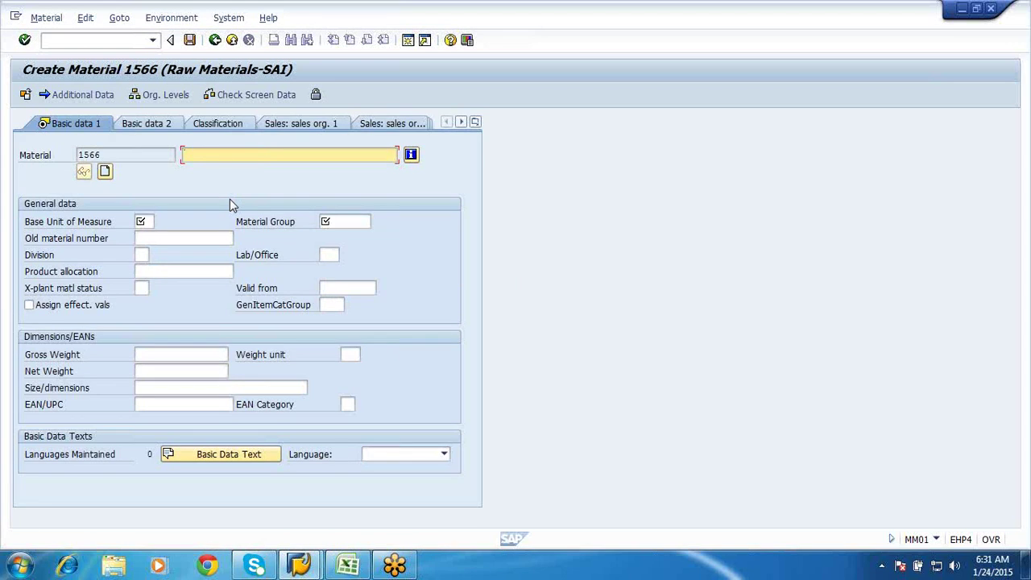
# Enter the description "Sub con part-10", base unit of measure EA and material group 001041, and continue past the Purchasing data.
pyautogui.write('Sub con part-10')
pyautogui.click(144, 222)
pyautogui.click(149, 236)
pyautogui.click(332, 222)
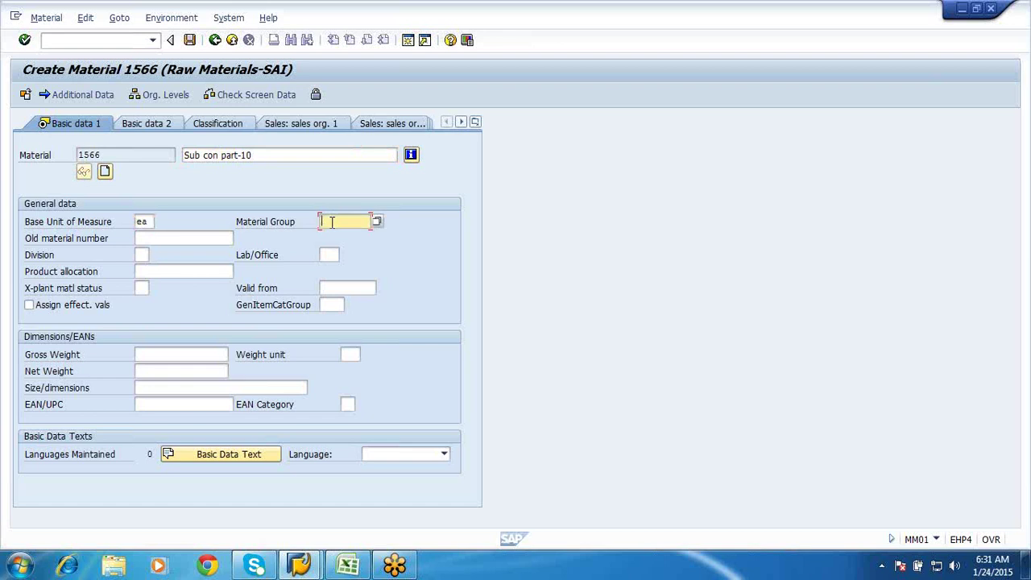
pyautogui.click(332, 236)
pyautogui.press('Return')
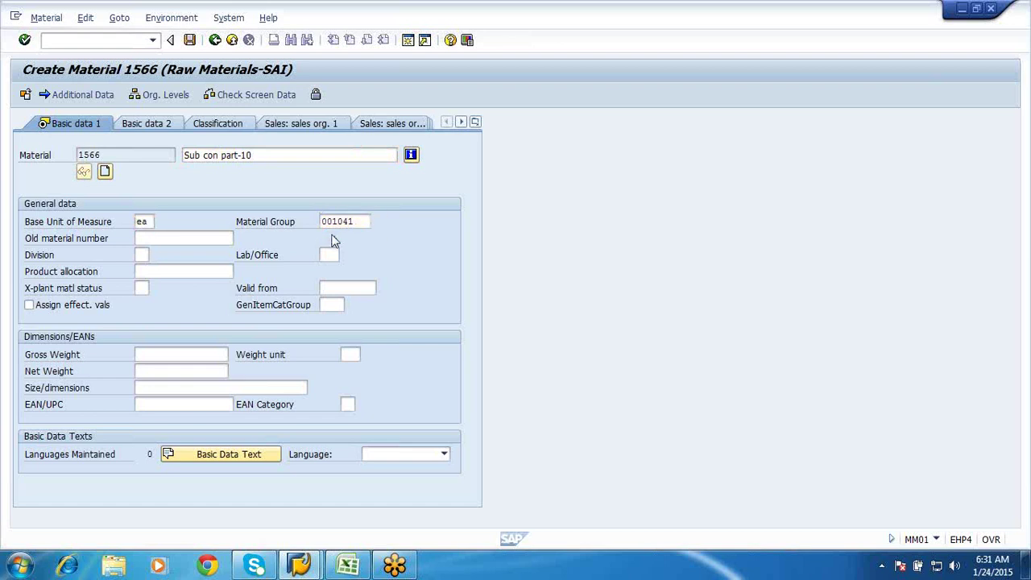
pyautogui.press('Return')
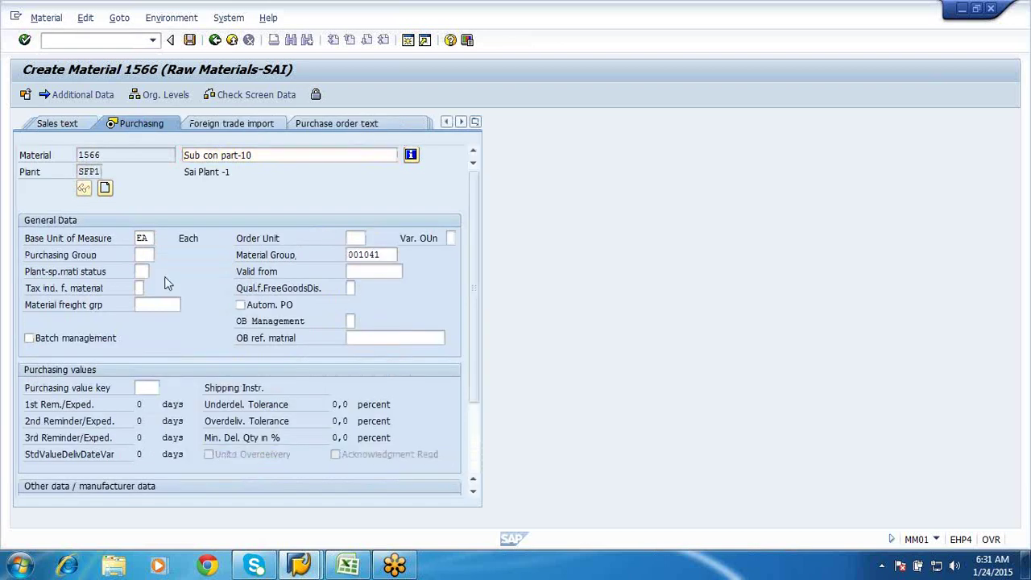
# For Sub con part-10, set MRP type PD, lot size EX and MRP controller 000, and continue to the MRP 2 data.
pyautogui.click(145, 320)
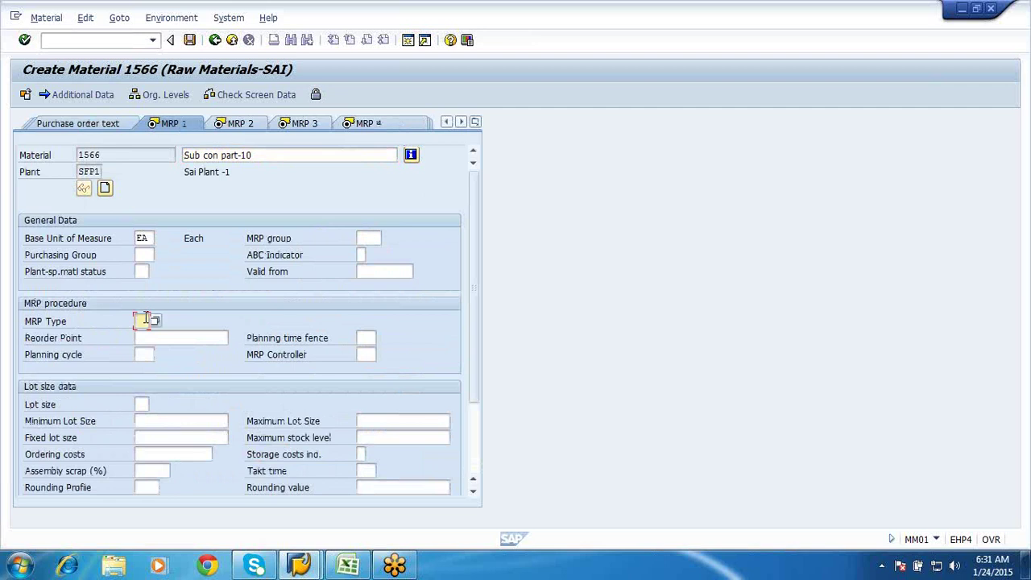
pyautogui.press('space')
pyautogui.click(143, 337)
pyautogui.click(145, 402)
pyautogui.press('space')
pyautogui.click(143, 417)
pyautogui.press('Return')
pyautogui.press('space')
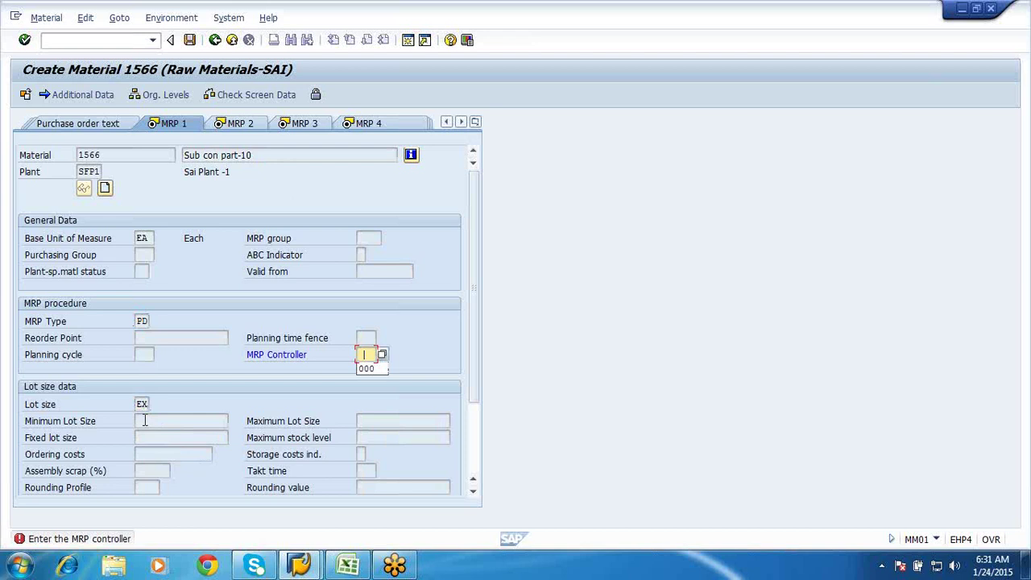
pyautogui.press('Down')
pyautogui.press('Return')
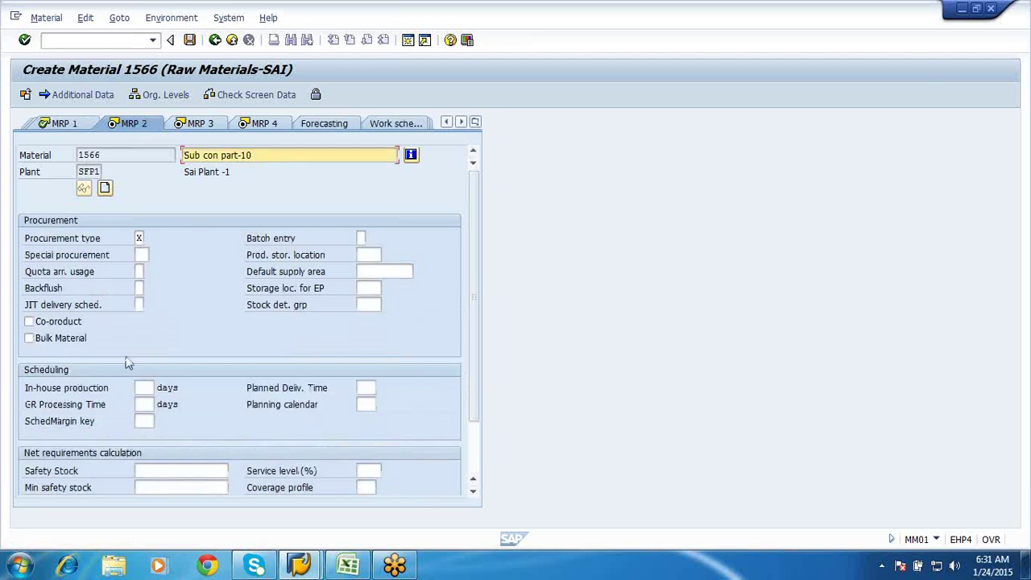
# Set special procurement to 30 and the scheduling margin key to 000 for Sub con part-10, and confirm the MRP 2 data.
pyautogui.click(141, 255)
pyautogui.press('space')
pyautogui.click(141, 270)
pyautogui.click(147, 419)
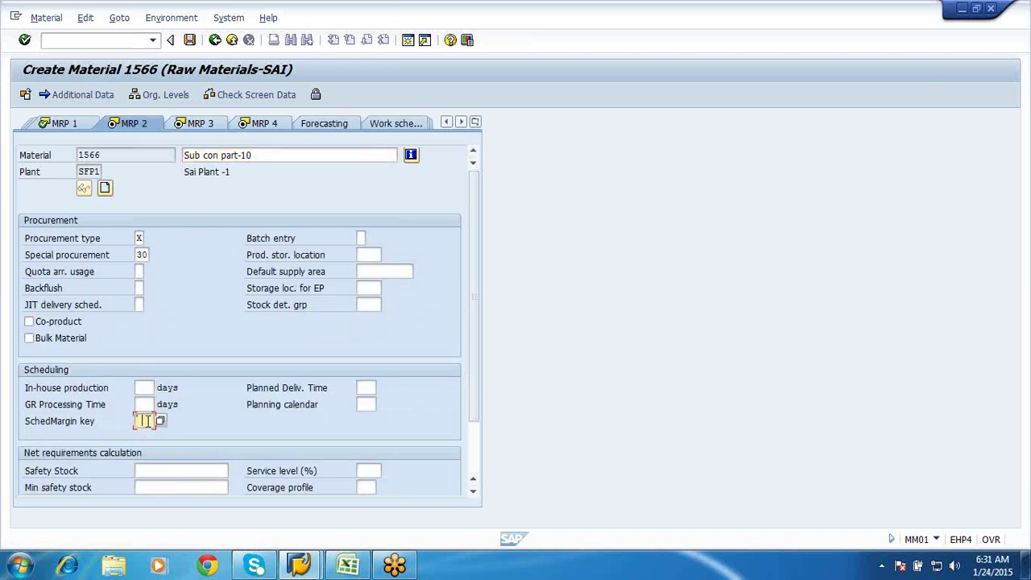
pyautogui.click(147, 433)
pyautogui.press('Return')
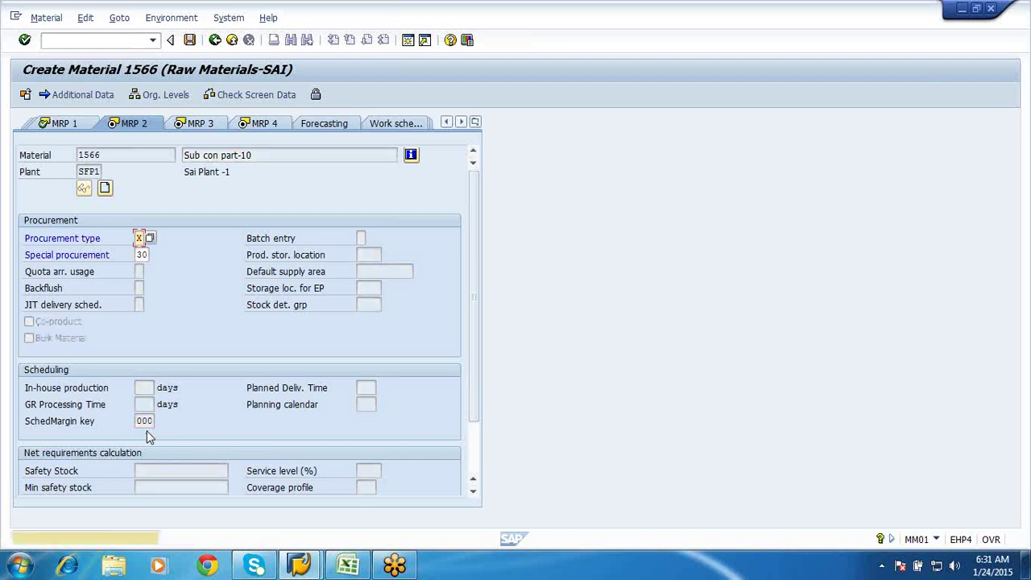
pyautogui.press('Return')
pyautogui.press('Return')
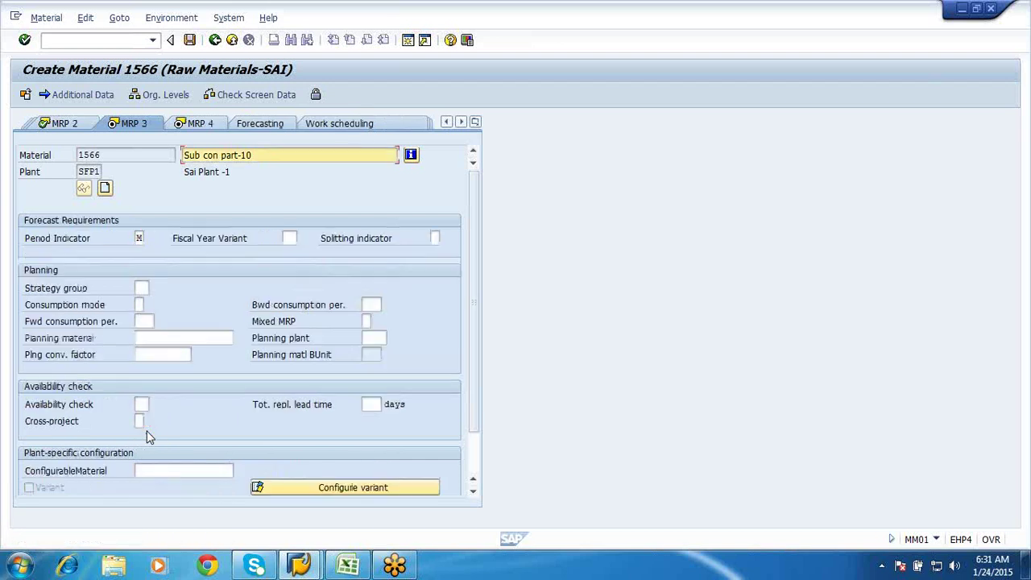
# Continue Sub con part-10 through the MRP 3, MRP 4 and plant data/storage views to its Accounting 1 data, leaving the optional fields empty.
pyautogui.press('Return')
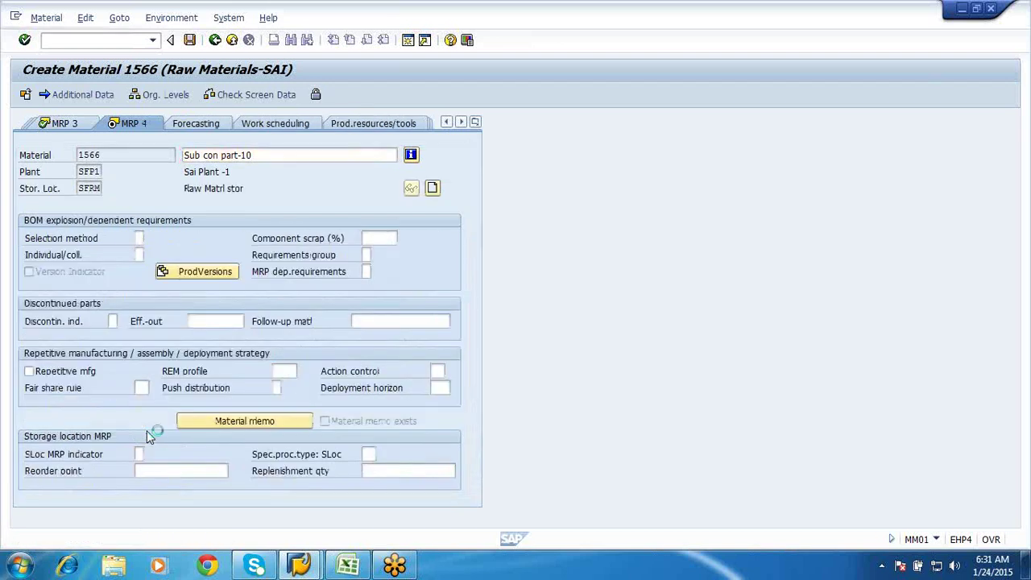
pyautogui.press('Return')
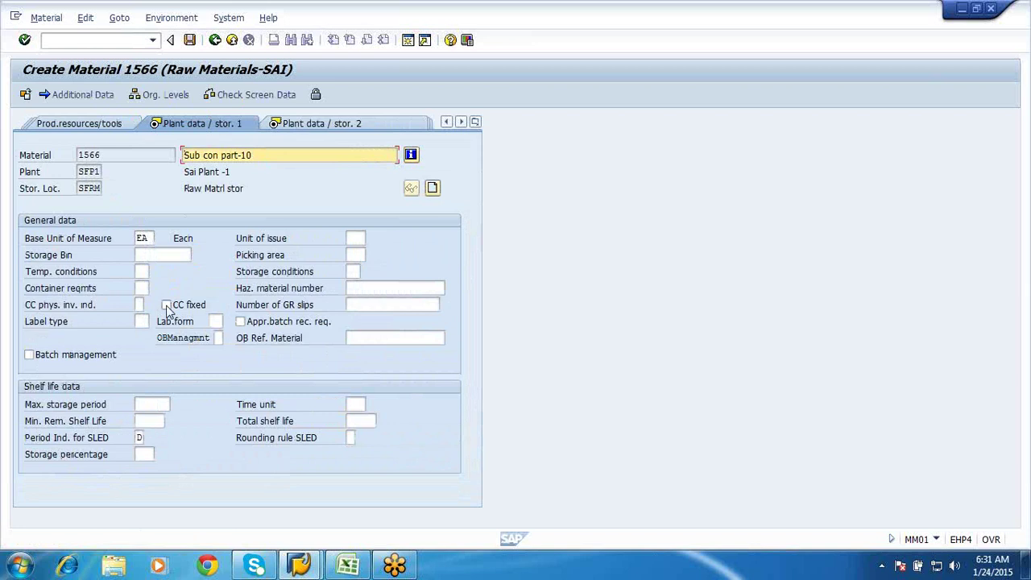
pyautogui.press('Return')
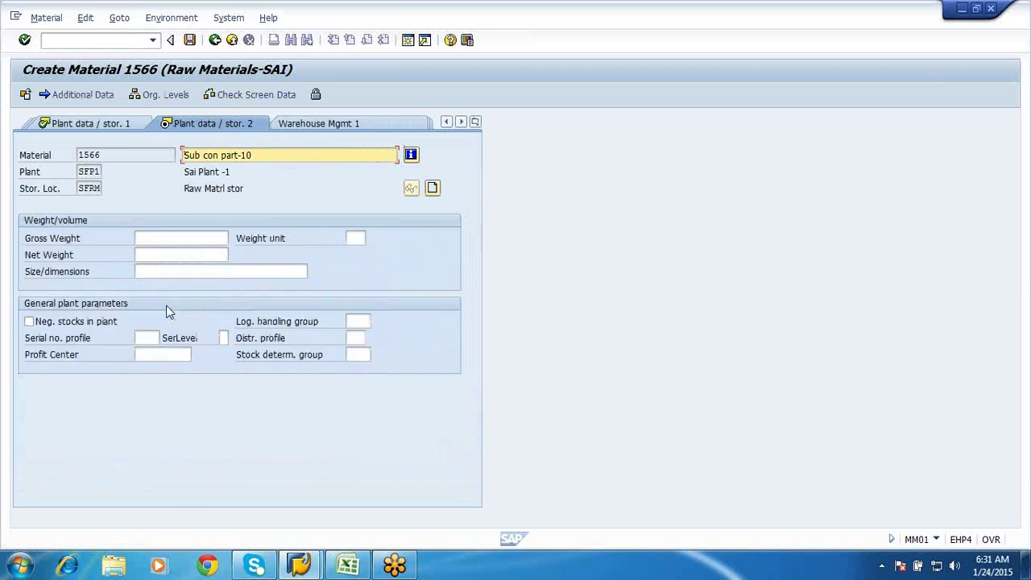
pyautogui.press('Return')
# Set valuation class R300 and a standard price of 10 for Sub con part-10, and save the material.
pyautogui.click(145, 333)
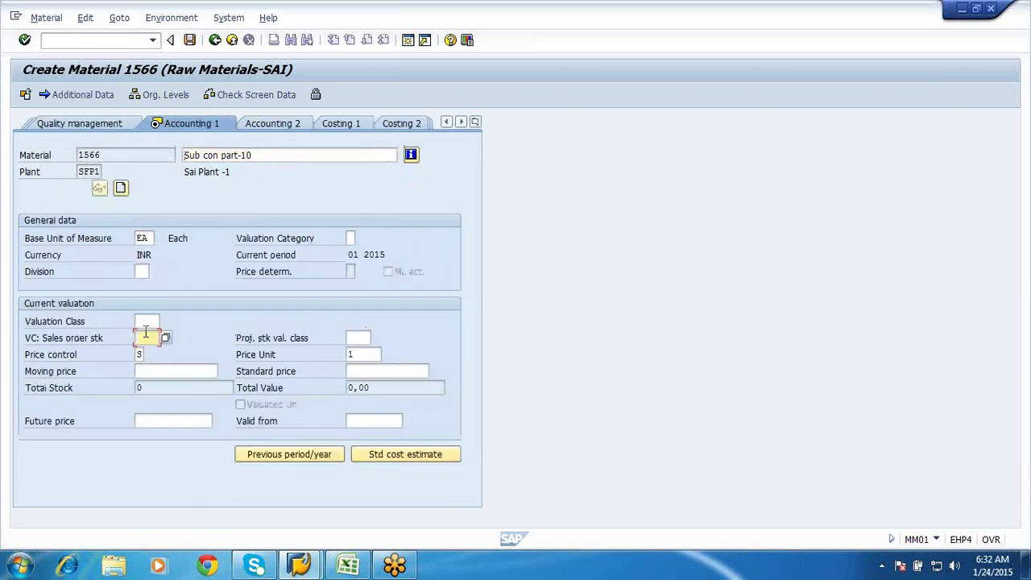
pyautogui.click(145, 321)
pyautogui.click(146, 335)
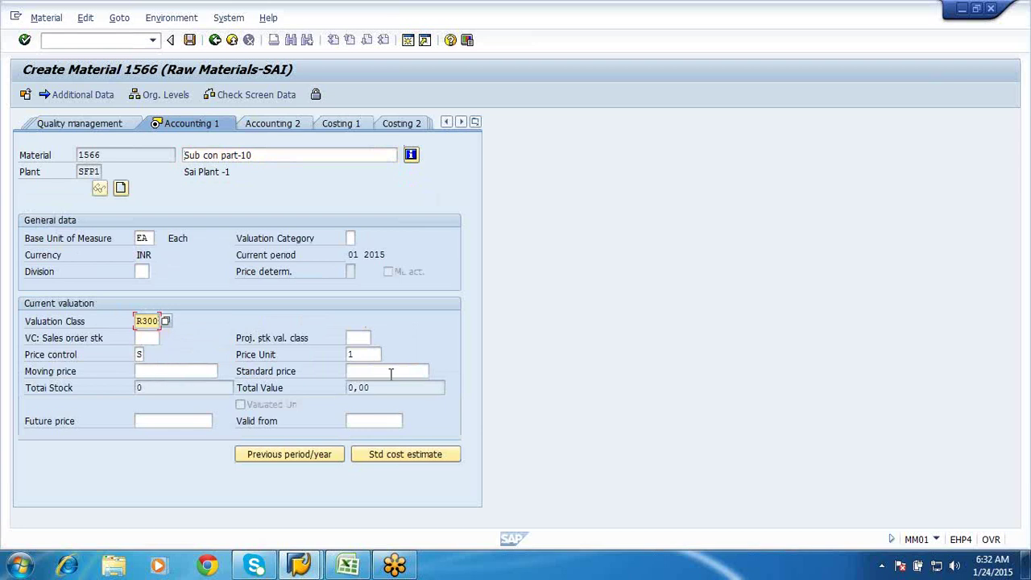
pyautogui.click(390, 372)
pyautogui.write('10')
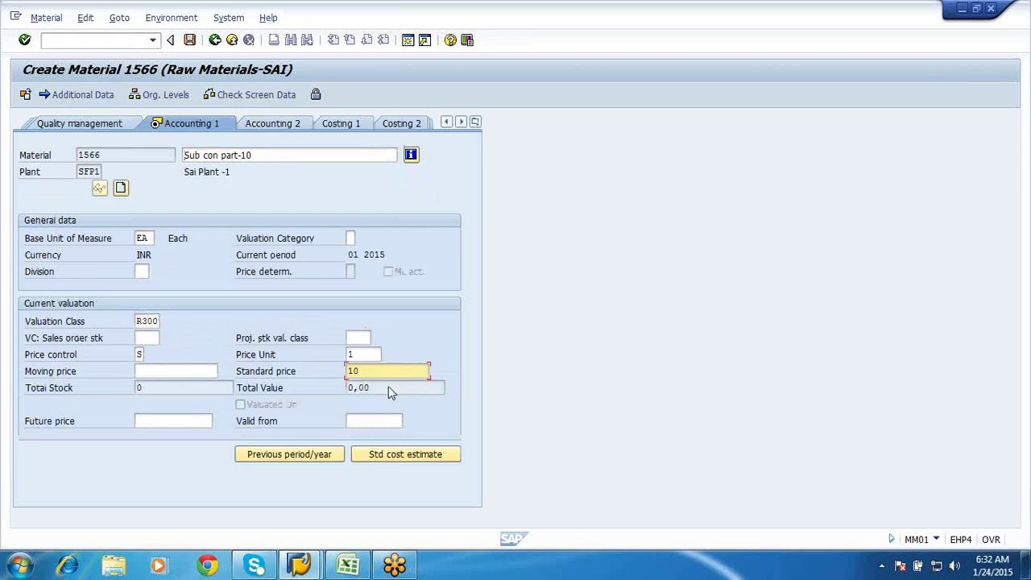
pyautogui.press('Return')
pyautogui.click(206, 311)
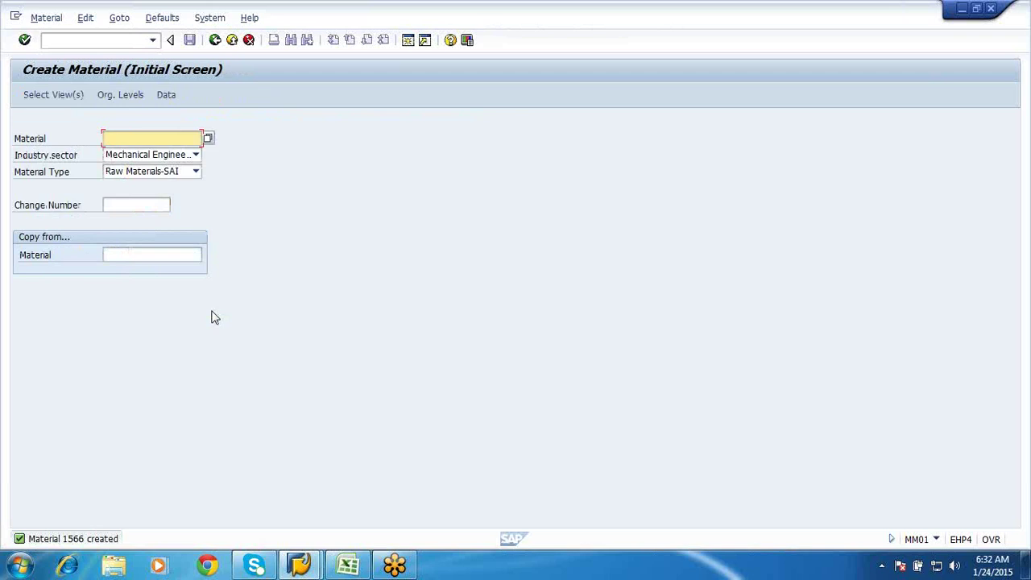
# Leave material creation and start transaction CS01 for creating a material BOM.
pyautogui.click(233, 41)
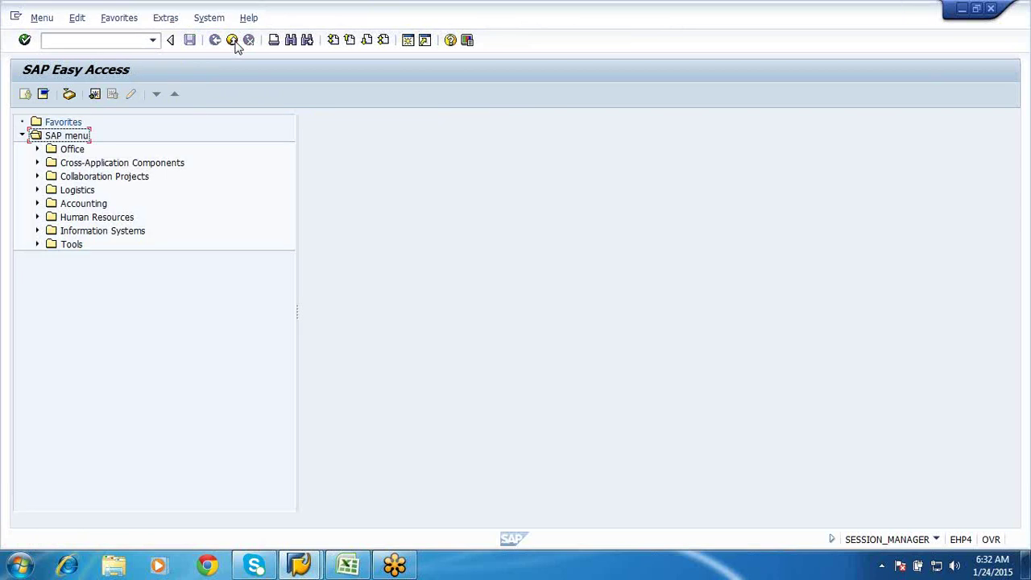
pyautogui.click(77, 39)
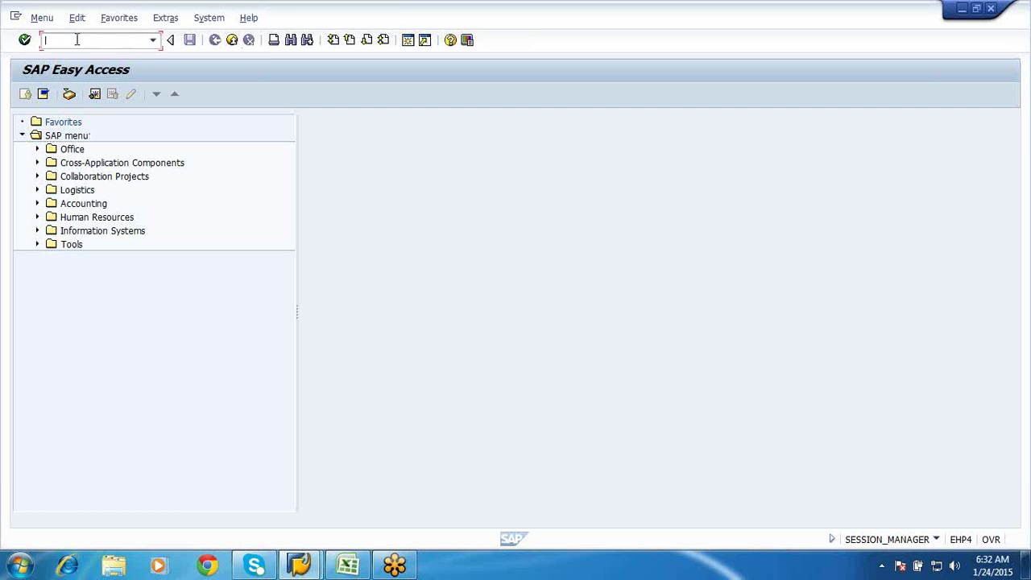
pyautogui.write('cs01')
pyautogui.press('Return')
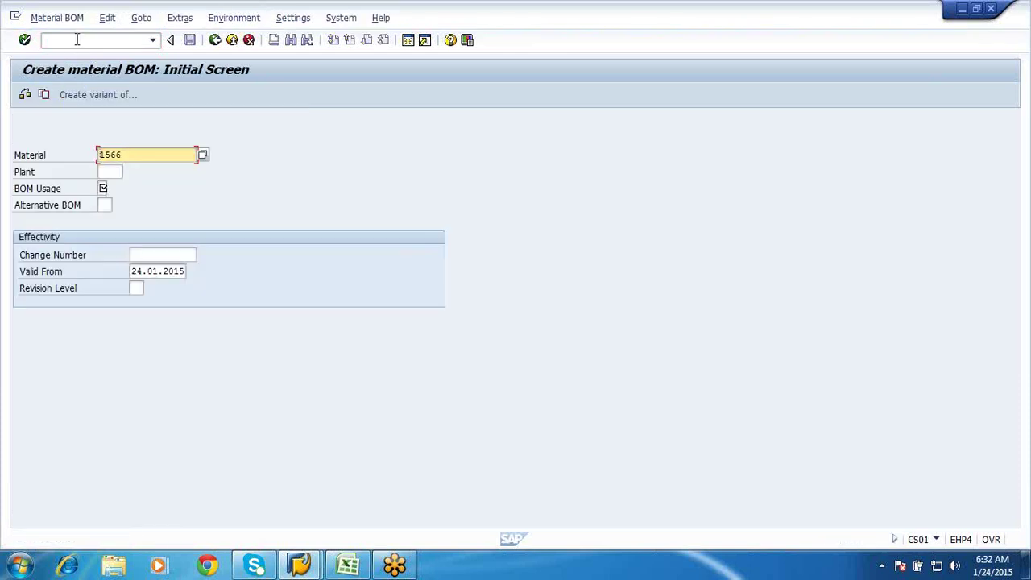
# For the BOM of material 1566, set plant SFP1 and BOM usage 1 (Production), and continue to the item overview.
pyautogui.click(110, 173)
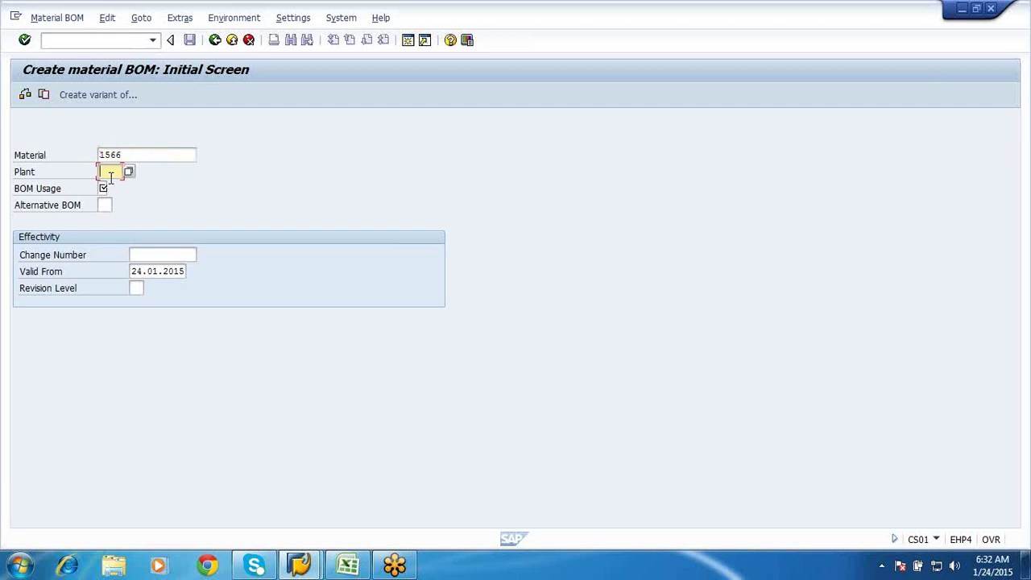
pyautogui.write('a')
pyautogui.write('fp1')
pyautogui.click(109, 188)
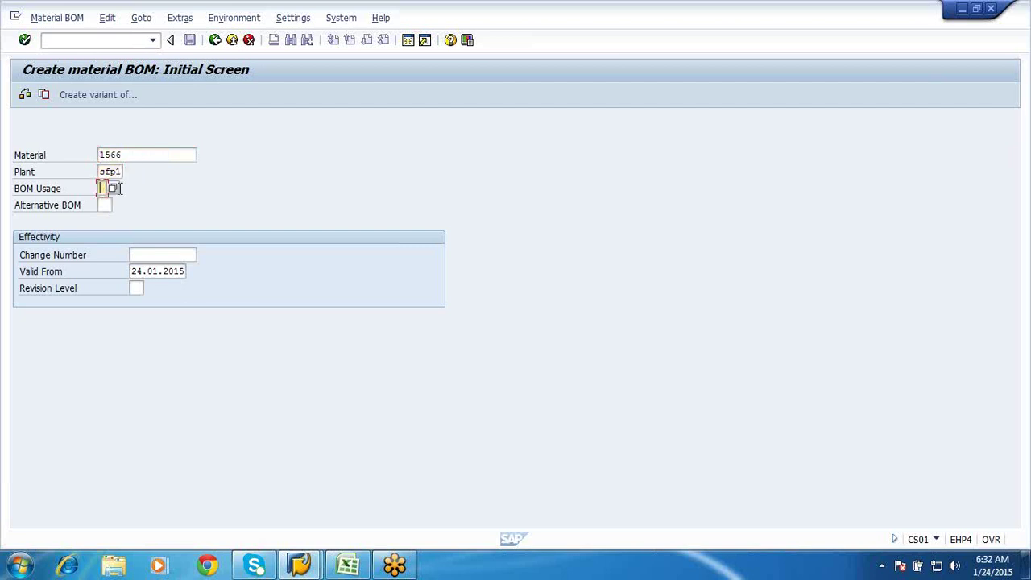
pyautogui.click(114, 188)
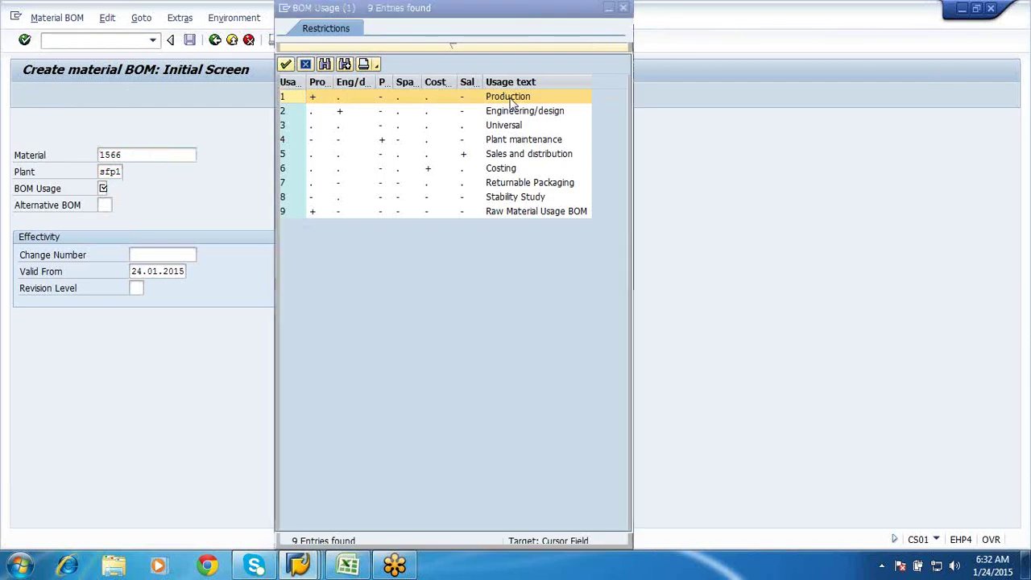
pyautogui.click(507, 96)
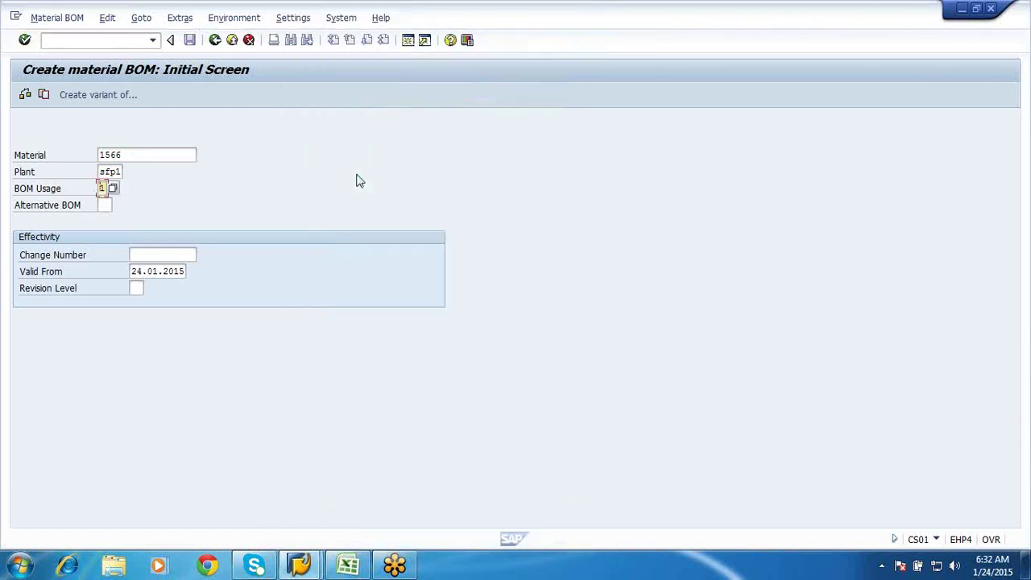
pyautogui.press('Return')
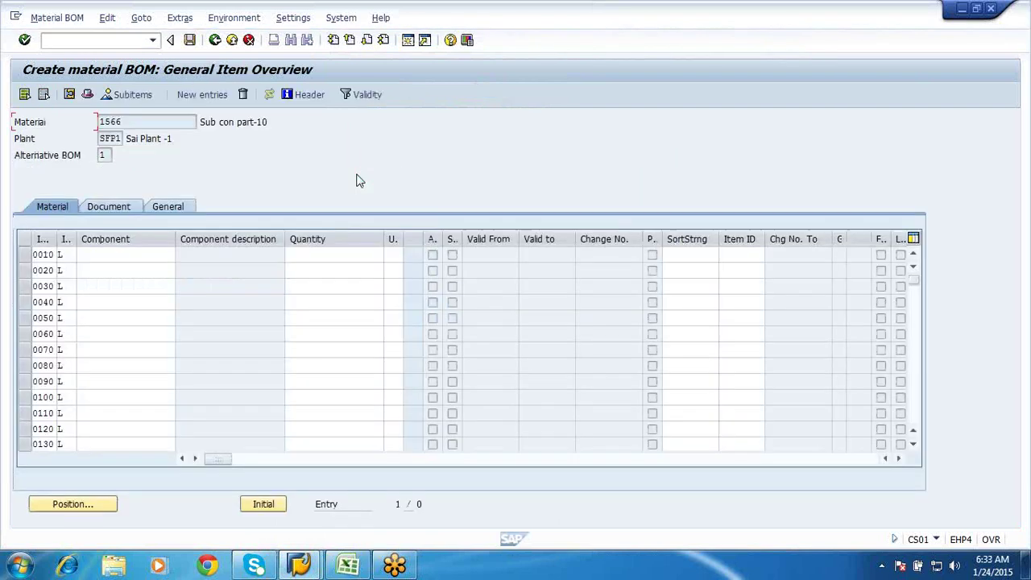
# Enter components 1564 and 1565 as the first two BOM items, each with a quantity of 1.
pyautogui.click(85, 254)
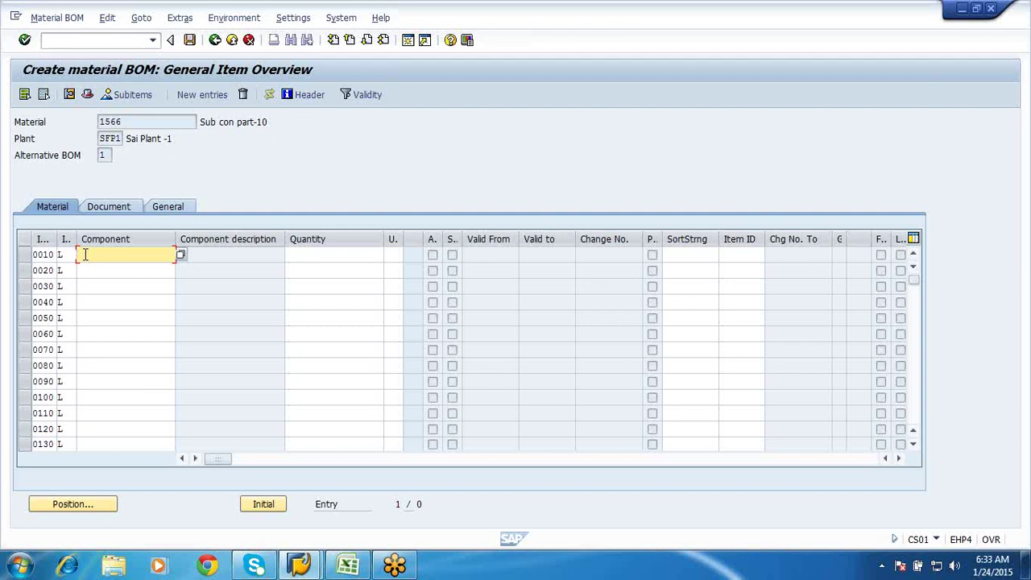
pyautogui.write('1564')
pyautogui.click(325, 250)
pyautogui.write('1')
pyautogui.click(93, 270)
pyautogui.write('1565')
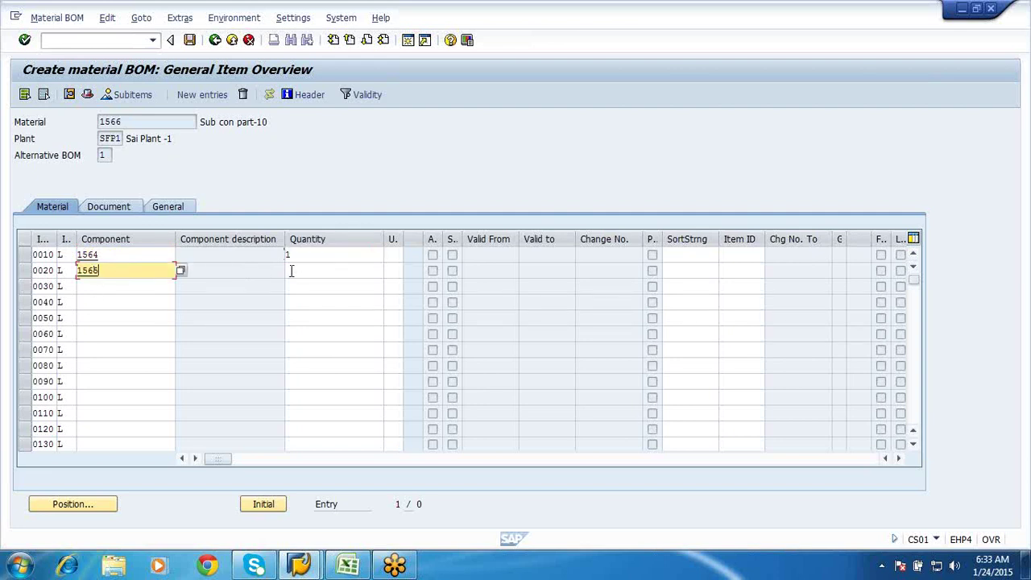
pyautogui.click(294, 272)
pyautogui.write('1')
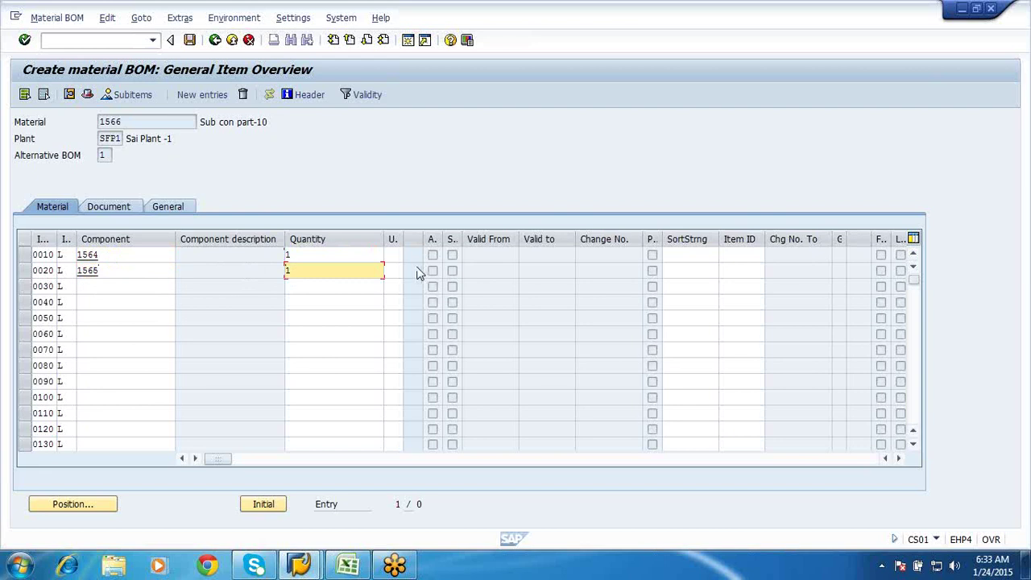
# Set the unit of measure to EA for both BOM components and save the BOM.
pyautogui.click(396, 255)
pyautogui.write('ea')
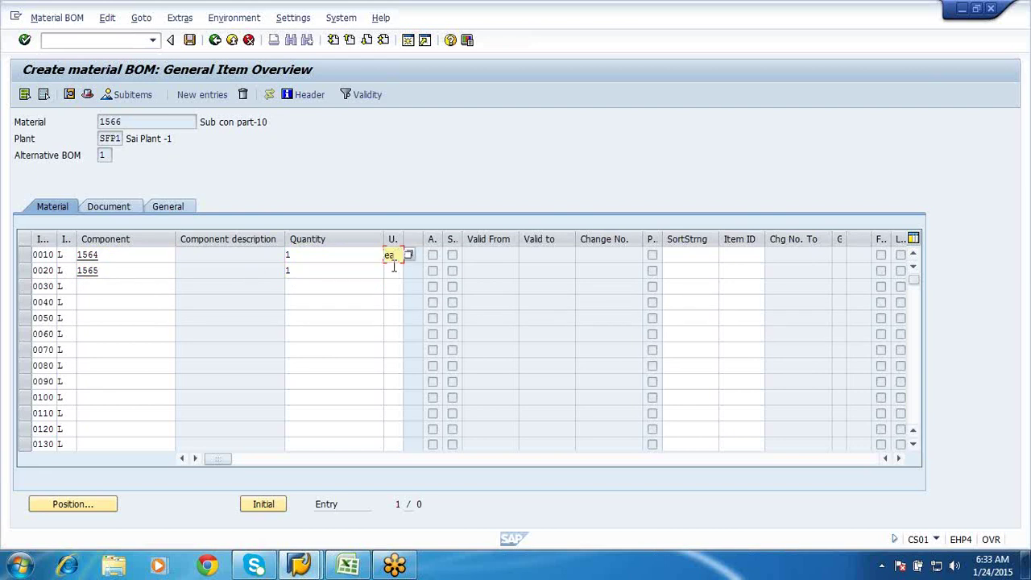
pyautogui.click(394, 270)
pyautogui.write('ea')
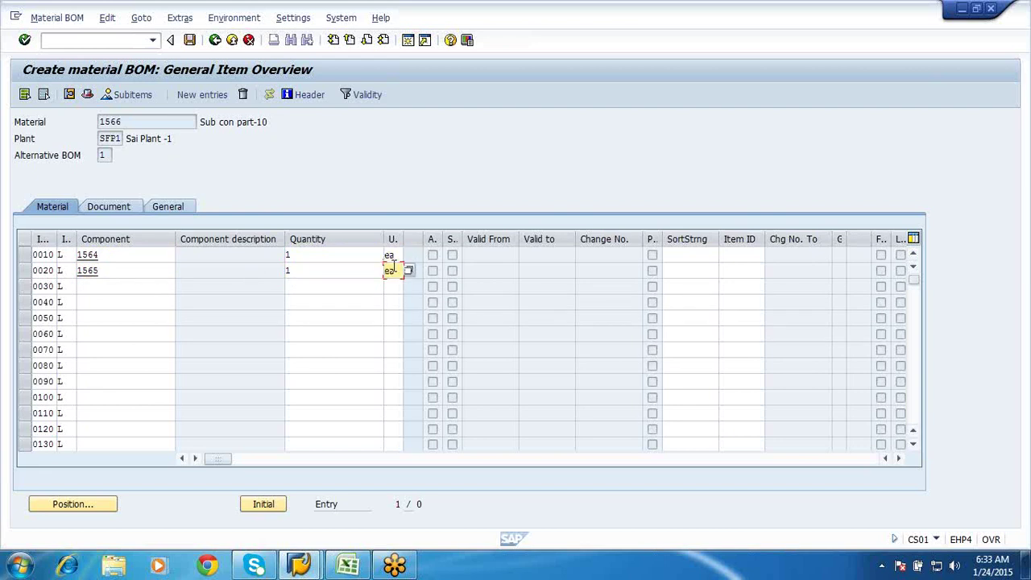
pyautogui.press('Return')
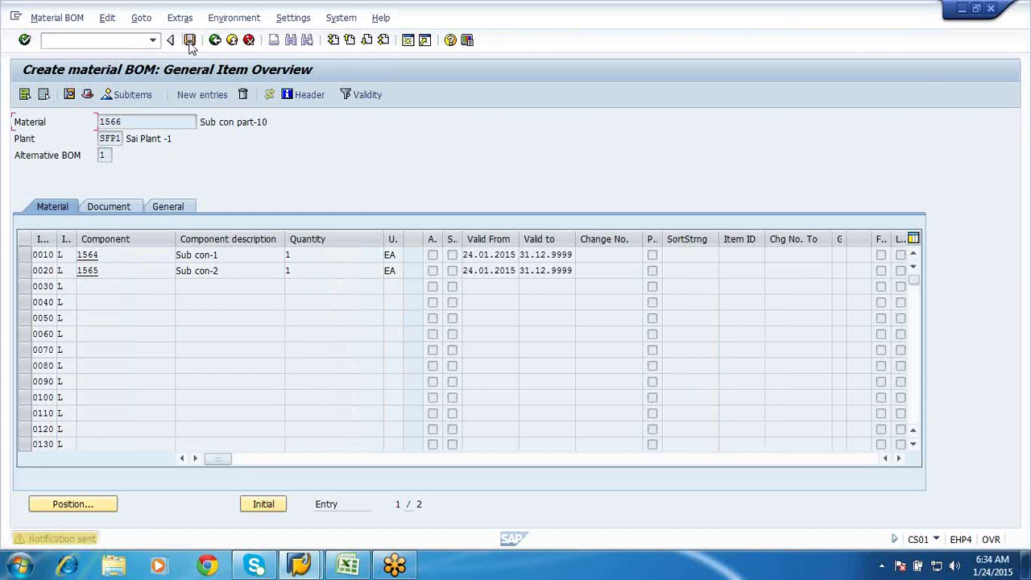
pyautogui.click(190, 42)
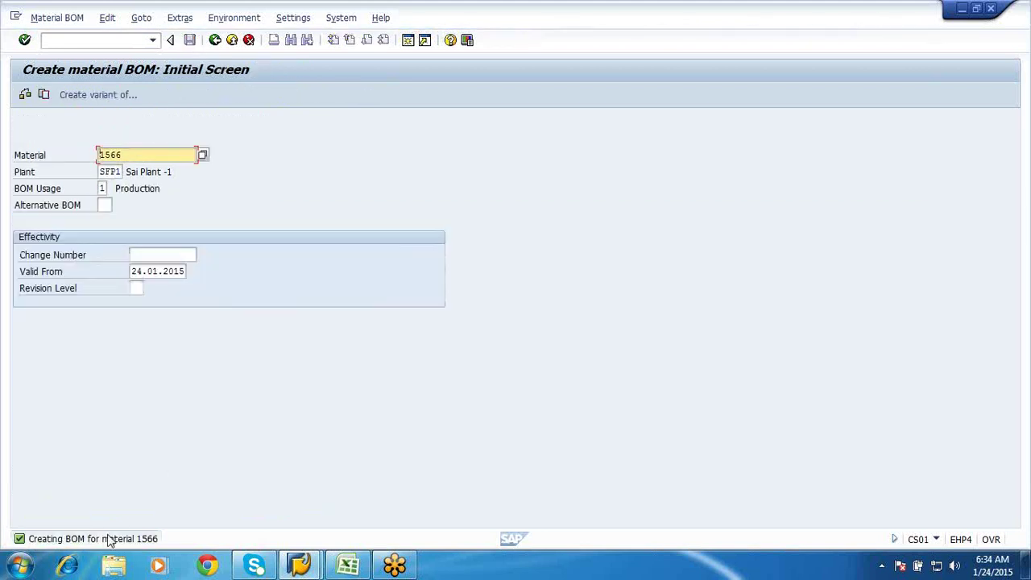
# Leave BOM creation and start transaction ME51N for creating a purchase requisition.
pyautogui.click(232, 40)
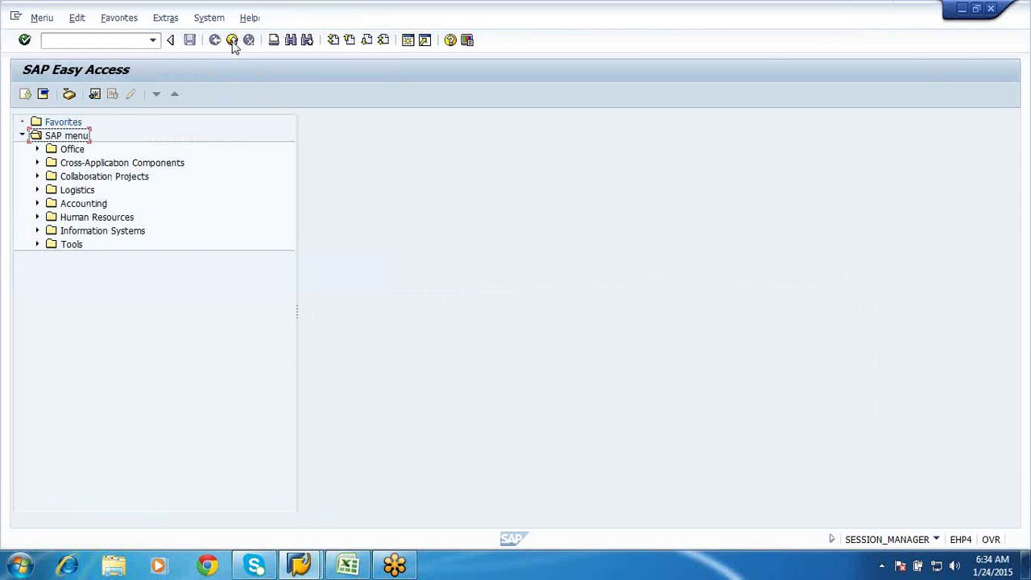
pyautogui.click(96, 40)
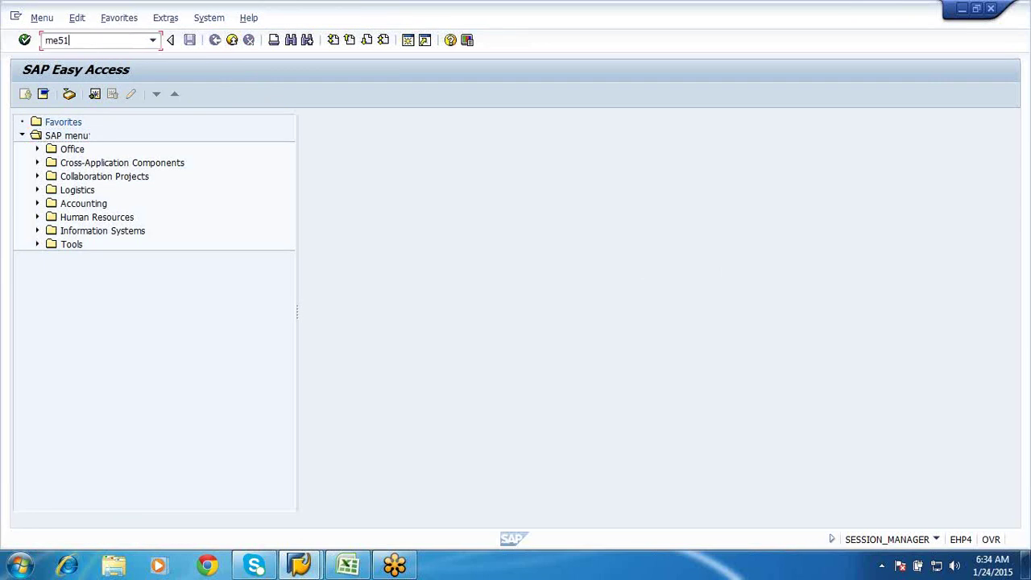
pyautogui.write('me51n')
pyautogui.press('Return')
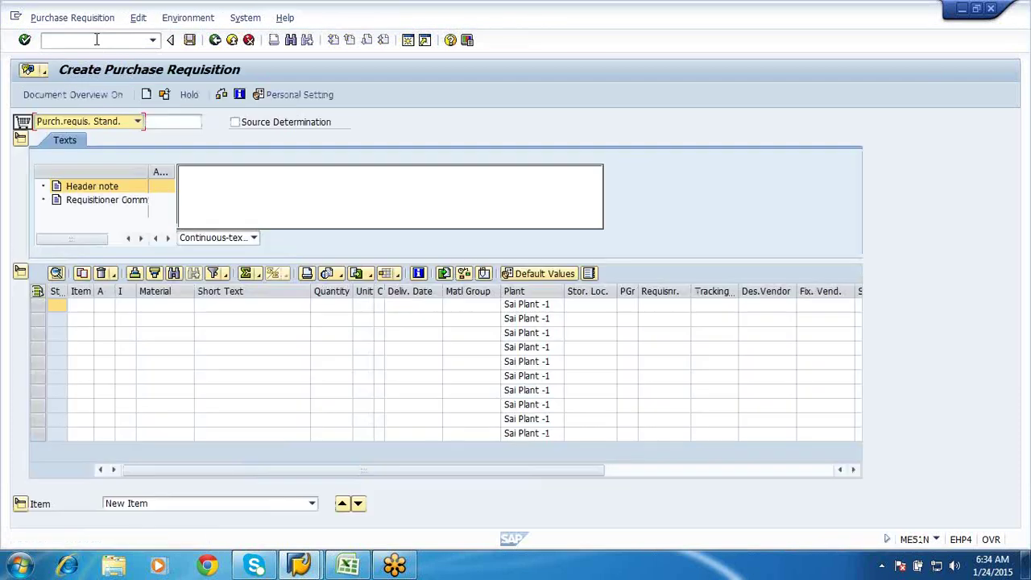
# Give the first requisition item the category L (Subcontracting) and material 1566.
pyautogui.click(105, 306)
pyautogui.click(124, 306)
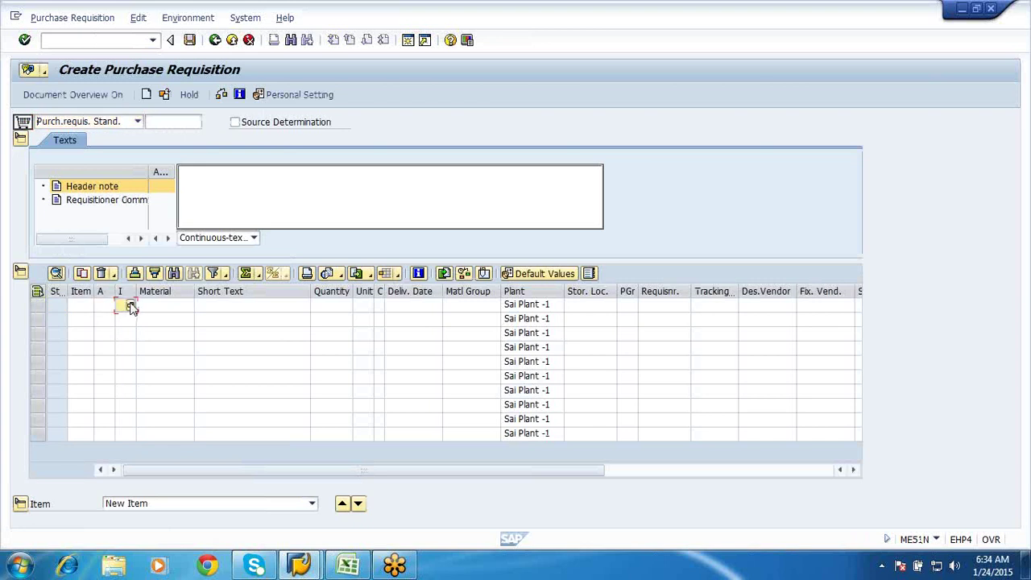
pyautogui.click(130, 306)
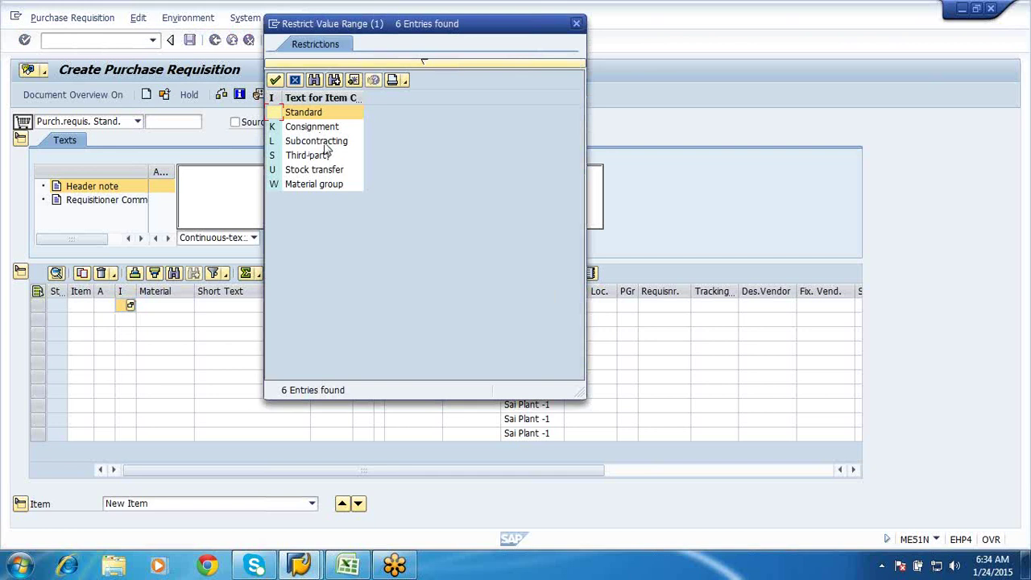
pyautogui.doubleClick(330, 141)
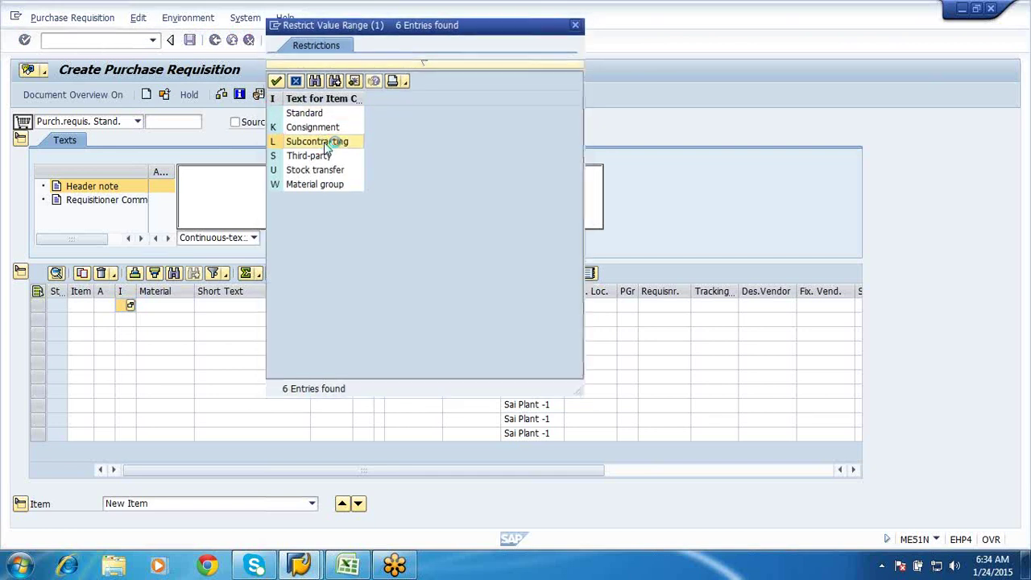
pyautogui.click(171, 308)
pyautogui.write('1566')
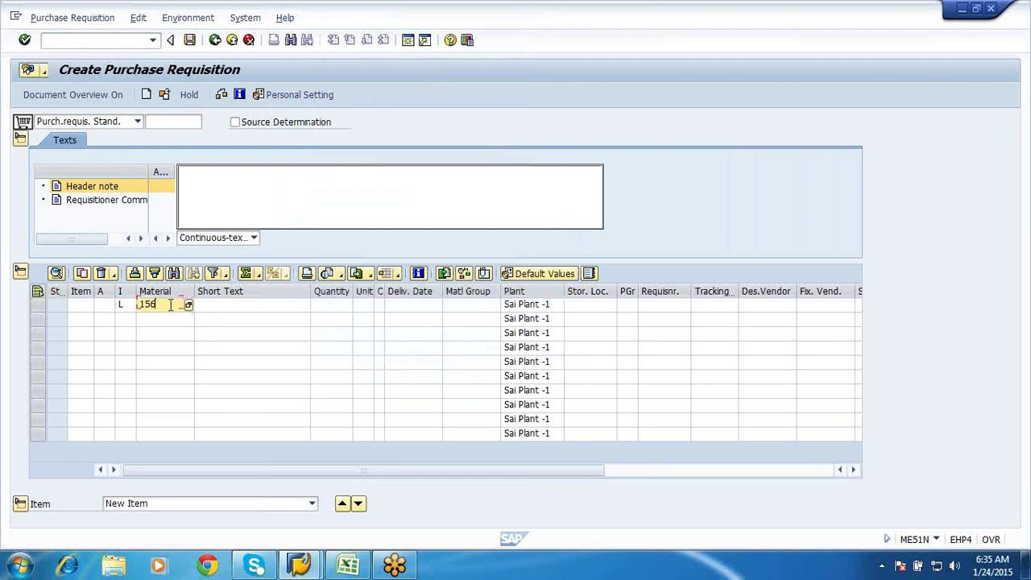
# Set the requisition item's quantity to 1, its unit to EA and its material group to Fasteners.
pyautogui.click(326, 305)
pyautogui.write('1')
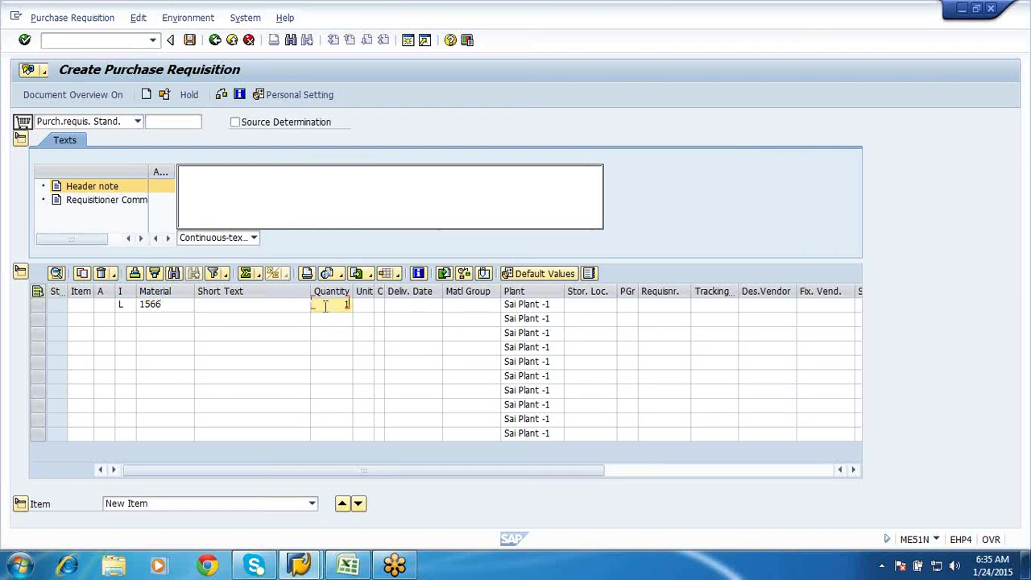
pyautogui.click(360, 306)
pyautogui.click(483, 306)
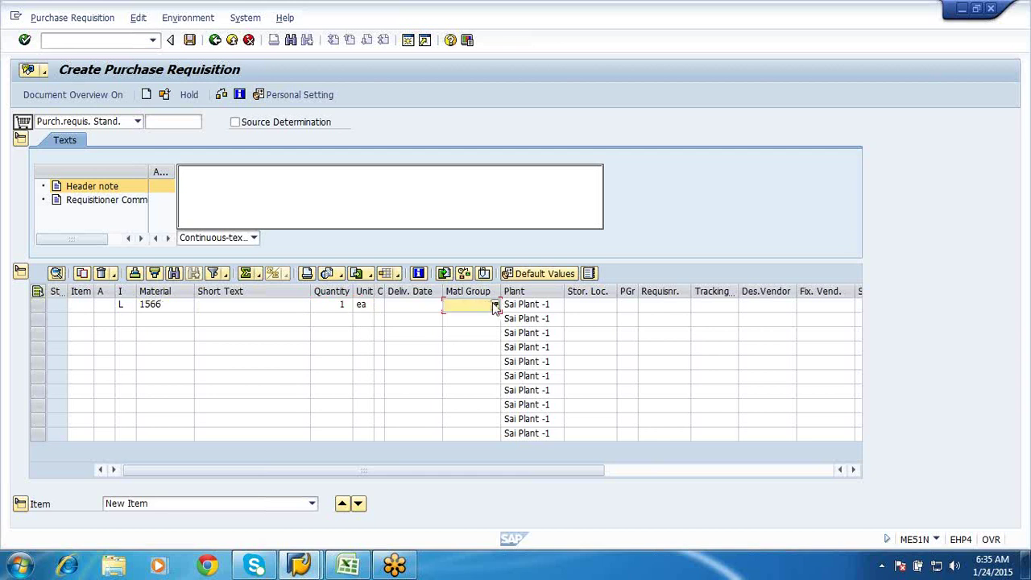
pyautogui.click(496, 306)
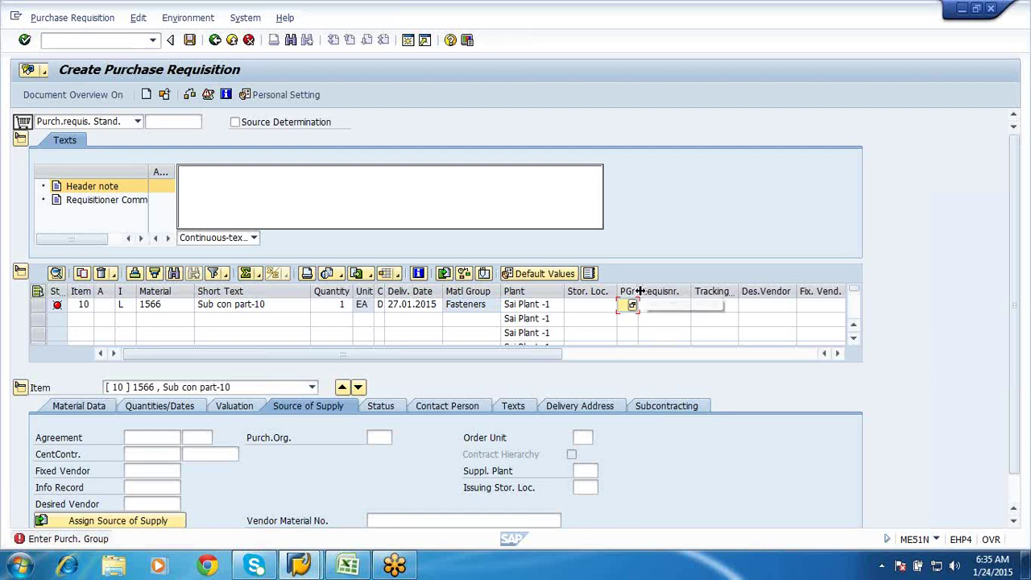
# Widen the purchasing group column, enter purchasing group 000 for the item, and check the purchase requisition.
pyautogui.moveTo(639, 292); pyautogui.dragTo(766, 318)
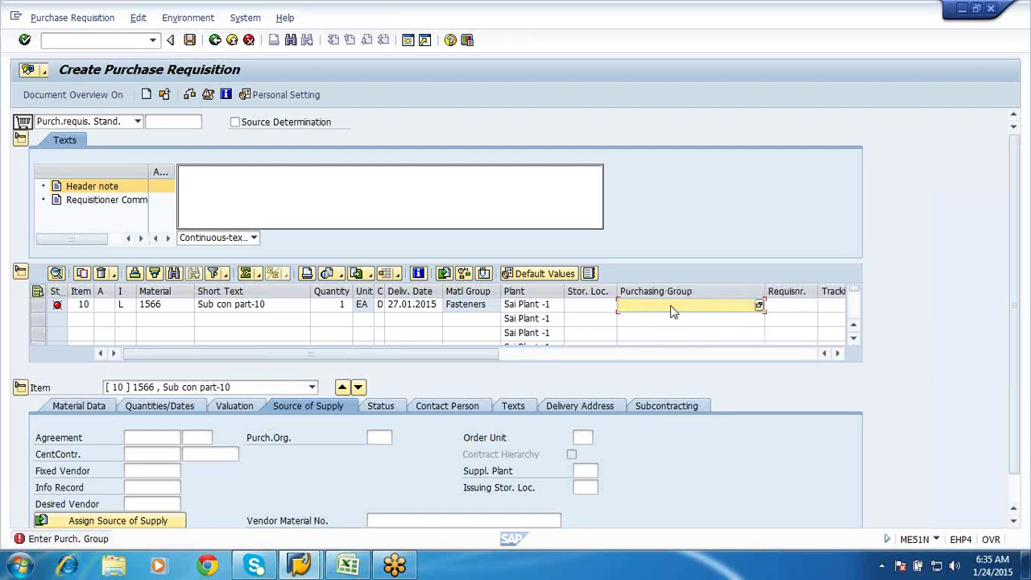
pyautogui.click(670, 305)
pyautogui.write('000')
pyautogui.press('Return')
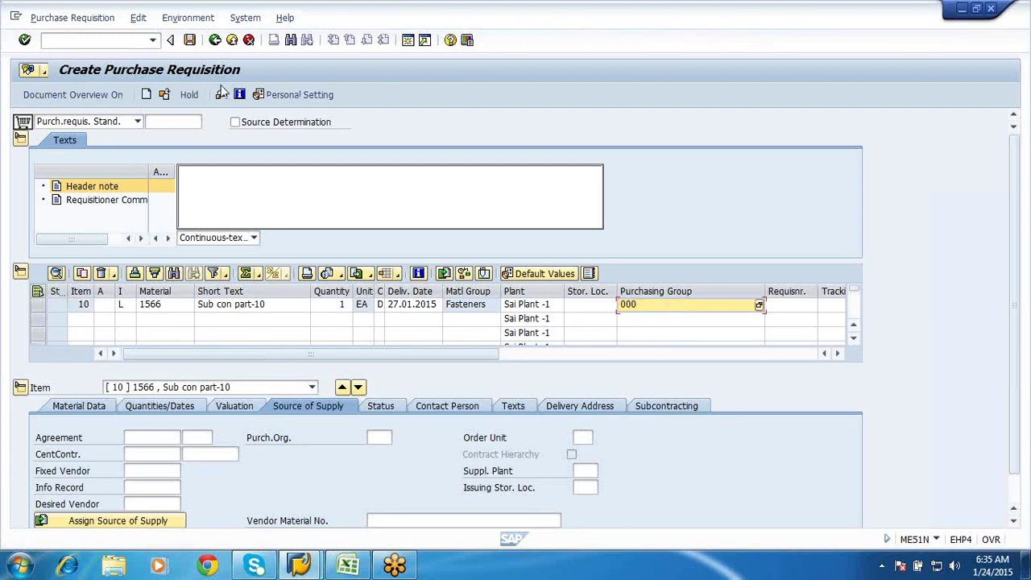
pyautogui.click(222, 95)
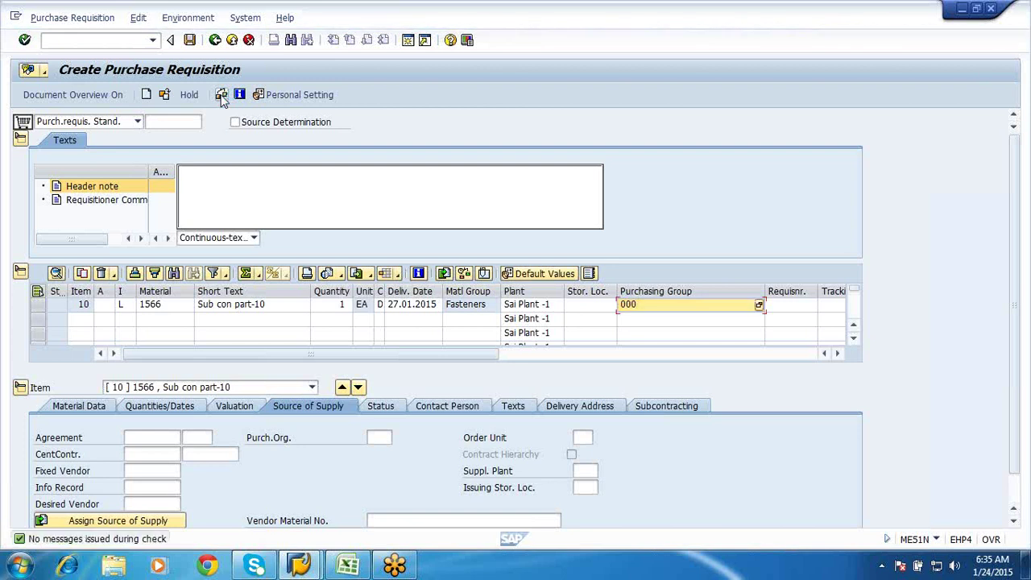
# Save the purchase requisition, leave it and start transaction ME21N for creating a purchase order.
pyautogui.click(189, 42)
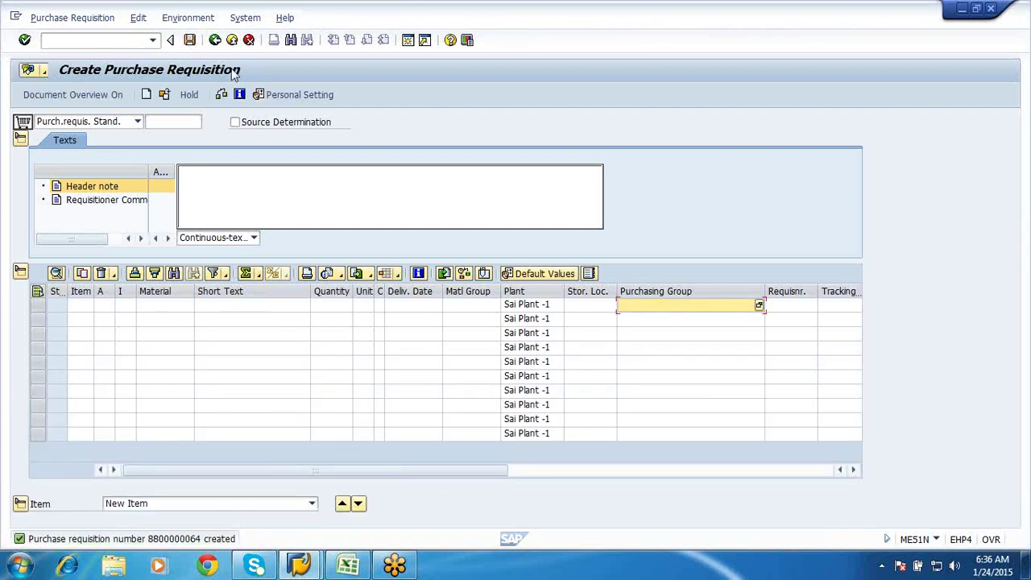
pyautogui.click(232, 41)
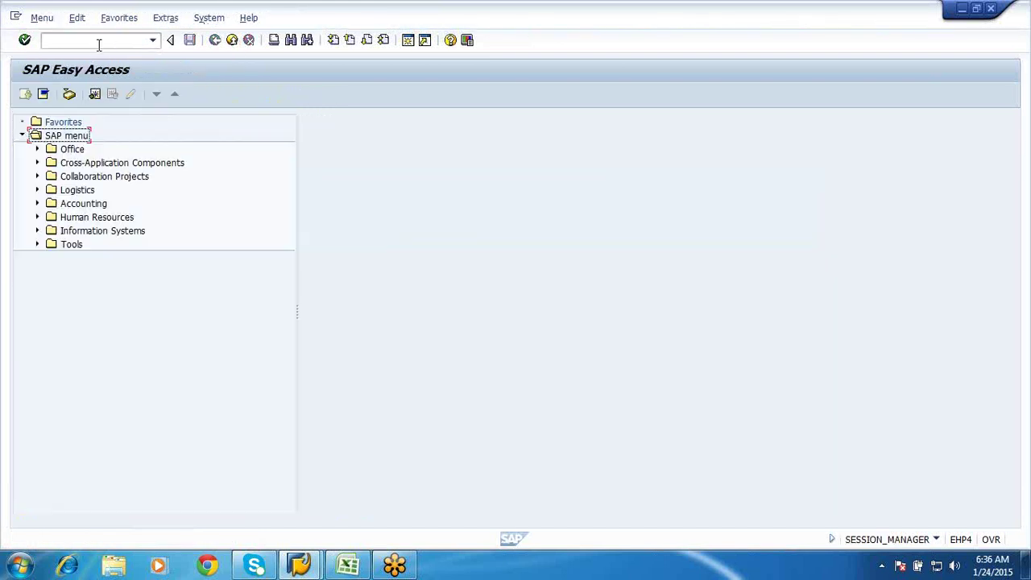
pyautogui.click(99, 42)
pyautogui.write('me21n')
pyautogui.press('Return')
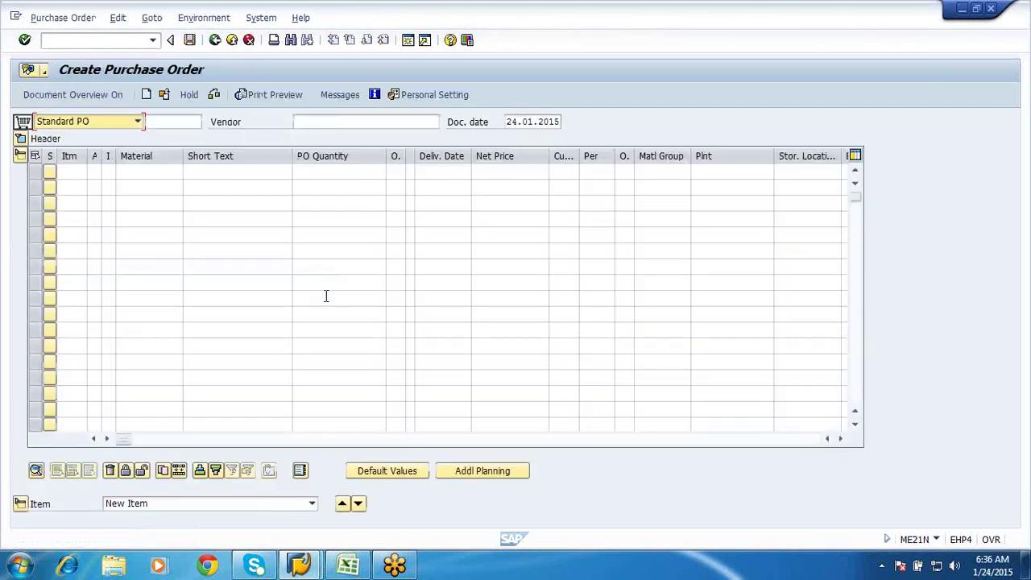
# Reference item 10 of the newly saved purchase requisition in the first purchase order line.
pyautogui.click(442, 439)
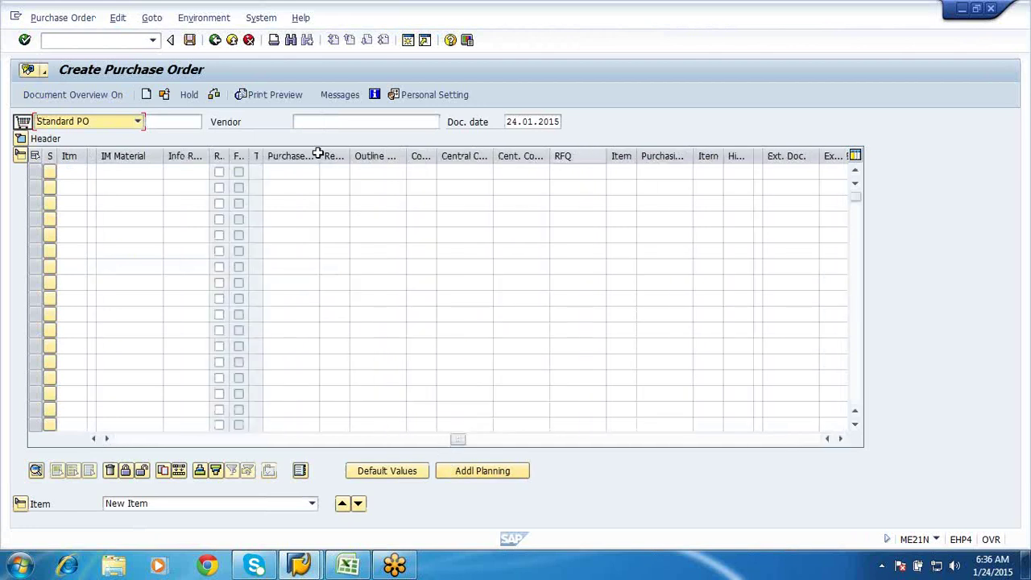
pyautogui.click(292, 174)
pyautogui.write('8800000064')
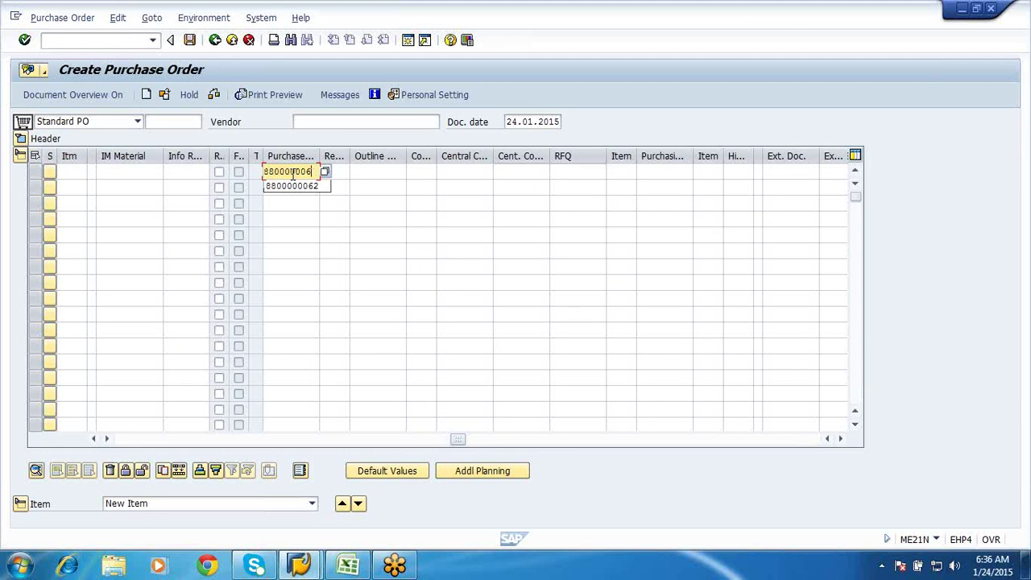
pyautogui.click(340, 172)
pyautogui.press('Return')
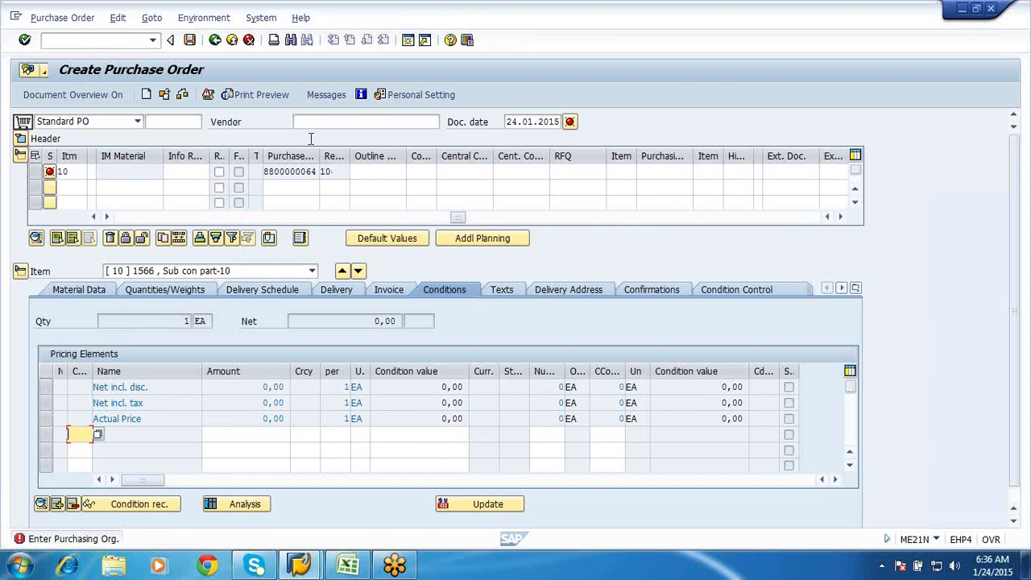
# Assign the vendor Alpha Vendors Ltd to the order and set the purchasing organization to SFPO in the header's organizational data.
pyautogui.click(306, 125)
pyautogui.click(309, 140)
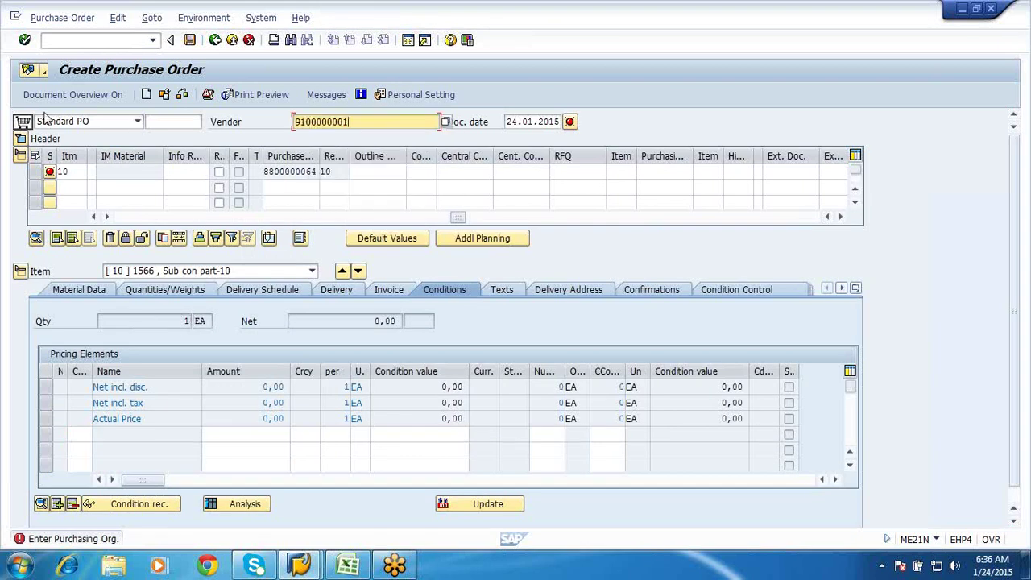
pyautogui.click(20, 139)
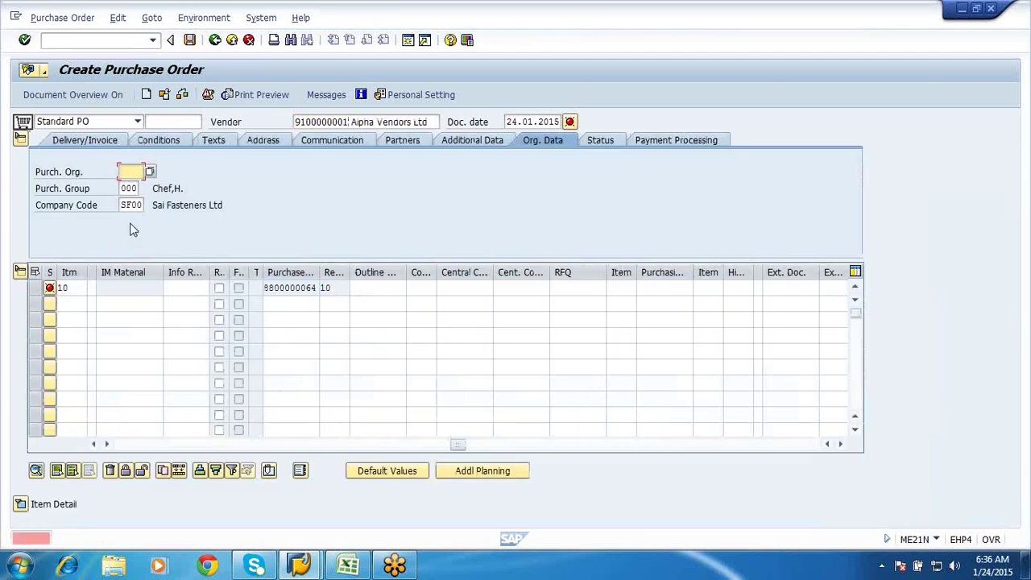
pyautogui.click(130, 171)
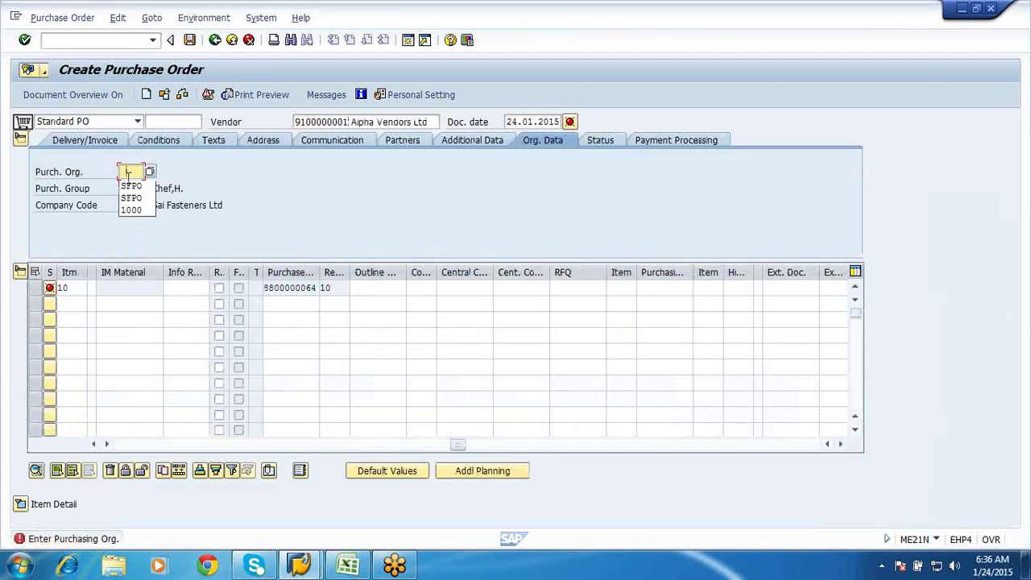
pyautogui.click(130, 182)
pyautogui.press('Return')
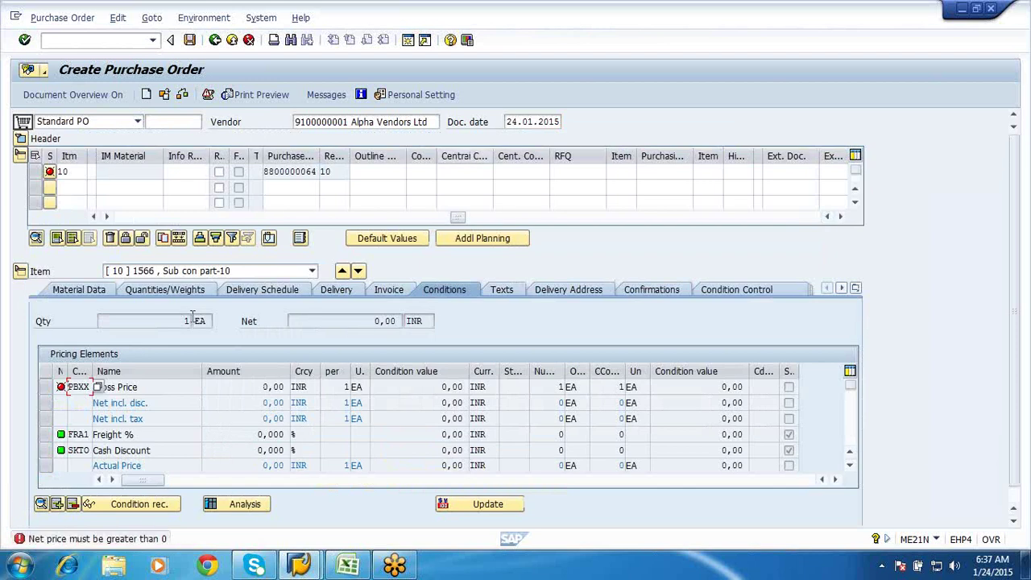
# Set the net price of the Sub con part-10 item to 10 INR and show its material data.
pyautogui.click(103, 218)
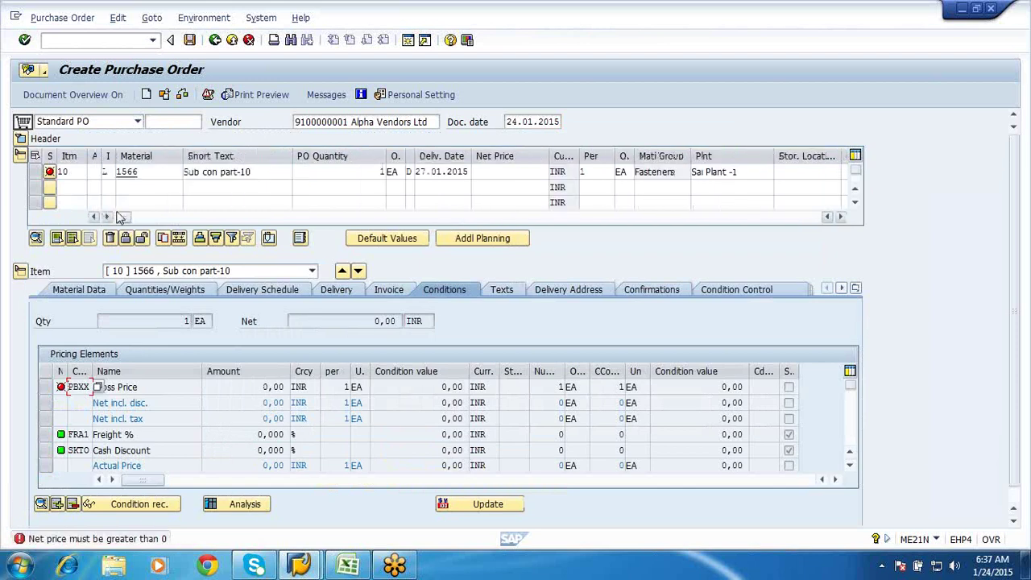
pyautogui.click(508, 171)
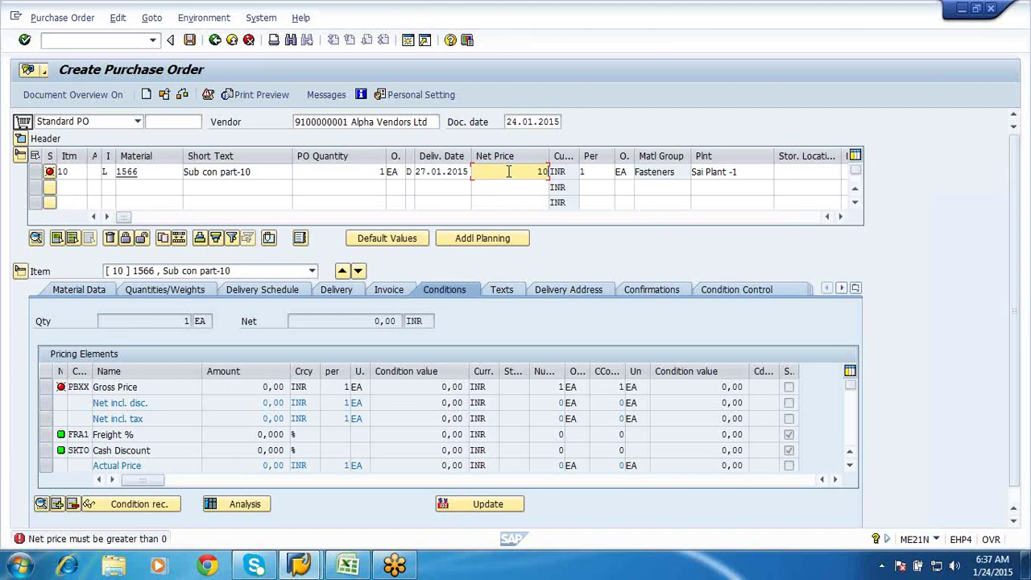
pyautogui.click(98, 291)
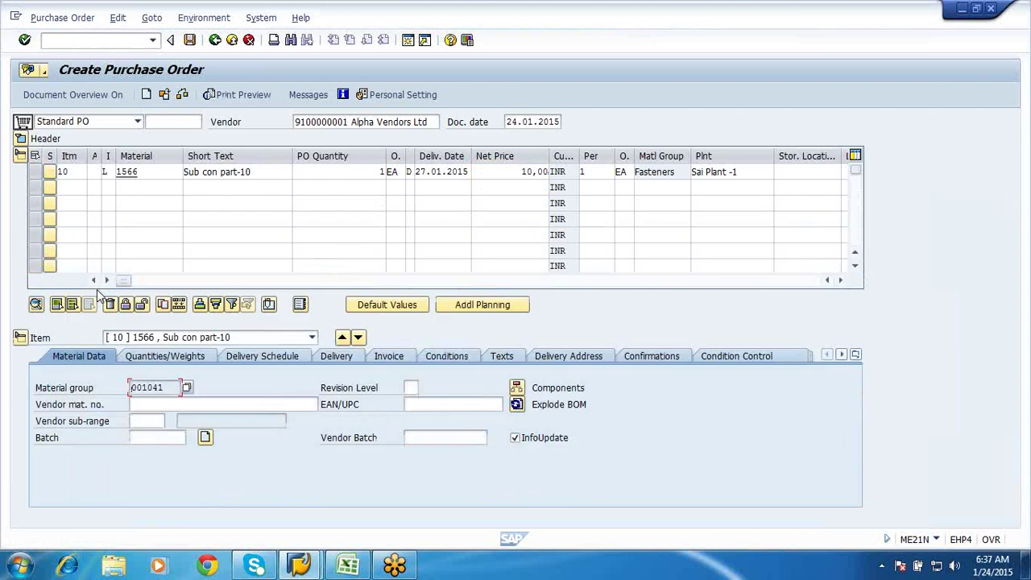
# Review the subcontracting components of the Sub con part-10 order item and return to the purchase order.
pyautogui.click(517, 390)
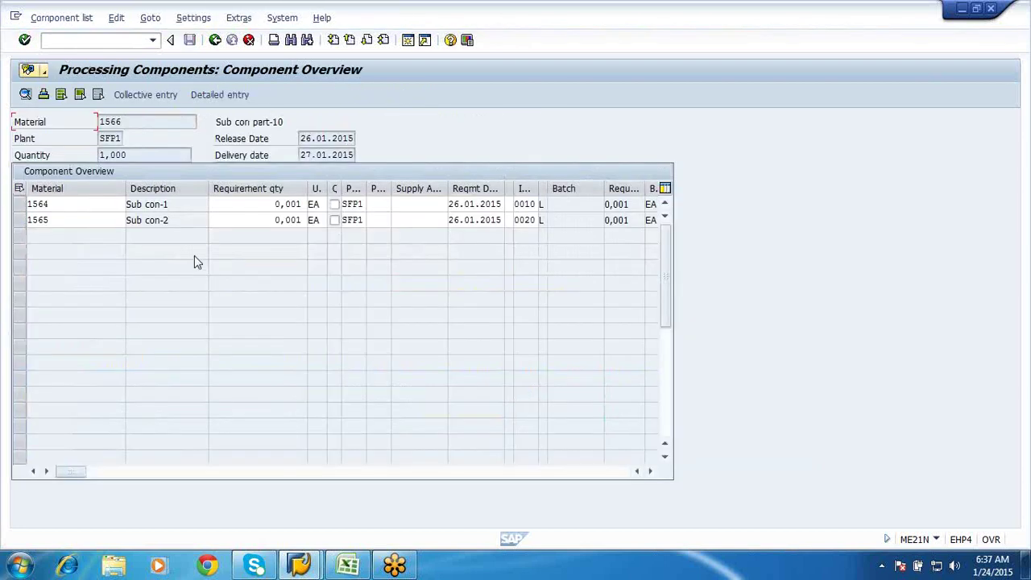
pyautogui.click(135, 124)
pyautogui.click(216, 42)
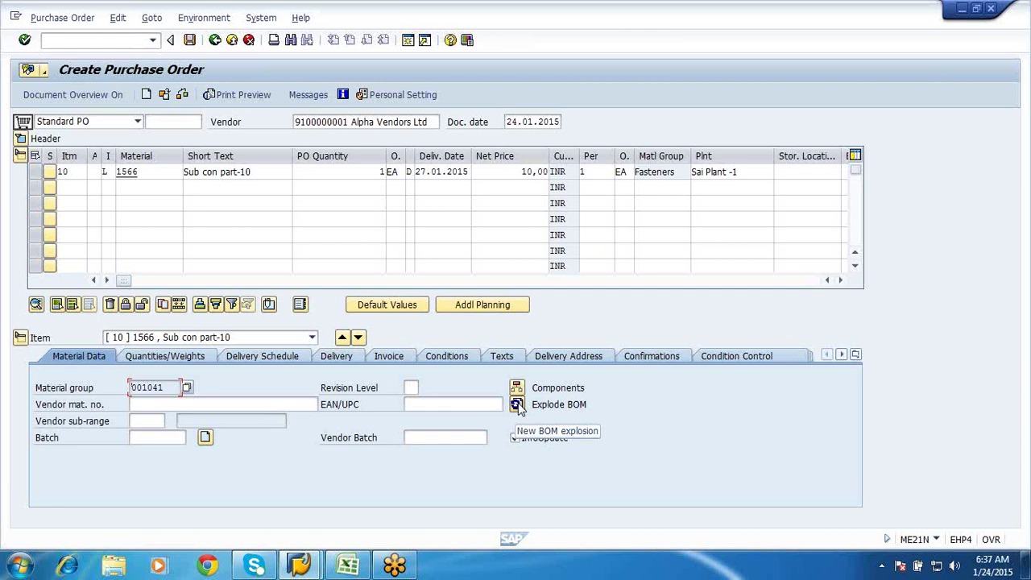
# Run a new BOM explosion for the order item and set the requirement quantity of component Sub con-1 to 1.
pyautogui.click(517, 405)
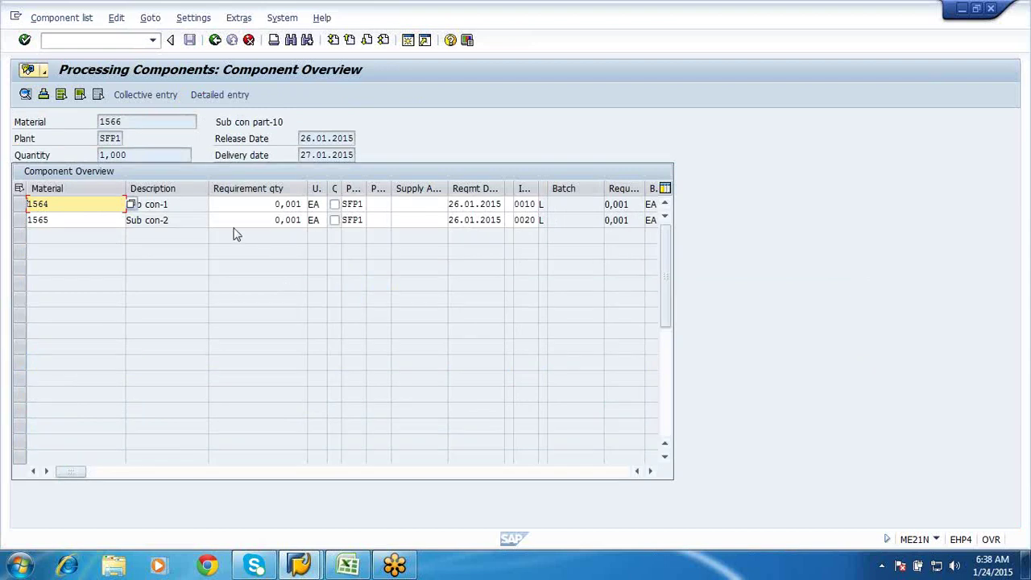
pyautogui.click(272, 208)
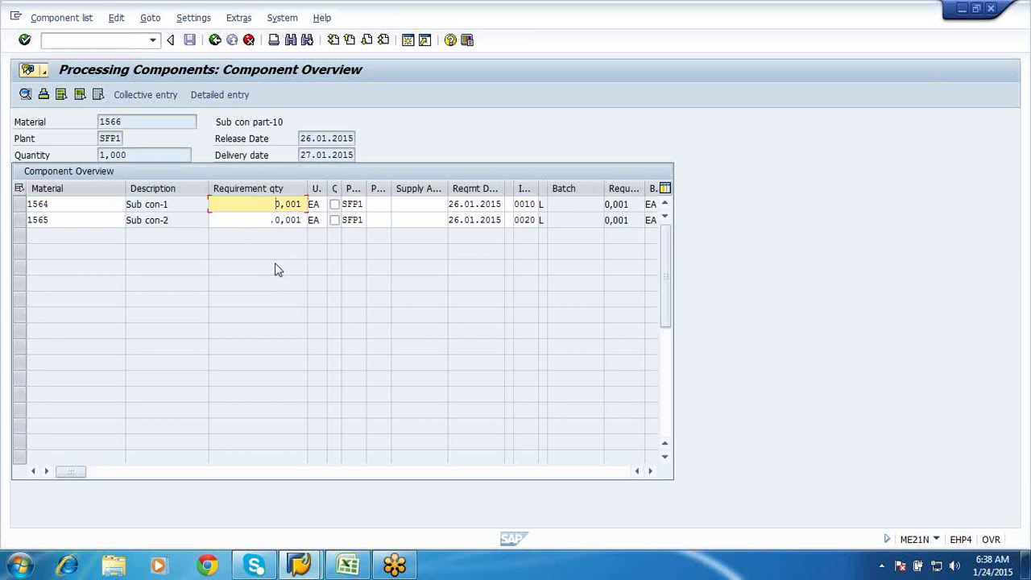
pyautogui.press('Delete')
pyautogui.press('Delete')
pyautogui.press('Delete')
pyautogui.press('Delete')
pyautogui.press('Delete')
pyautogui.write('1')
# Set the requirement quantity of component Sub con-2 to 1 and confirm the component quantities.
pyautogui.click(269, 221)
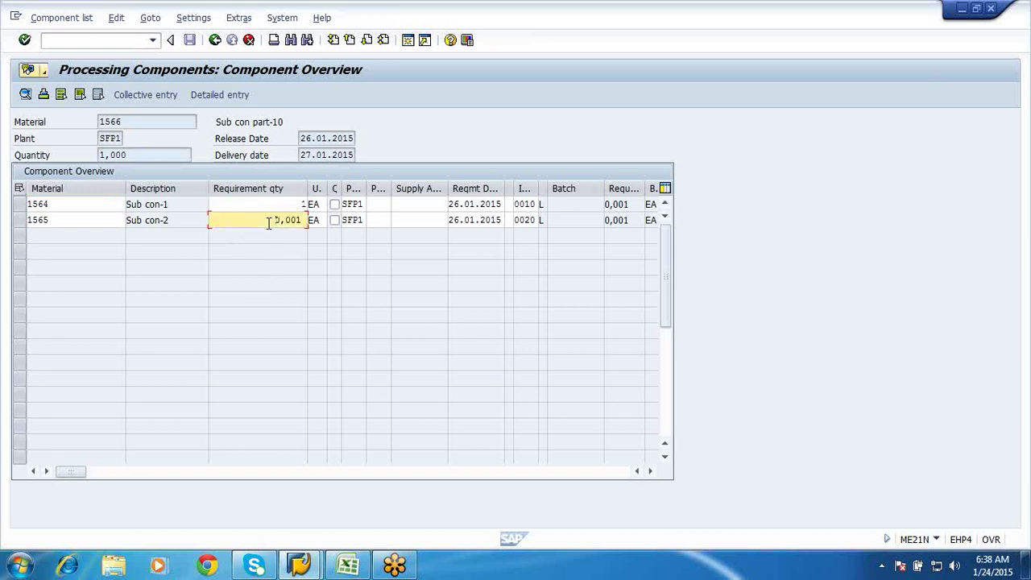
pyautogui.press('Delete')
pyautogui.press('Delete')
pyautogui.press('Delete')
pyautogui.press('Delete')
pyautogui.press('Delete')
pyautogui.write('1')
pyautogui.press('Return')
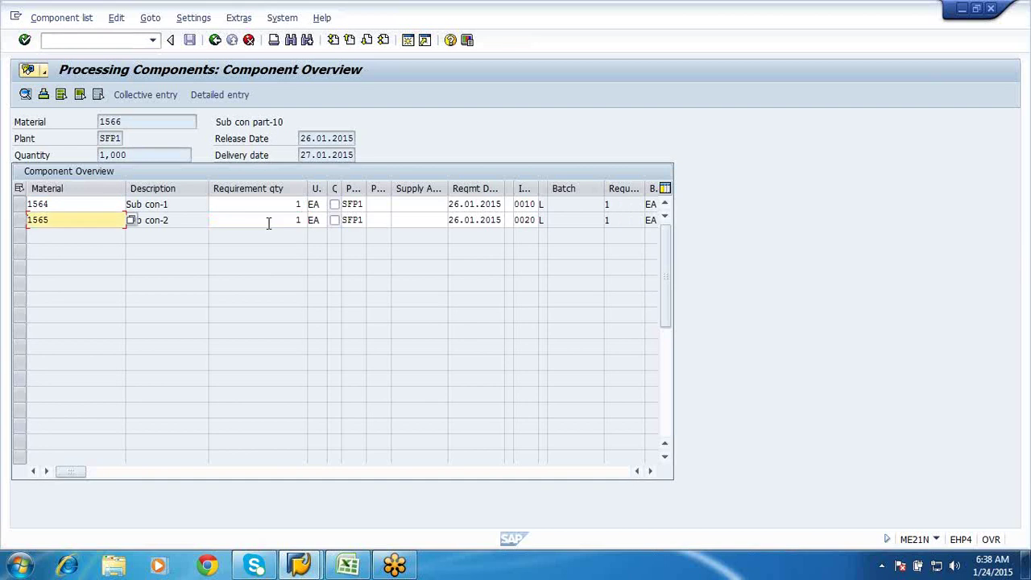
# Return from the component overview to the purchase order, check it and save it.
pyautogui.click(215, 39)
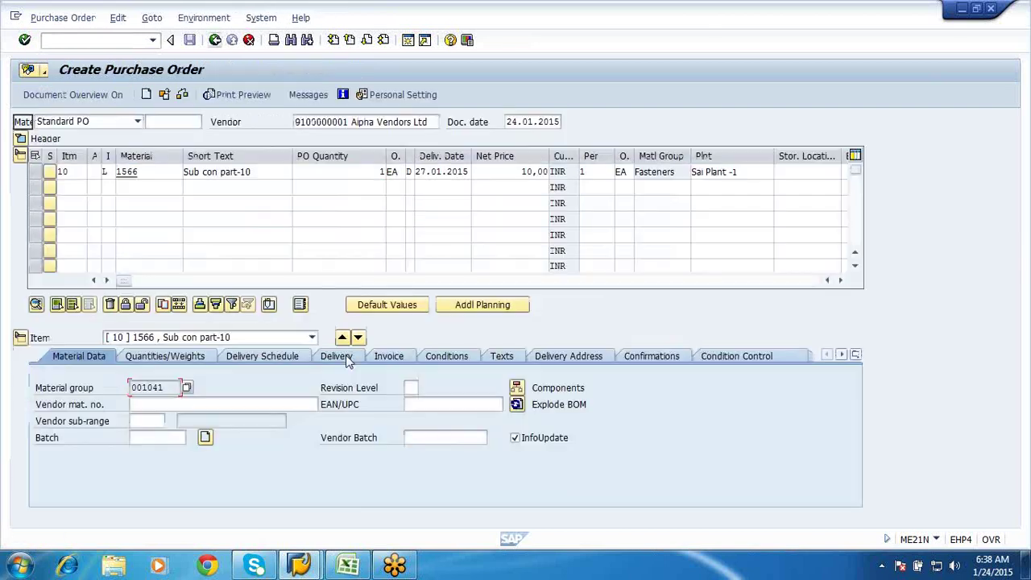
pyautogui.click(181, 95)
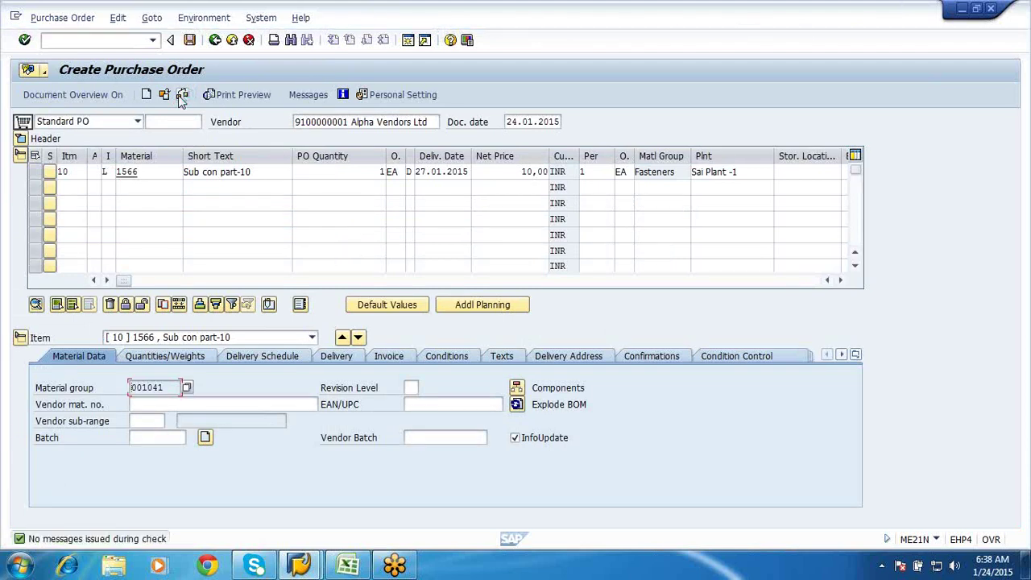
pyautogui.click(190, 41)
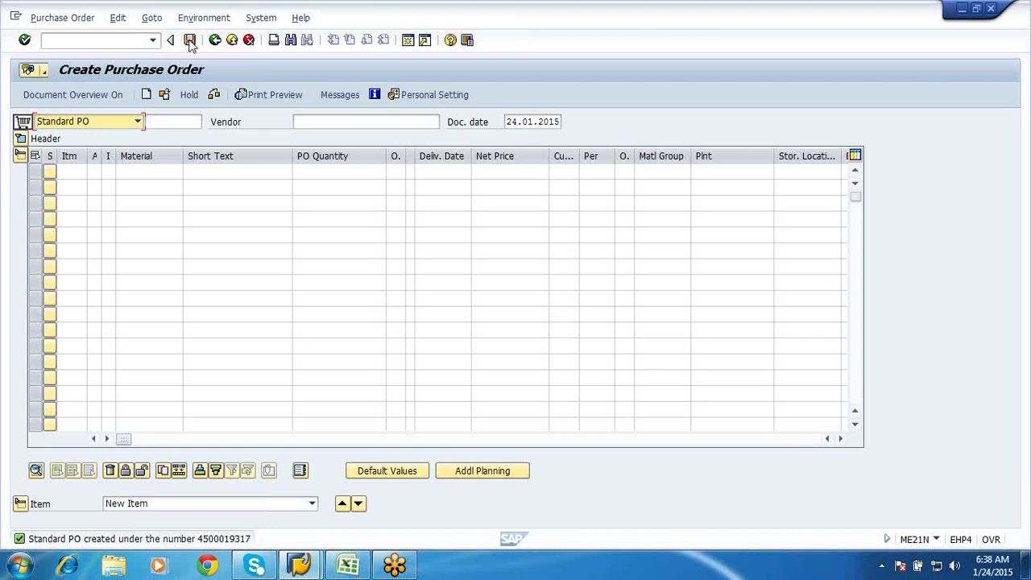
# Display the saved purchase order and inspect the components of its Sub con part-10 item.
pyautogui.click(166, 95)
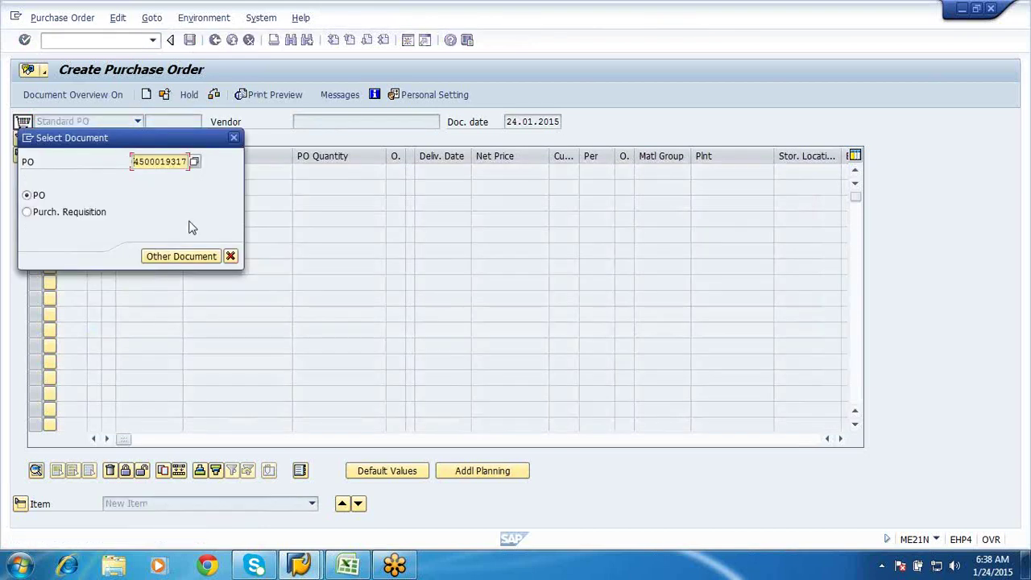
pyautogui.press('Return')
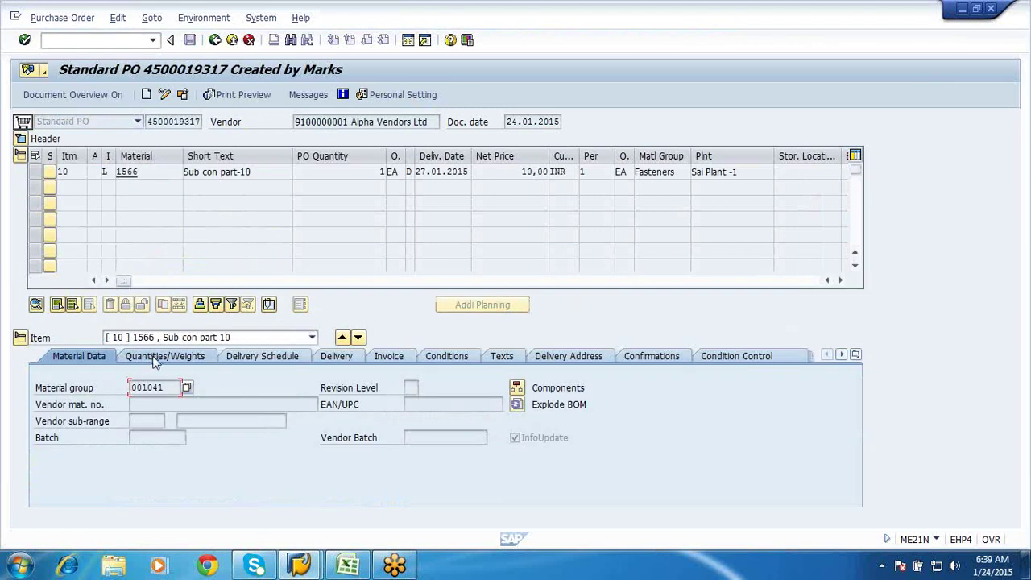
pyautogui.click(516, 388)
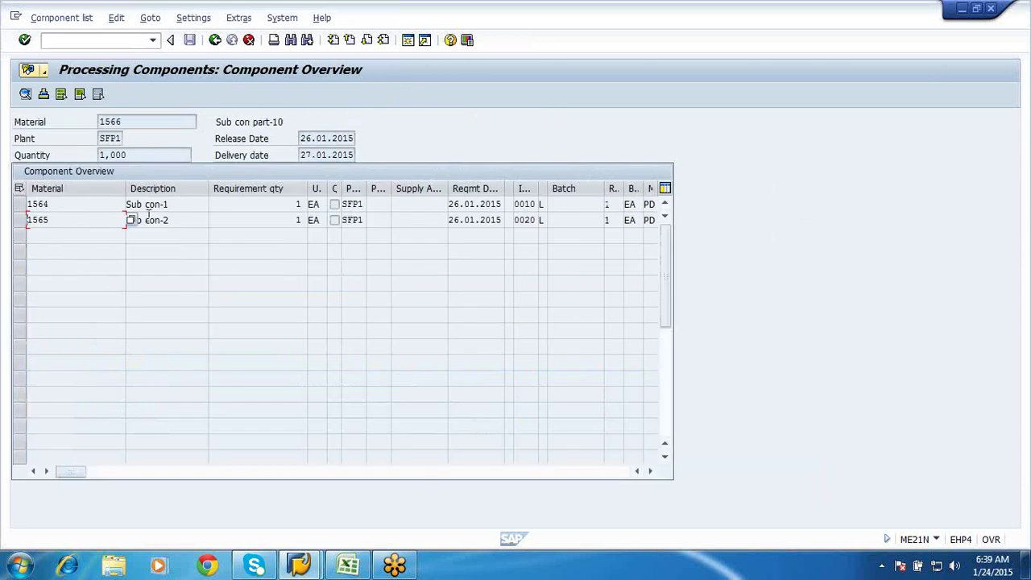
pyautogui.click(188, 220)
pyautogui.click(133, 122)
pyautogui.click(215, 40)
# Leave the purchase order and start transaction MB1B for entering a transfer posting.
pyautogui.click(215, 41)
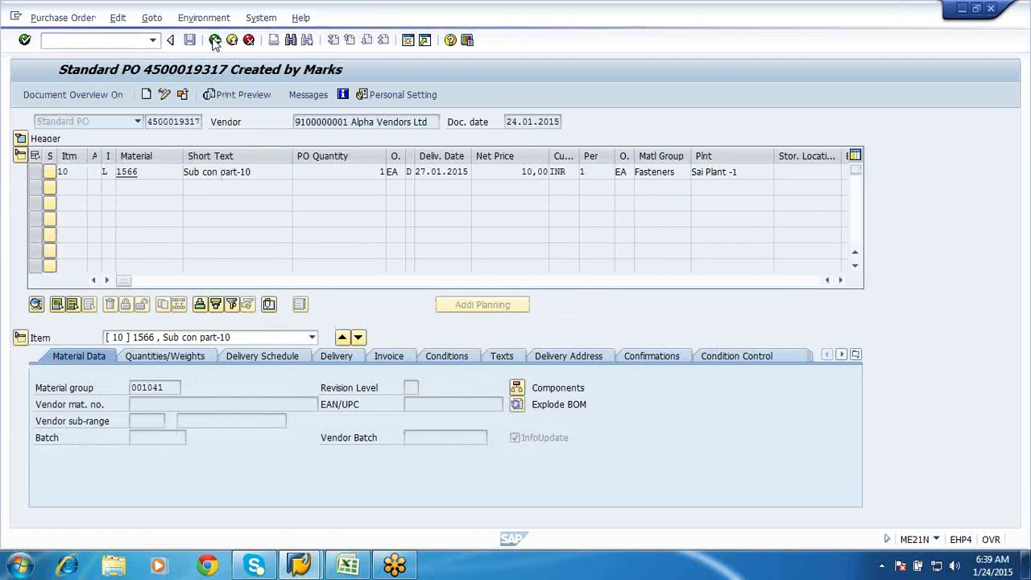
pyautogui.click(84, 39)
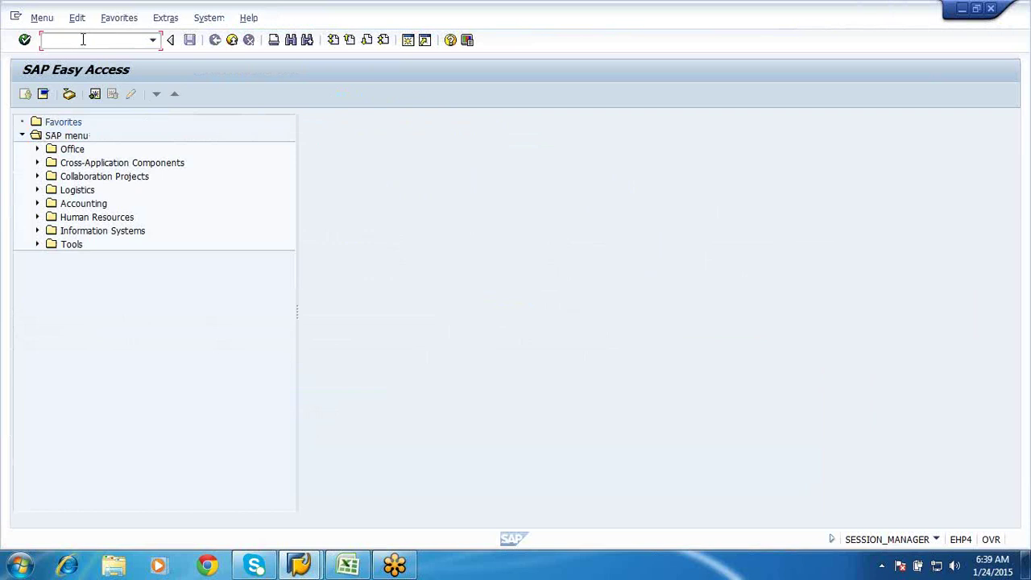
pyautogui.write('mb1b')
pyautogui.press('Return')
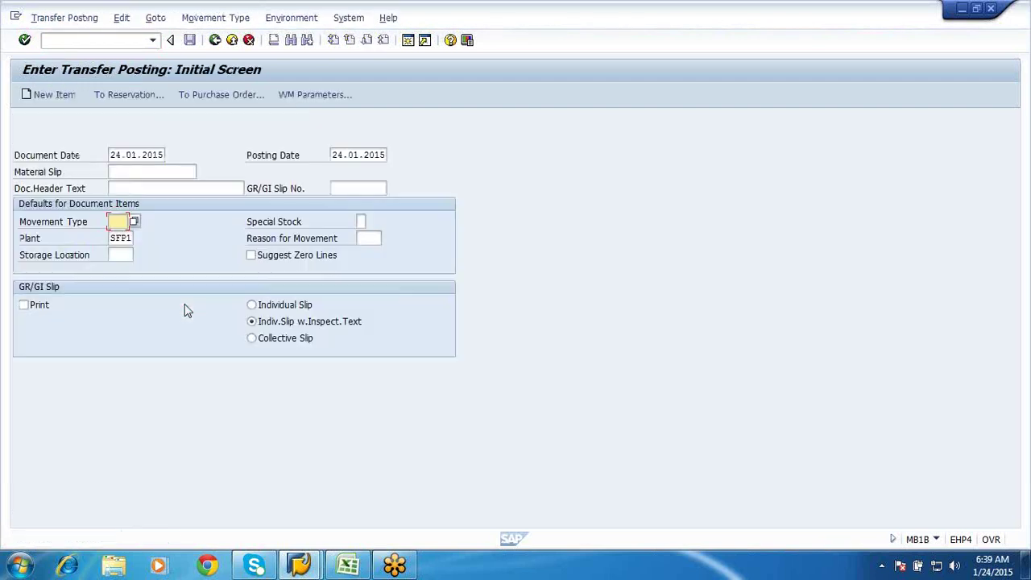
# Choose movement type 541, transfer posting to stock with subcontractor from unrestricted-use stock, from the list of possible values.
pyautogui.click(134, 221)
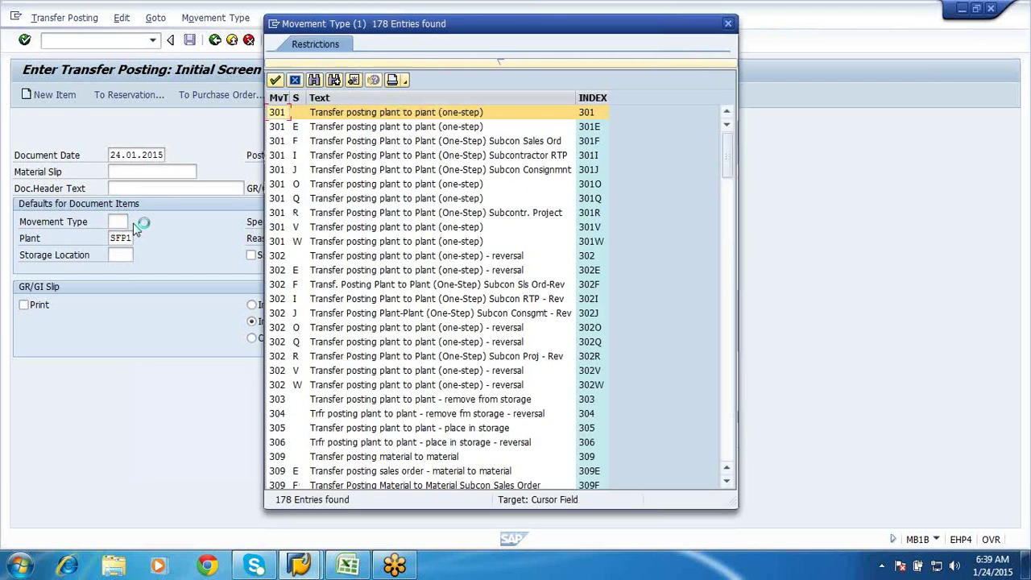
pyautogui.click(728, 342)
pyautogui.click(727, 357)
pyautogui.click(728, 357)
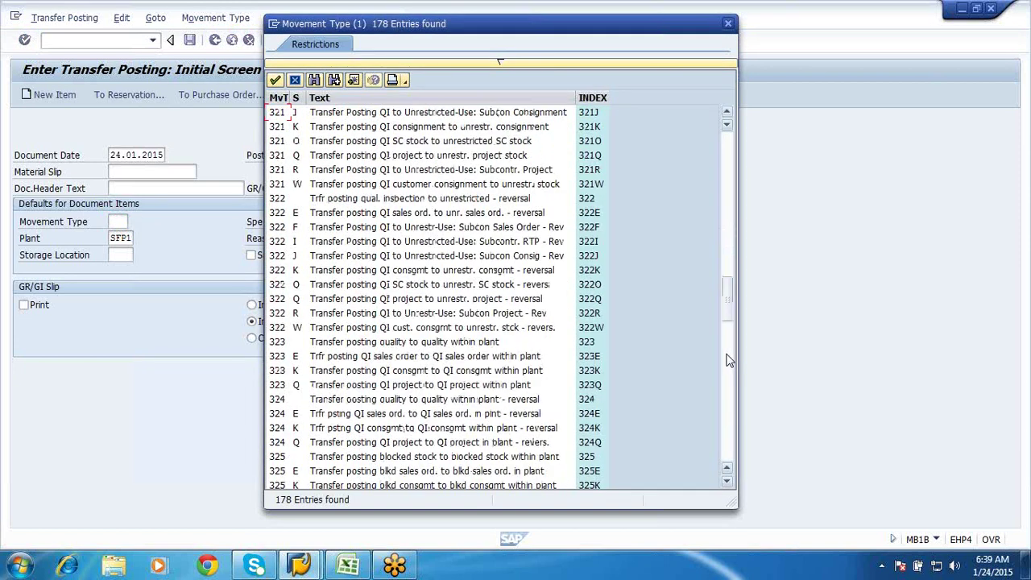
pyautogui.click(730, 378)
pyautogui.click(731, 404)
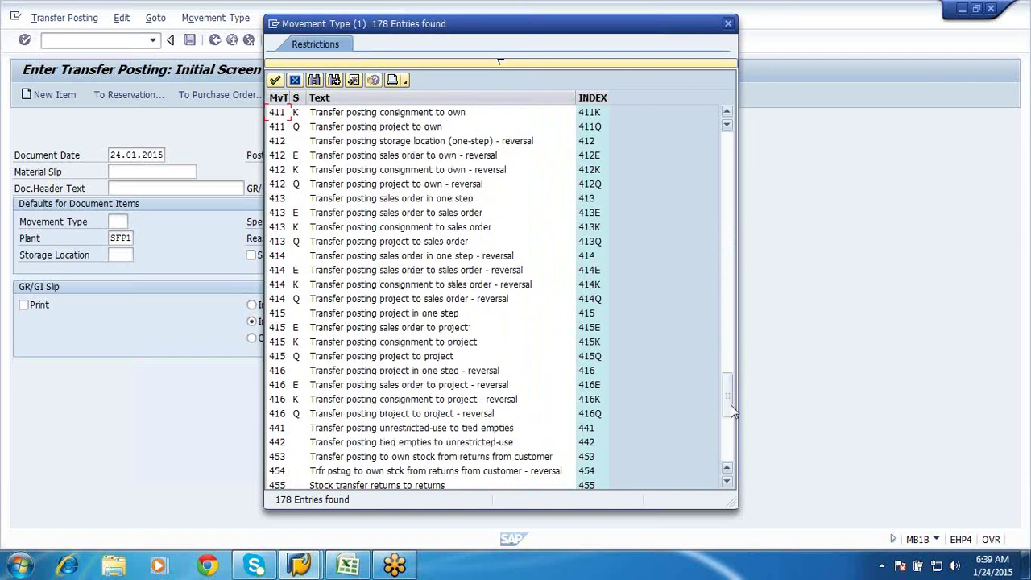
pyautogui.click(731, 422)
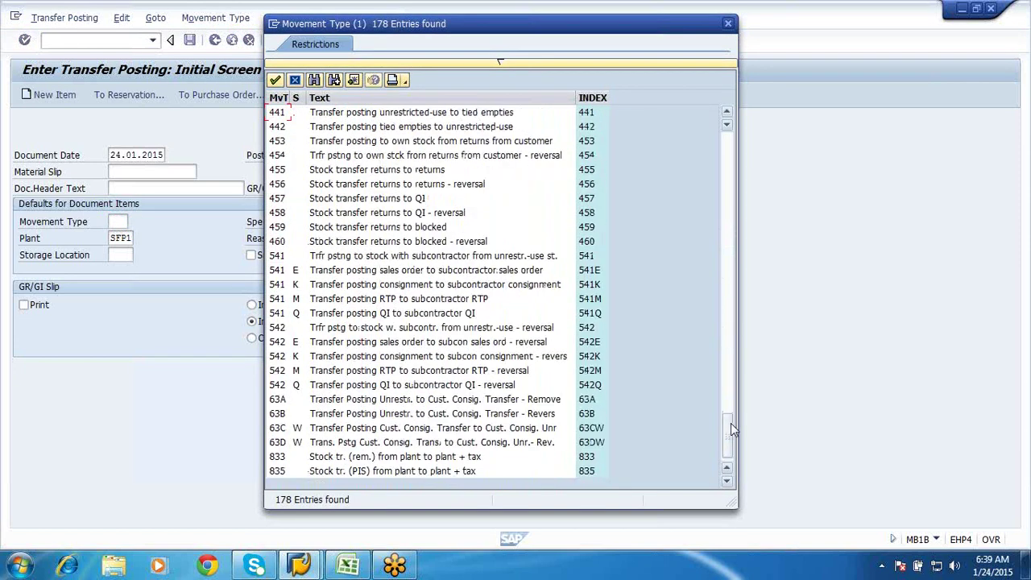
pyautogui.click(340, 257)
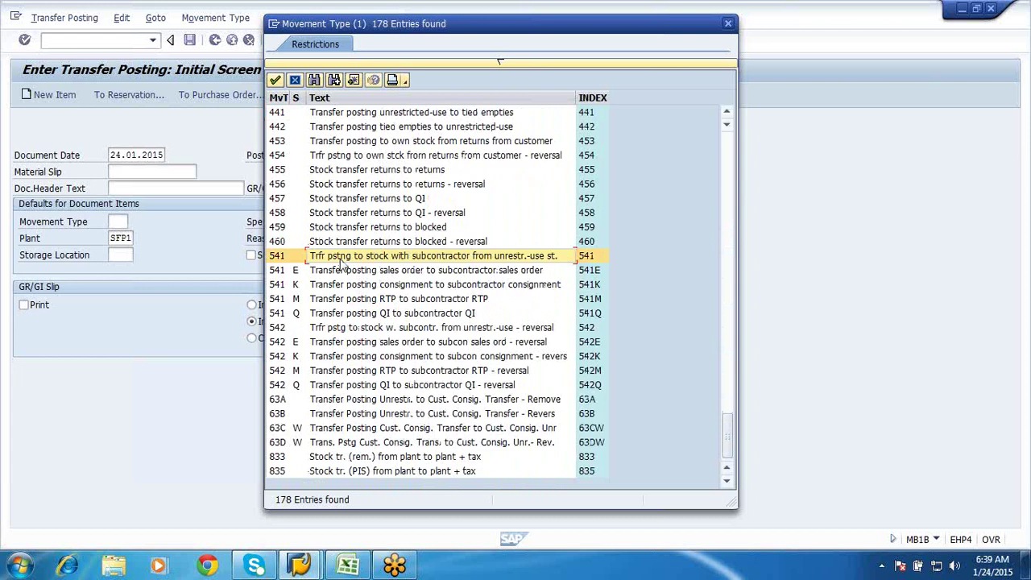
pyautogui.doubleClick(340, 258)
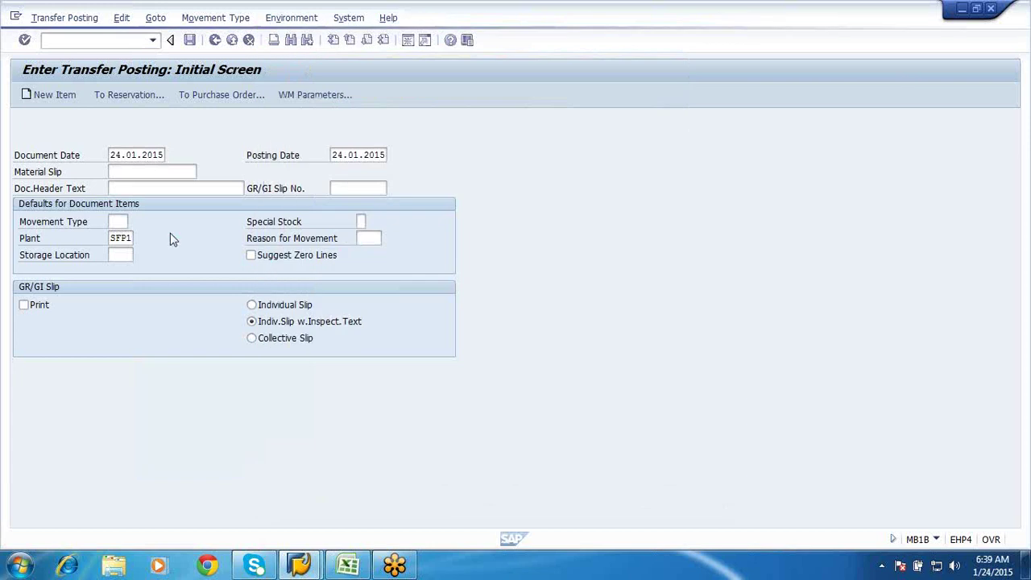
# Set the storage location to SFRM and continue to the item entry of the transfer posting.
pyautogui.click(123, 254)
pyautogui.click(123, 277)
pyautogui.press('Return')
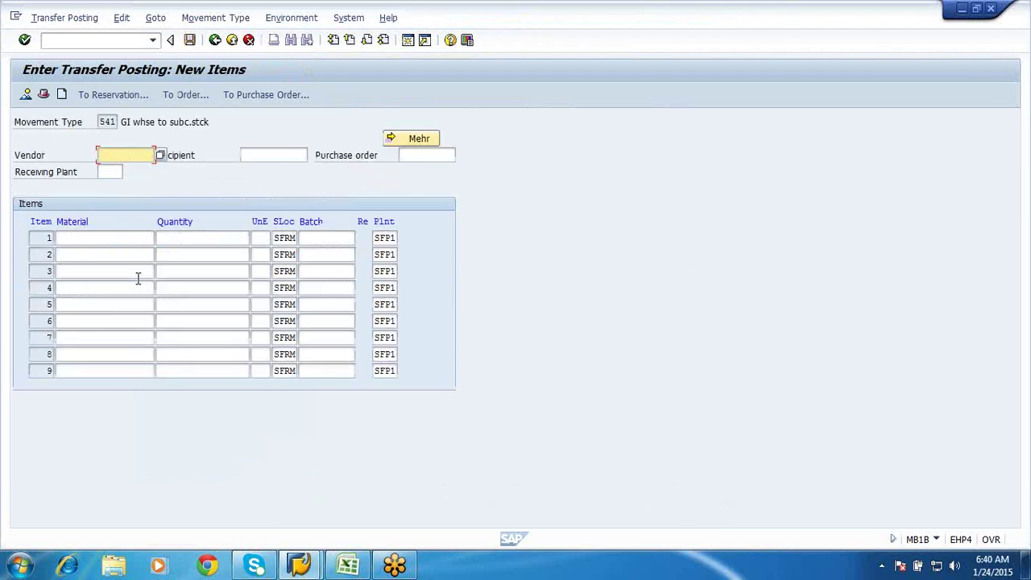
# Enter the subcontractor's vendor number and list materials 1564 and 1565 as the first two transfer posting items.
pyautogui.click(126, 154)
pyautogui.click(126, 170)
pyautogui.click(96, 238)
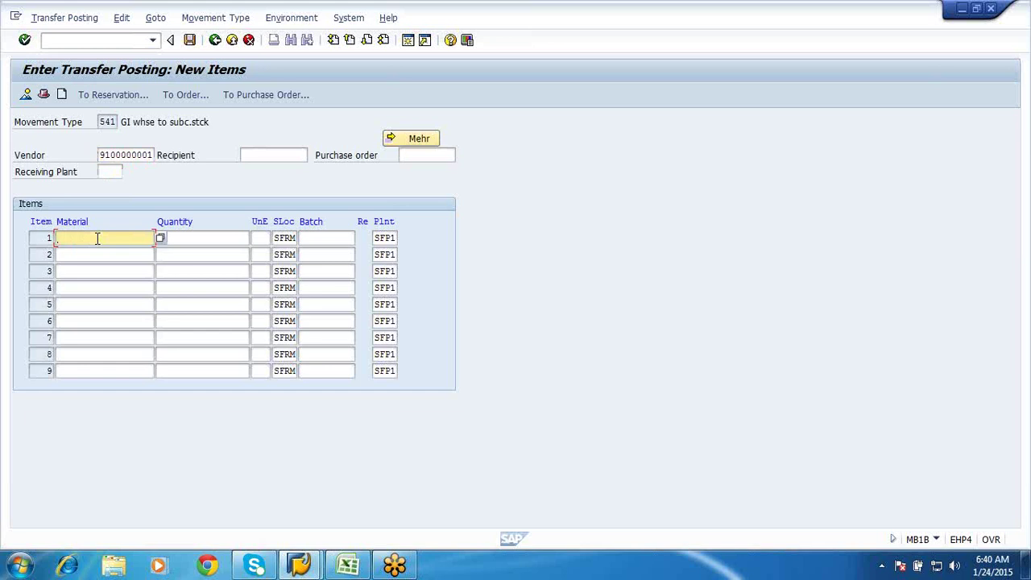
pyautogui.write('1564')
pyautogui.click(90, 255)
pyautogui.write('1565')
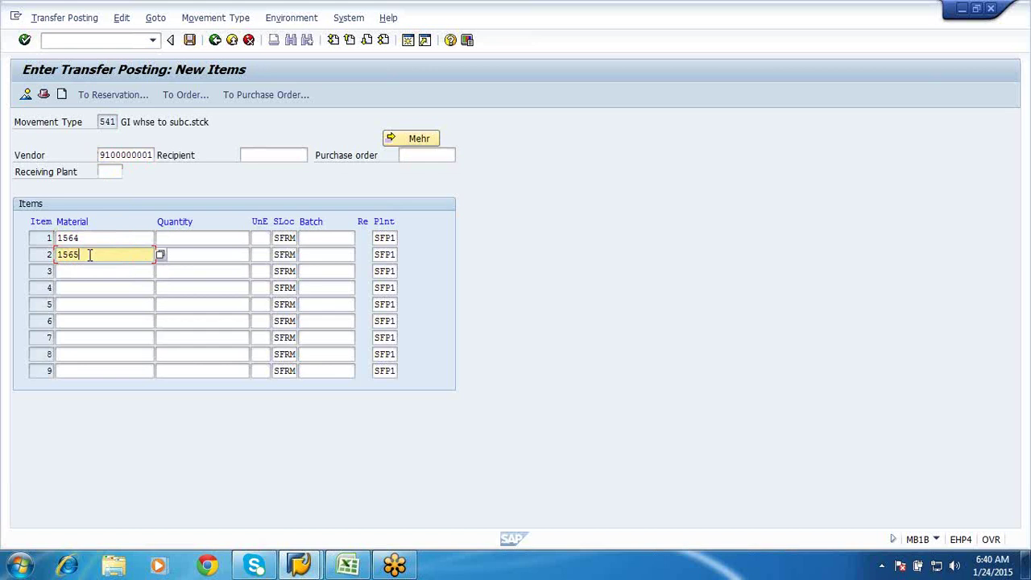
# Set the quantity of both transfer items to 1 and try to continue with the posting.
pyautogui.click(164, 239)
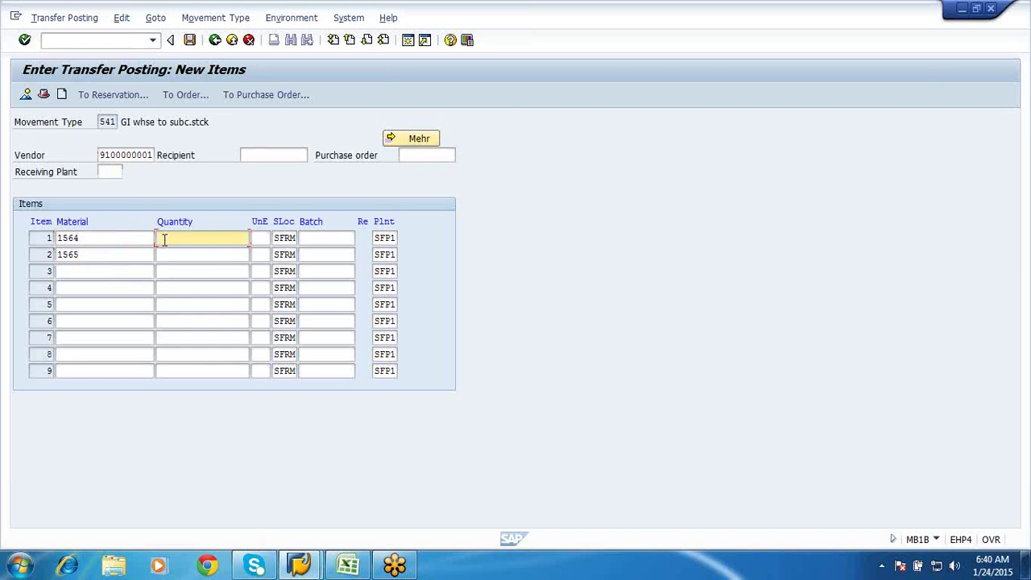
pyautogui.write('1')
pyautogui.click(170, 254)
pyautogui.write('1')
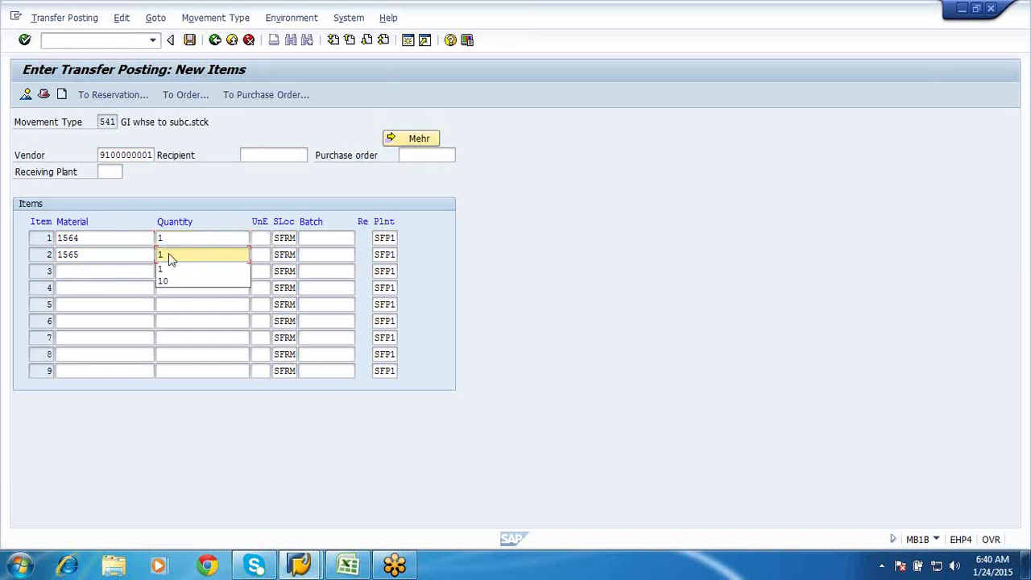
pyautogui.press('Return')
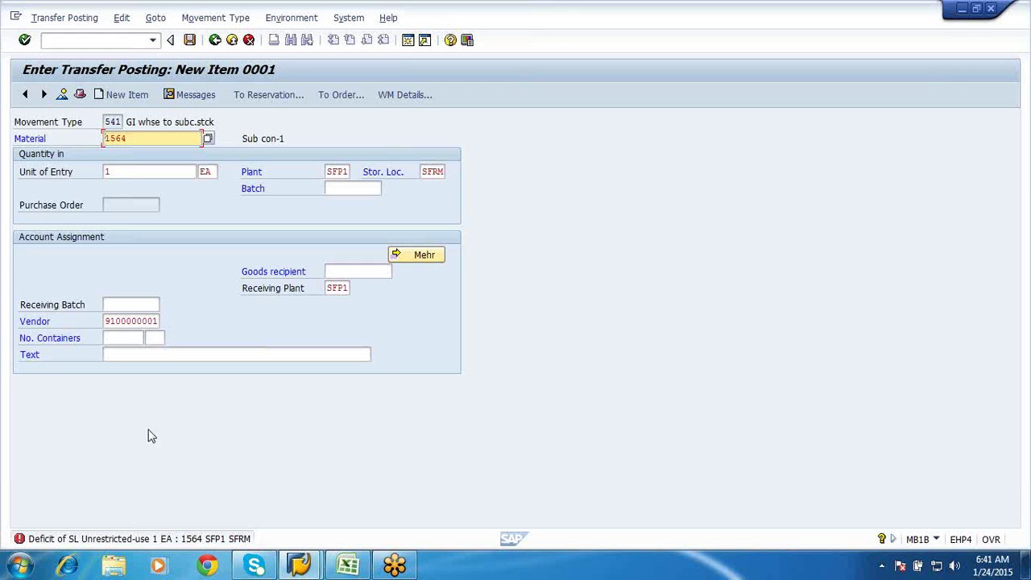
# Abandon the unsaved transfer posting and return to the SAP Easy Access screen.
pyautogui.click(231, 41)
pyautogui.click(266, 278)
pyautogui.click(72, 41)
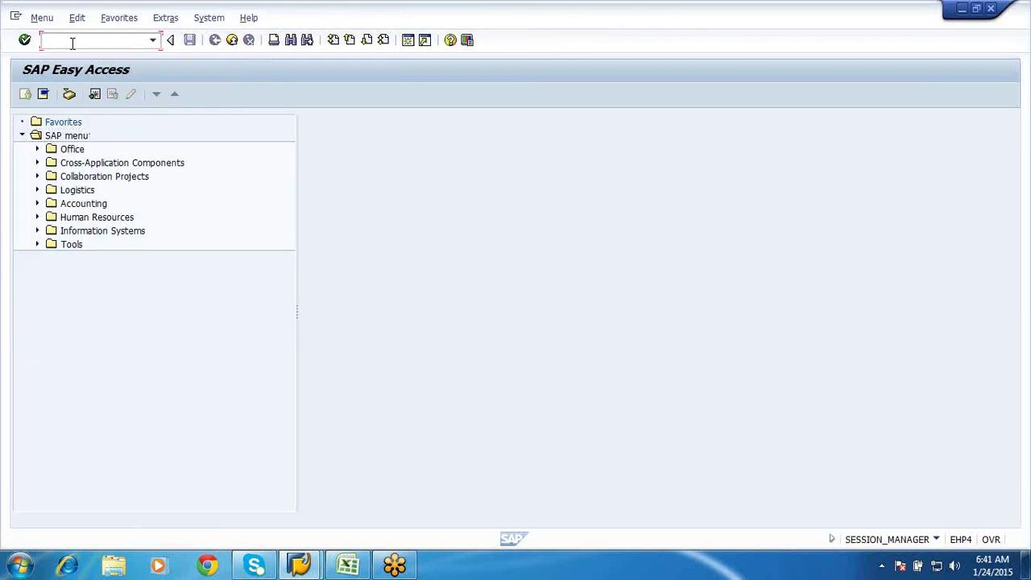
# Switch to the P2P Syllabus workbook in Excel and note "production order" in cell E145 of Sheet11.
pyautogui.click(350, 565)
pyautogui.click(90, 419)
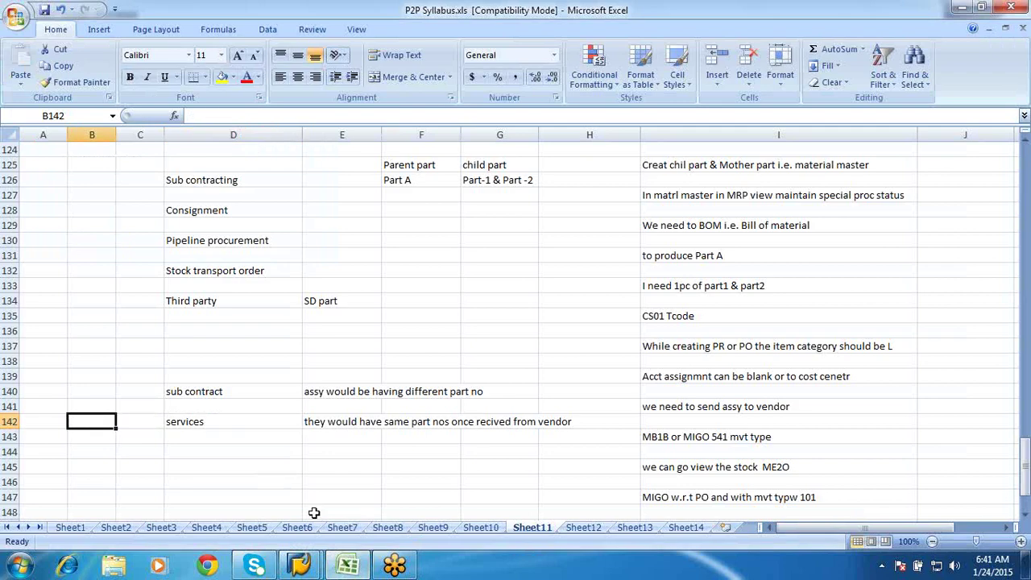
pyautogui.click(334, 468)
pyautogui.write('prod')
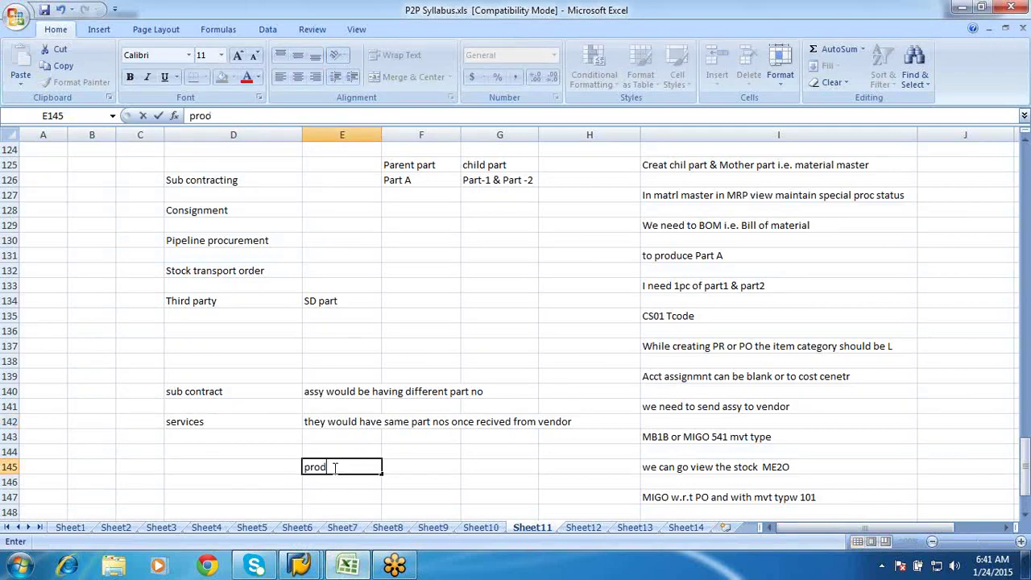
pyautogui.write('uction order')
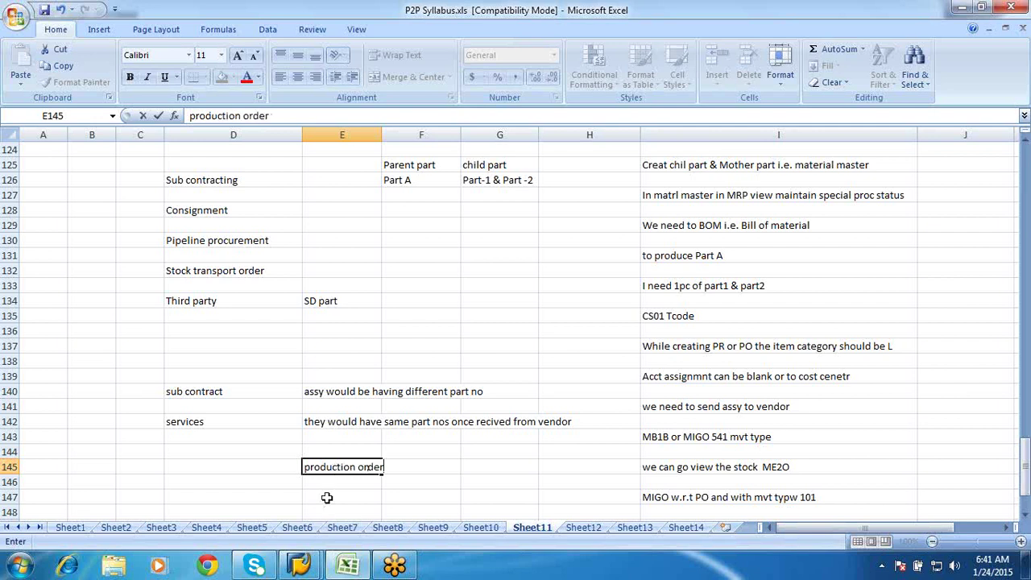
# Add the note "561 mvt ype" in cell E147, below the production order note on Sheet11.
pyautogui.click(327, 493)
pyautogui.write('561')
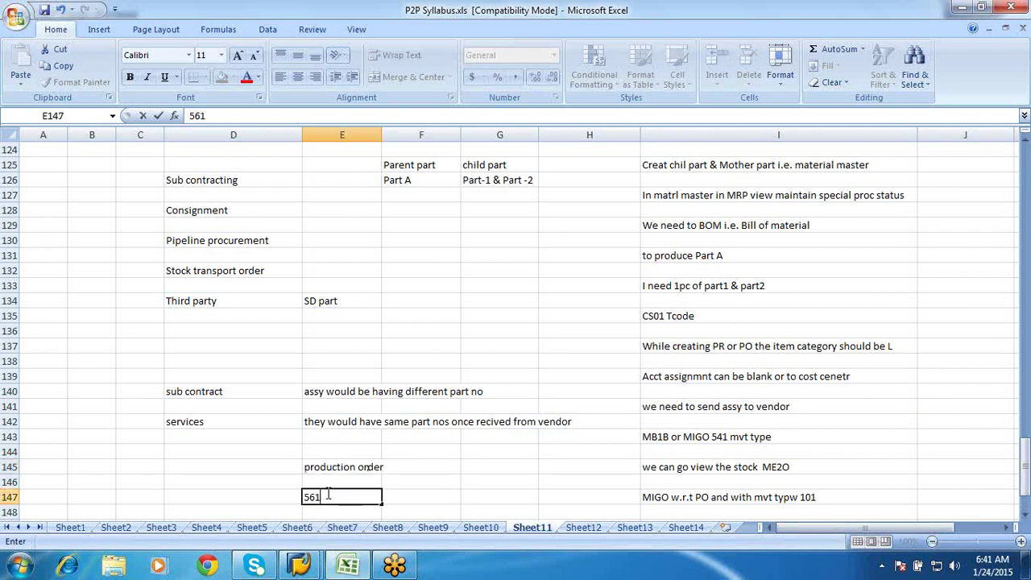
pyautogui.write(' mvt ype')
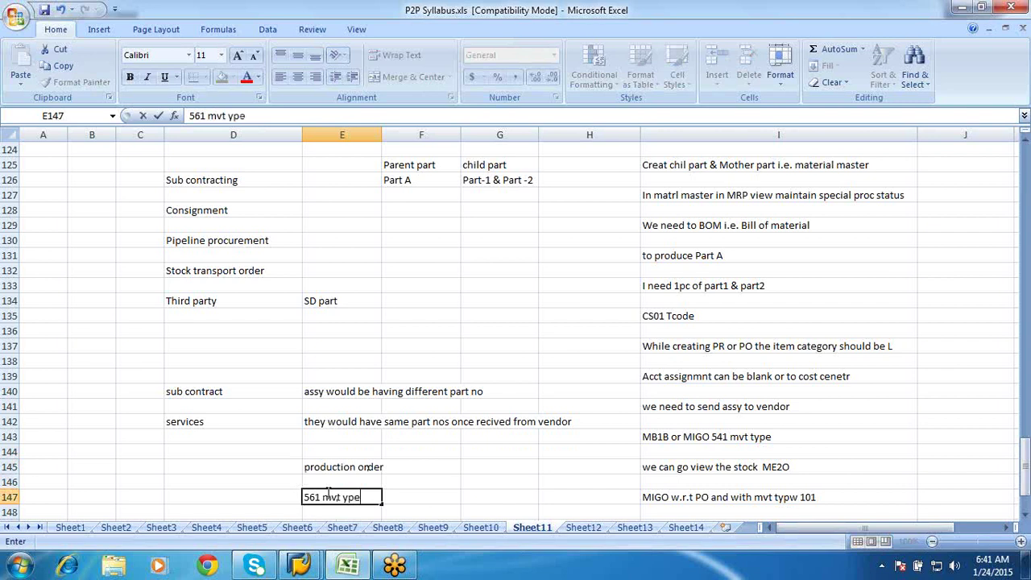
pyautogui.click(433, 527)
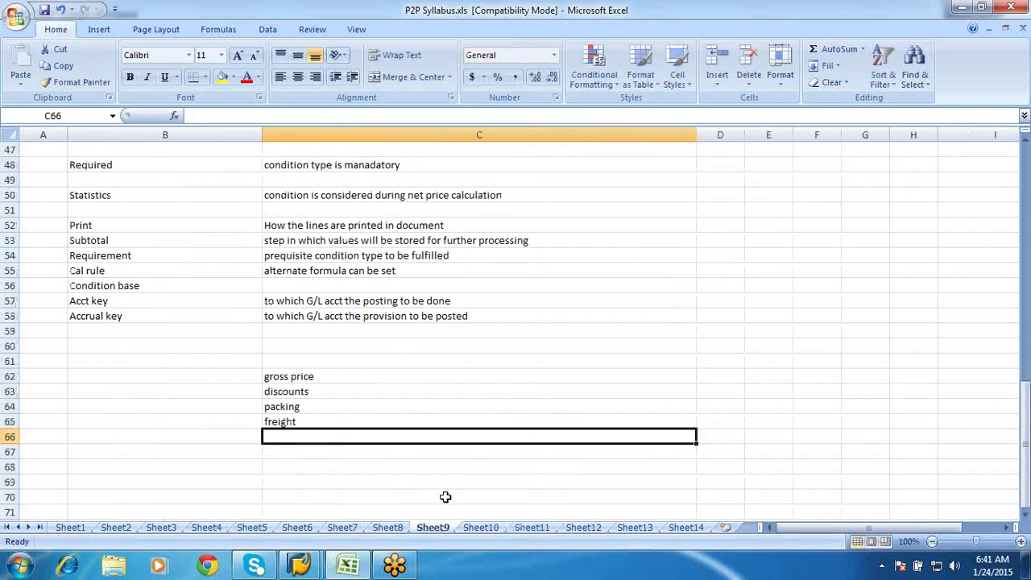
pyautogui.click(531, 529)
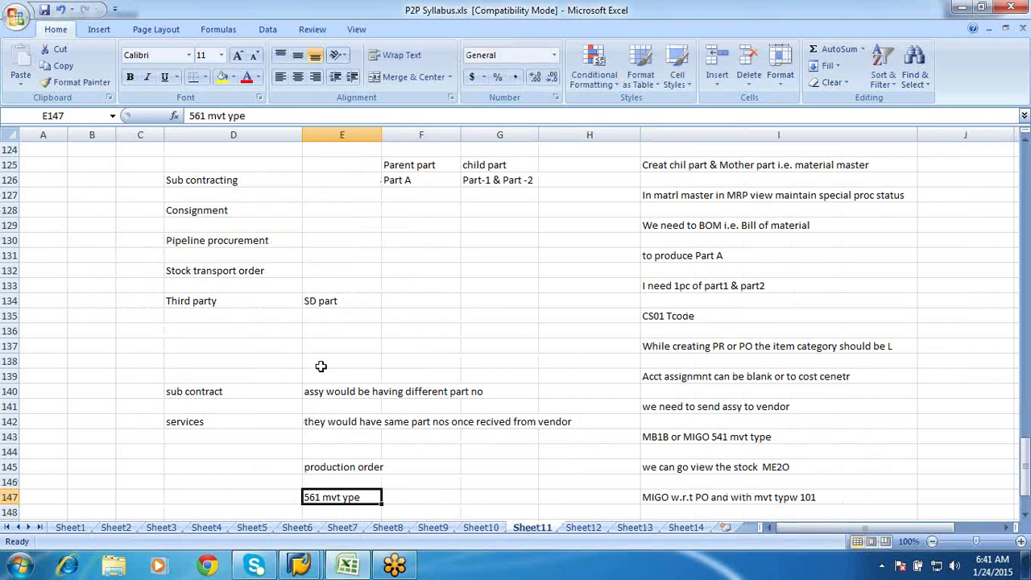
pyautogui.click(364, 464)
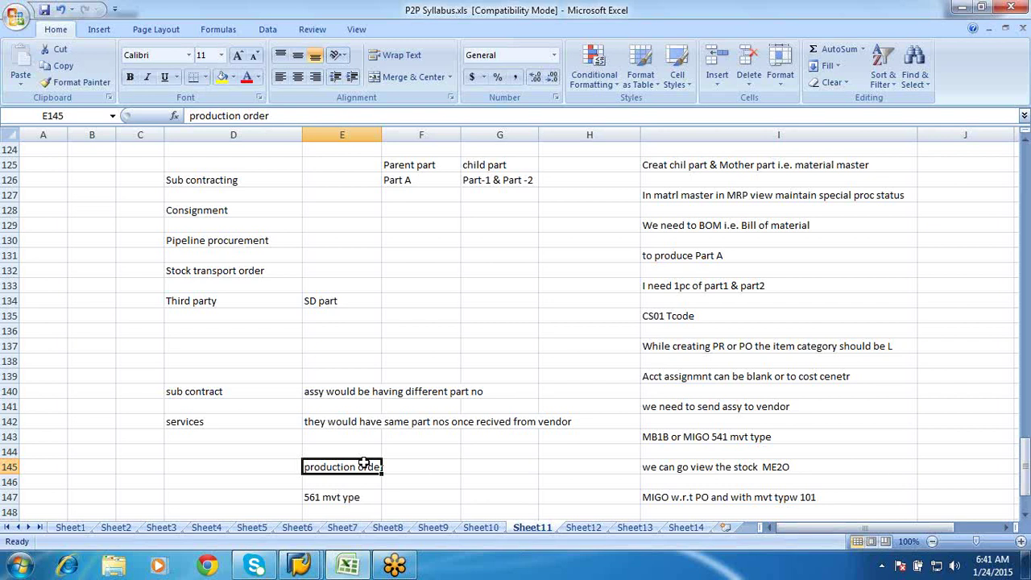
pyautogui.click(316, 497)
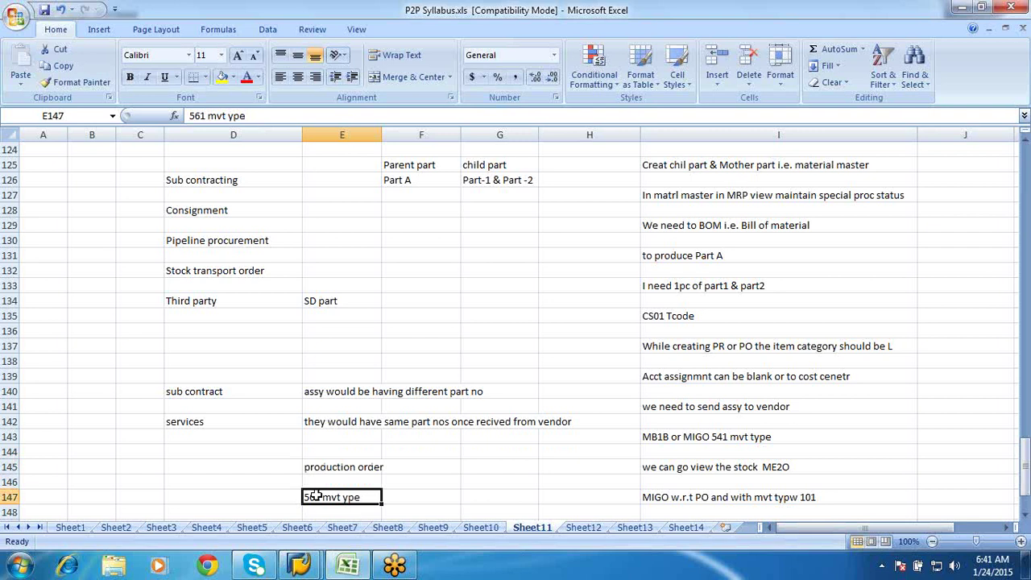
# Switch back to SAP, start transaction MB1C and continue to the item entry with movement type 561.
pyautogui.moveTo(299, 565)
pyautogui.click(395, 479)
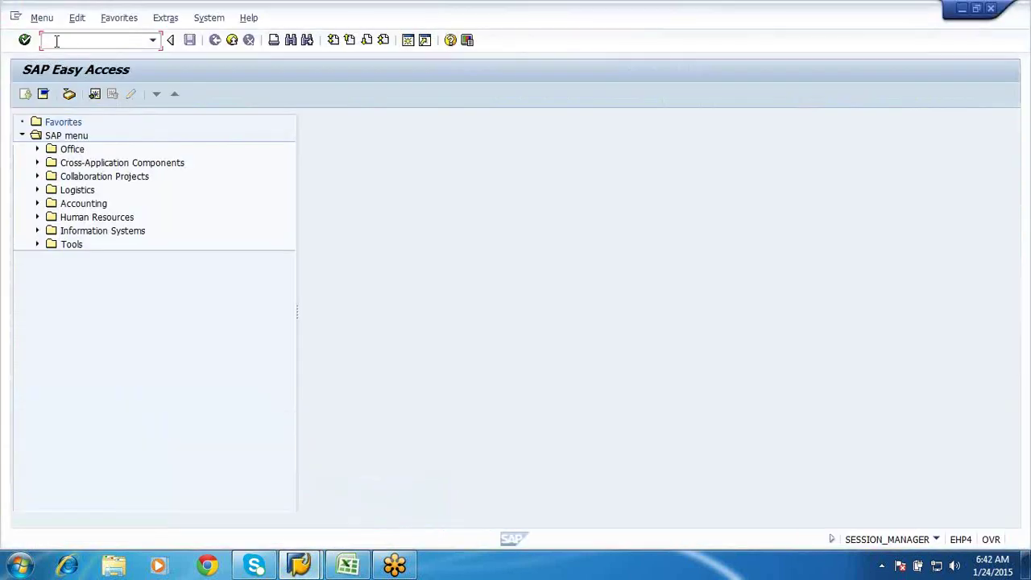
pyautogui.write('mb1c')
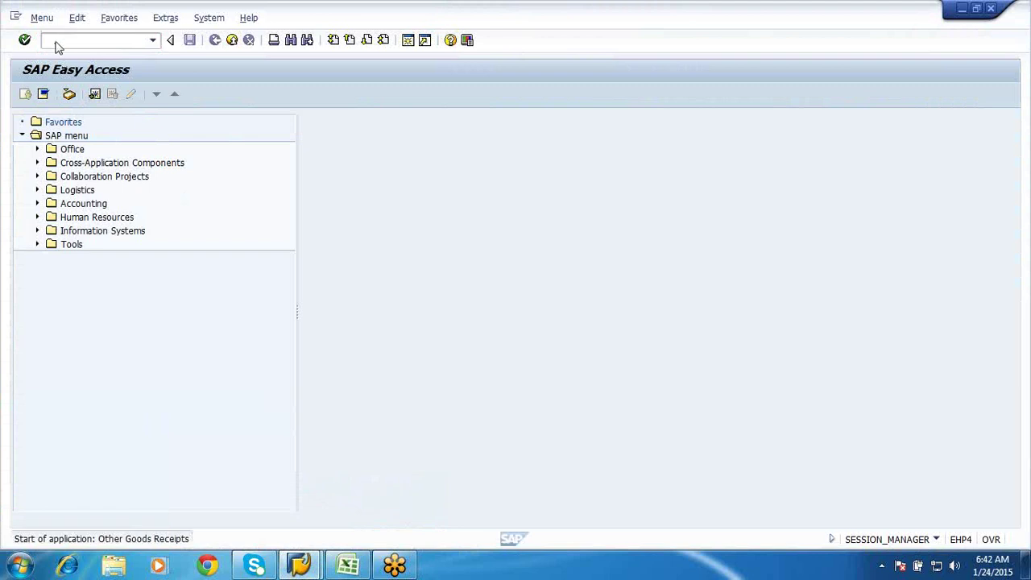
pyautogui.press('Return')
pyautogui.click(120, 220)
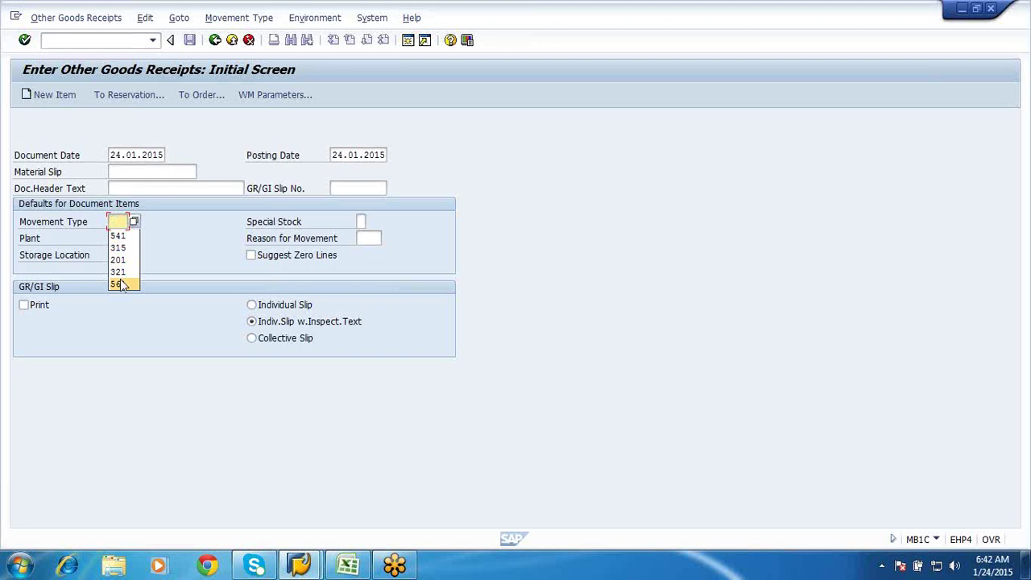
pyautogui.click(117, 284)
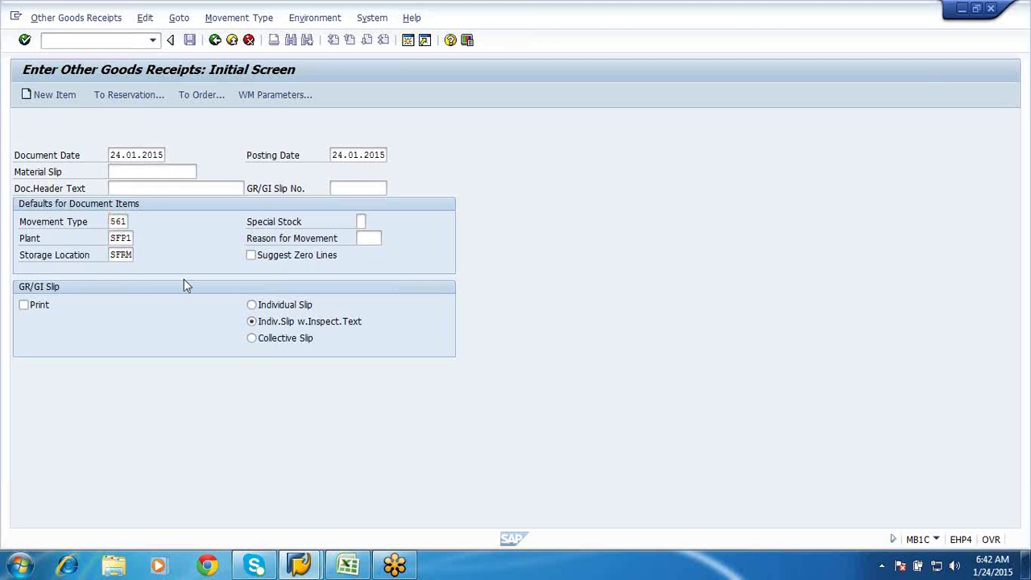
pyautogui.press('Return')
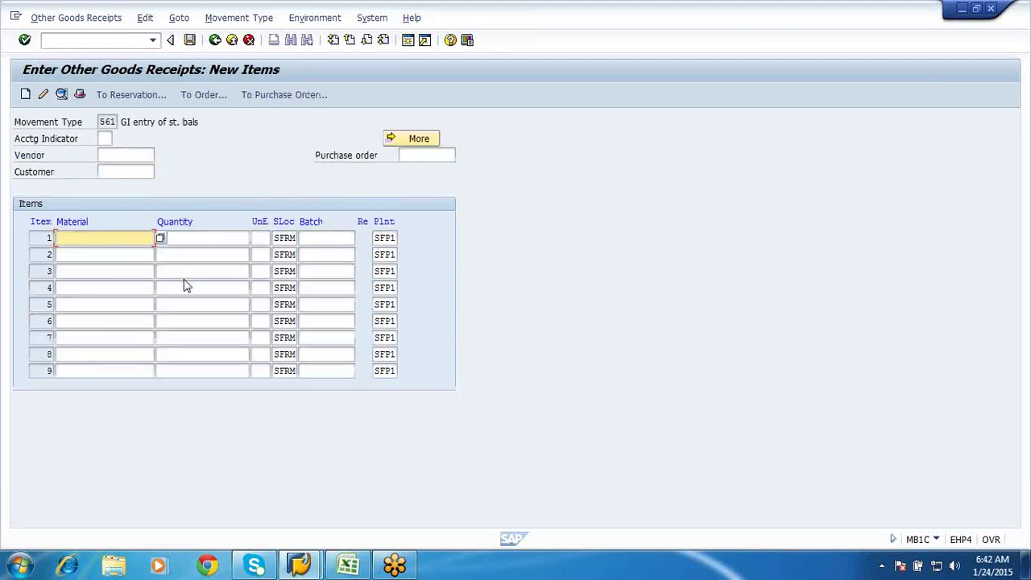
# Check the stock overview of material 1564 in plant SFP1, storage location SFRM, using MMBE in a new session.
pyautogui.click(407, 40)
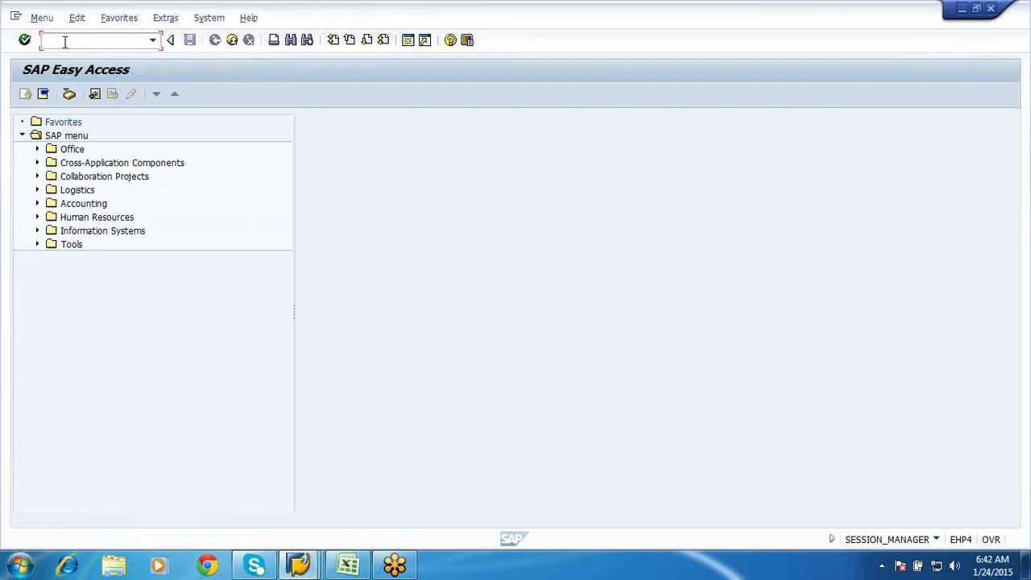
pyautogui.write('mmbe')
pyautogui.press('Return')
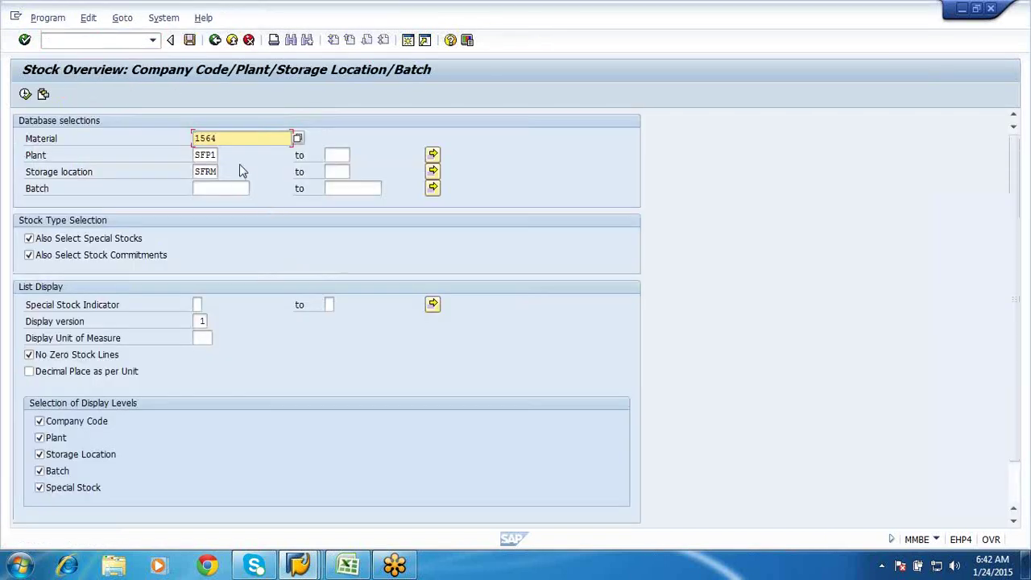
pyautogui.click(25, 94)
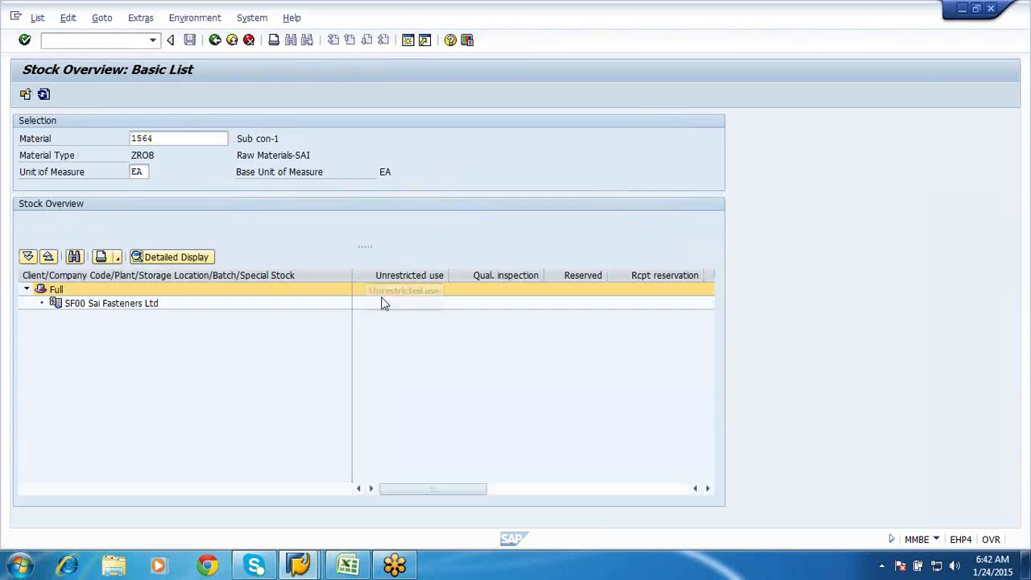
pyautogui.click(215, 40)
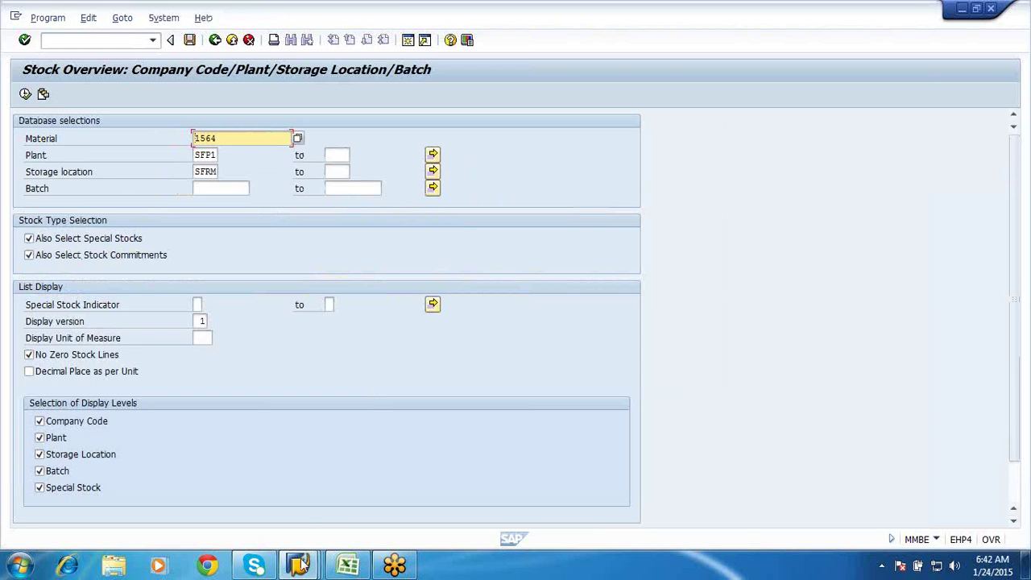
# Return to the MB1C session and enter materials 1564 and 1565 as the first two goods receipt items.
pyautogui.moveTo(302, 564)
pyautogui.click(323, 457)
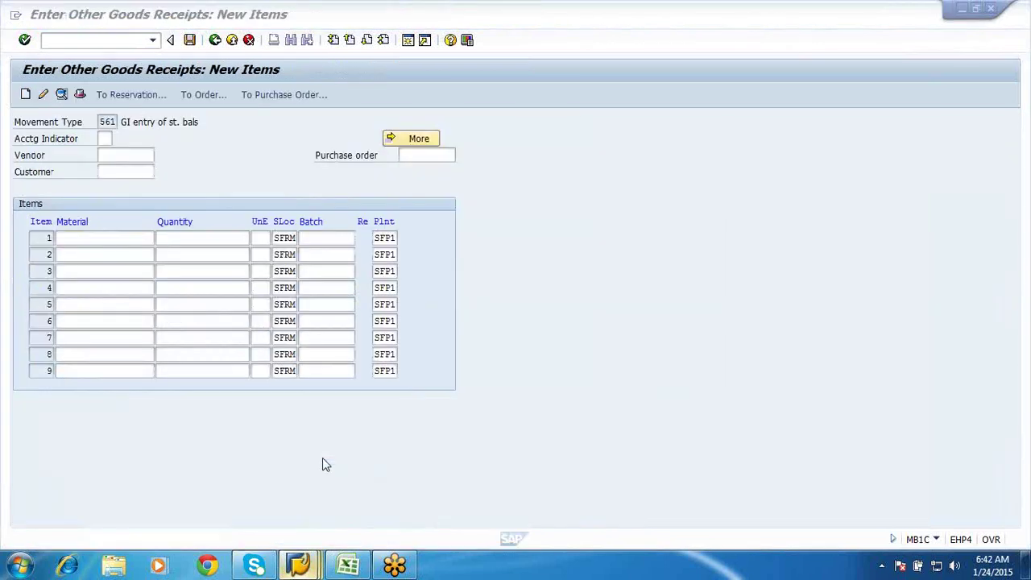
pyautogui.write('1564')
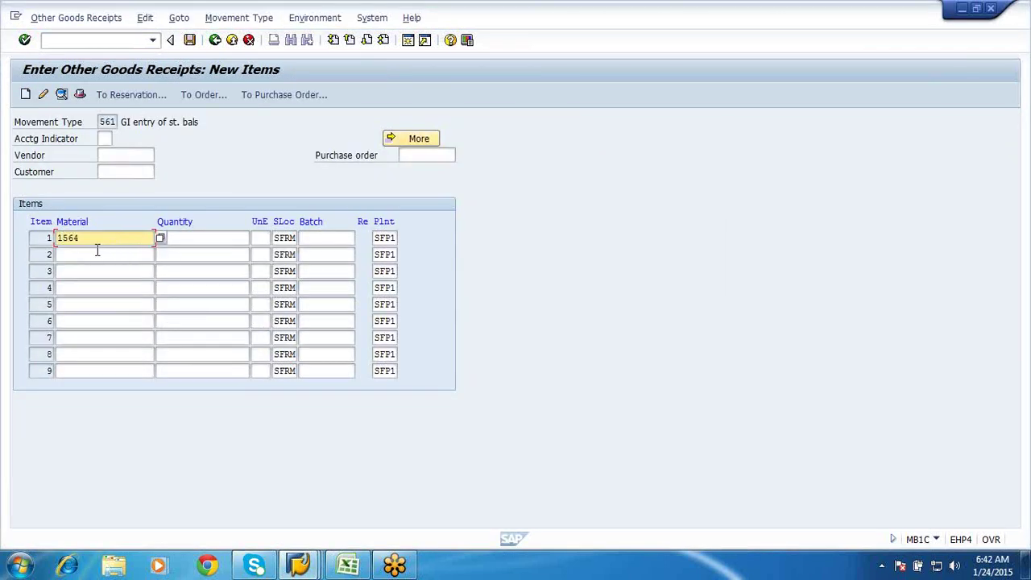
pyautogui.click(97, 252)
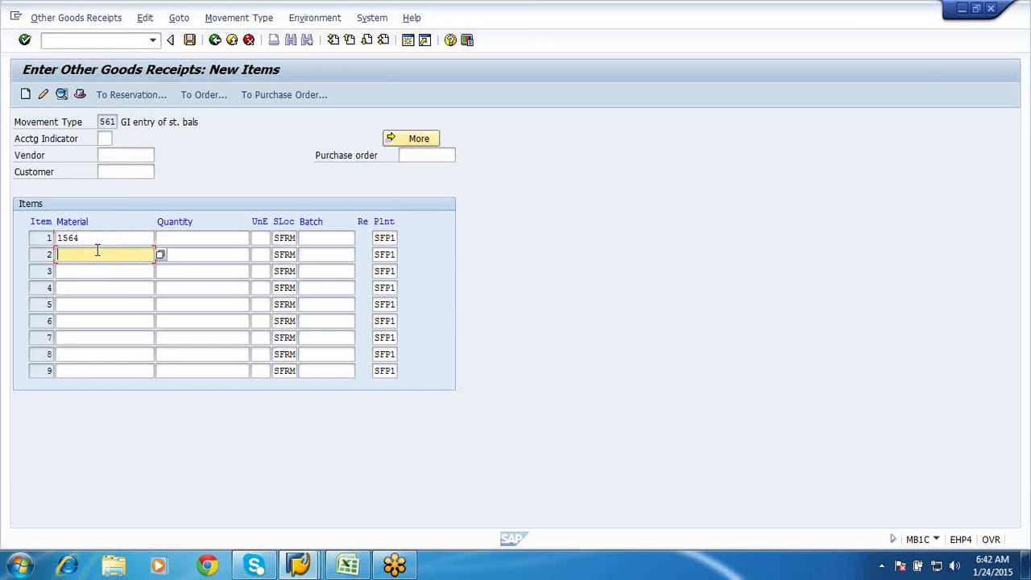
pyautogui.write('156')
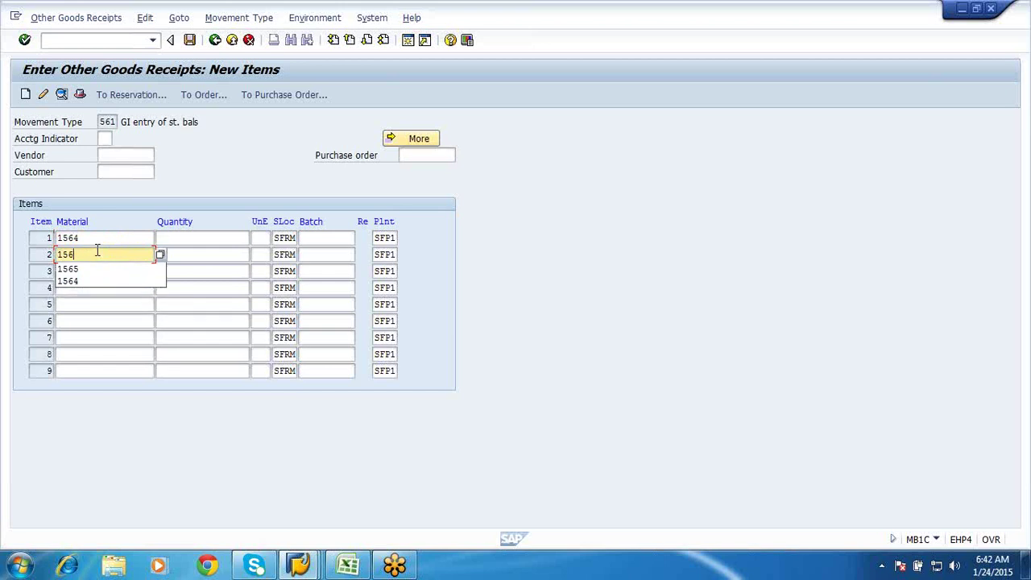
pyautogui.write('5')
# Set the quantity of both goods receipt items to 10 and try to save the posting.
pyautogui.click(163, 239)
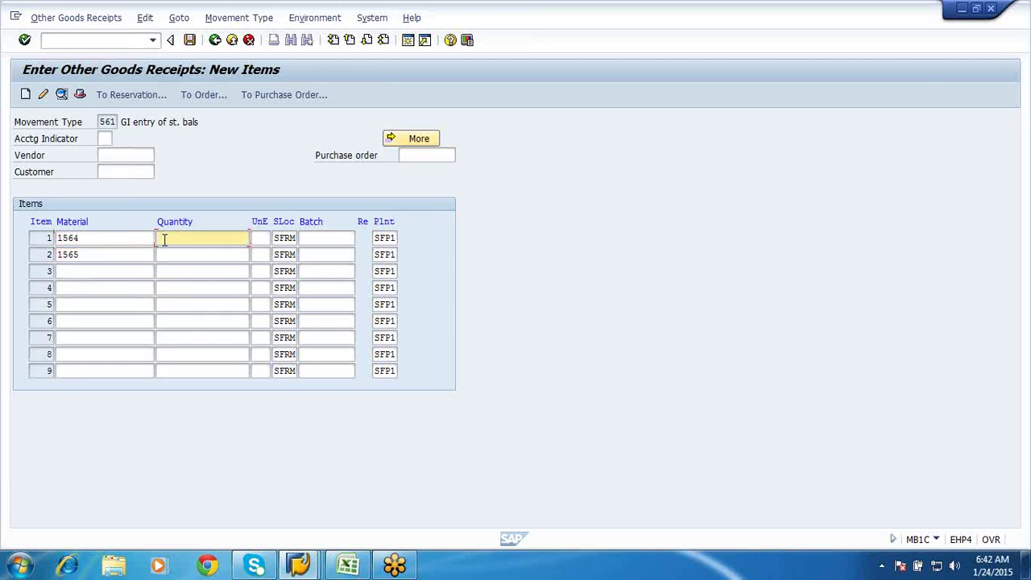
pyautogui.write('10')
pyautogui.click(168, 253)
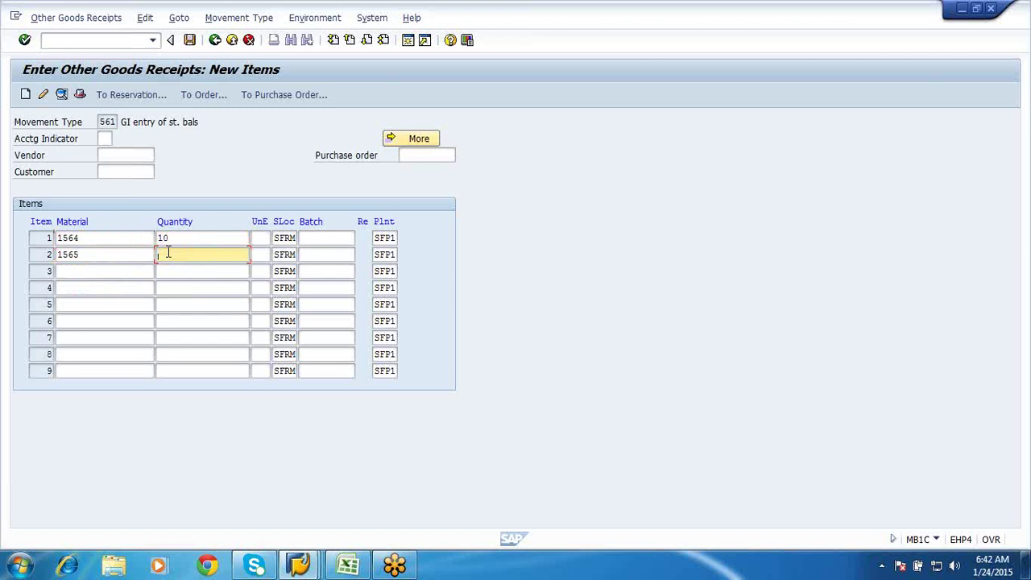
pyautogui.write('10')
pyautogui.press('Return')
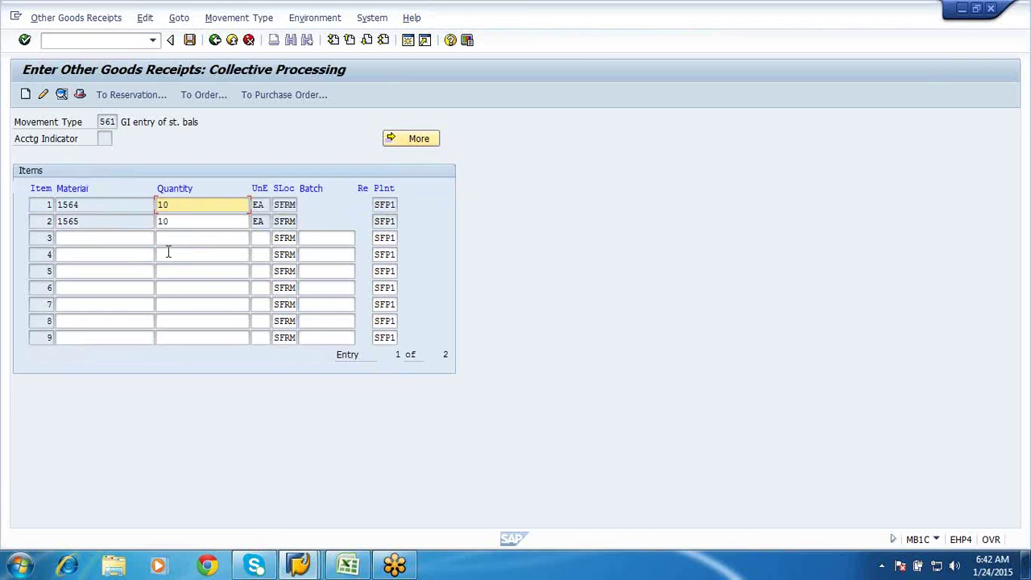
pyautogui.click(189, 40)
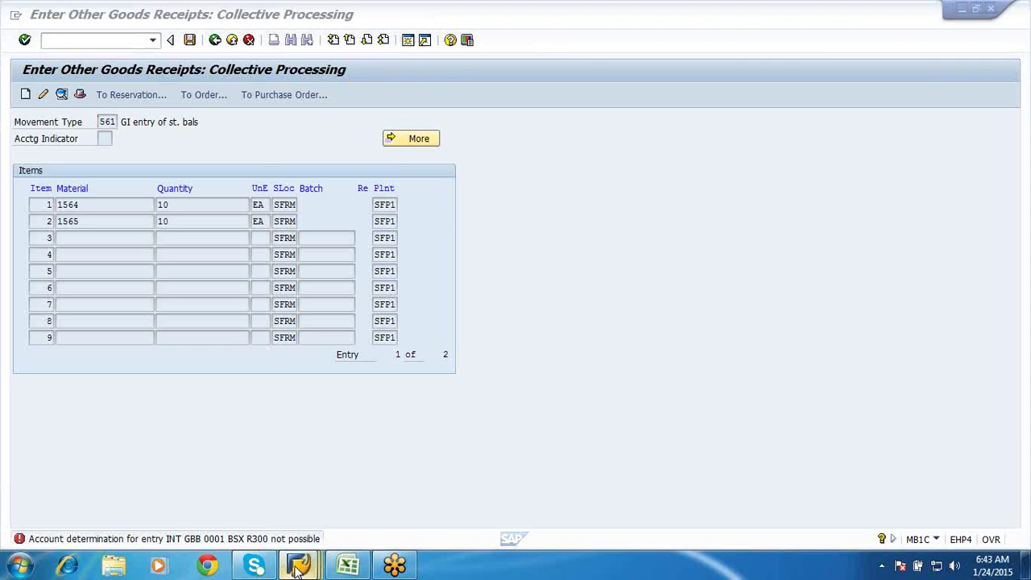
# Open a new session and start transaction OBYC for the automatic posting configuration.
pyautogui.moveTo(298, 564)
pyautogui.moveTo(538, 464)
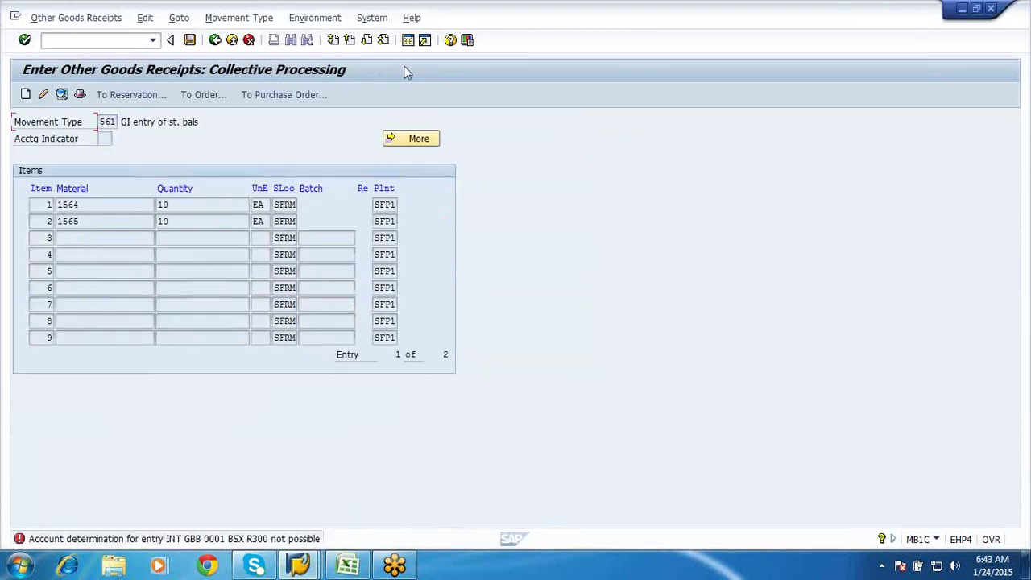
pyautogui.click(410, 42)
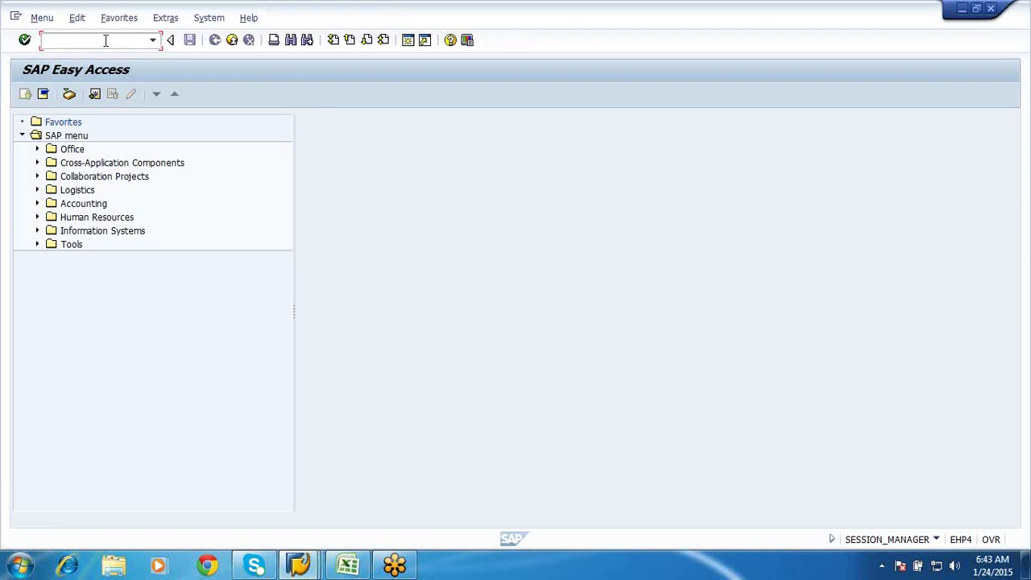
pyautogui.write('obyc')
pyautogui.press('Return')
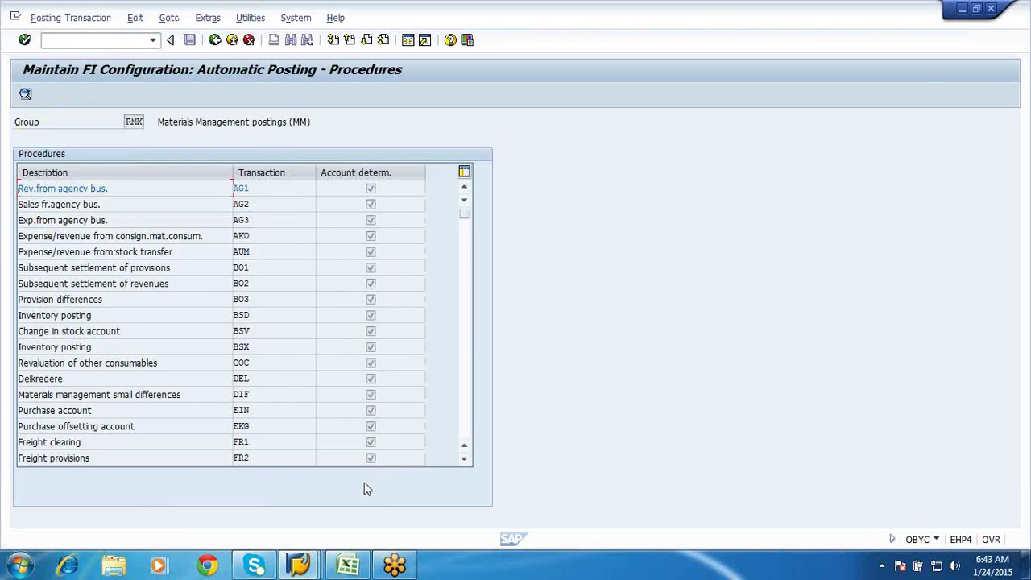
# Open the account assignments of procedure GBB, offsetting entry for inventory posting, for chart of accounts INT.
pyautogui.click(367, 40)
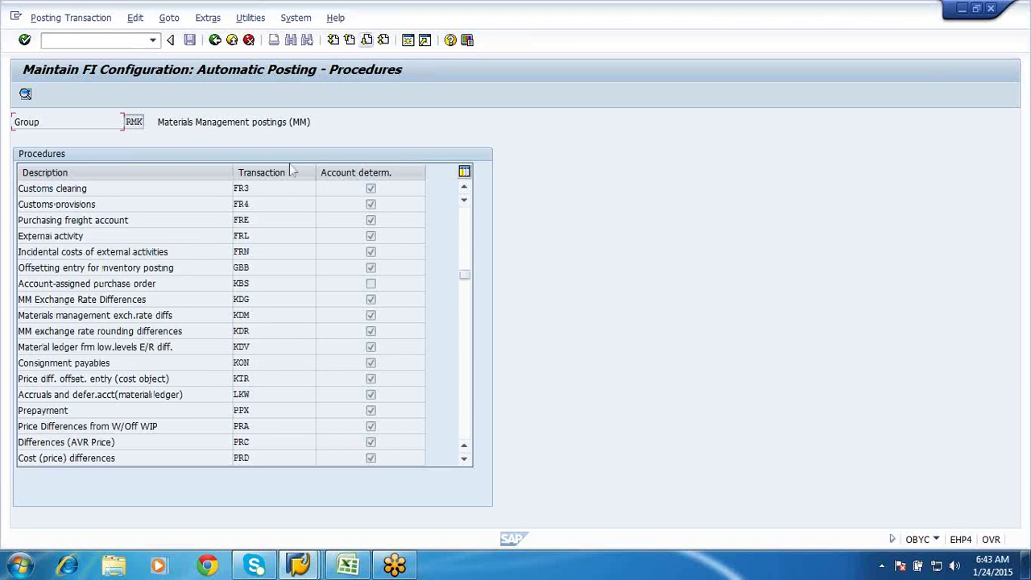
pyautogui.doubleClick(244, 275)
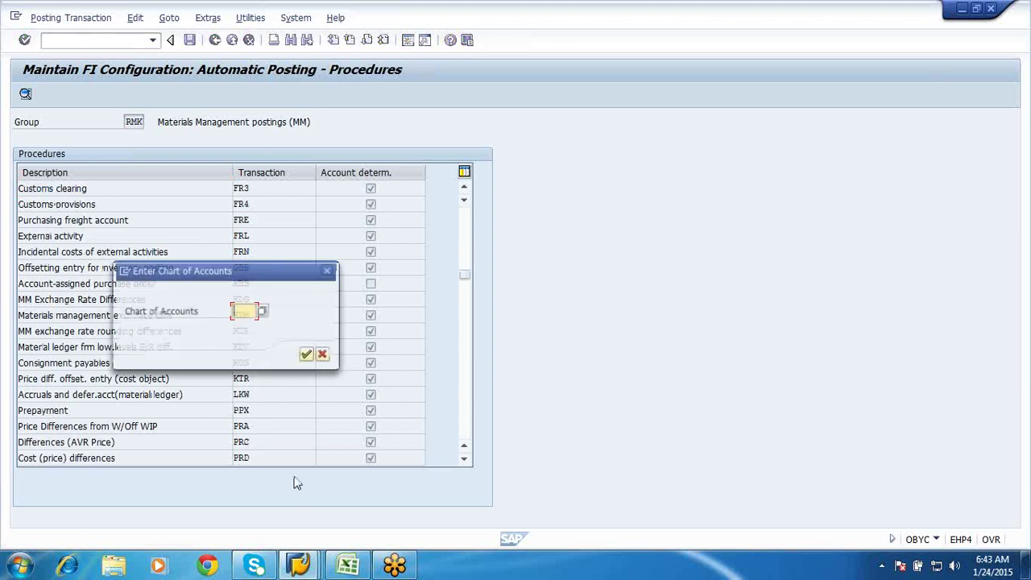
pyautogui.write('int')
pyautogui.press('Return')
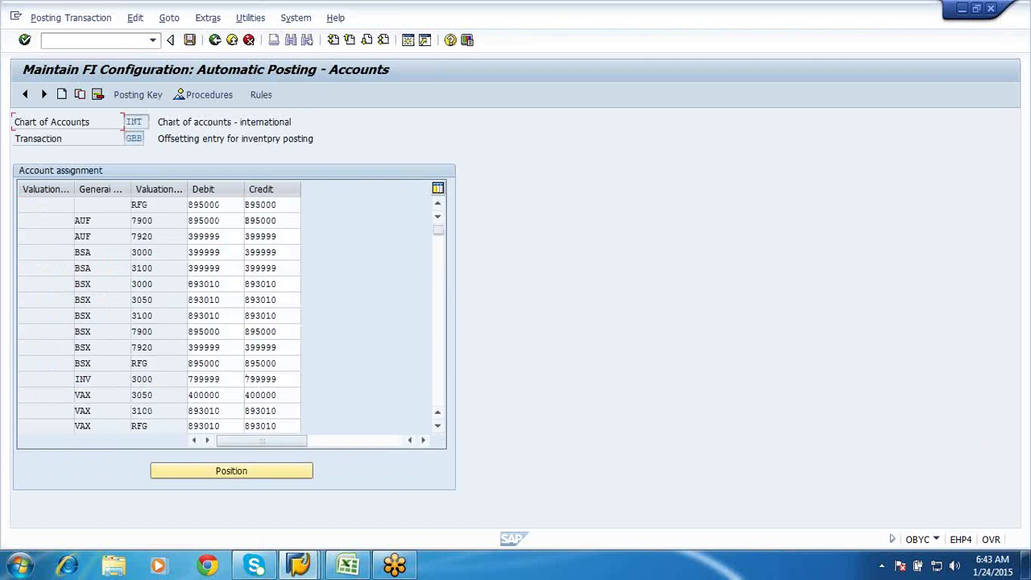
# Retry the posting in the MB1C session to read the account determination message, and return to the OBYC session.
pyautogui.moveTo(300, 559)
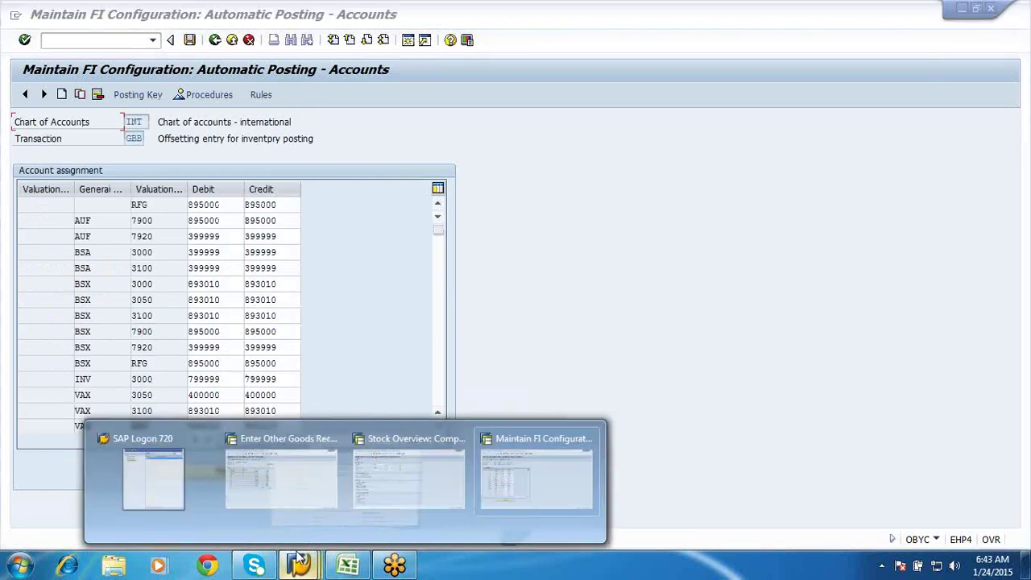
pyautogui.moveTo(389, 497)
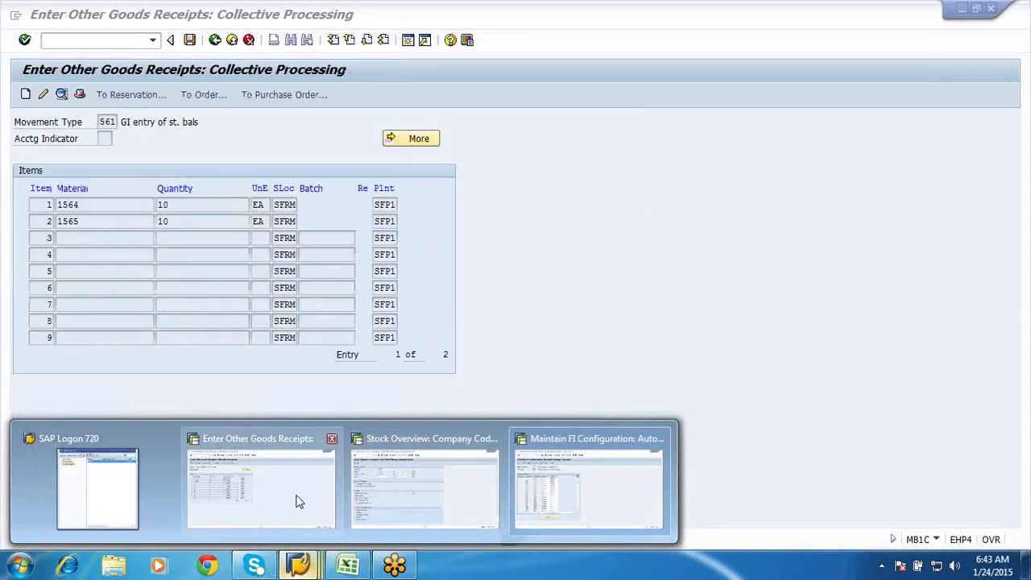
pyautogui.click(296, 496)
pyautogui.press('Return')
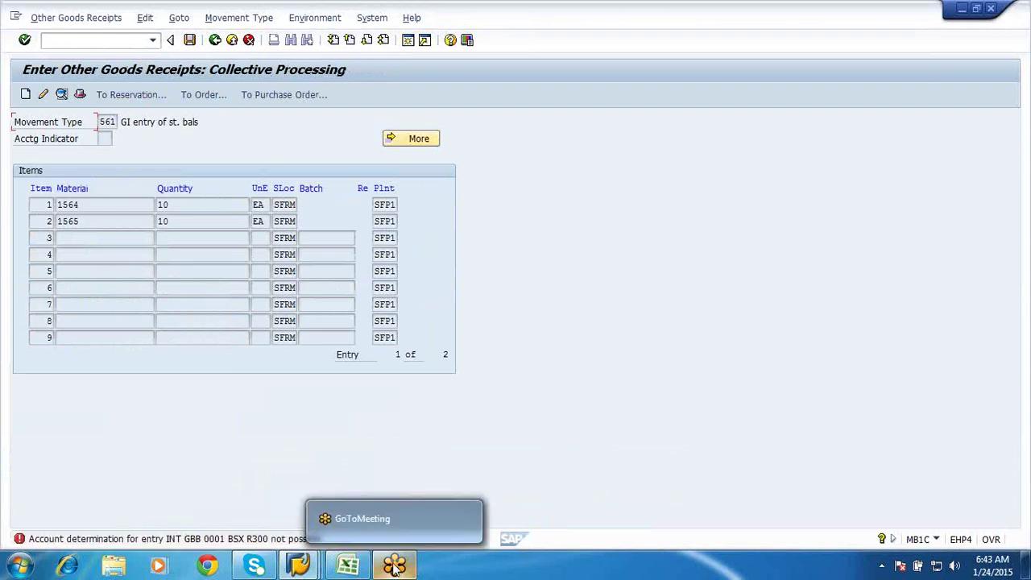
pyautogui.click(311, 566)
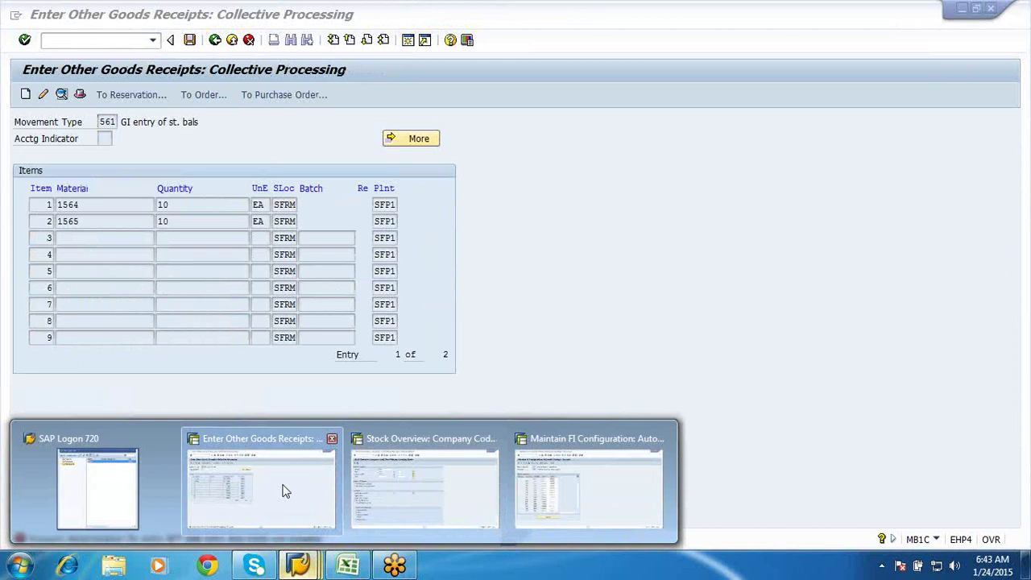
pyautogui.click(599, 442)
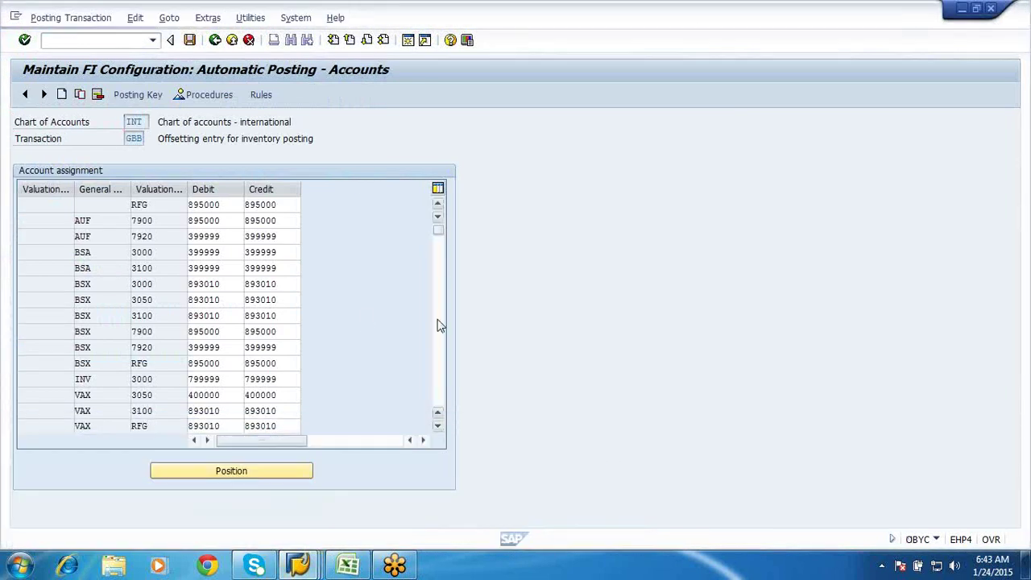
# Add an entry at the end of the GBB account assignments with valuation modifier 0001, general modifier BSX and valuation class R300.
pyautogui.scroll(-5, 441, 325)
pyautogui.scroll(-5, 440, 326)
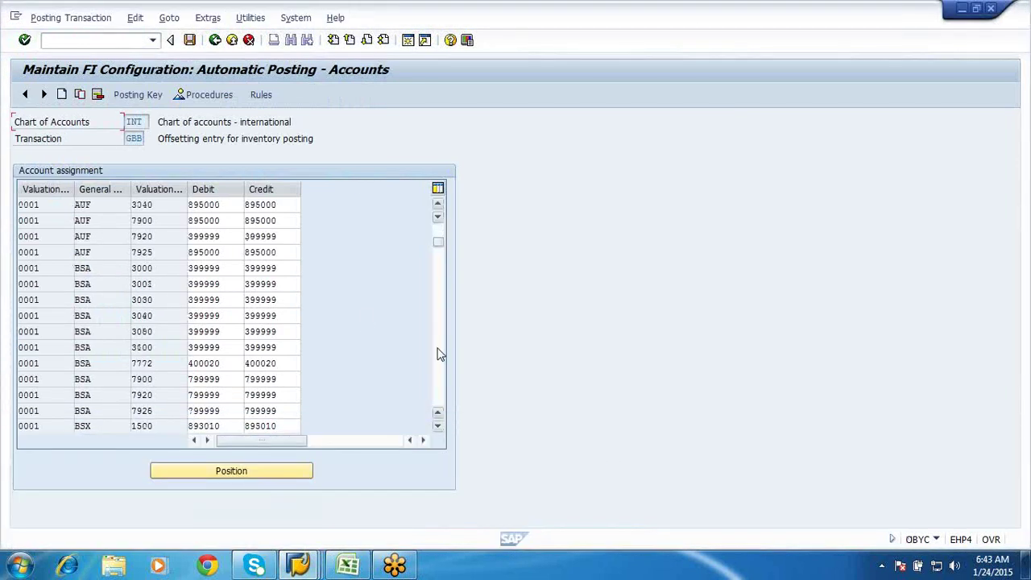
pyautogui.scroll(-5, 439, 373)
pyautogui.scroll(-5, 428, 306)
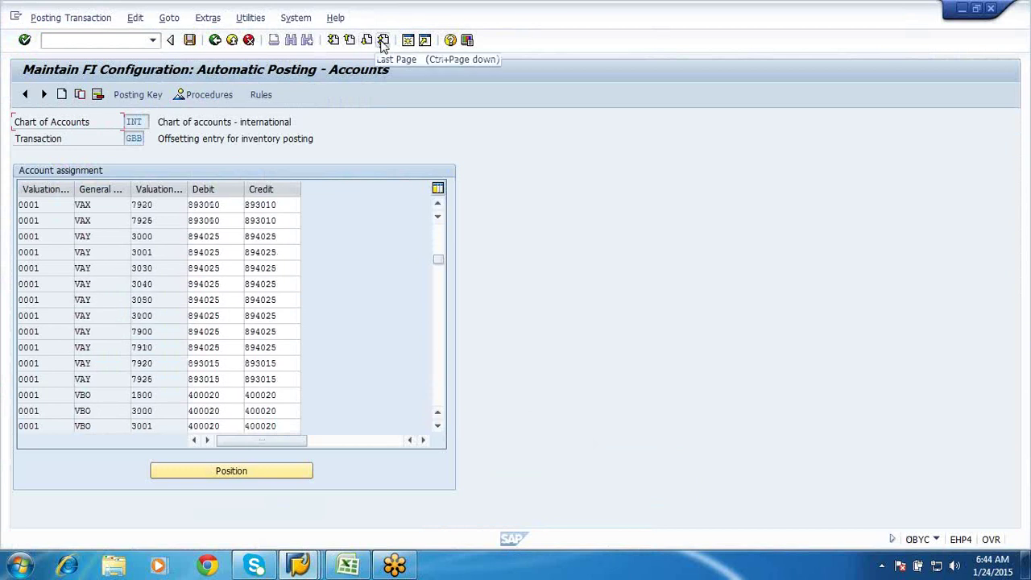
pyautogui.click(383, 41)
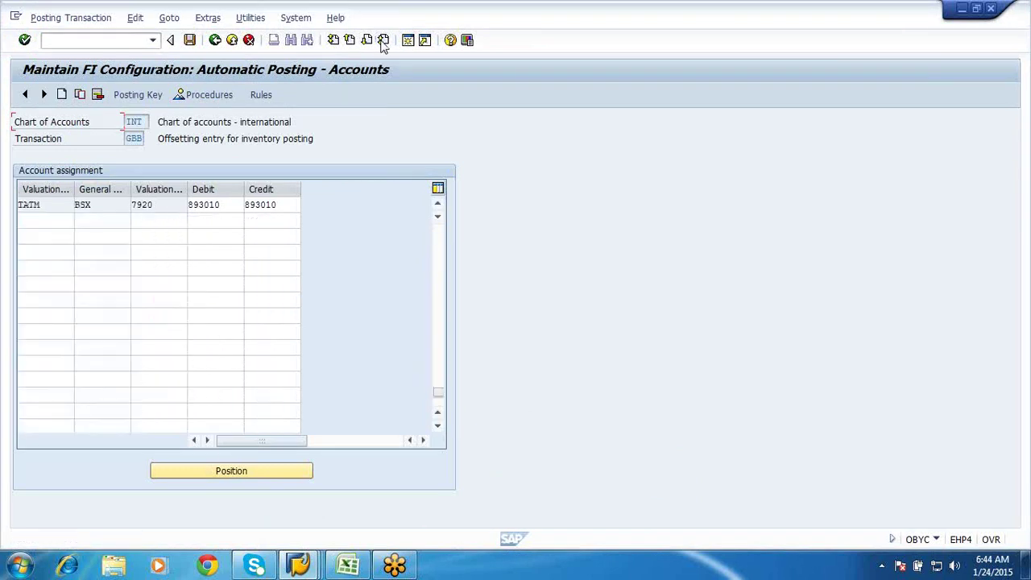
pyautogui.click(46, 219)
pyautogui.write('0001')
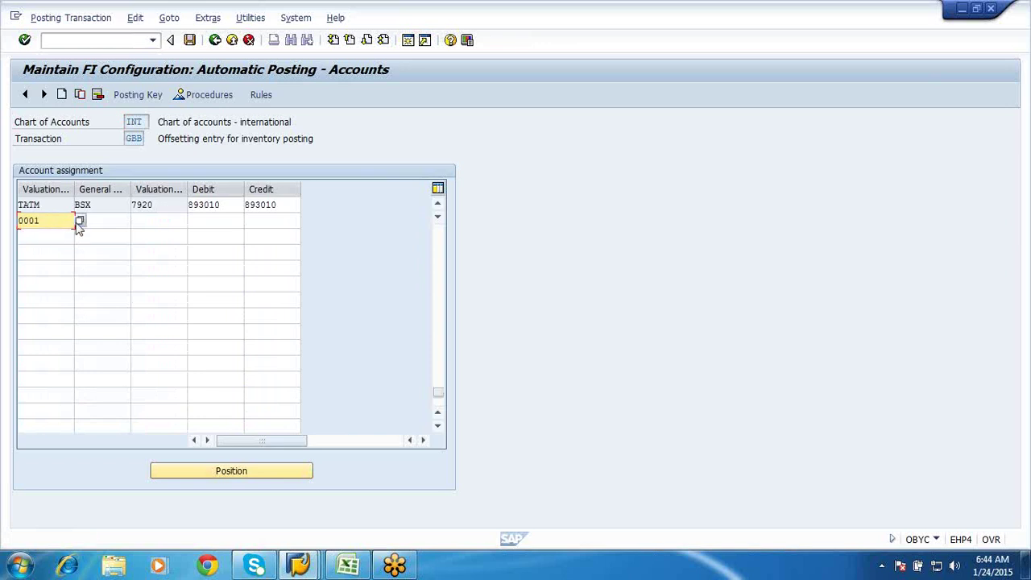
pyautogui.click(101, 217)
pyautogui.write('i')
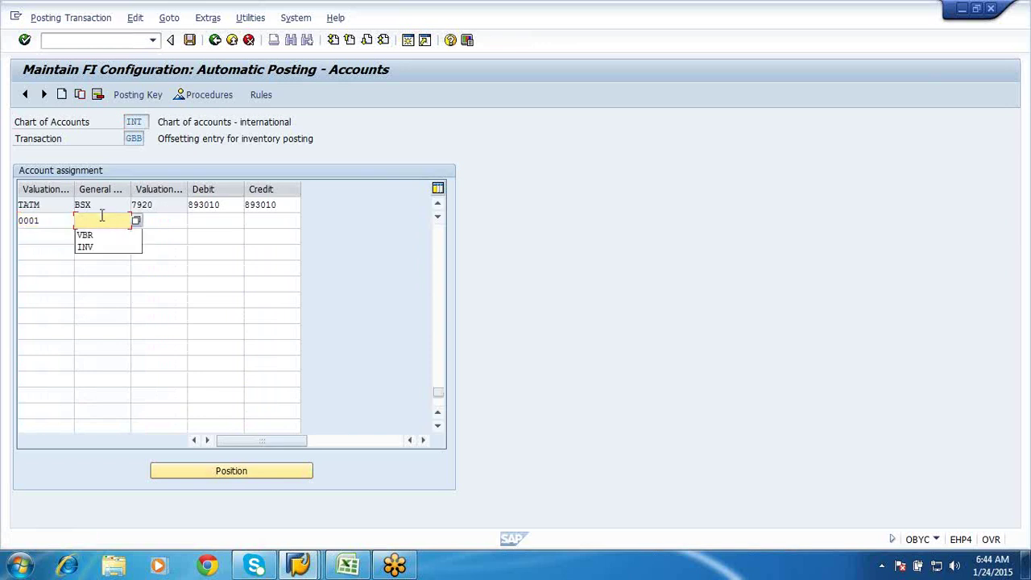
pyautogui.write('bsx')
pyautogui.click(169, 220)
pyautogui.write('r300')
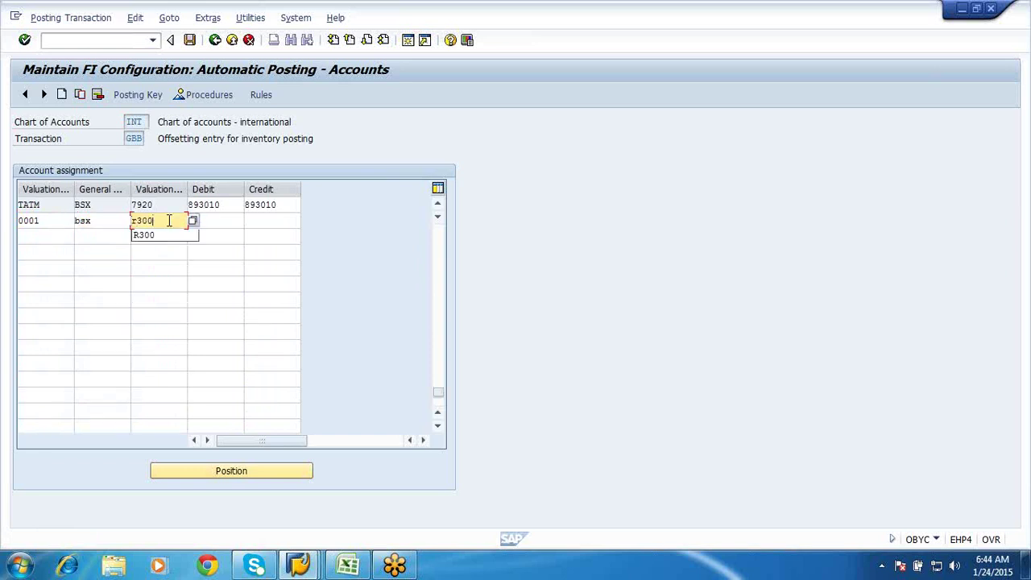
pyautogui.click(166, 234)
# Set the new entry's debit account to 893010, fill in its credit account and confirm the row.
pyautogui.click(233, 220)
pyautogui.write('89')
pyautogui.press('Down')
pyautogui.press('Return')
pyautogui.click(275, 221)
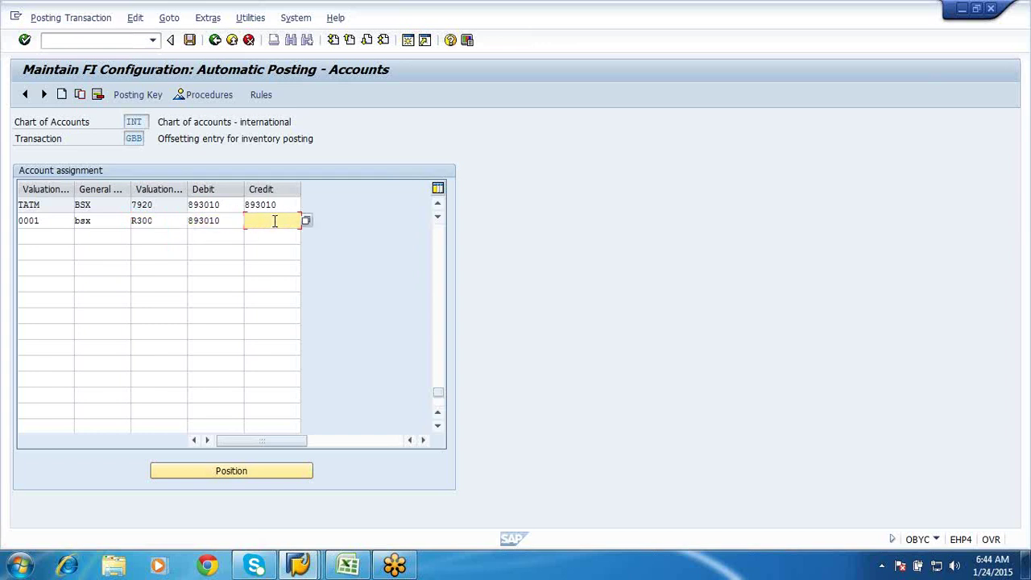
pyautogui.press('Down')
pyautogui.press('Down')
pyautogui.press('Return')
pyautogui.press('Return')
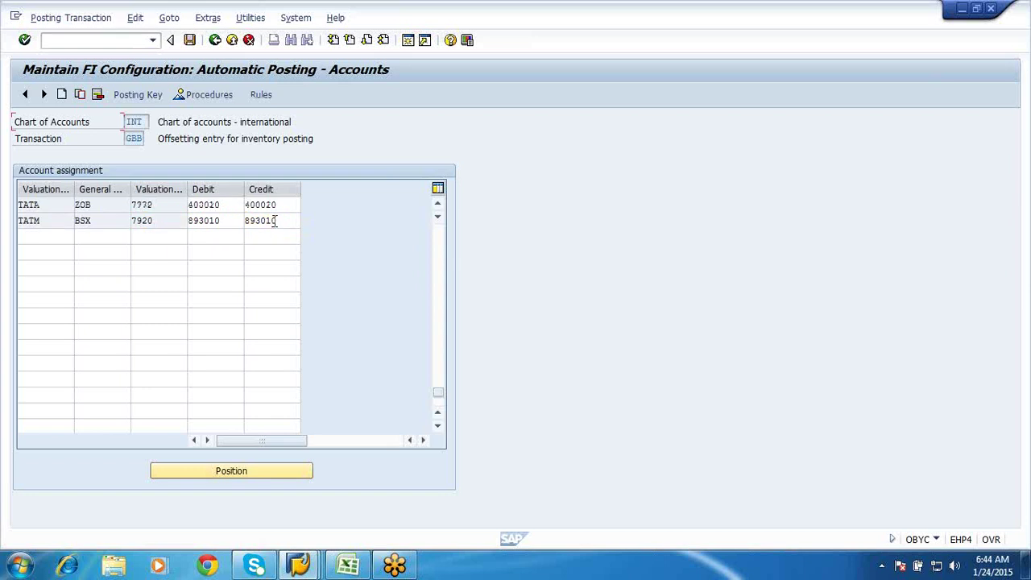
# Save the GBB account assignments under customizing request EH4K904024 and return to the procedures list.
pyautogui.click(190, 40)
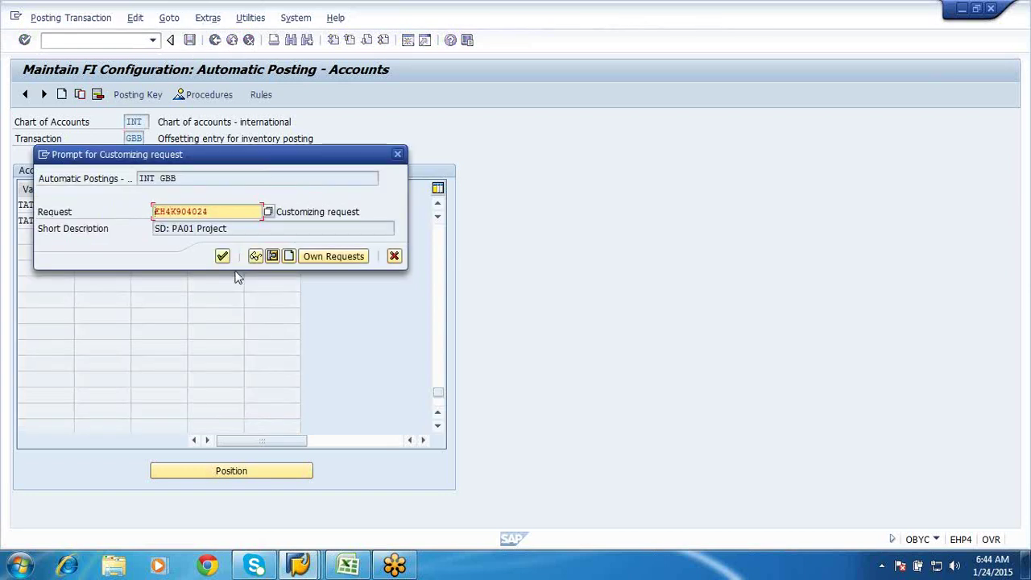
pyautogui.click(222, 256)
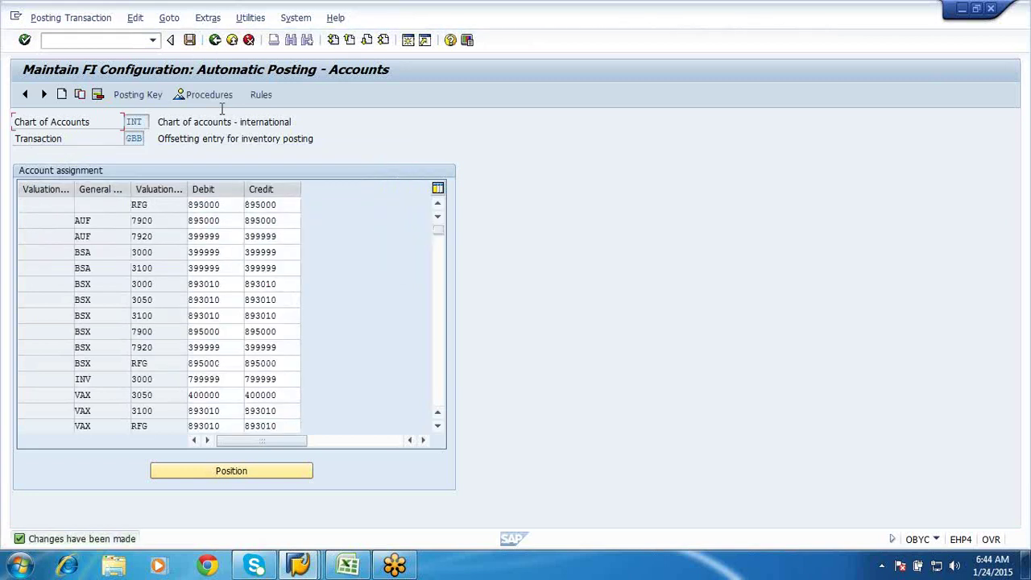
pyautogui.click(215, 41)
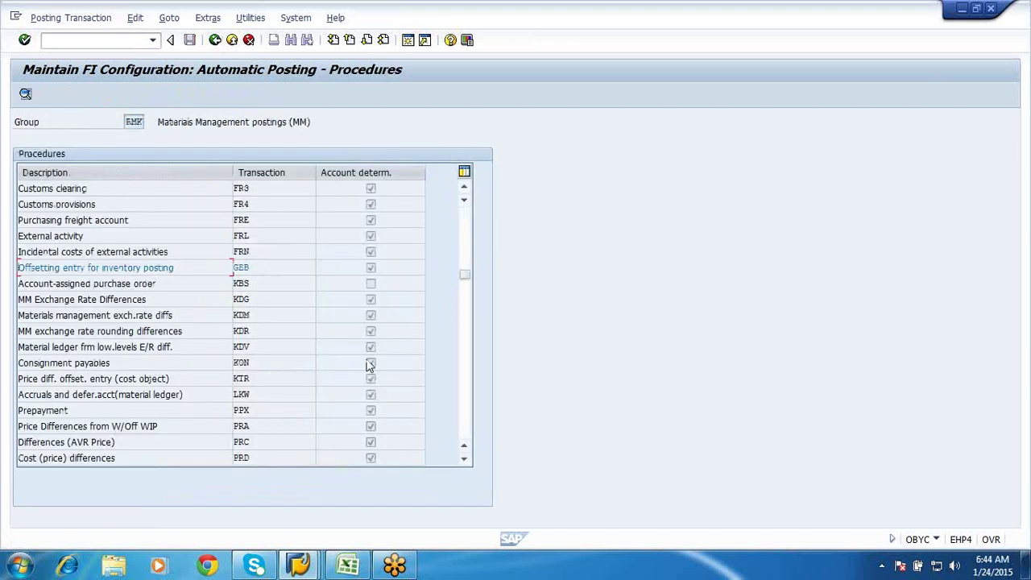
# Return to the MB1C session, post the movement 561 goods receipt and exit the transaction.
pyautogui.click(297, 562)
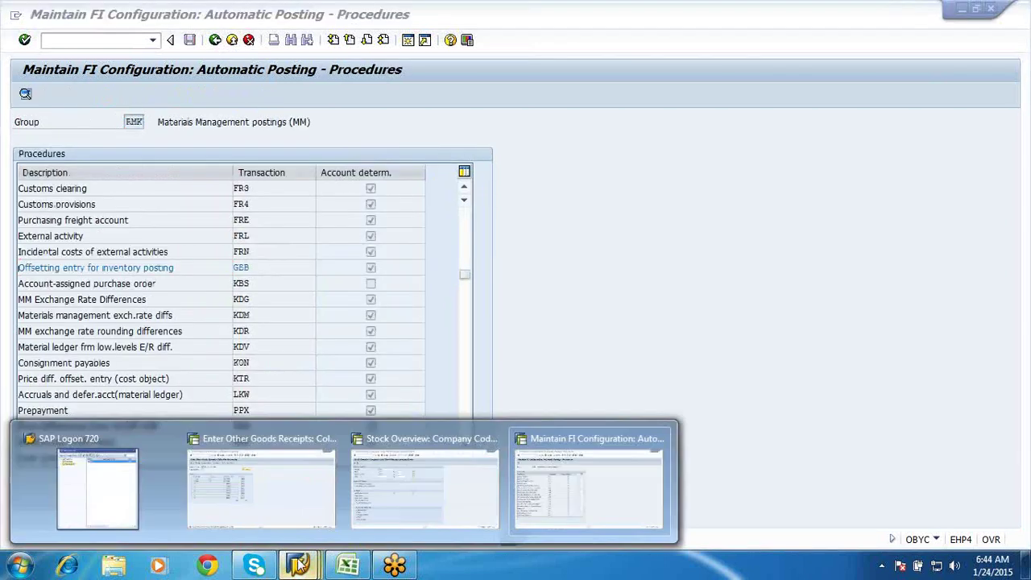
pyautogui.click(267, 504)
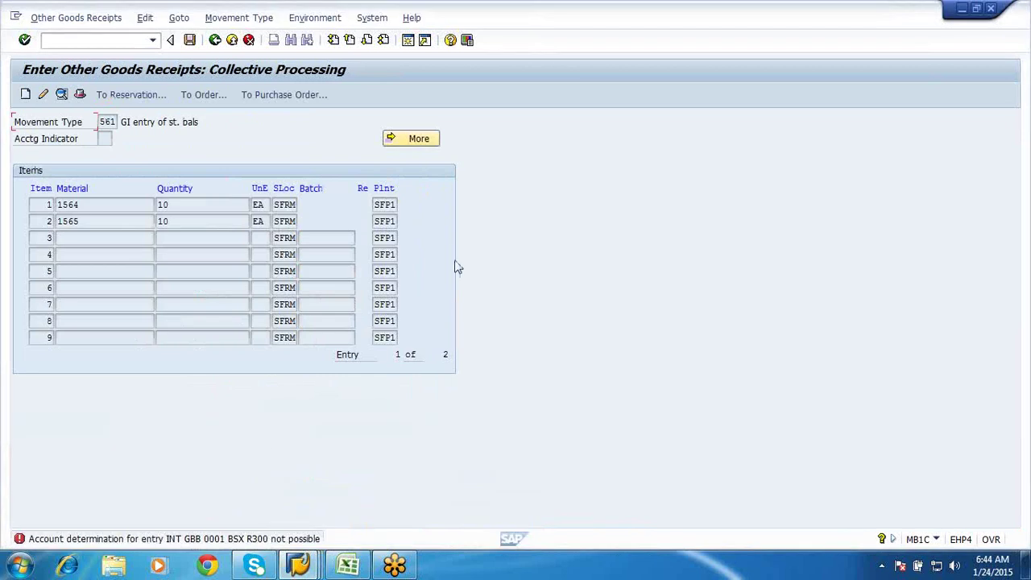
pyautogui.press('Return')
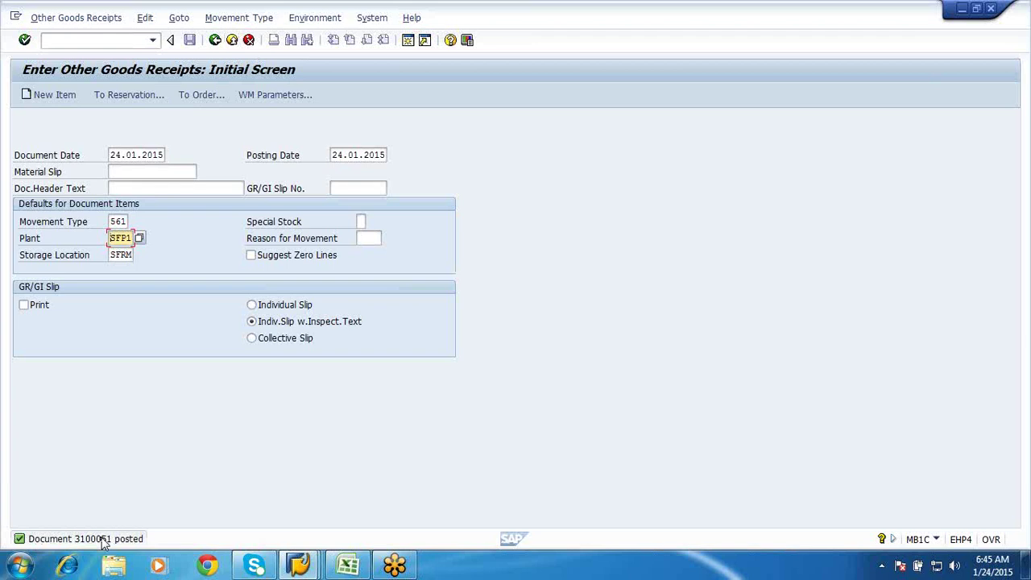
pyautogui.click(232, 41)
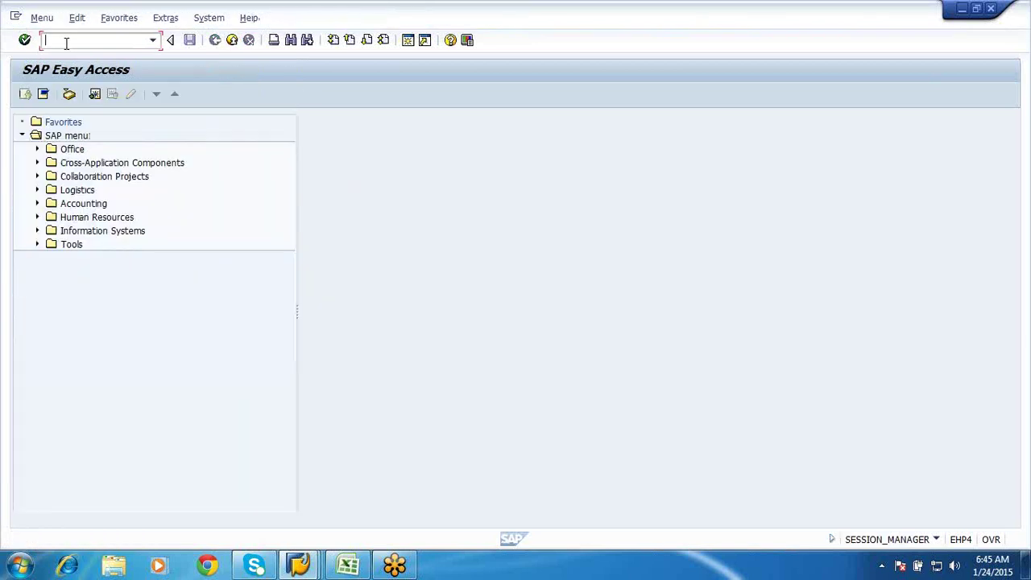
pyautogui.write('mb1b')
pyautogui.press('BackSpace')
pyautogui.press('BackSpace')
pyautogui.press('BackSpace')
pyautogui.press('BackSpace')
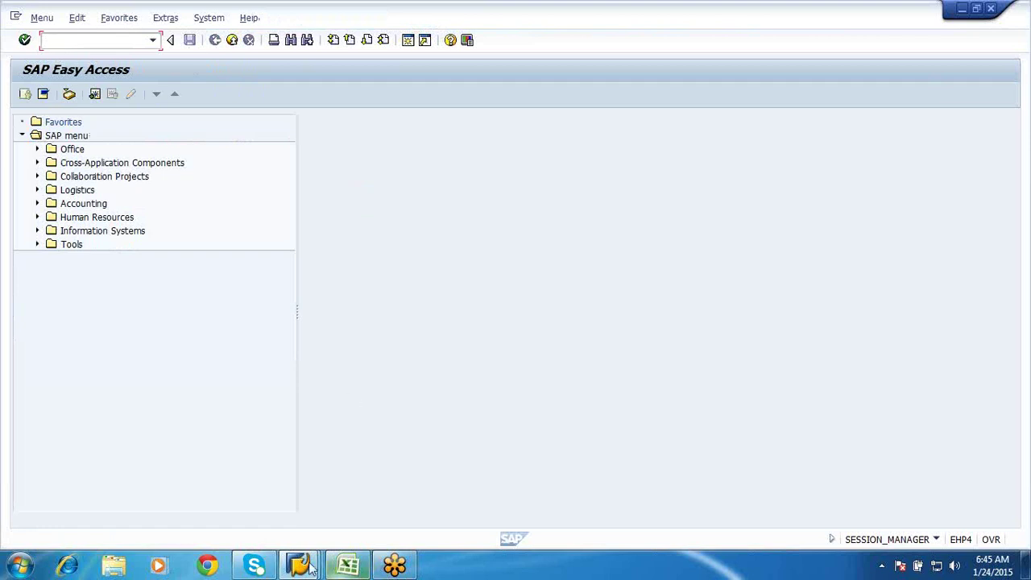
# Switch to the MMBE session and check the unrestricted stock of material 1564 in plant SFP1, storage location SFRM.
pyautogui.moveTo(300, 561)
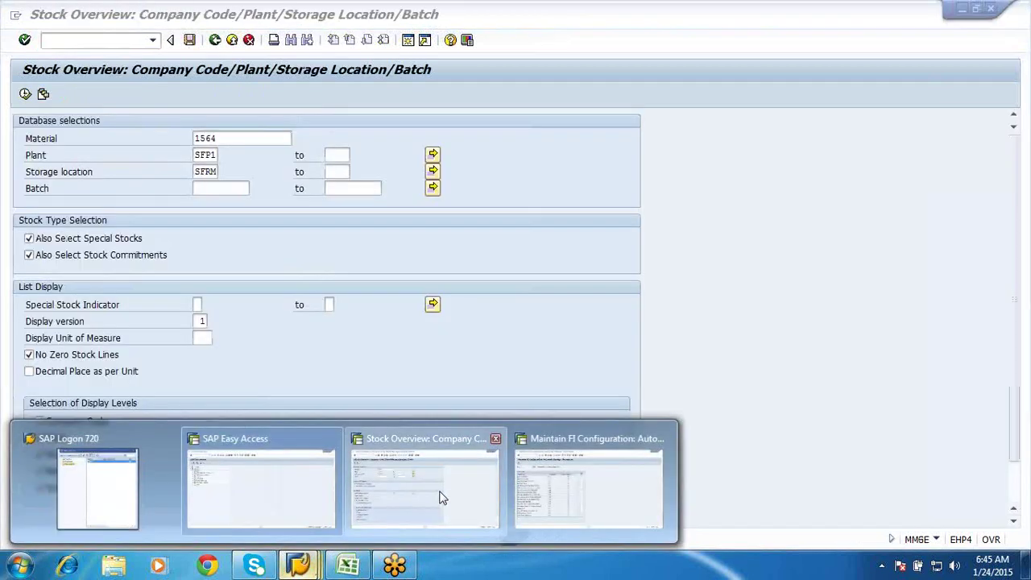
pyautogui.click(440, 494)
pyautogui.click(25, 94)
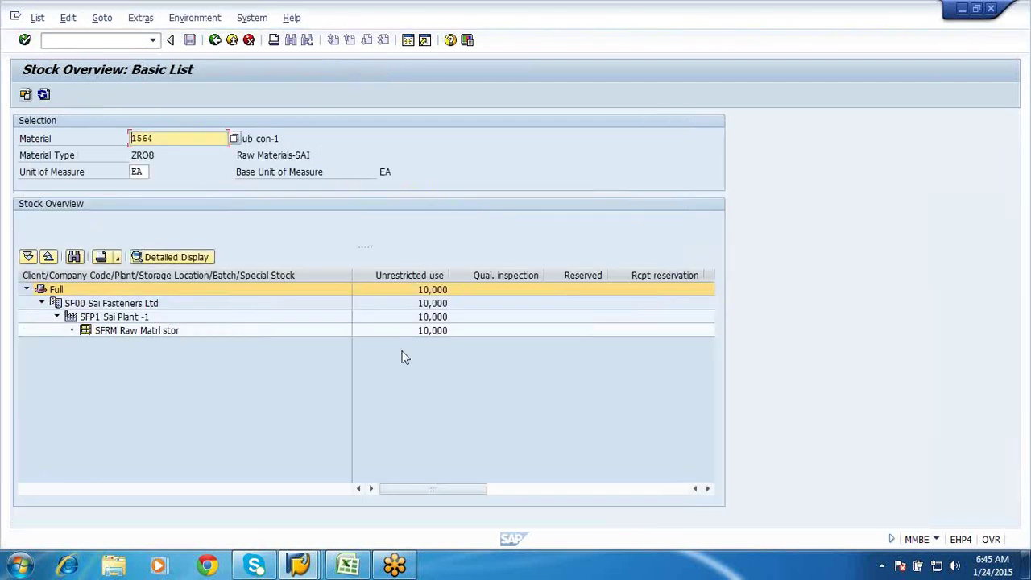
pyautogui.click(433, 334)
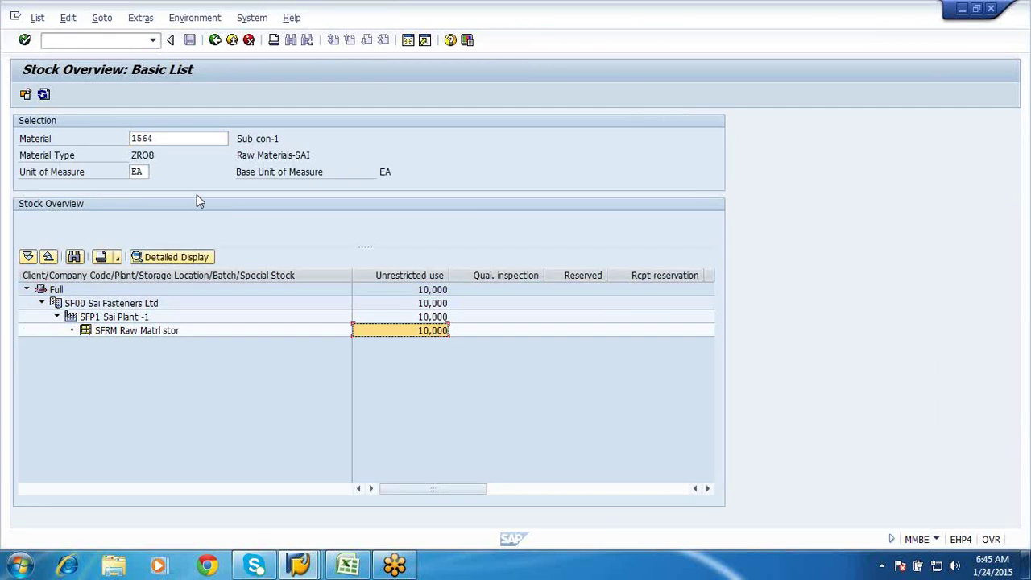
# Try to display the stock overview for material 1565, and exit MMBE.
pyautogui.click(159, 138)
pyautogui.press('BackSpace')
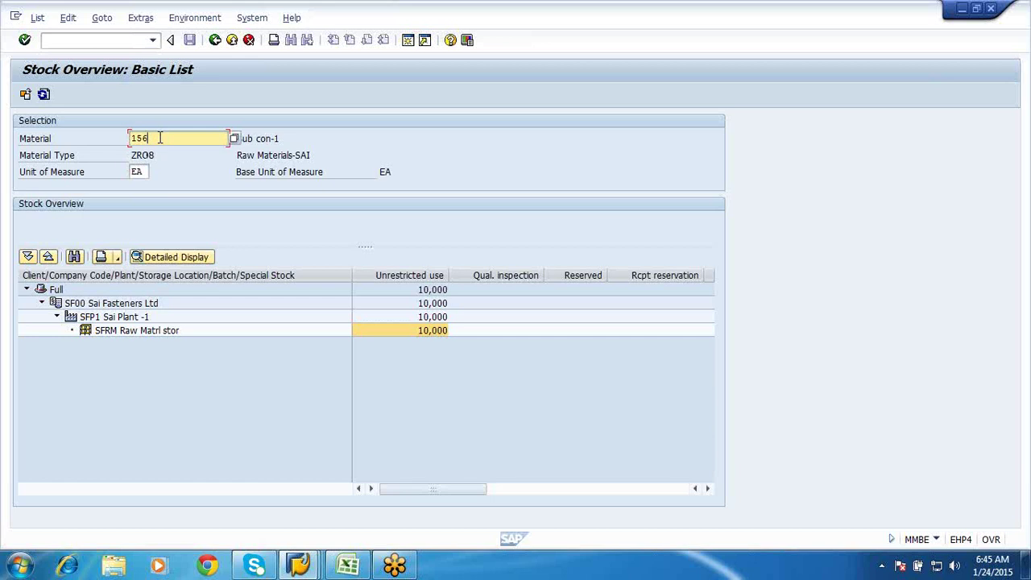
pyautogui.write('5')
pyautogui.click(44, 94)
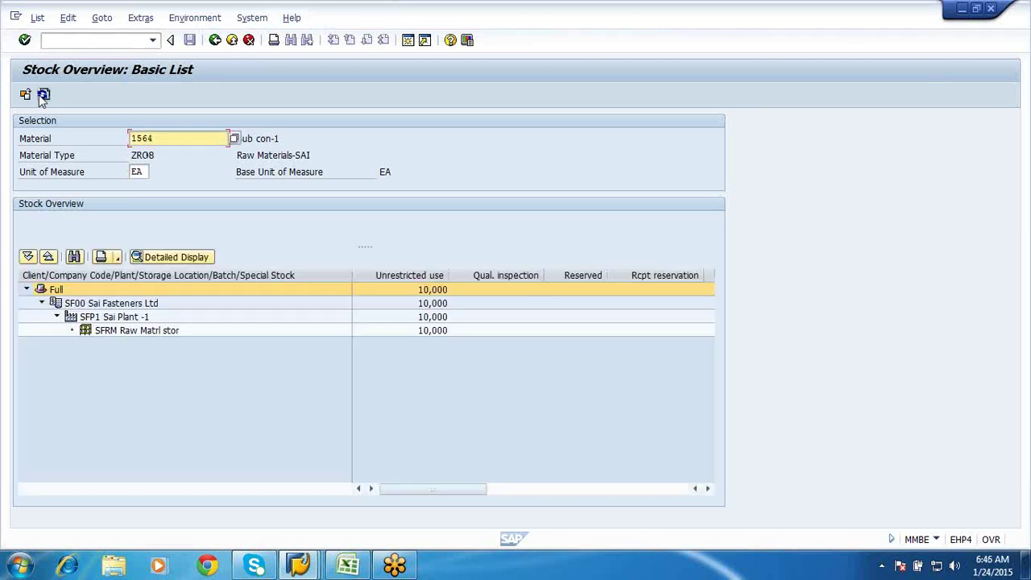
pyautogui.click(232, 39)
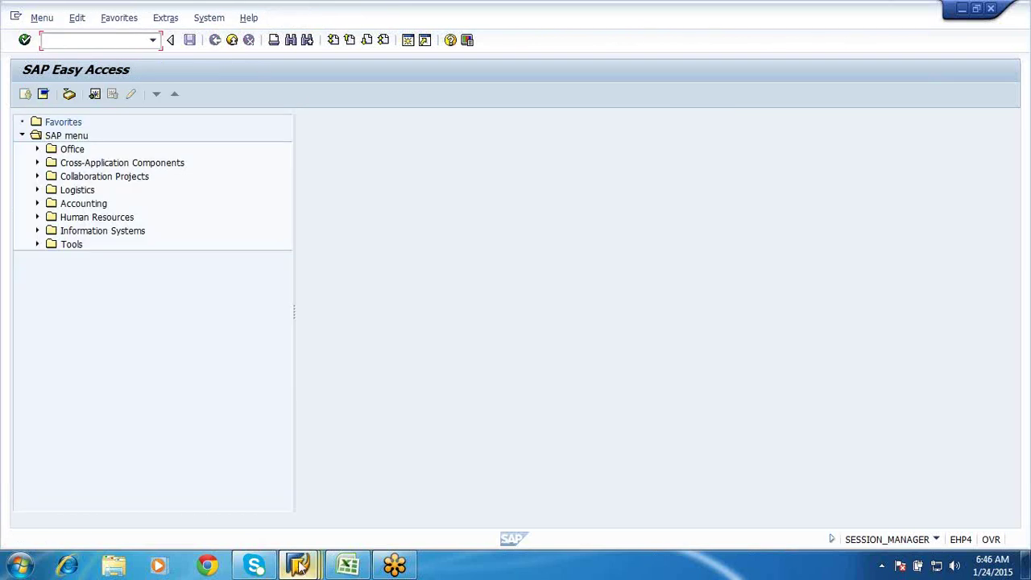
# Switch to the first SAP Easy Access session and start transaction MB1C.
pyautogui.click(299, 566)
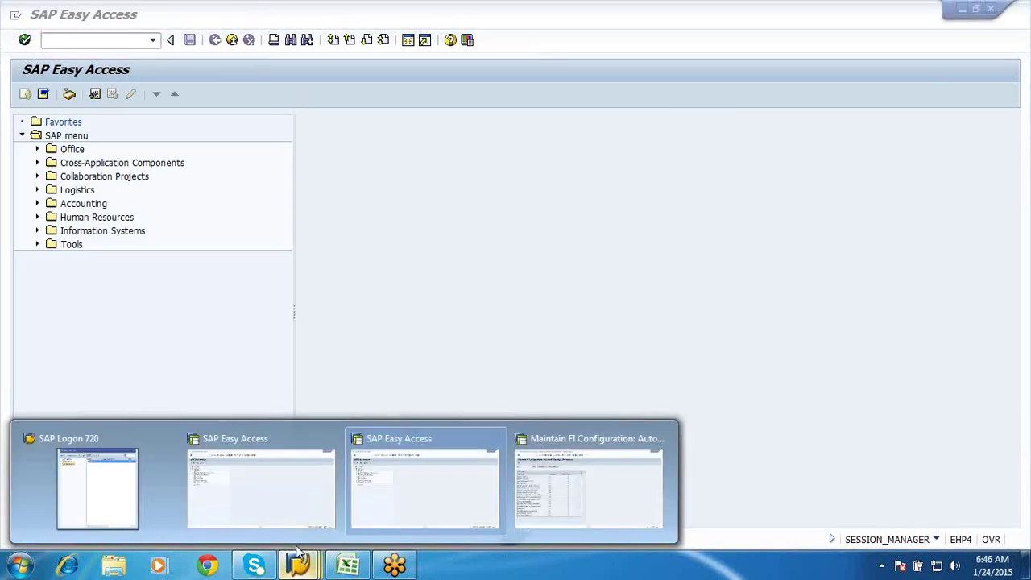
pyautogui.click(282, 493)
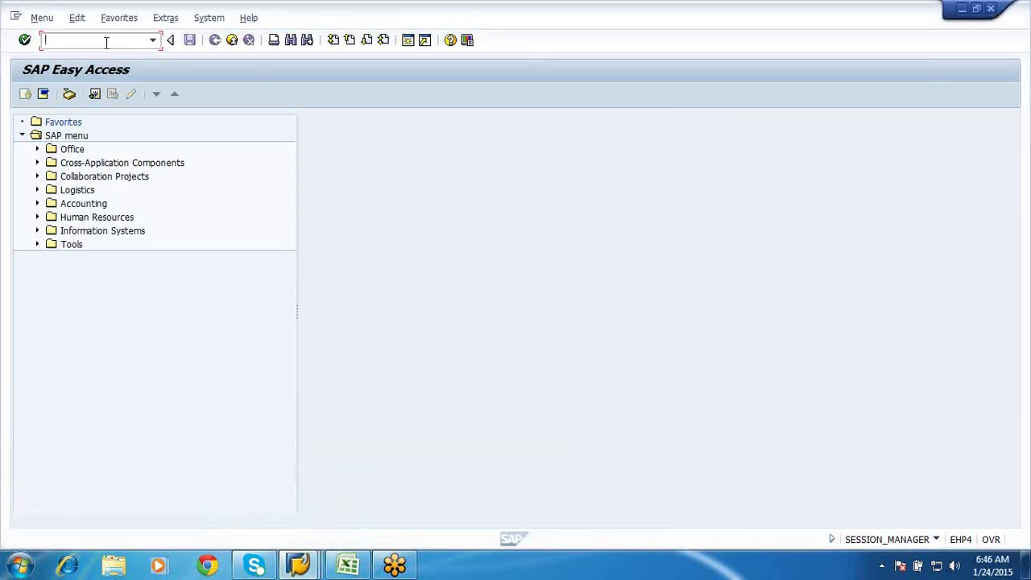
pyautogui.write('mb1c')
pyautogui.press('Return')
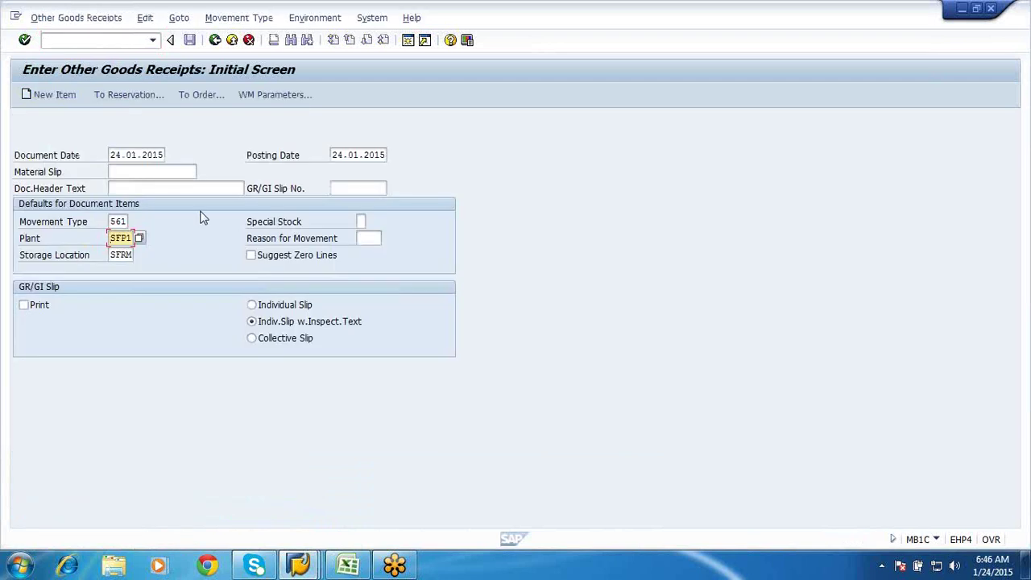
# Try to start a goods movement with movement type 541 for plant SFP1 and storage location SFRM.
pyautogui.press('Up')
pyautogui.press('Delete')
pyautogui.press('Delete')
pyautogui.write('541')
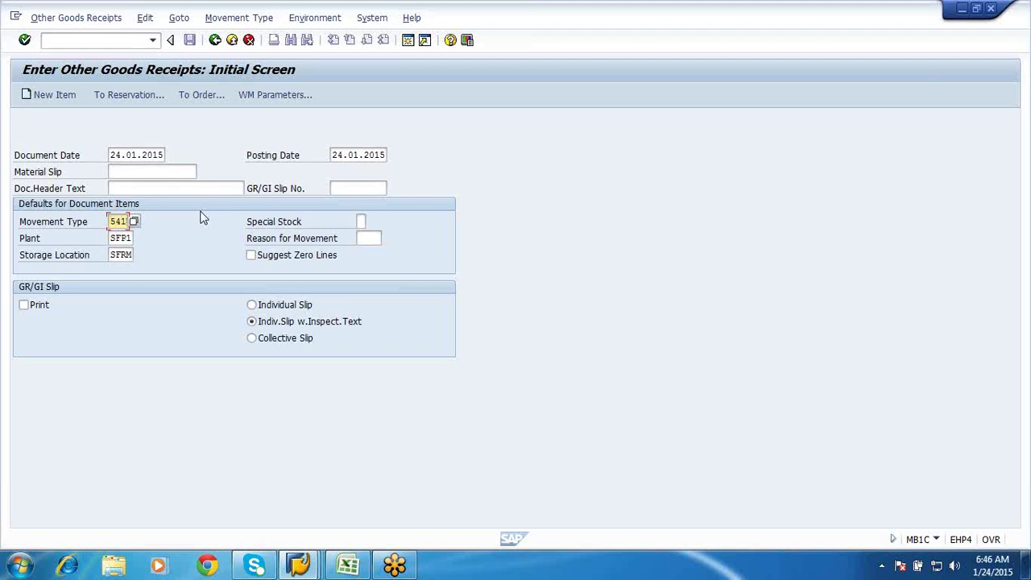
pyautogui.press('Return')
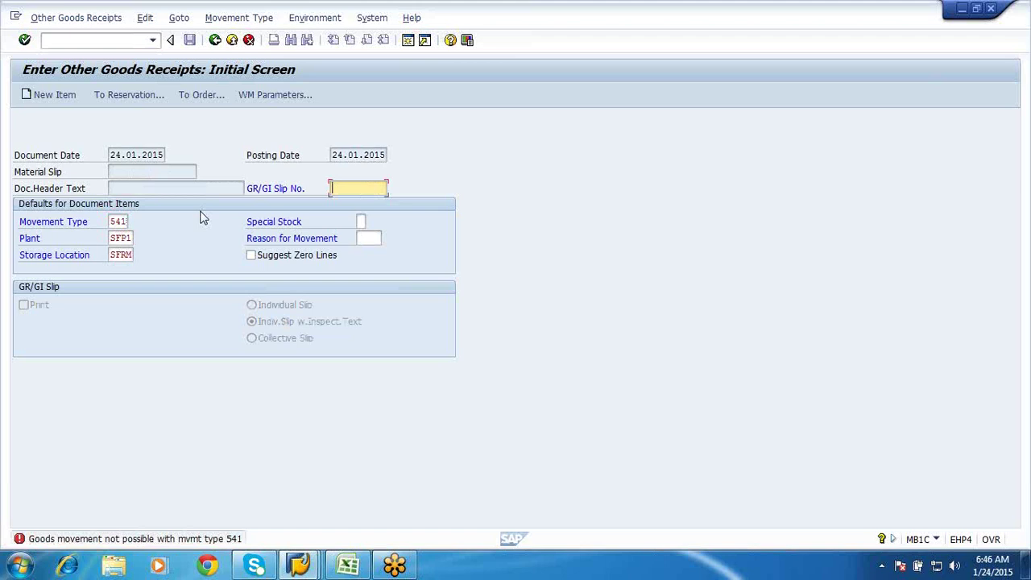
# Exit MB1C and start transaction MB1B with movement type 541 for plant SFP1 and storage location SFRM.
pyautogui.click(232, 40)
pyautogui.click(91, 41)
pyautogui.write('mb1b')
pyautogui.press('Return')
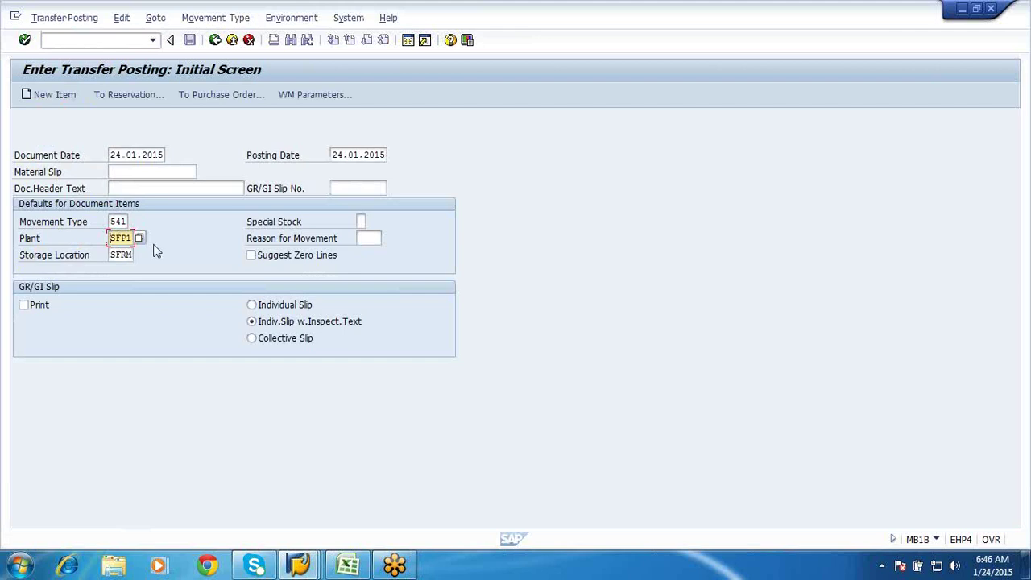
pyautogui.press('Return')
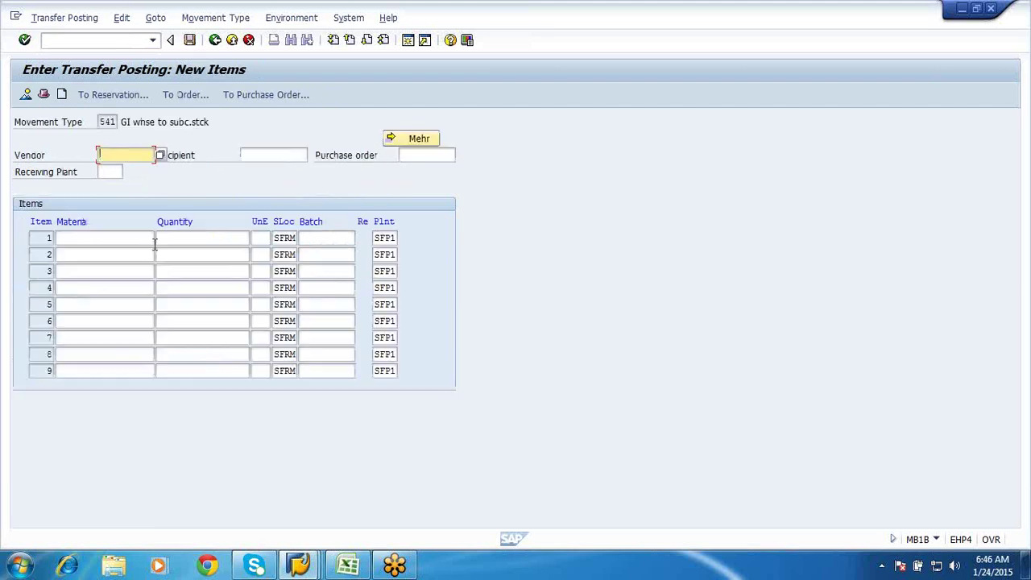
# Enter the subcontractor's vendor number and list materials 1564 and 1565 as the first two transfer items.
pyautogui.click(119, 156)
pyautogui.click(119, 170)
pyautogui.click(69, 237)
pyautogui.click(68, 264)
pyautogui.click(66, 256)
pyautogui.click(69, 266)
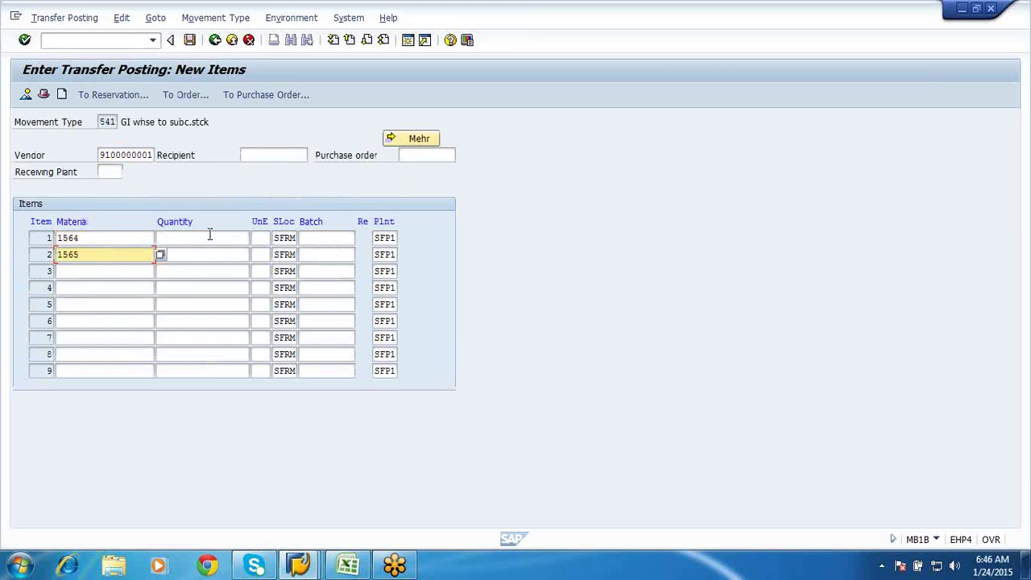
# Set the quantity to 1 for both materials, post the transfer to subcontractor stock and exit MB1B.
pyautogui.click(209, 237)
pyautogui.write('1')
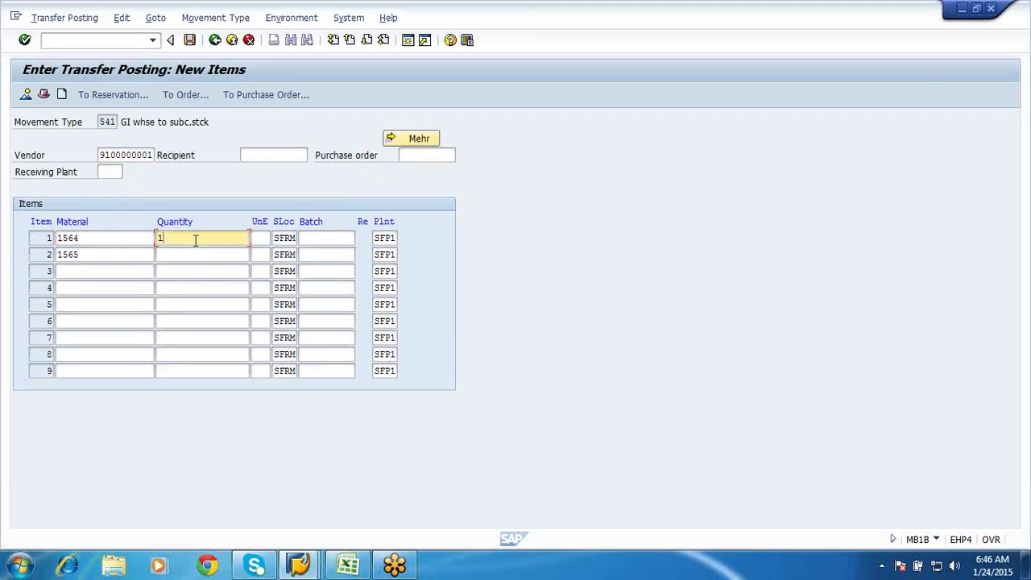
pyautogui.click(181, 255)
pyautogui.write('1')
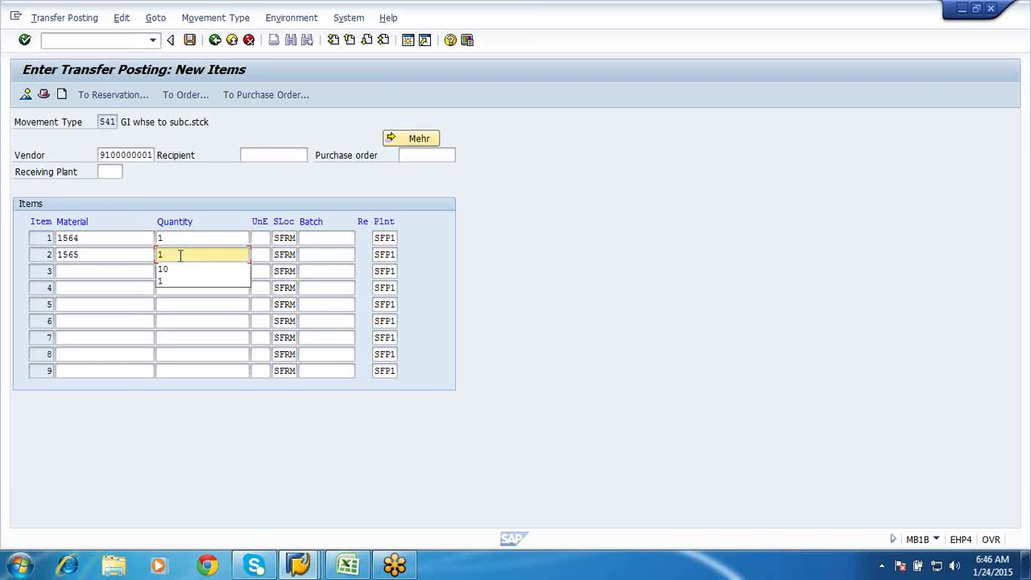
pyautogui.press('Return')
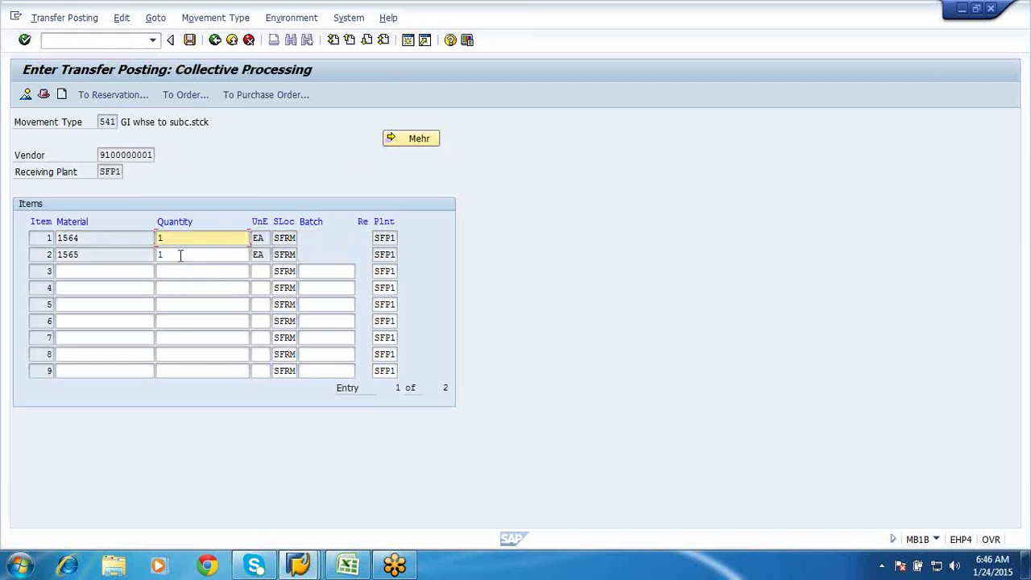
pyautogui.click(190, 40)
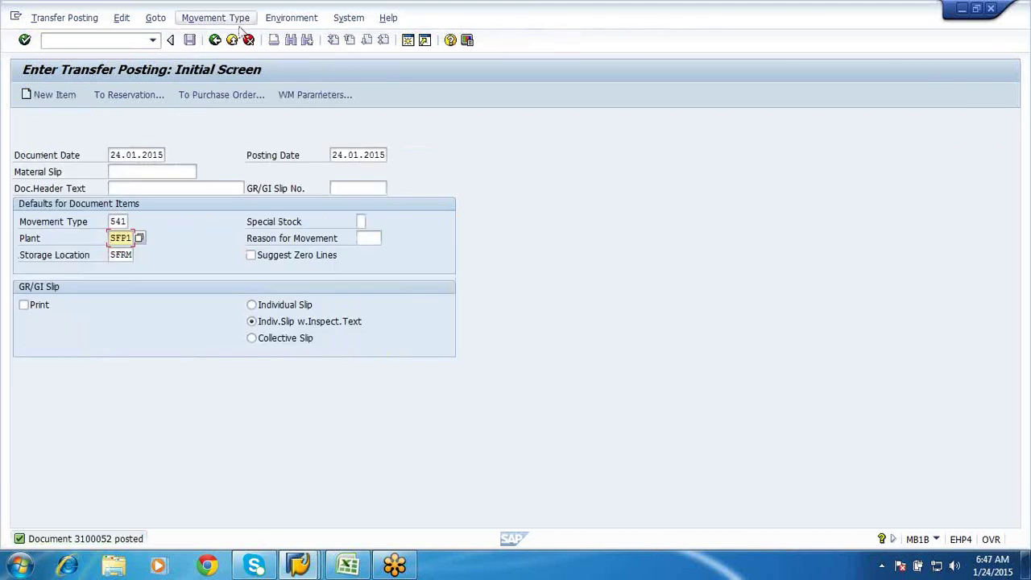
pyautogui.click(215, 40)
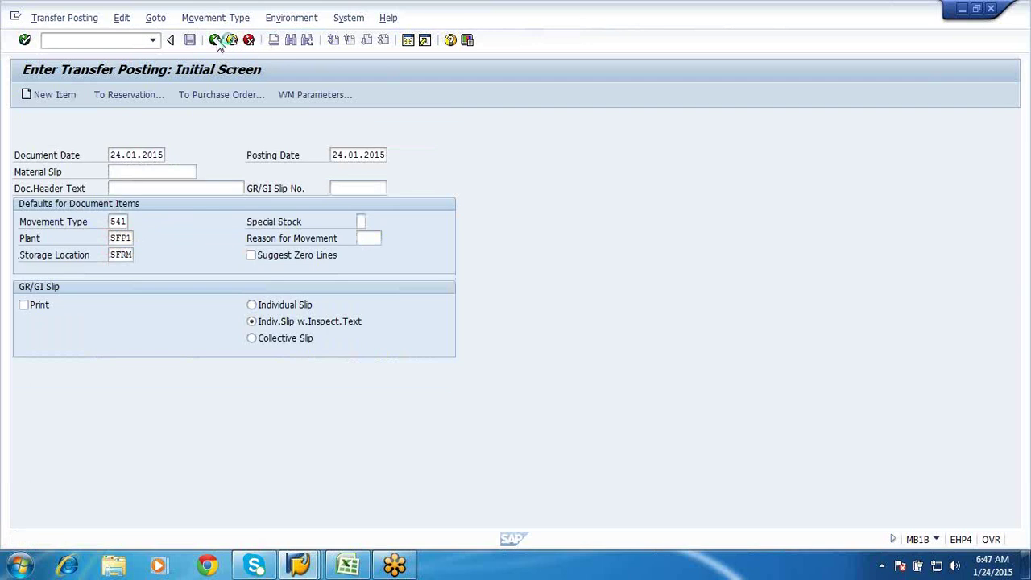
# Switch to the second SAP Easy Access session and display the MMBE stock overview for material 1564 in plant SFP1, storage location SFRM.
pyautogui.click(299, 568)
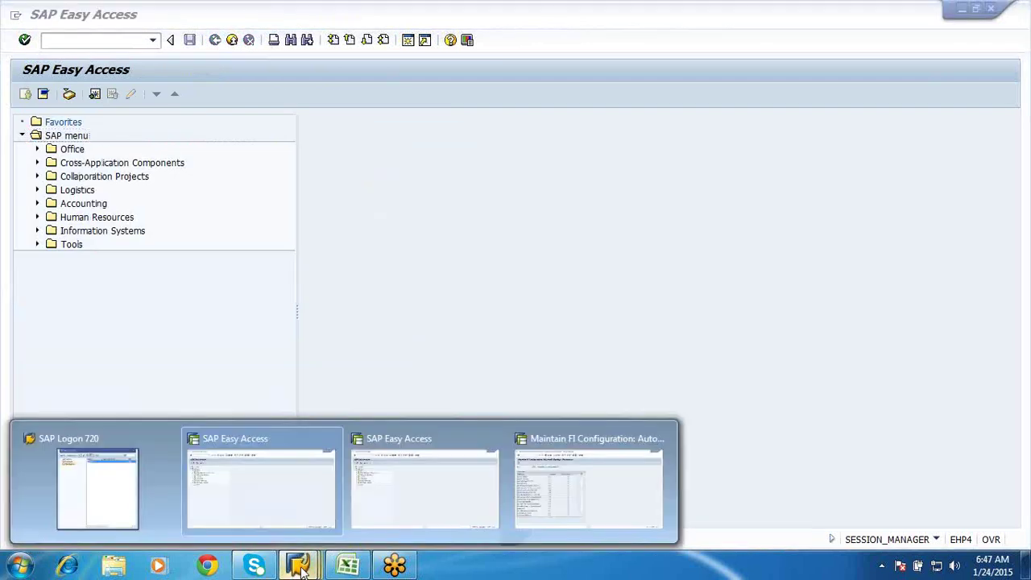
pyautogui.click(430, 490)
pyautogui.write('mmbe')
pyautogui.press('Return')
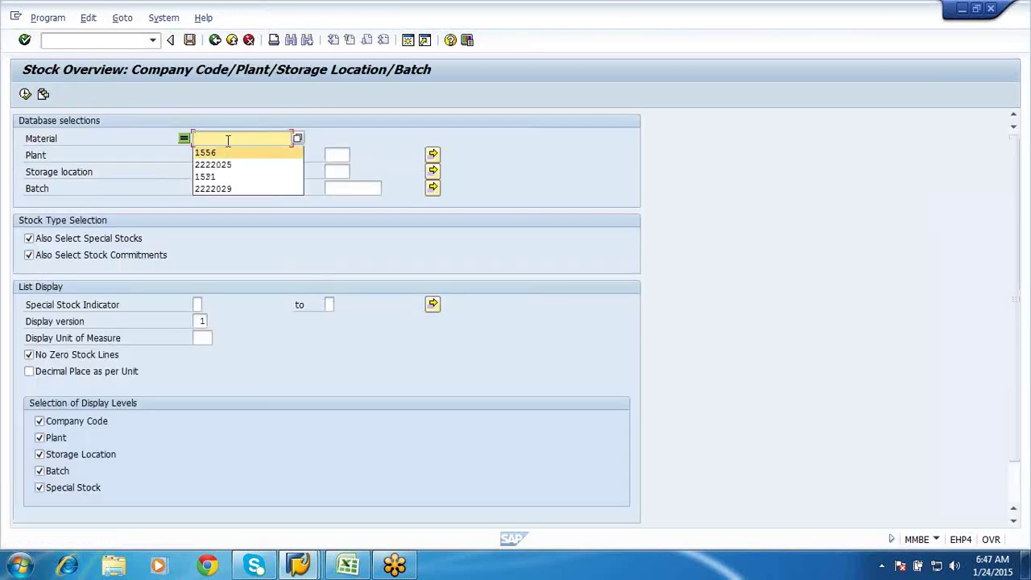
pyautogui.click(214, 140)
pyautogui.write('1564')
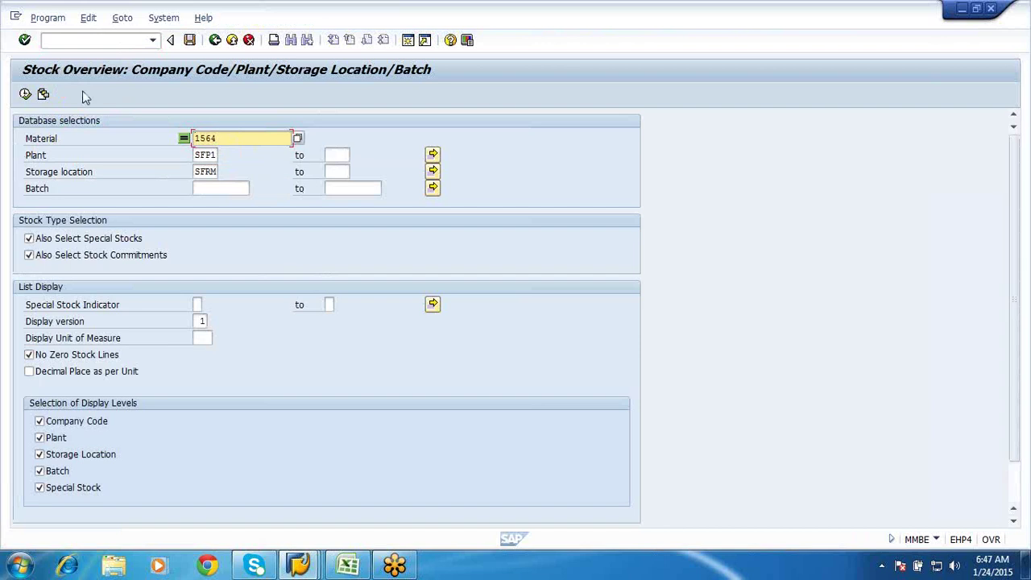
pyautogui.click(25, 95)
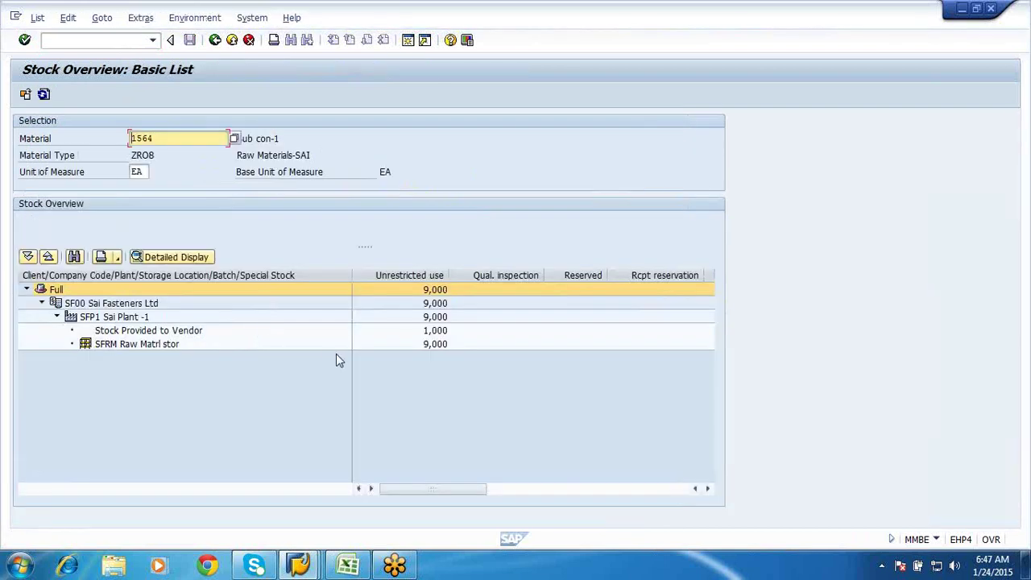
# Compare the unrestricted quantities of the stock provided to vendor and the SFRM storage location.
pyautogui.click(187, 332)
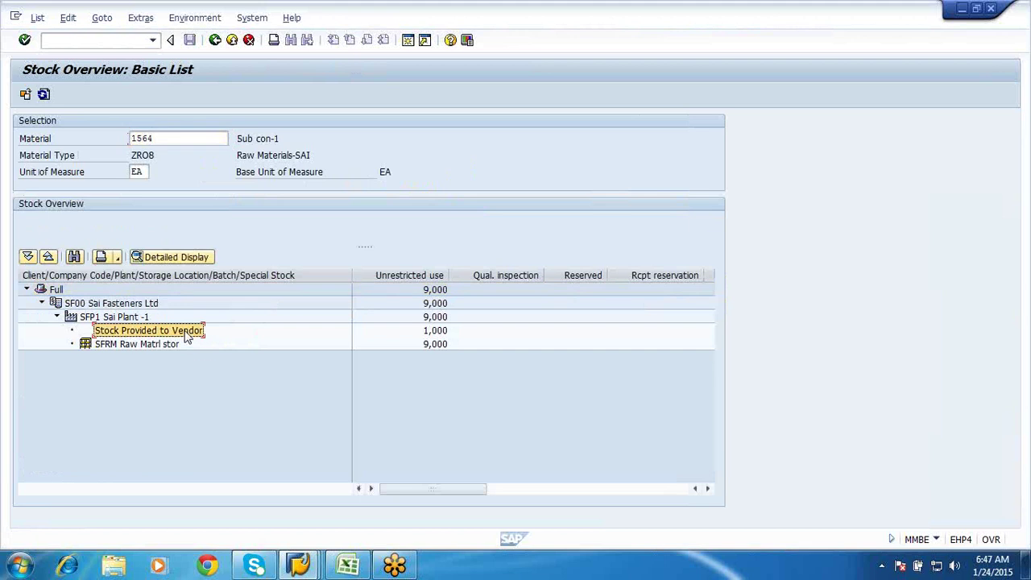
pyautogui.click(443, 332)
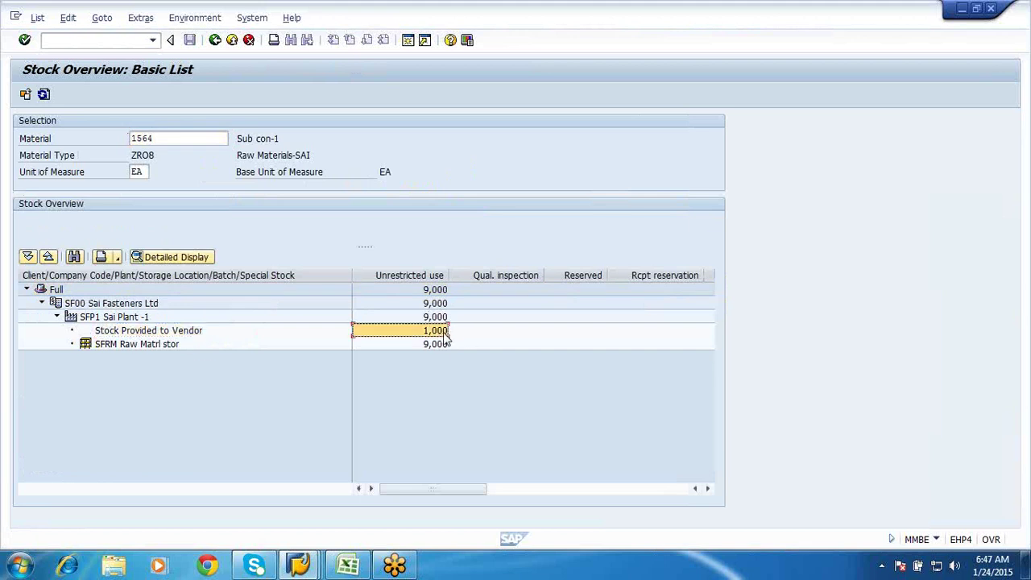
pyautogui.click(435, 345)
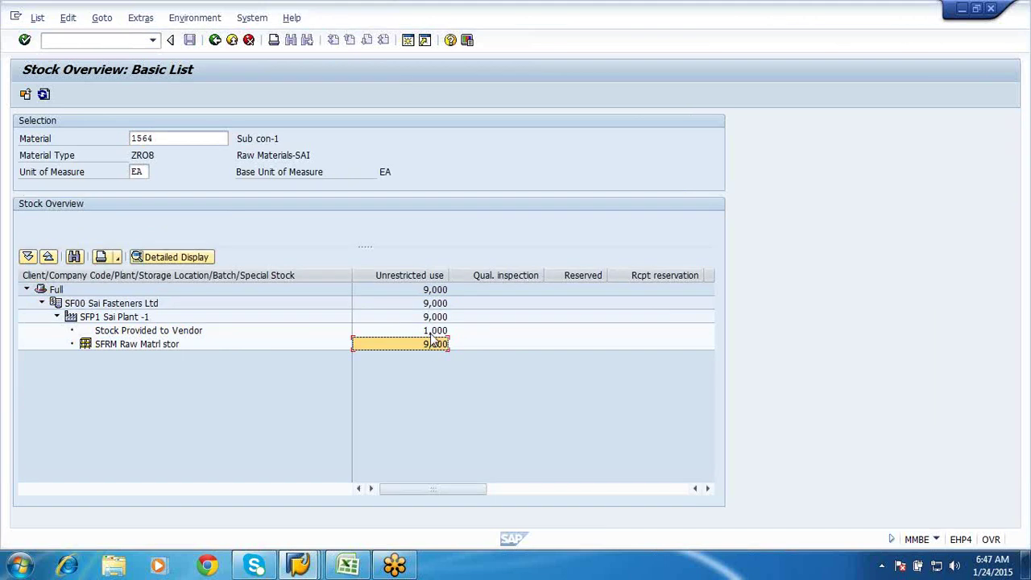
pyautogui.click(430, 333)
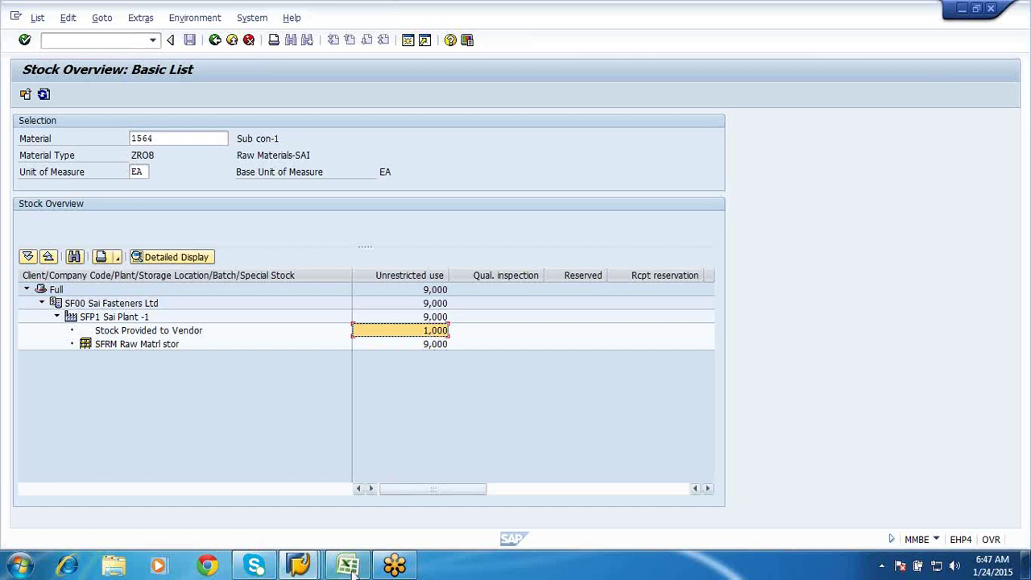
# Show the open SAP sessions to switch away from the stock overview.
pyautogui.click(299, 564)
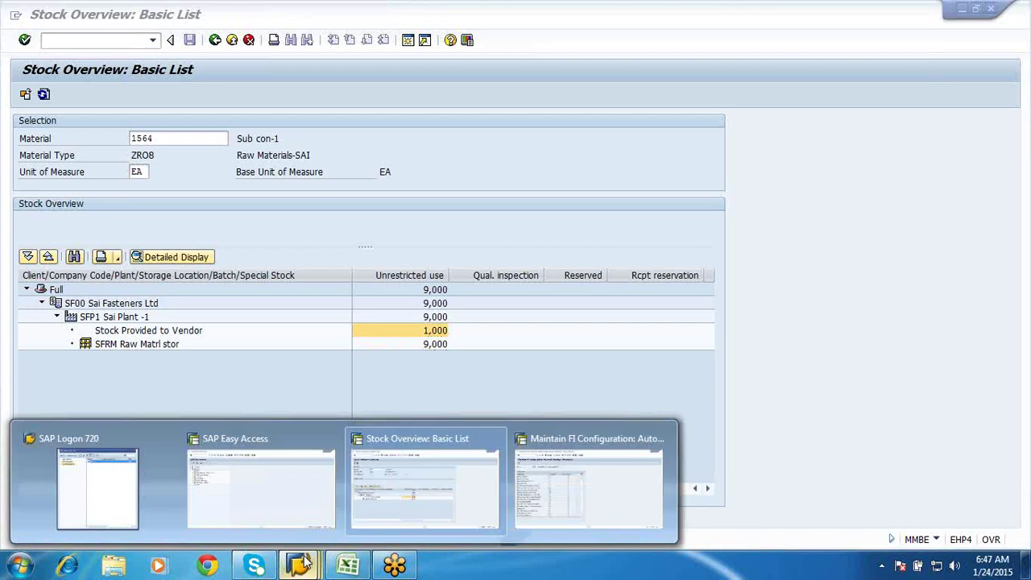
# Switch to the SAP Easy Access session, display the prefilled 2015 material document with MB03, and check its accounting documents.
pyautogui.click(246, 501)
pyautogui.click(77, 42)
pyautogui.write('mo03')
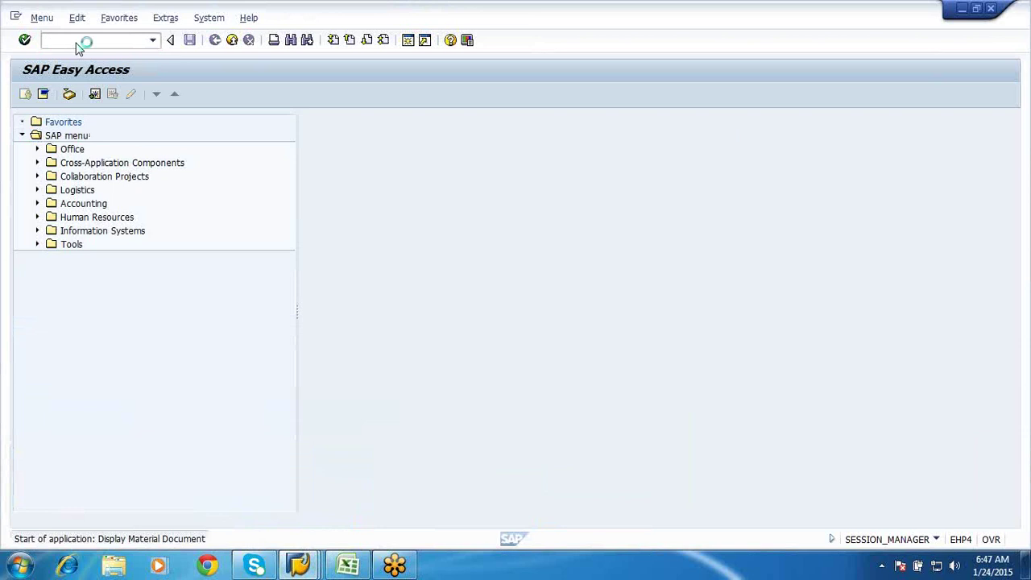
pyautogui.press('Return')
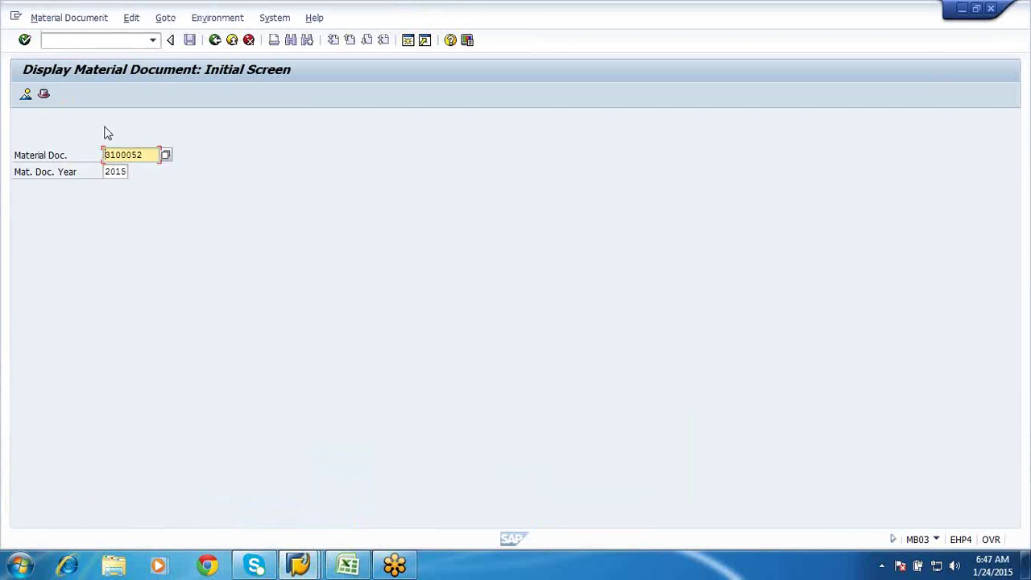
pyautogui.click(26, 94)
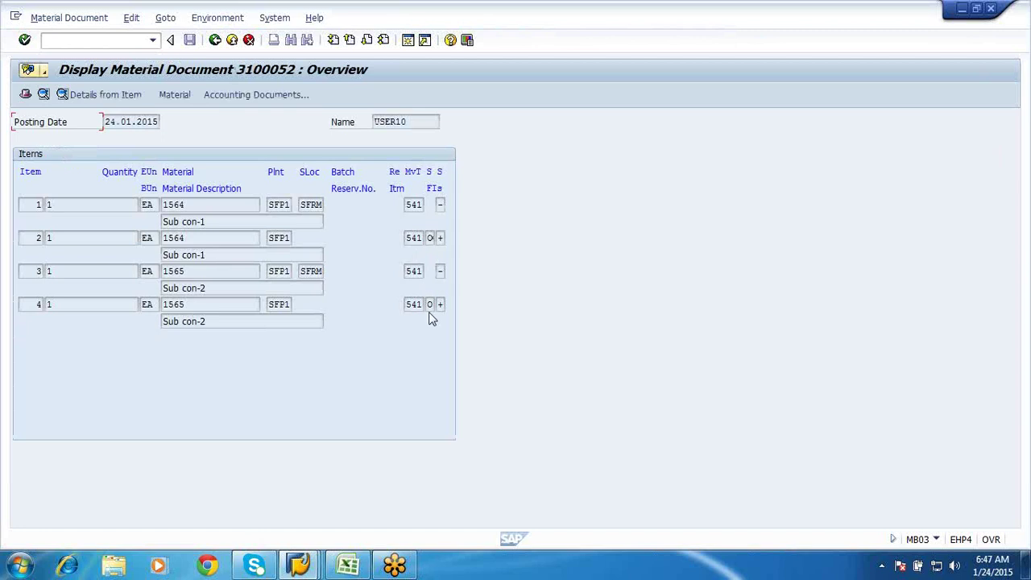
pyautogui.click(239, 96)
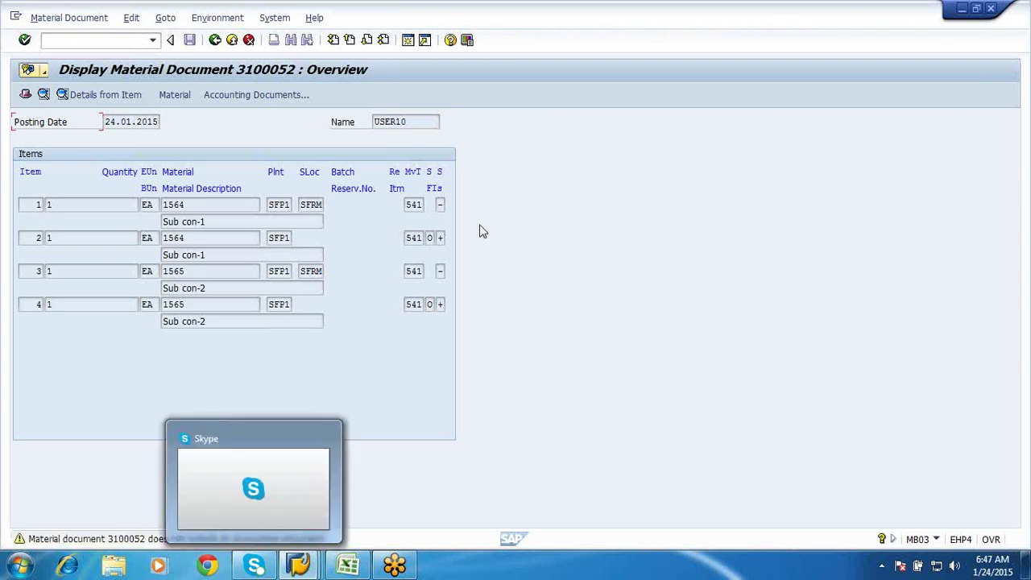
pyautogui.click(232, 40)
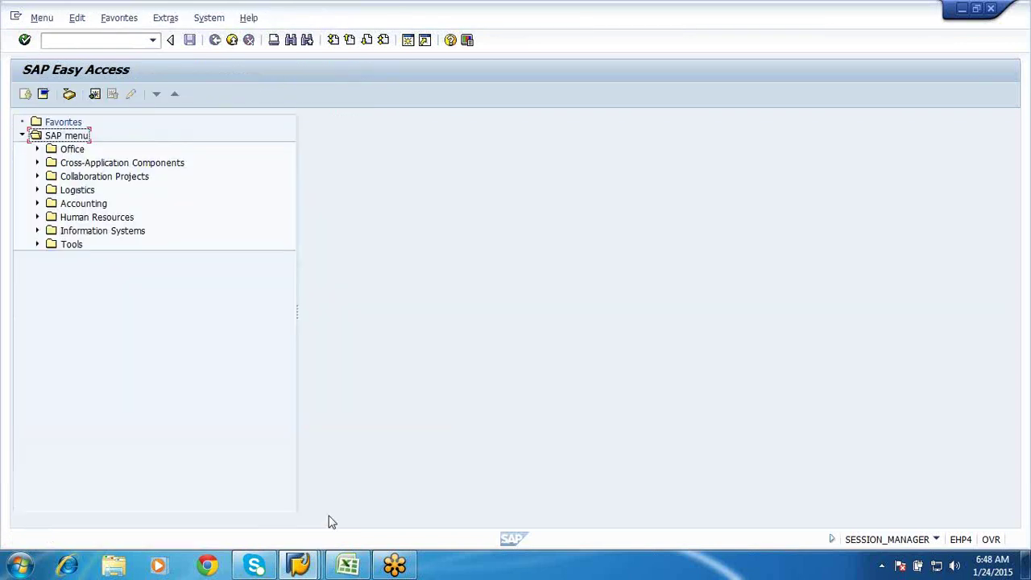
# Run the ME2O subcontracting stock monitoring report for the prefilled vendor and plant SFP1.
pyautogui.click(67, 42)
pyautogui.write('me2o')
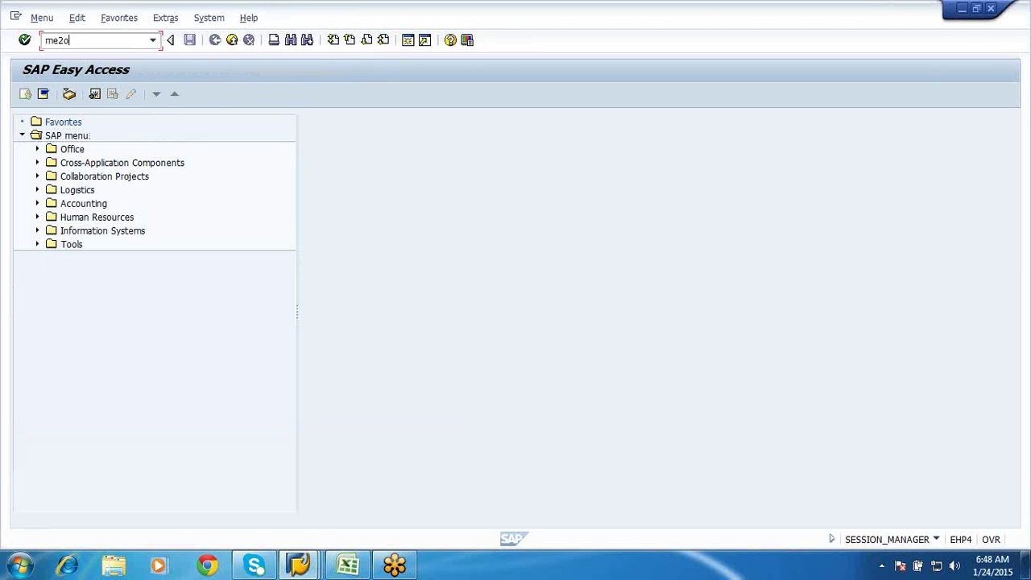
pyautogui.press('Return')
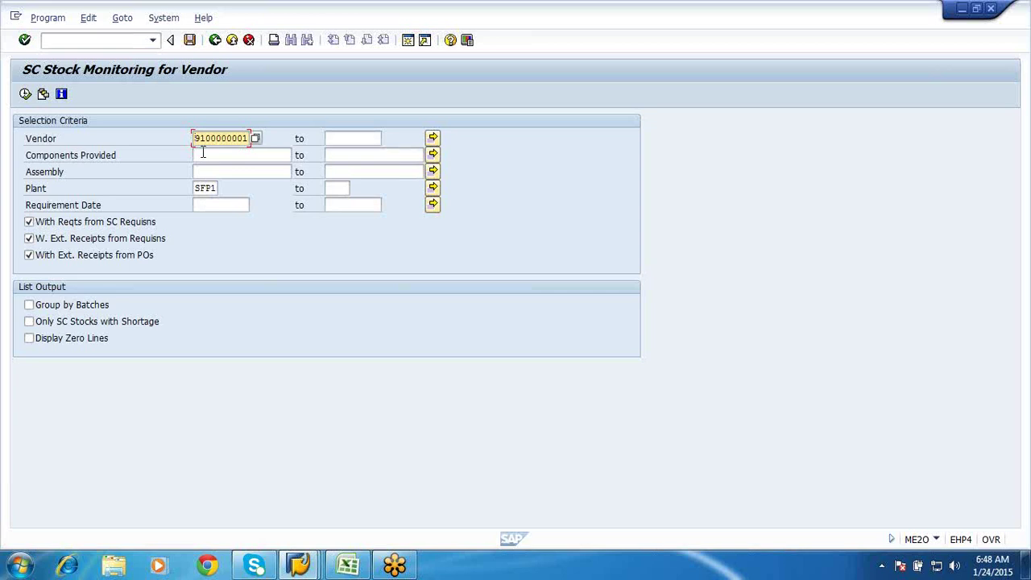
pyautogui.click(26, 94)
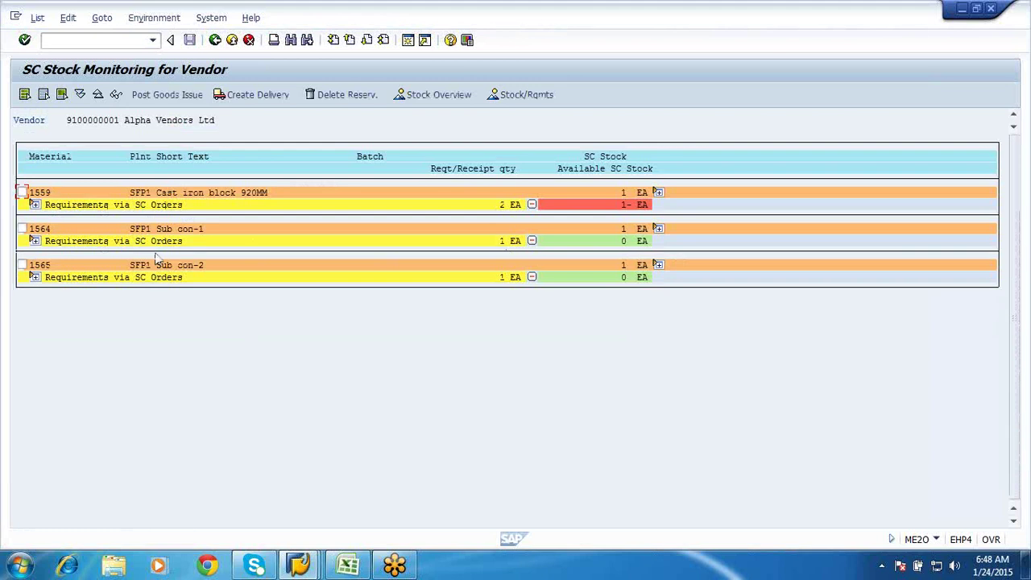
# Expand the SC order requirements and stock details of materials 1564 and 1565, and return to SAP Easy Access.
pyautogui.click(34, 228)
pyautogui.click(35, 277)
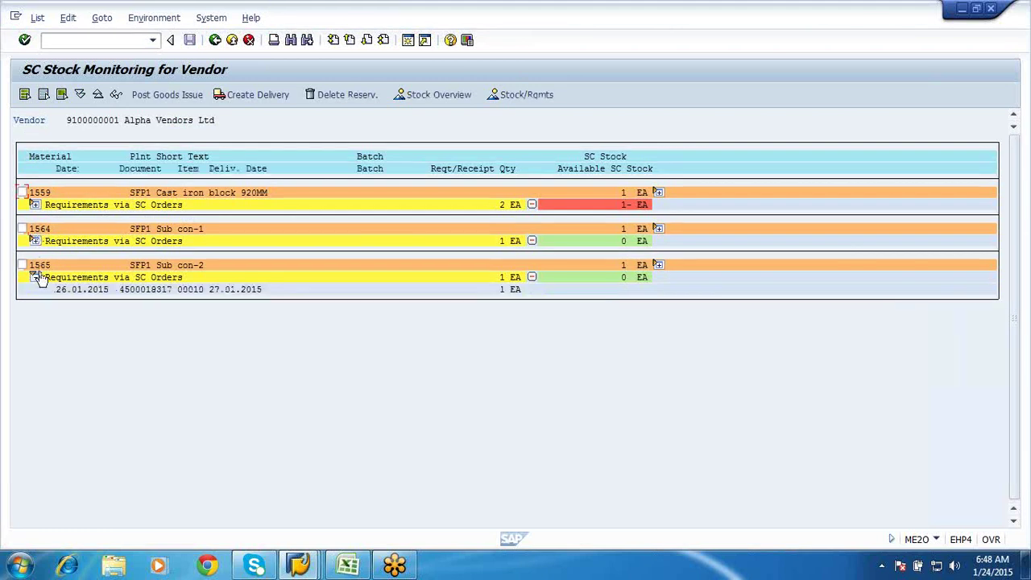
pyautogui.click(35, 241)
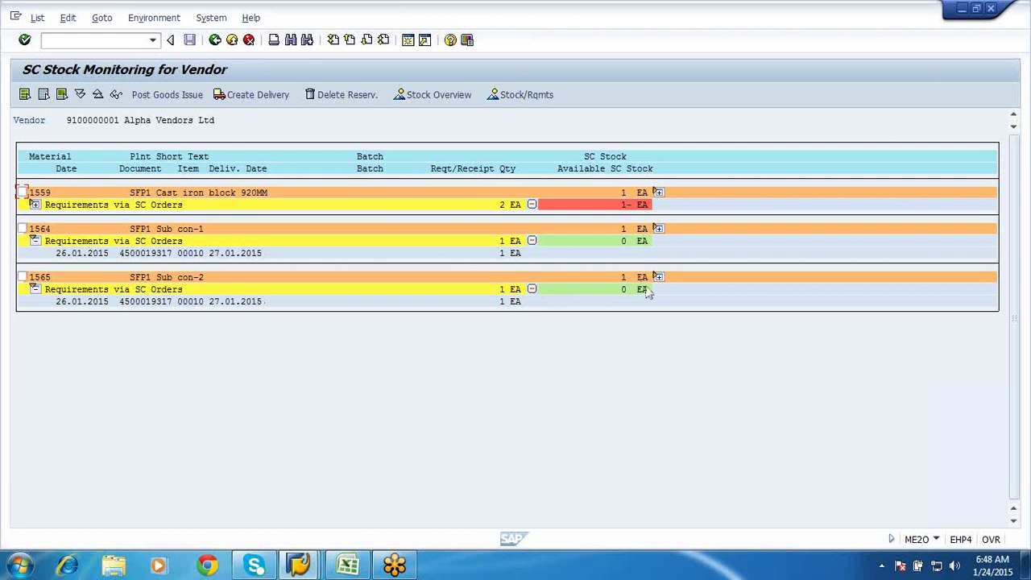
pyautogui.click(658, 277)
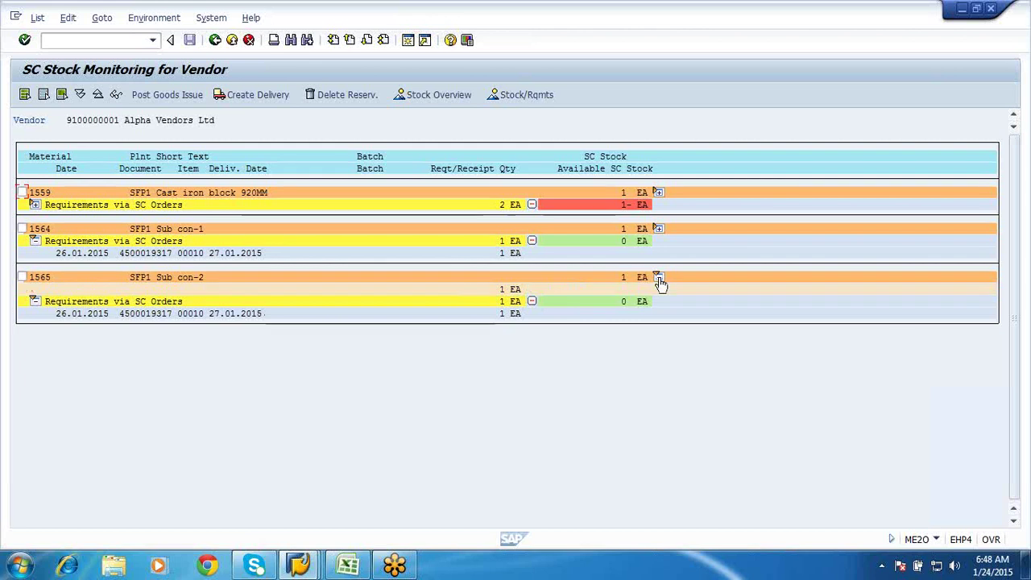
pyautogui.click(658, 229)
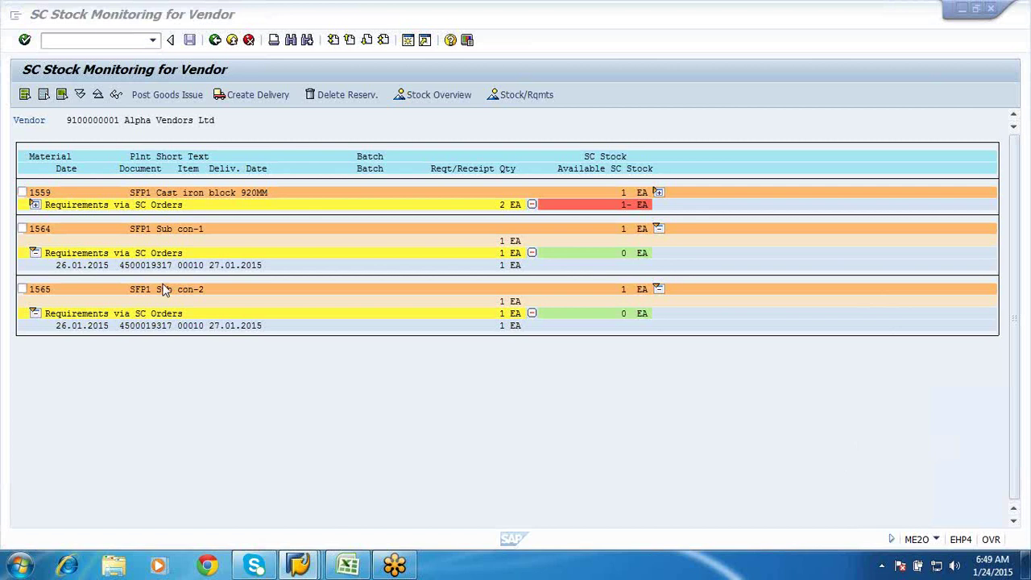
pyautogui.click(215, 40)
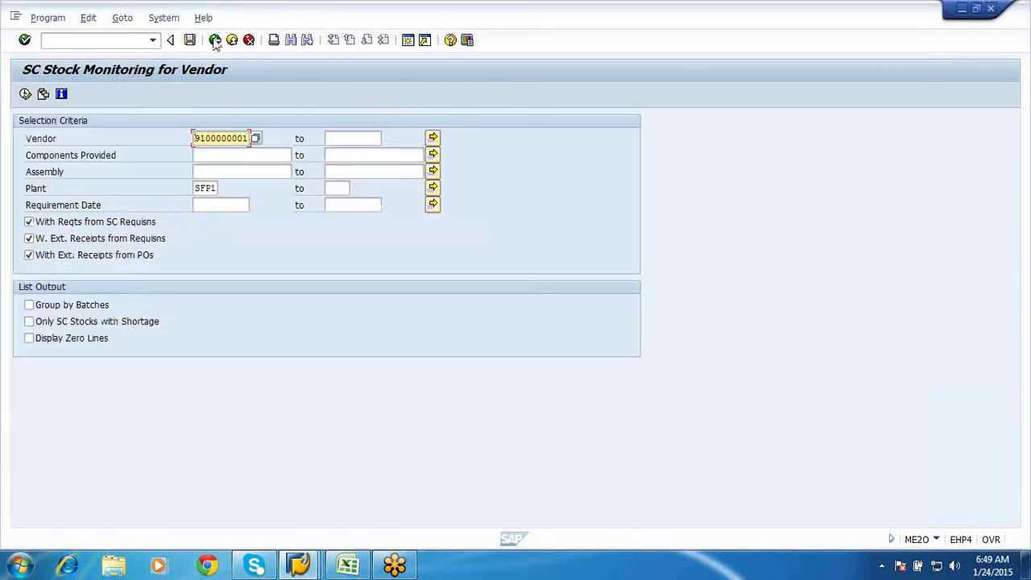
pyautogui.click(215, 40)
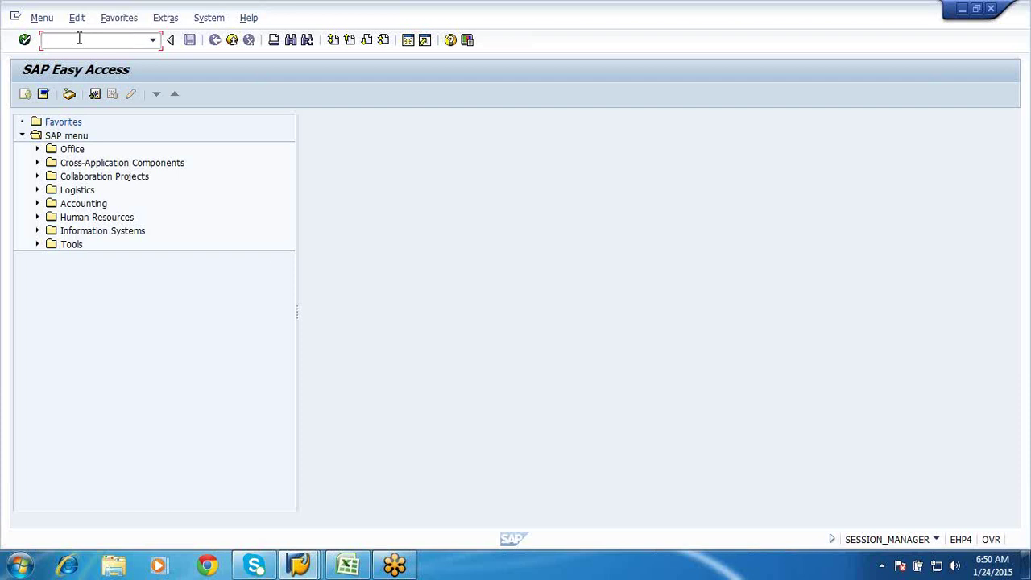
# Switch to the P2P Syllabus workbook in Excel and fill cells I125:I145 on Sheet11 with yellow.
pyautogui.click(347, 565)
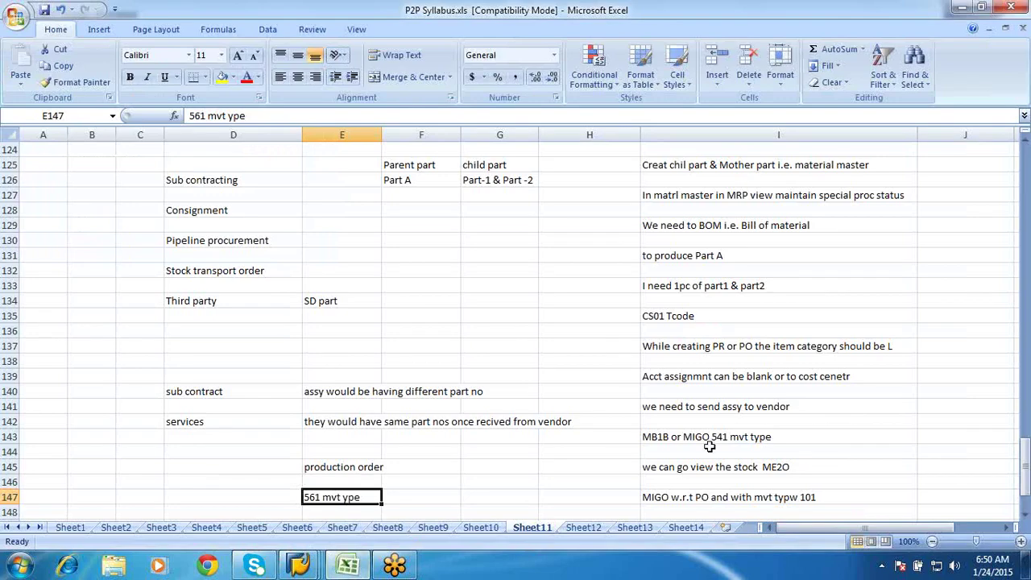
pyautogui.click(706, 495)
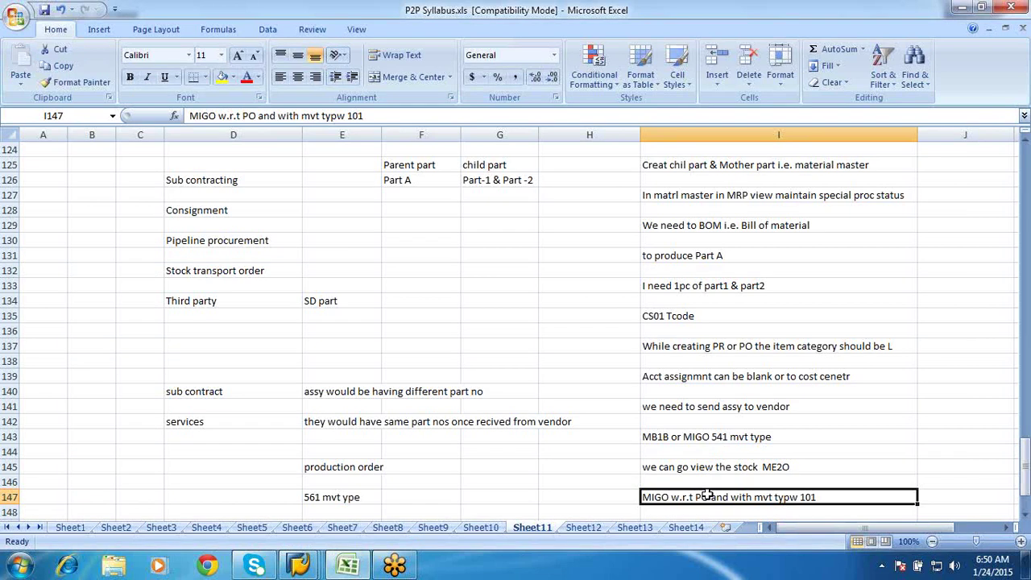
pyautogui.click(649, 166)
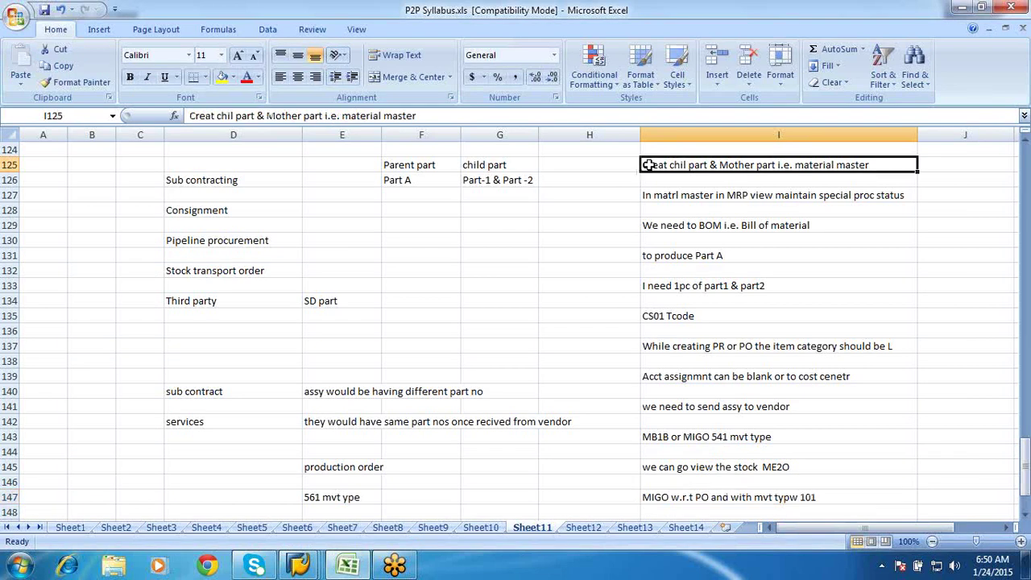
pyautogui.hotkey('shift', 'Down')
pyautogui.hotkey('shift', 'Down')
pyautogui.hotkey('shift', 'Down')
pyautogui.hotkey('shift', 'Down')
pyautogui.hotkey('shift', 'Down')
pyautogui.hotkey('shift', 'Down')
pyautogui.hotkey('shift', 'Down')
pyautogui.hotkey('shift', 'Down')
pyautogui.hotkey('shift', 'Down')
pyautogui.hotkey('shift', 'Down')
pyautogui.hotkey('shift', 'Down')
pyautogui.hotkey('shift', 'Down')
pyautogui.hotkey('shift', 'Down')
pyautogui.hotkey('shift', 'Down')
pyautogui.hotkey('shift', 'Down')
pyautogui.hotkey('shift', 'Down')
pyautogui.hotkey('shift', 'Down')
pyautogui.hotkey('shift', 'Down')
pyautogui.hotkey('shift', 'Down')
pyautogui.hotkey('shift', 'Down')
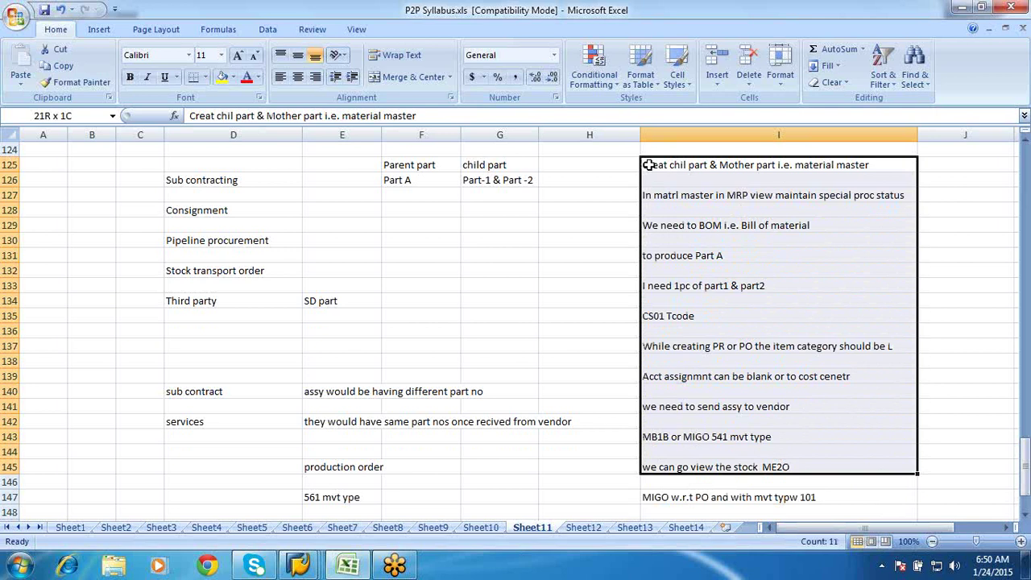
pyautogui.click(220, 76)
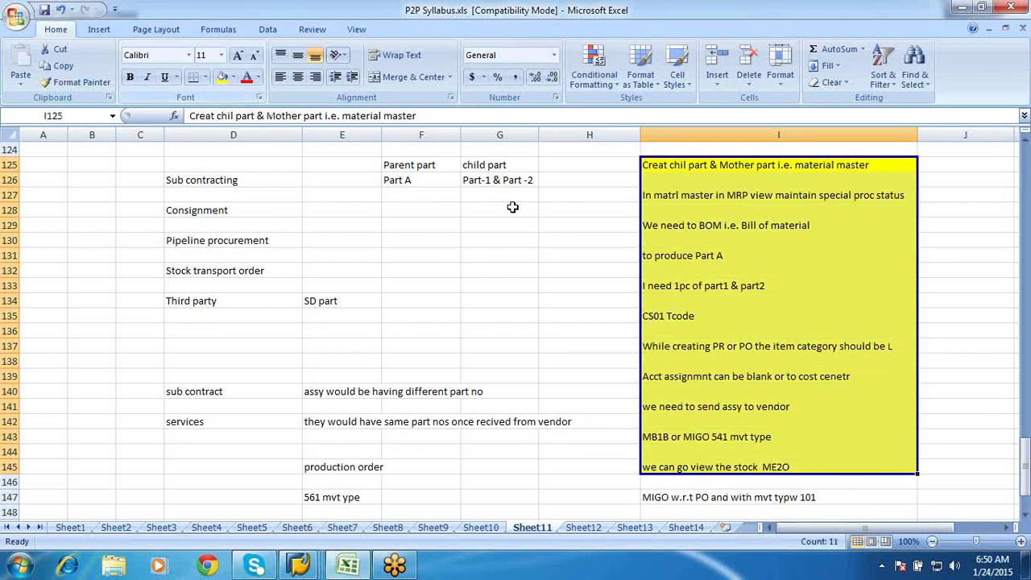
# Examine the remaining subcontracting notes below the highlighted range and select the MIGO note in cell I147.
pyautogui.click(1025, 514)
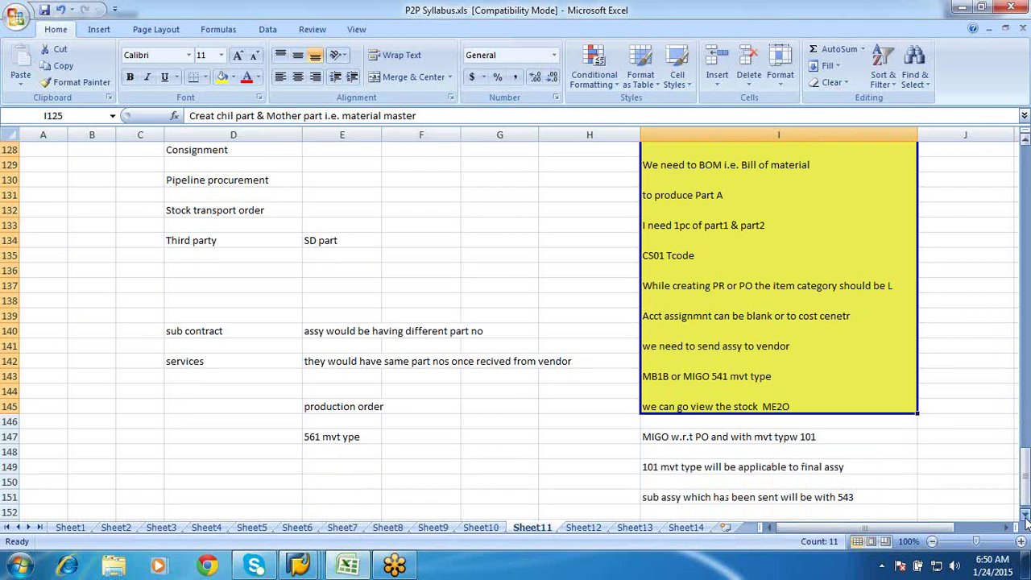
pyautogui.click(1025, 516)
pyautogui.click(1025, 515)
pyautogui.click(1025, 515)
pyautogui.click(1025, 516)
pyautogui.click(1025, 516)
pyautogui.click(1025, 515)
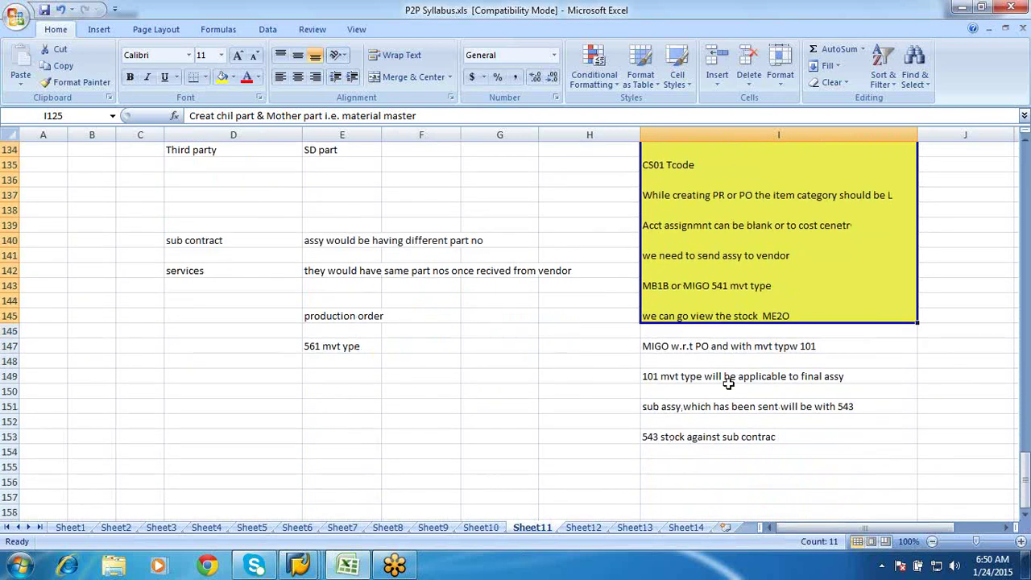
pyautogui.click(700, 333)
pyautogui.click(695, 359)
pyautogui.click(688, 347)
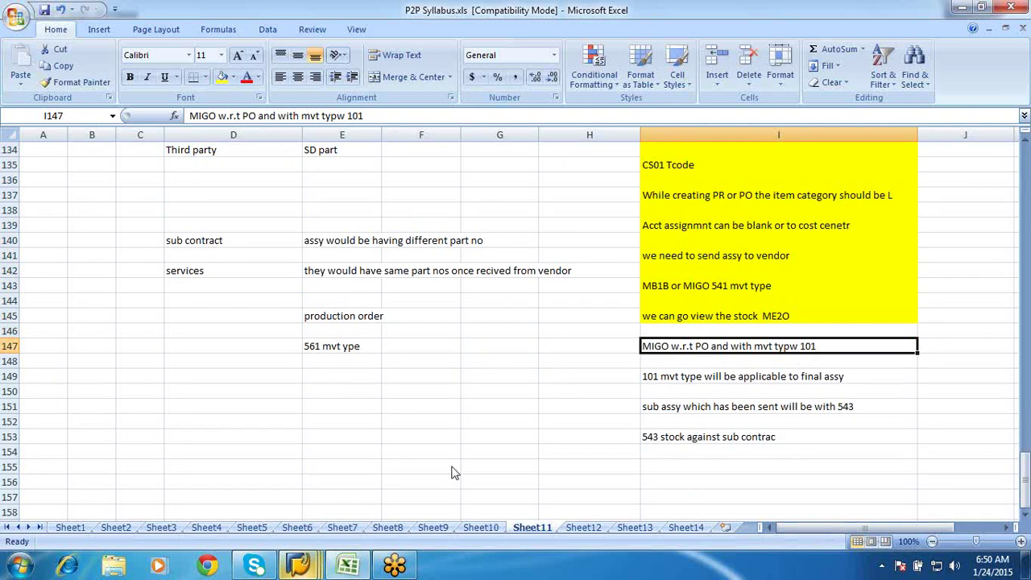
# Switch back to SAP Easy Access and load the subcontracting purchase order for goods receipt in MIGO.
pyautogui.moveTo(302, 558)
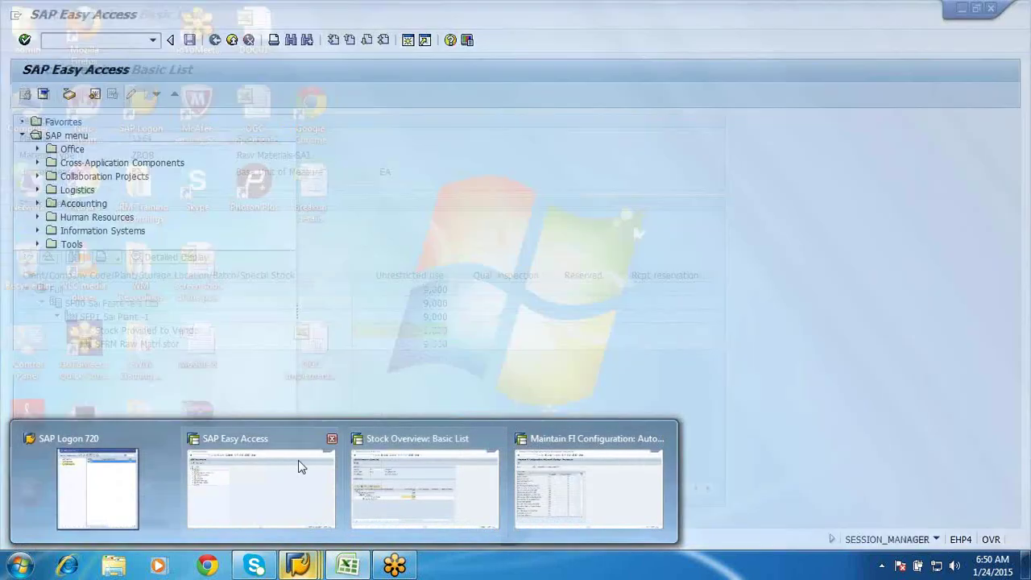
pyautogui.click(298, 460)
pyautogui.write('migo')
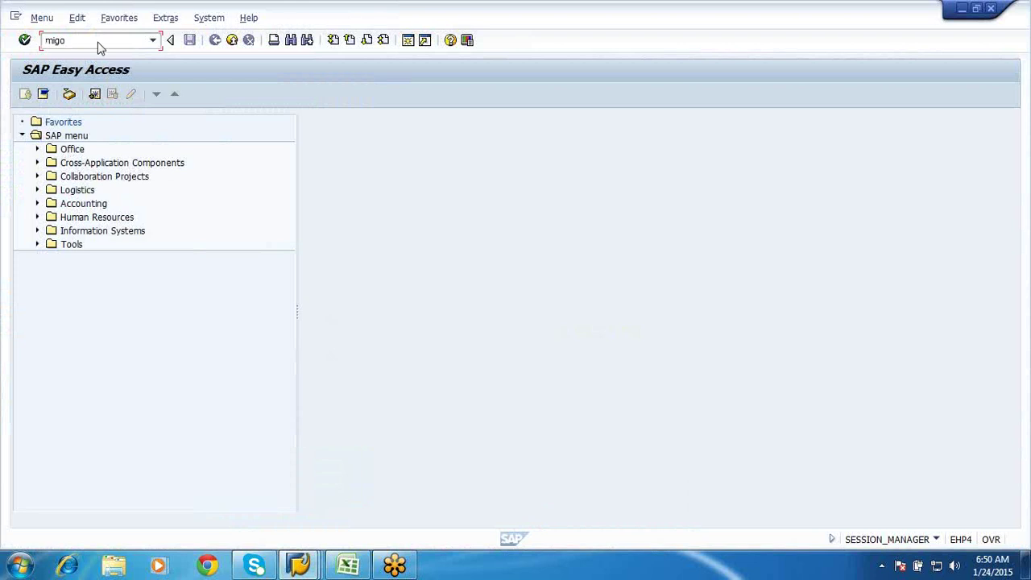
pyautogui.press('Return')
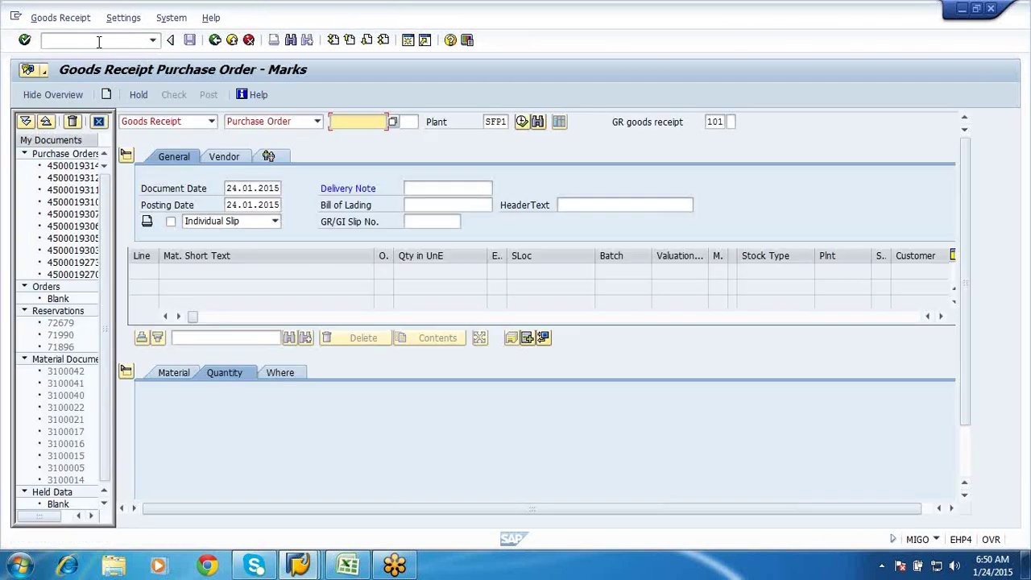
pyautogui.click(359, 120)
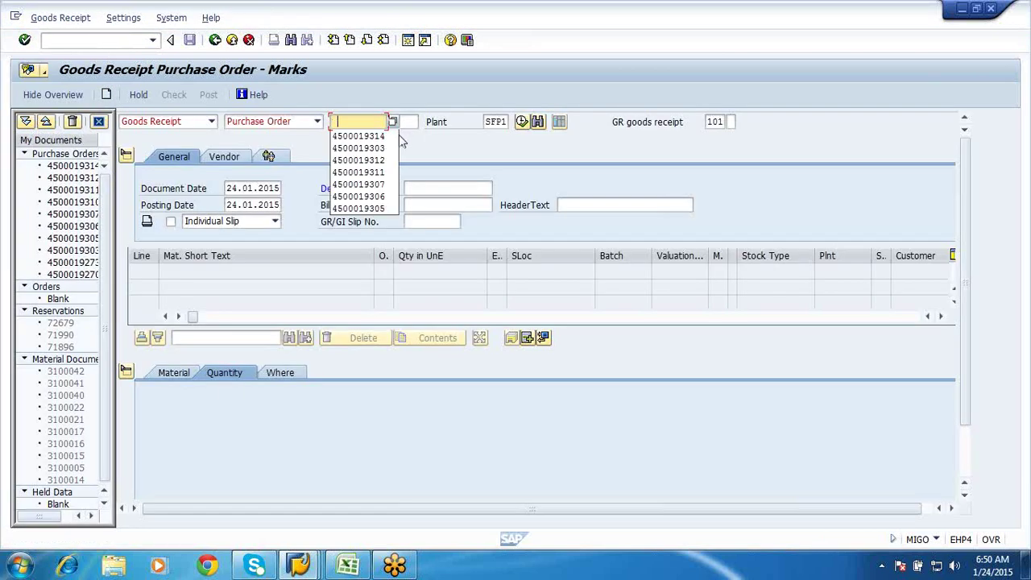
pyautogui.click(368, 137)
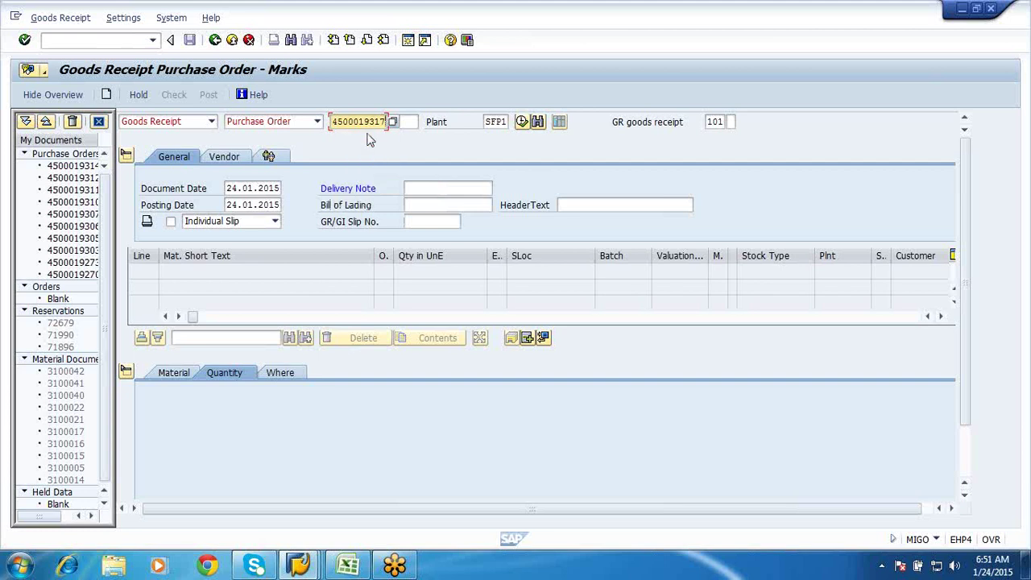
pyautogui.press('Return')
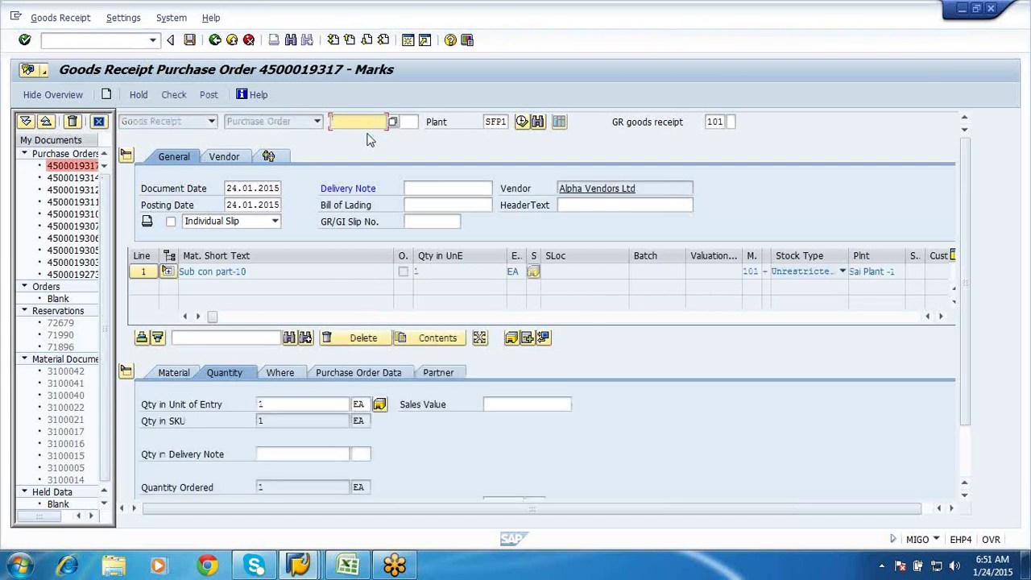
# Enter 5454 as the delivery note and check the material and quantity details of item Sub con part-10.
pyautogui.click(416, 190)
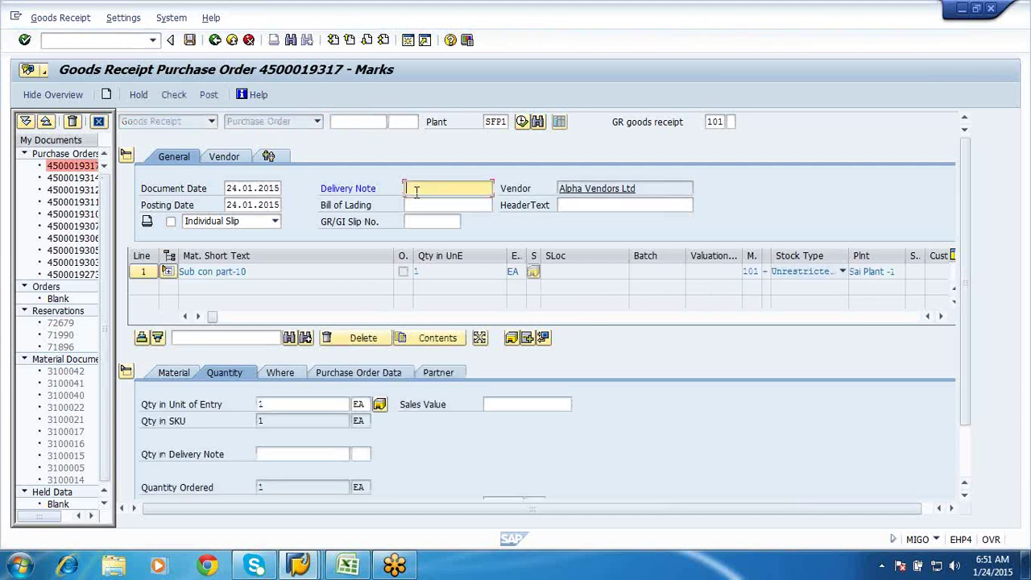
pyautogui.write('5454')
pyautogui.click(182, 377)
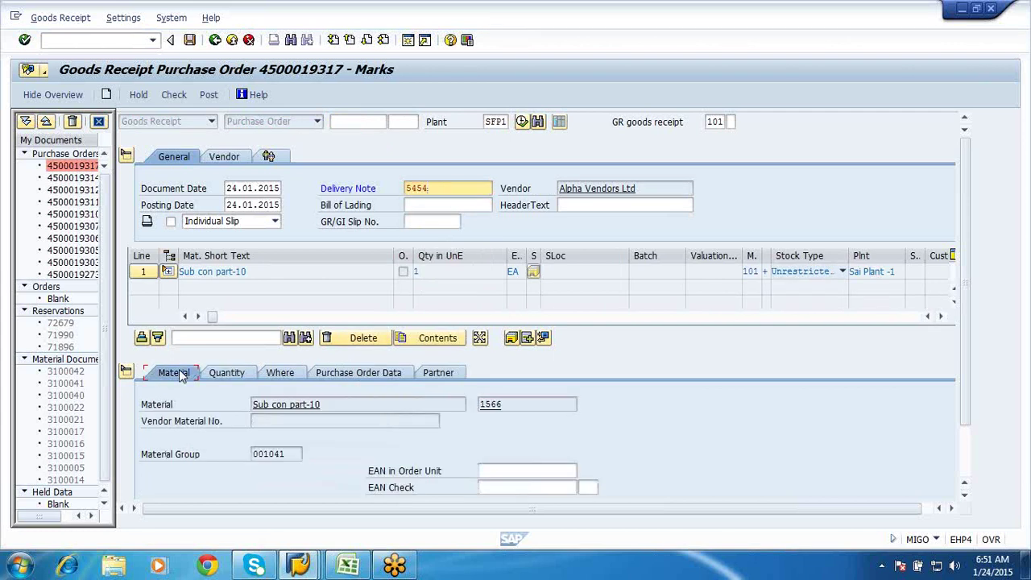
pyautogui.click(519, 405)
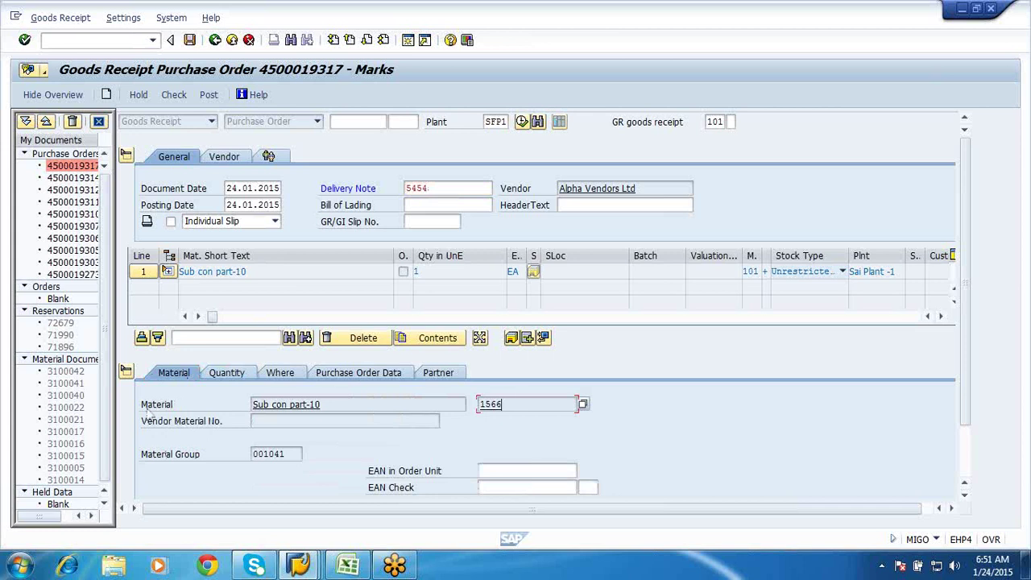
pyautogui.click(224, 371)
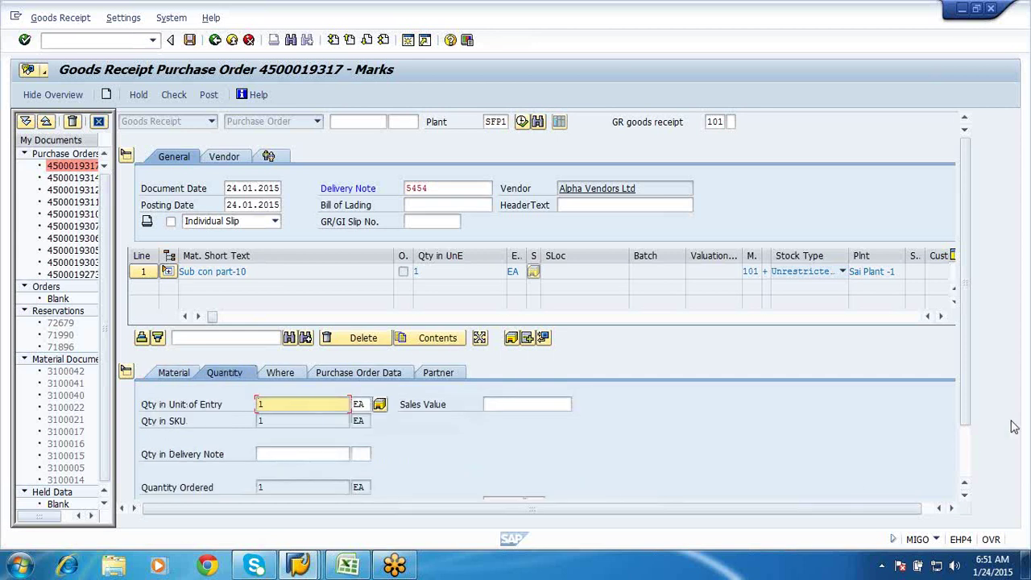
# Set the item's storage location to sfrm and display its purchase order data.
pyautogui.click(278, 375)
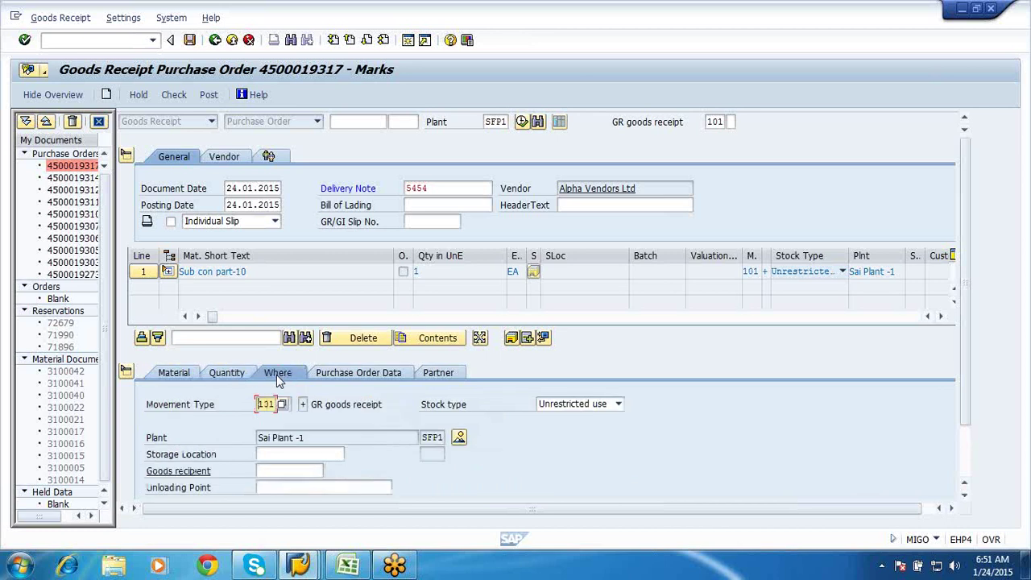
pyautogui.click(274, 455)
pyautogui.click(271, 469)
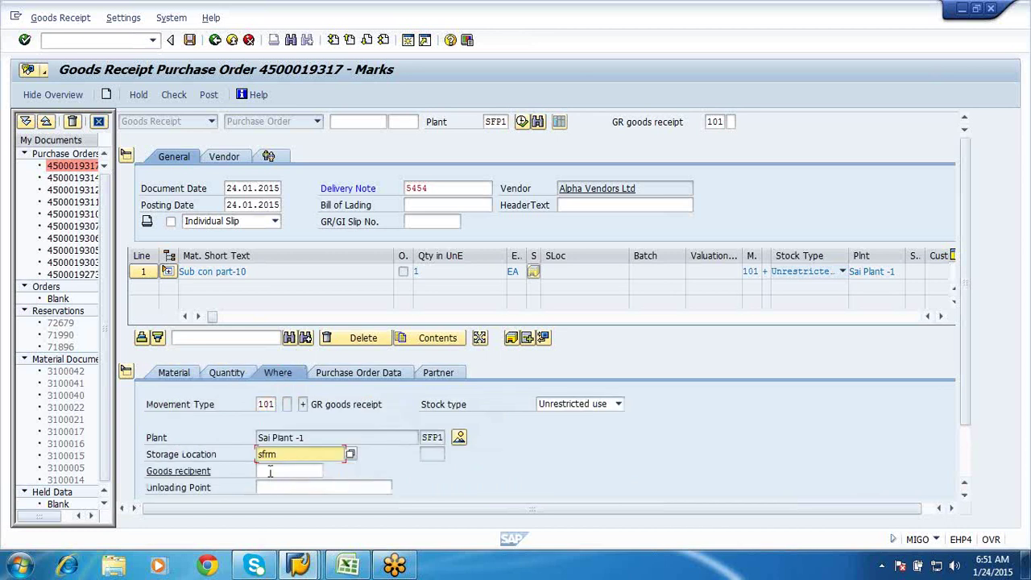
pyautogui.click(341, 377)
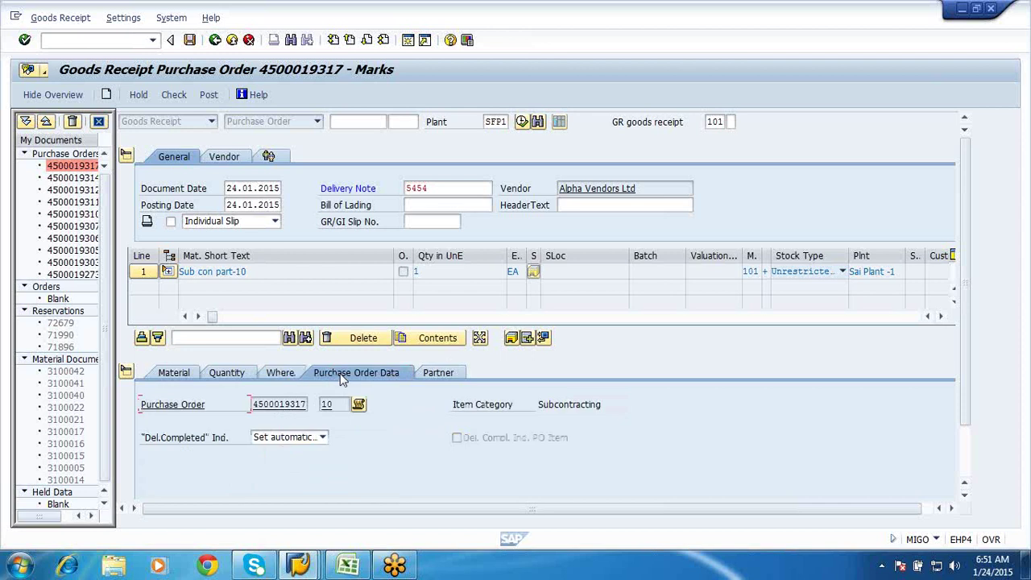
# Display the item's partner data and expand Sub con part-10 into its subcontracting components.
pyautogui.click(439, 373)
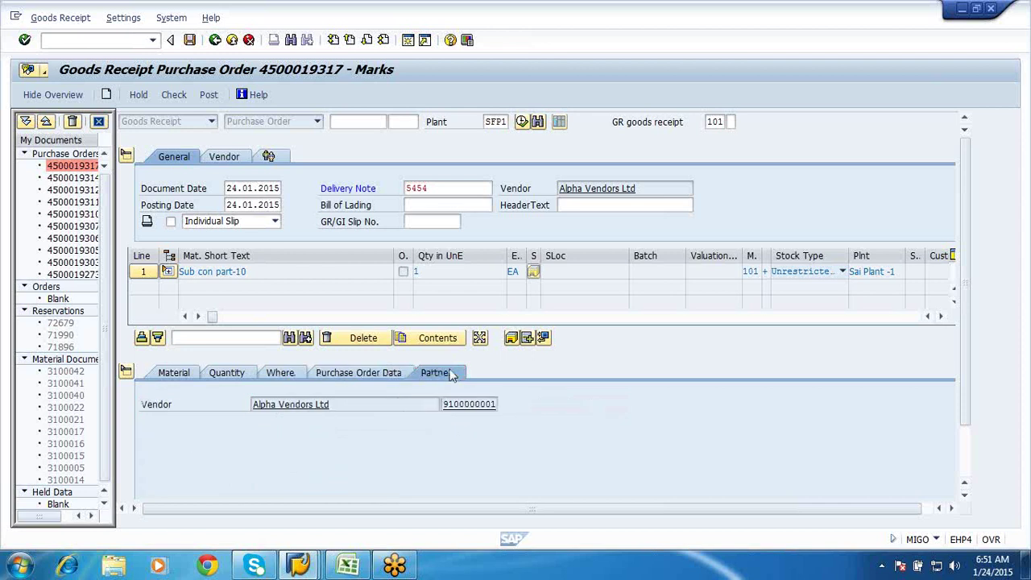
pyautogui.click(166, 272)
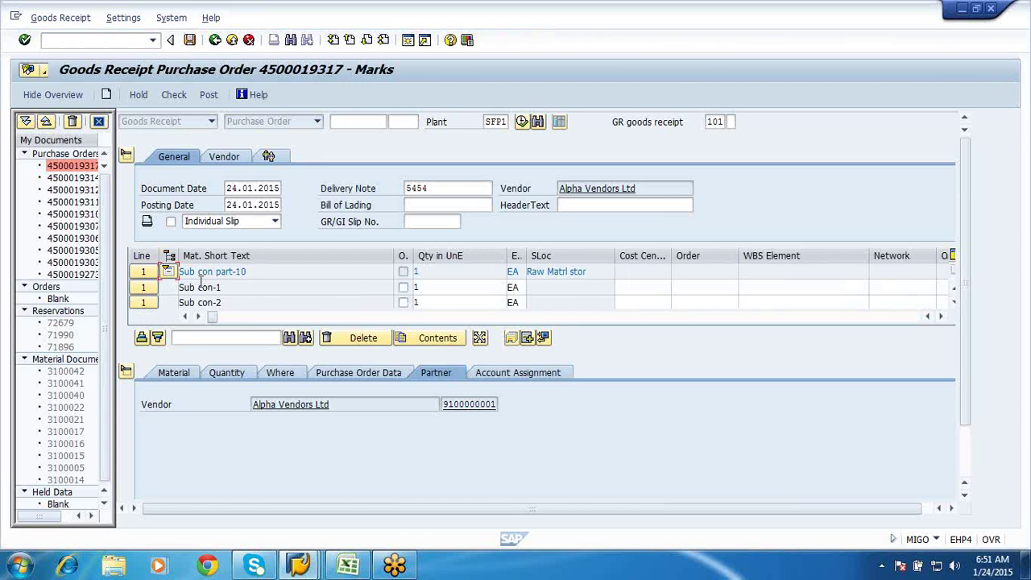
# Check the material, quantity and movement type details of component Sub con-1.
pyautogui.click(149, 289)
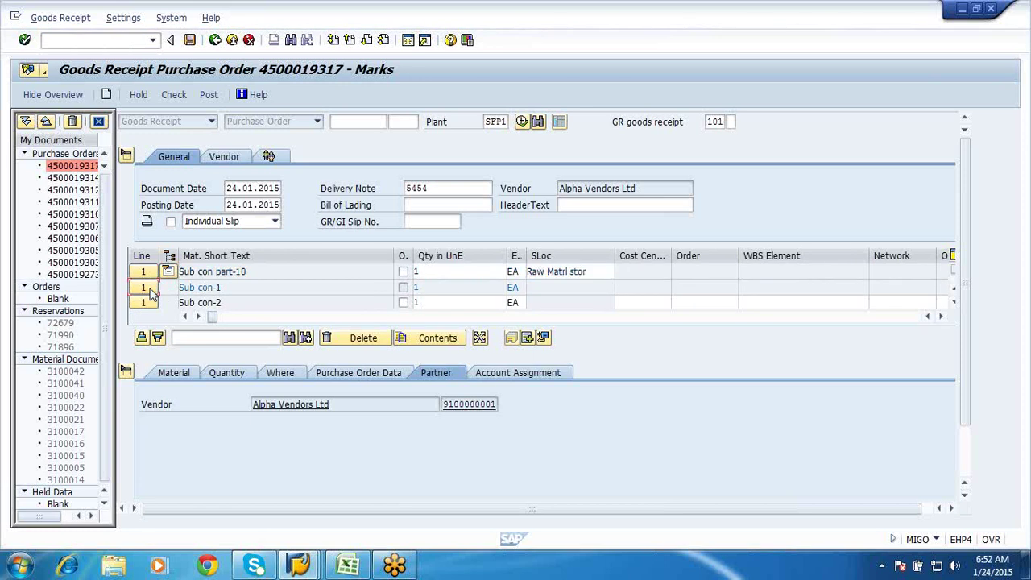
pyautogui.click(169, 375)
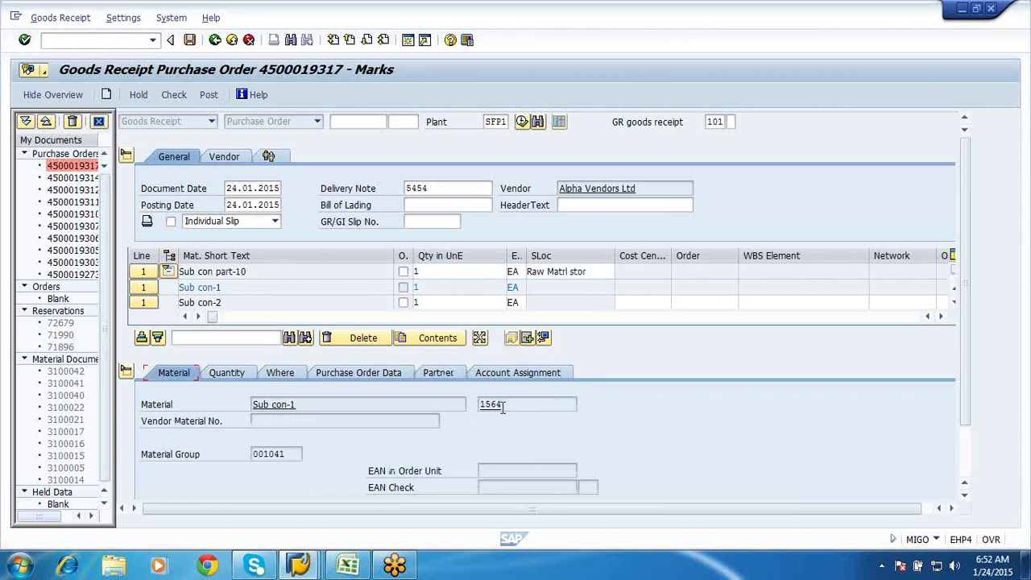
pyautogui.click(505, 405)
pyautogui.click(242, 373)
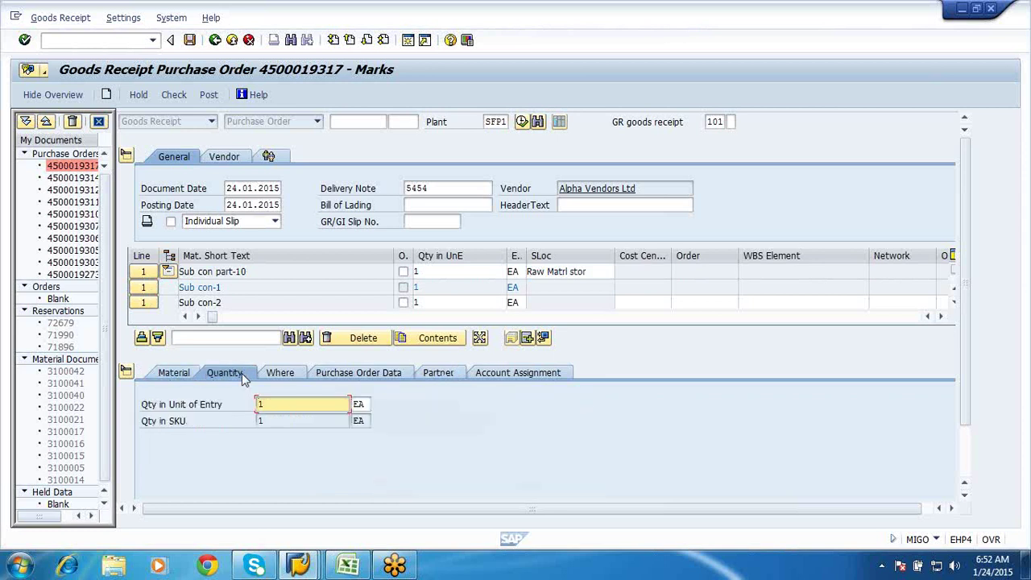
pyautogui.click(282, 375)
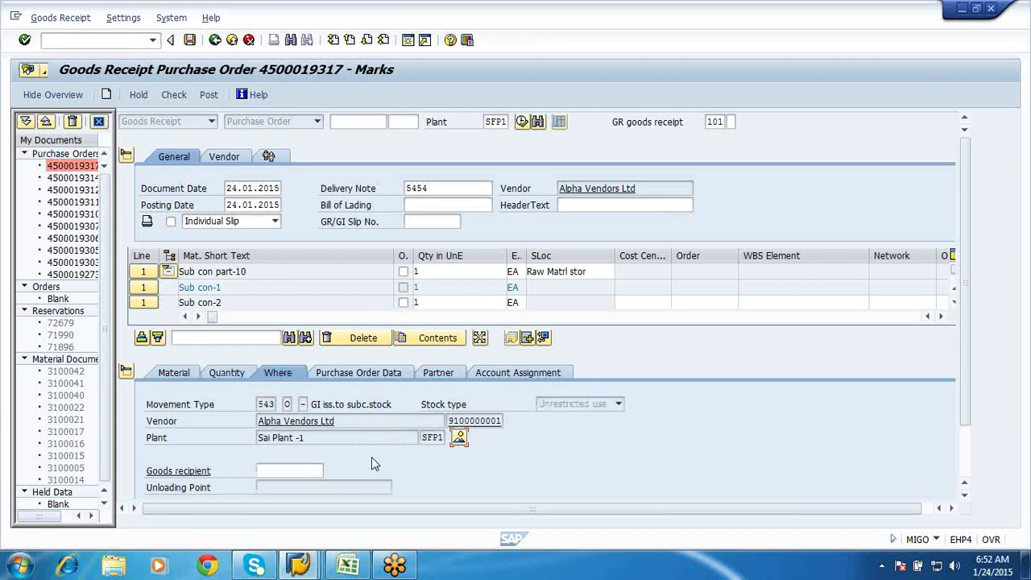
pyautogui.scroll(-2, 371, 456)
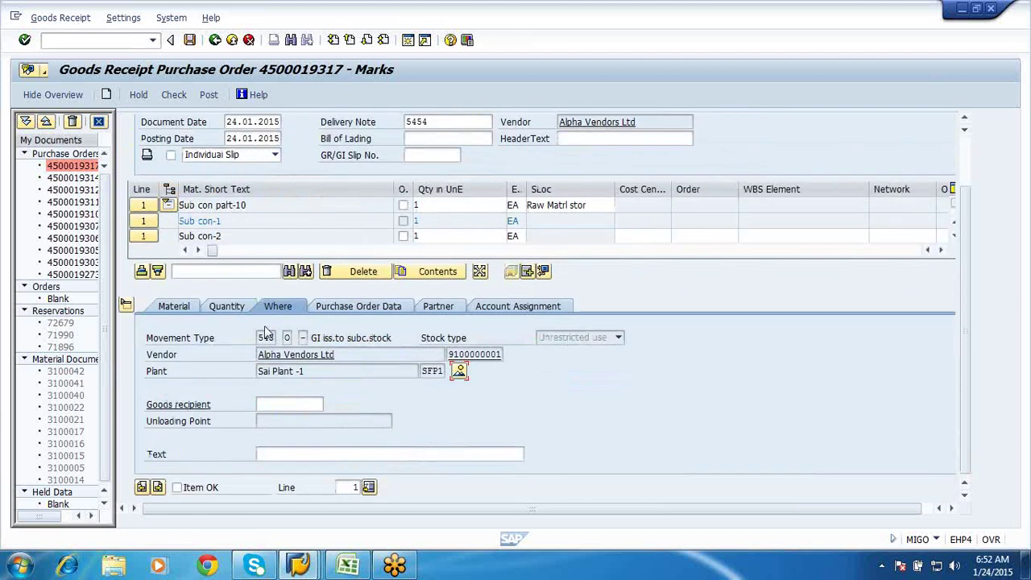
pyautogui.click(274, 337)
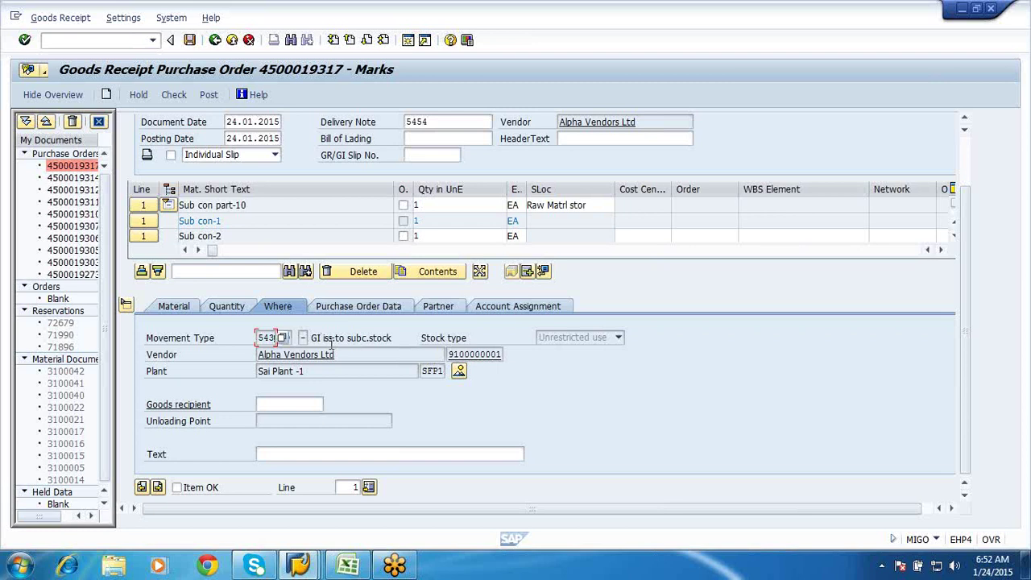
# Look up movement type 543 O in the list of movement types and close the list without choosing an entry.
pyautogui.click(282, 338)
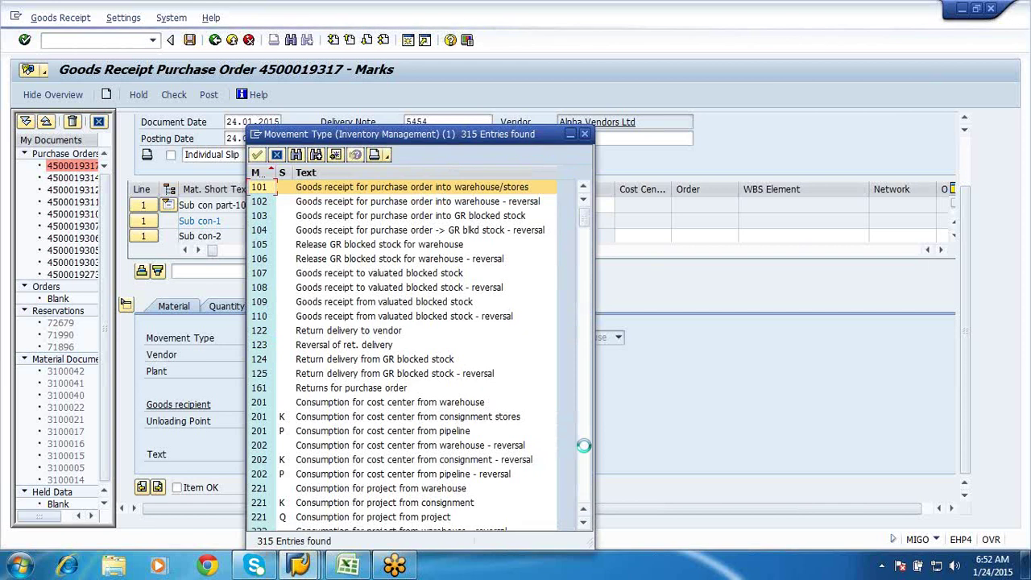
pyautogui.scroll(-20, 586, 450)
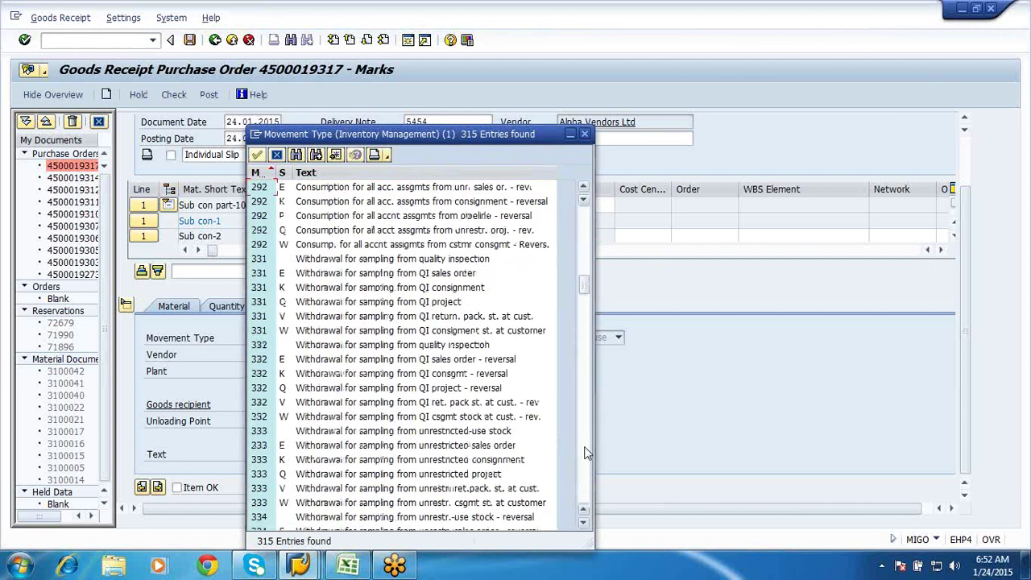
pyautogui.scroll(-8, 585, 453)
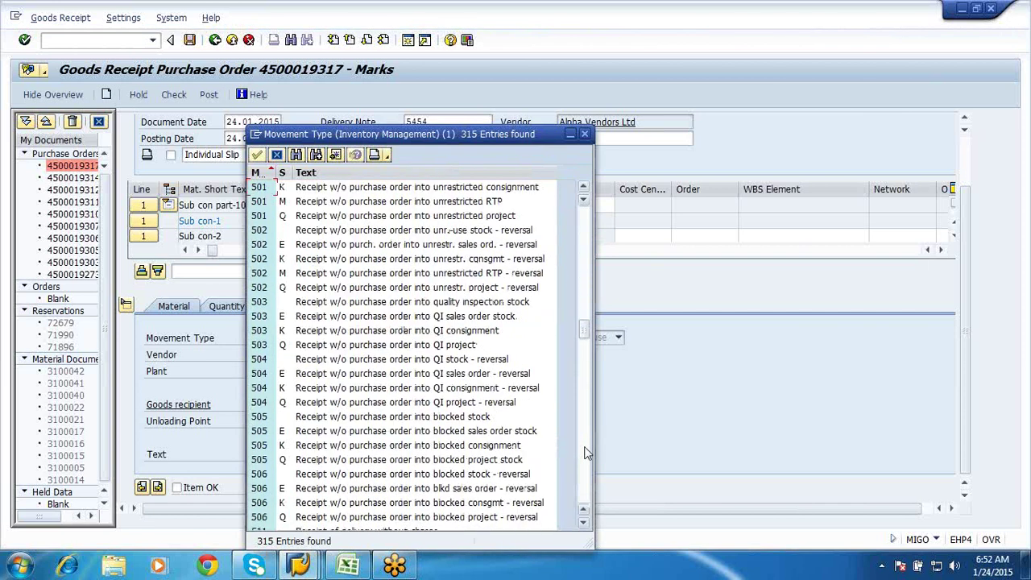
pyautogui.scroll(-10, 585, 453)
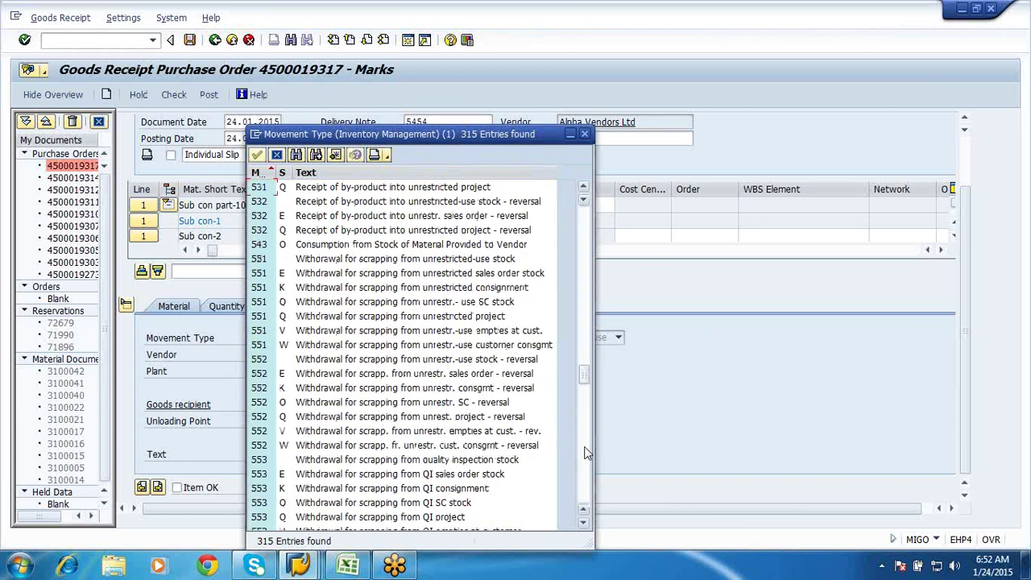
pyautogui.click(352, 249)
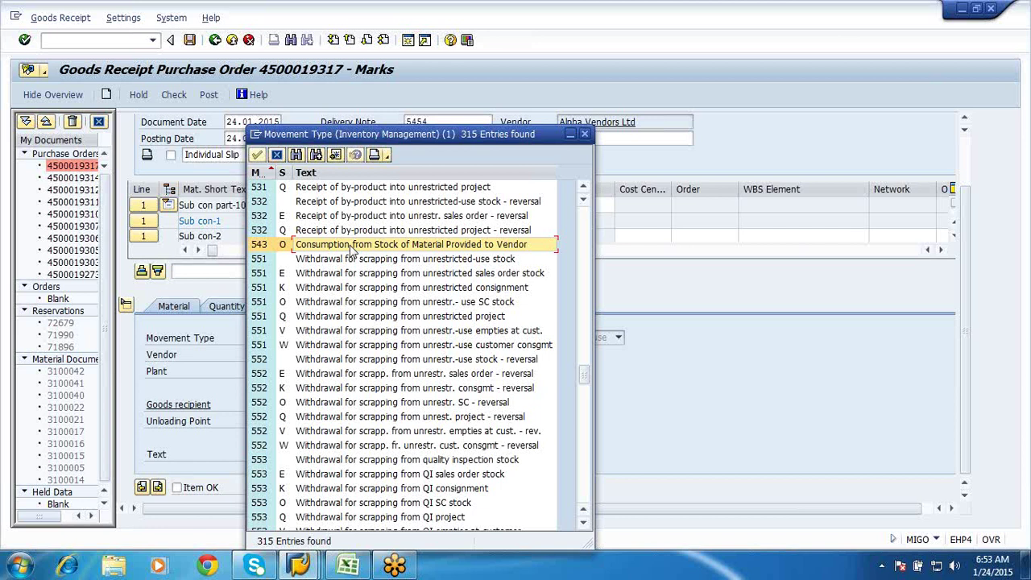
pyautogui.click(276, 155)
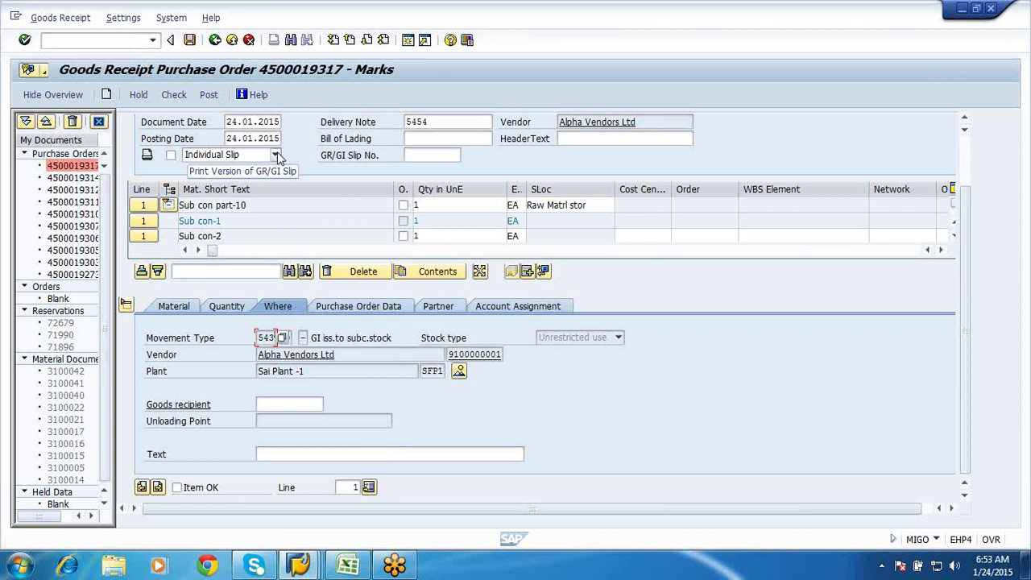
# Mark Sub con part-10, Sub con-1 and Sub con-2 as Item OK and check the goods receipt document.
pyautogui.click(176, 487)
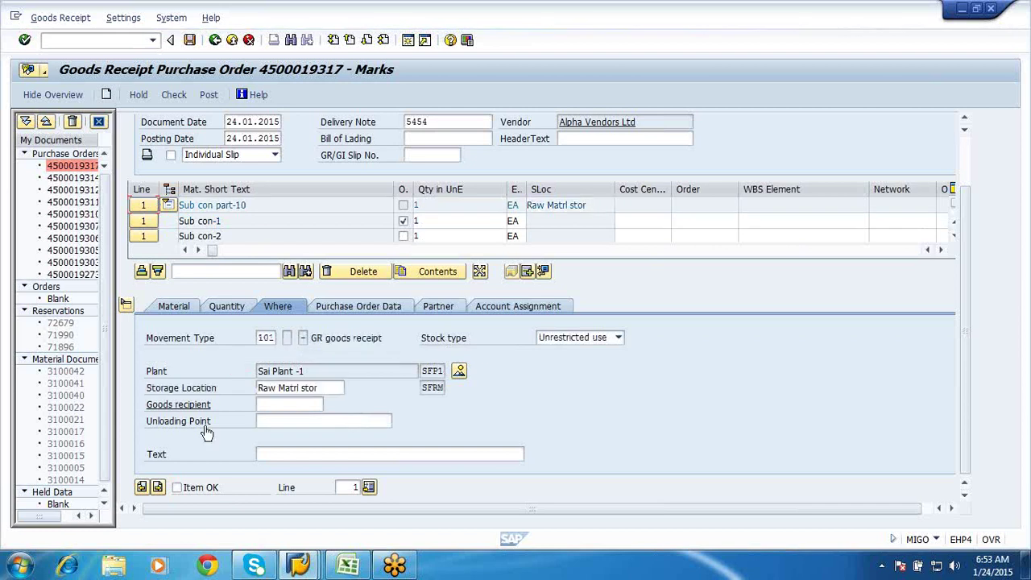
pyautogui.click(187, 488)
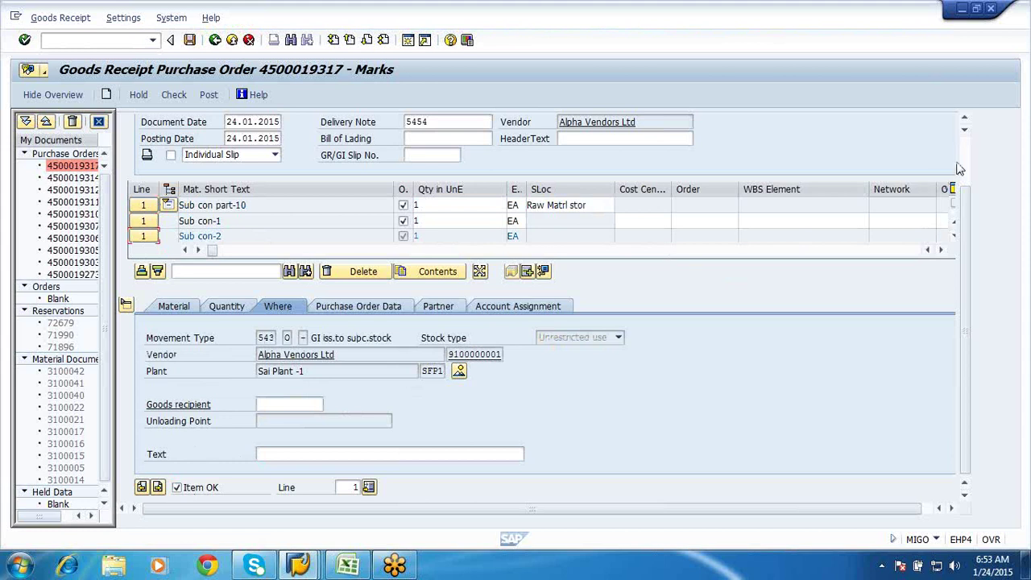
pyautogui.scroll(2, 970, 153)
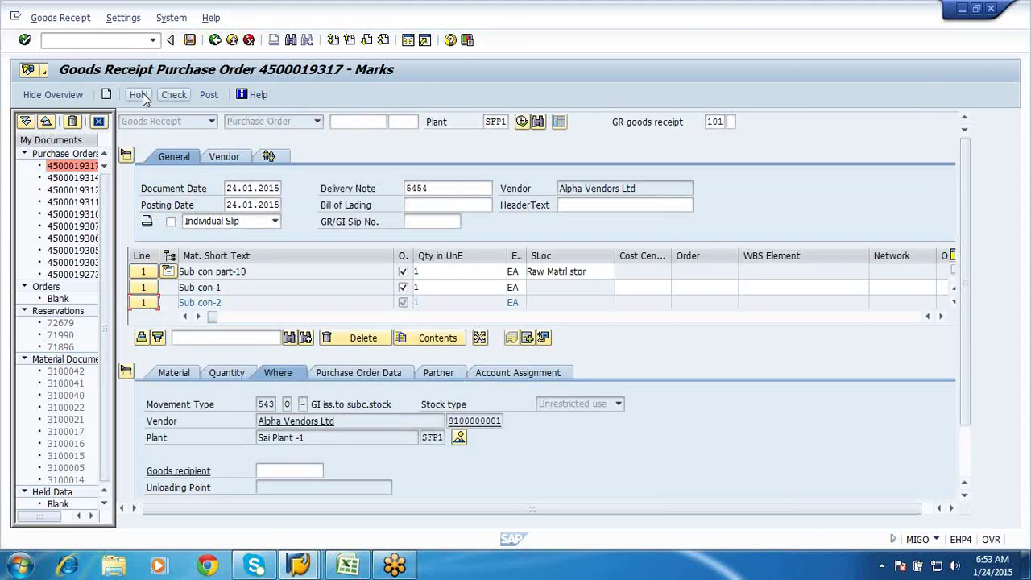
pyautogui.click(174, 95)
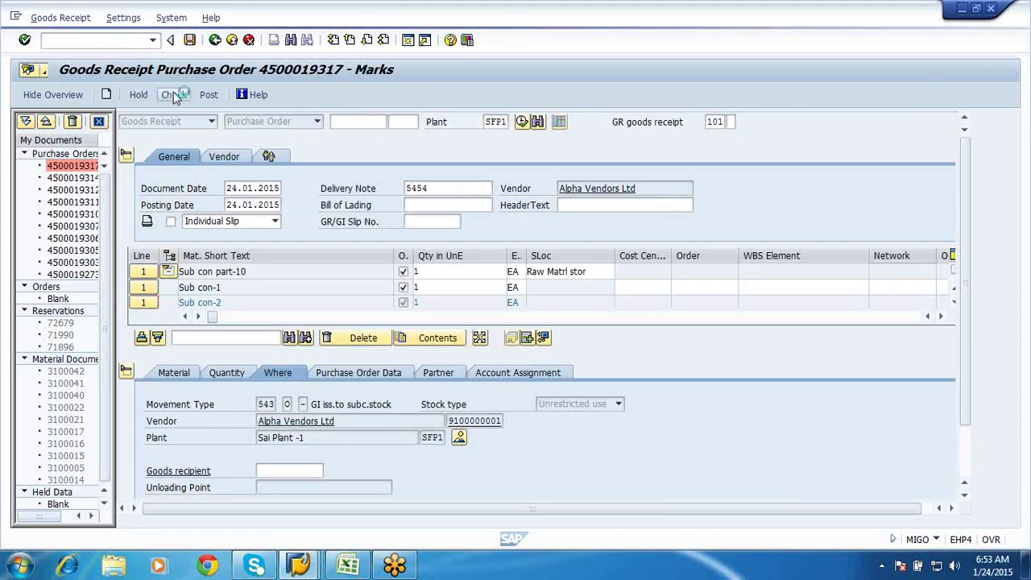
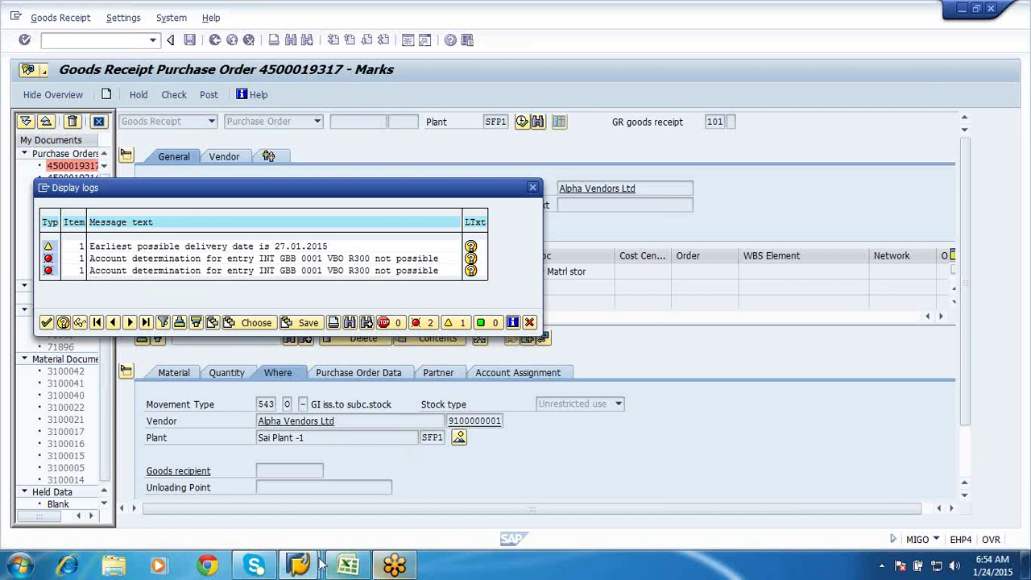
# Switch to the automatic posting configuration and open the account assignments for transaction GBB, Offsetting entry for inventory posting.
pyautogui.moveTo(299, 564)
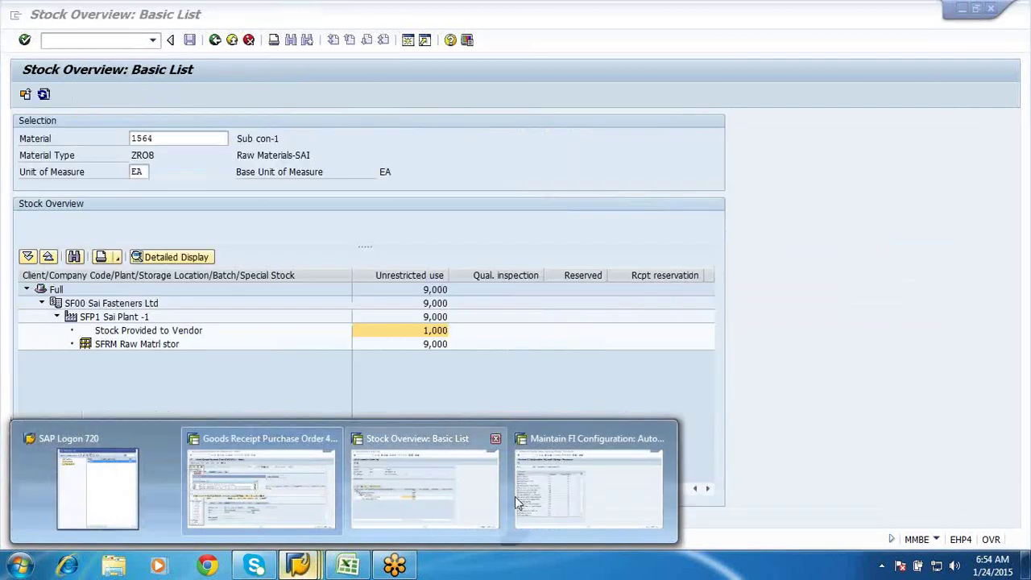
pyautogui.click(535, 503)
pyautogui.click(243, 268)
pyautogui.doubleClick(243, 268)
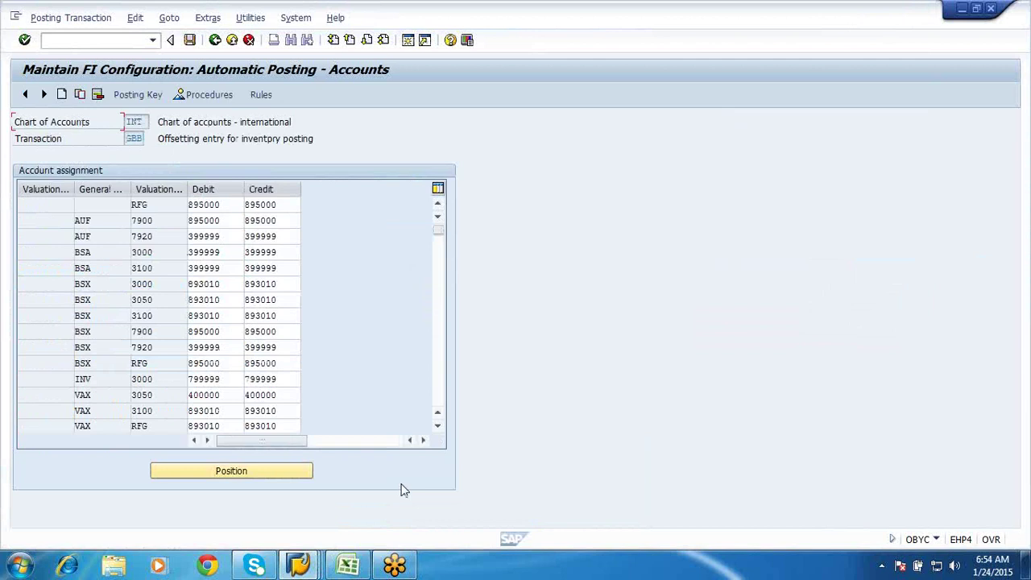
# Recheck the account determination errors in the goods receipt log and return to the GBB account assignments.
pyautogui.moveTo(297, 561)
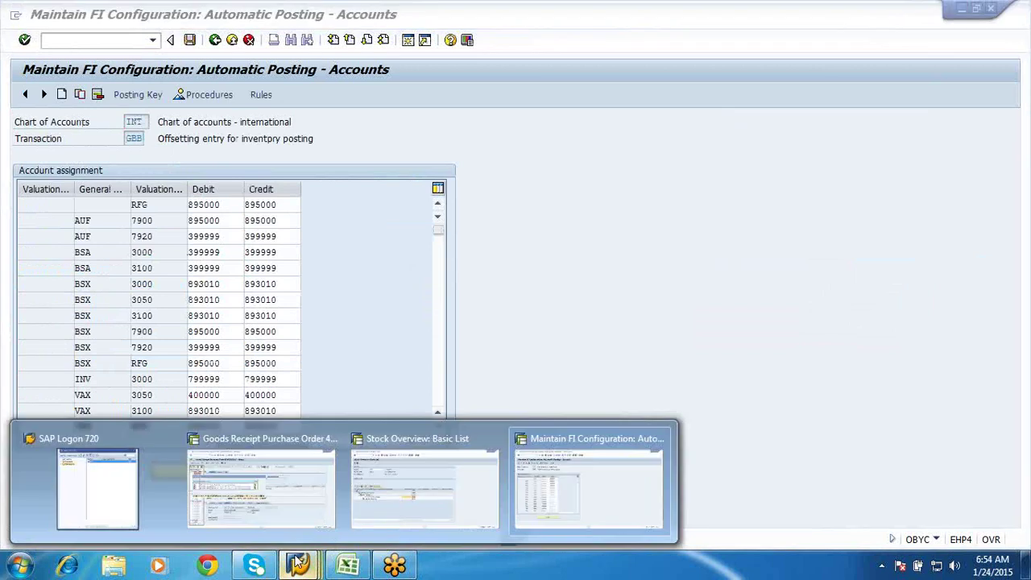
pyautogui.click(261, 480)
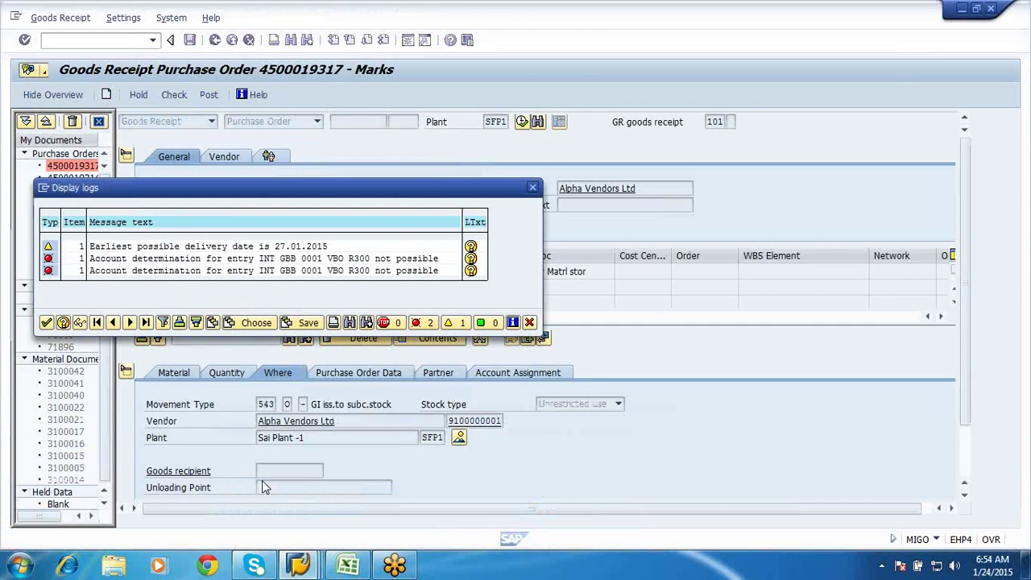
pyautogui.hotkey('alt', 'Tab')
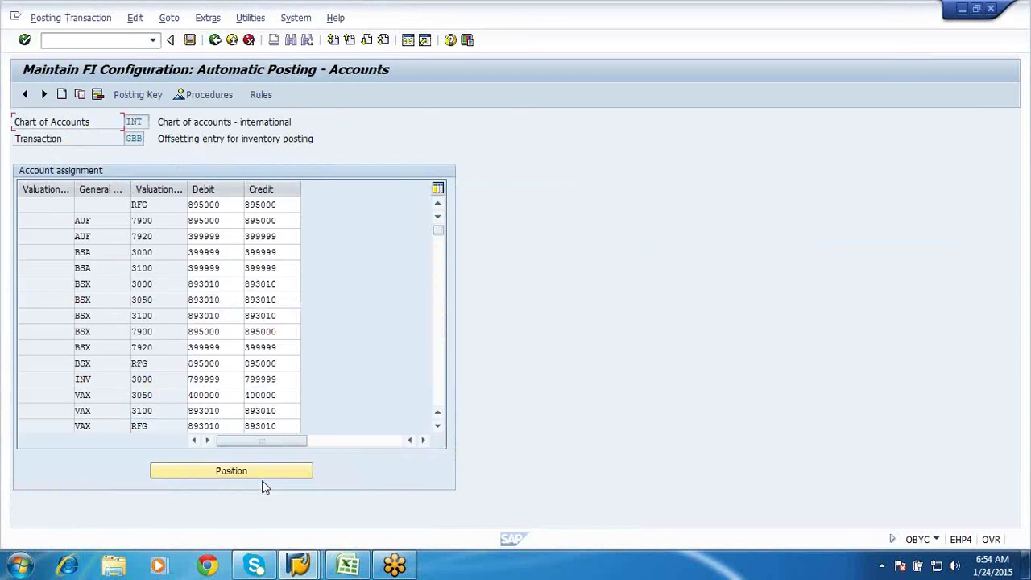
# Add a GBB account assignment after the last entry: valuation grouping 0001, modifier VBO, valuation class R300, debit and credit accounts 893010.
pyautogui.click(366, 41)
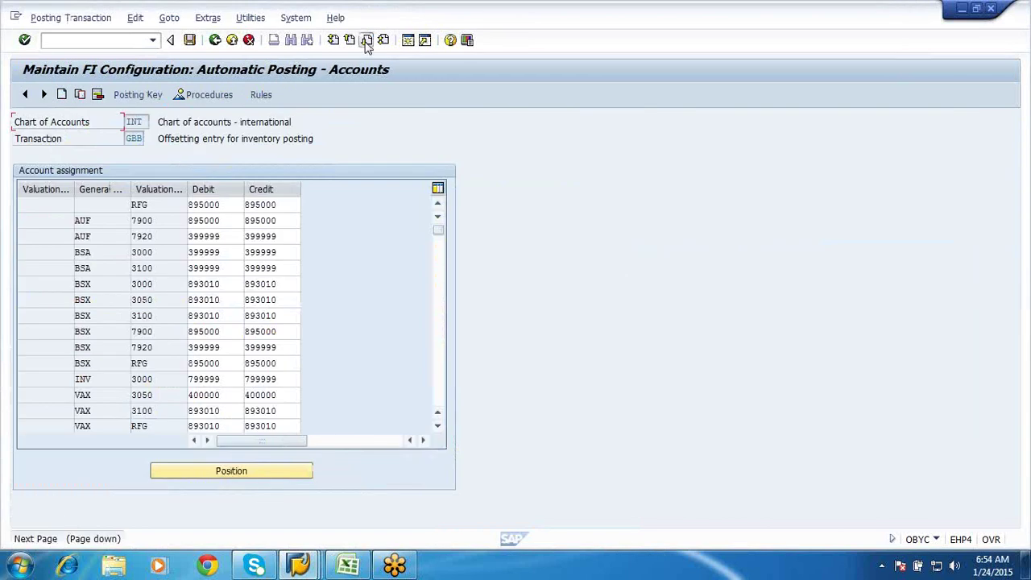
pyautogui.click(384, 40)
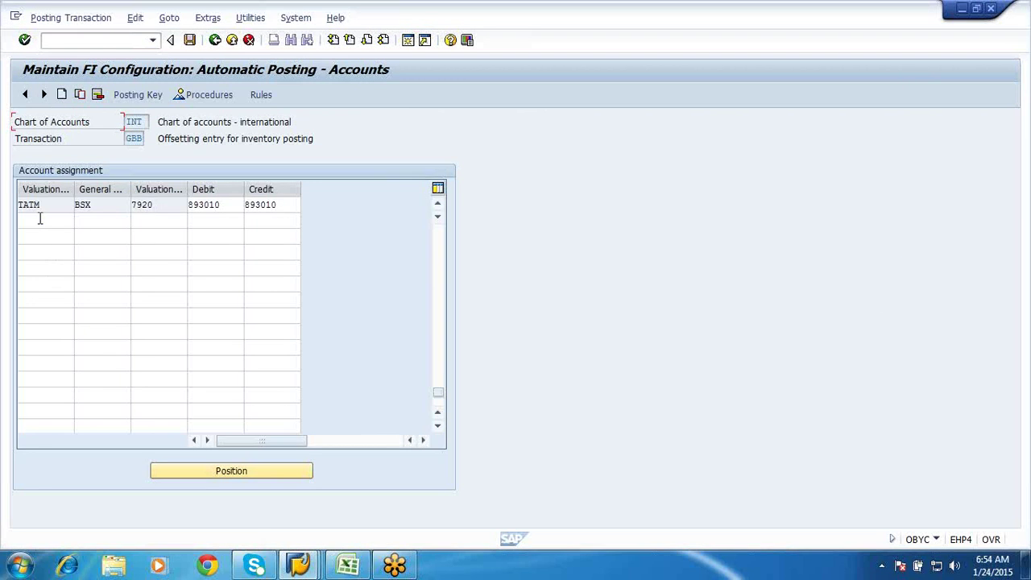
pyautogui.click(40, 218)
pyautogui.click(38, 233)
pyautogui.click(99, 221)
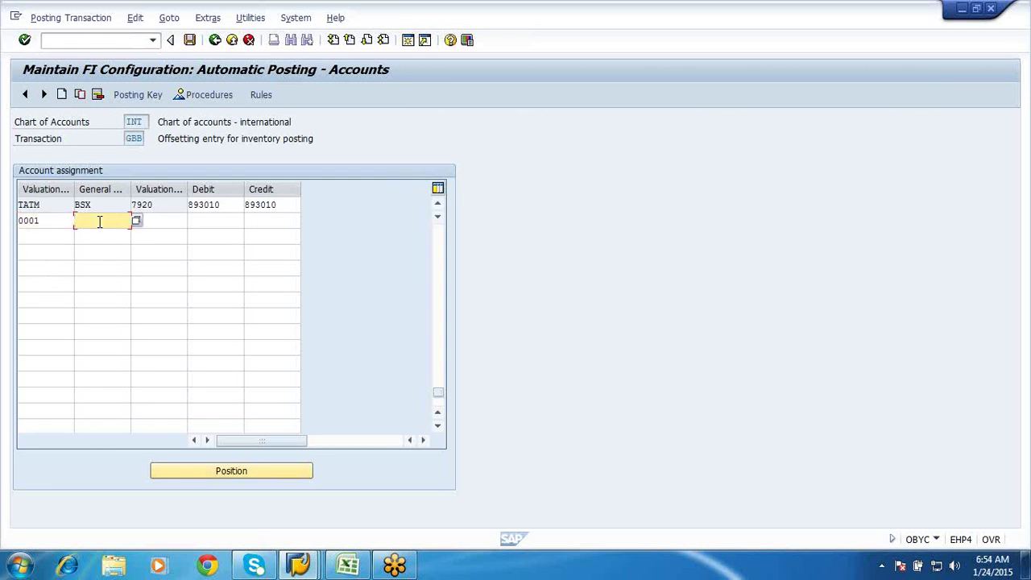
pyautogui.write('VBO')
pyautogui.click(145, 220)
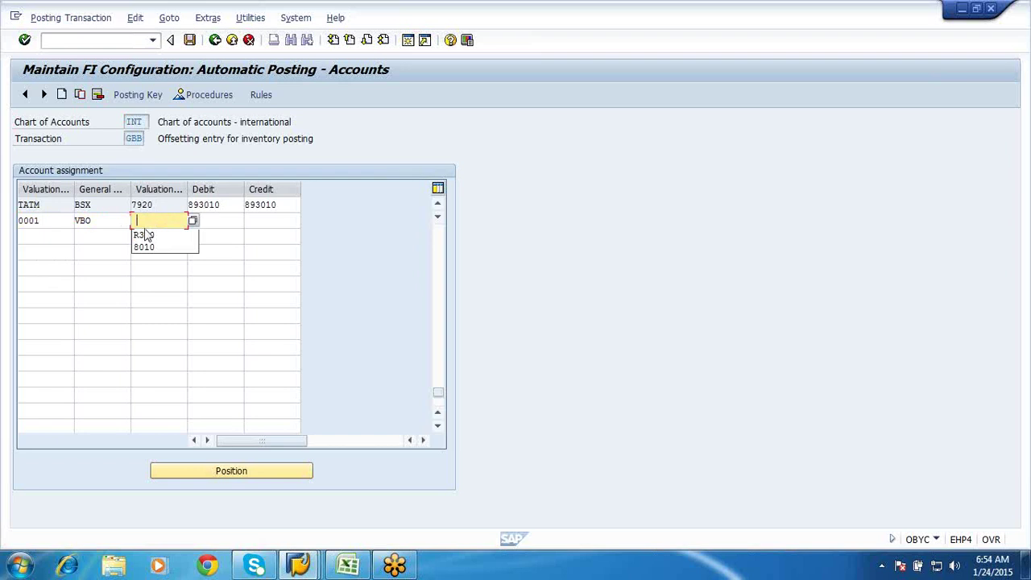
pyautogui.click(161, 231)
pyautogui.click(211, 221)
pyautogui.click(214, 233)
pyautogui.click(264, 220)
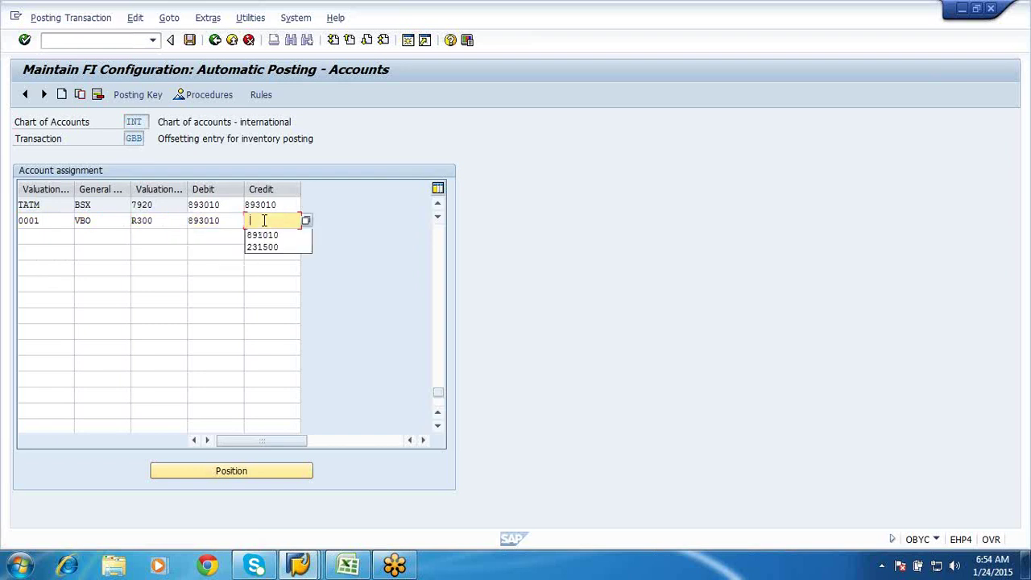
pyautogui.write('893010')
pyautogui.press('Return')
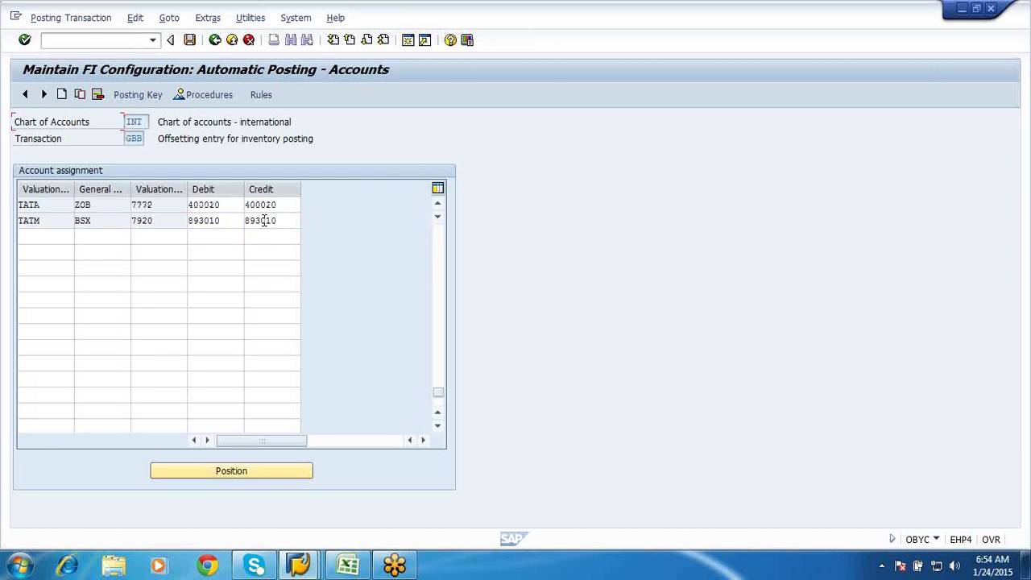
# Save the GBB account assignment under the proposed customizing request, leave the accounts view and switch back to the goods receipt log.
pyautogui.click(188, 40)
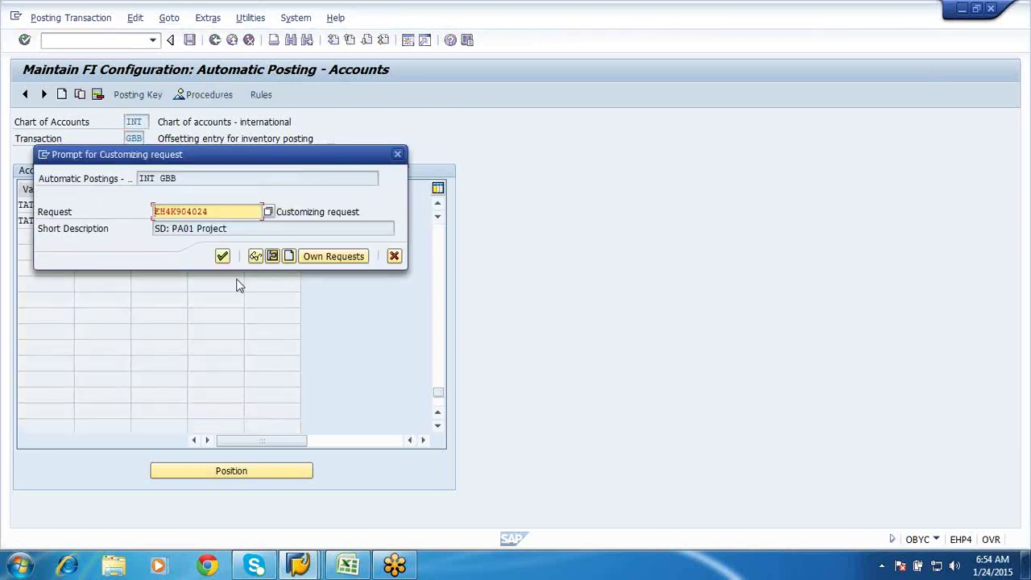
pyautogui.click(221, 256)
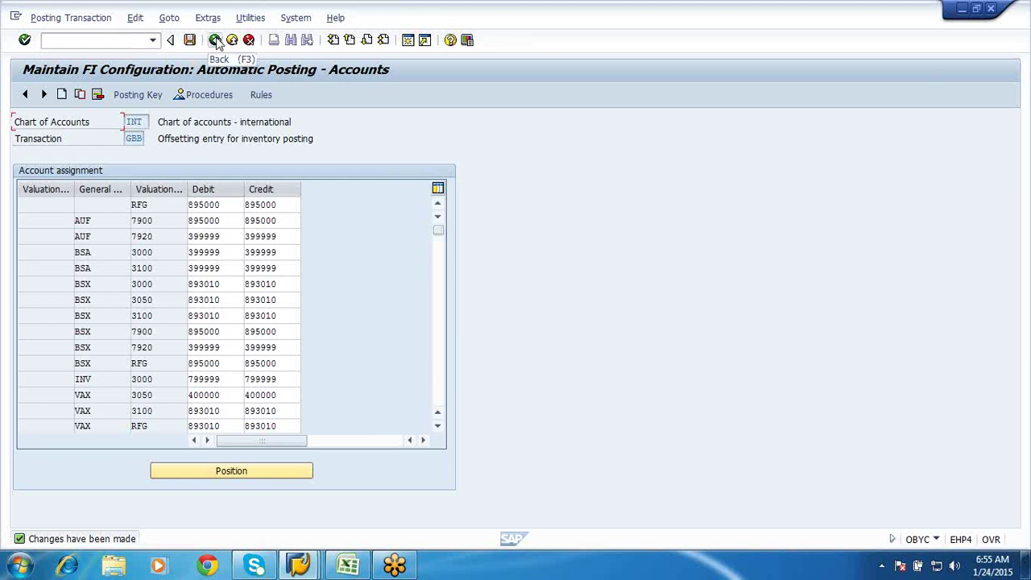
pyautogui.click(215, 40)
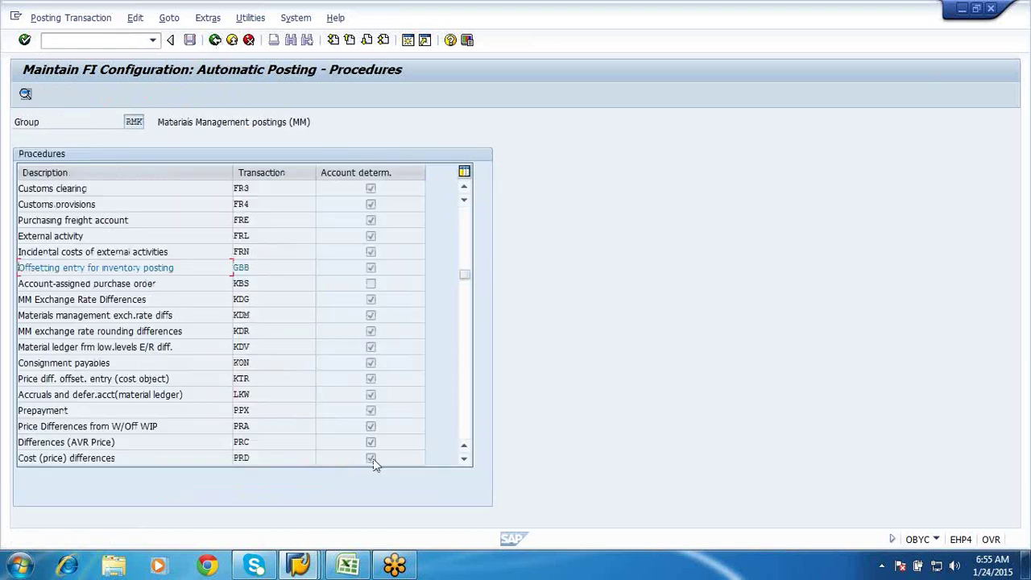
pyautogui.moveTo(298, 566)
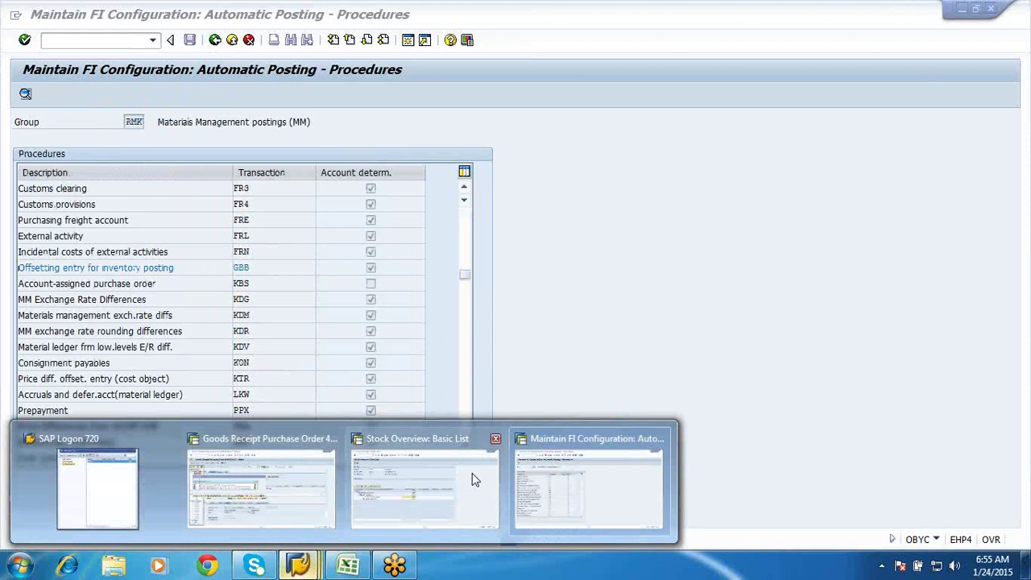
pyautogui.moveTo(483, 476)
pyautogui.click(266, 486)
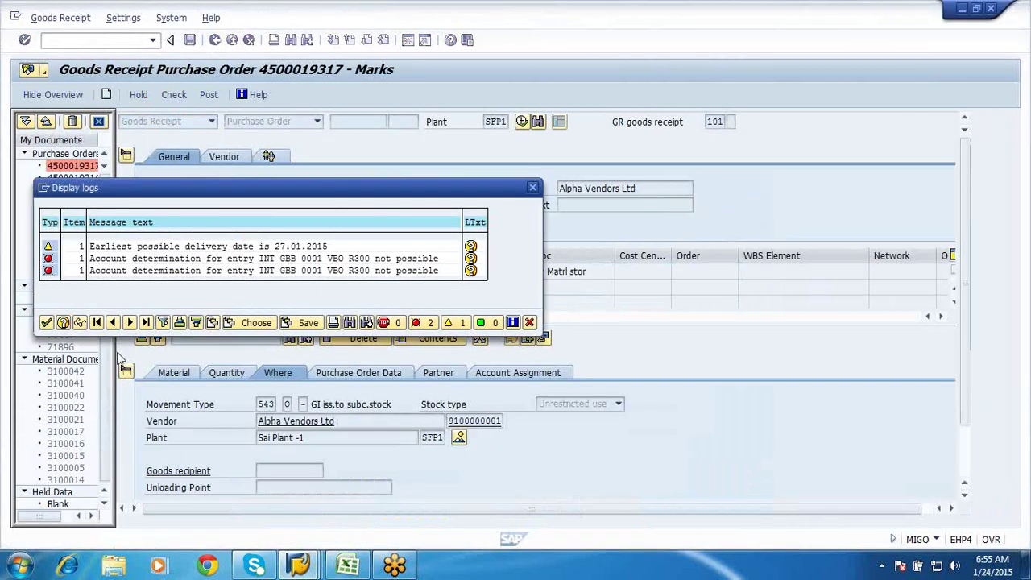
# Close the log, recheck the goods receipt for the subcontracting purchase order and try to post it.
pyautogui.click(46, 322)
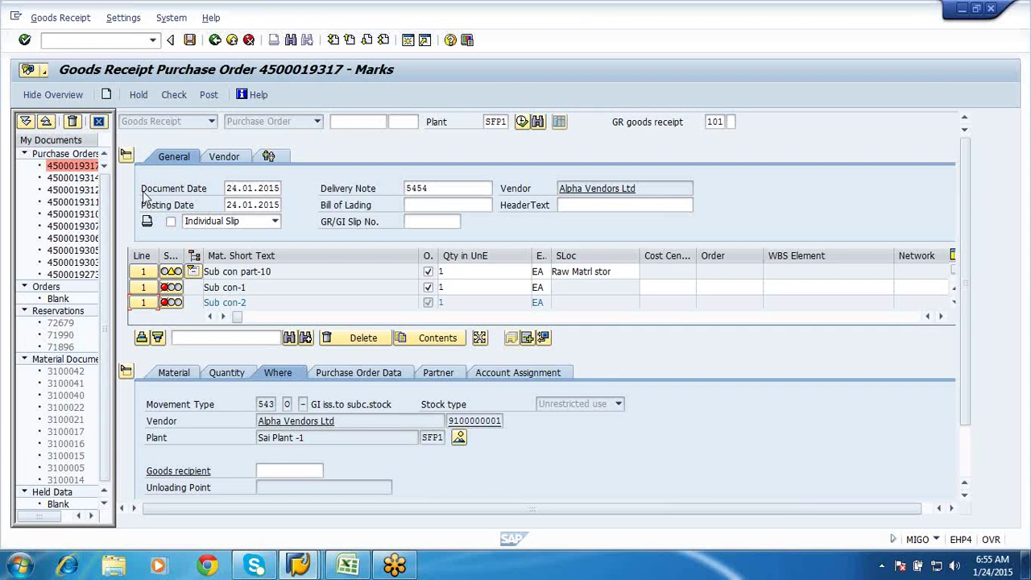
pyautogui.click(167, 96)
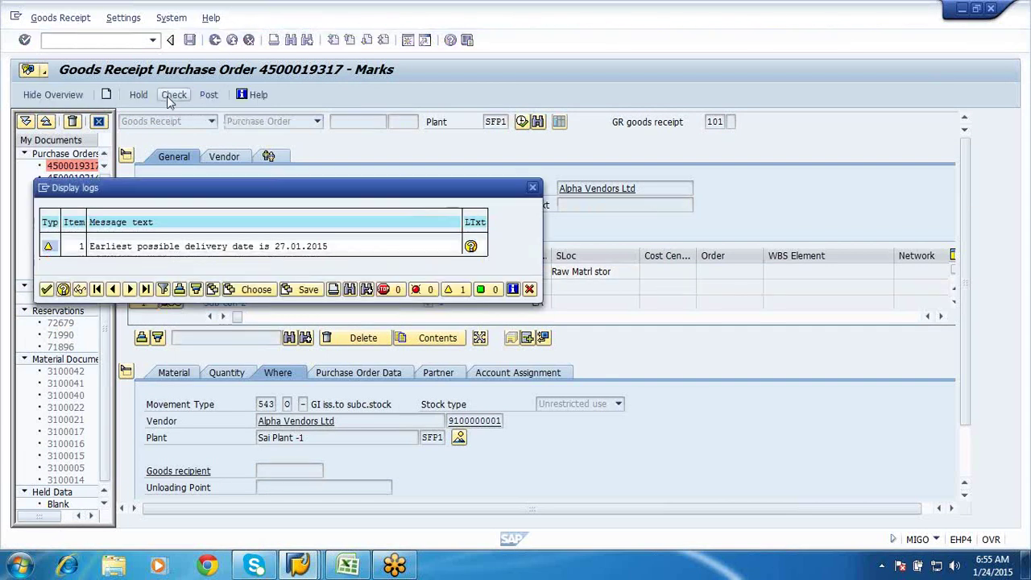
pyautogui.click(45, 291)
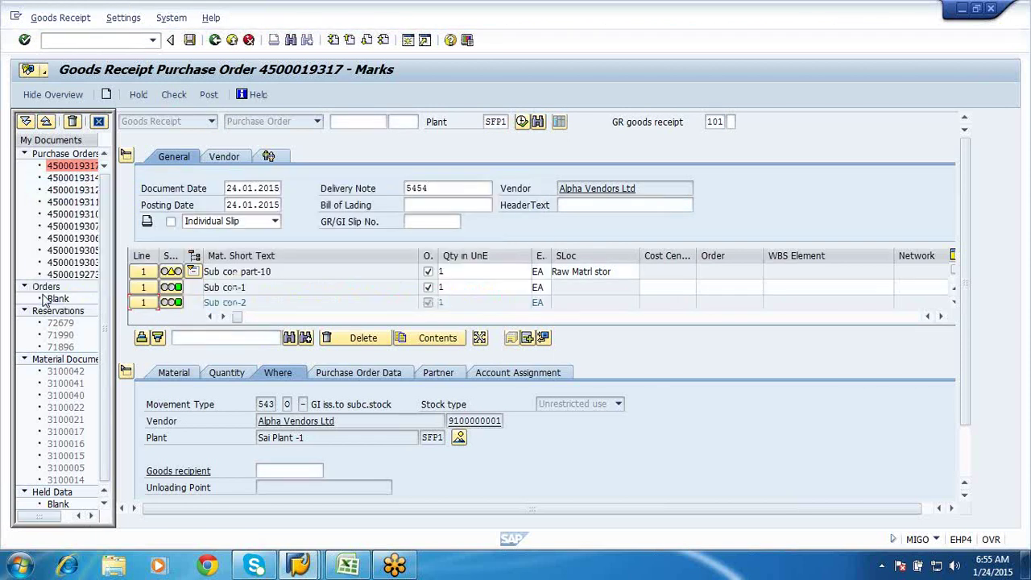
pyautogui.click(189, 40)
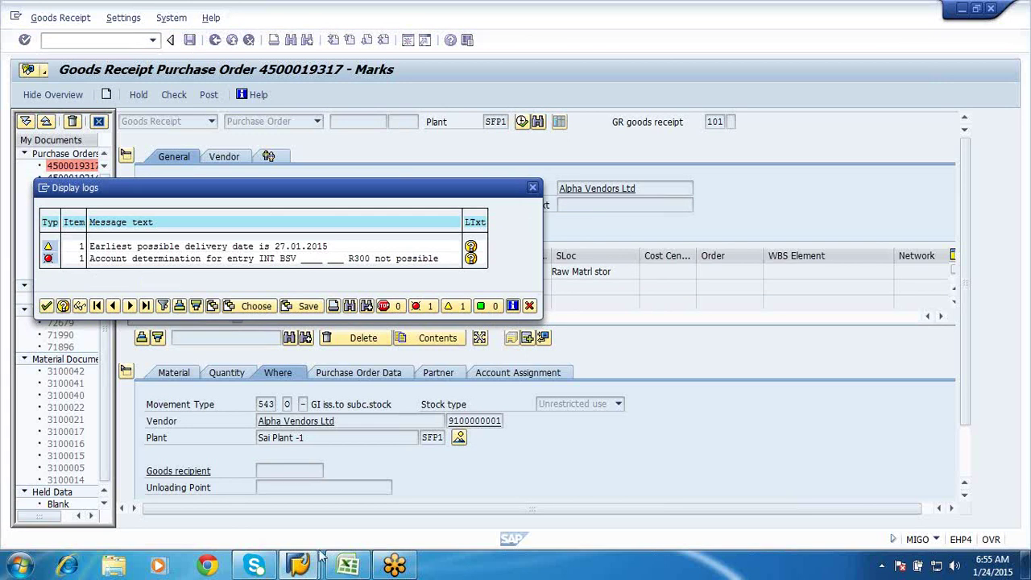
# Switch to the automatic posting configuration and open the account assignments for transaction BSV, Change in stock account.
pyautogui.moveTo(296, 563)
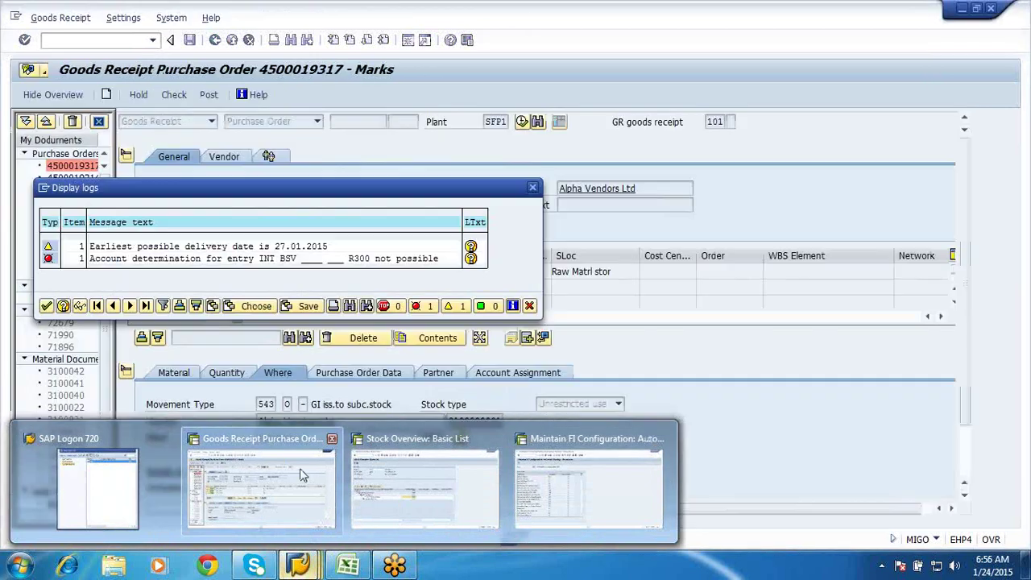
pyautogui.click(589, 467)
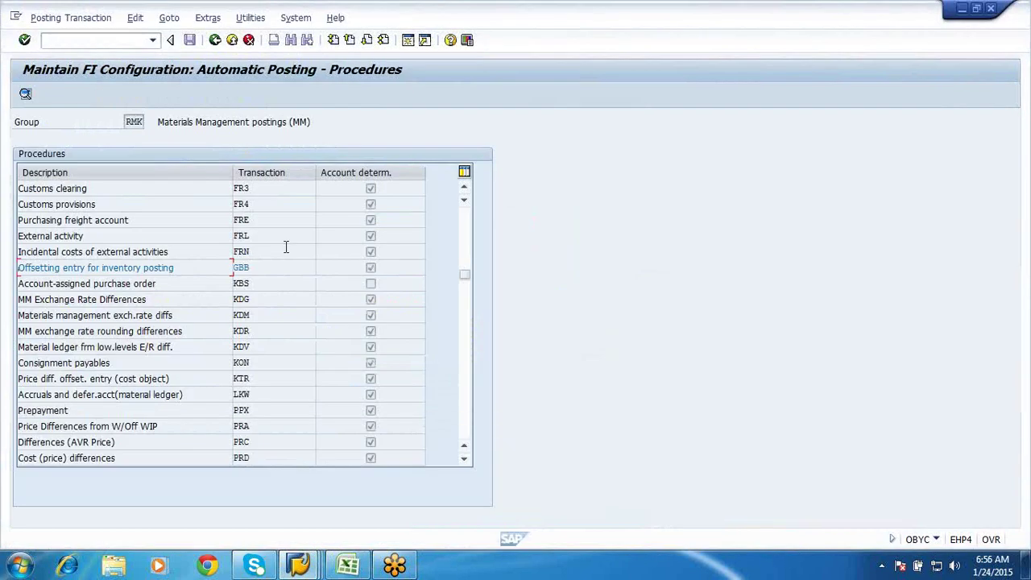
pyautogui.click(465, 221)
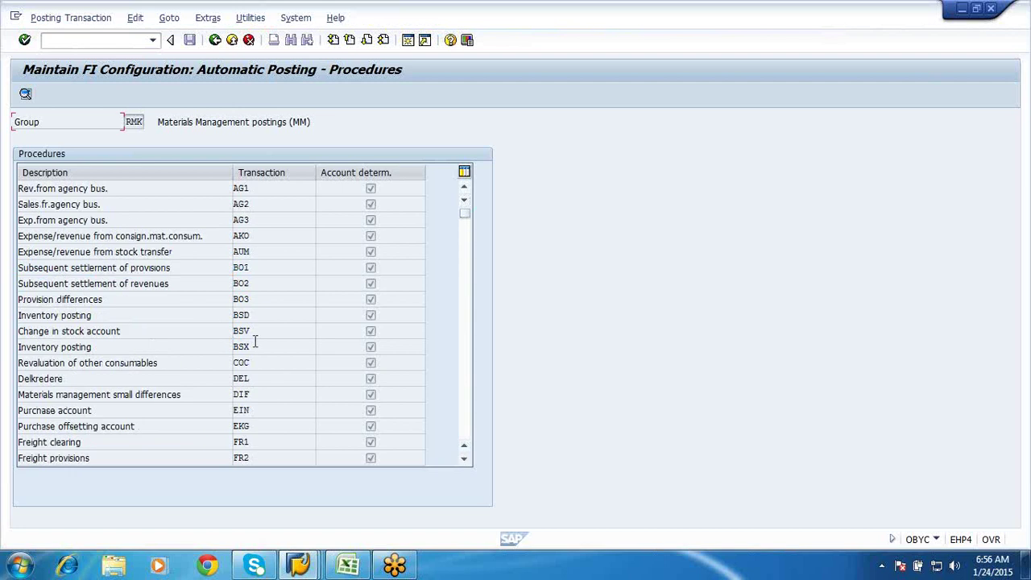
pyautogui.doubleClick(241, 331)
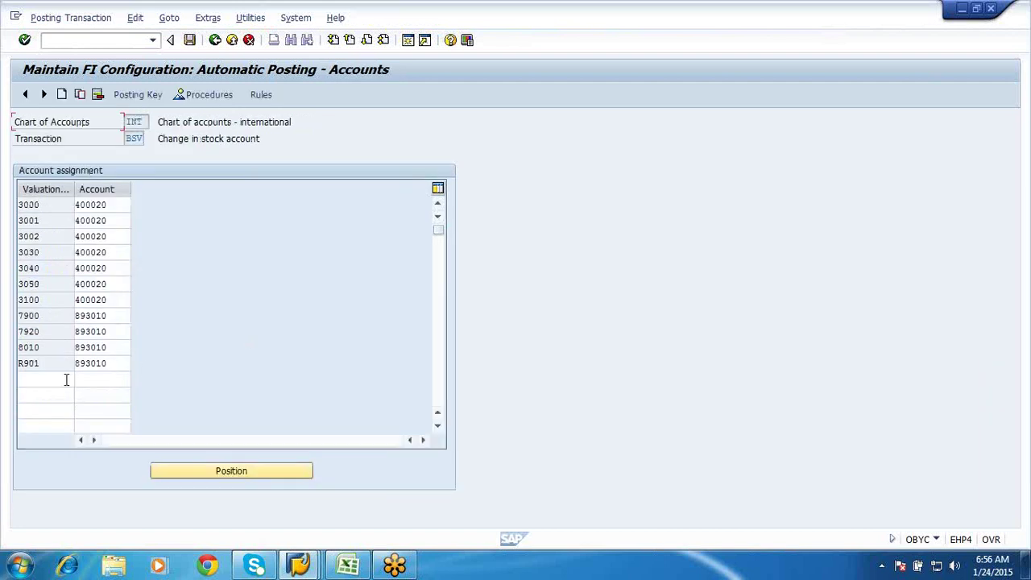
# Add a BSV account assignment for valuation class R300 with account 893010 and save it under the proposed customizing request.
pyautogui.click(45, 393)
pyautogui.click(42, 377)
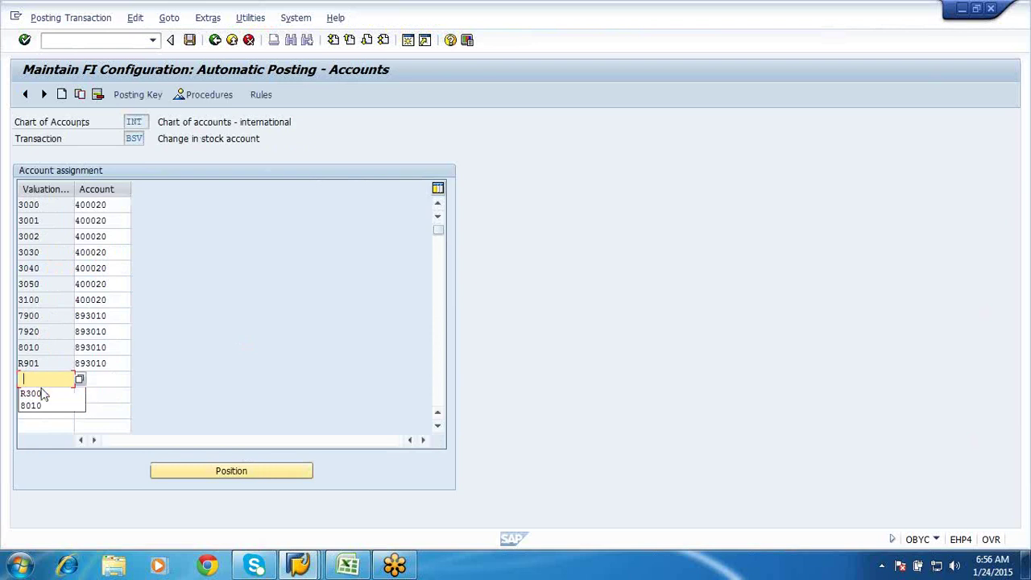
pyautogui.click(45, 393)
pyautogui.click(104, 378)
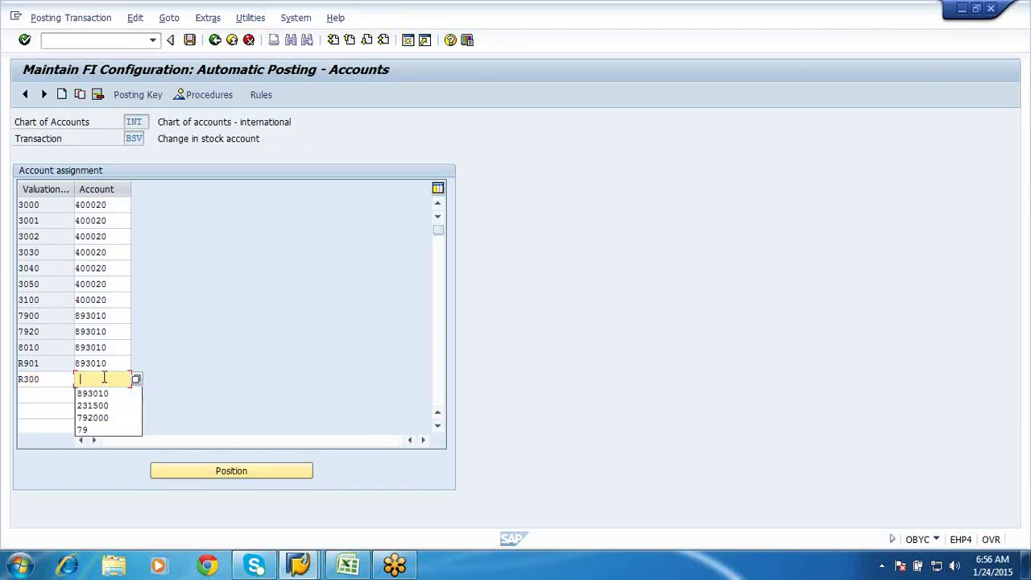
pyautogui.click(93, 392)
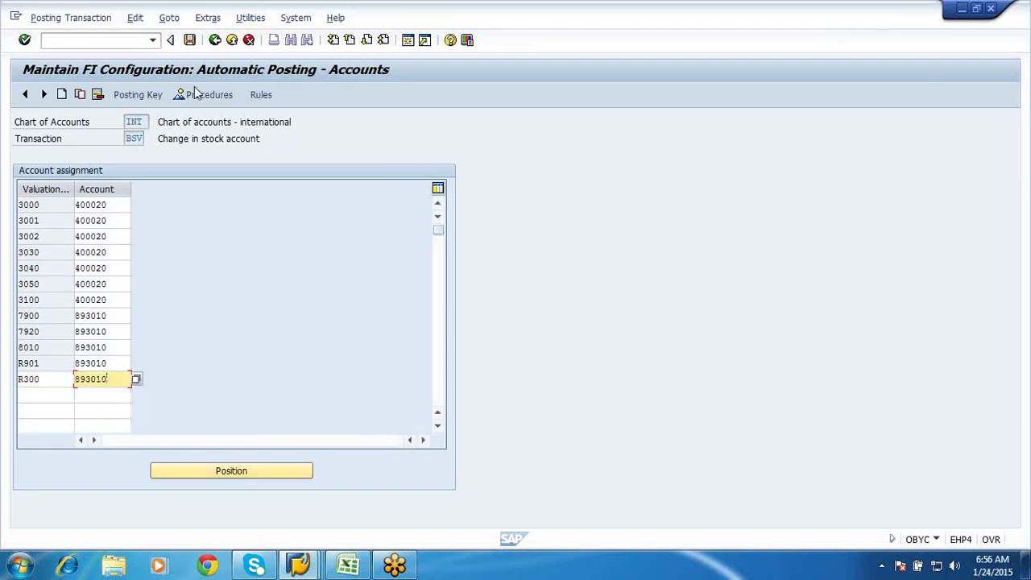
pyautogui.click(189, 40)
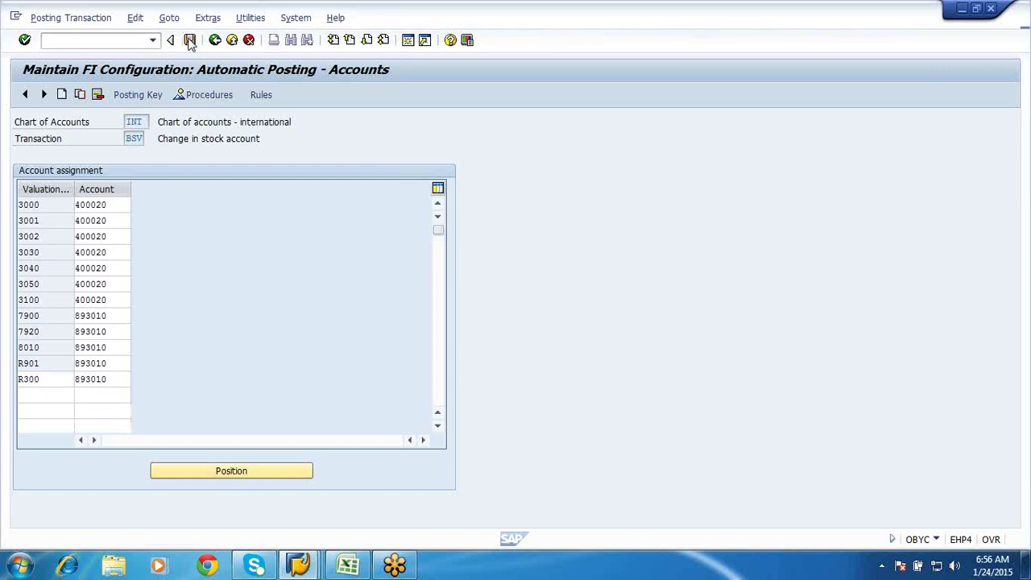
pyautogui.click(223, 258)
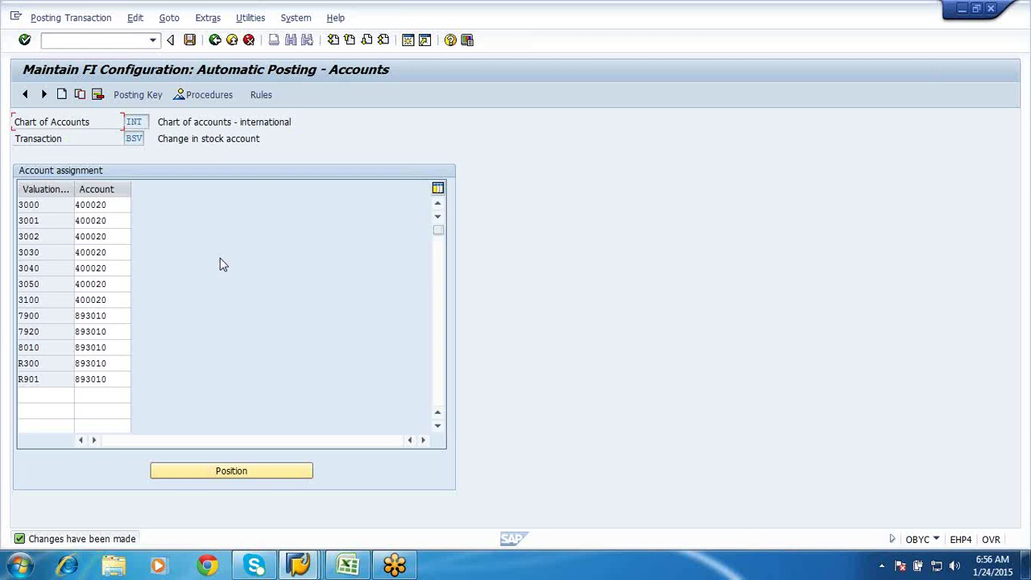
# Return to the goods receipt, close its error log, check the document again and try posting it.
pyautogui.click(301, 564)
pyautogui.moveTo(487, 435)
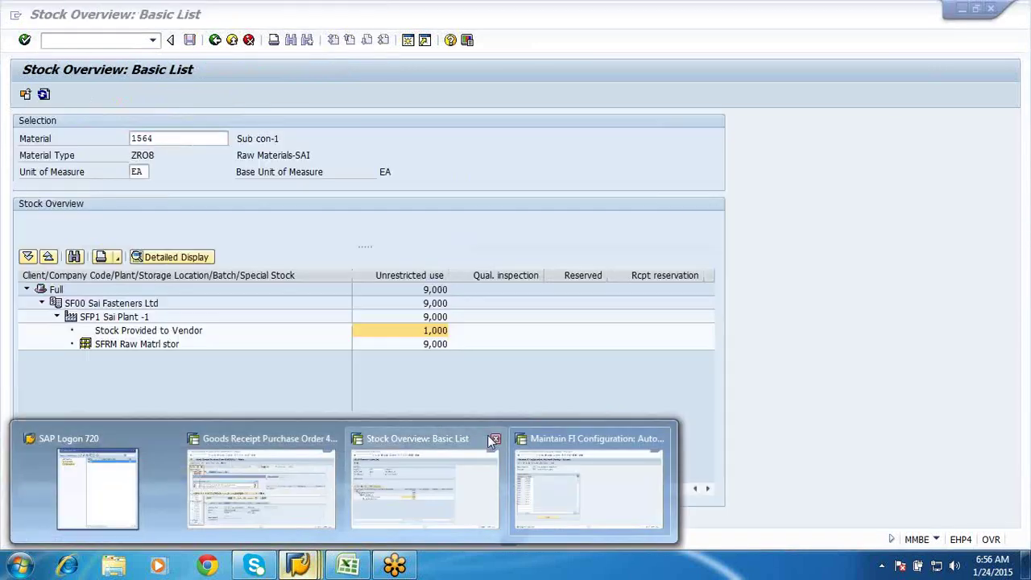
pyautogui.click(290, 472)
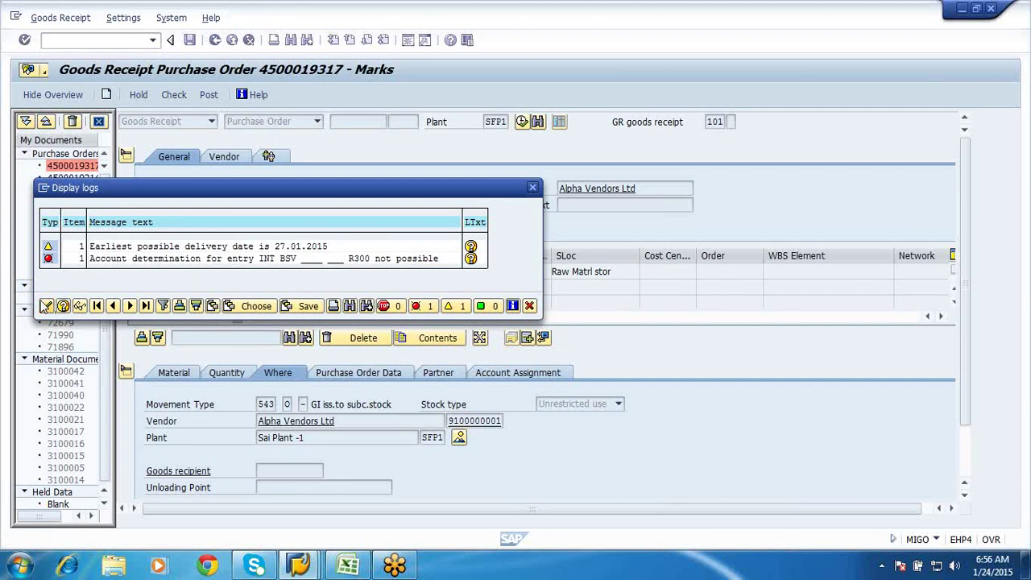
pyautogui.click(46, 305)
pyautogui.click(179, 101)
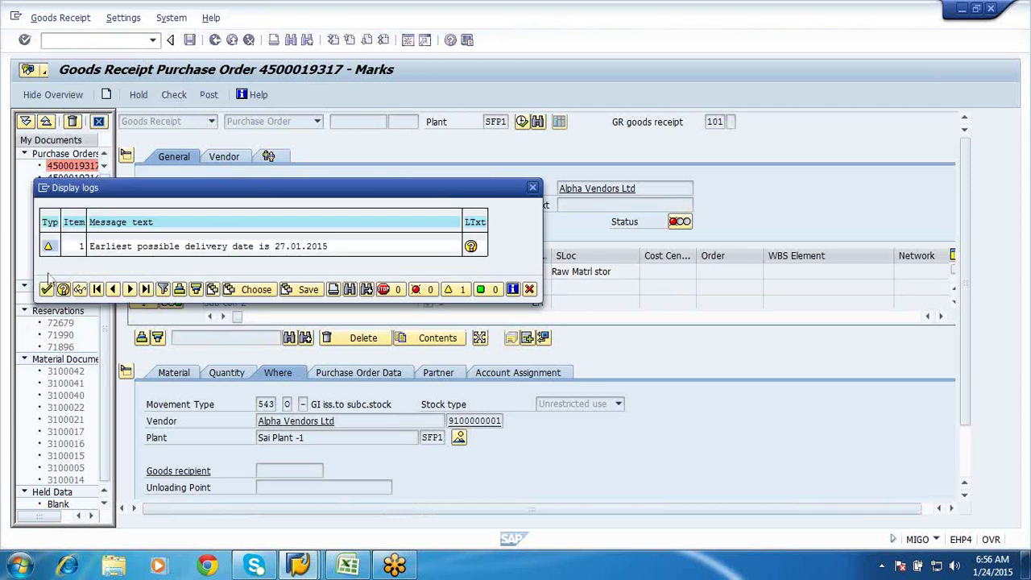
pyautogui.click(216, 94)
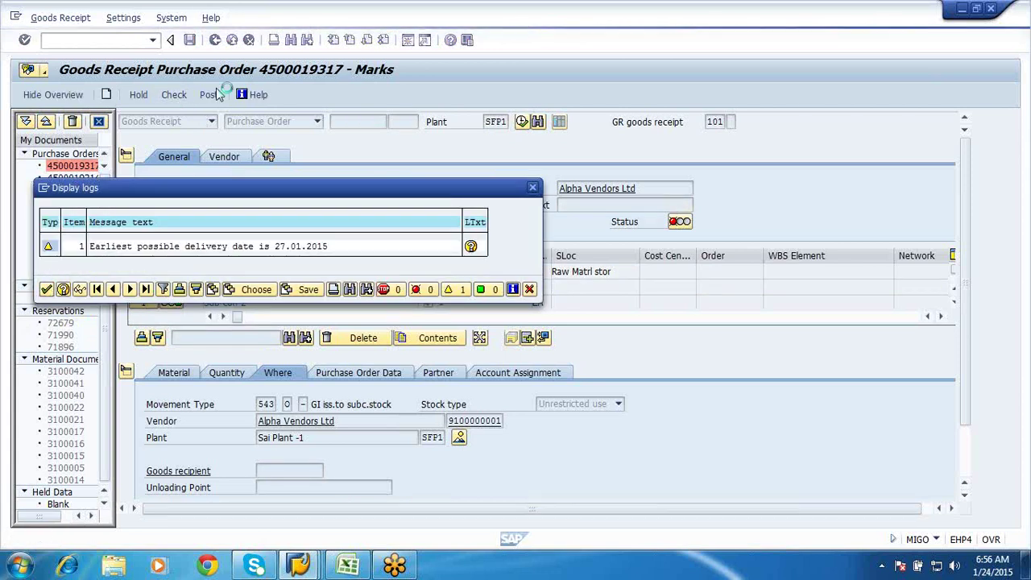
pyautogui.click(213, 94)
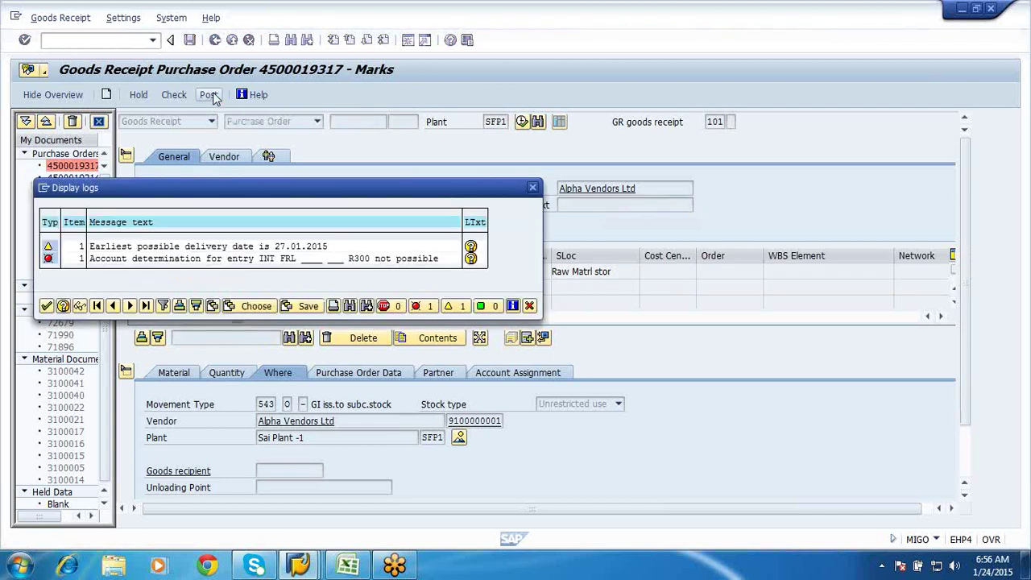
# Return to the automatic posting procedures and open the account assignments for transaction FRL, External activity.
pyautogui.click(292, 249)
pyautogui.click(297, 564)
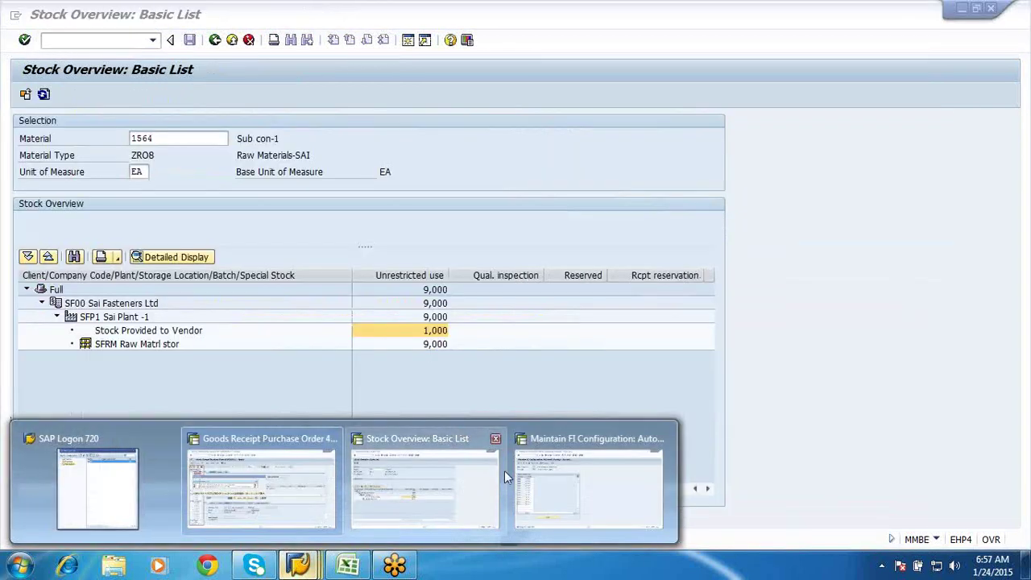
pyautogui.click(475, 469)
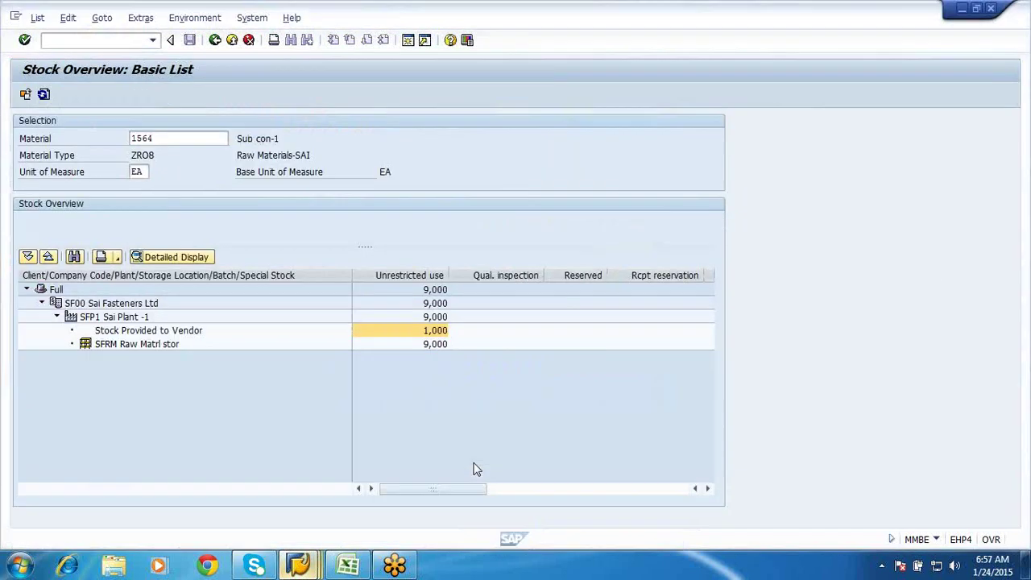
pyautogui.click(302, 561)
pyautogui.click(555, 483)
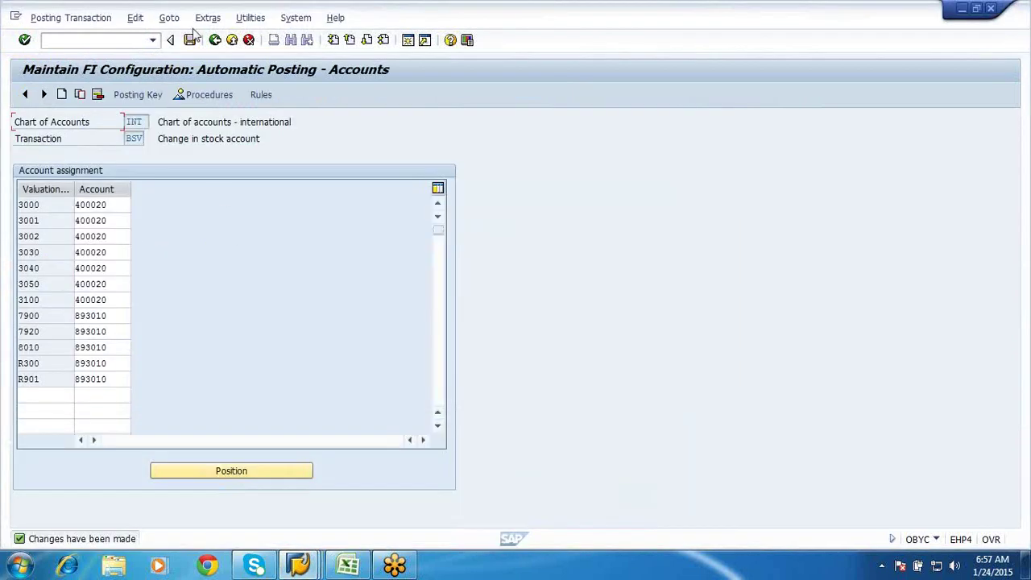
pyautogui.click(214, 40)
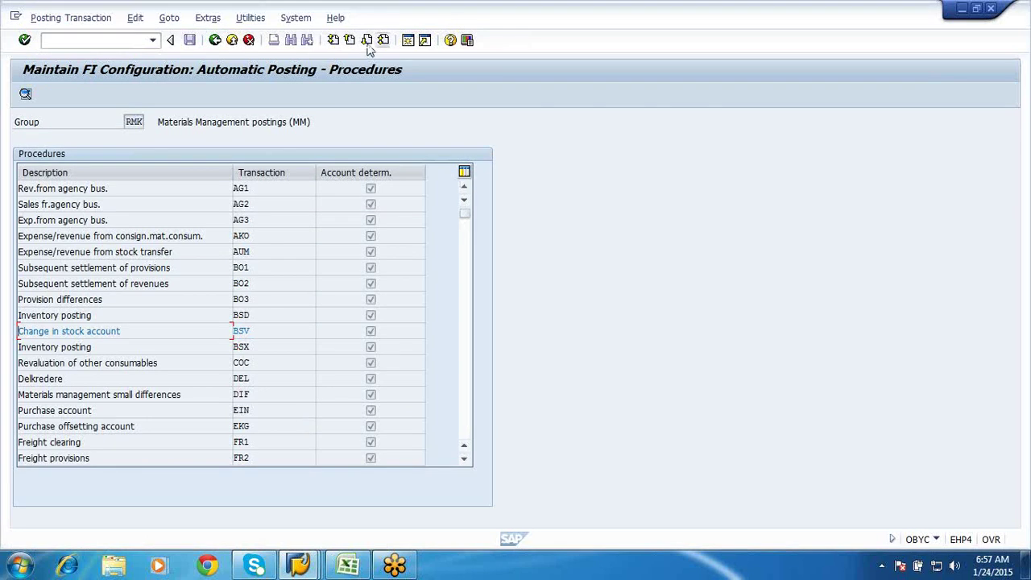
pyautogui.click(367, 40)
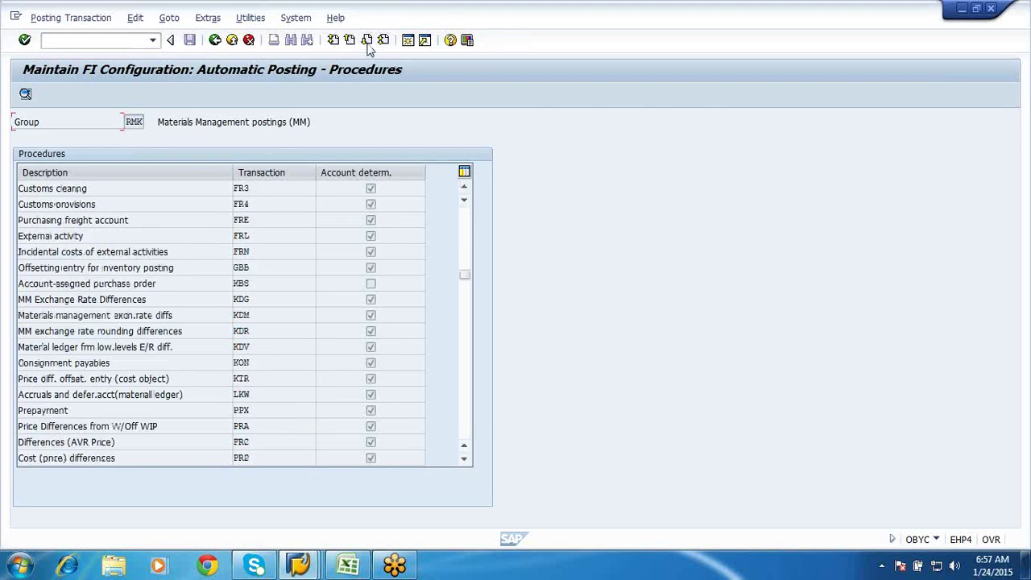
pyautogui.doubleClick(241, 235)
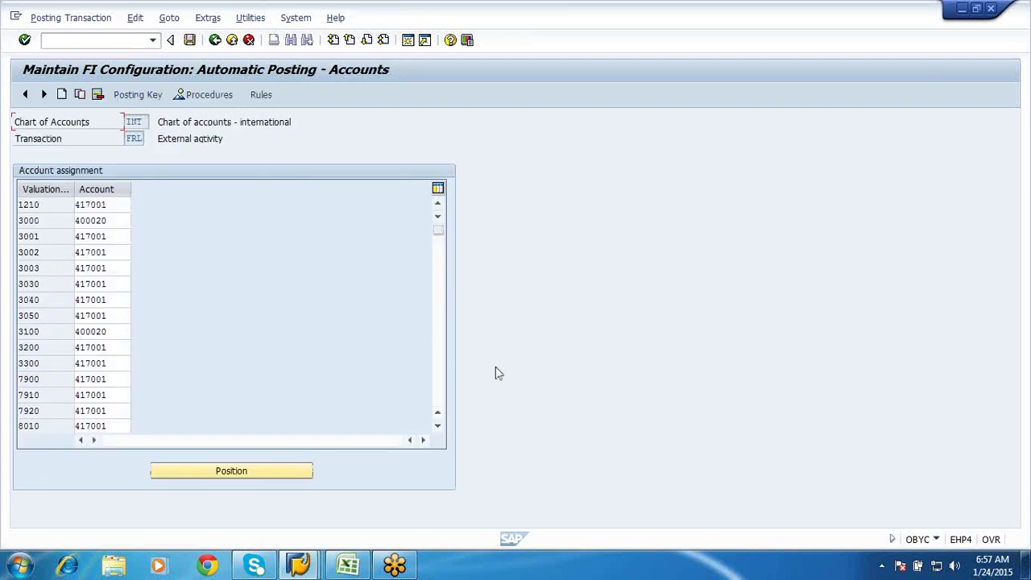
# Add an FRL account assignment after the last entry, valuation class R300 with account 417001, and save it under the proposed customizing request.
pyautogui.click(439, 371)
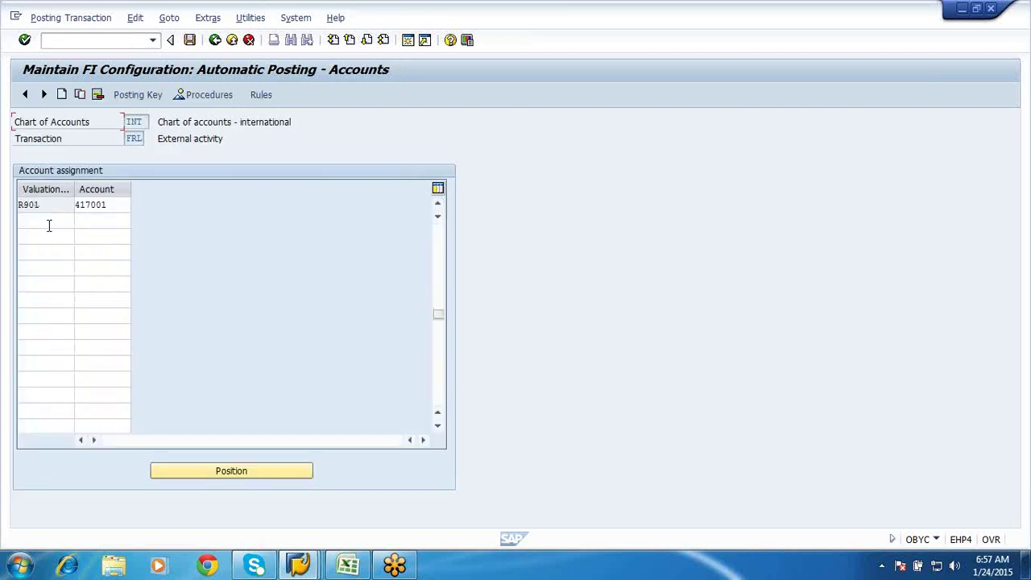
pyautogui.click(49, 225)
pyautogui.click(45, 235)
pyautogui.click(107, 216)
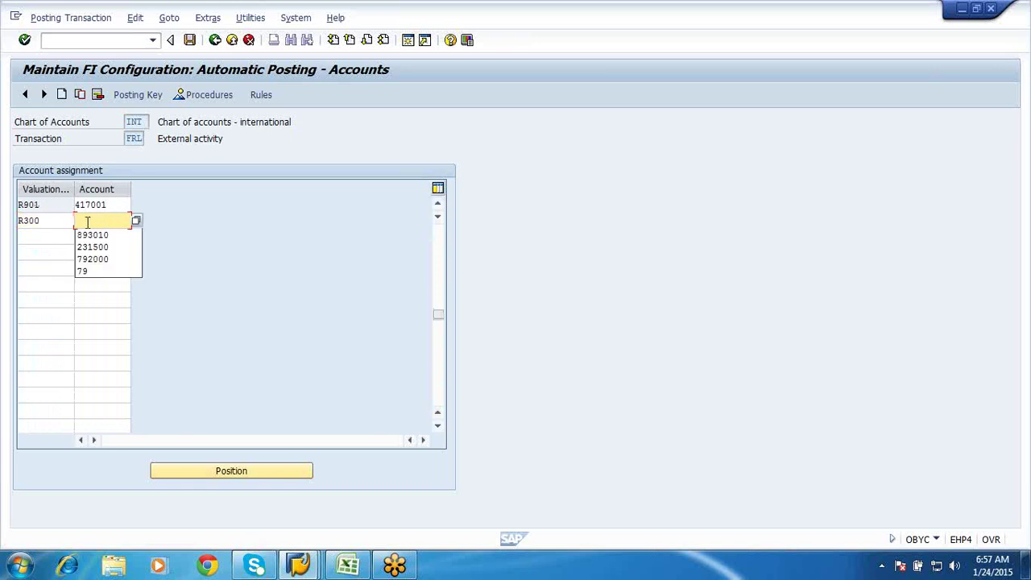
pyautogui.click(87, 222)
pyautogui.write('41')
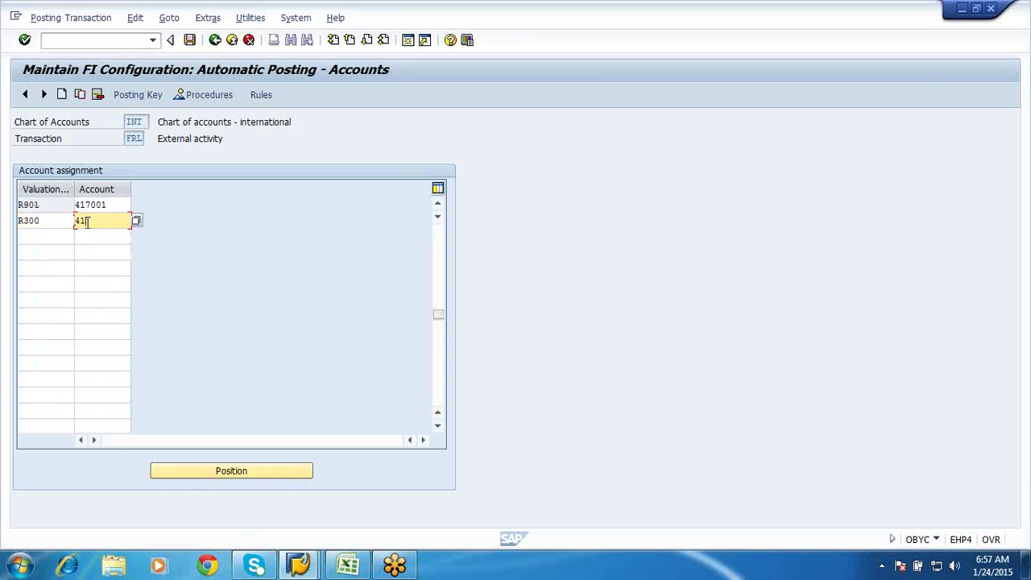
pyautogui.write('7001')
pyautogui.press('Return')
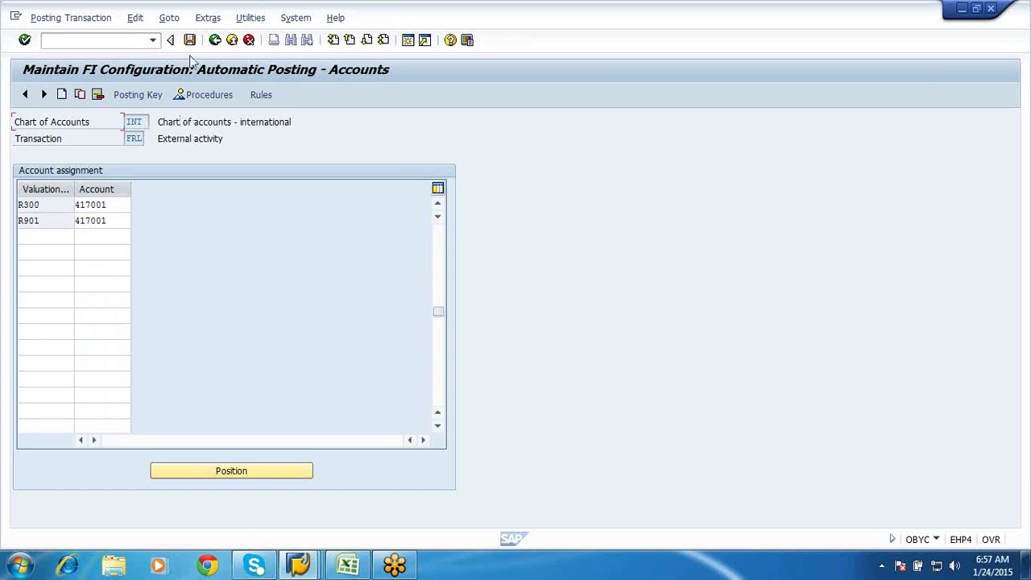
pyautogui.click(190, 42)
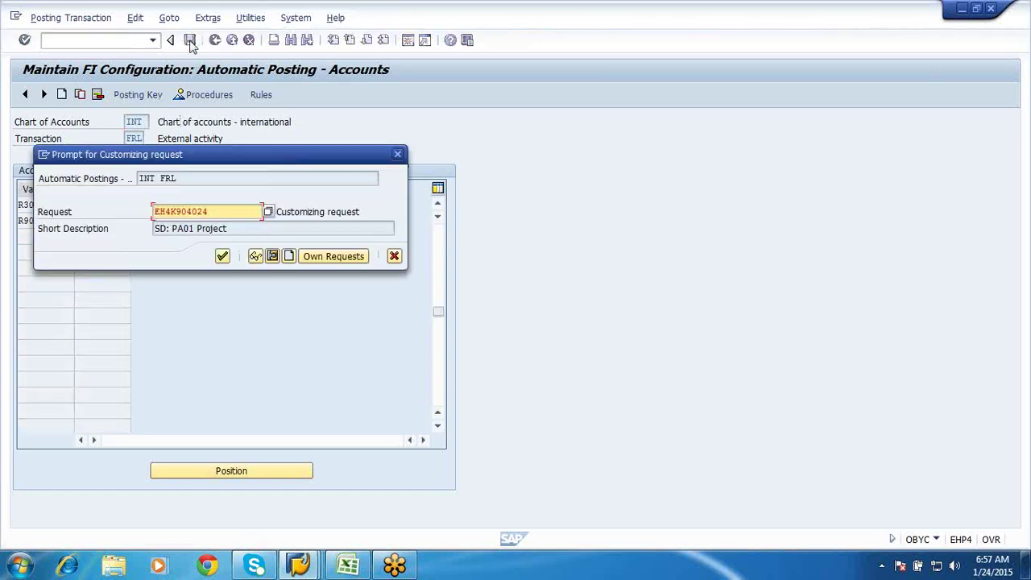
pyautogui.click(223, 256)
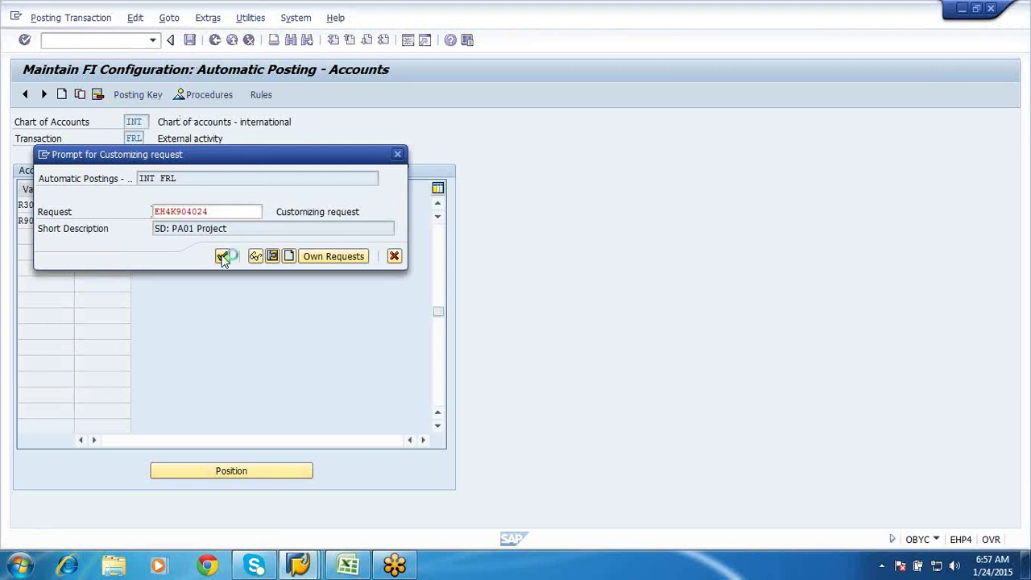
# Switch back to the goods receipt, close the message logs and post the document.
pyautogui.click(299, 567)
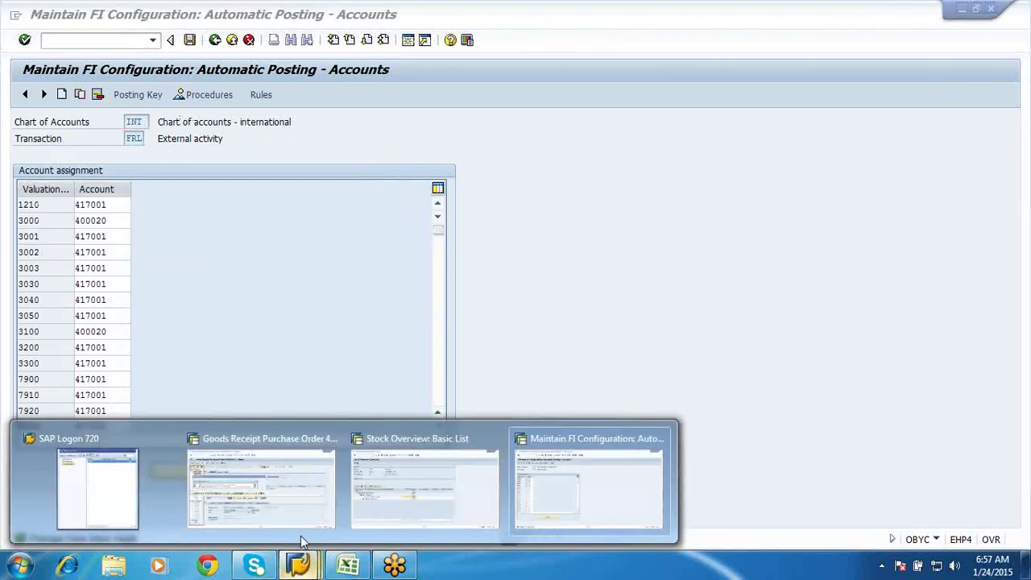
pyautogui.click(304, 500)
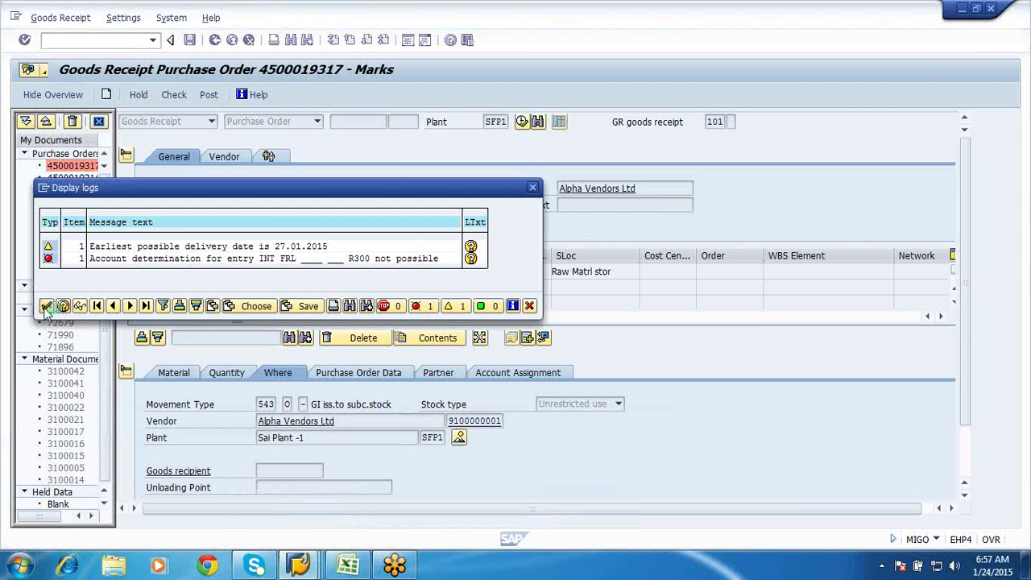
pyautogui.click(46, 307)
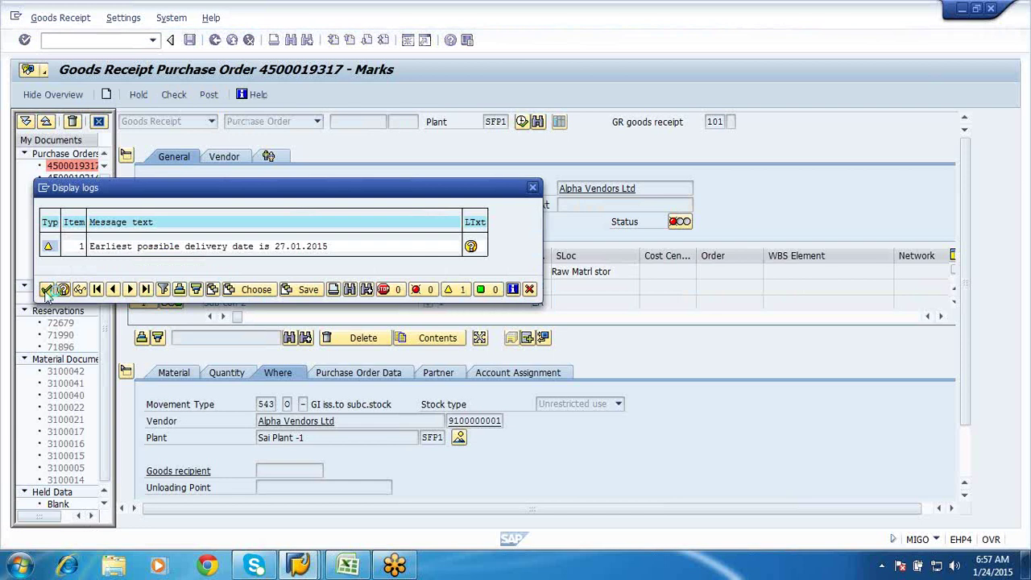
pyautogui.click(46, 290)
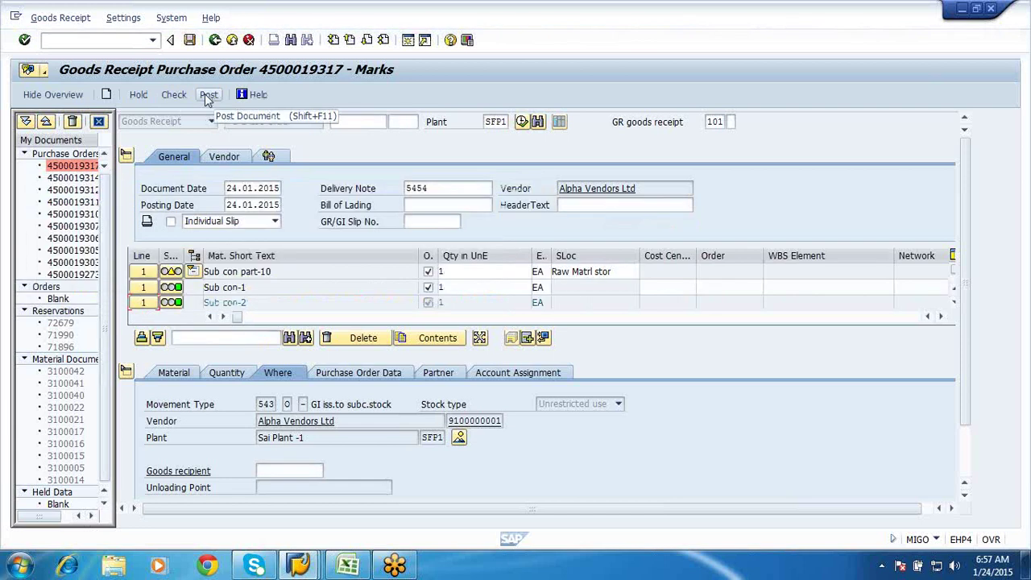
pyautogui.click(206, 96)
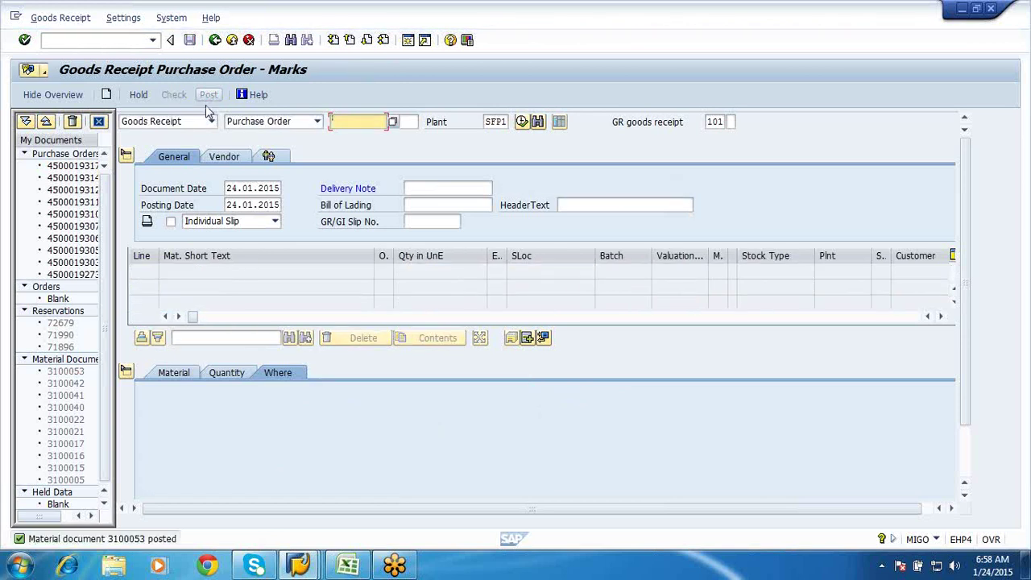
# Display the goods receipt's posted material document and open its accounting document from the list of FI documents.
pyautogui.click(210, 122)
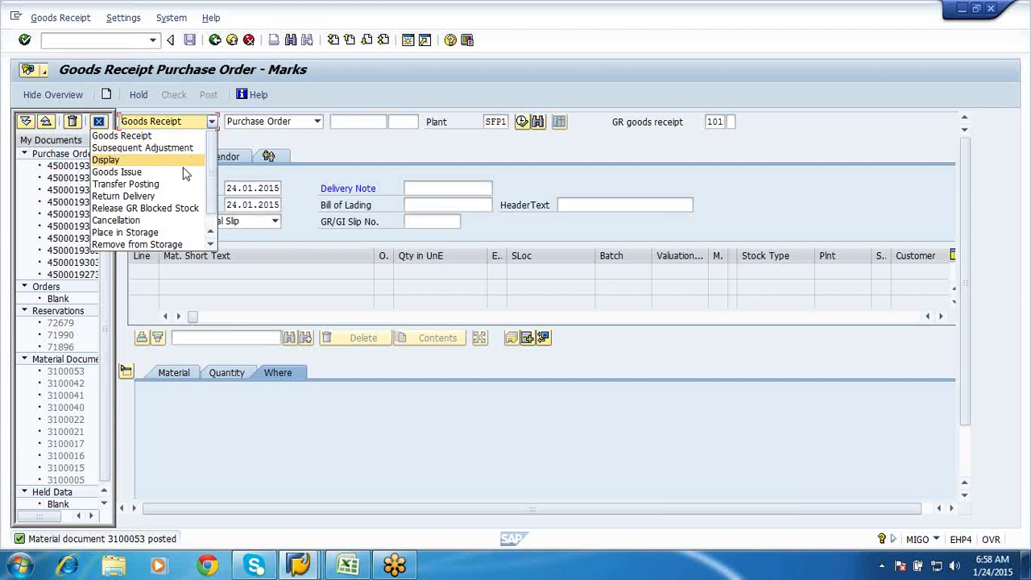
pyautogui.click(113, 159)
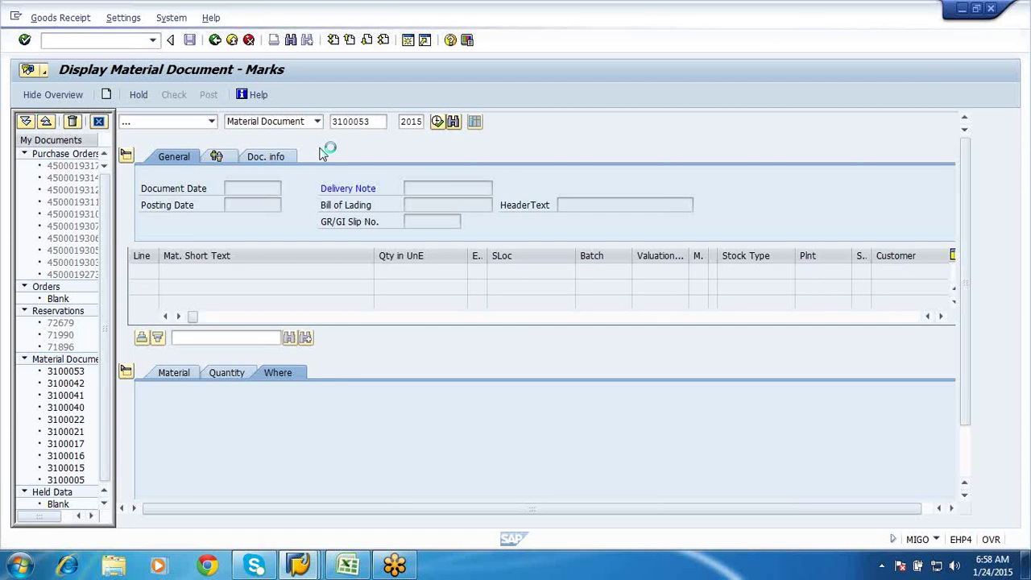
pyautogui.press('Return')
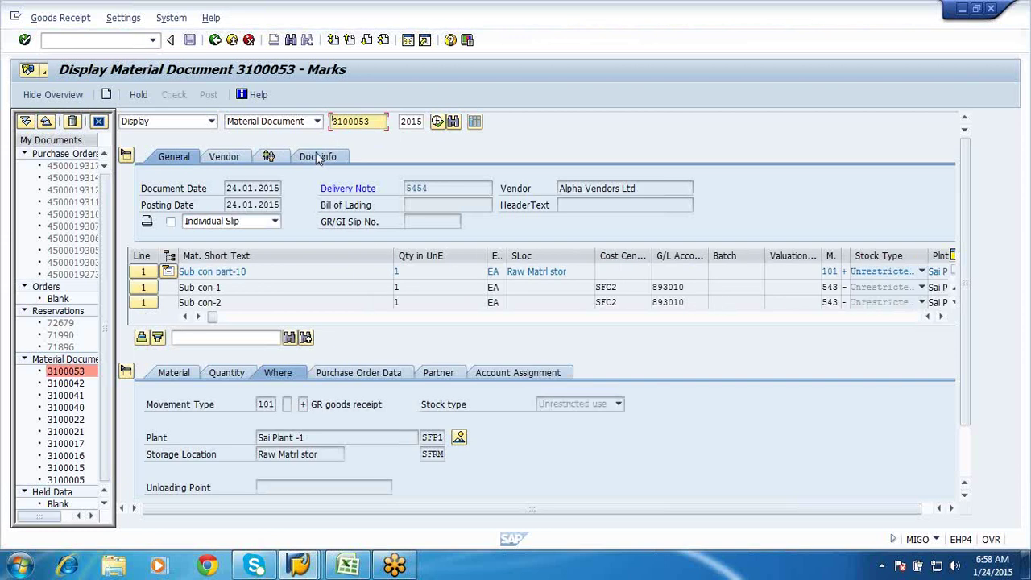
pyautogui.click(318, 157)
pyautogui.click(572, 190)
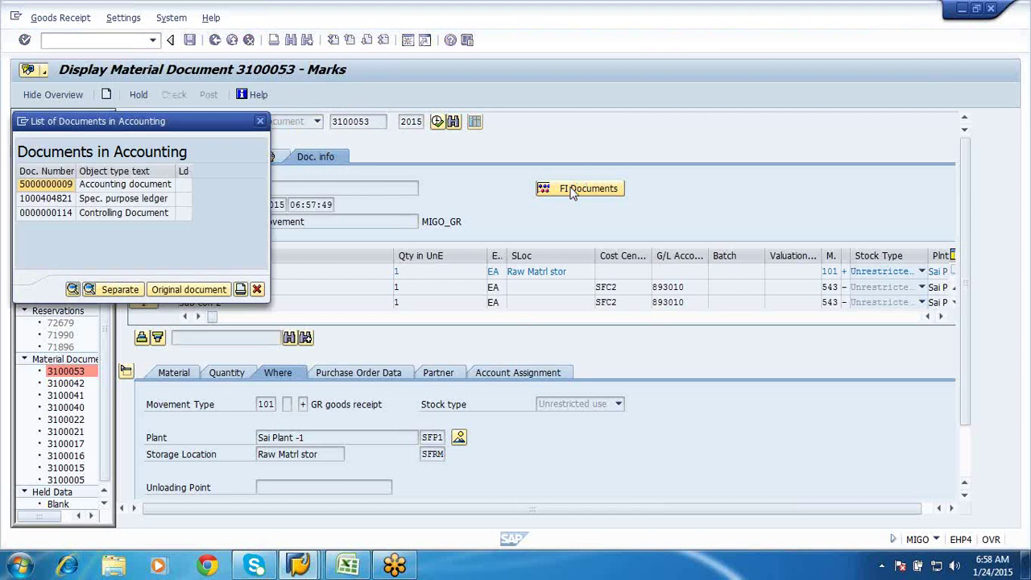
pyautogui.doubleClick(140, 185)
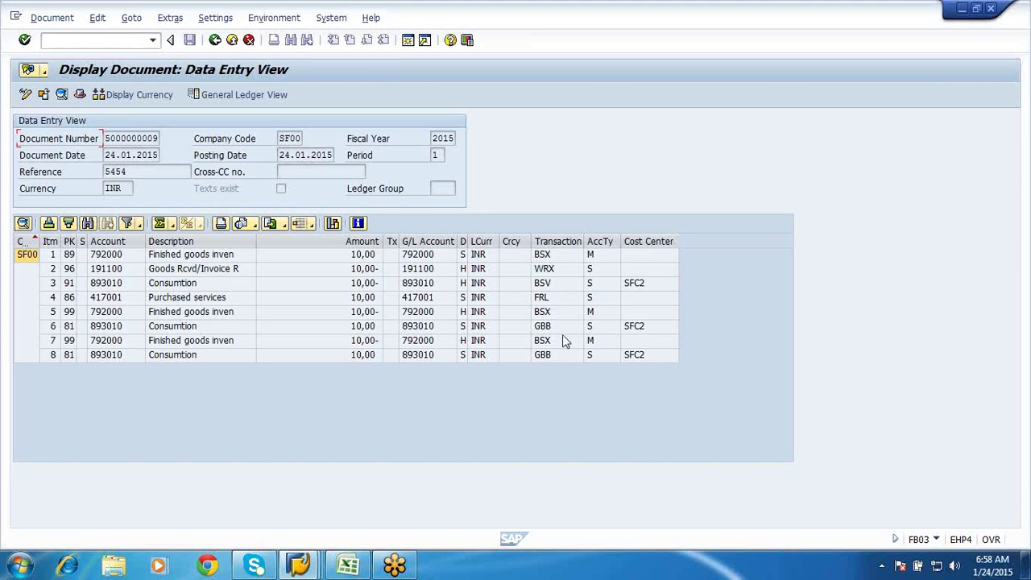
# Examine the accounting document's line items, from the component consumption GBB and BSX postings up through FRL, BSV and the first BSX item.
pyautogui.click(555, 354)
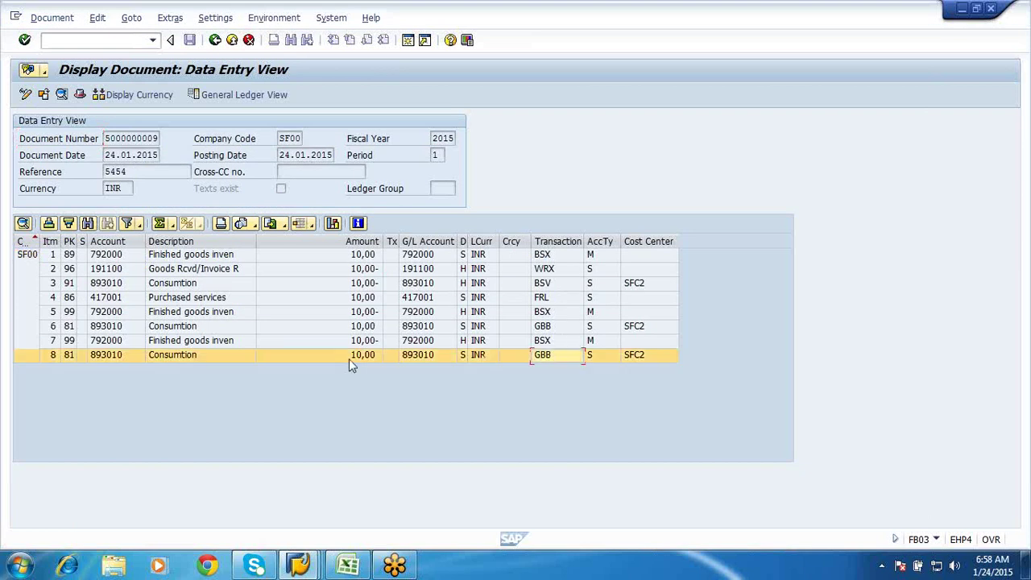
pyautogui.click(27, 344)
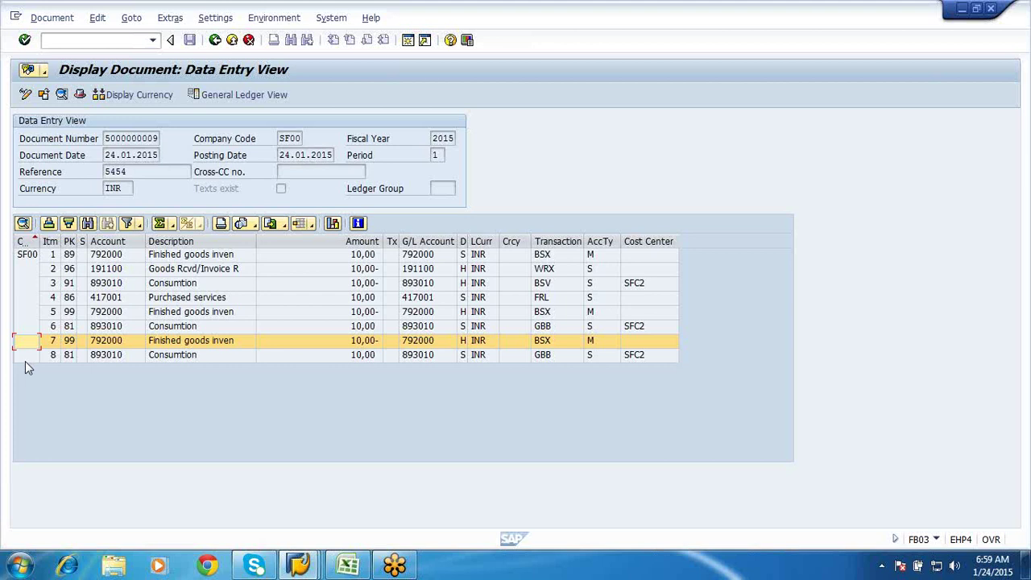
pyautogui.click(204, 343)
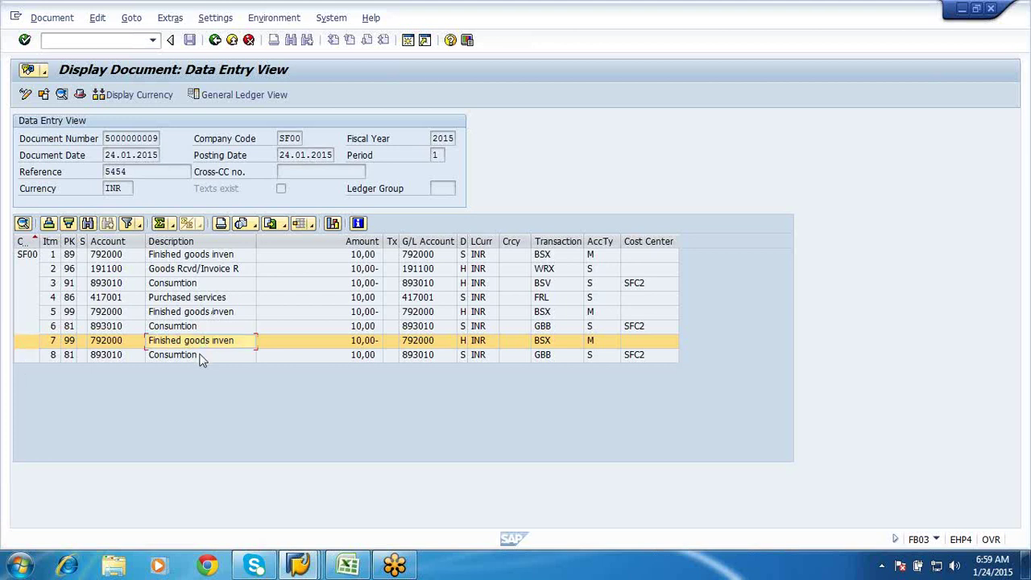
pyautogui.click(201, 357)
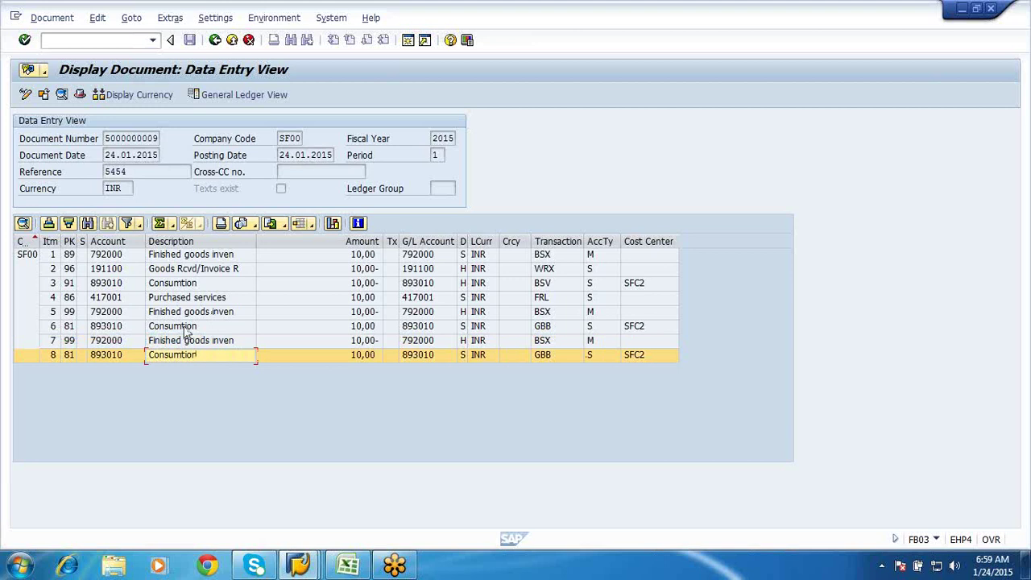
pyautogui.click(186, 329)
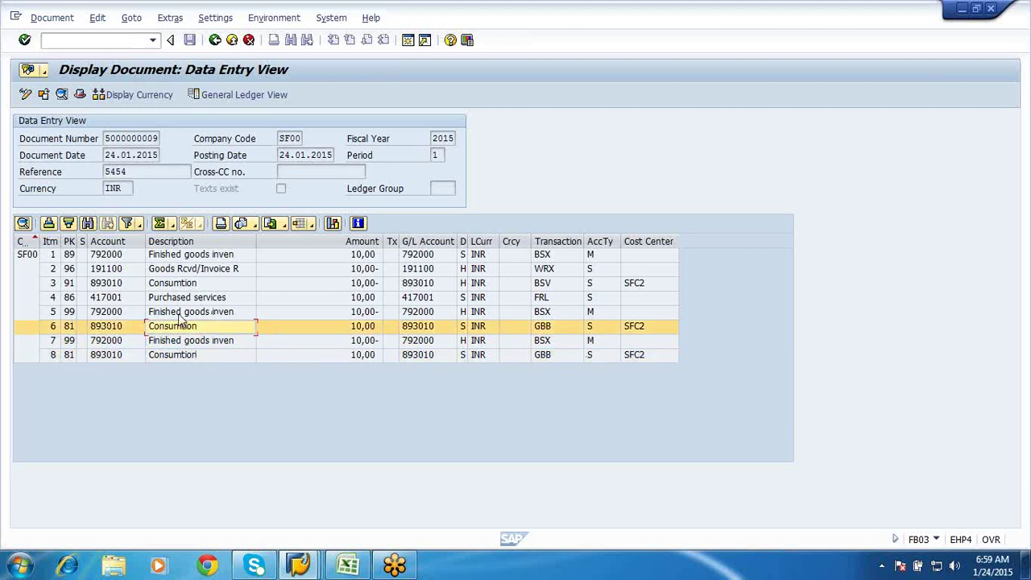
pyautogui.click(180, 316)
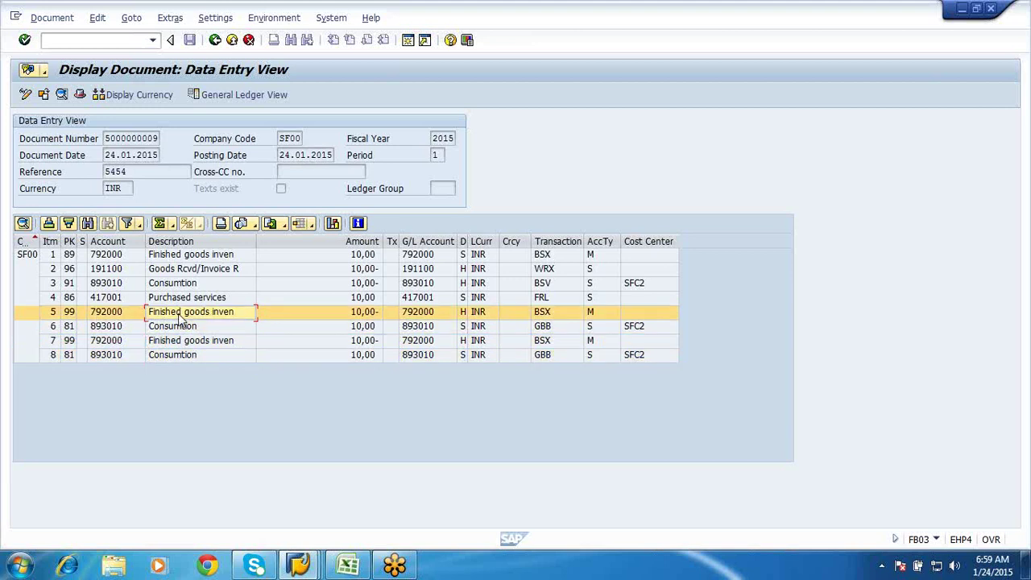
pyautogui.click(36, 298)
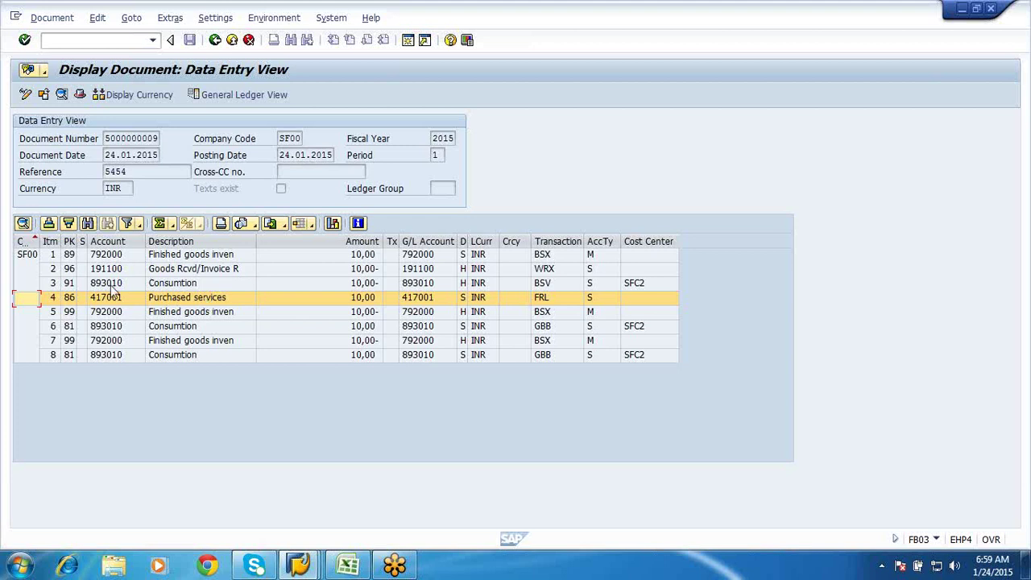
pyautogui.click(167, 288)
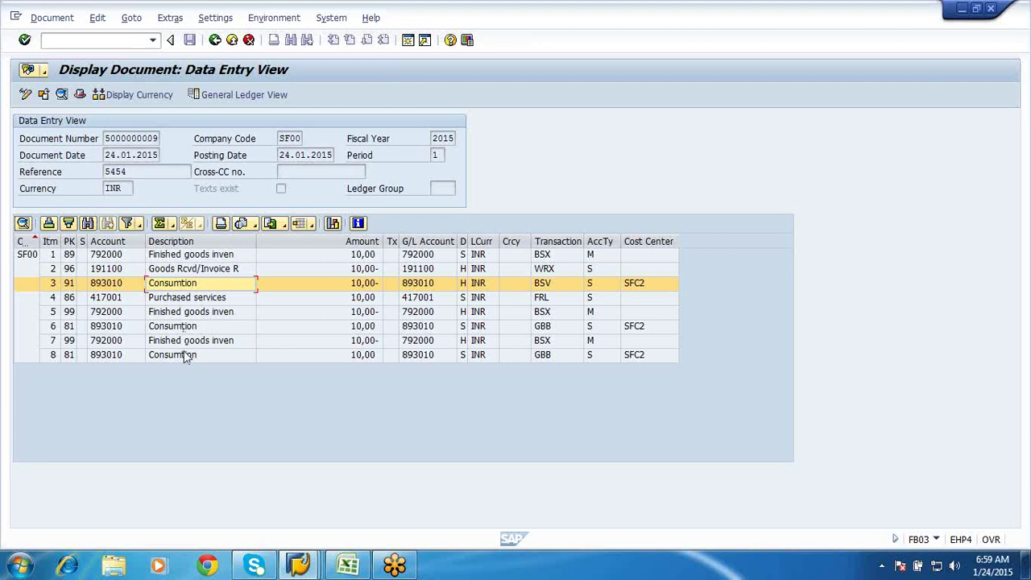
pyautogui.click(177, 256)
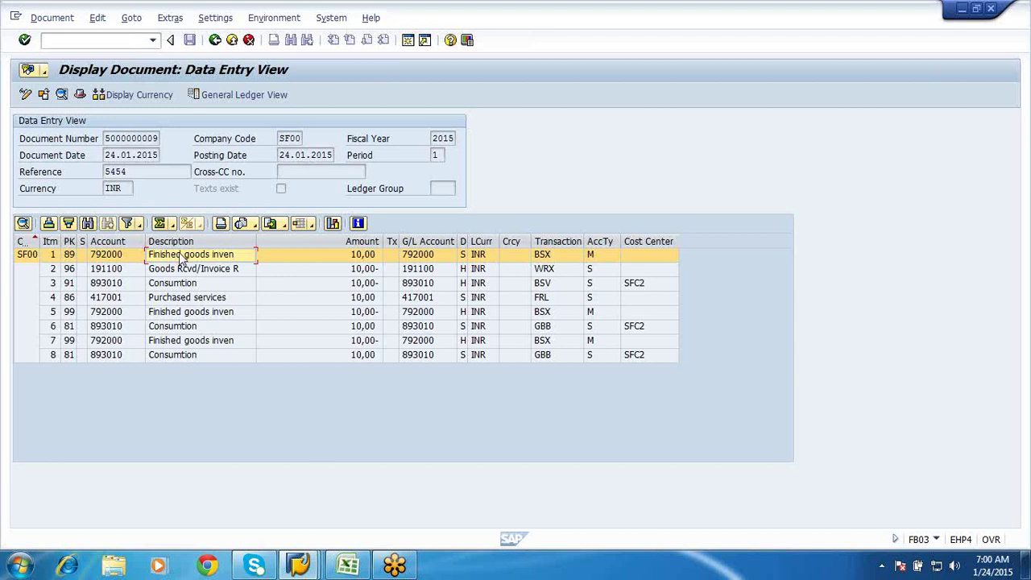
# Switch to the P2P Syllabus workbook in Excel, note BSX in D155 with "Stock acct for assy and finished" in E155, and widen column E.
pyautogui.click(359, 566)
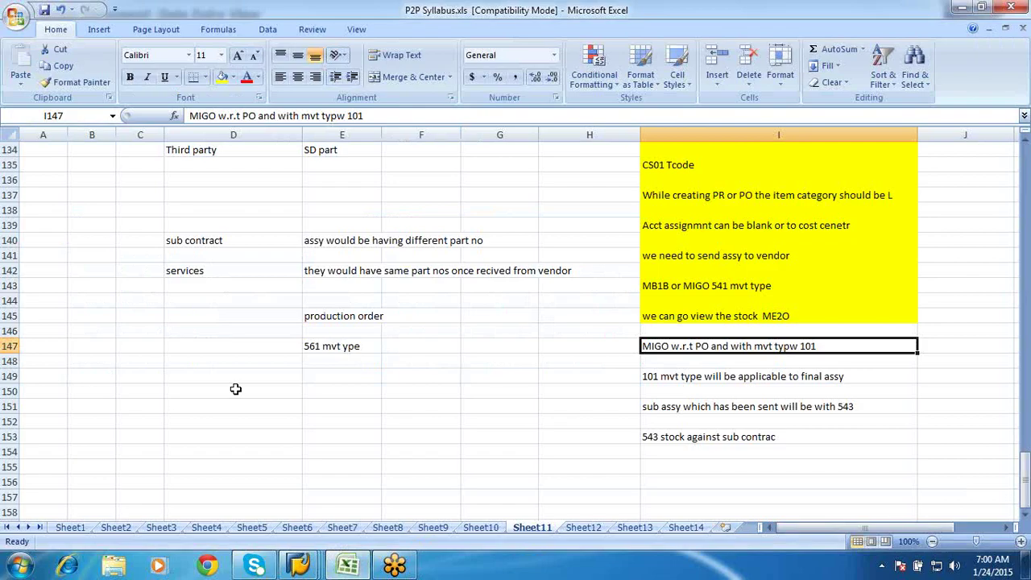
pyautogui.click(223, 468)
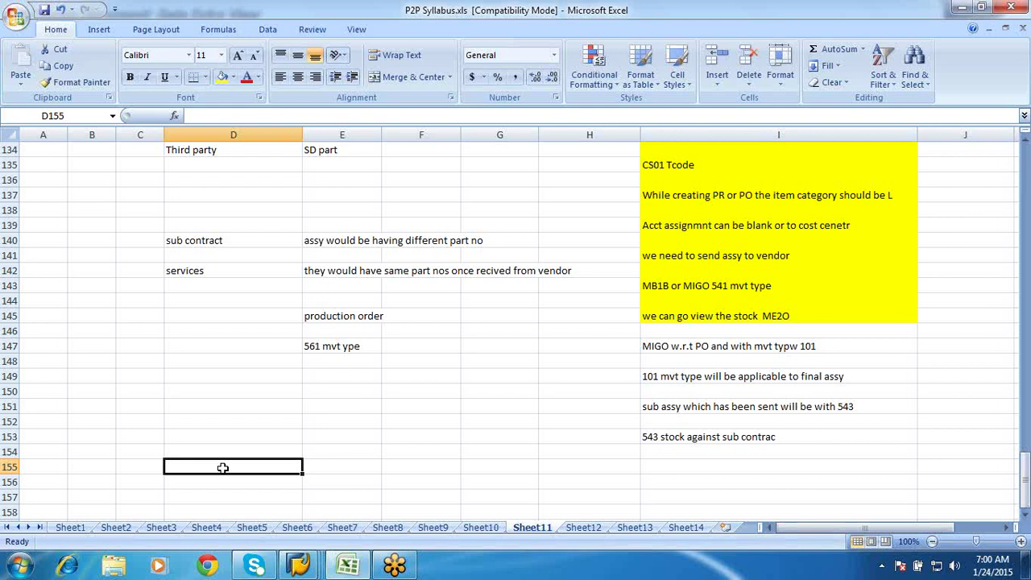
pyautogui.write('BSX')
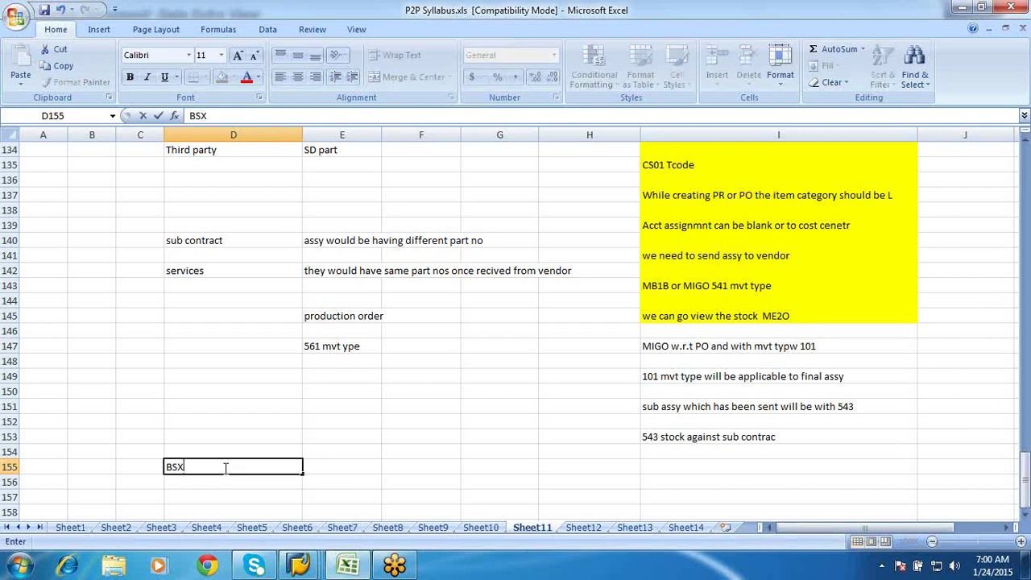
pyautogui.click(336, 470)
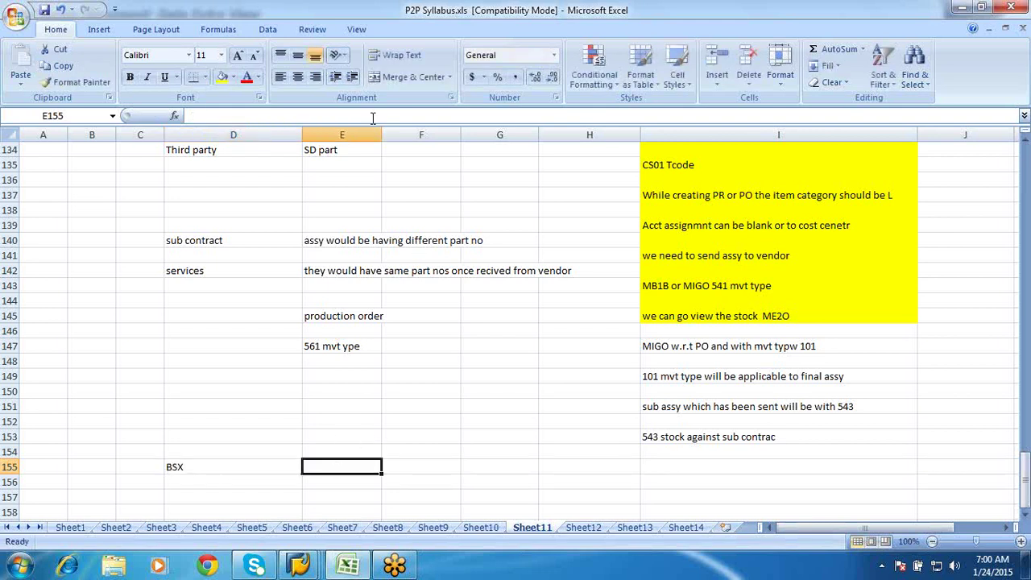
pyautogui.moveTo(379, 137); pyautogui.dragTo(433, 139)
pyautogui.write('S')
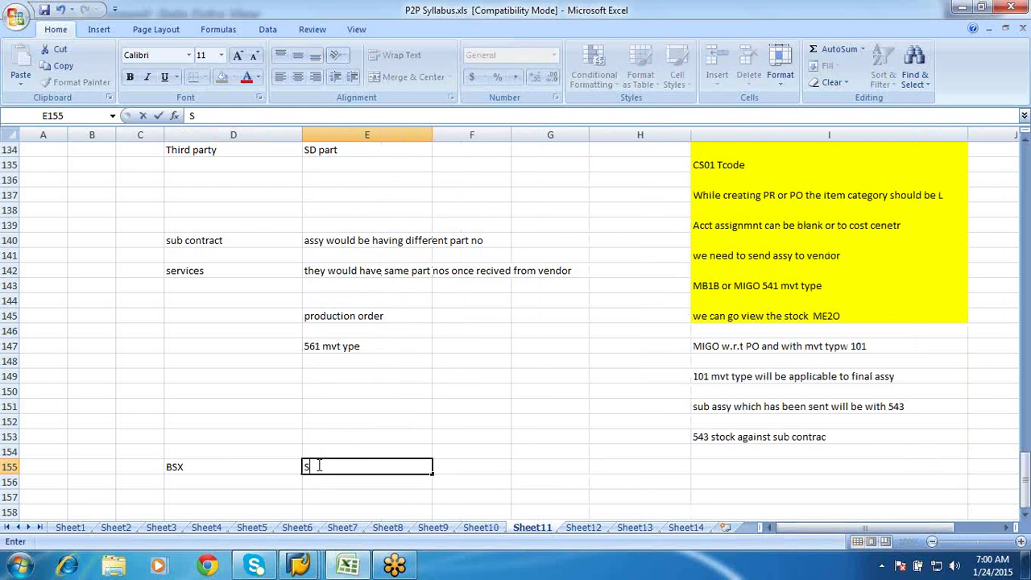
pyautogui.write('tock acct for as')
pyautogui.write('sy ')
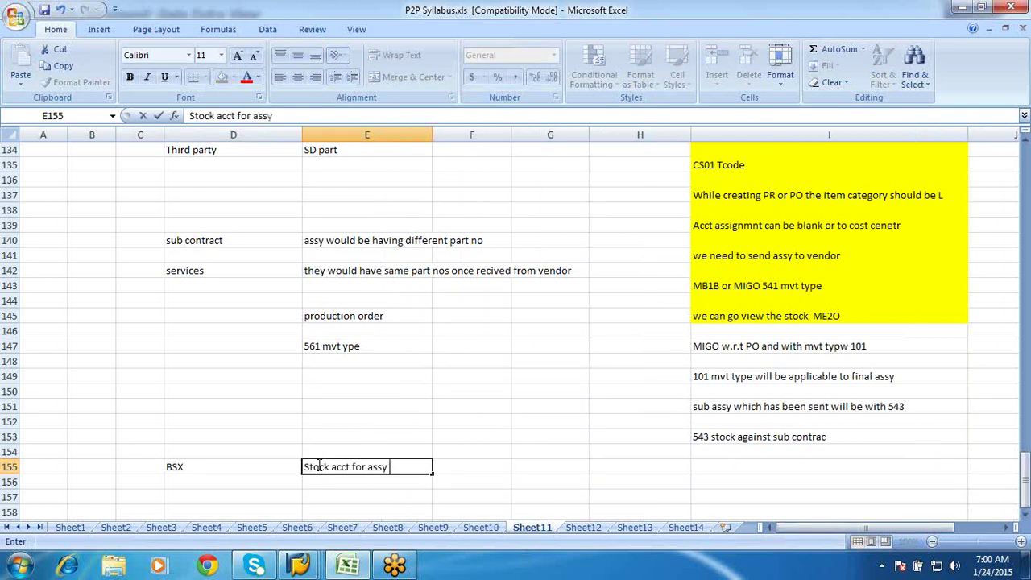
pyautogui.write('and finished')
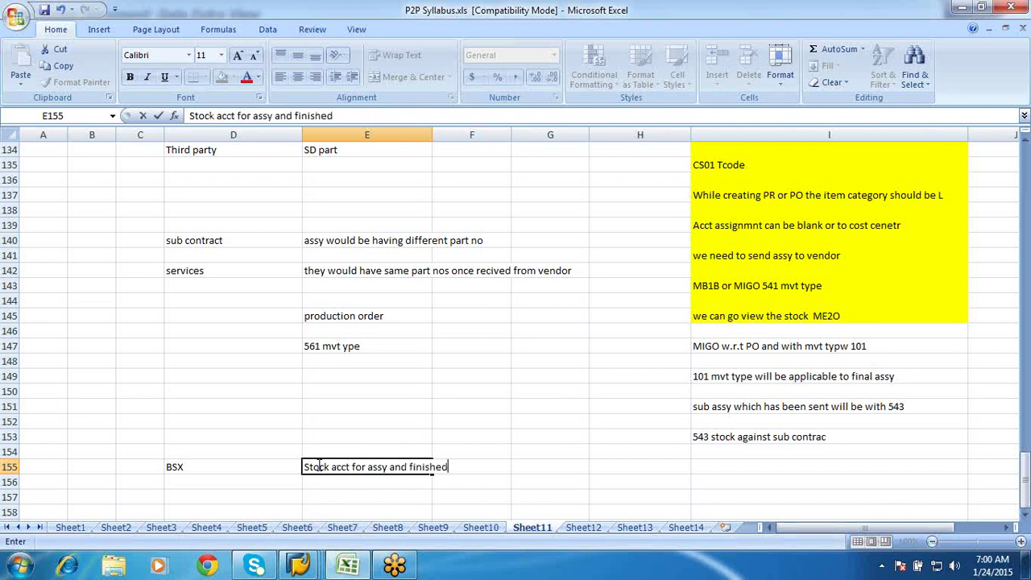
pyautogui.click(318, 485)
# Add the note BSV in D157 with the explanation "Change in sub con stock" in E157.
pyautogui.scroll(-2, 318, 486)
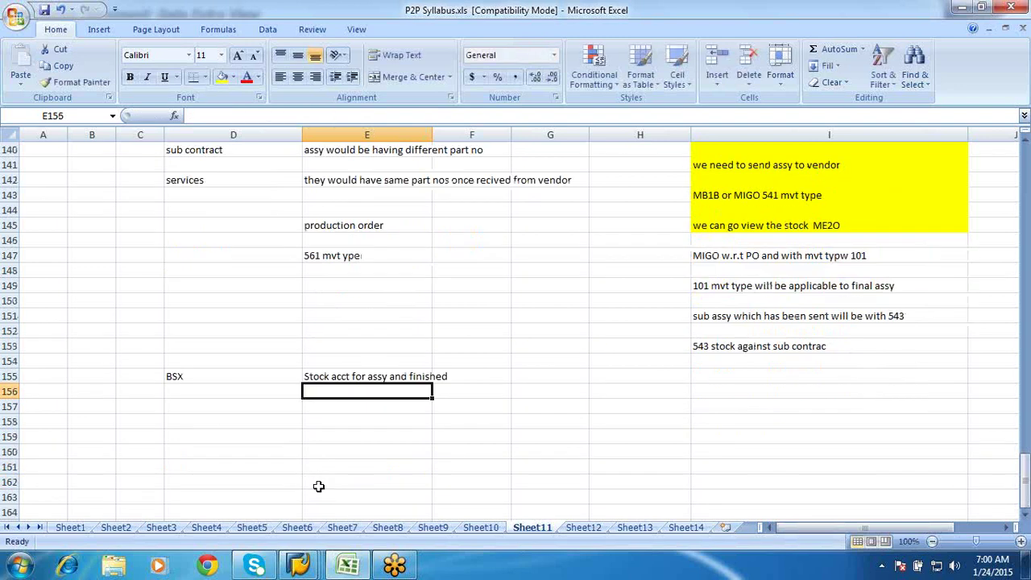
pyautogui.click(183, 402)
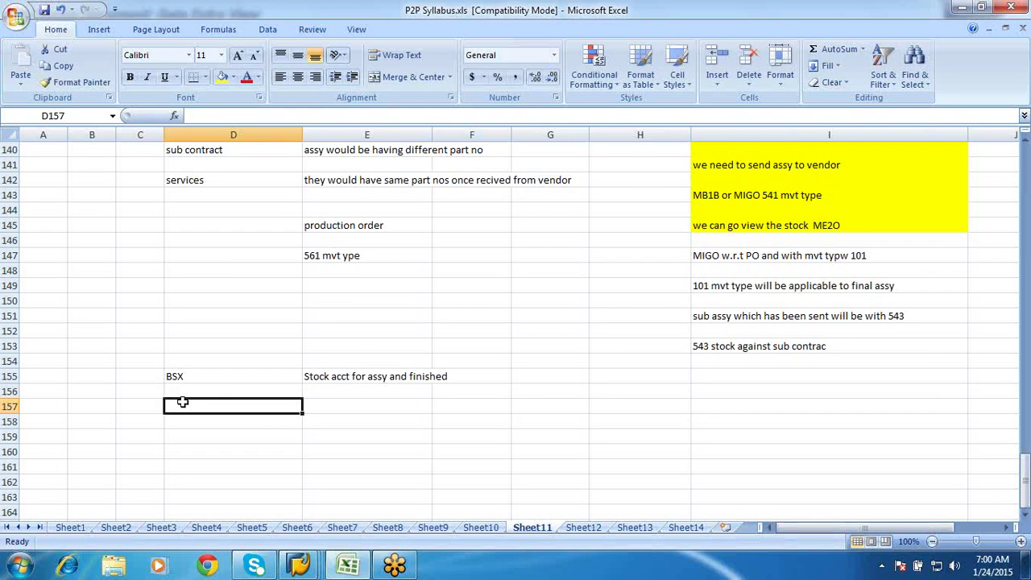
pyautogui.write('BSV')
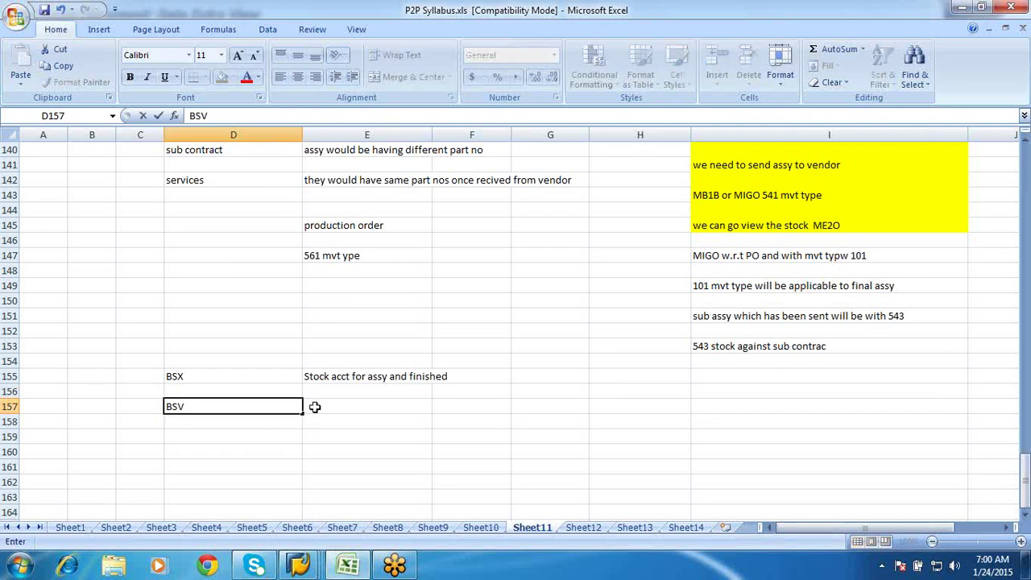
pyautogui.click(319, 408)
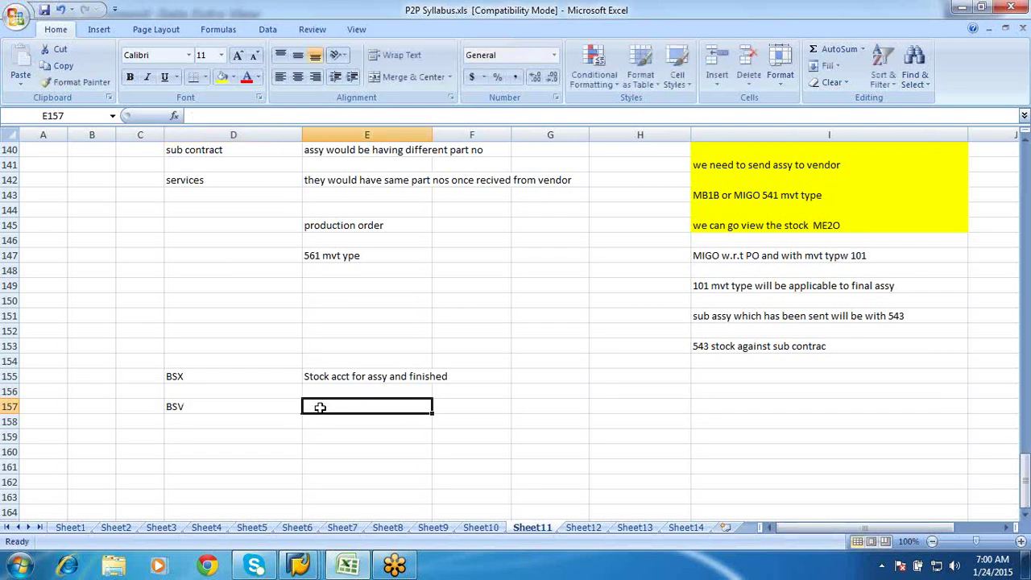
pyautogui.write('Change in sub con stock')
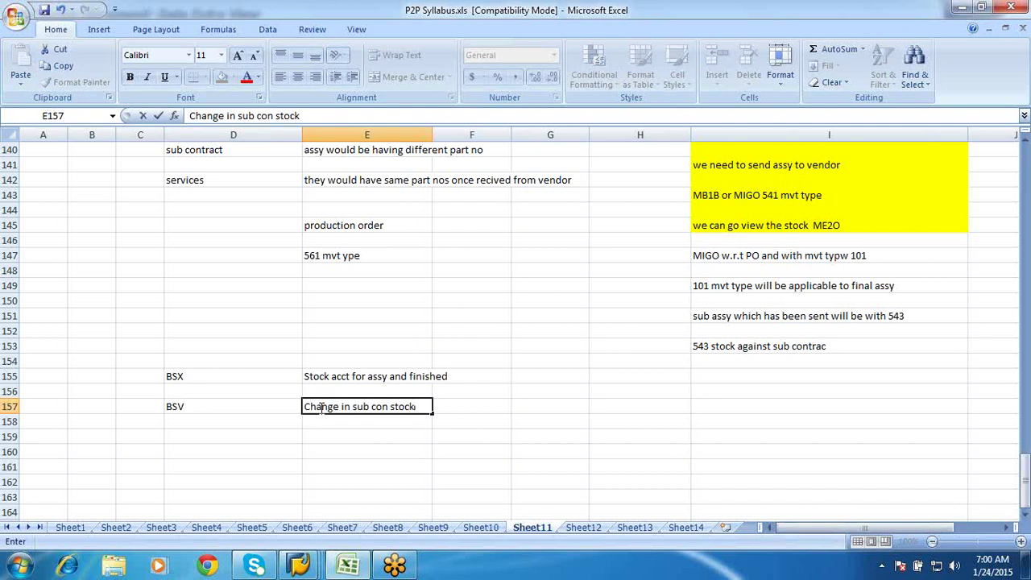
# Add the note FRL in D159 with the explanation "Sub con charges" in E159.
pyautogui.click(199, 435)
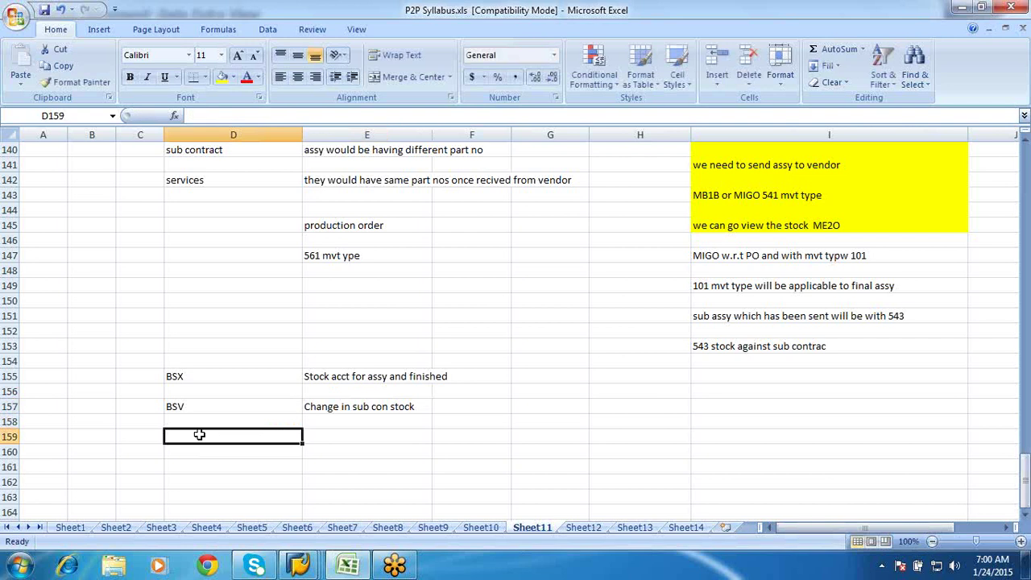
pyautogui.write('FRL')
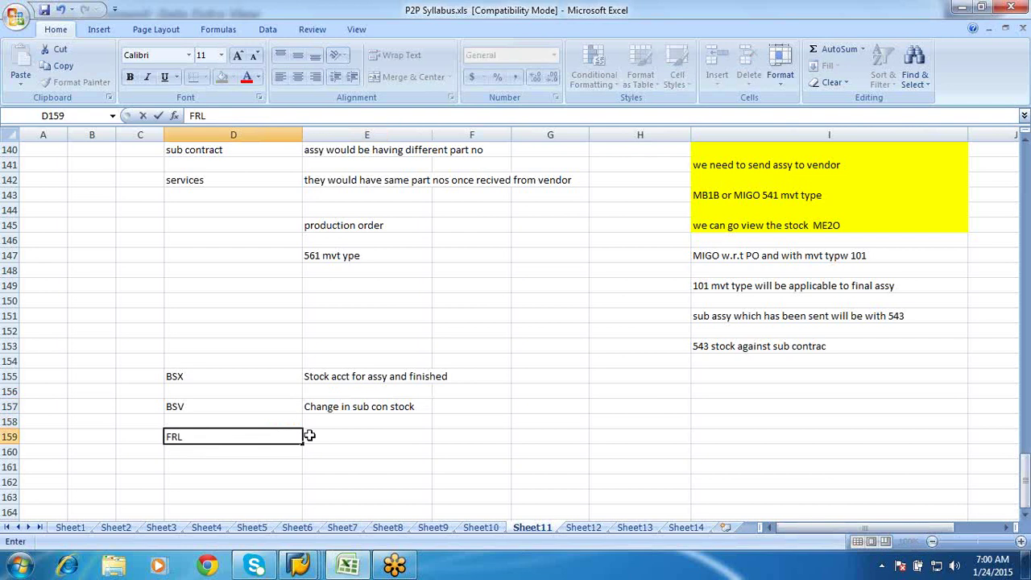
pyautogui.click(308, 435)
pyautogui.write('Su')
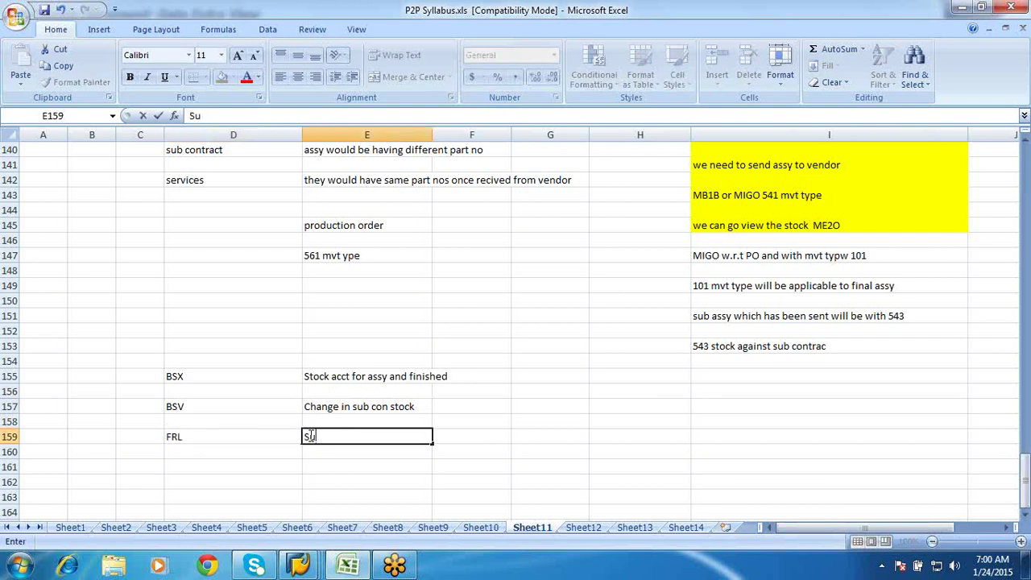
pyautogui.write('b con charges;')
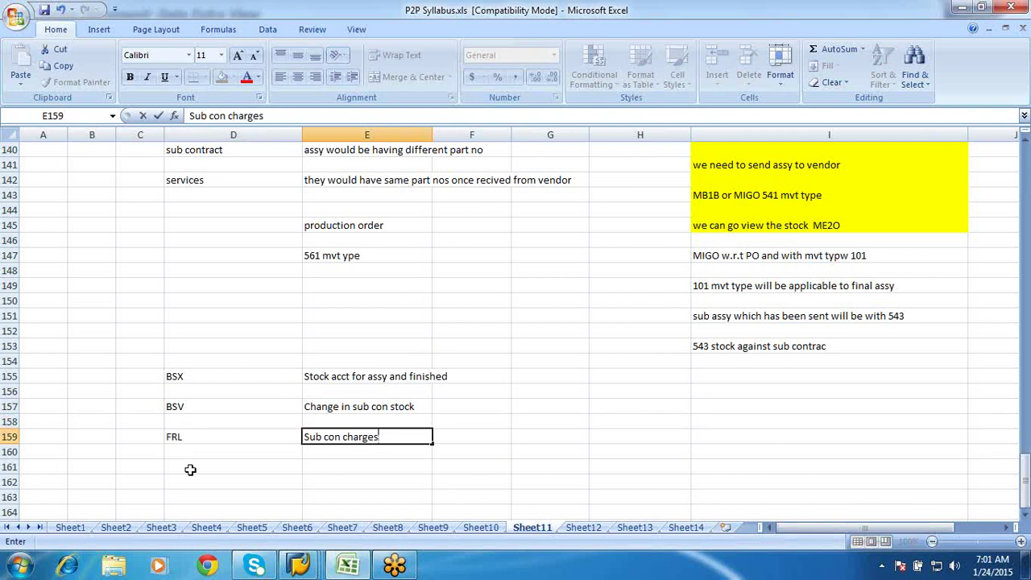
# Add the note bsx in D161 with the explanation "stock acct for components" in E161.
pyautogui.click(190, 467)
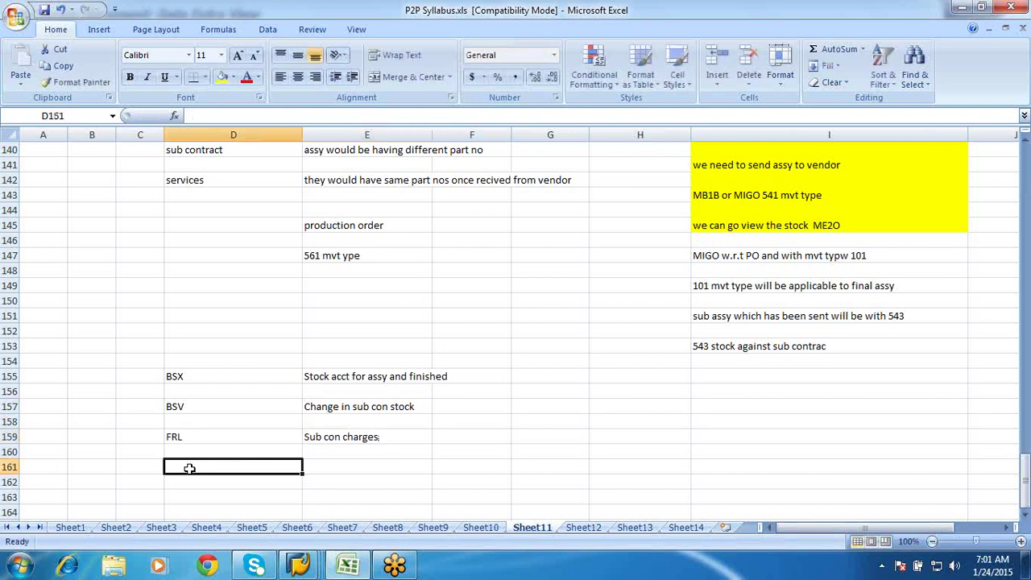
pyautogui.write('bsx')
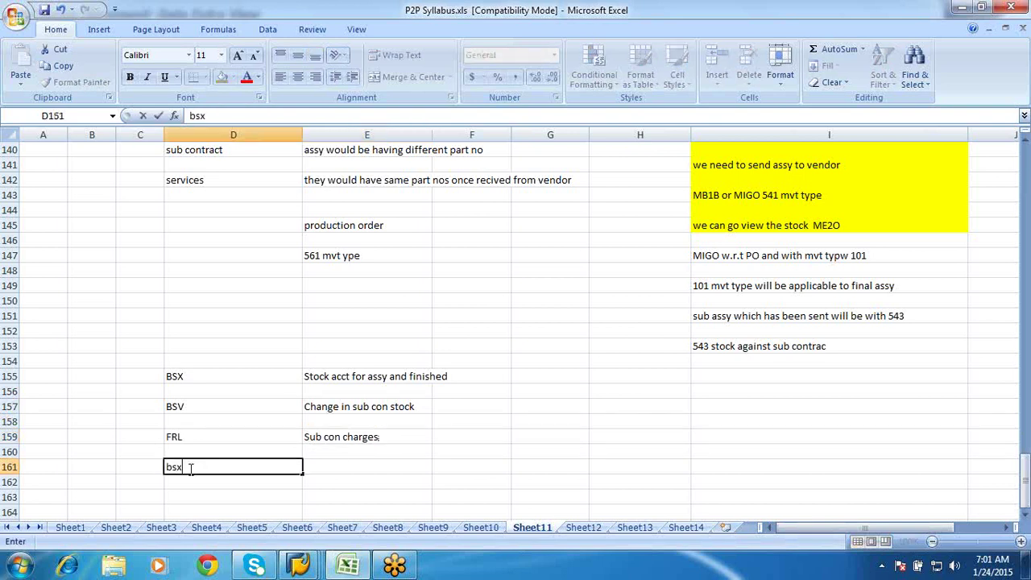
pyautogui.click(341, 464)
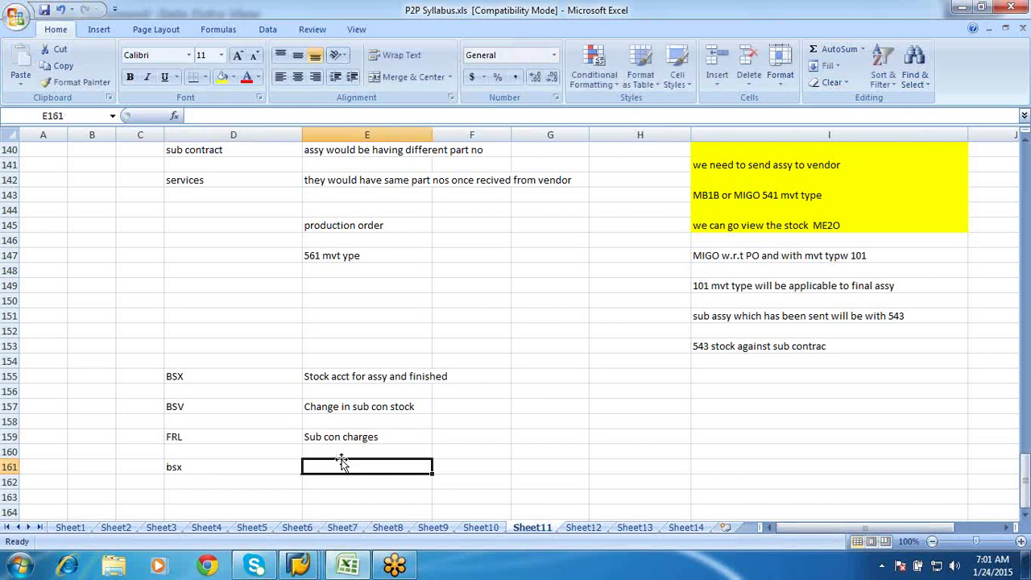
pyautogui.write('stock acct for co')
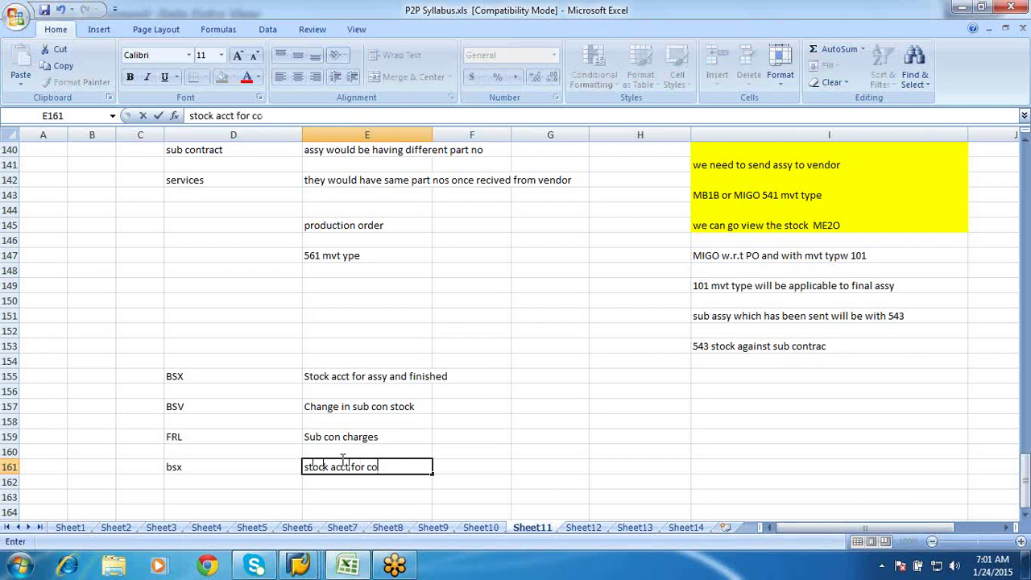
pyautogui.write('mponents')
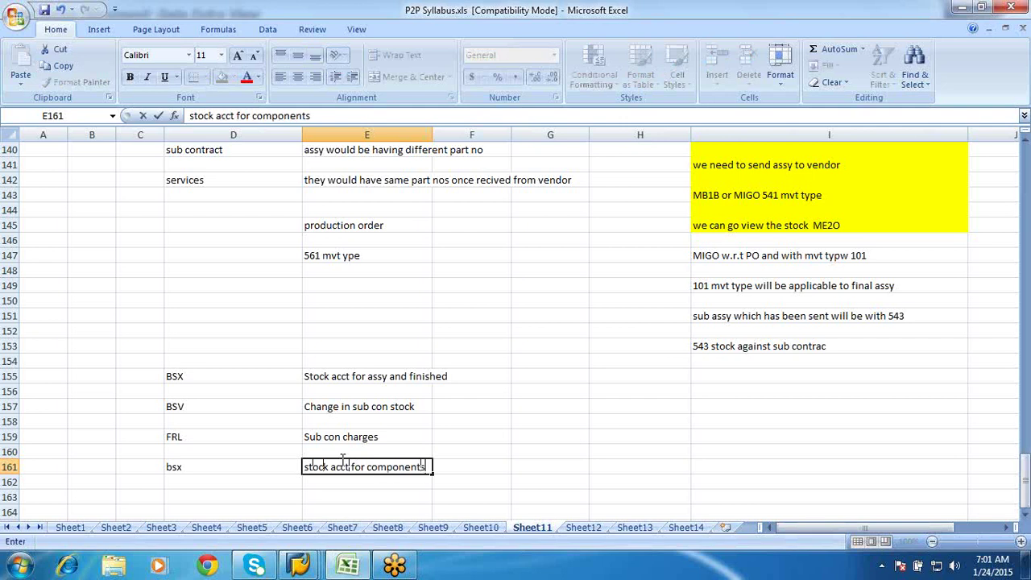
# Switch to the SAP accounting document and examine line items 5, 6 and 7 and their transaction keys.
pyautogui.scroll(-4, 343, 459)
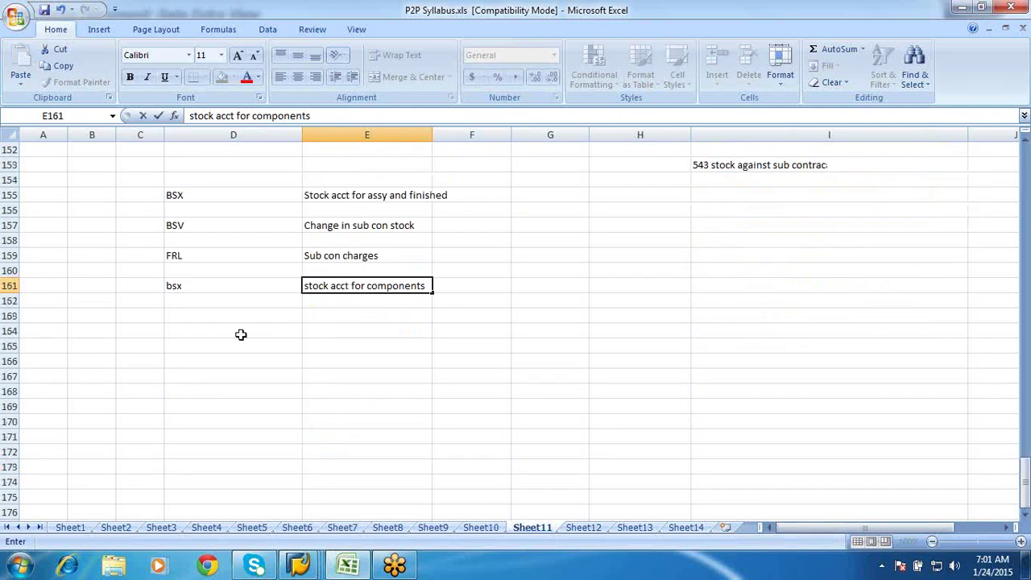
pyautogui.click(203, 290)
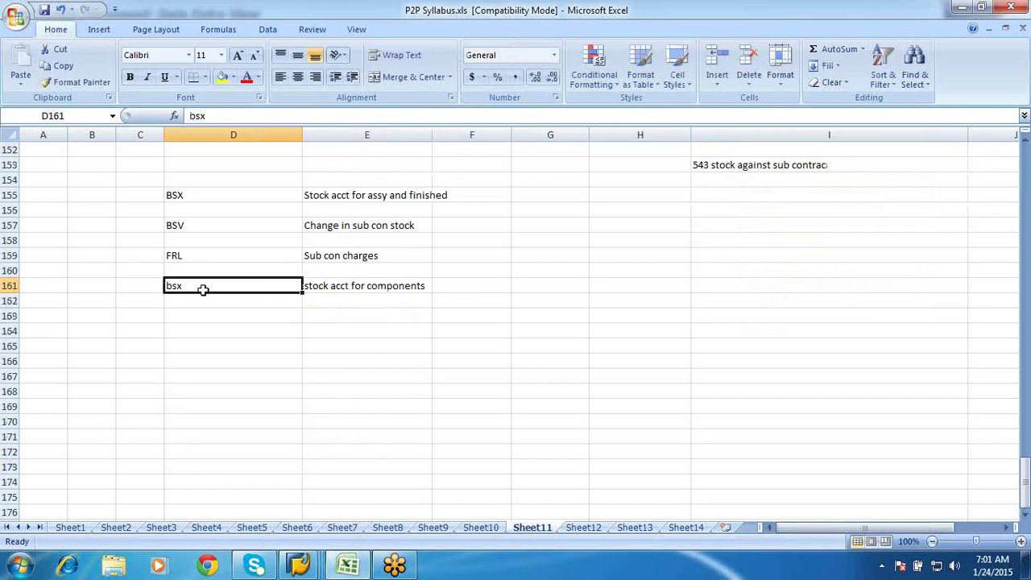
pyautogui.click(300, 564)
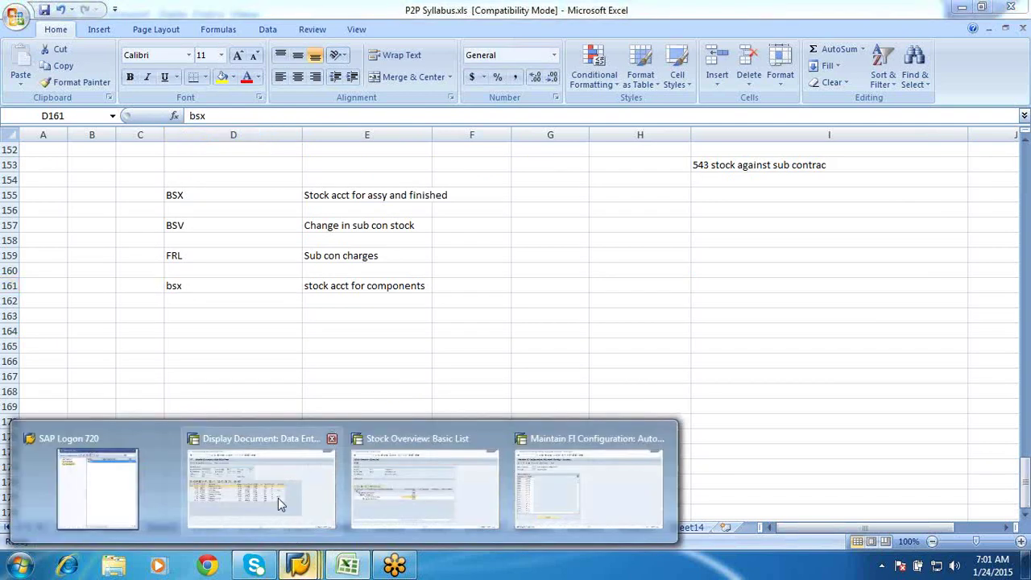
pyautogui.click(278, 498)
pyautogui.click(22, 326)
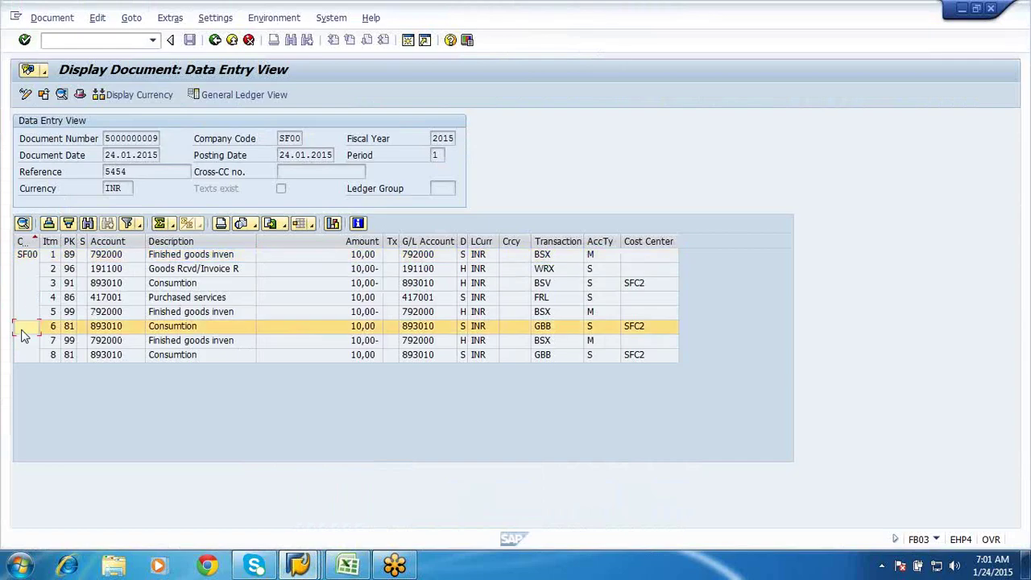
pyautogui.click(21, 311)
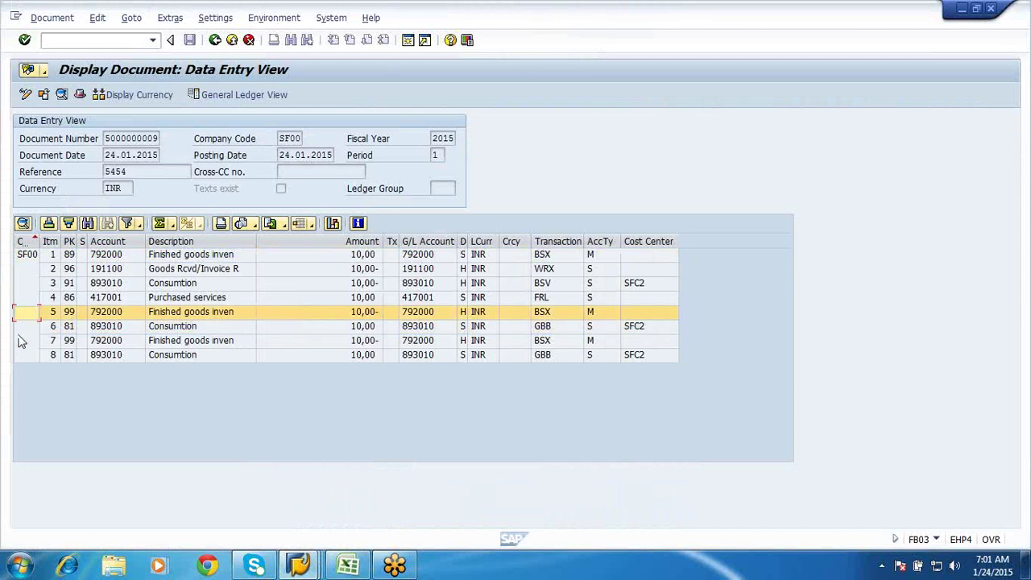
pyautogui.click(21, 340)
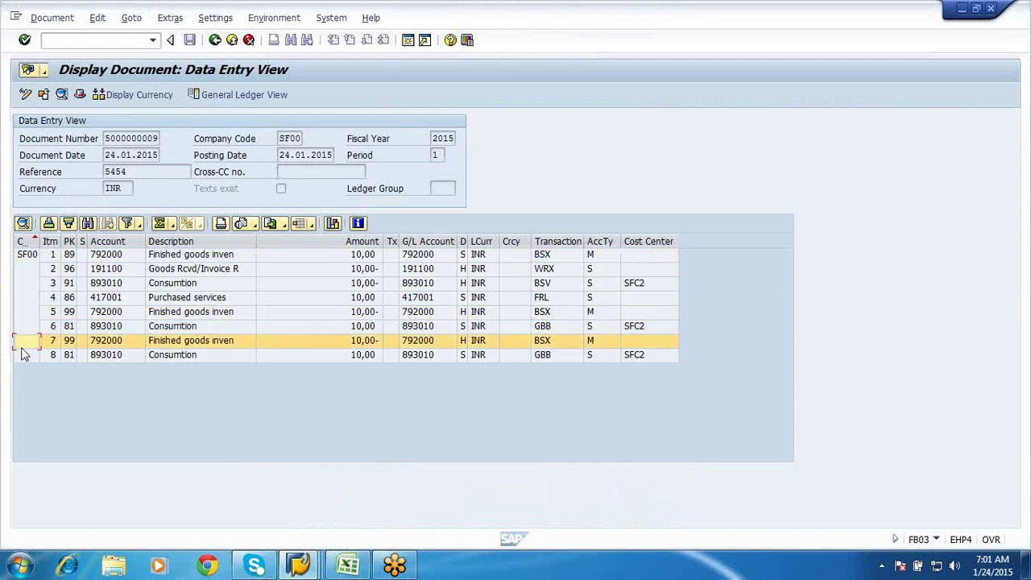
pyautogui.click(348, 564)
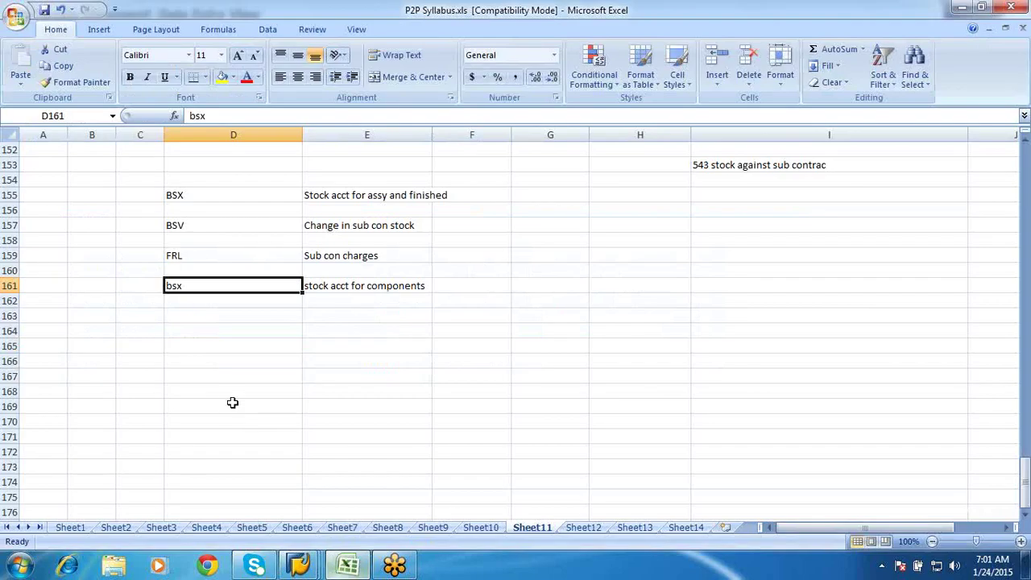
pyautogui.click(188, 313)
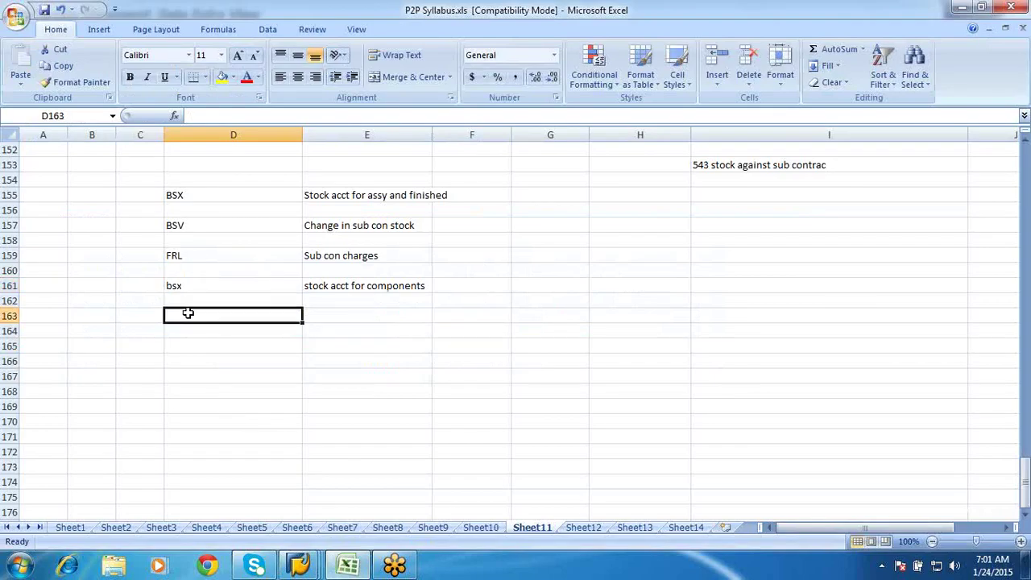
pyautogui.write('VB0')
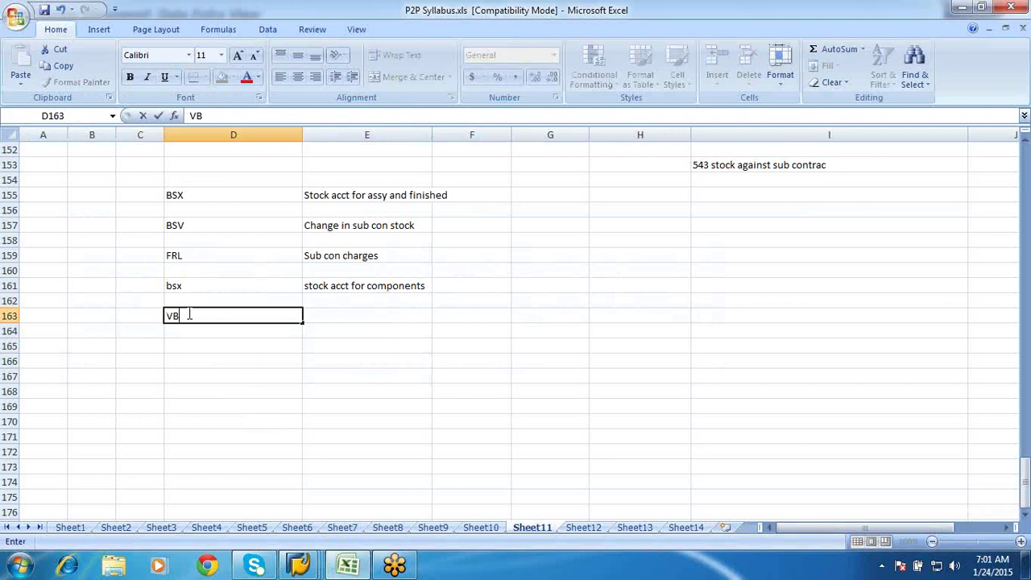
pyautogui.click(297, 564)
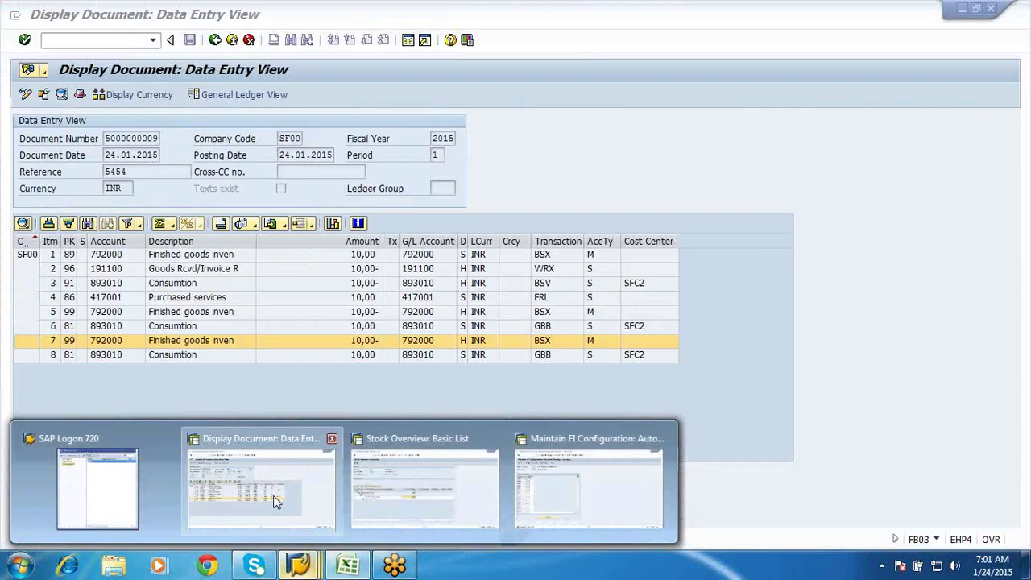
pyautogui.click(273, 495)
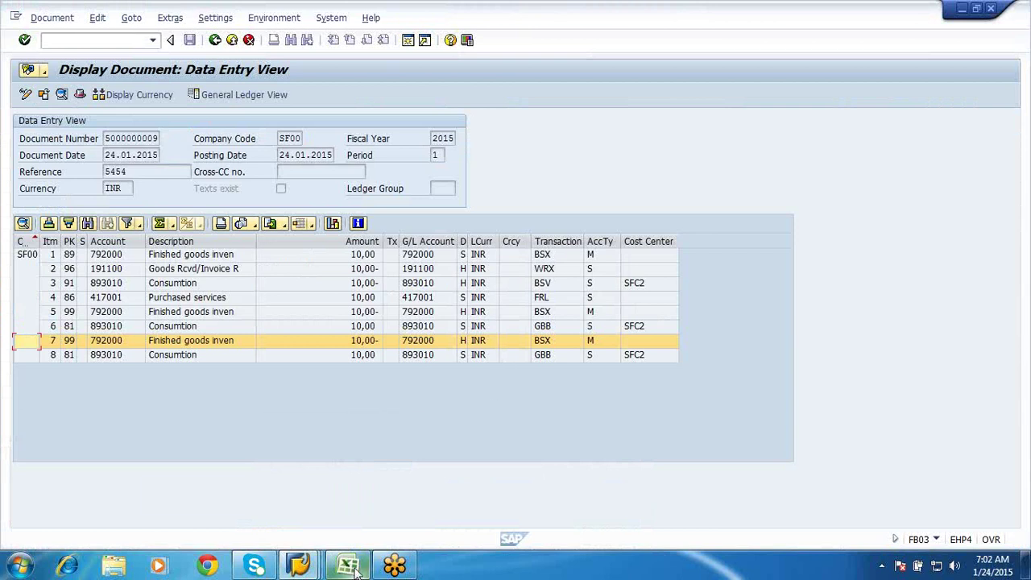
pyautogui.moveTo(354, 568)
pyautogui.click(315, 499)
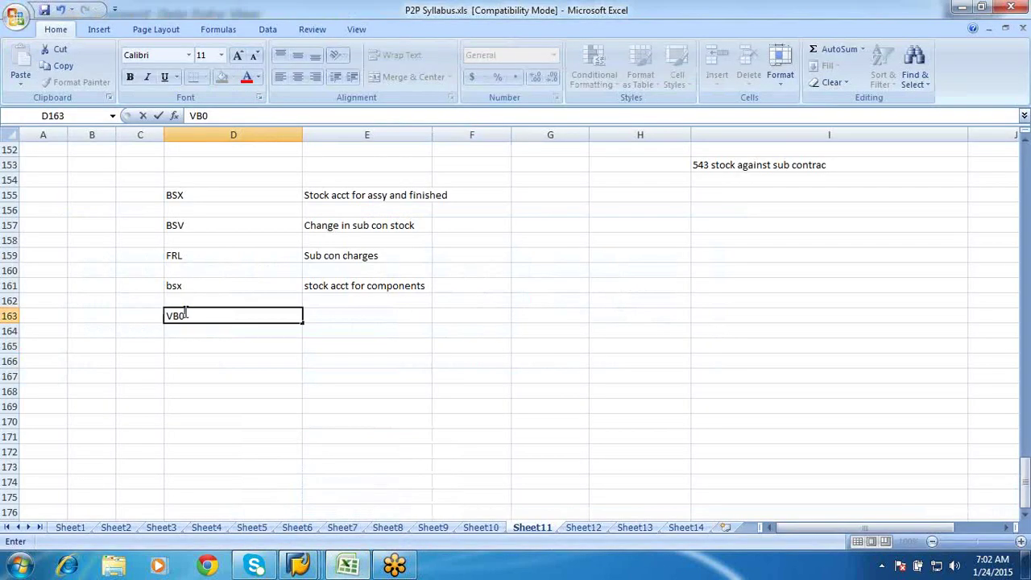
pyautogui.press('BackSpace')
pyautogui.press('BackSpace')
pyautogui.press('BackSpace')
# Switch to the SAP accounting document and check the transaction key of line item 8.
pyautogui.moveTo(298, 566)
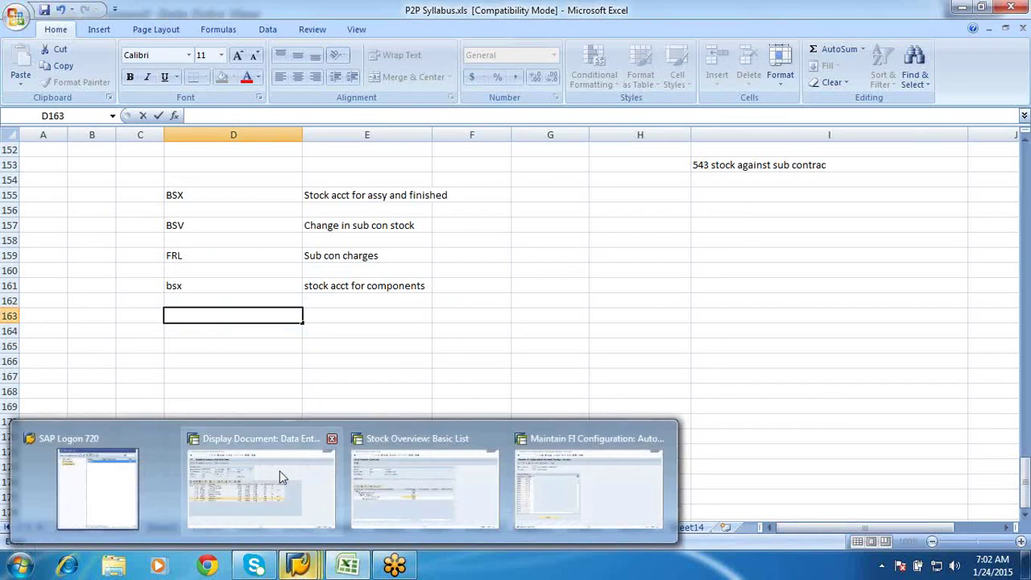
pyautogui.click(280, 477)
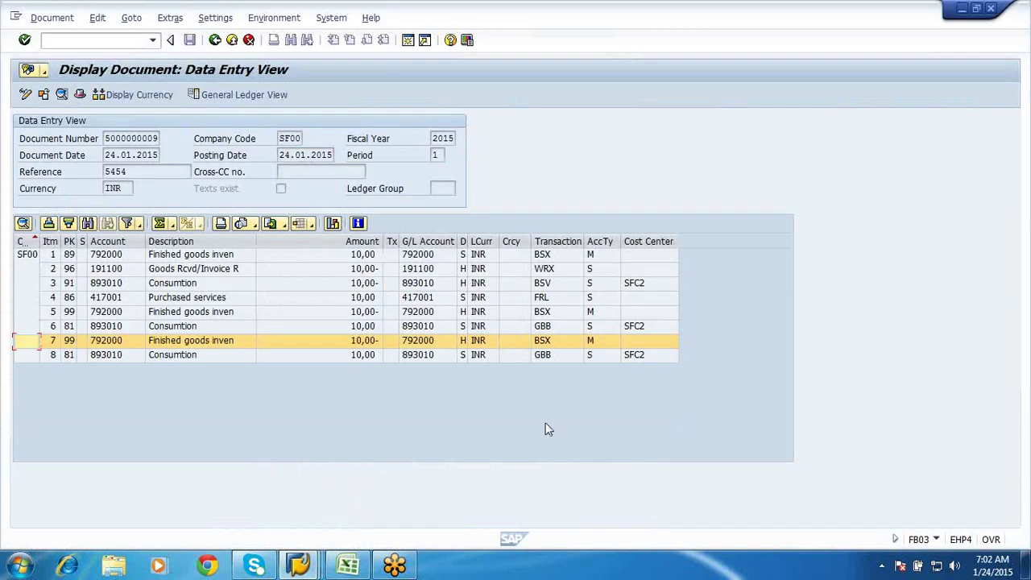
pyautogui.click(537, 359)
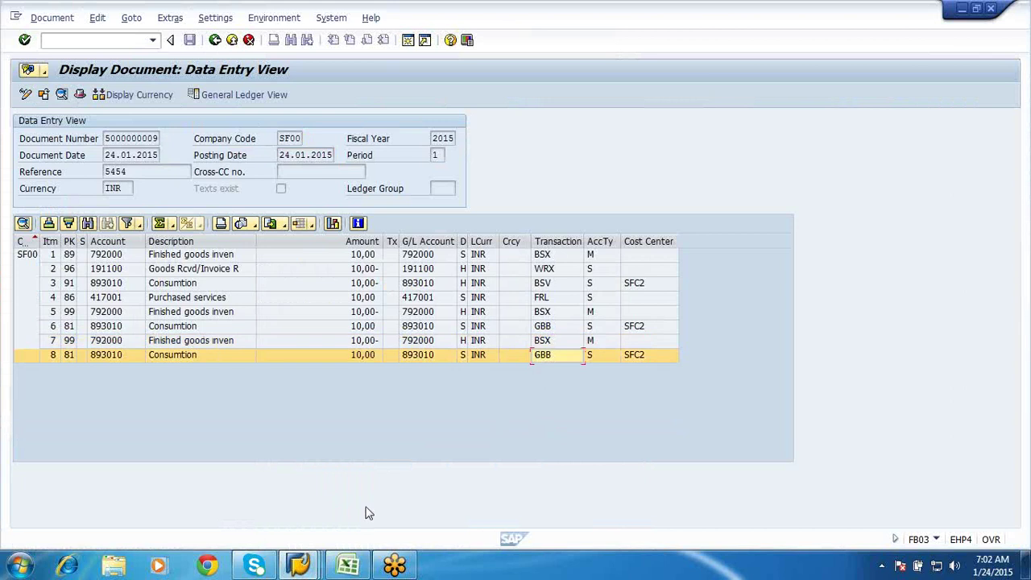
# Return to Excel and note "Consumption acct of components" in D163 with its key GBB in C163.
pyautogui.click(348, 565)
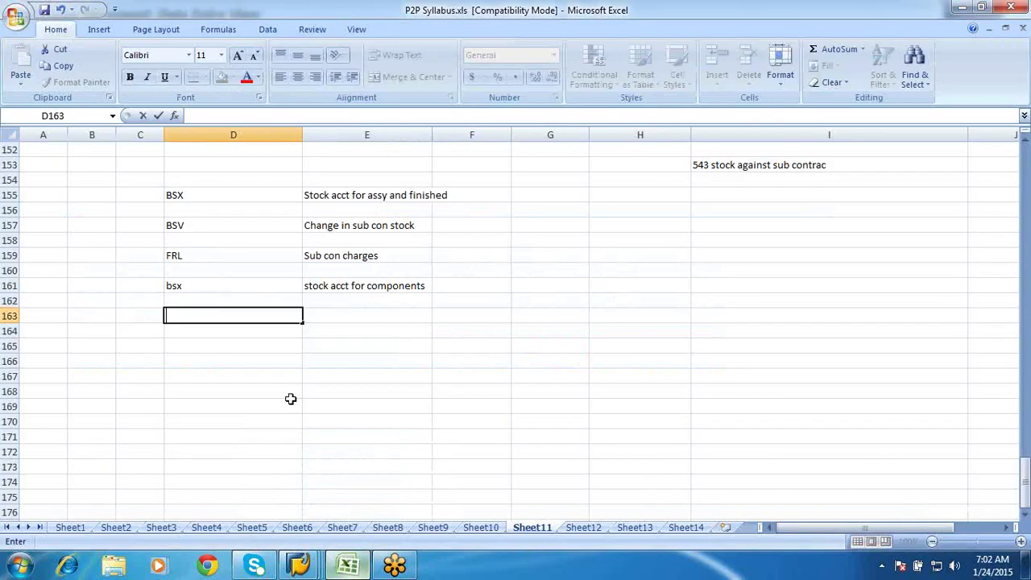
pyautogui.press('Return')
pyautogui.click(195, 320)
pyautogui.write('Con')
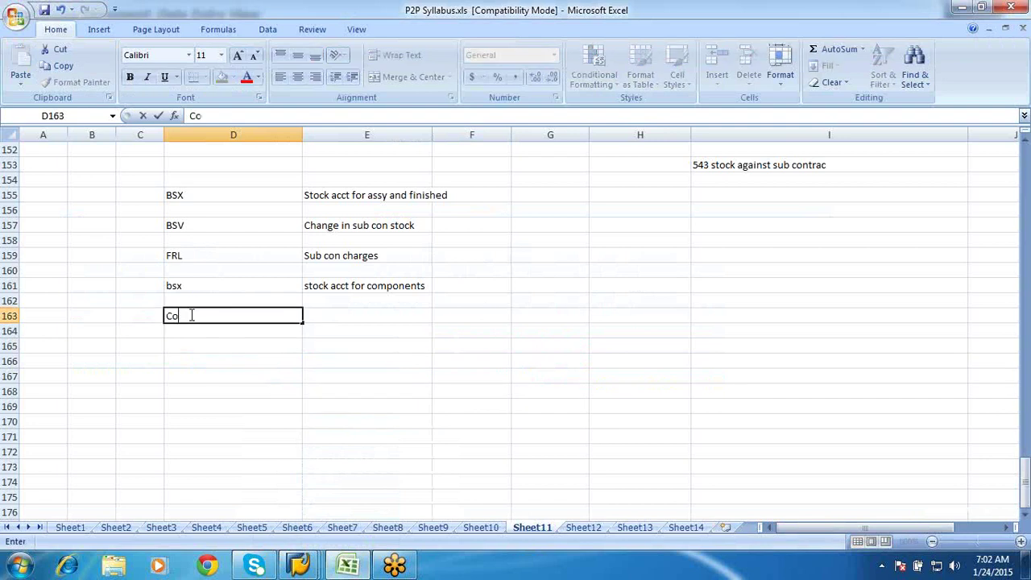
pyautogui.write('sumption')
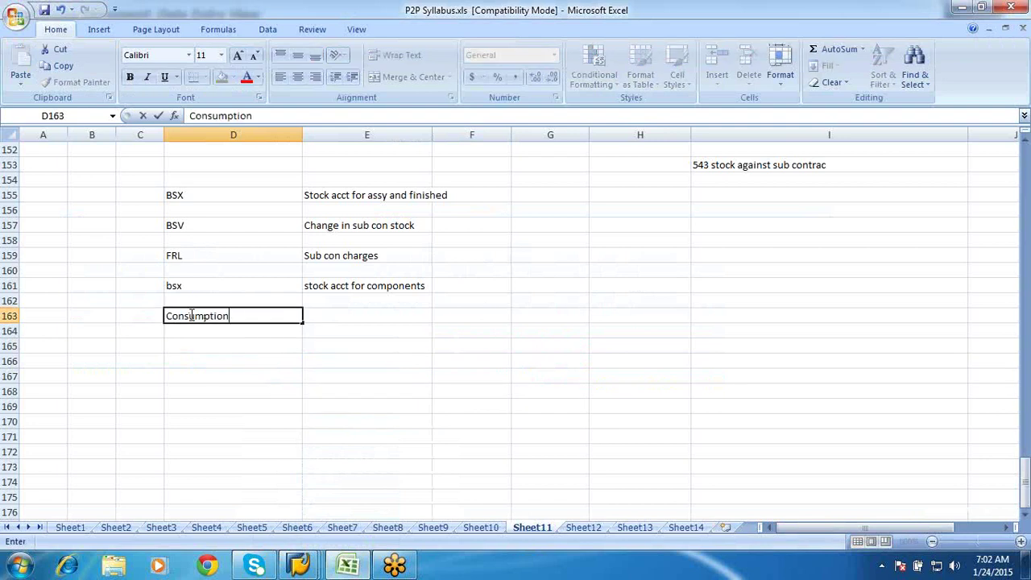
pyautogui.write(' acct of components')
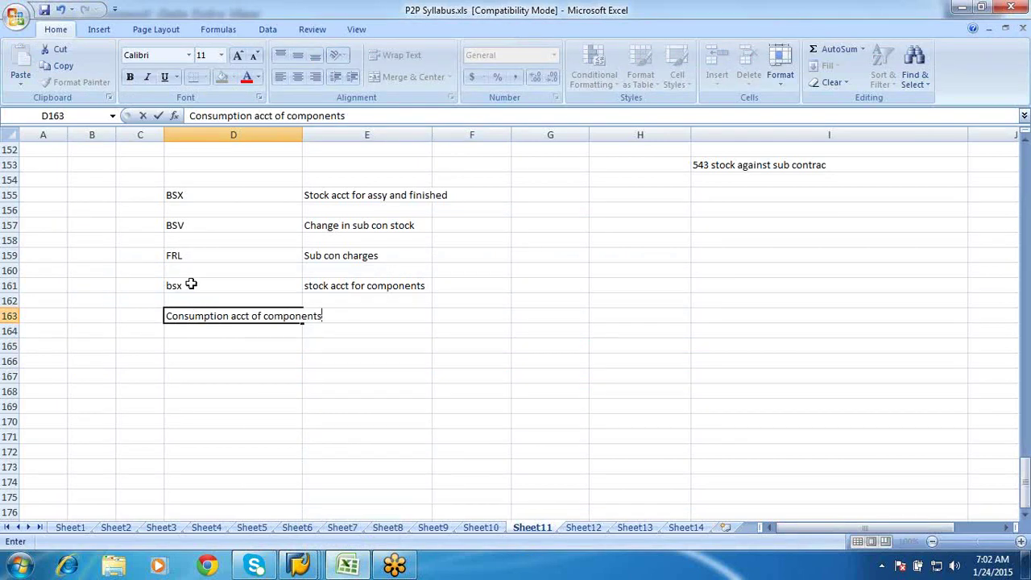
pyautogui.click(121, 371)
pyautogui.click(140, 313)
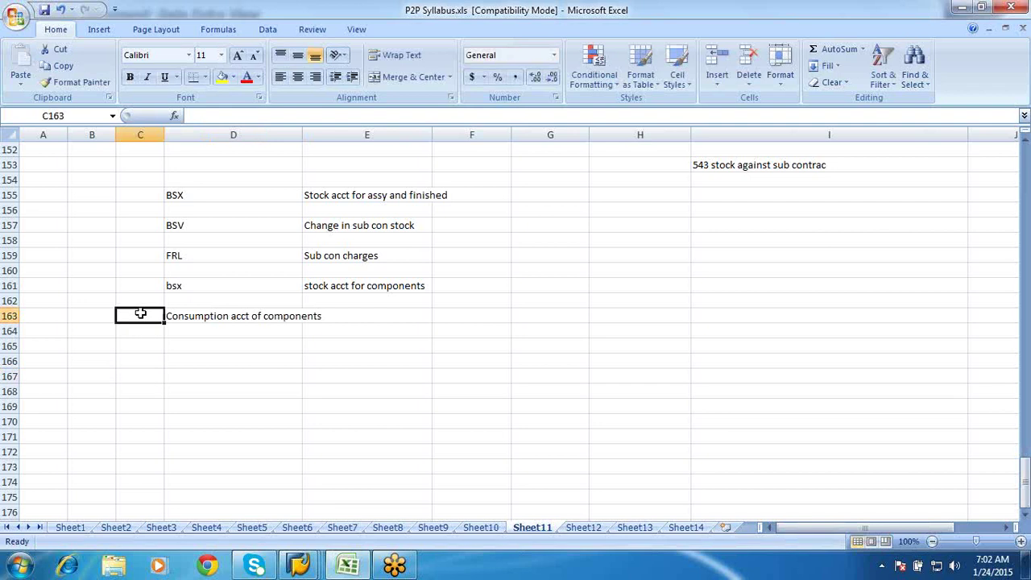
pyautogui.write('GBB')
pyautogui.press('Return')
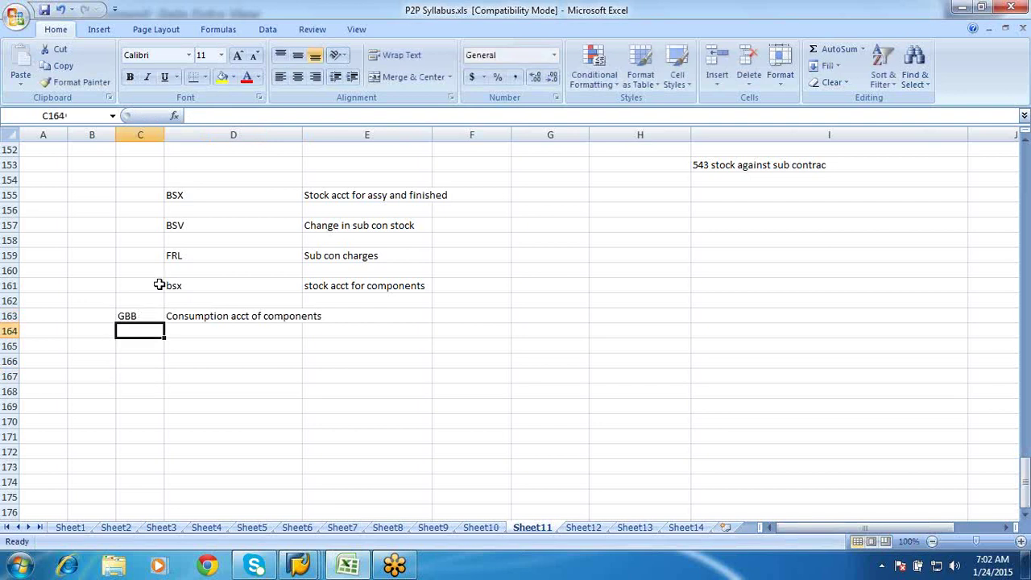
# Enter the posting signs "Dr +" in G155 for the BSX row and "cr -" in G157 for the BSV row.
pyautogui.click(225, 195)
pyautogui.click(216, 213)
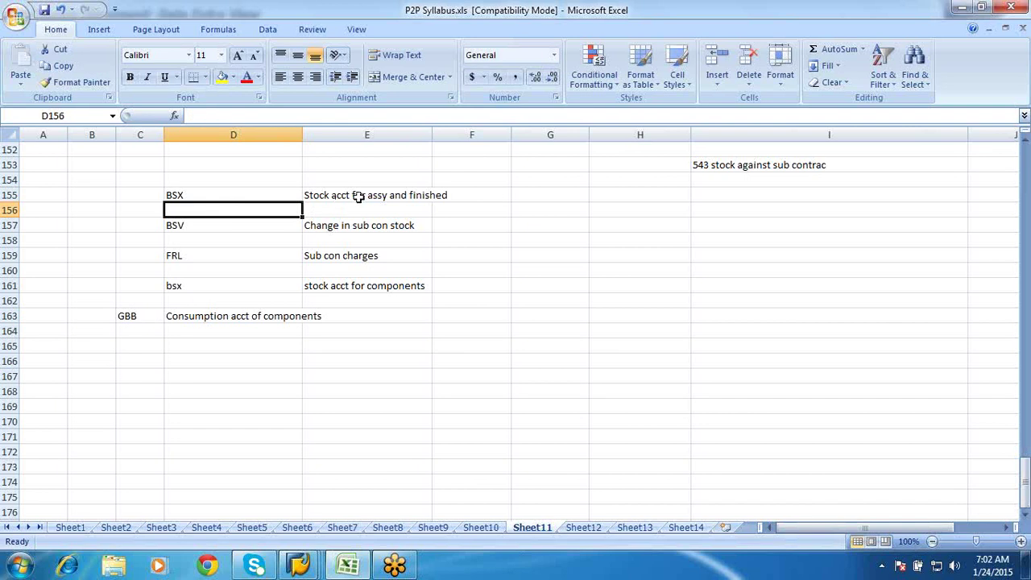
pyautogui.click(557, 191)
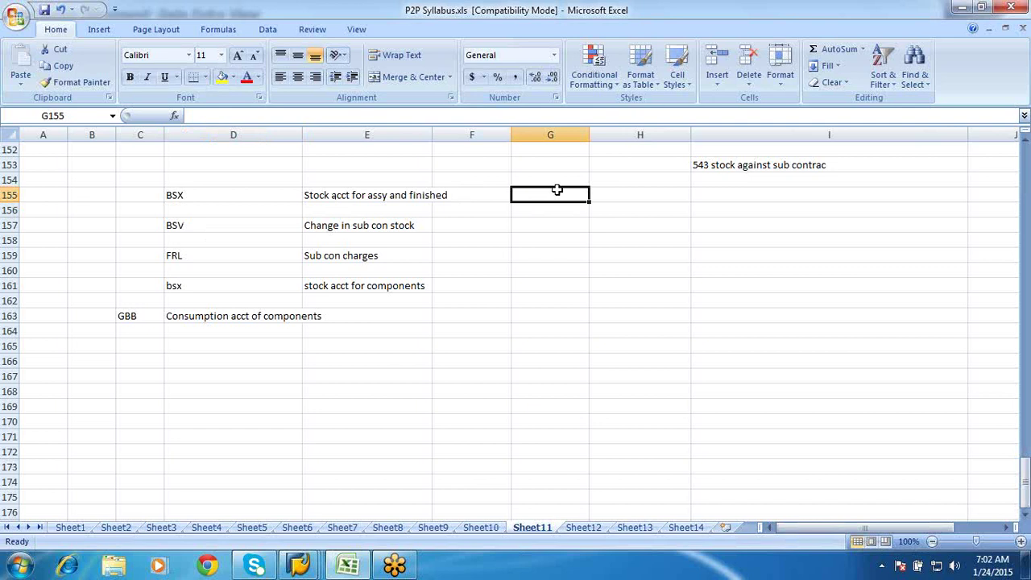
pyautogui.write('Dr')
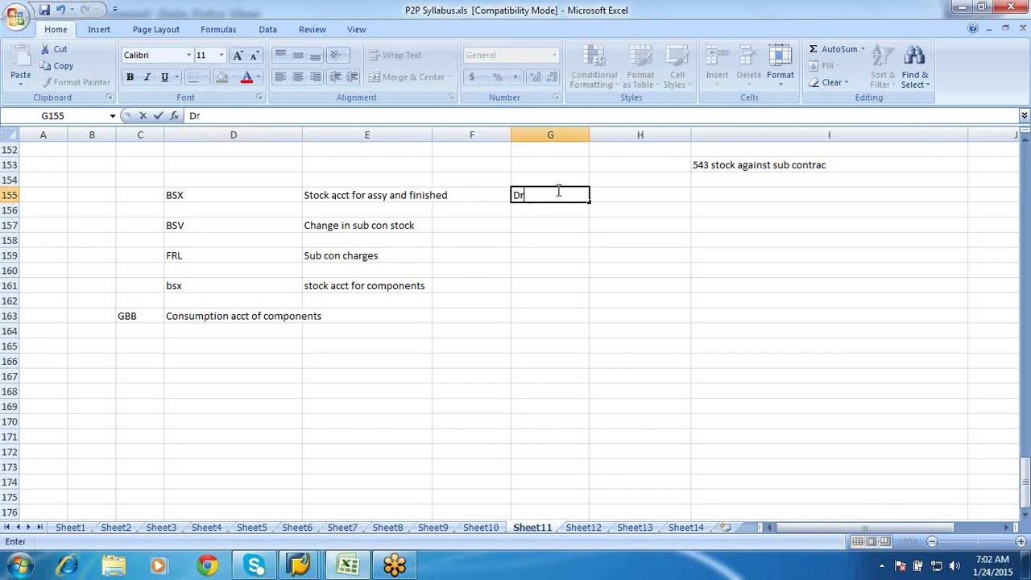
pyautogui.write(' +')
pyautogui.click(524, 225)
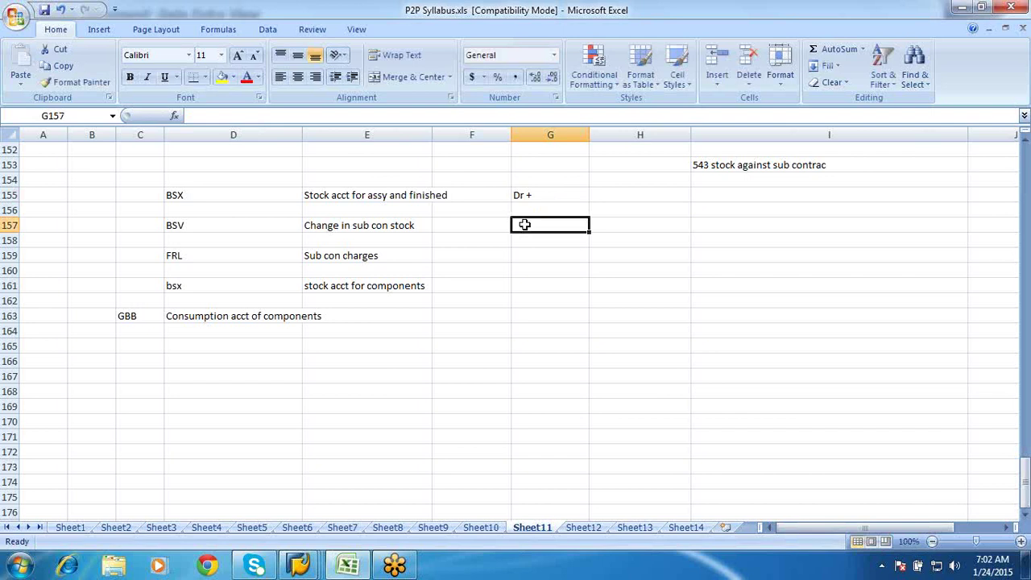
pyautogui.write('cr')
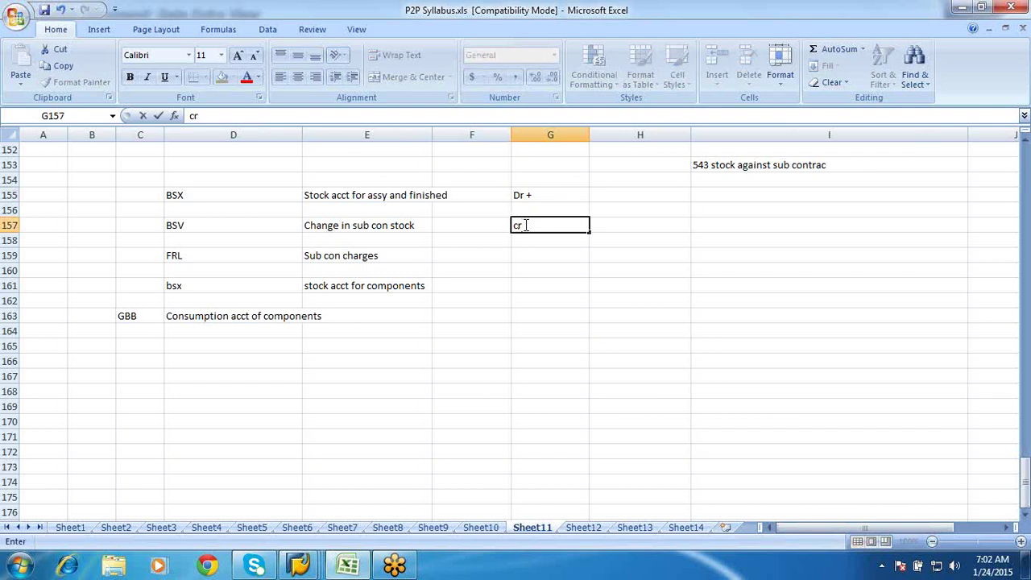
pyautogui.write(' -')
# Enter "dr+" in G159 for the subcontracting charges and "cr-" in G161 for the components' stock account.
pyautogui.click(523, 257)
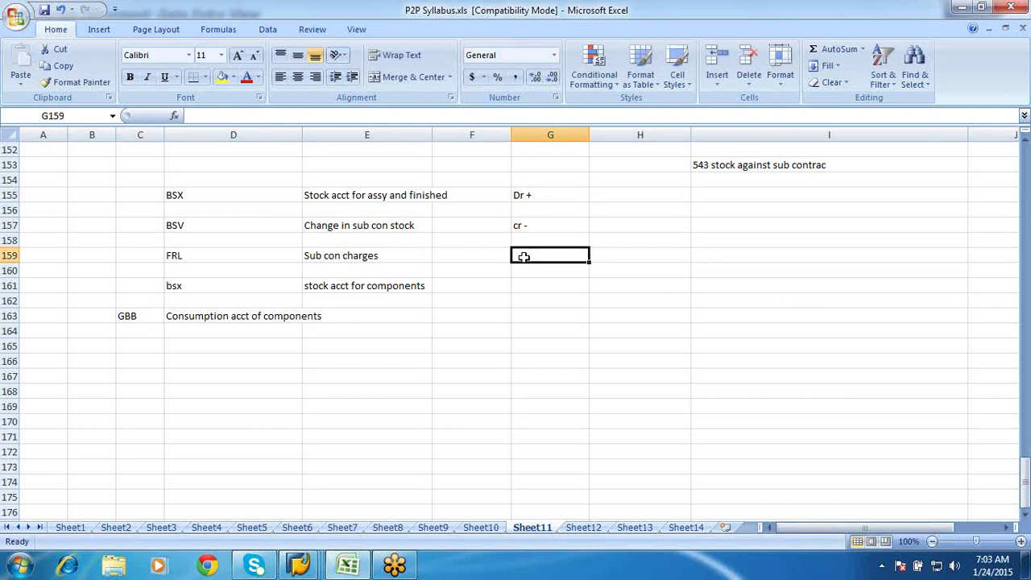
pyautogui.write('dr+')
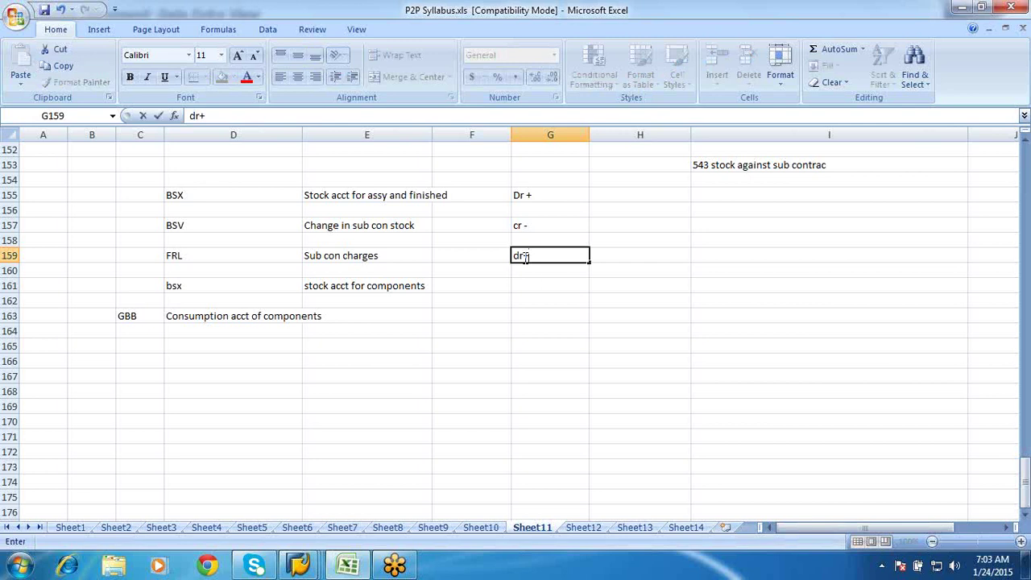
pyautogui.press('Return')
pyautogui.click(526, 287)
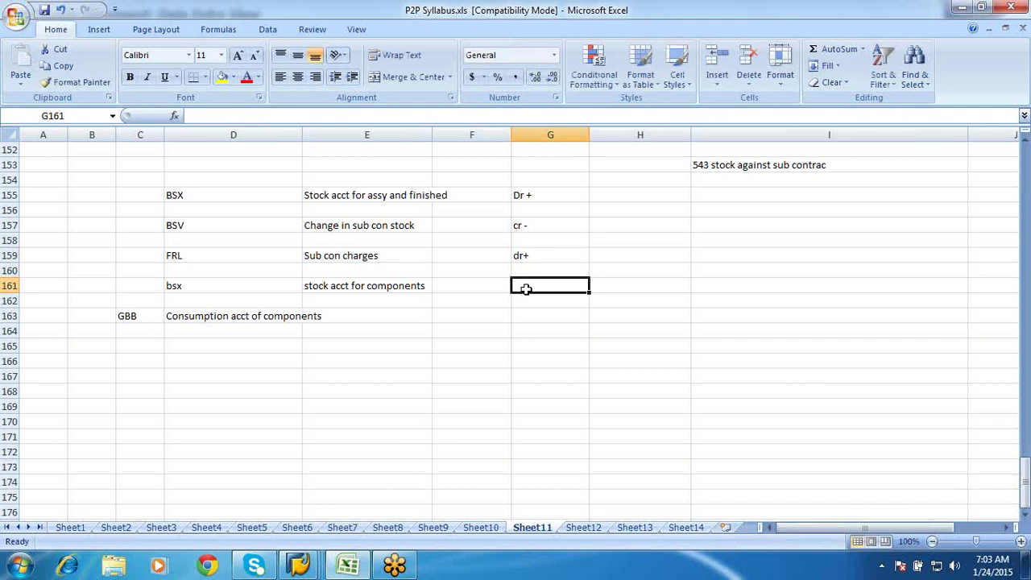
pyautogui.write('cr_')
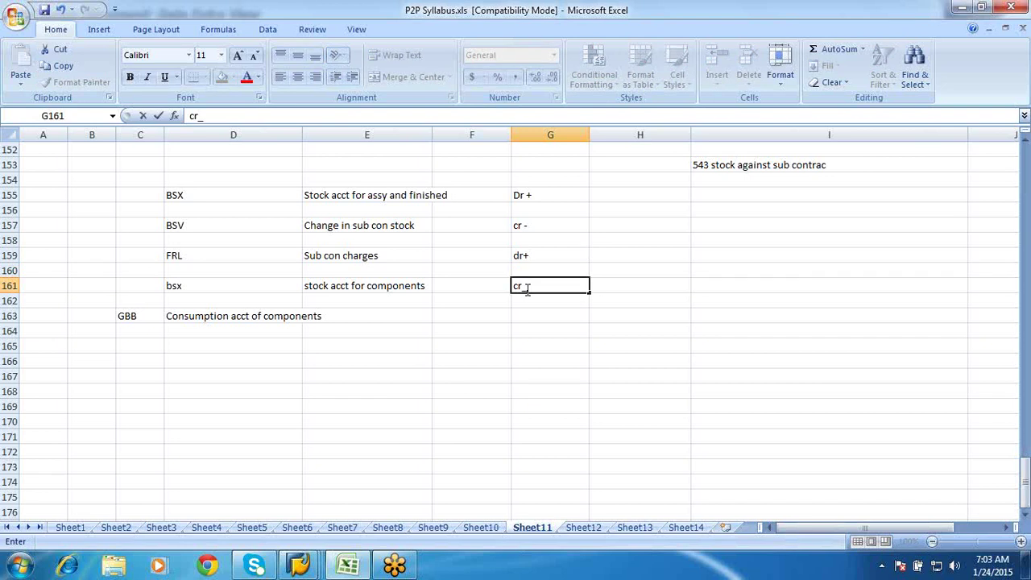
pyautogui.press('BackSpace')
pyautogui.write('-')
# Enter "dr+" in G163 for the components' consumption account and leave the cell.
pyautogui.click(523, 317)
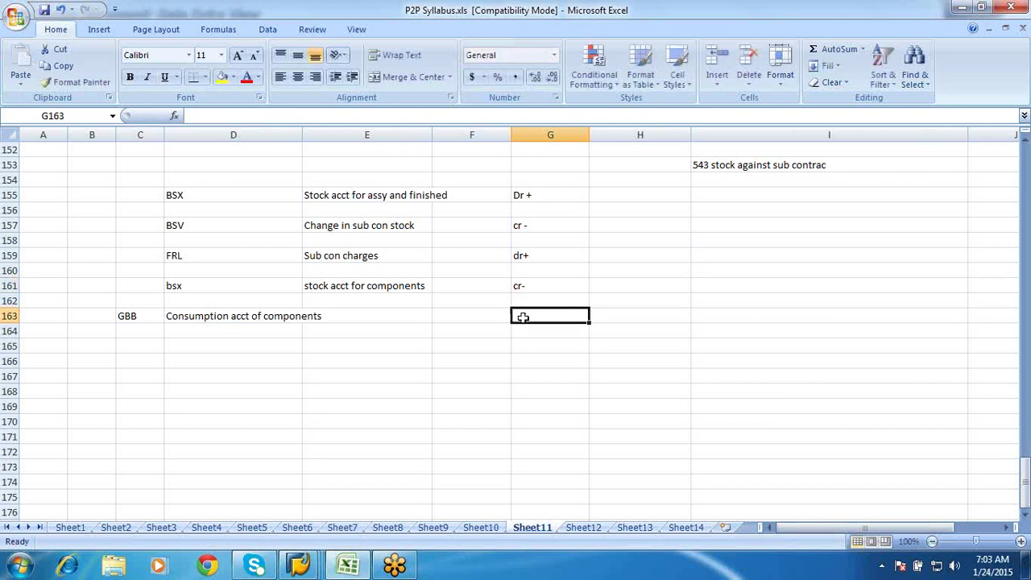
pyautogui.write('dr+')
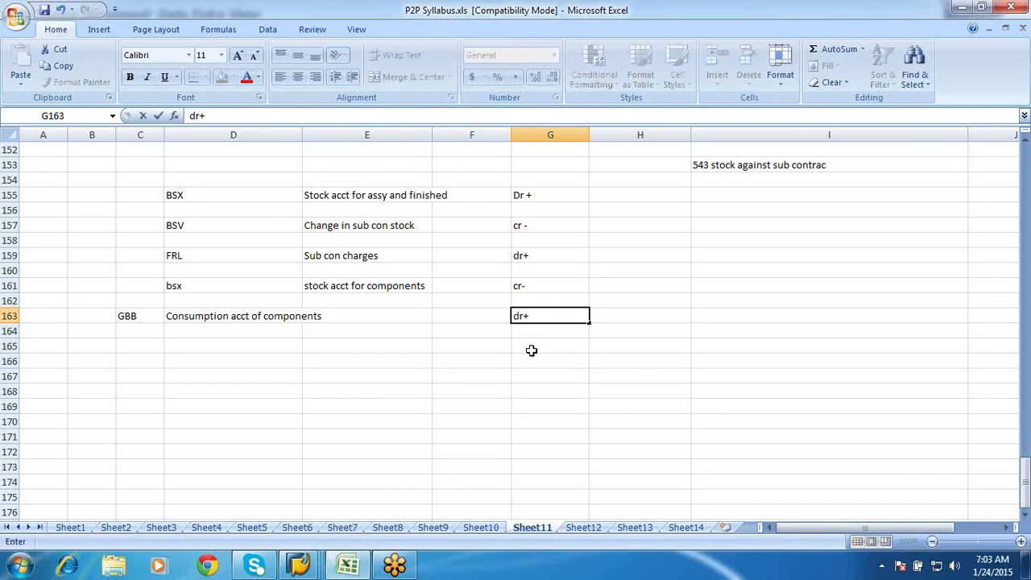
pyautogui.click(531, 350)
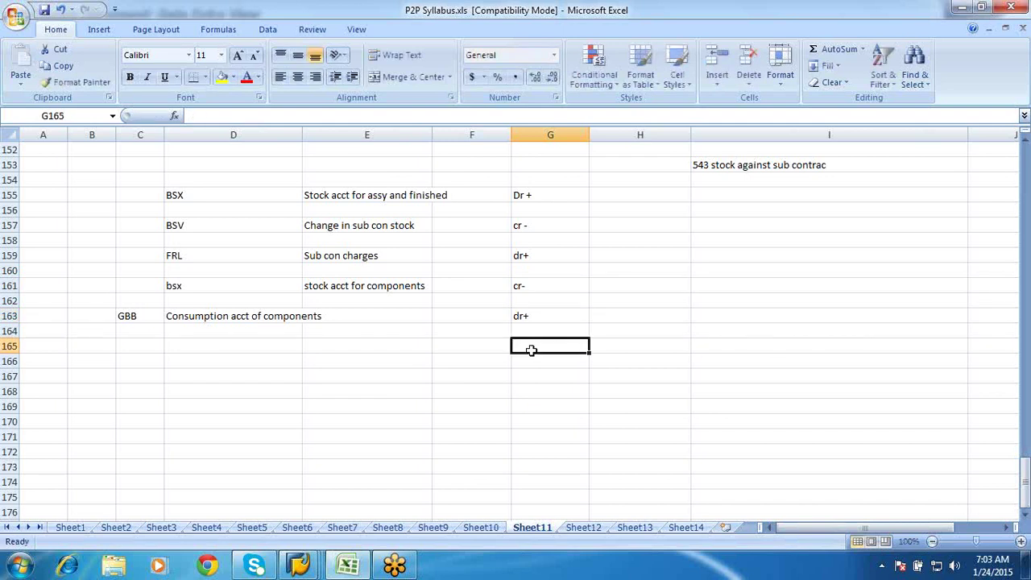
# Switch to SAP's stock overview list and try to refresh it for material 1566.
pyautogui.click(215, 190)
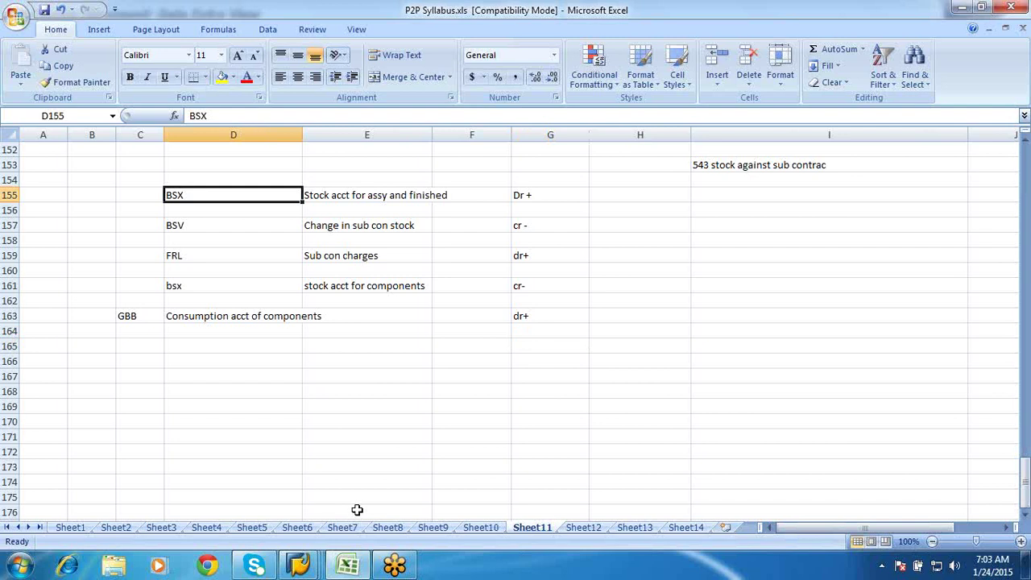
pyautogui.moveTo(300, 564)
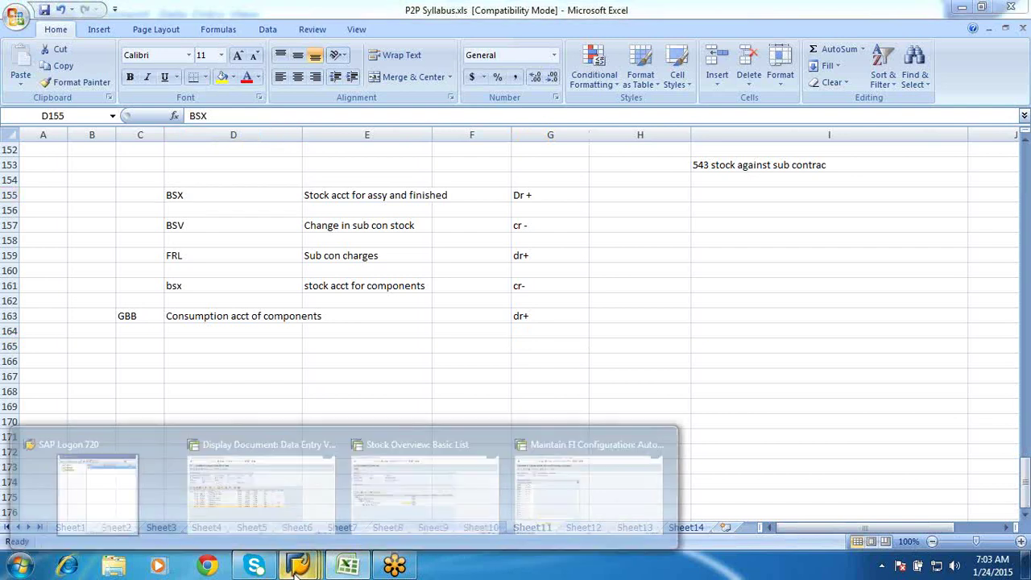
pyautogui.moveTo(398, 467)
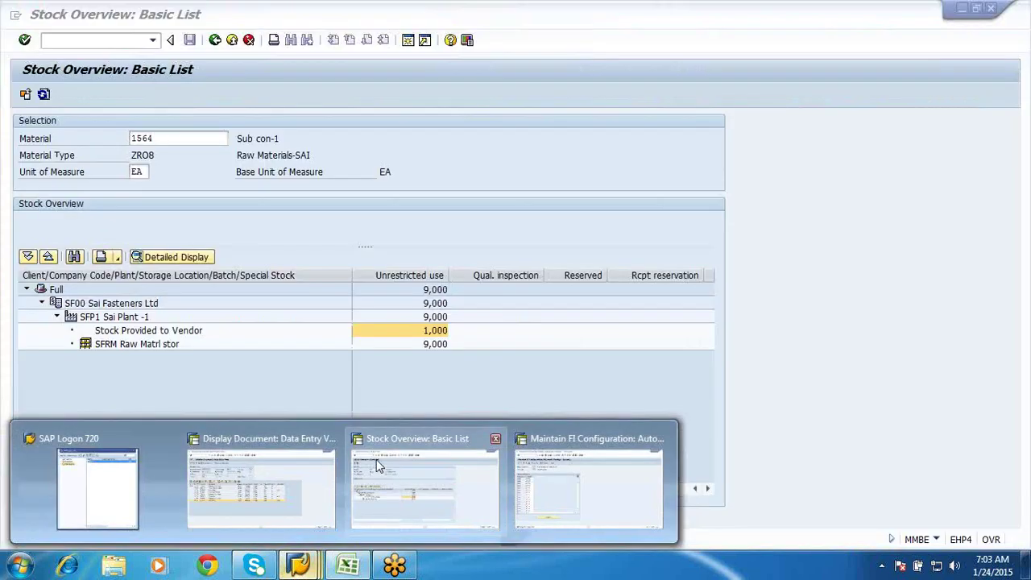
pyautogui.click(376, 459)
pyautogui.click(173, 141)
pyautogui.press('BackSpace')
pyautogui.write('6')
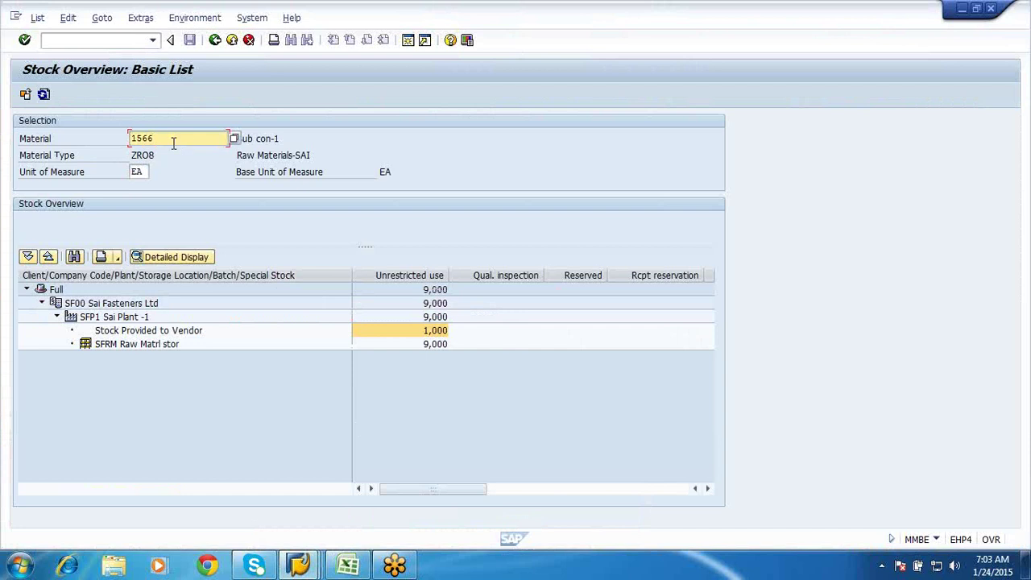
pyautogui.click(43, 94)
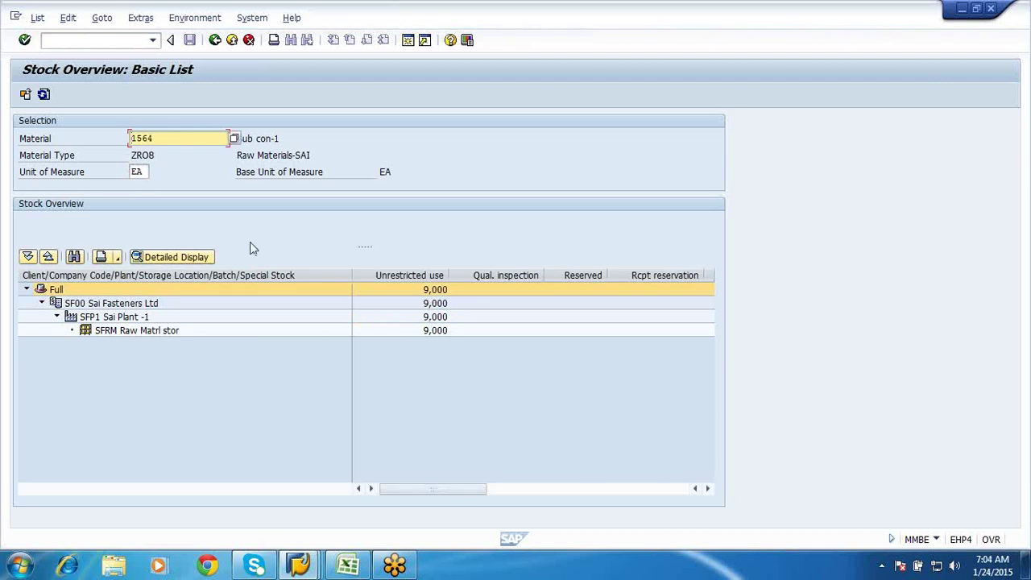
pyautogui.click(164, 139)
pyautogui.press('BackSpace')
pyautogui.write('6')
pyautogui.click(45, 95)
# Run the stock overview for material 1566 from its selection screen, examine the SFRM storage location's stock details, and exit the transaction.
pyautogui.click(214, 40)
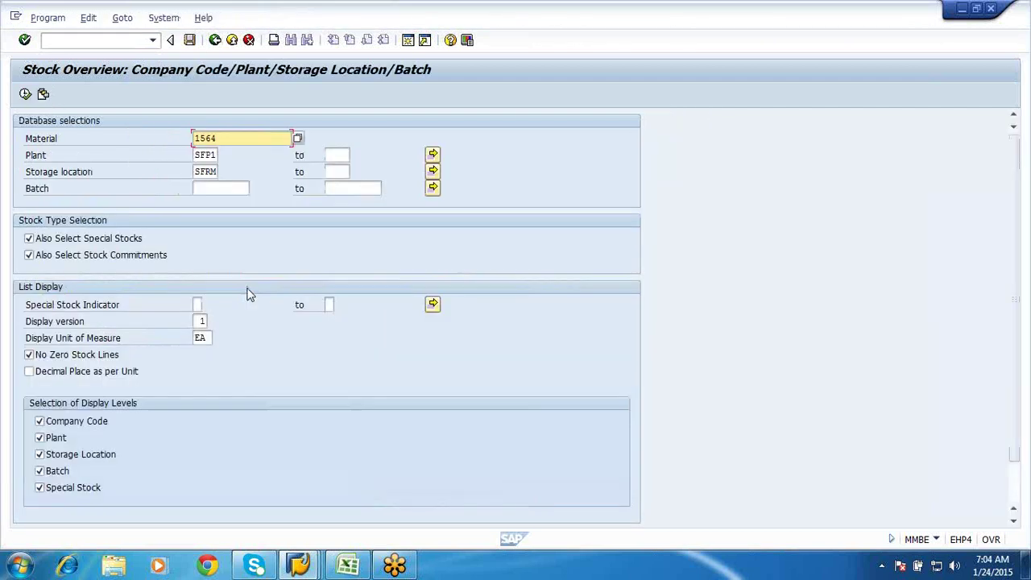
pyautogui.doubleClick(226, 139)
pyautogui.write('1566')
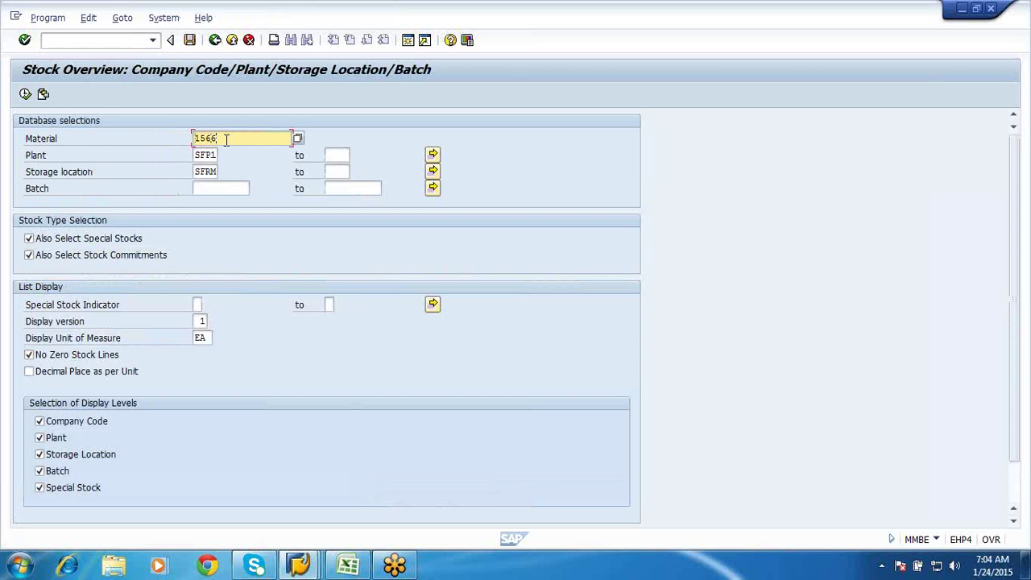
pyautogui.click(25, 93)
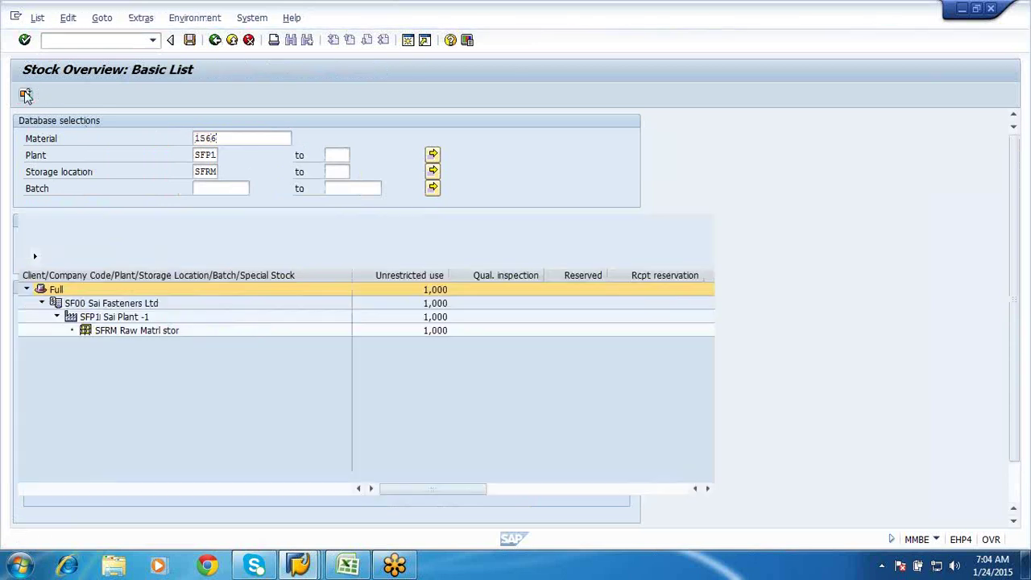
pyautogui.doubleClick(437, 330)
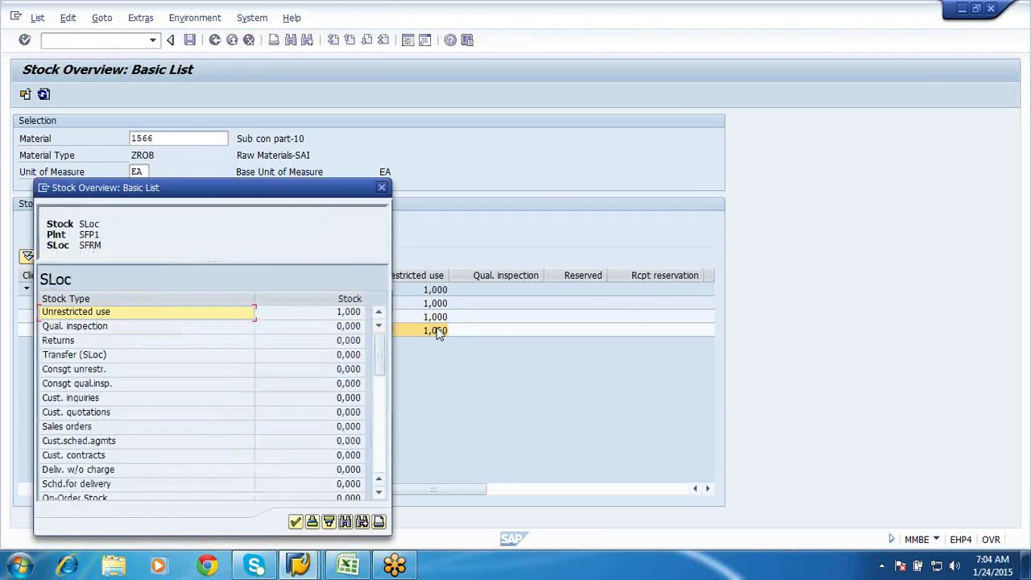
pyautogui.click(295, 522)
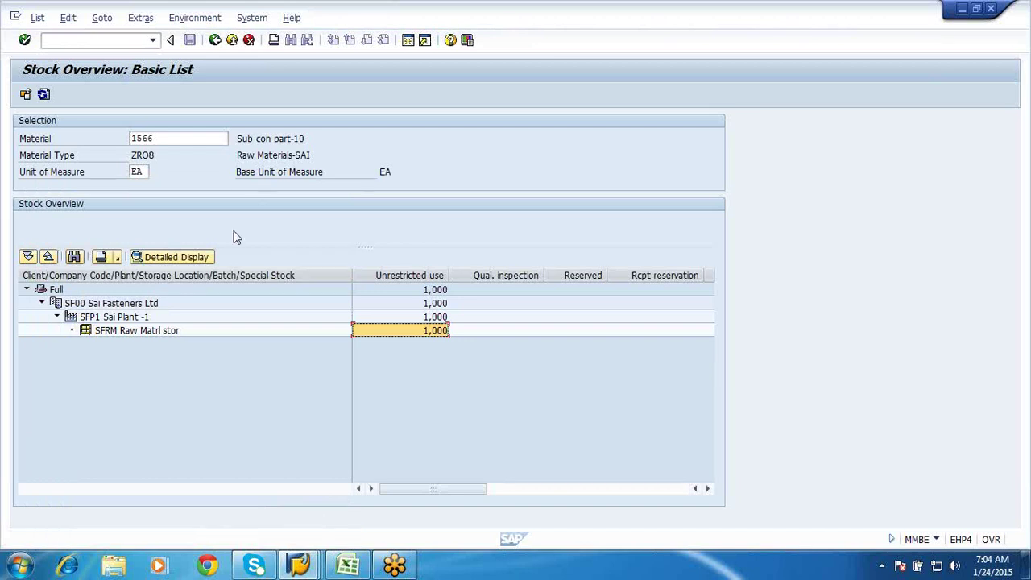
pyautogui.click(232, 41)
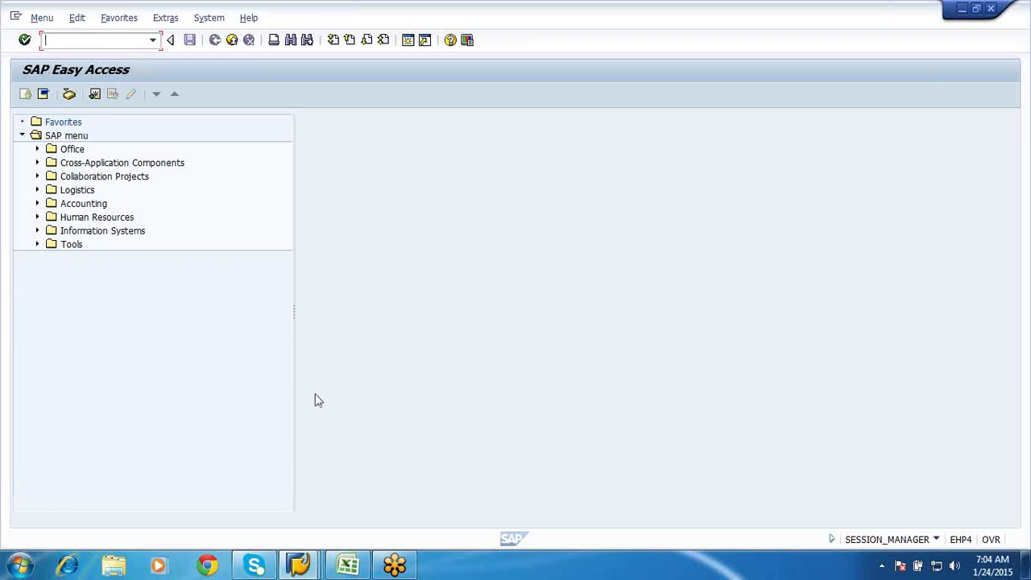
pyautogui.moveTo(347, 566)
pyautogui.click(322, 484)
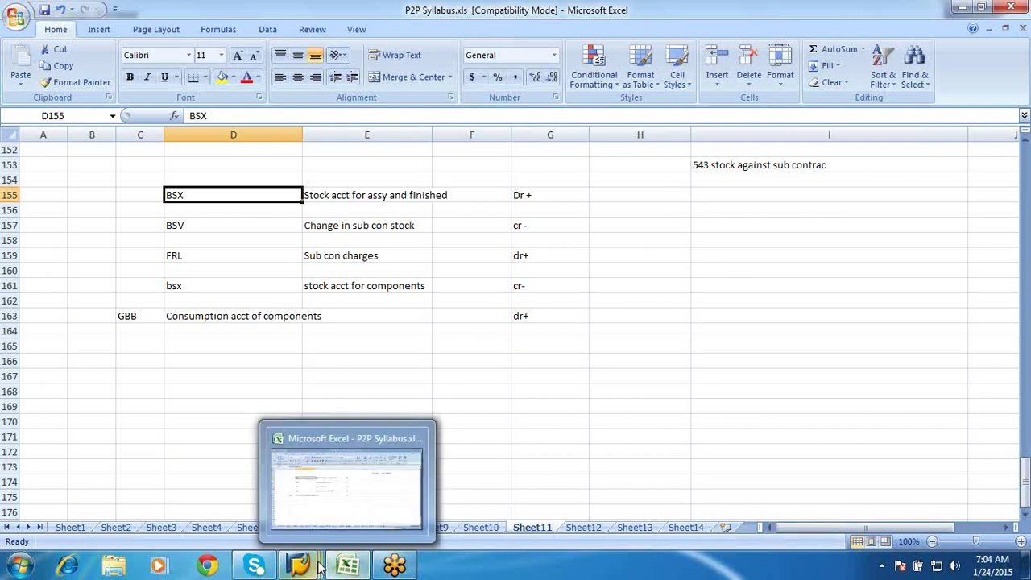
pyautogui.moveTo(319, 567)
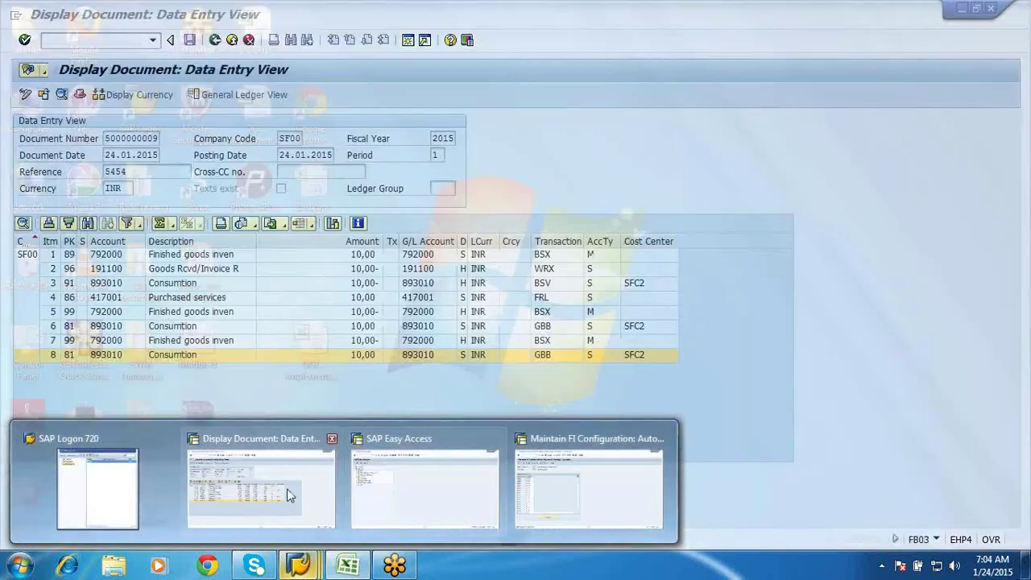
pyautogui.click(425, 487)
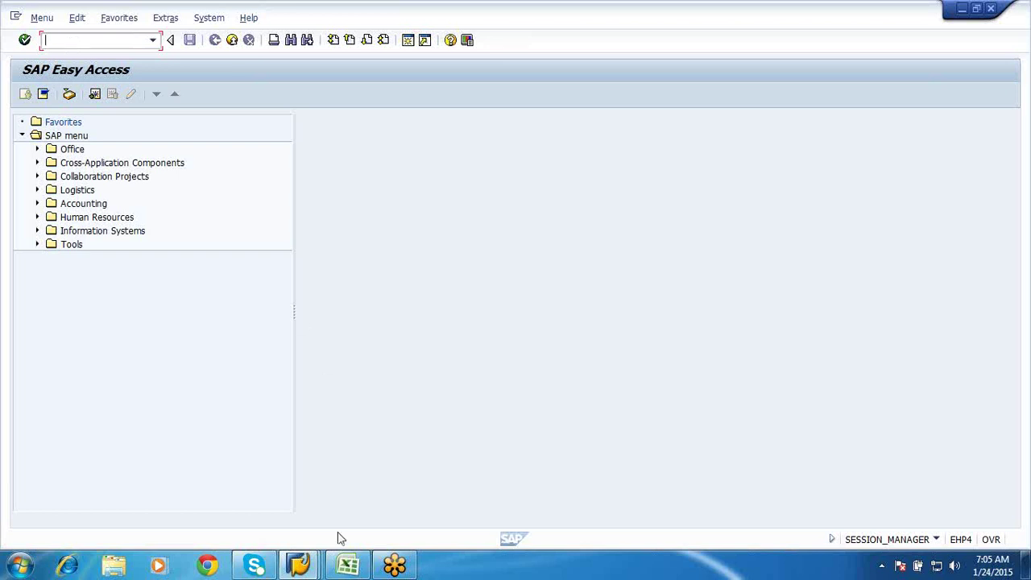
# Return to Excel and enter the heading "Pipeline procurement" in D170, below the subcontracting notes.
pyautogui.click(347, 564)
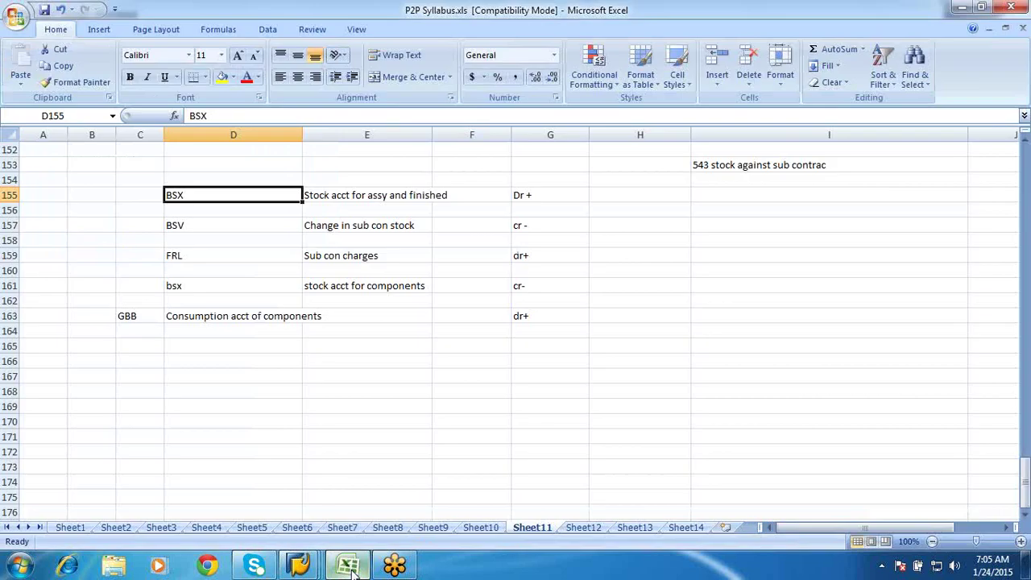
pyautogui.click(243, 427)
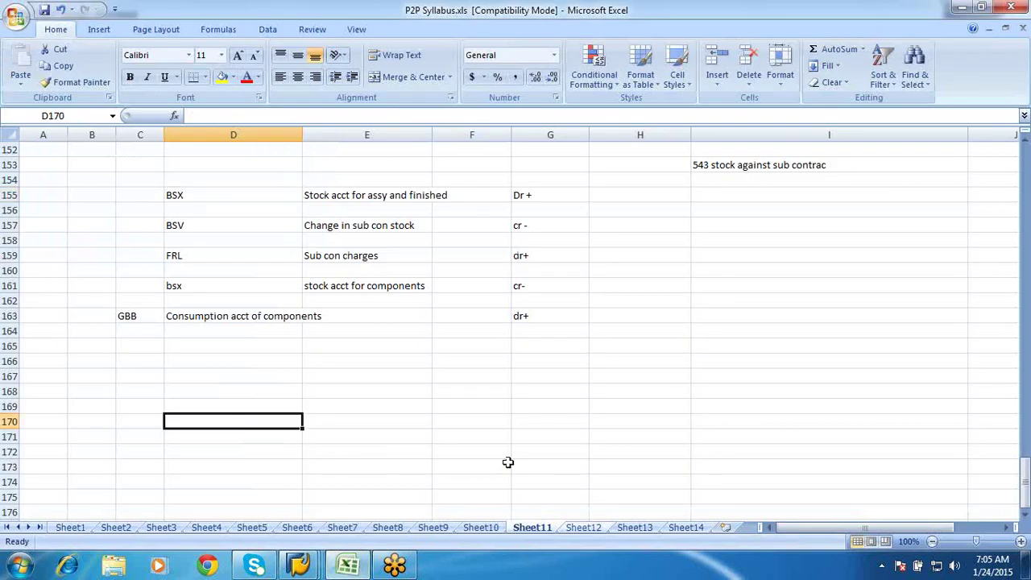
pyautogui.scroll(13, 508, 462)
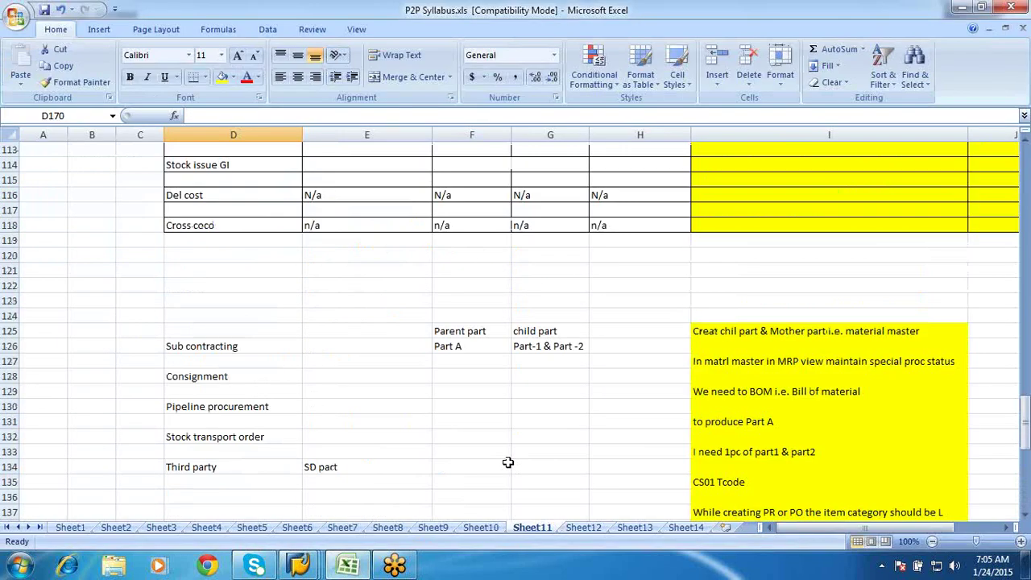
pyautogui.scroll(9, 507, 461)
pyautogui.scroll(-20, 507, 461)
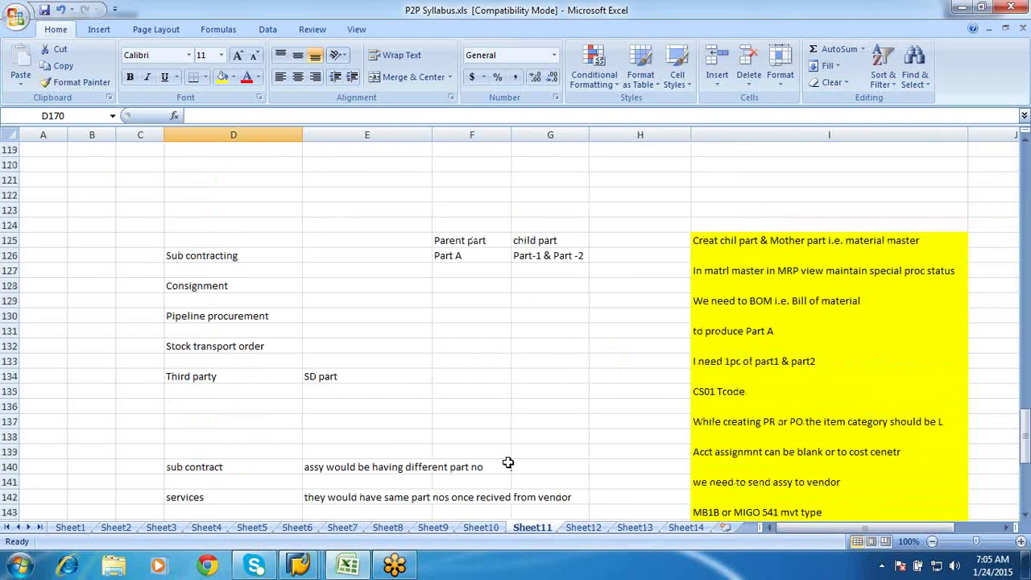
pyautogui.scroll(-5, 507, 461)
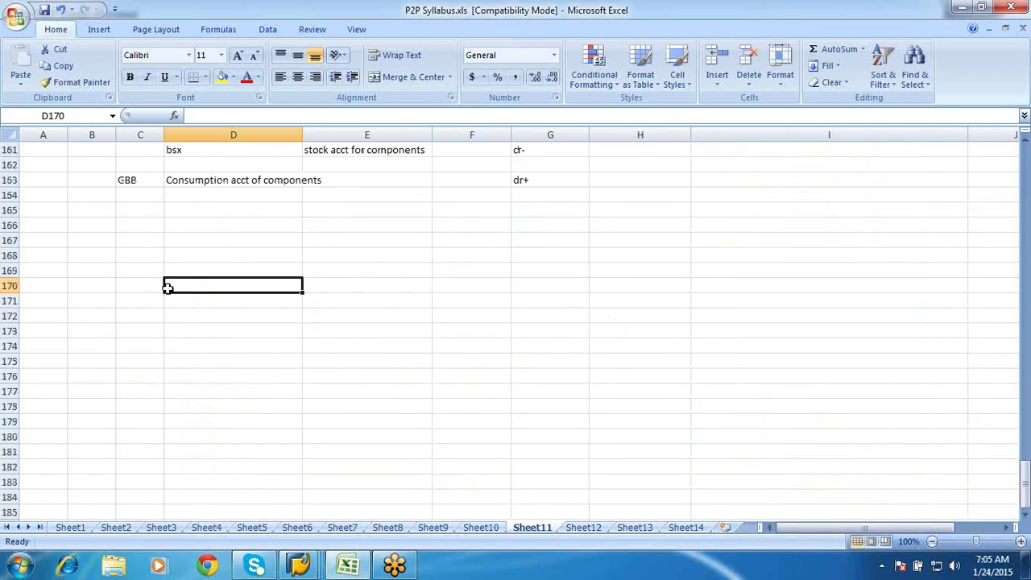
pyautogui.write('Pipe')
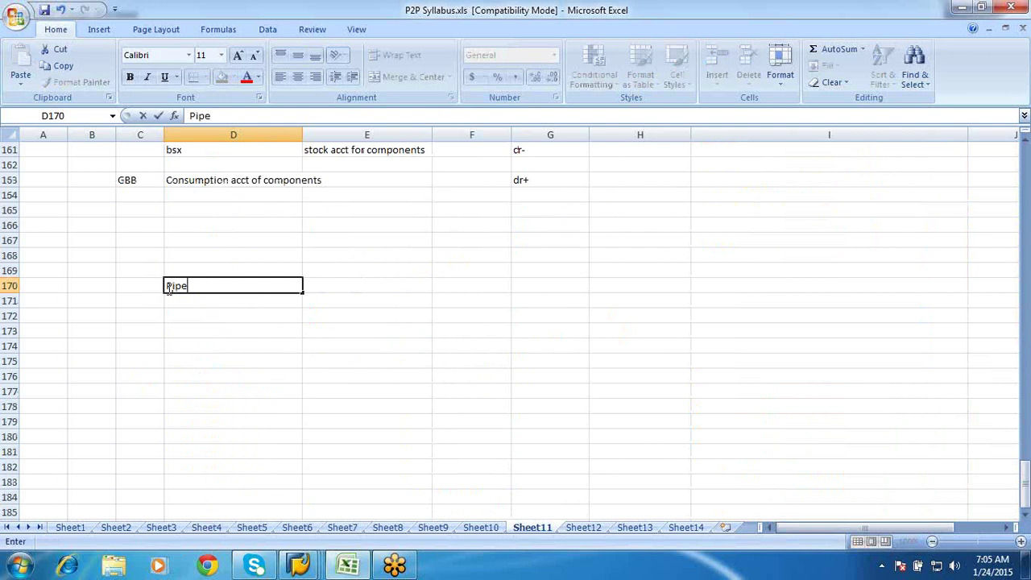
pyautogui.write('line procurement')
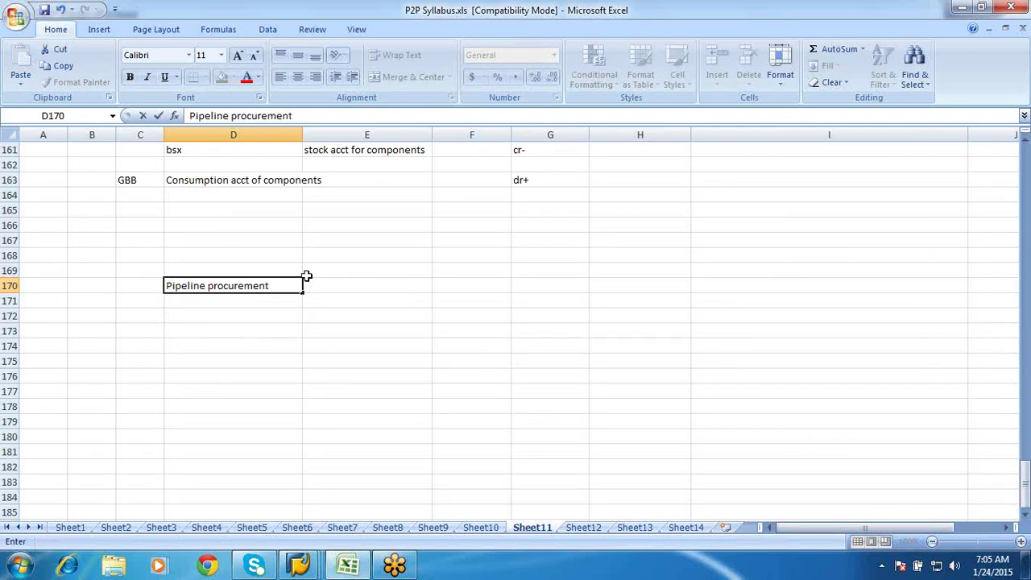
# List the pipeline procurement examples "Electricity" in E170, "Gas lines" in E172 and "watrer lines" in E174.
pyautogui.click(329, 285)
pyautogui.write('Electricity')
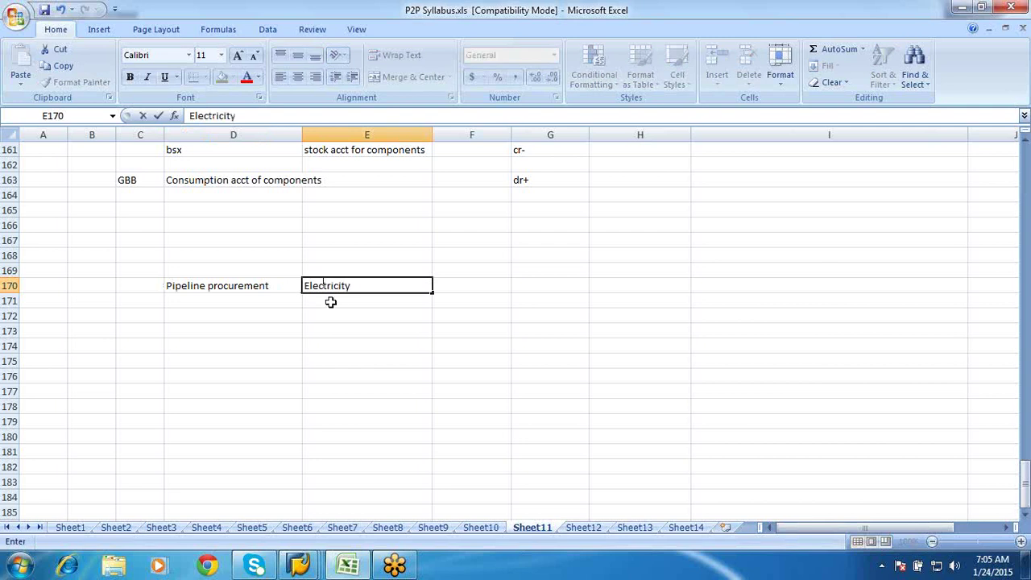
pyautogui.click(331, 318)
pyautogui.write('Gas lines')
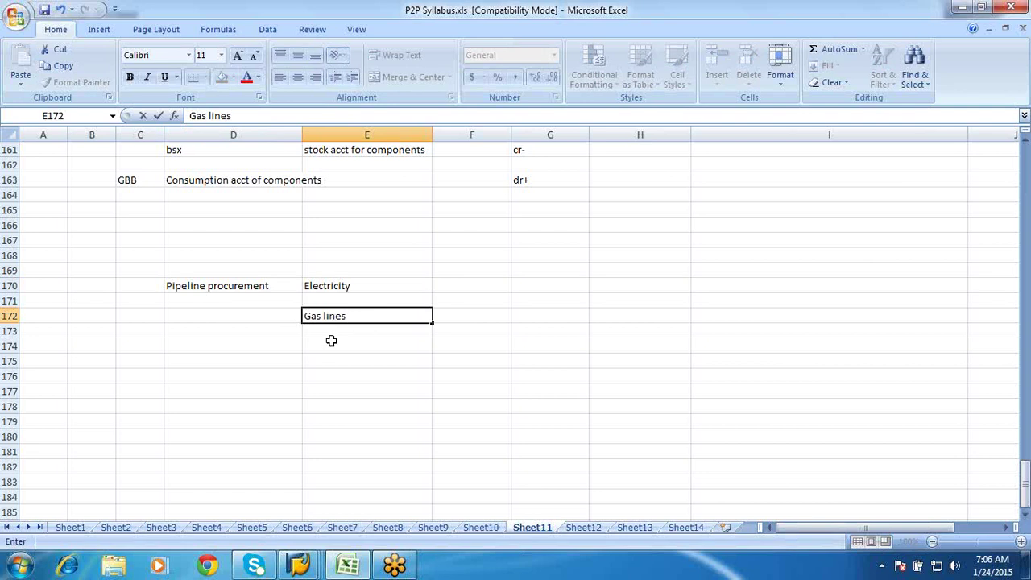
pyautogui.click(331, 340)
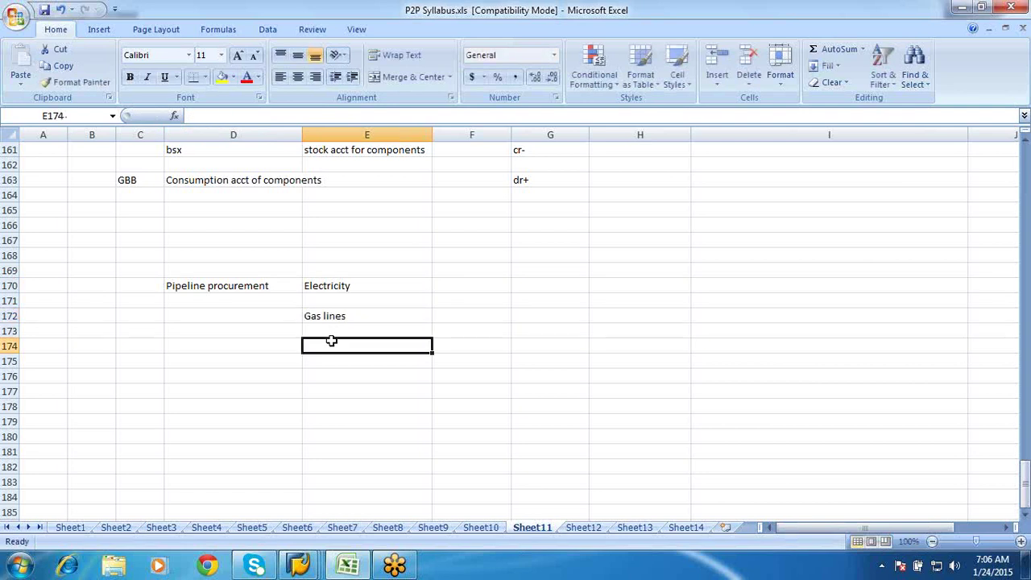
pyautogui.write('wa')
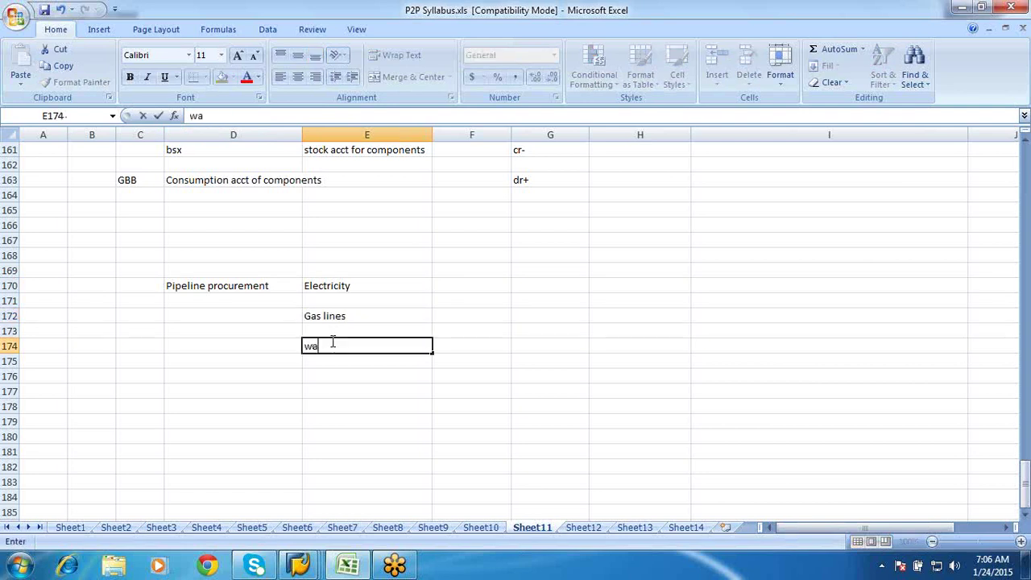
pyautogui.write('trer lines')
pyautogui.press('Return')
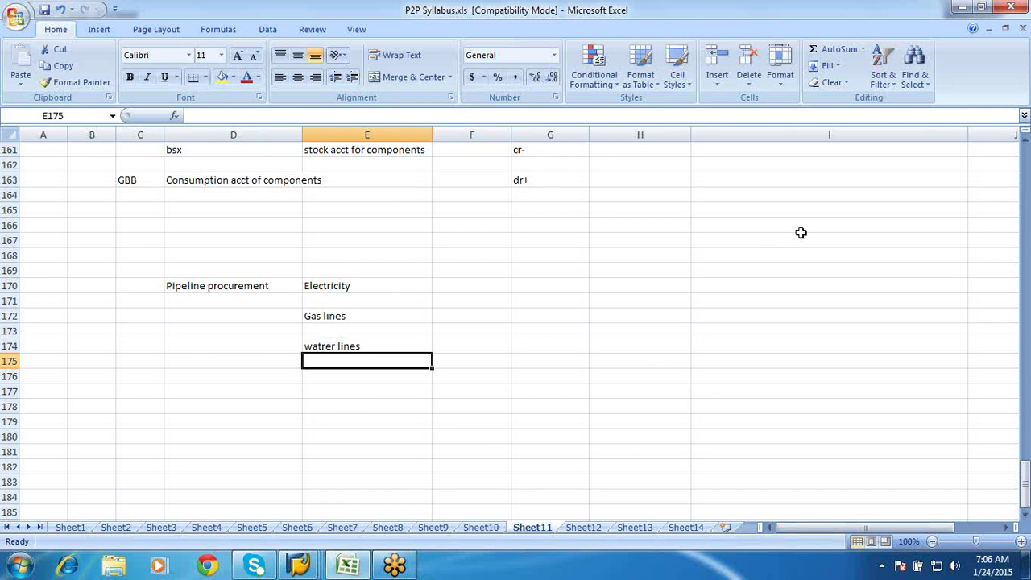
# Enter the first pipeline requirement, "we need to create pipeline matrl", in I169.
pyautogui.click(705, 274)
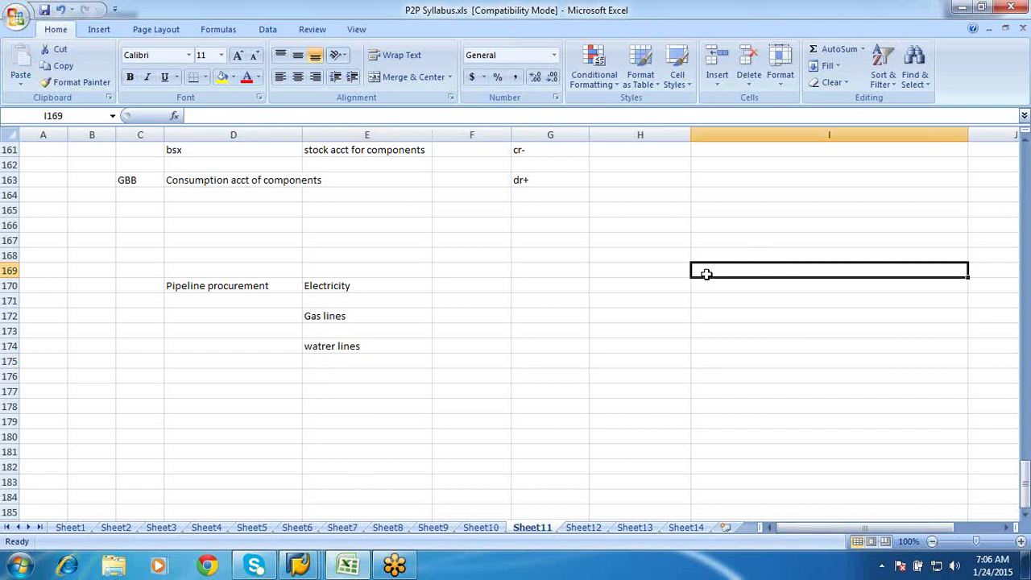
pyautogui.write('we ne')
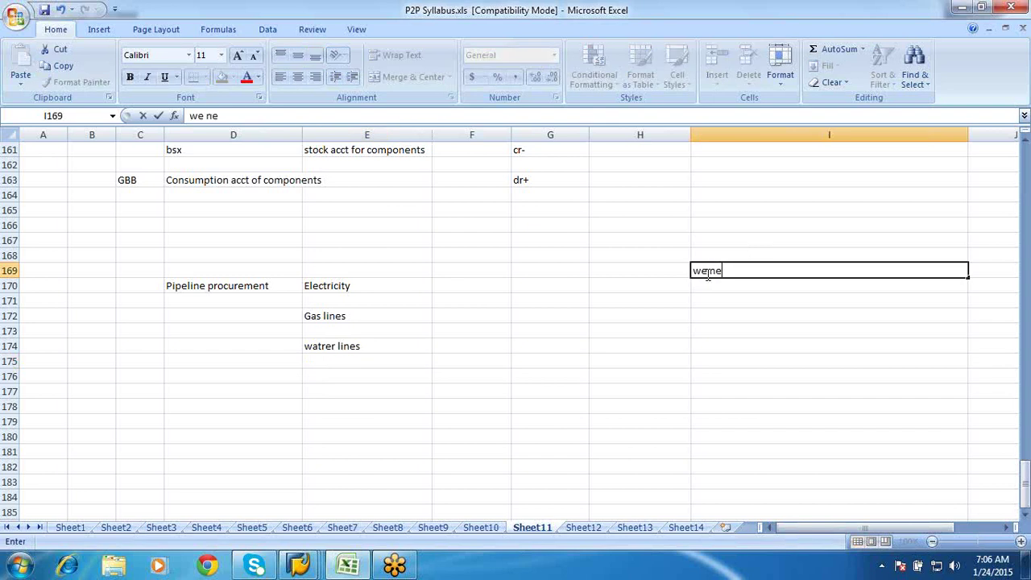
pyautogui.write('ed to create')
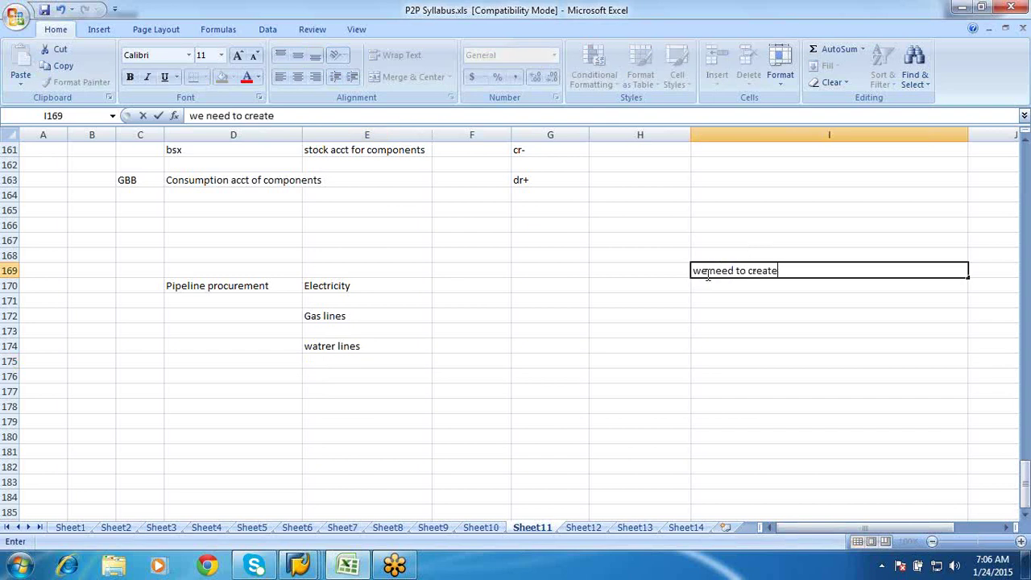
pyautogui.write(' pipeline matrl')
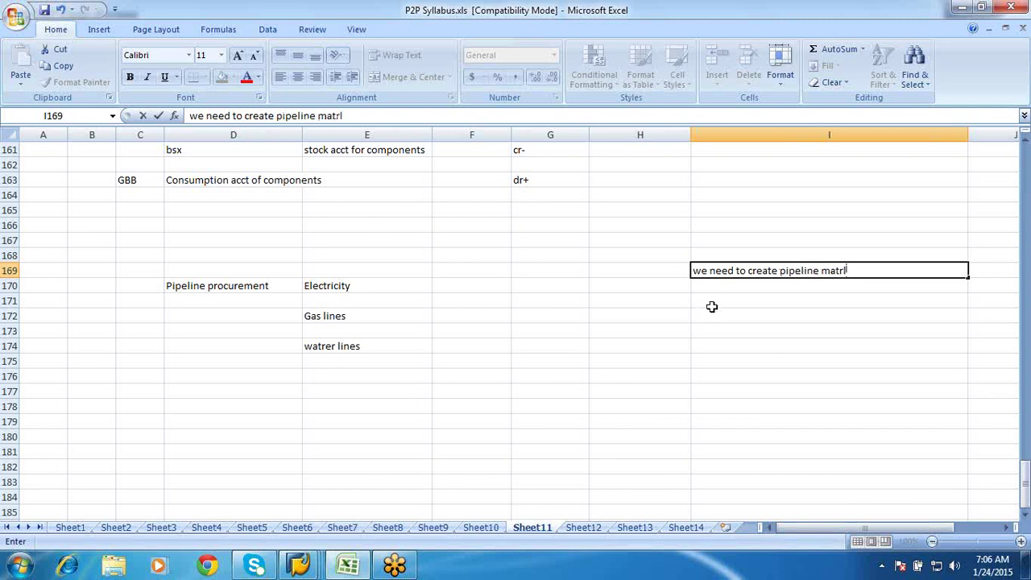
# Add the pipeline requirements "inforecord" in I171 and "source list" in I173.
pyautogui.click(711, 304)
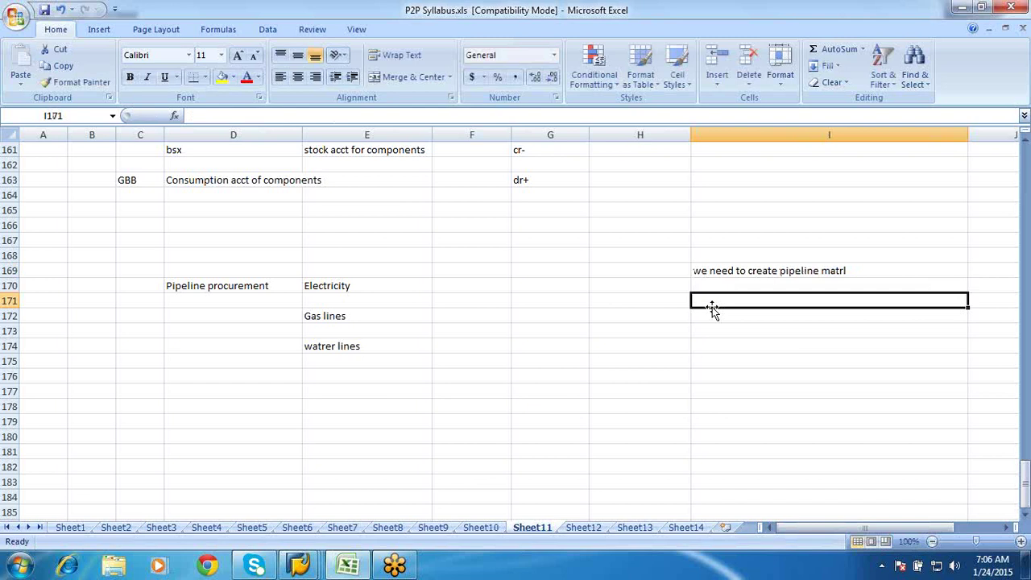
pyautogui.write('inf')
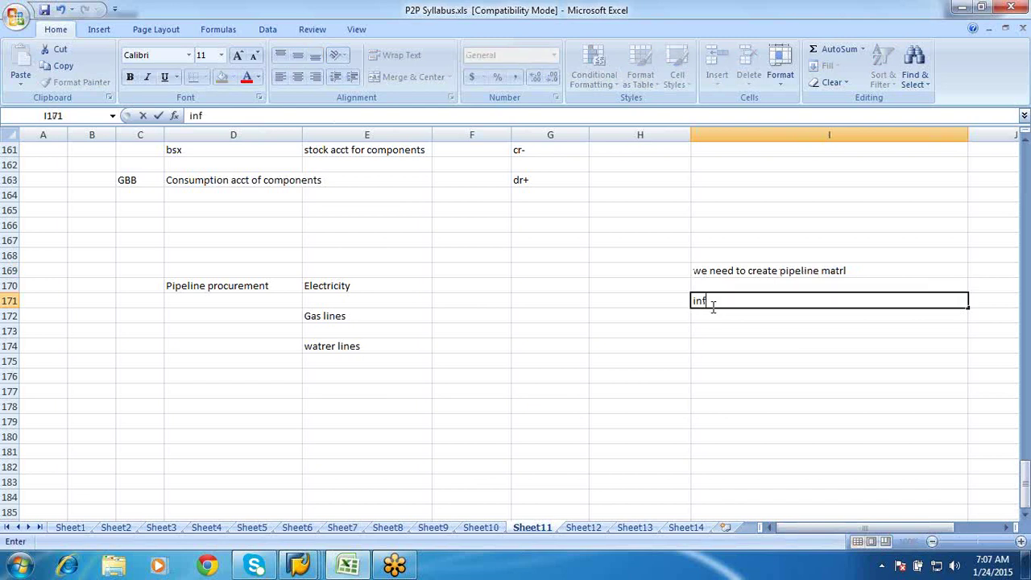
pyautogui.write('orecord')
pyautogui.click(707, 330)
pyautogui.write('so')
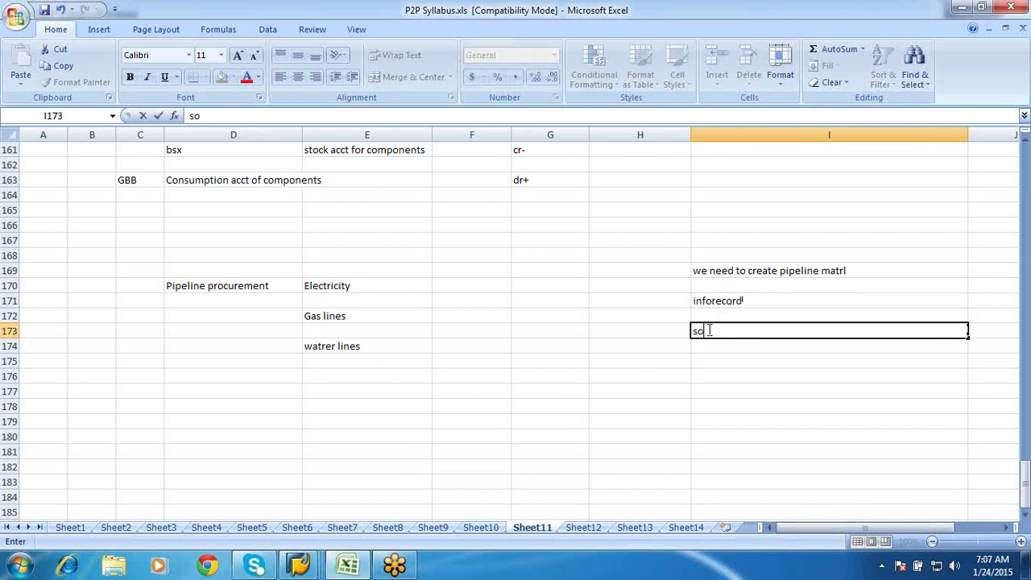
pyautogui.write('urce list')
# Enter "we are no going to make a PO" in I175 and highlight that cell in yellow.
pyautogui.click(711, 357)
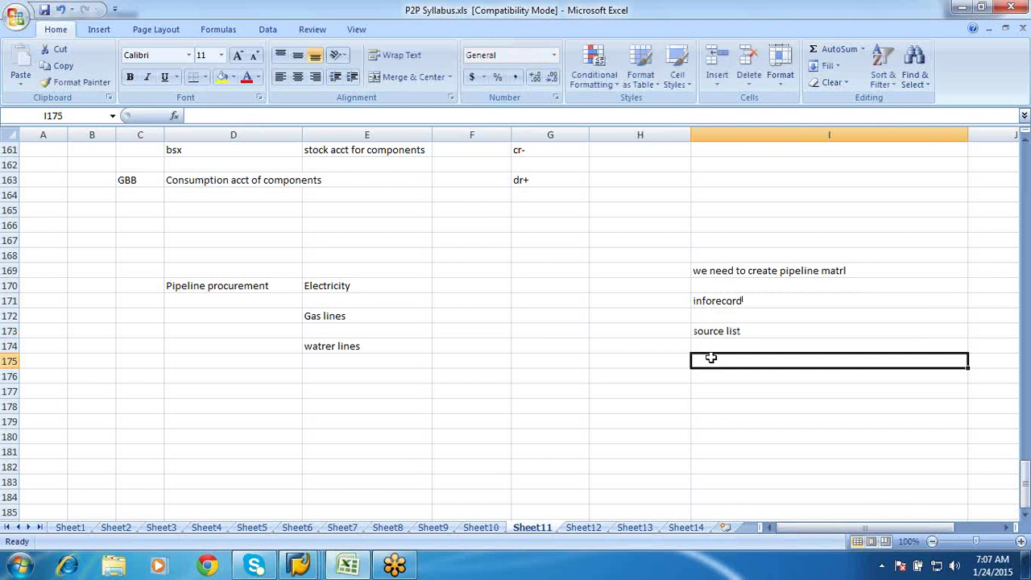
pyautogui.write('w')
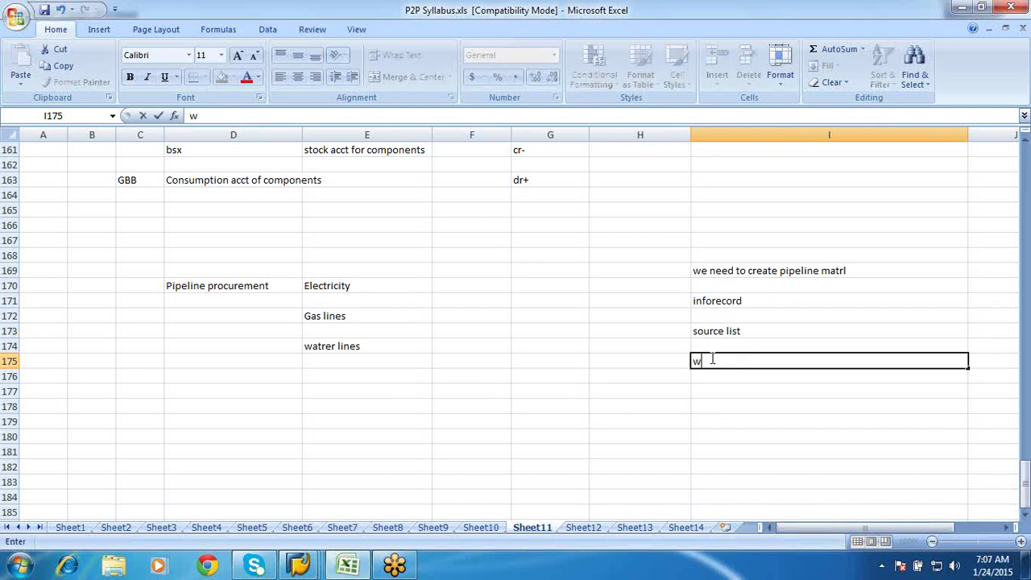
pyautogui.write('e are no go')
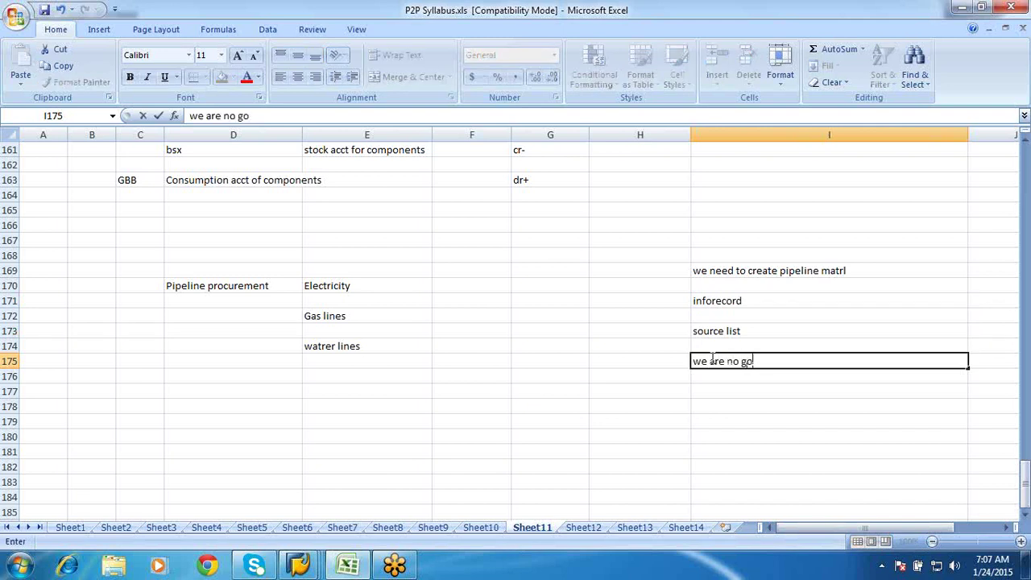
pyautogui.write('ing to ma')
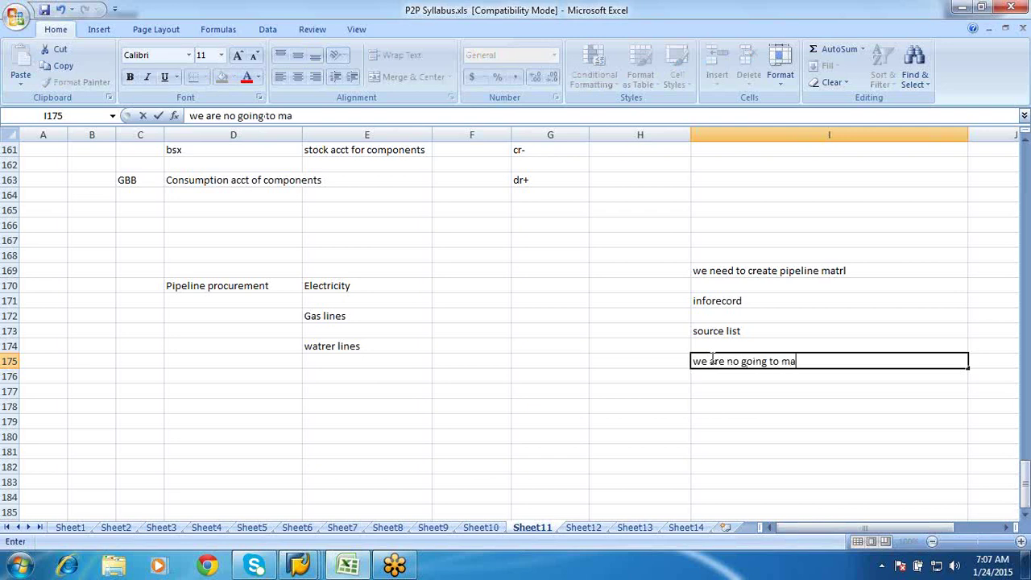
pyautogui.write('ke a PO')
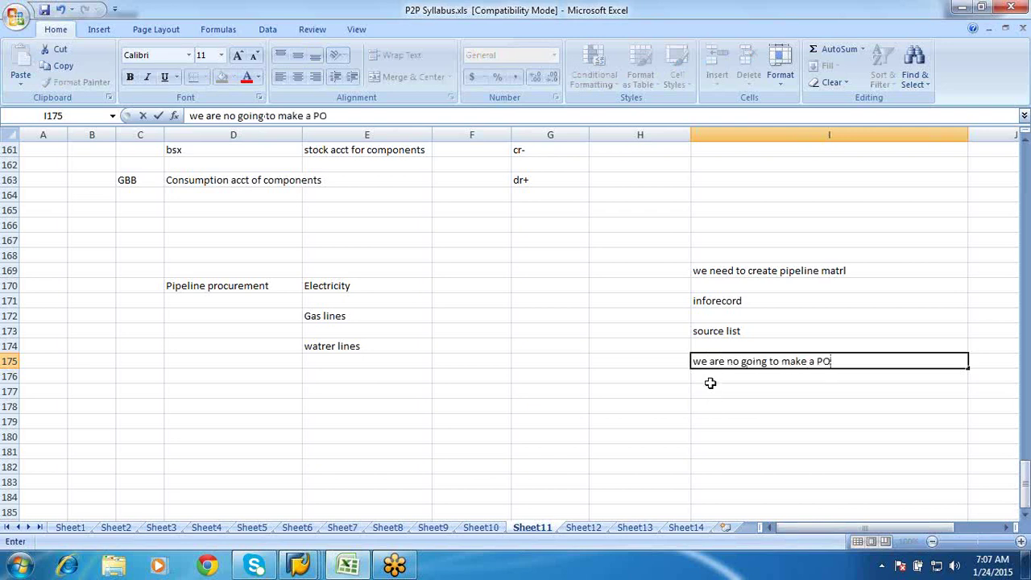
pyautogui.press('Return')
pyautogui.click(704, 364)
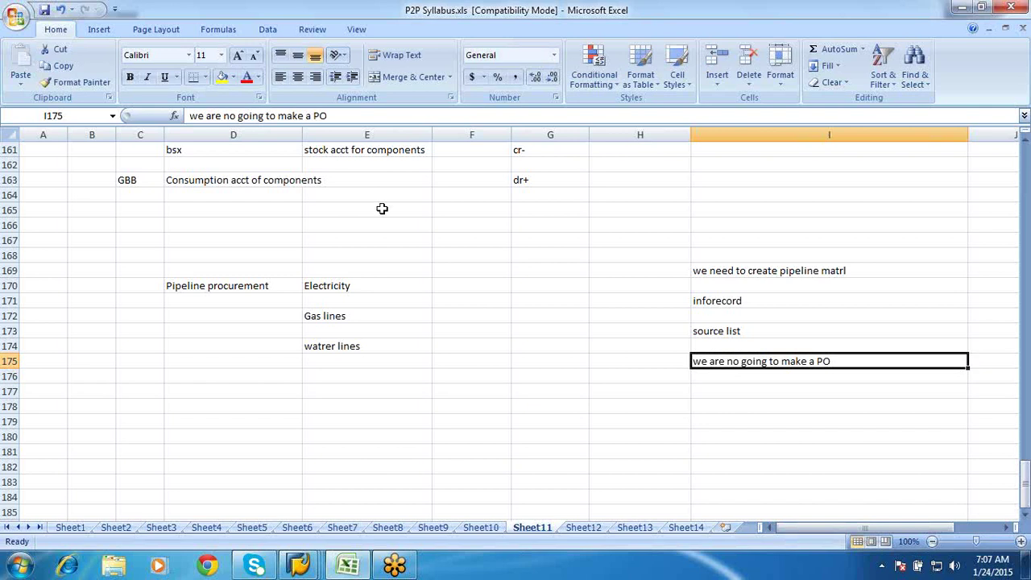
pyautogui.click(222, 78)
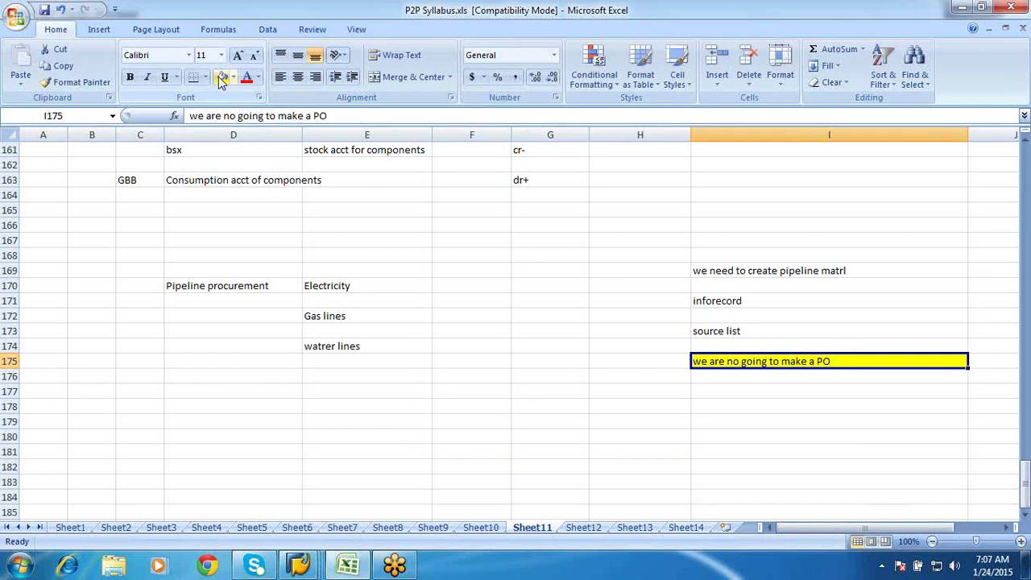
# Add the remaining pipeline process notes "Goods issue by 201p" in I177 and "MRKO" in I179.
pyautogui.click(727, 390)
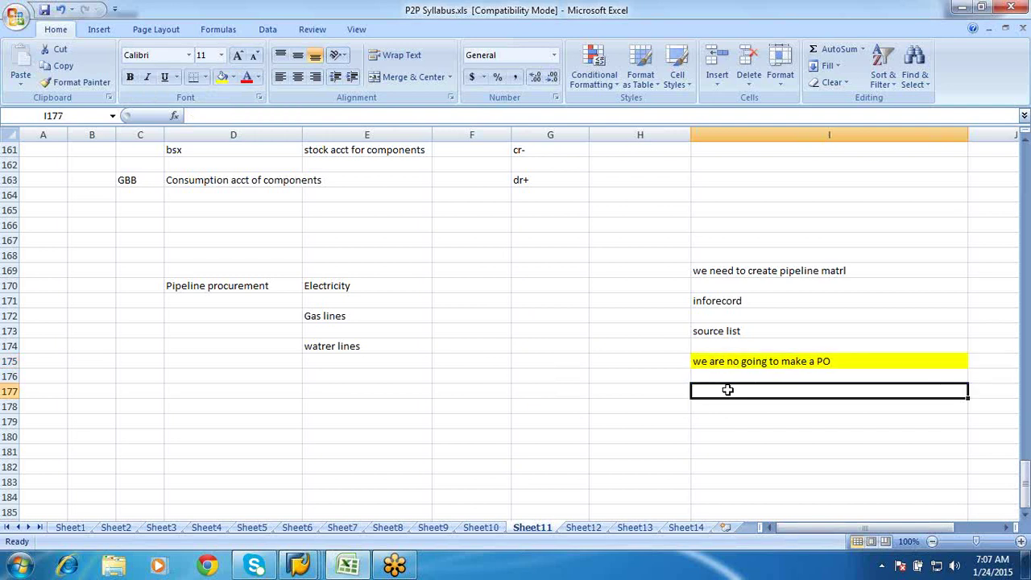
pyautogui.write('Go')
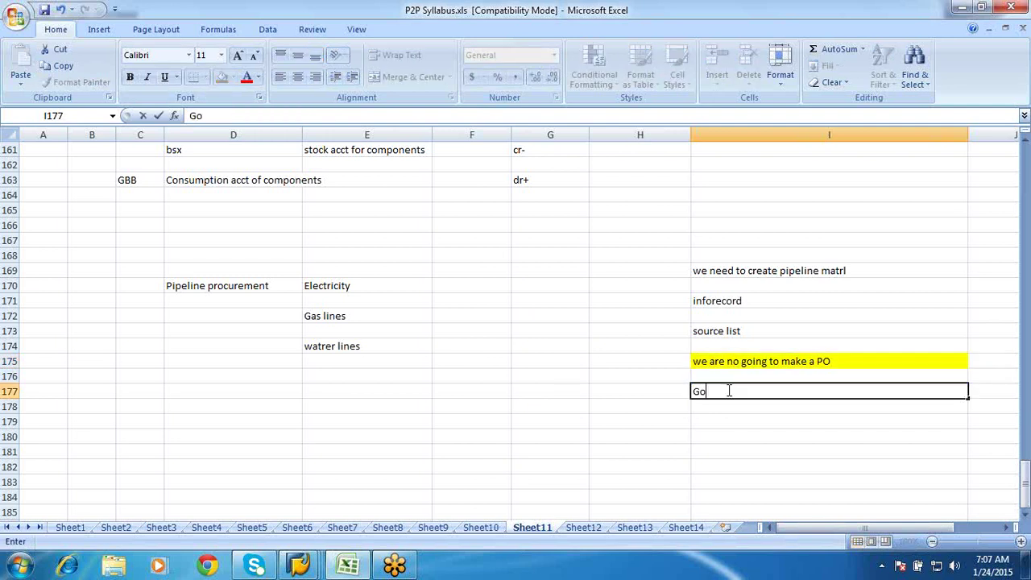
pyautogui.write('ods issue ')
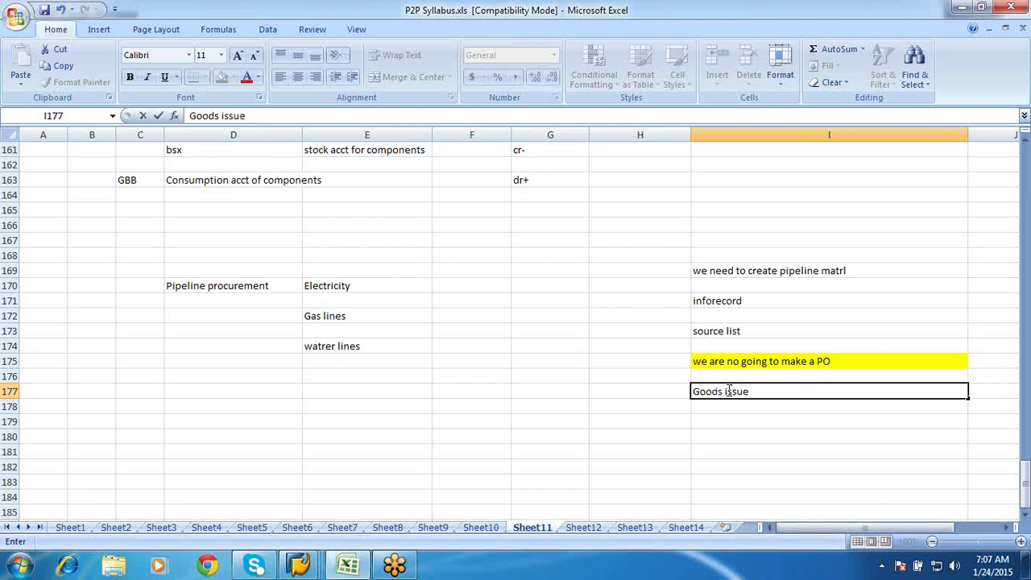
pyautogui.write('by 201p')
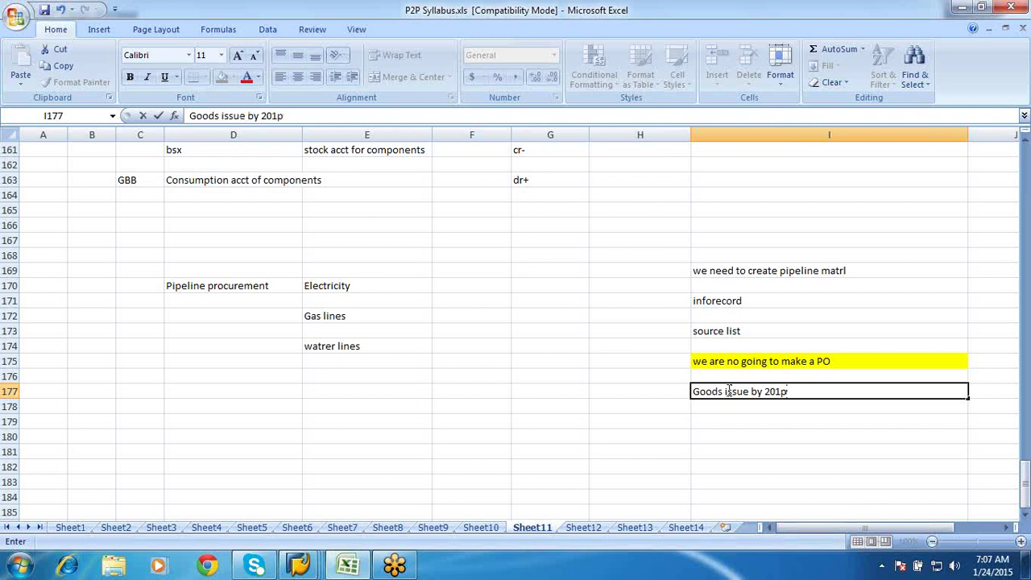
pyautogui.click(728, 433)
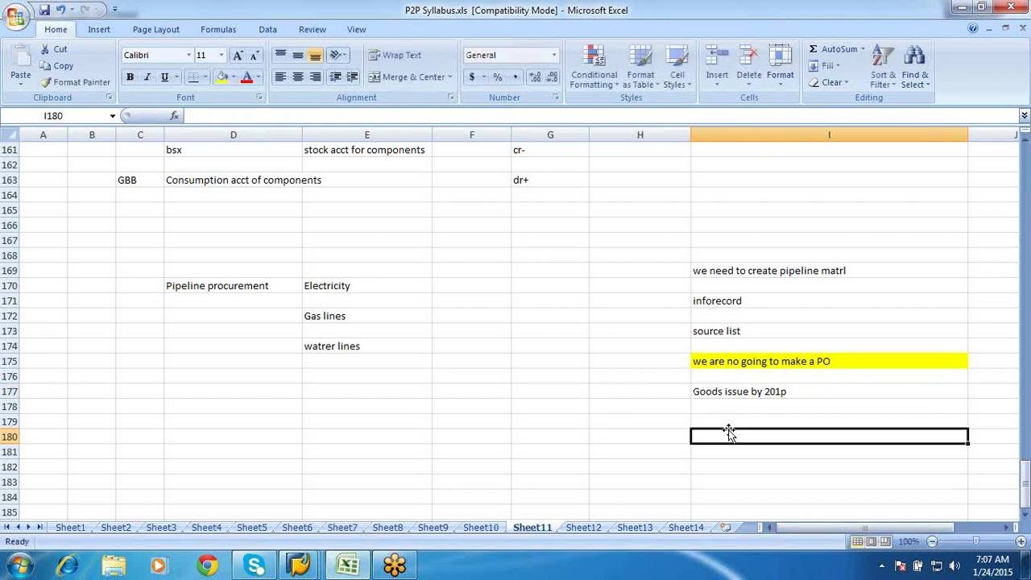
pyautogui.click(718, 419)
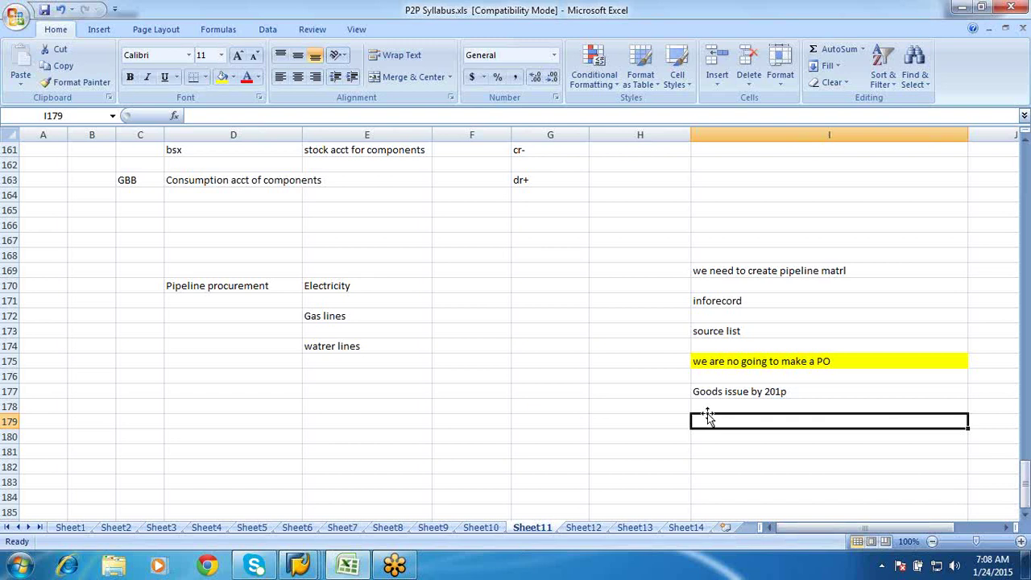
pyautogui.write('MRKO')
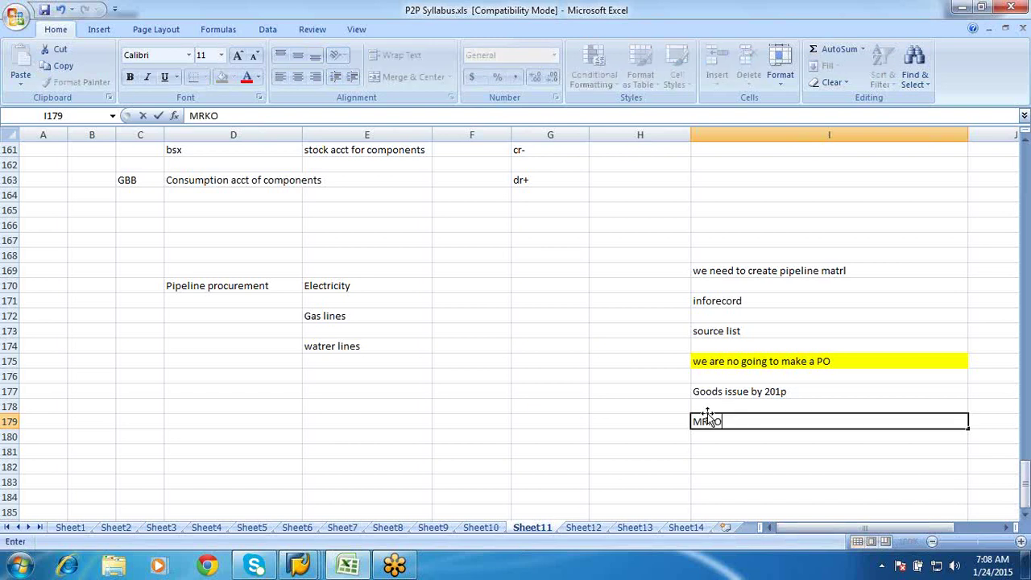
pyautogui.click(710, 448)
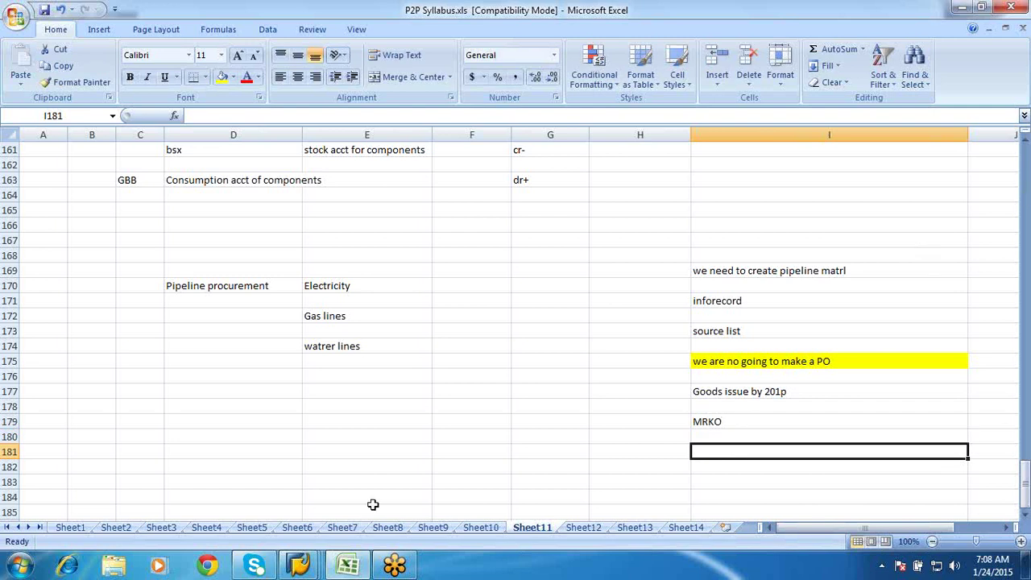
# Switch to the SAP Easy Access session and start material creation with transaction mm01.
pyautogui.moveTo(299, 564)
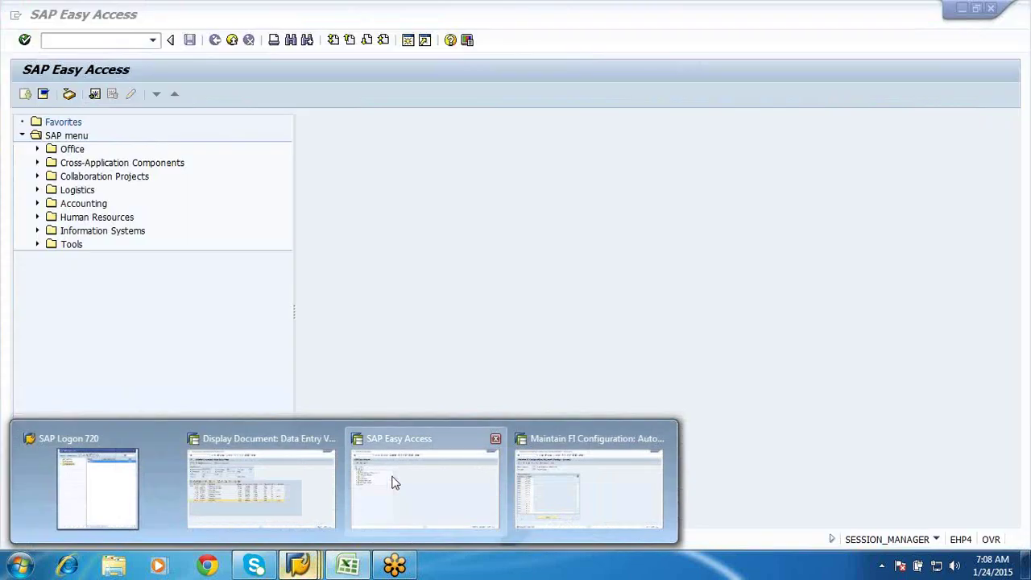
pyautogui.click(395, 482)
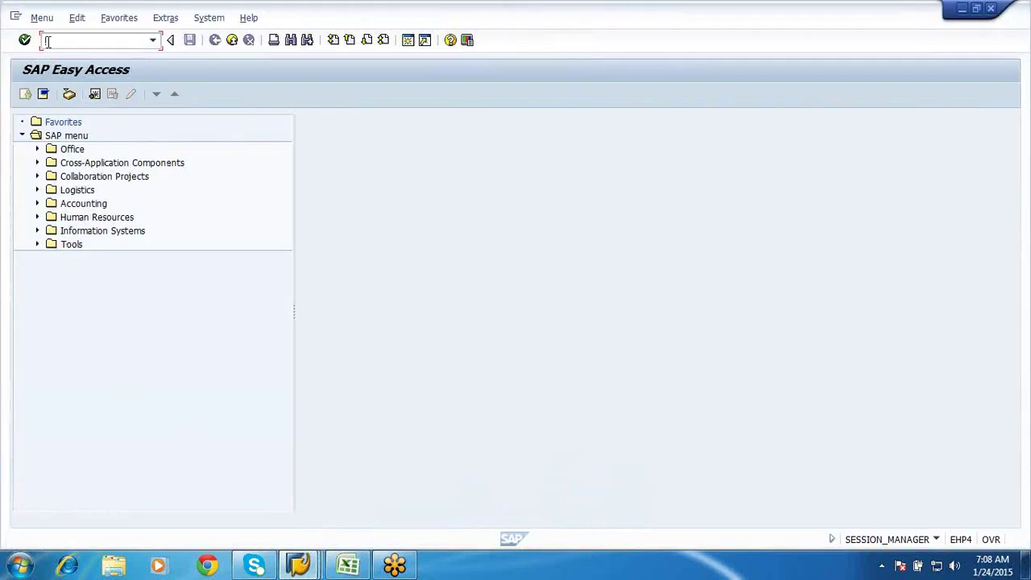
pyautogui.write('mm01')
pyautogui.press('Return')
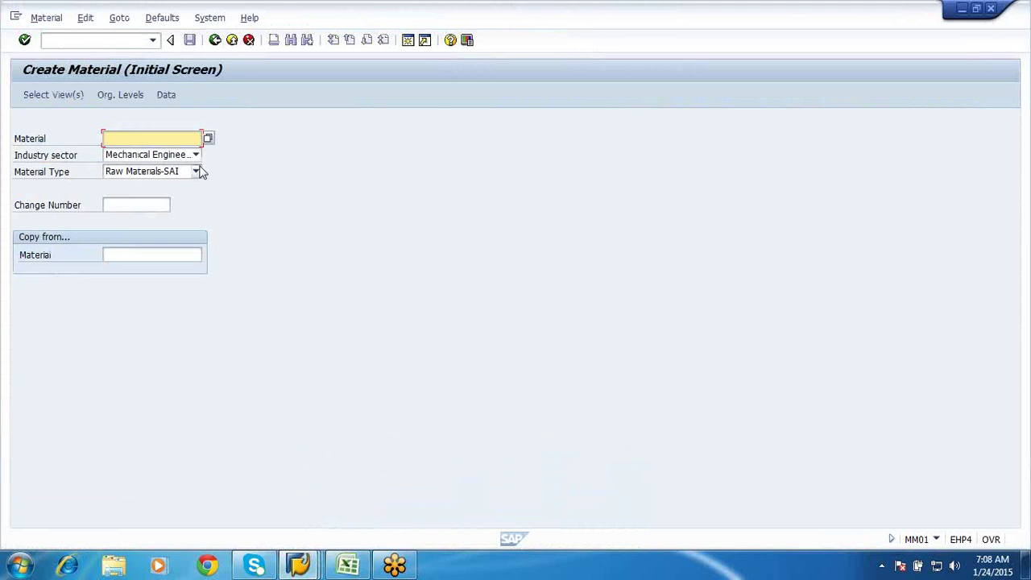
# Set the new material's type to Pipeline material, keeping the Mechanical Engineering industry sector.
pyautogui.click(197, 171)
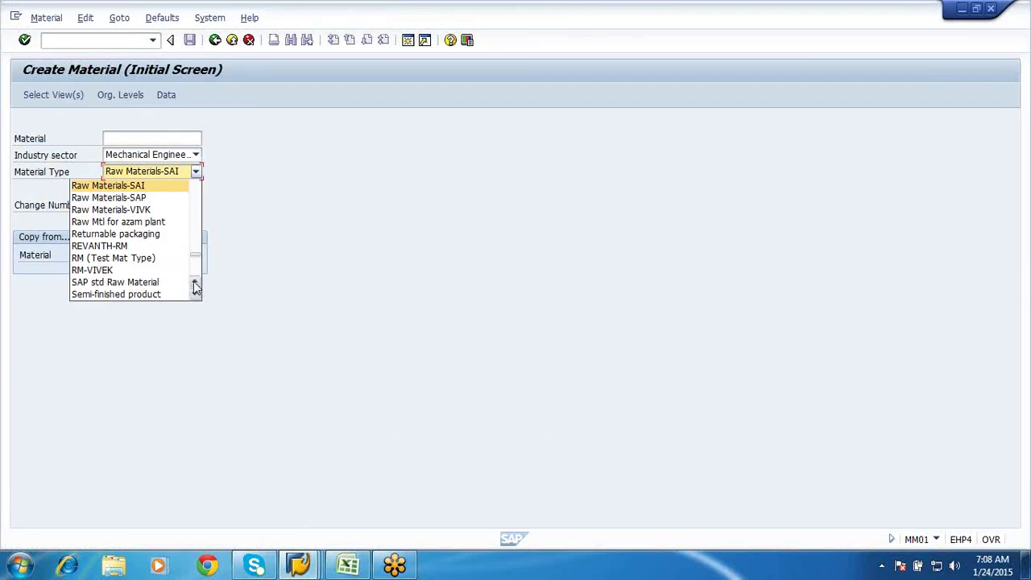
pyautogui.click(194, 281)
pyautogui.moveTo(196, 288); pyautogui.dragTo(196, 288)
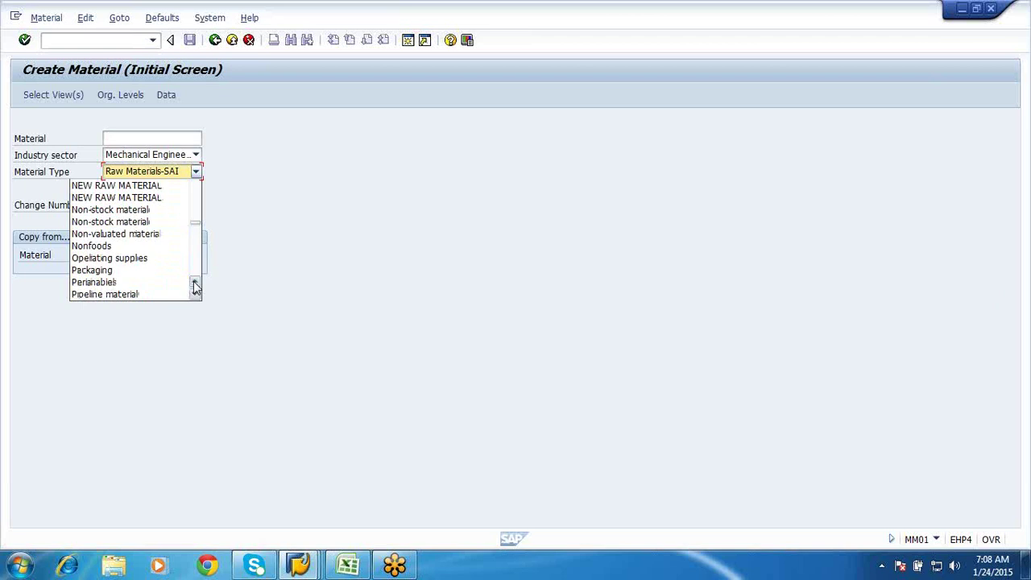
pyautogui.click(154, 294)
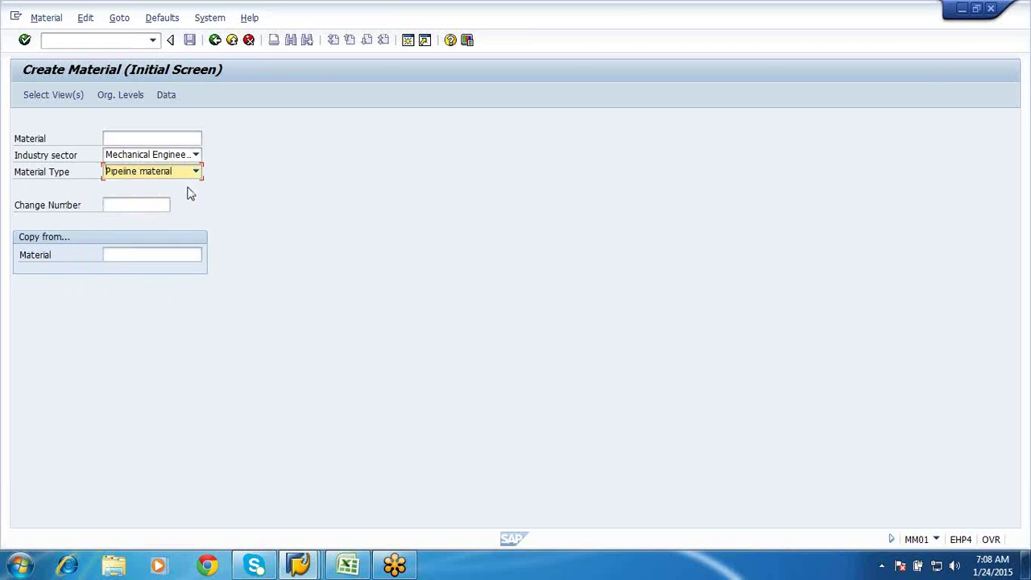
pyautogui.click(196, 154)
pyautogui.click(196, 156)
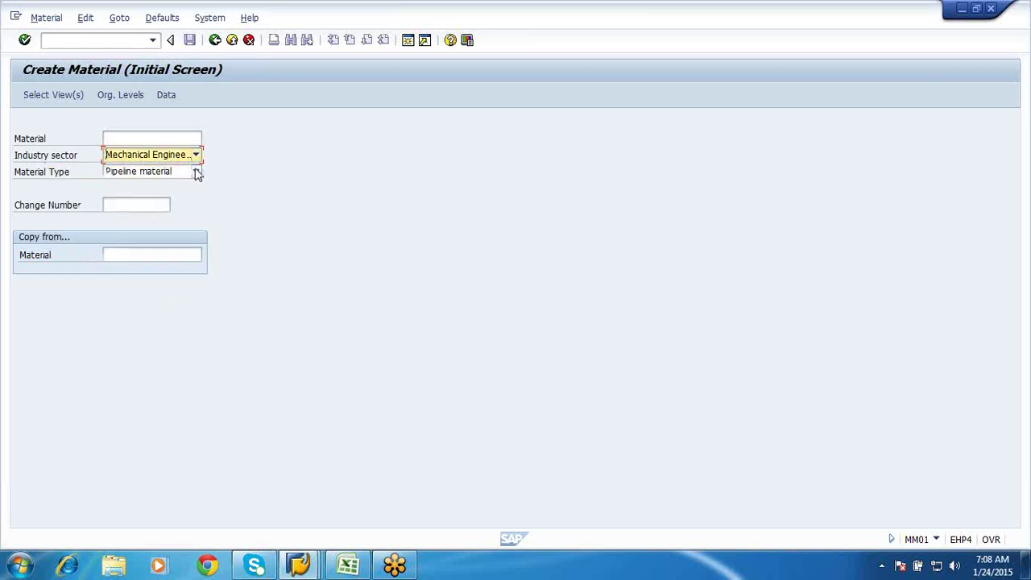
pyautogui.click(196, 171)
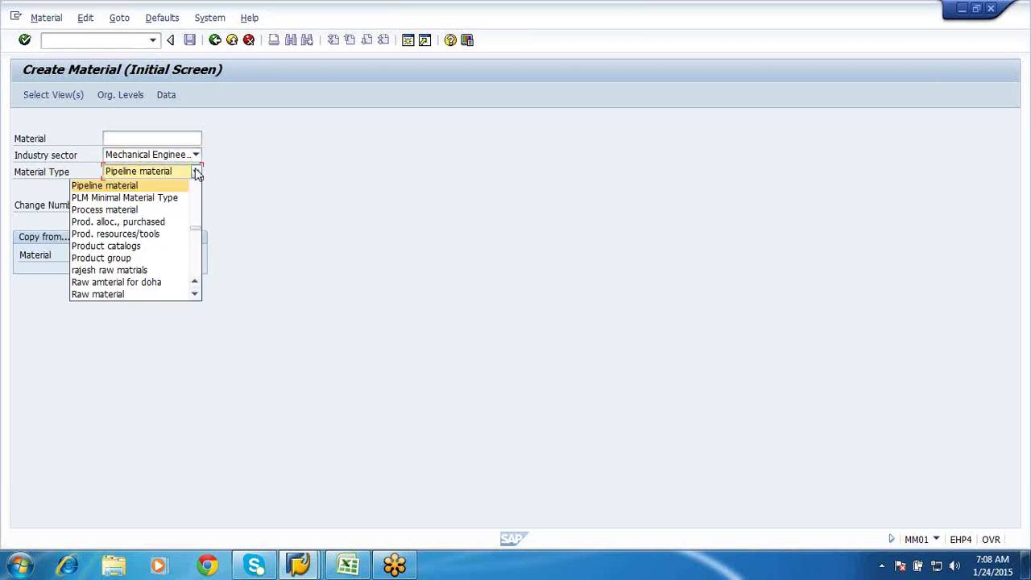
pyautogui.click(195, 287)
pyautogui.click(142, 201)
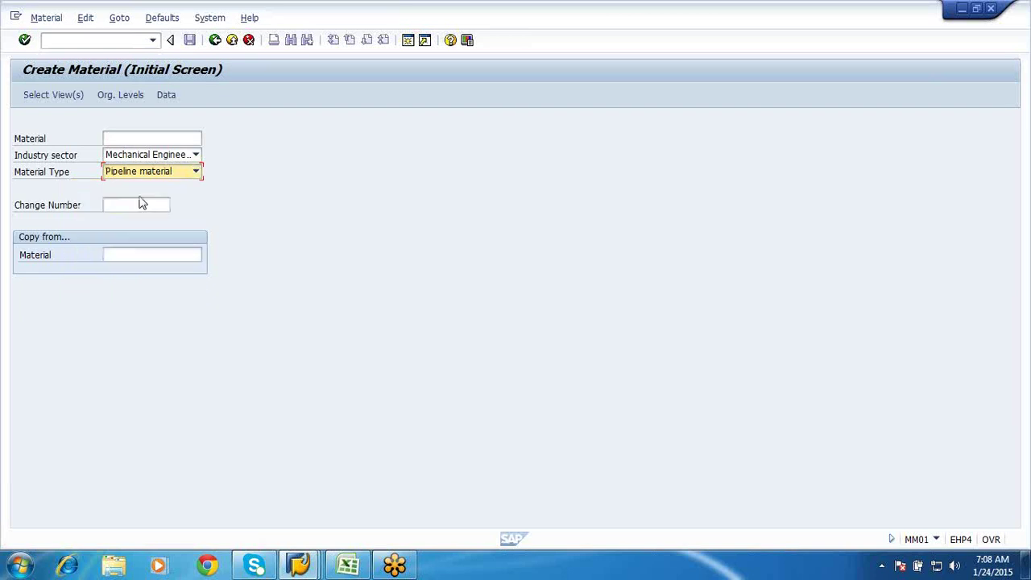
pyautogui.click(142, 204)
# Deselect the Accounting 2 view for the pipeline material and confirm plant SFP1 as its organizational level.
pyautogui.press('Return')
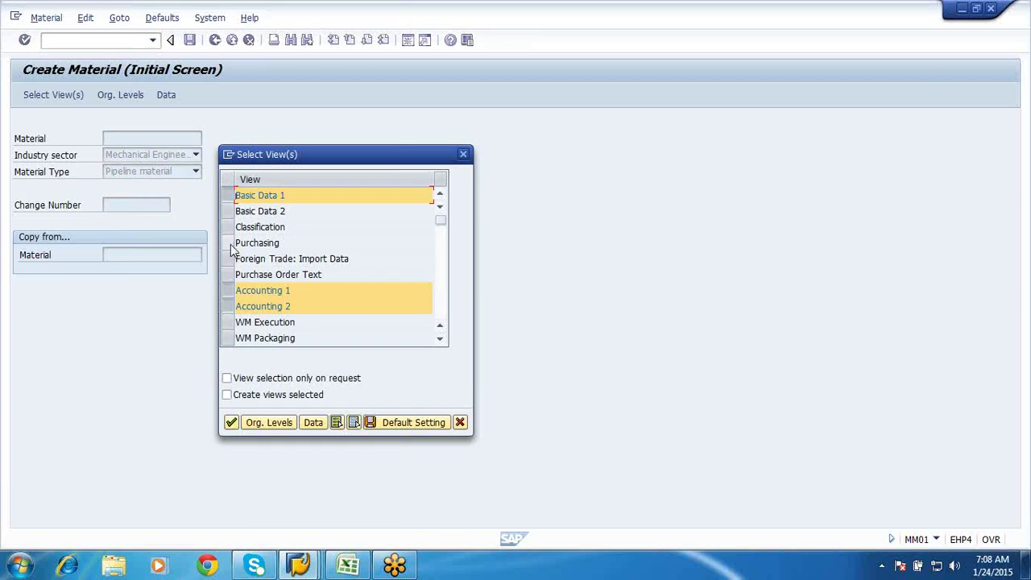
pyautogui.click(231, 308)
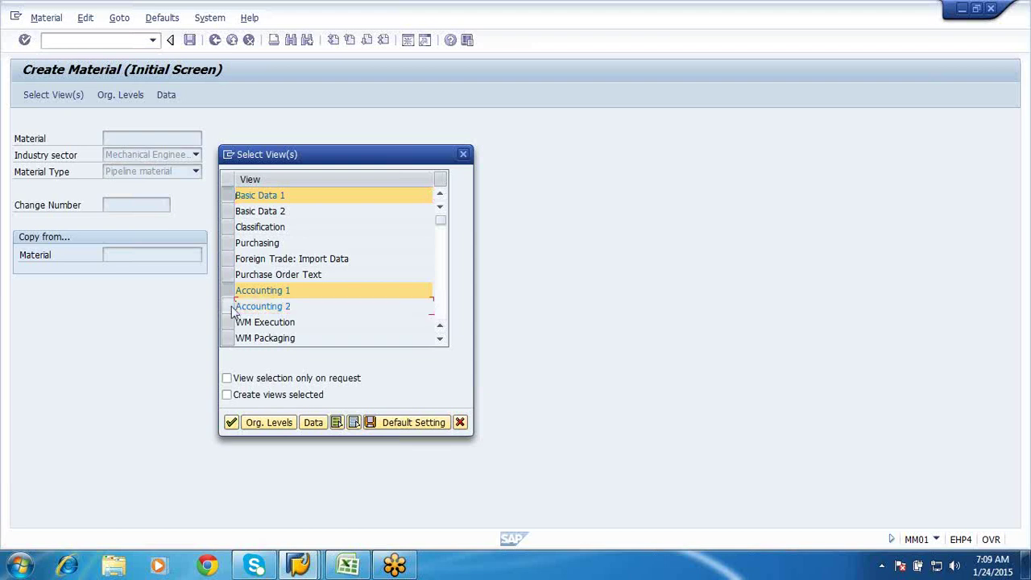
pyautogui.click(274, 427)
pyautogui.press('Delete')
pyautogui.press('Delete')
pyautogui.press('Delete')
pyautogui.press('Delete')
pyautogui.press('Down')
pyautogui.press('Return')
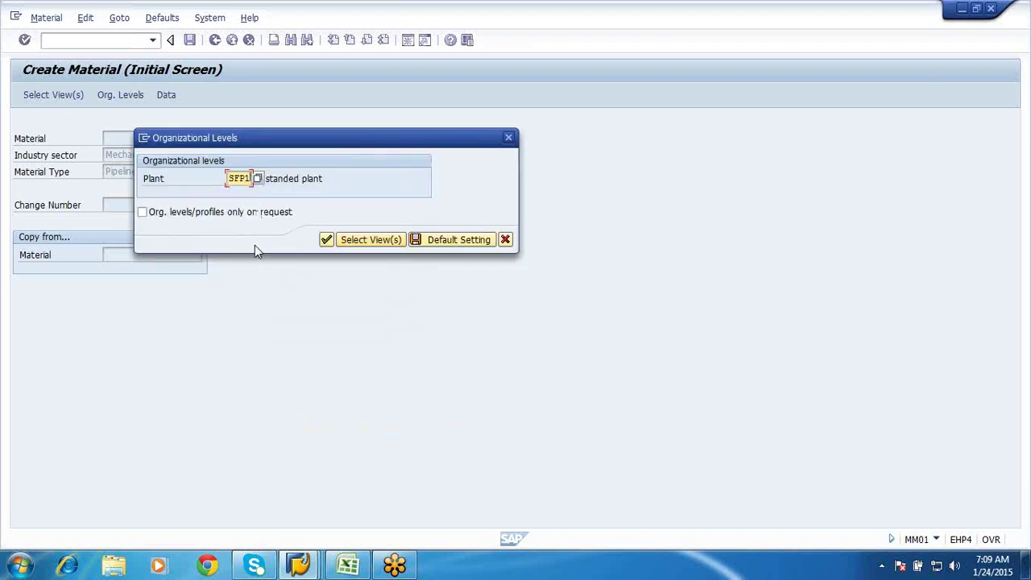
pyautogui.click(327, 239)
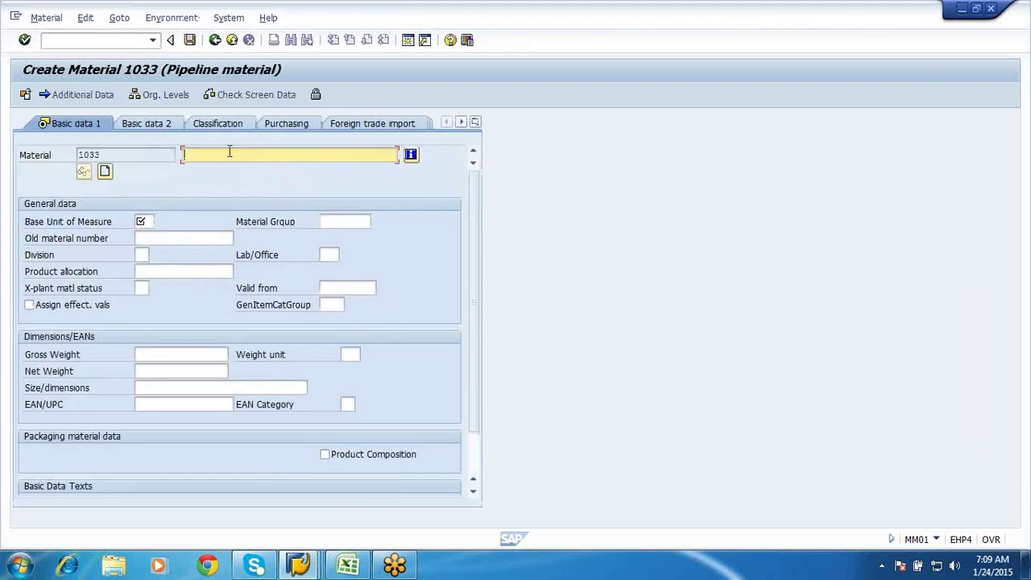
# Enter the material description "Pipe line matrl" with base unit of measure EA and continue to the Accounting 1 data.
pyautogui.write('Pipe line matrl')
pyautogui.click(139, 220)
pyautogui.write('EA')
pyautogui.press('Return')
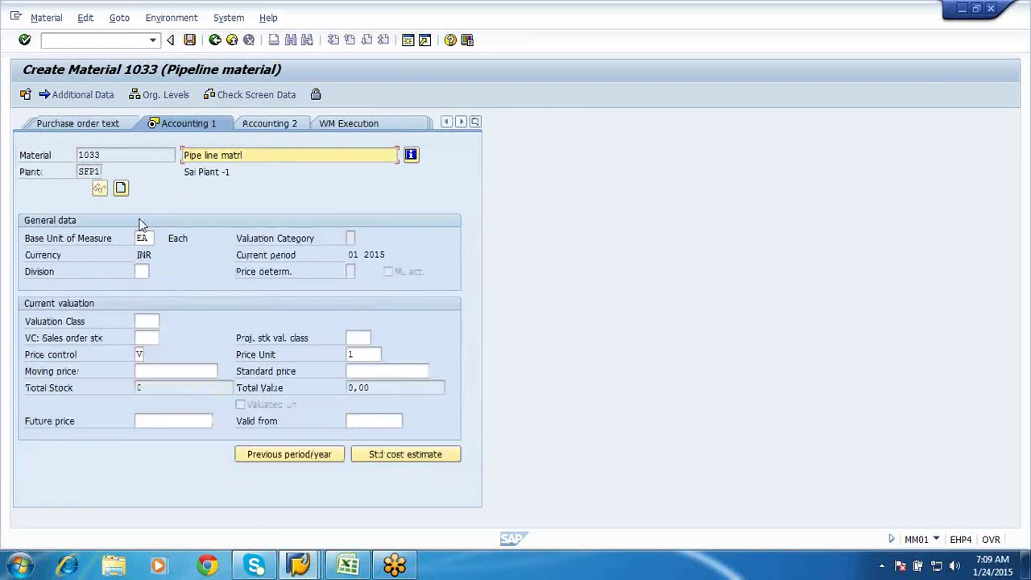
# Enter valuation class R300 and a moving price of 10 for the pipeline material, and submit the accounting data.
pyautogui.click(143, 271)
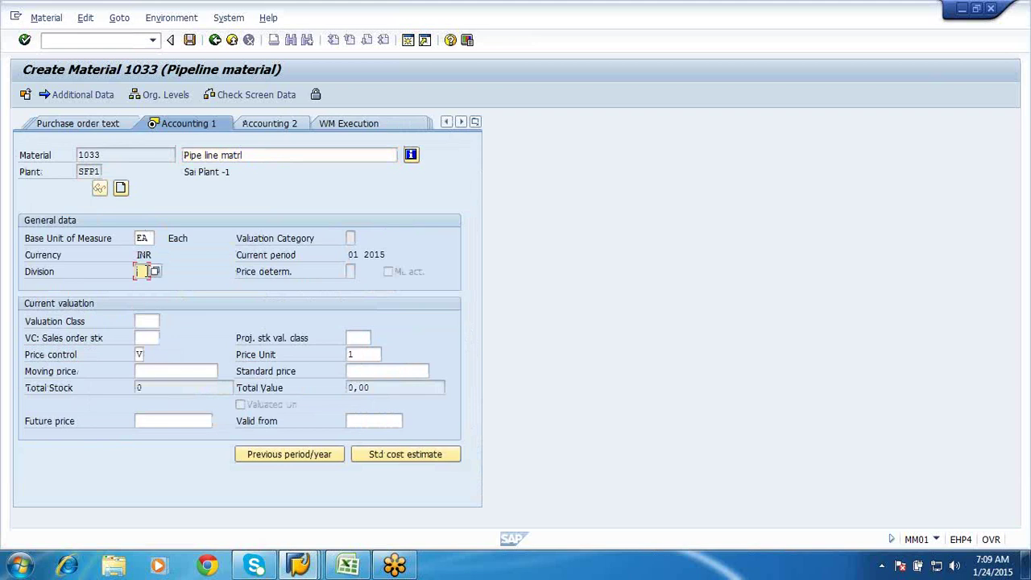
pyautogui.click(147, 322)
pyautogui.click(149, 334)
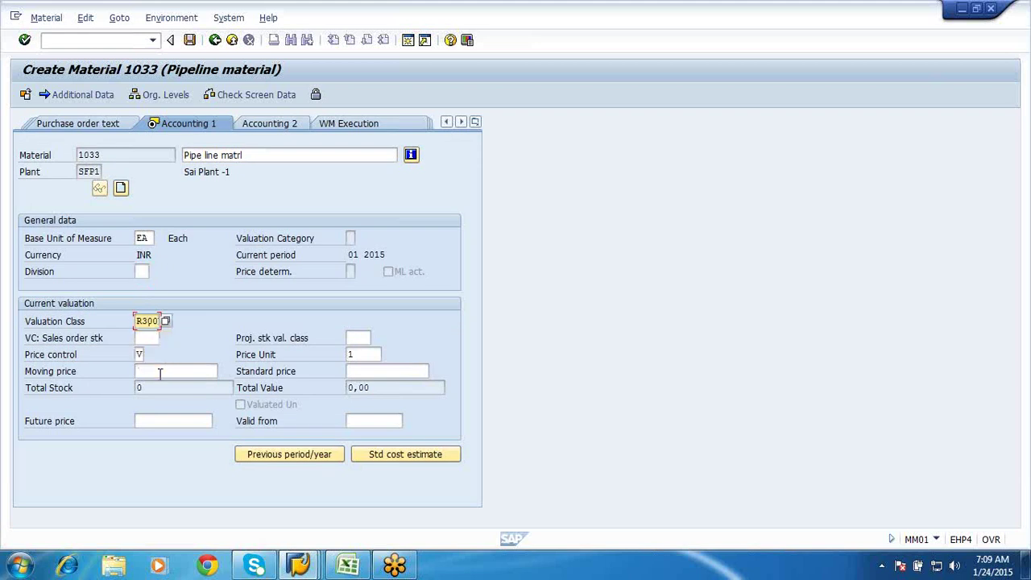
pyautogui.click(161, 372)
pyautogui.write('10')
pyautogui.press('Return')
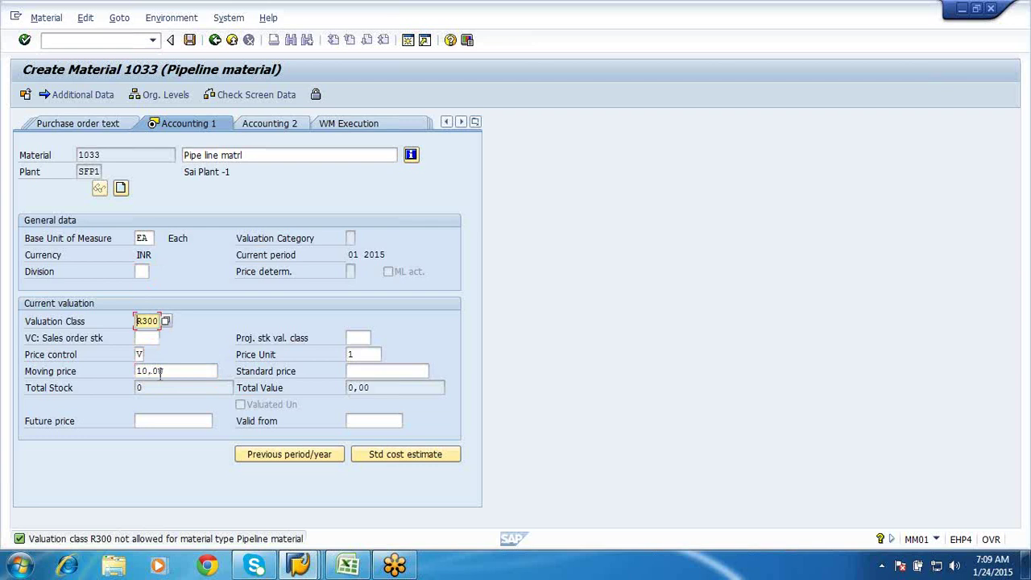
# Replace the pipeline material's valuation class with 3000 from the list of allowed classes, save the material and leave material creation.
pyautogui.press('Delete')
pyautogui.press('Delete')
pyautogui.press('Delete')
pyautogui.press('Delete')
pyautogui.click(167, 321)
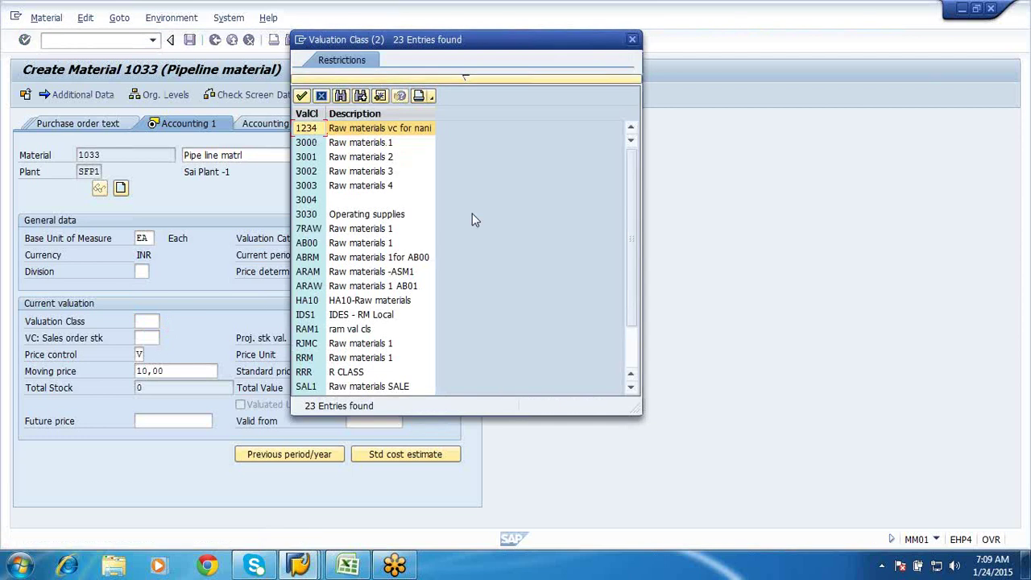
pyautogui.scroll(-2, 471, 214)
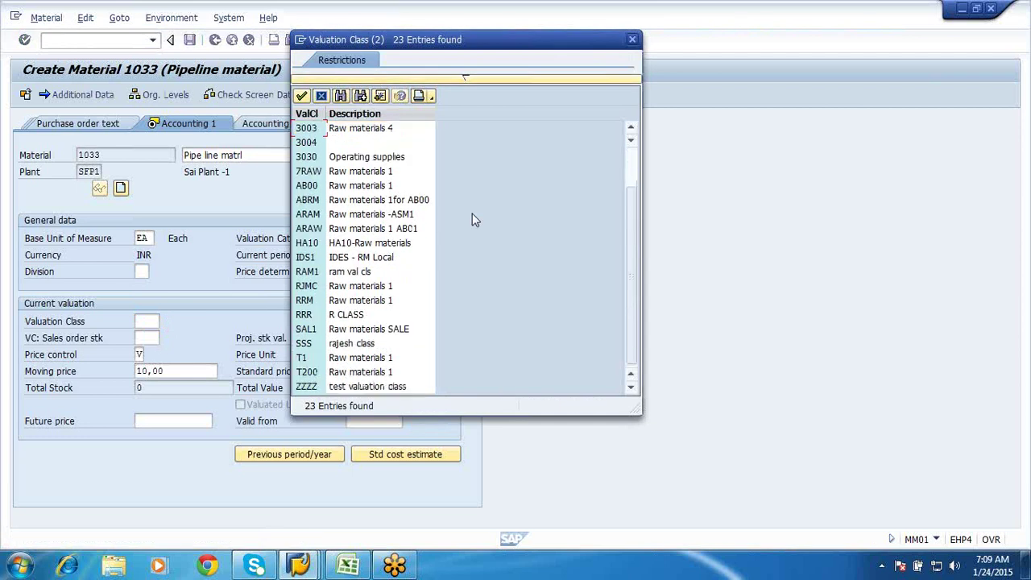
pyautogui.scroll(2, 472, 214)
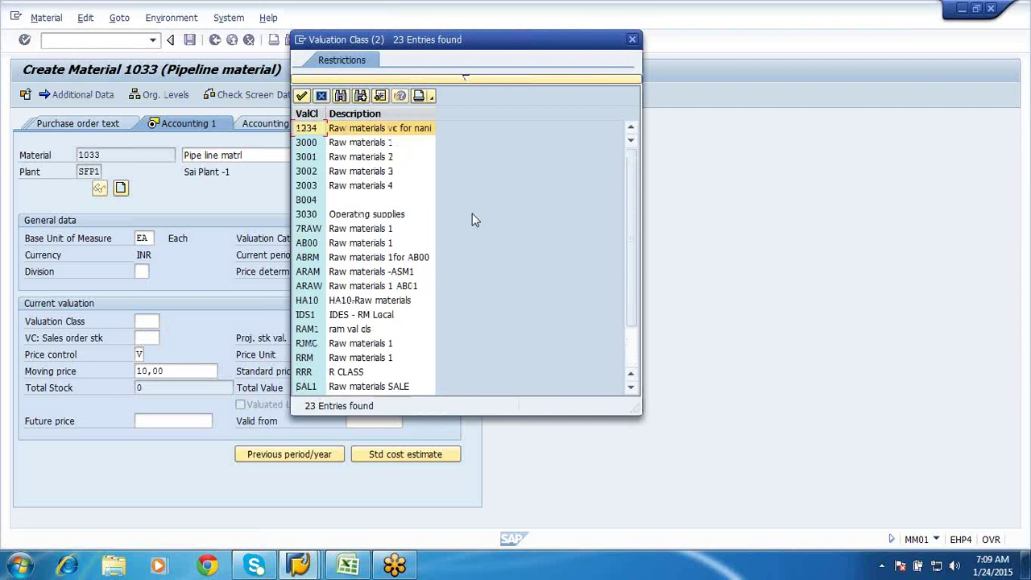
pyautogui.doubleClick(367, 143)
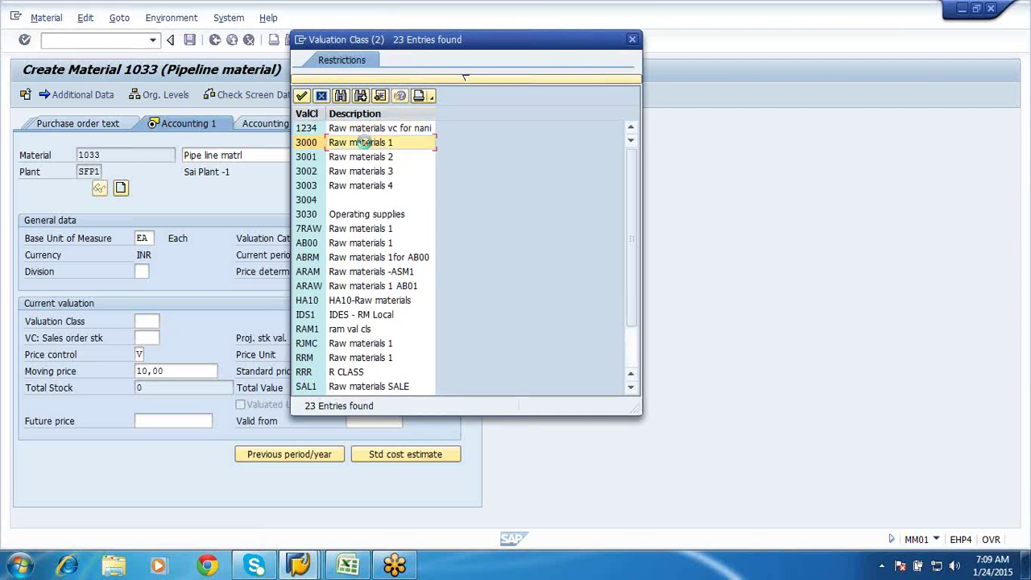
pyautogui.press('Return')
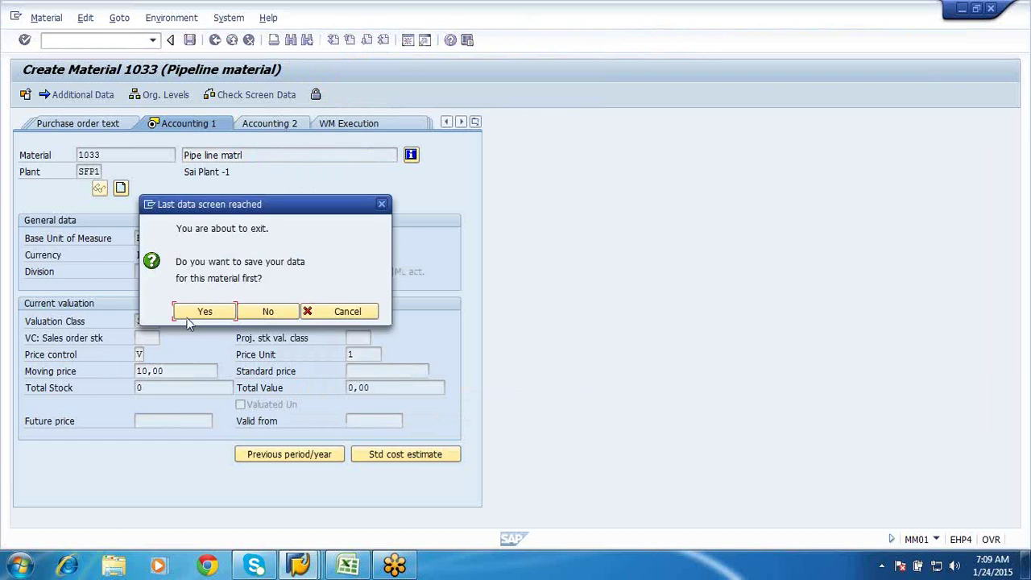
pyautogui.click(188, 321)
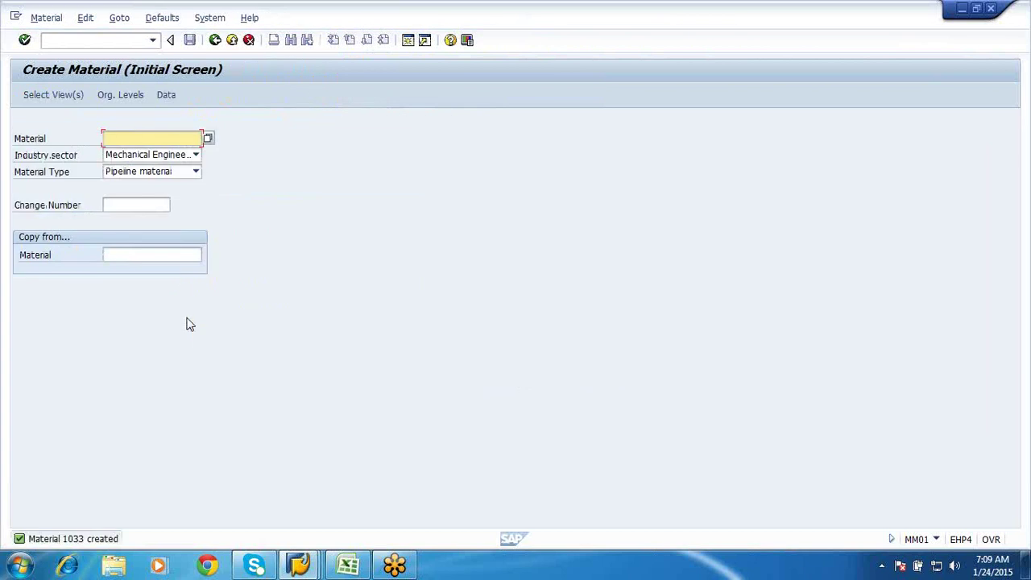
pyautogui.click(225, 44)
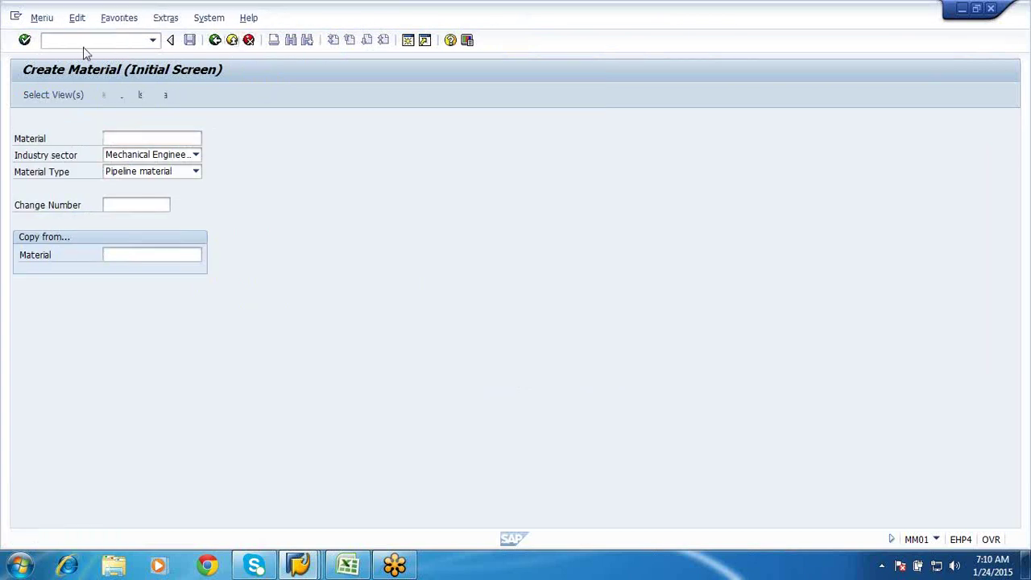
# Try to create a standard info record in ME11 for material 1033 with purchasing organization SFPO and plant SFP1.
pyautogui.write('me11')
pyautogui.press('Return')
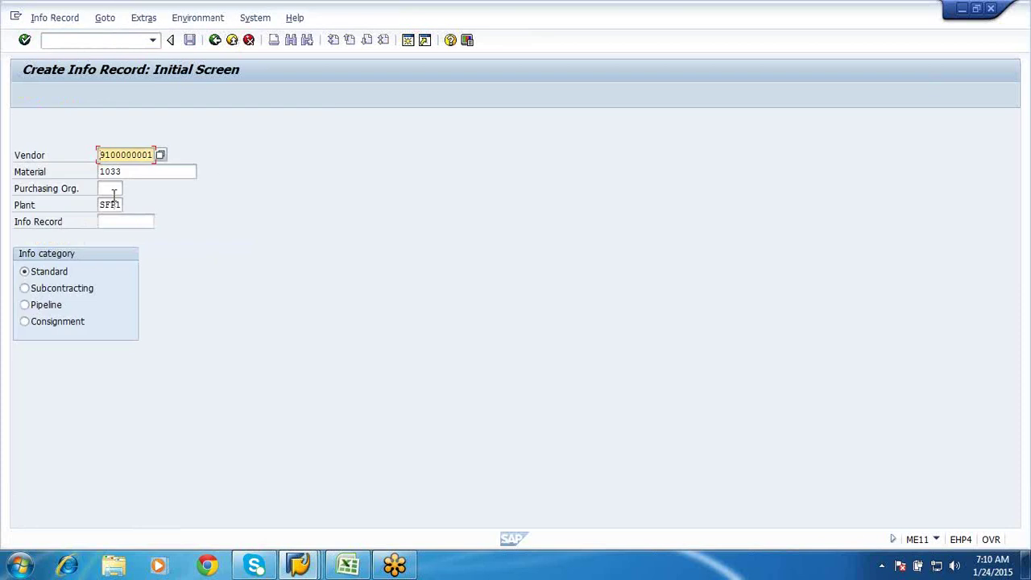
pyautogui.click(113, 188)
pyautogui.write('sfpo')
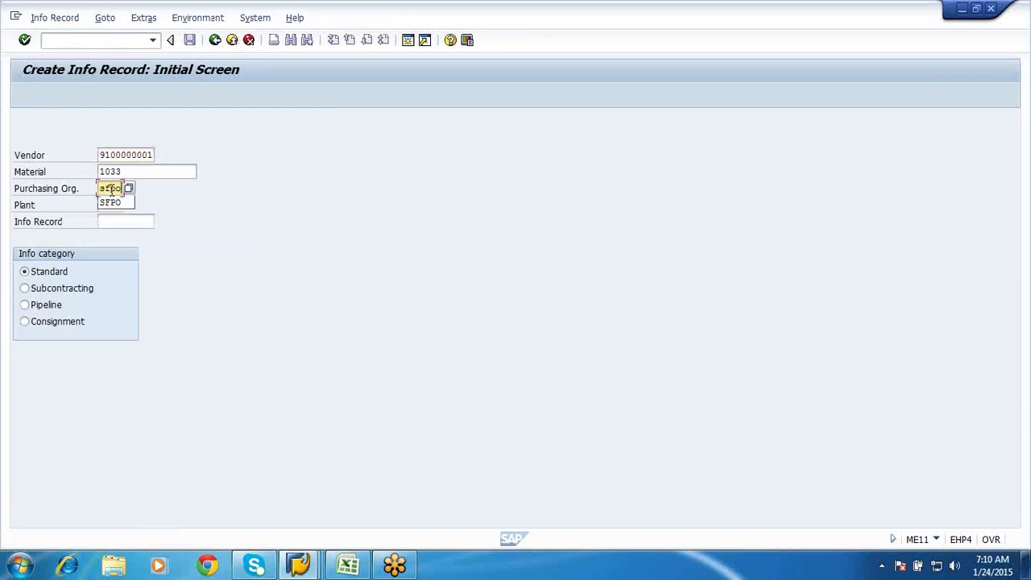
pyautogui.press('Return')
pyautogui.press('Return')
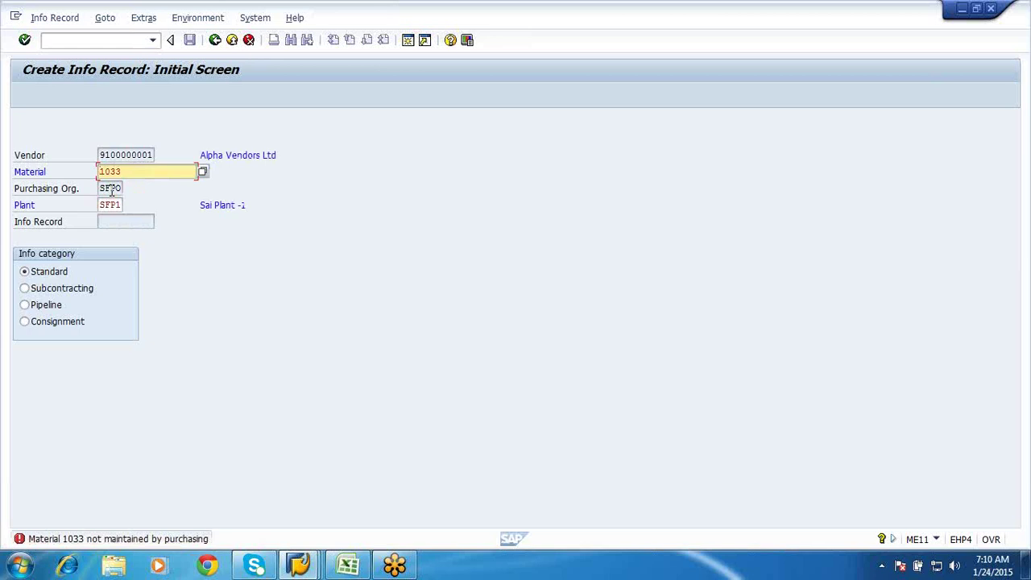
pyautogui.click(230, 42)
# Open MM01 for existing material 1033 and bring up its view selection.
pyautogui.write('me')
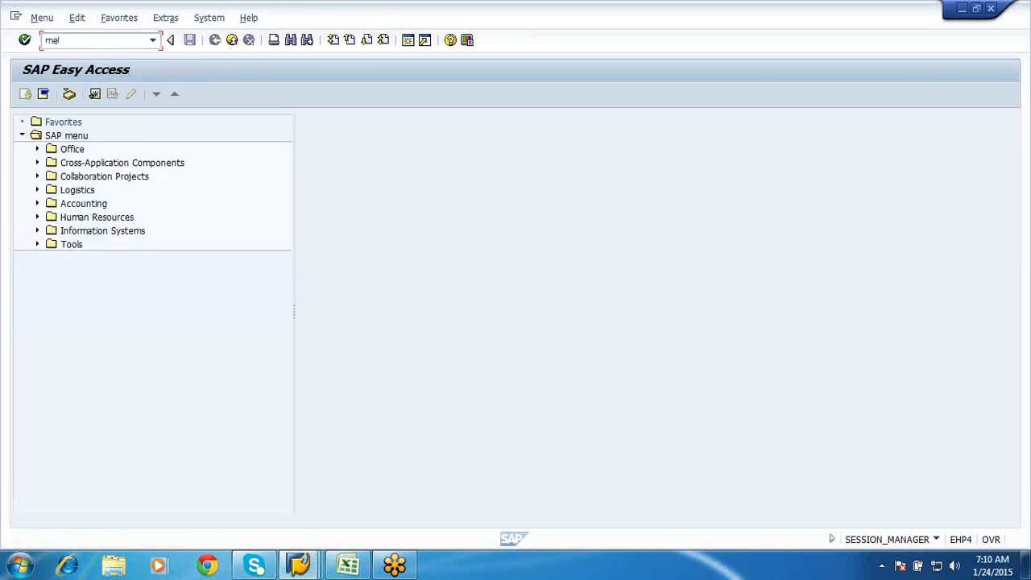
pyautogui.press('BackSpace')
pyautogui.write('m01')
pyautogui.press('Return')
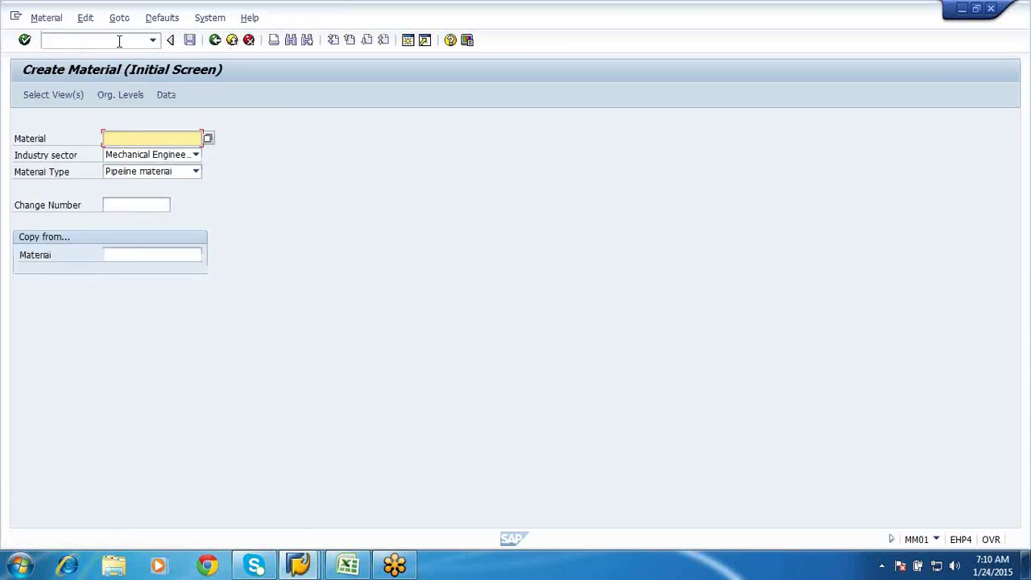
pyautogui.write('1033')
pyautogui.press('Return')
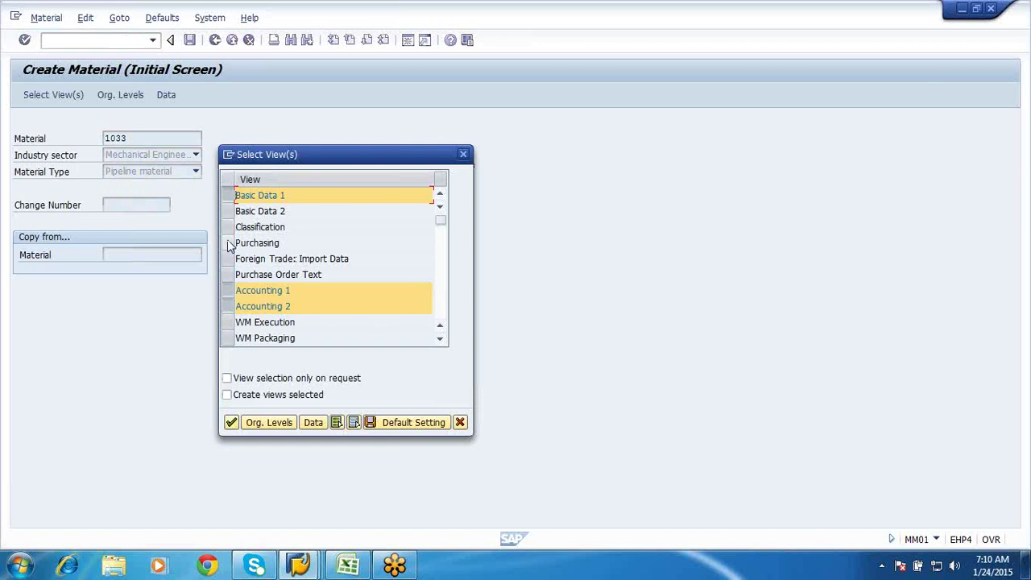
# Add the Purchasing view to material 1033, accept plant 1000, and assign material group 001041.
pyautogui.click(228, 243)
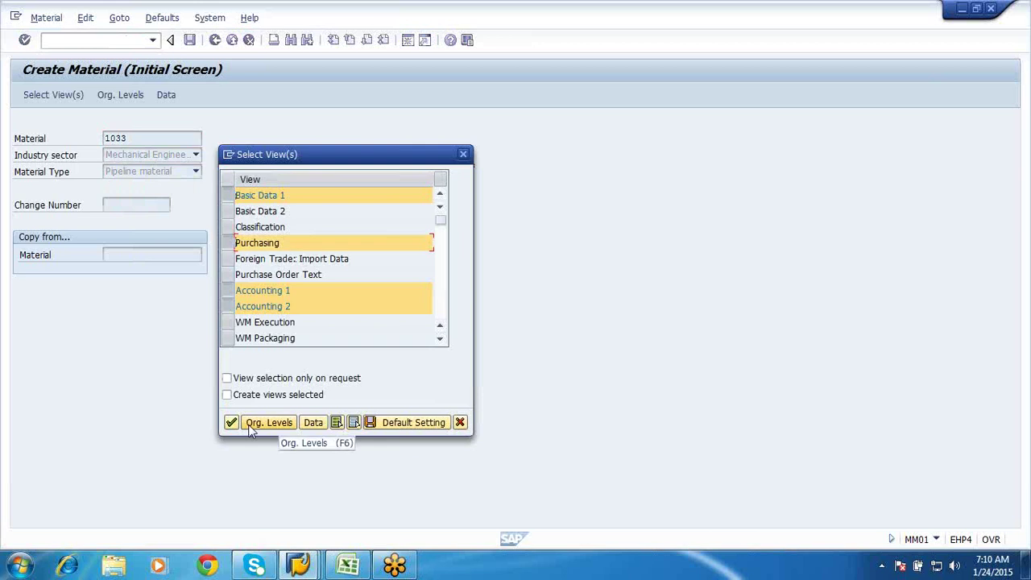
pyautogui.click(268, 422)
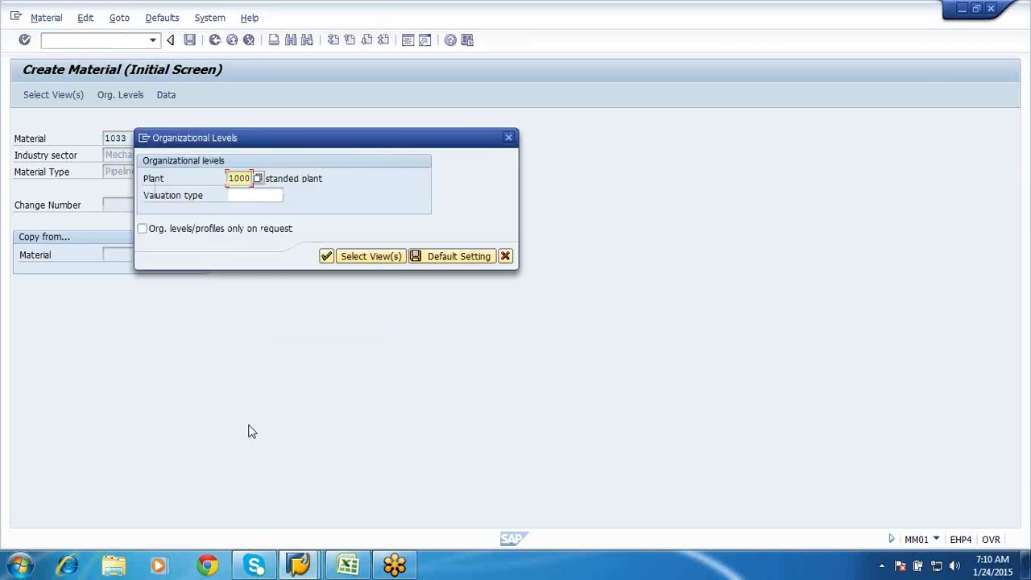
pyautogui.click(332, 258)
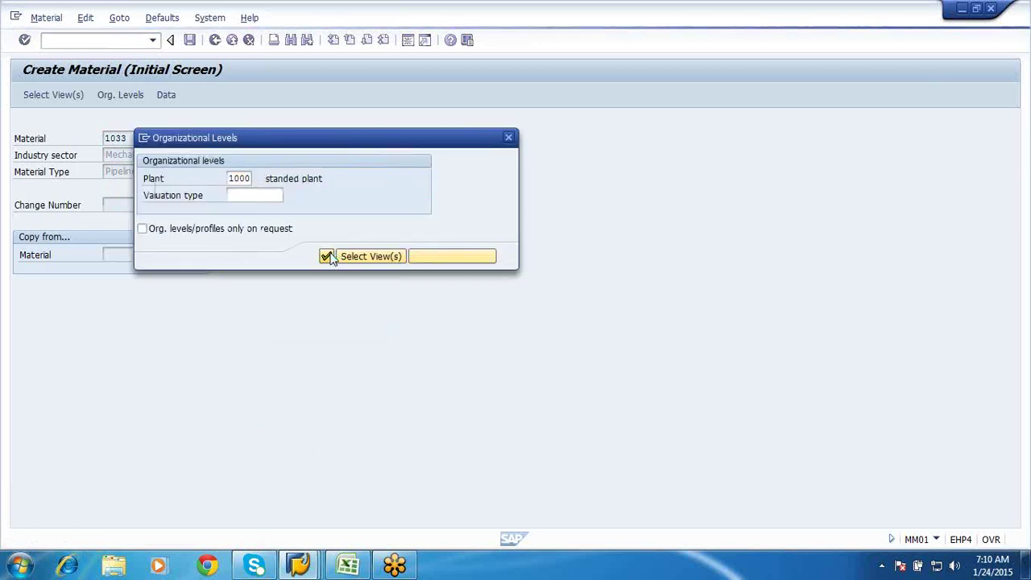
pyautogui.click(370, 255)
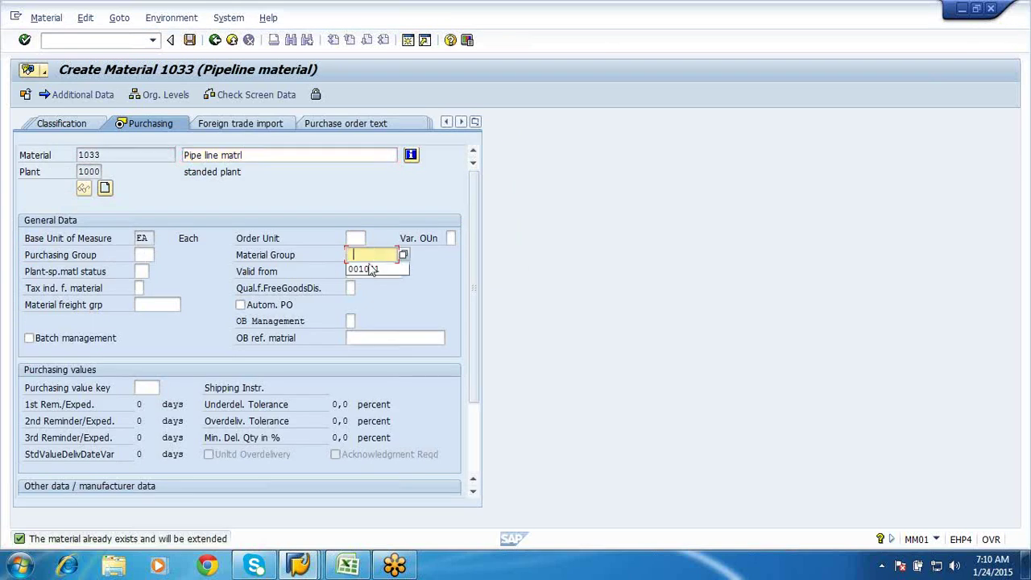
pyautogui.click(370, 272)
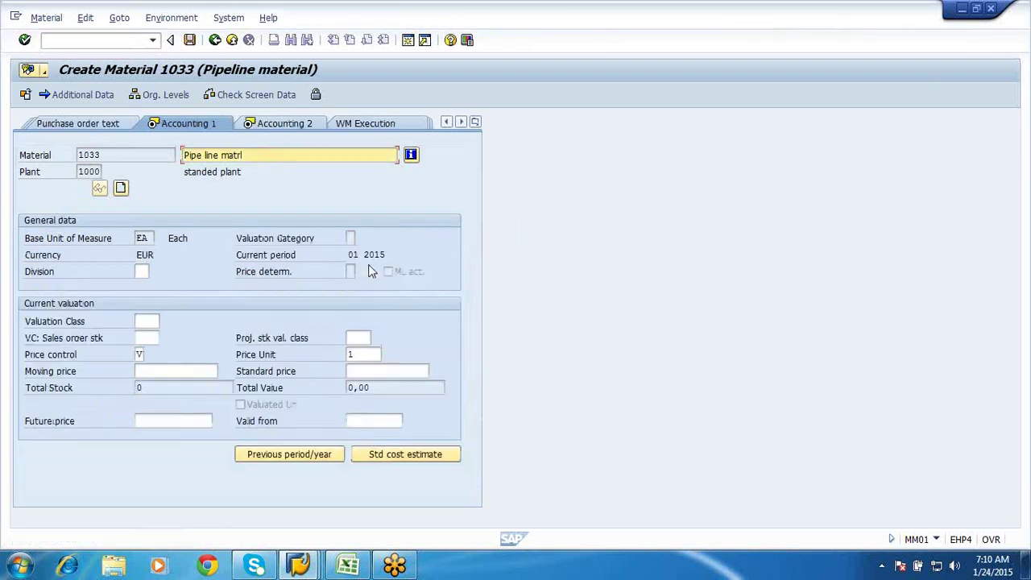
# Enter a moving price of 10 and valuation class 3000 for material 1033 at plant 1000, save it and leave MM01.
pyautogui.click(174, 371)
pyautogui.write('10')
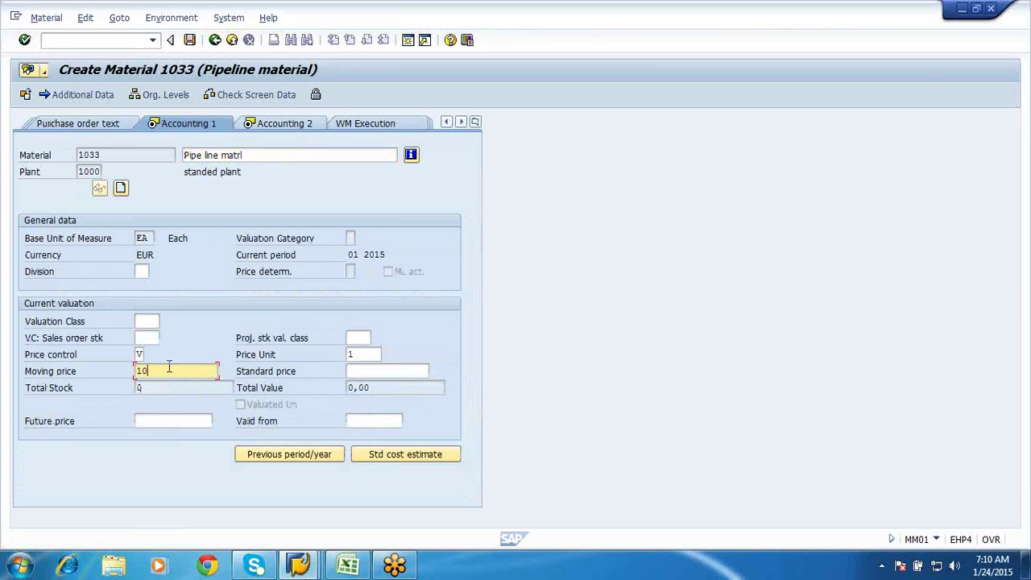
pyautogui.click(146, 319)
pyautogui.write('3000')
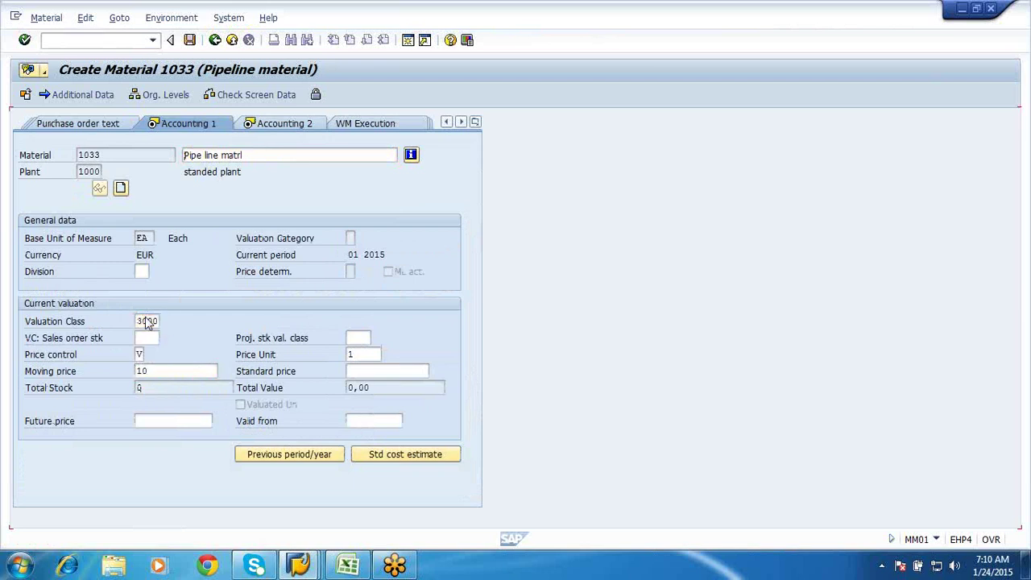
pyautogui.press('Return')
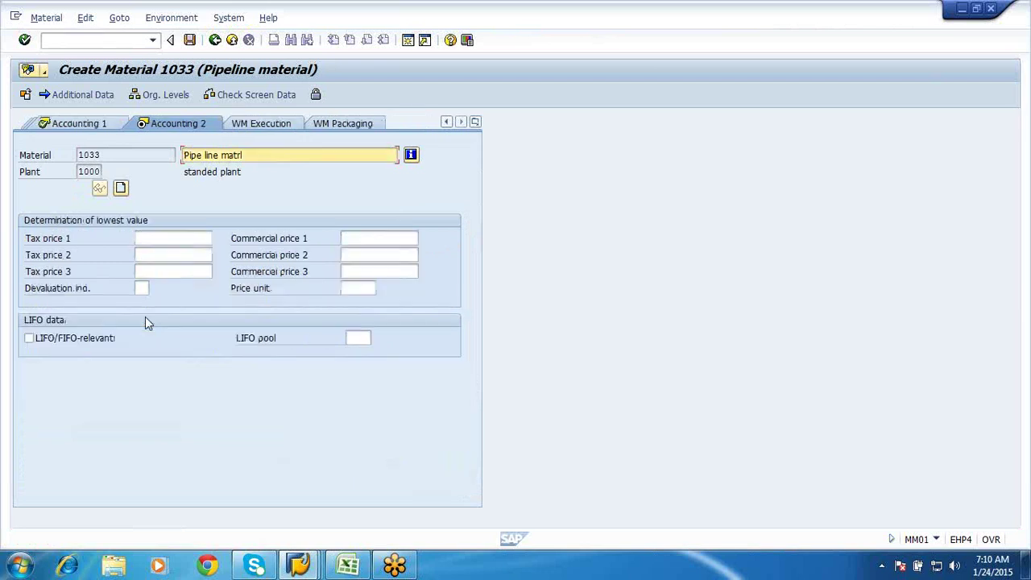
pyautogui.click(191, 42)
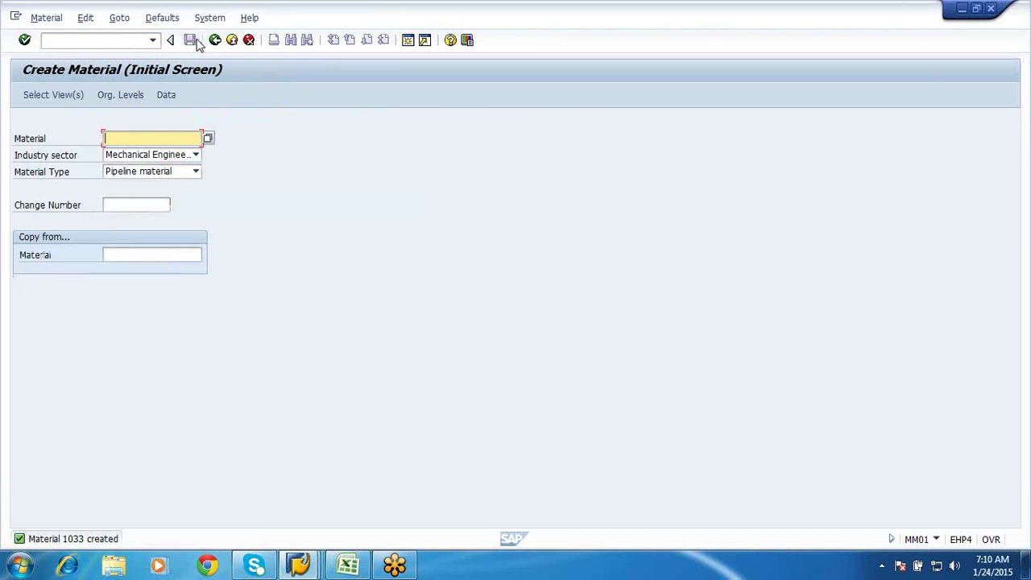
pyautogui.click(215, 42)
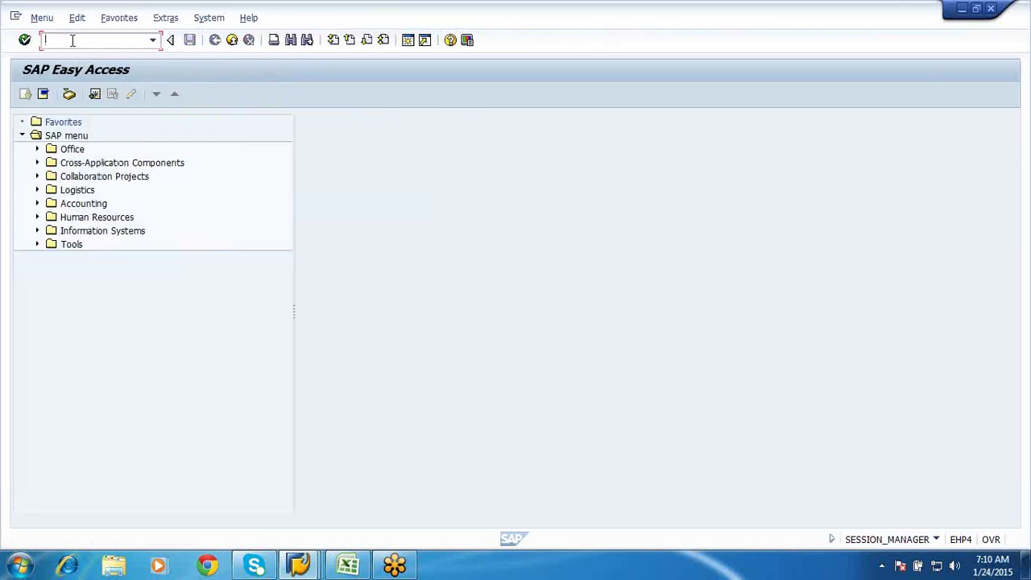
# Try to create an info record of category Pipeline in ME11 for material 1033 at plant SFP1.
pyautogui.click(71, 41)
pyautogui.write('me1`11')
pyautogui.press('Return')
pyautogui.press('Return')
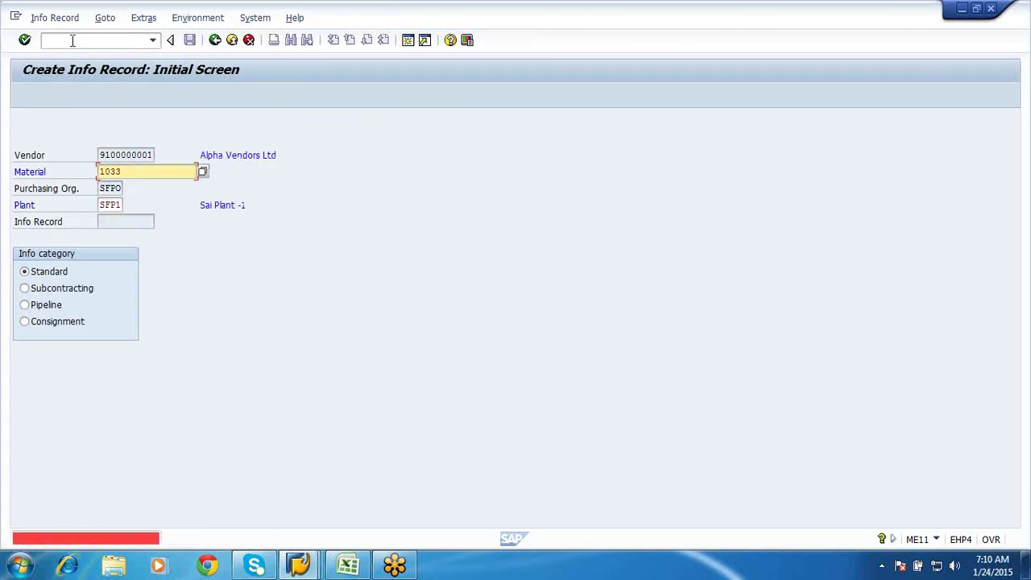
pyautogui.click(25, 305)
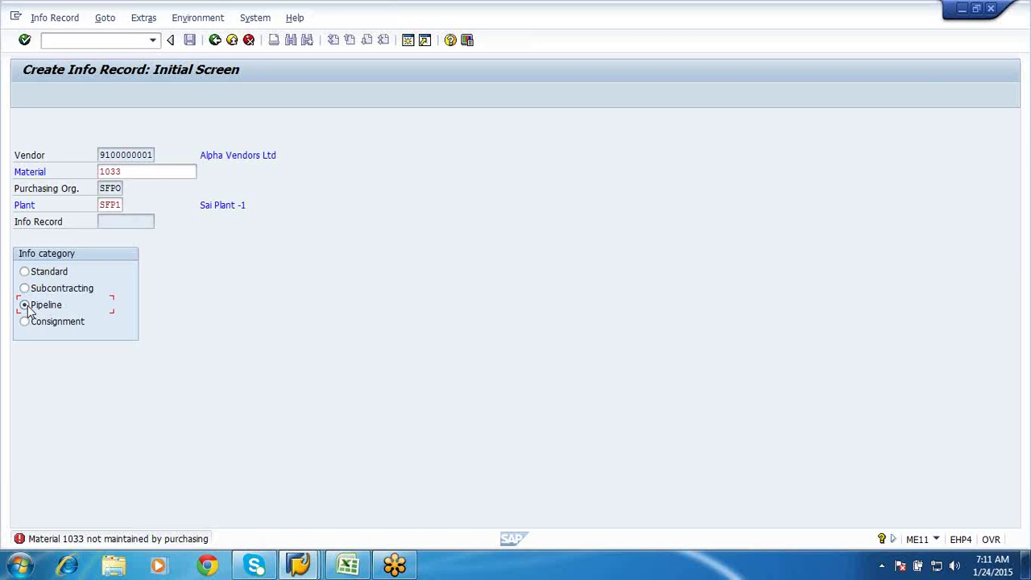
pyautogui.press('Return')
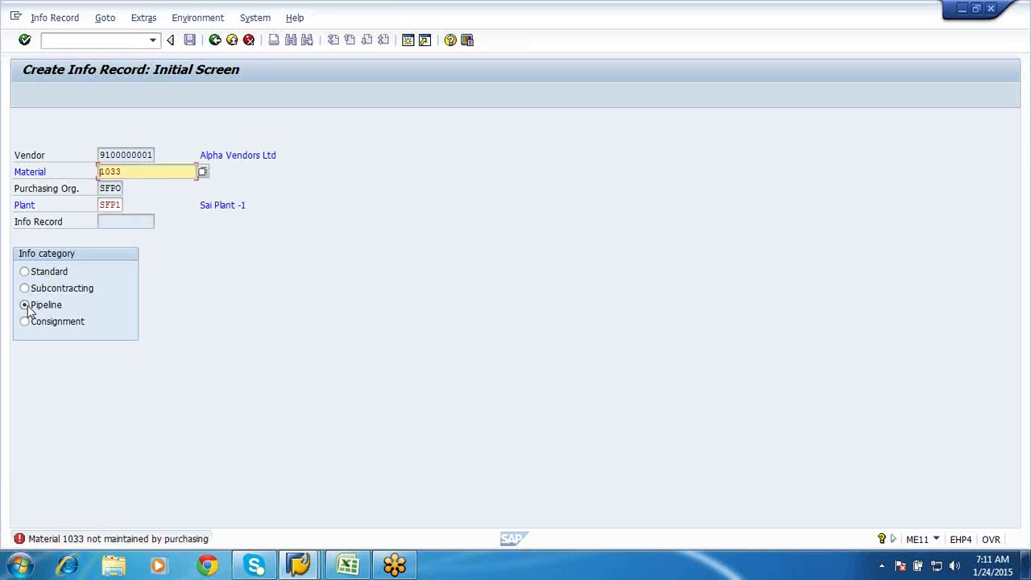
pyautogui.press('Return')
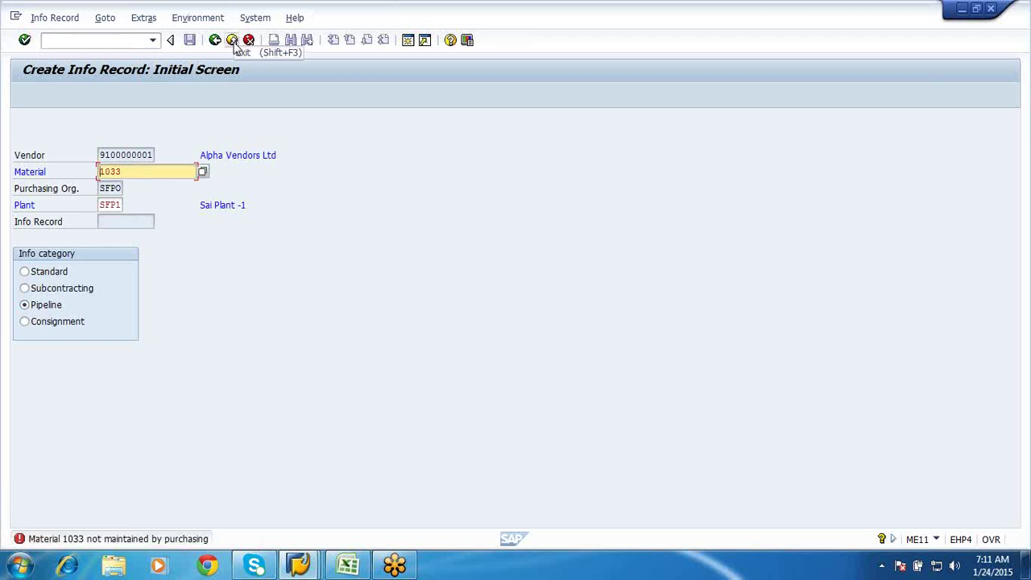
pyautogui.click(235, 45)
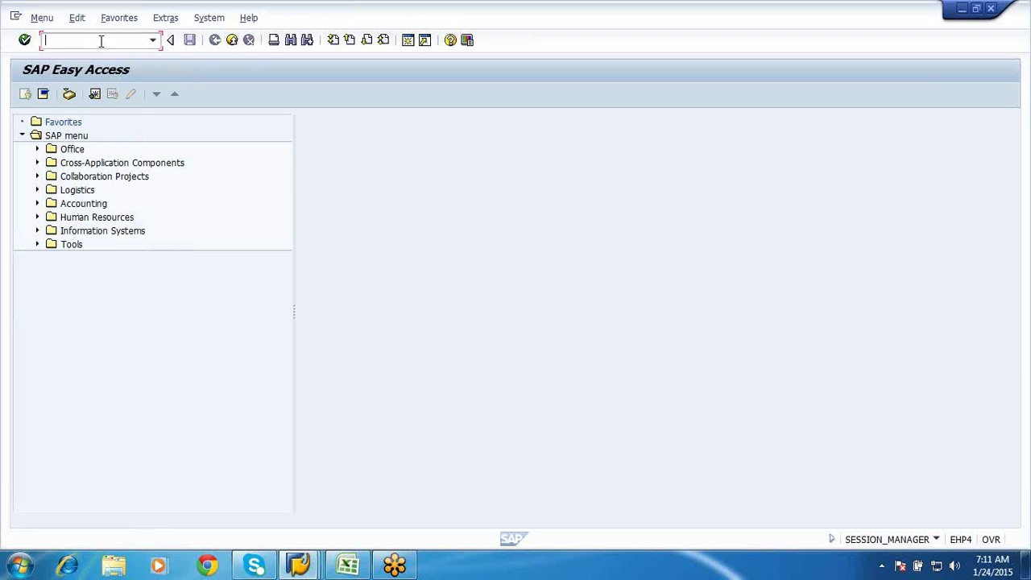
# Start a new pipeline material in MM01 and add the Purchasing view to the preselected basic and accounting views.
pyautogui.write('mm-1')
pyautogui.press('Return')
pyautogui.write('mm01')
pyautogui.press('Return')
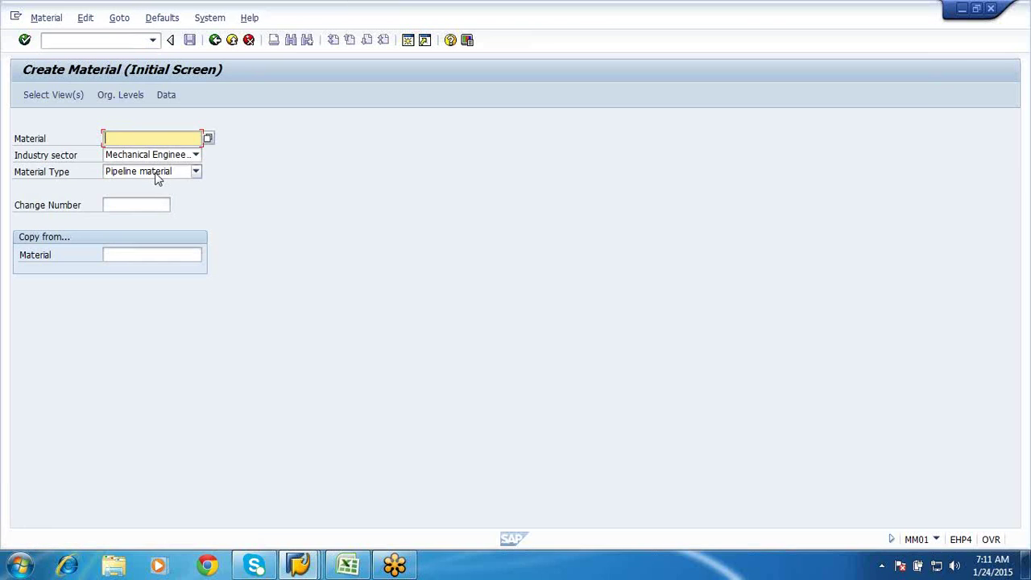
pyautogui.click(36, 96)
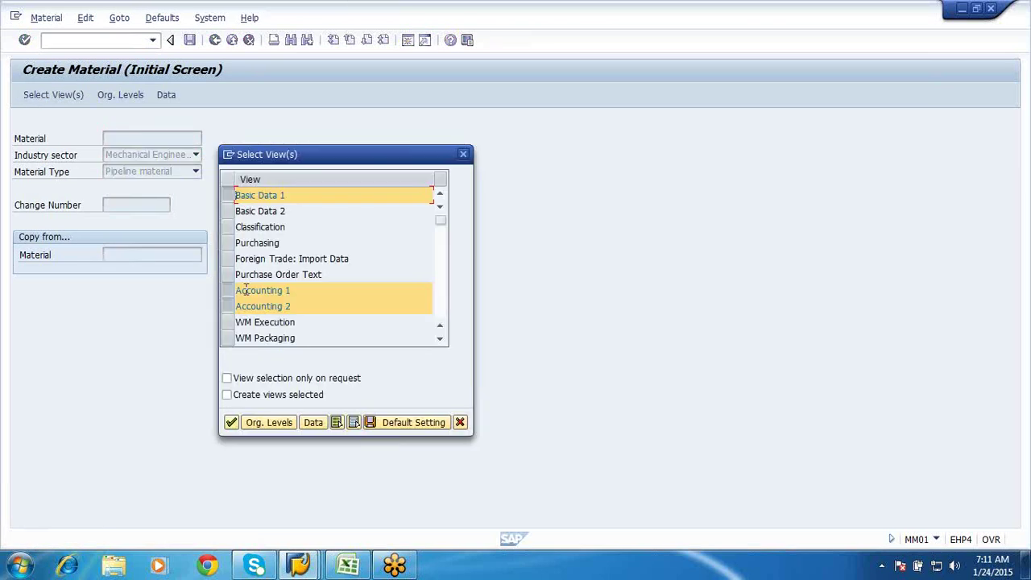
pyautogui.click(228, 243)
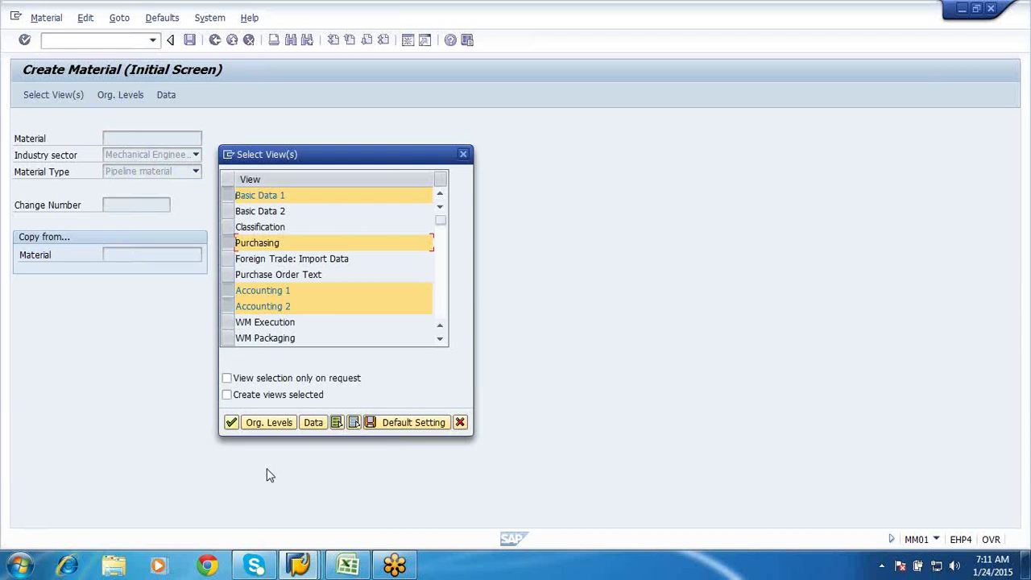
# Set the new material's organizational level to plant SFP1 and continue to its basic data.
pyautogui.click(263, 422)
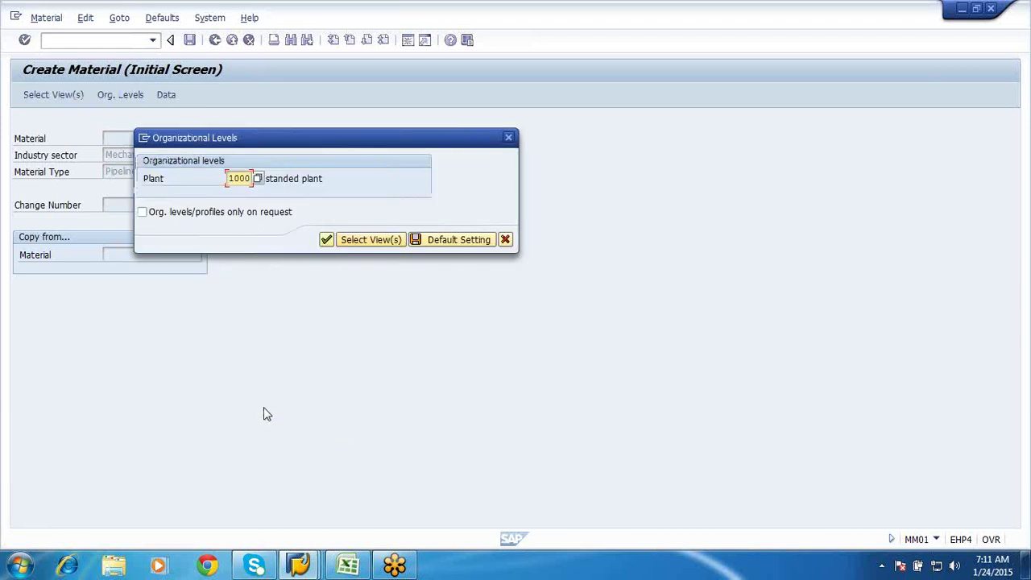
pyautogui.press('Delete')
pyautogui.press('Delete')
pyautogui.press('Delete')
pyautogui.press('Delete')
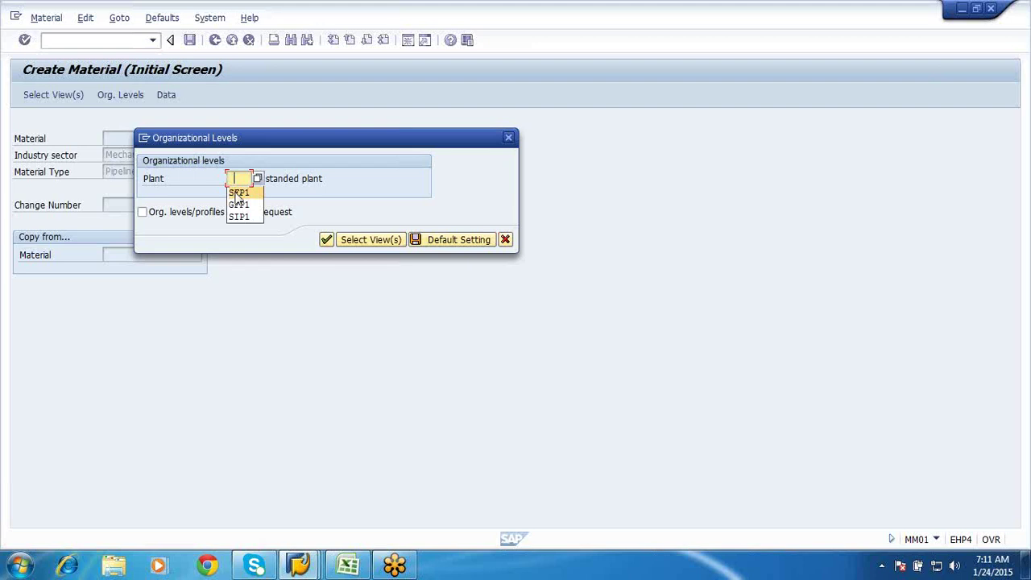
pyautogui.click(239, 193)
pyautogui.press('Return')
# Enter the description "Pipe line matrl-1", base unit EA and material group 001041, and continue to the purchasing data.
pyautogui.press('Delete')
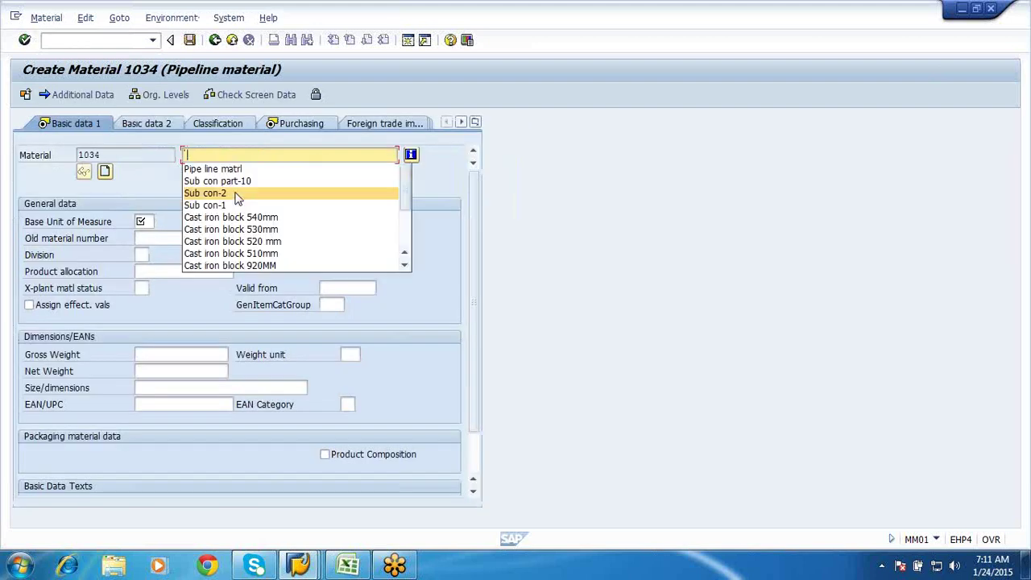
pyautogui.click(230, 168)
pyautogui.write('-1')
pyautogui.click(143, 222)
pyautogui.press('Delete')
pyautogui.click(149, 237)
pyautogui.click(333, 222)
pyautogui.press('Delete')
pyautogui.click(336, 235)
pyautogui.press('Return')
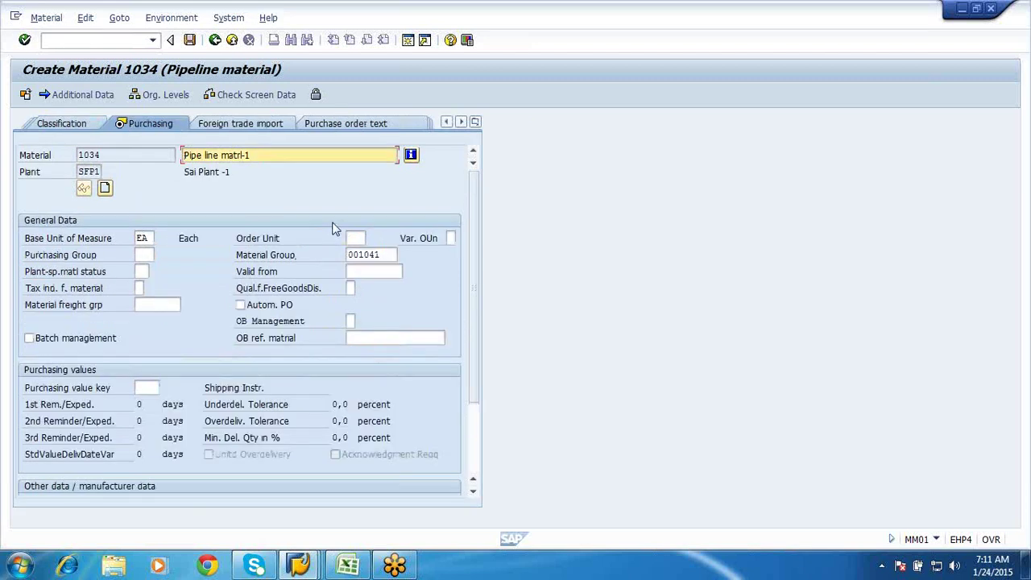
# Enter valuation class 3000 and moving price 100 in the pipeline material's accounting data, save the material and leave material creation.
pyautogui.press('Return')
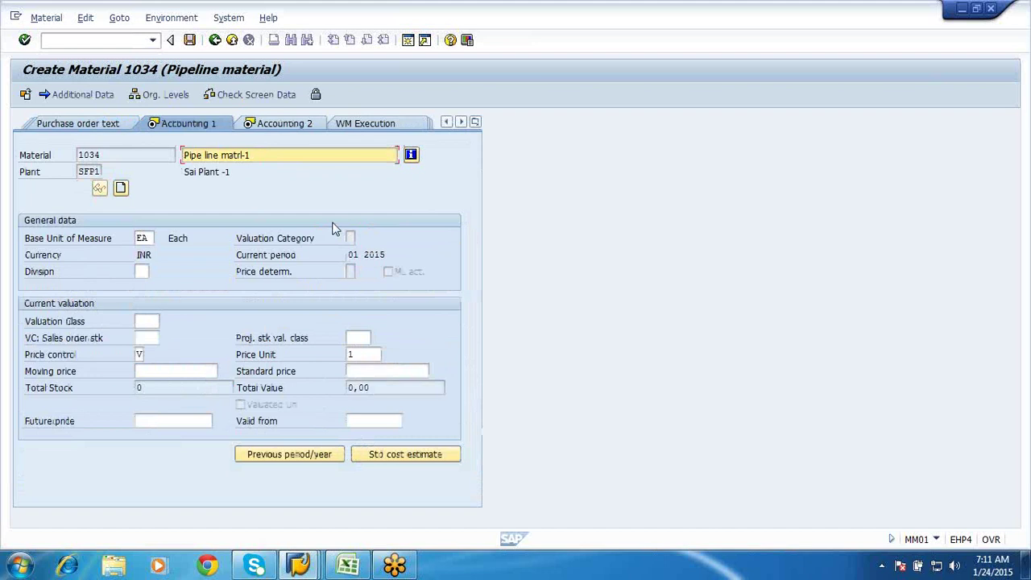
pyautogui.click(146, 321)
pyautogui.click(145, 335)
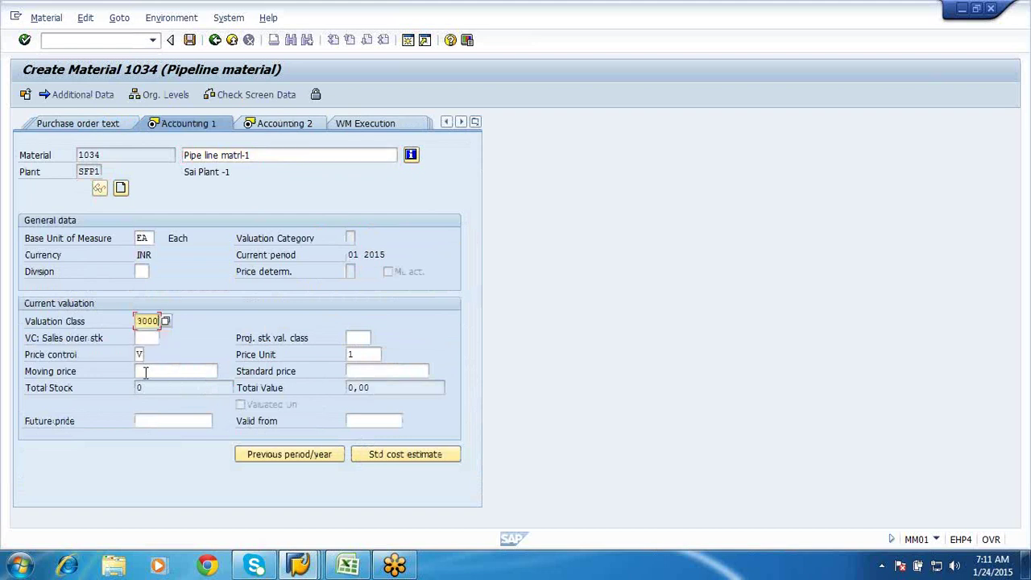
pyautogui.click(146, 371)
pyautogui.write('100')
pyautogui.press('Return')
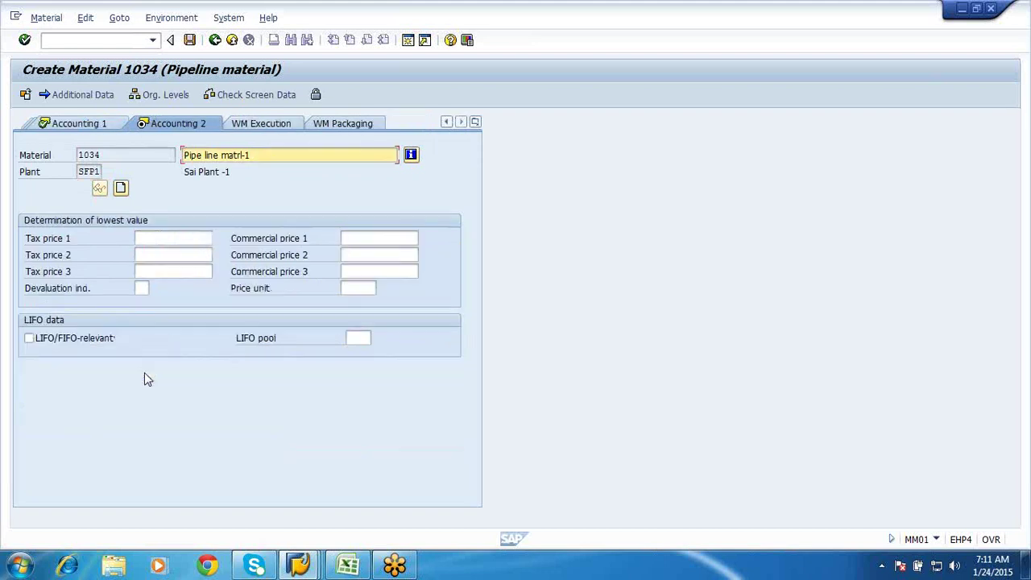
pyautogui.press('Return')
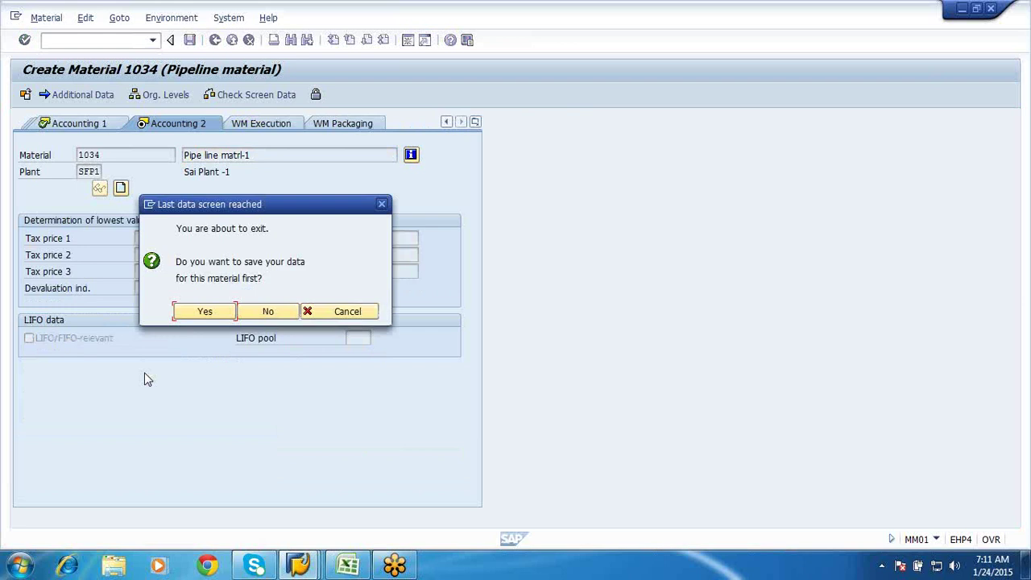
pyautogui.click(204, 311)
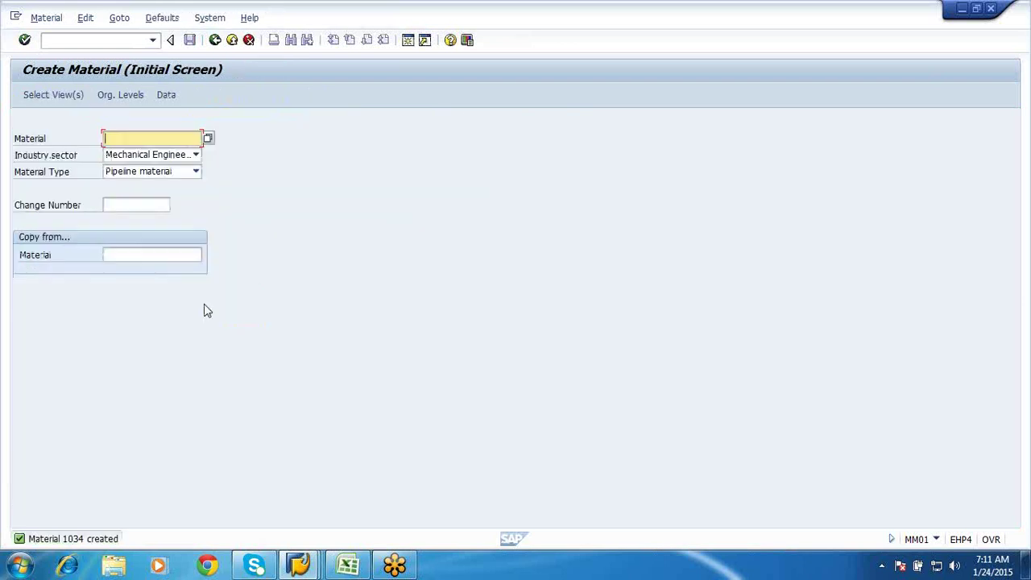
pyautogui.click(231, 42)
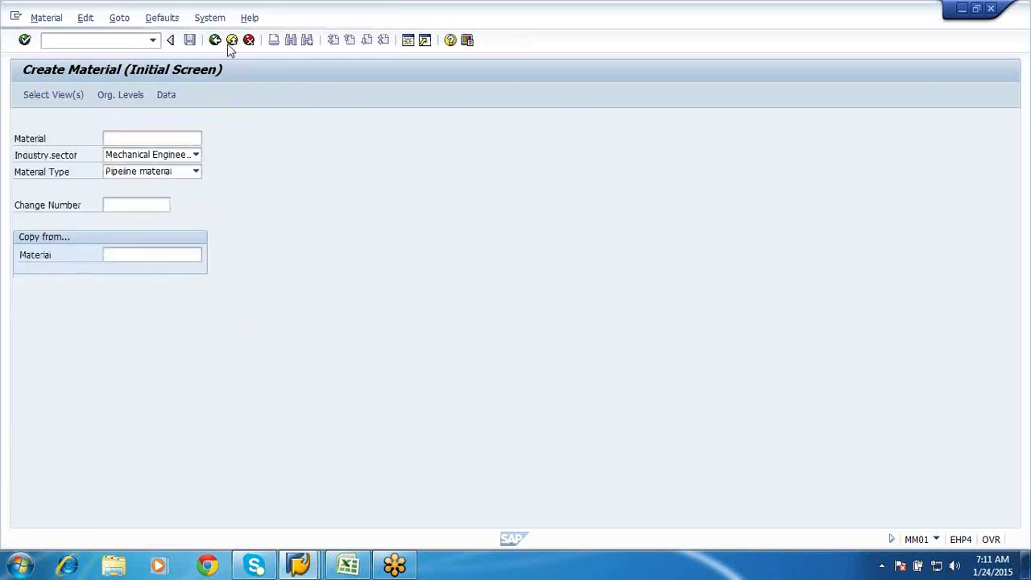
# Start a Pipeline info record in ME11 for material 1034 at plant SFP1 and continue to the purchasing organization data.
pyautogui.write('me11')
pyautogui.press('Return')
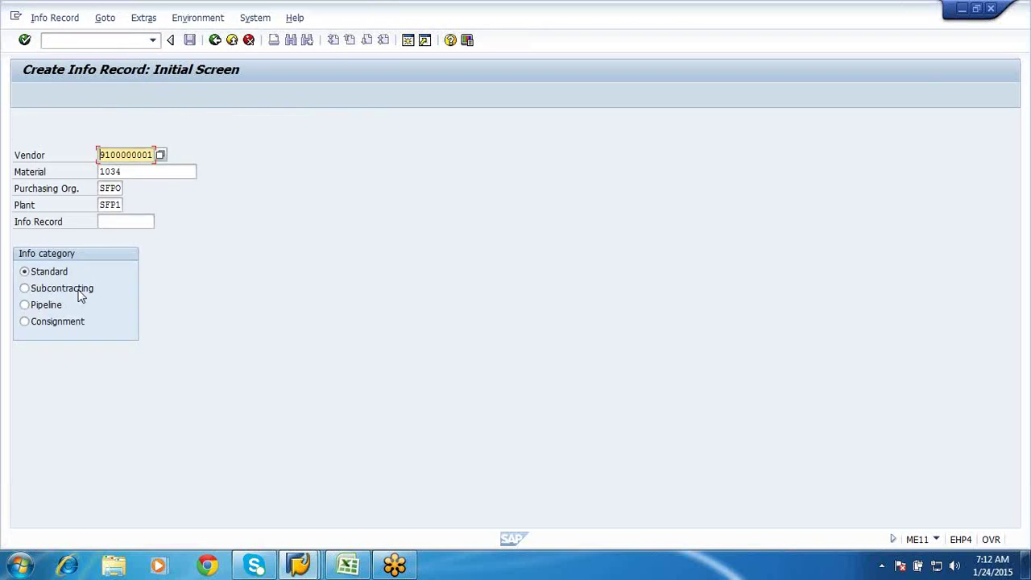
pyautogui.click(51, 313)
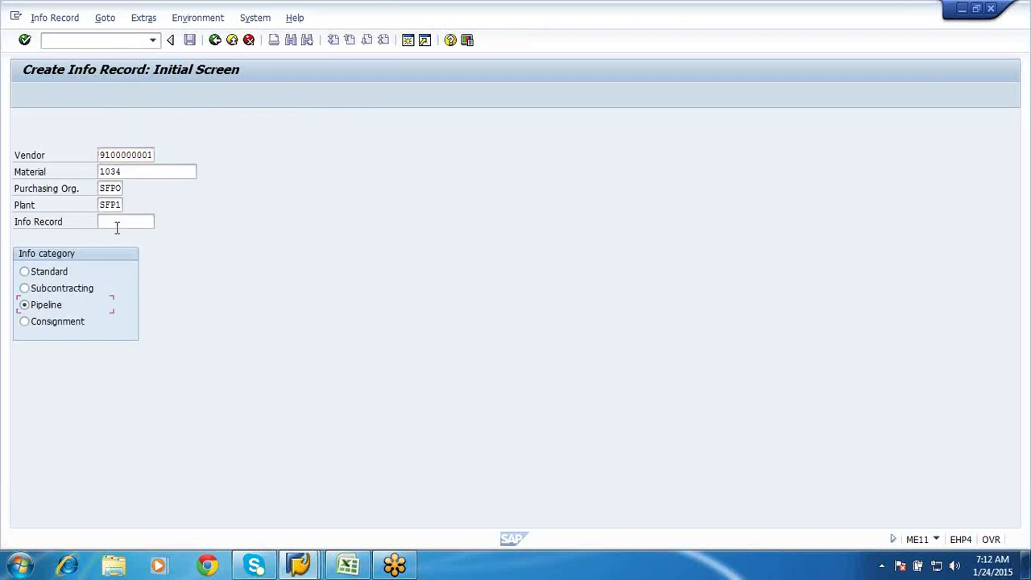
pyautogui.press('Return')
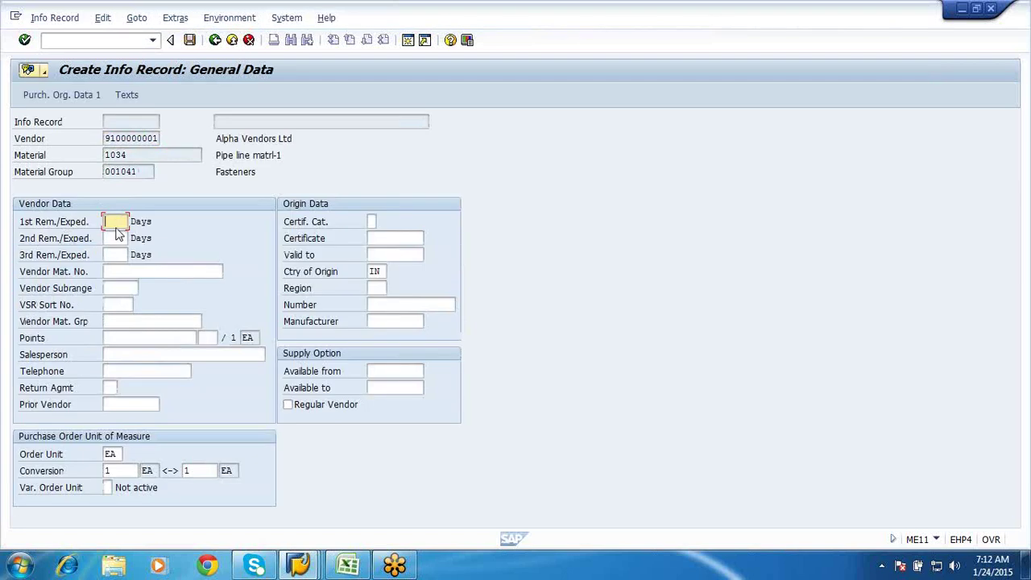
pyautogui.press('Return')
# Enter a planned delivery time of 2 days, purchasing group 000, standard quantity 10 and net price 10 INR in the info record.
pyautogui.click(116, 235)
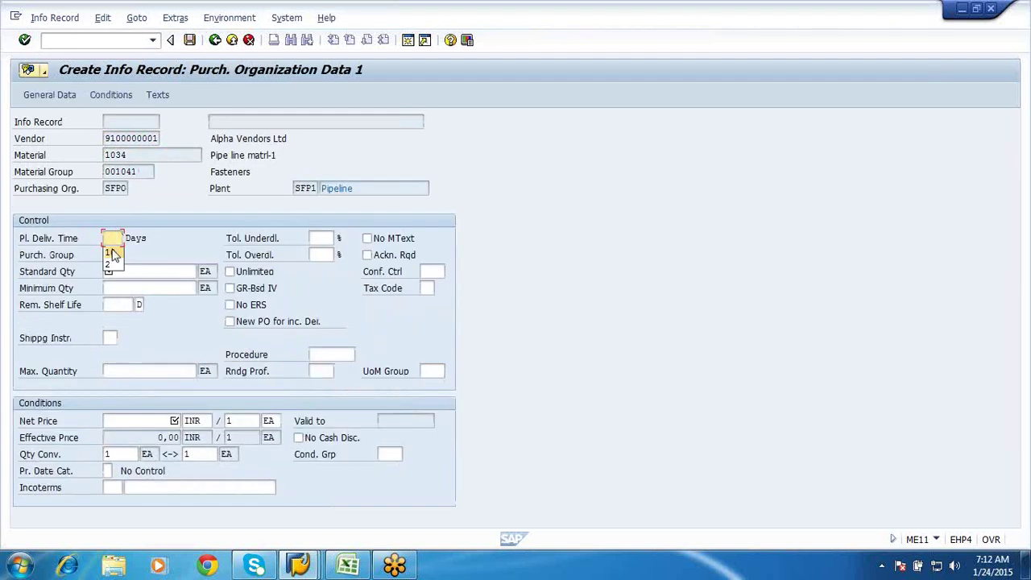
pyautogui.click(110, 264)
pyautogui.click(111, 254)
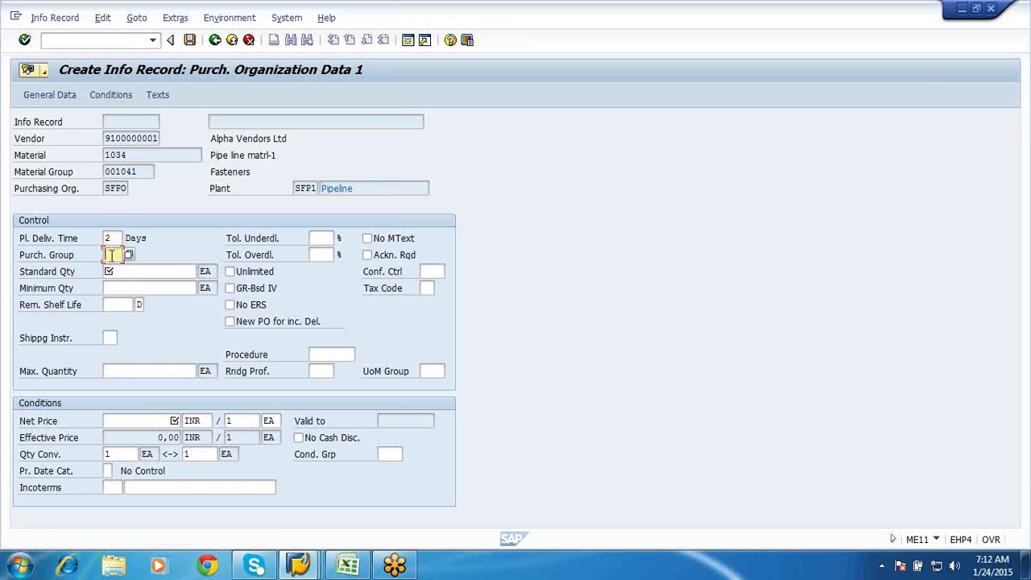
pyautogui.write('000')
pyautogui.click(111, 270)
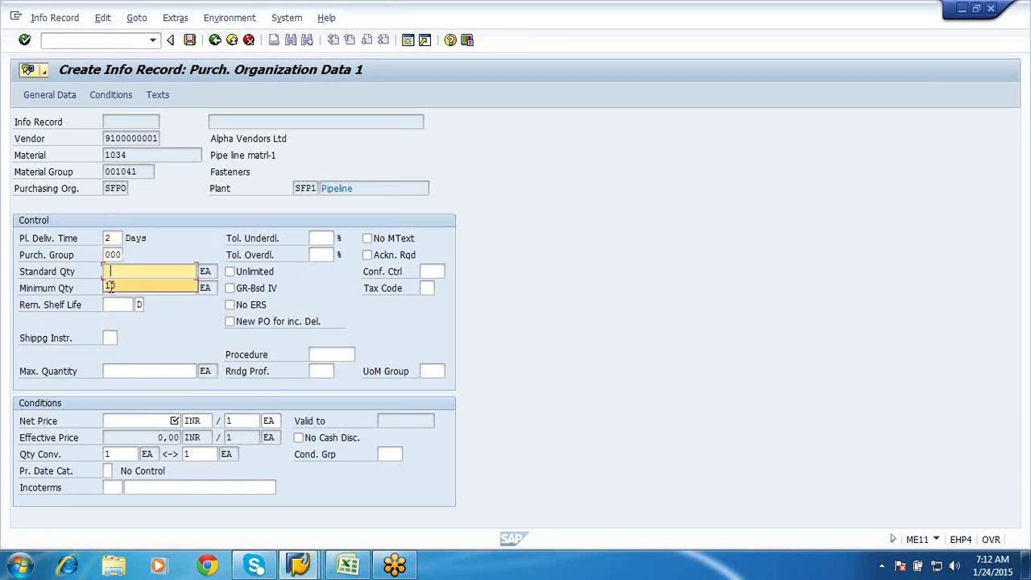
pyautogui.click(109, 286)
pyautogui.click(166, 416)
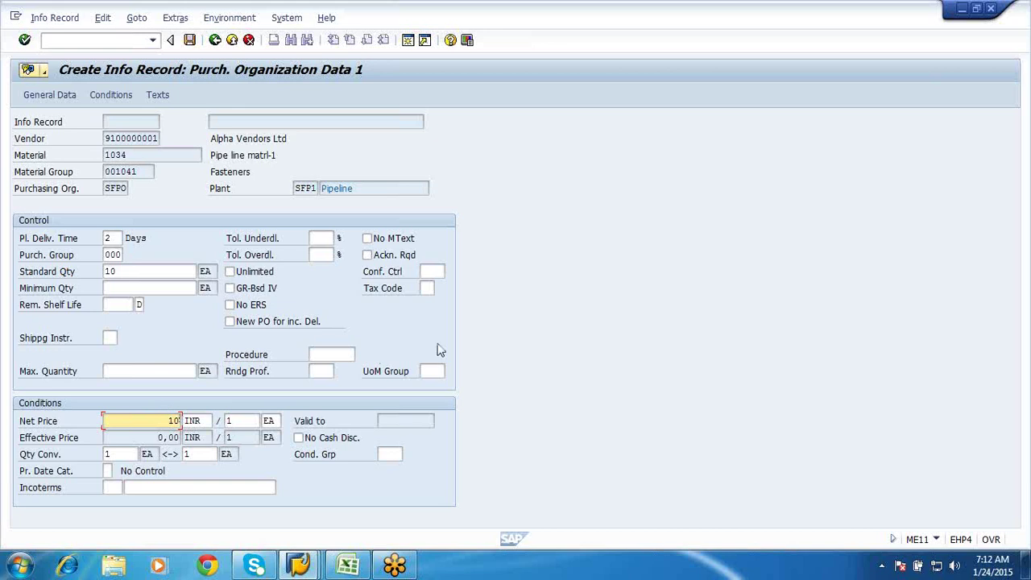
# Try to set the info record's tax code to V0.
pyautogui.click(428, 287)
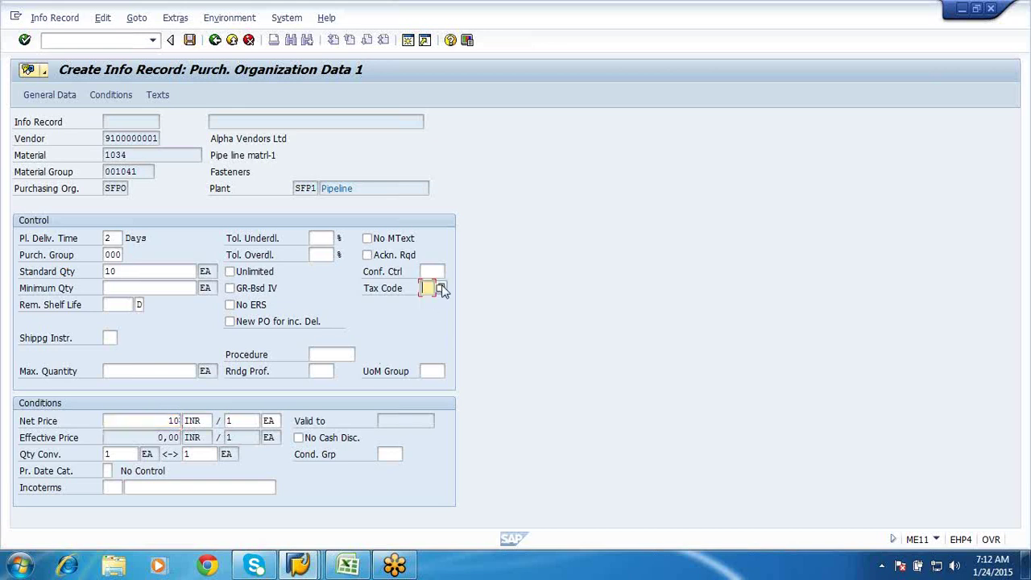
pyautogui.click(442, 288)
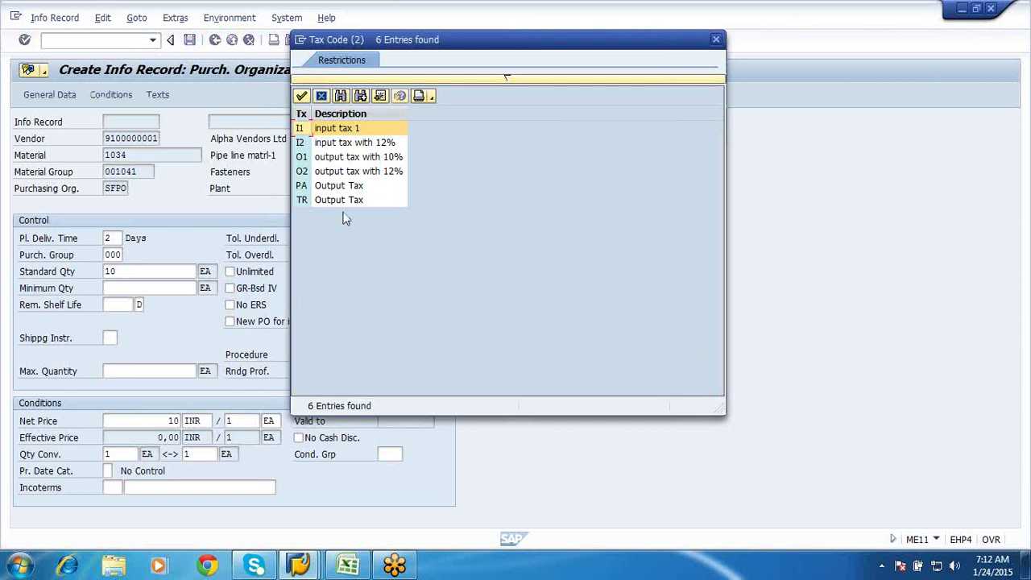
pyautogui.doubleClick(337, 128)
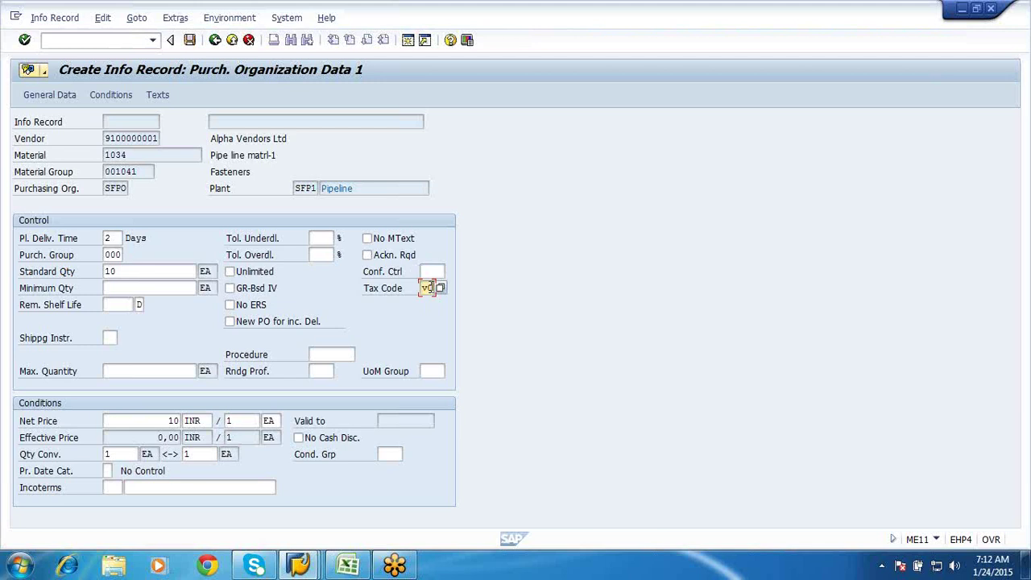
pyautogui.press('Return')
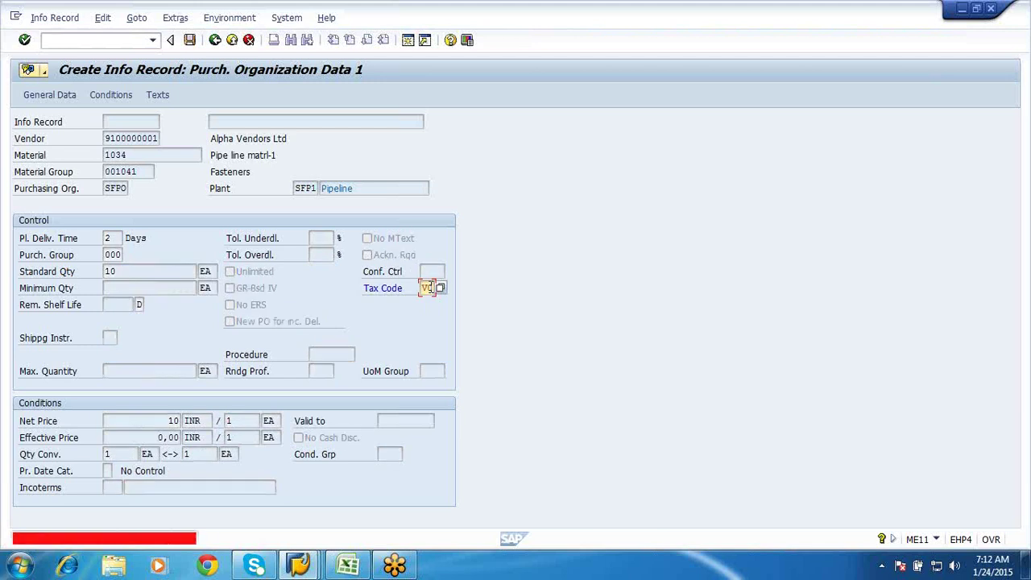
# Set the tax code to I1 (input tax 1), then save the pipeline info record and leave ME11.
pyautogui.click(440, 287)
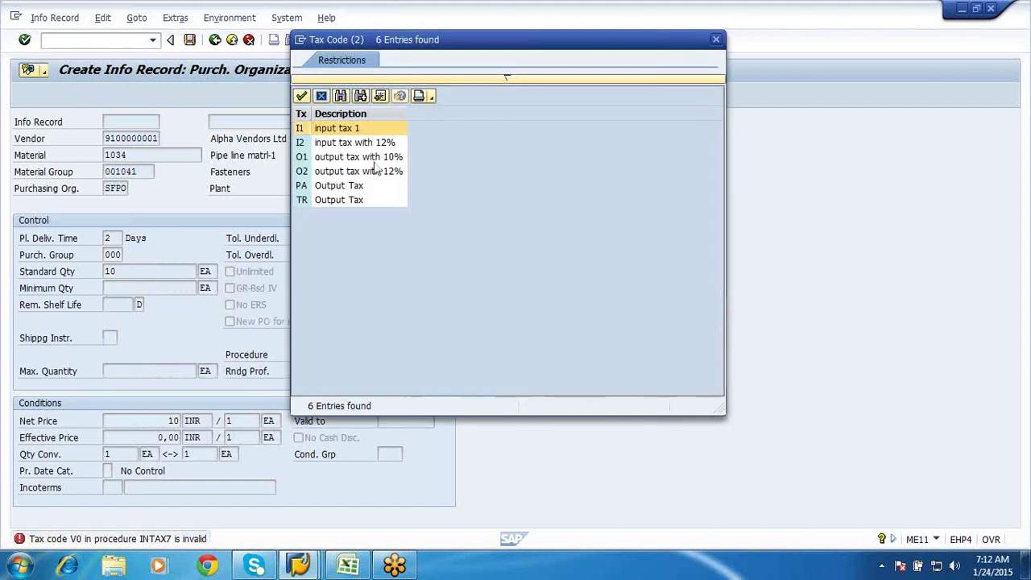
pyautogui.doubleClick(351, 131)
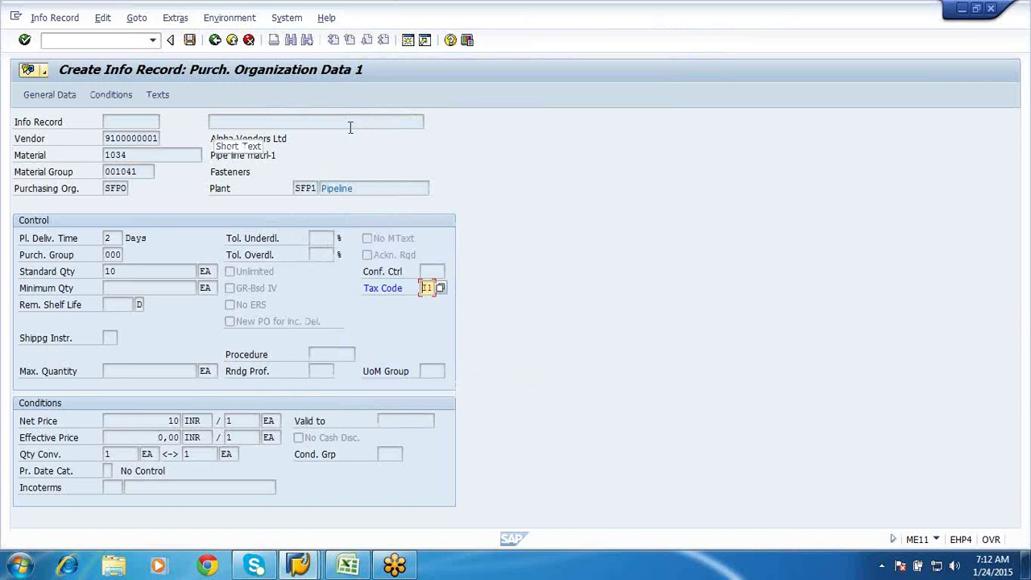
pyautogui.press('Return')
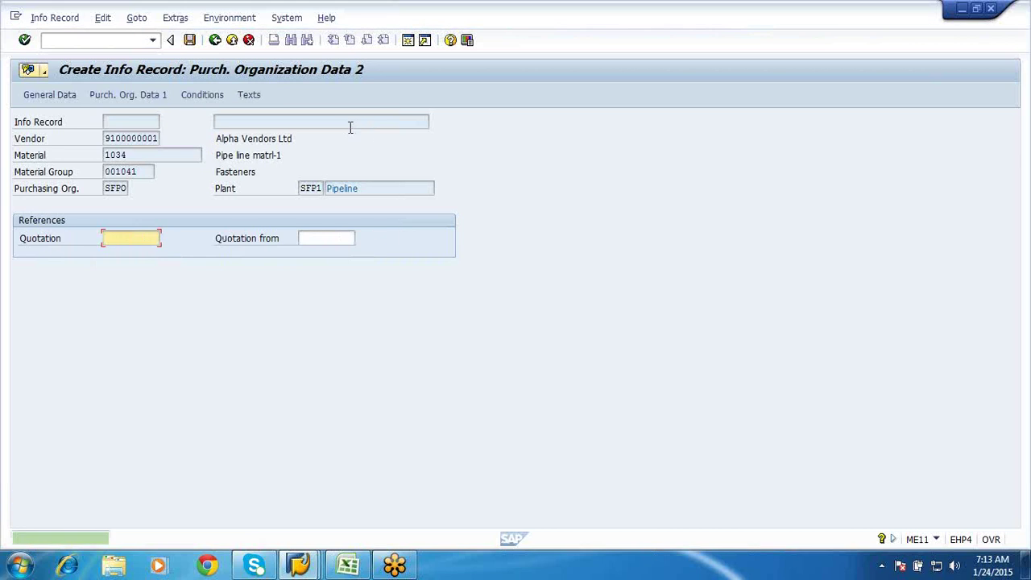
pyautogui.press('Return')
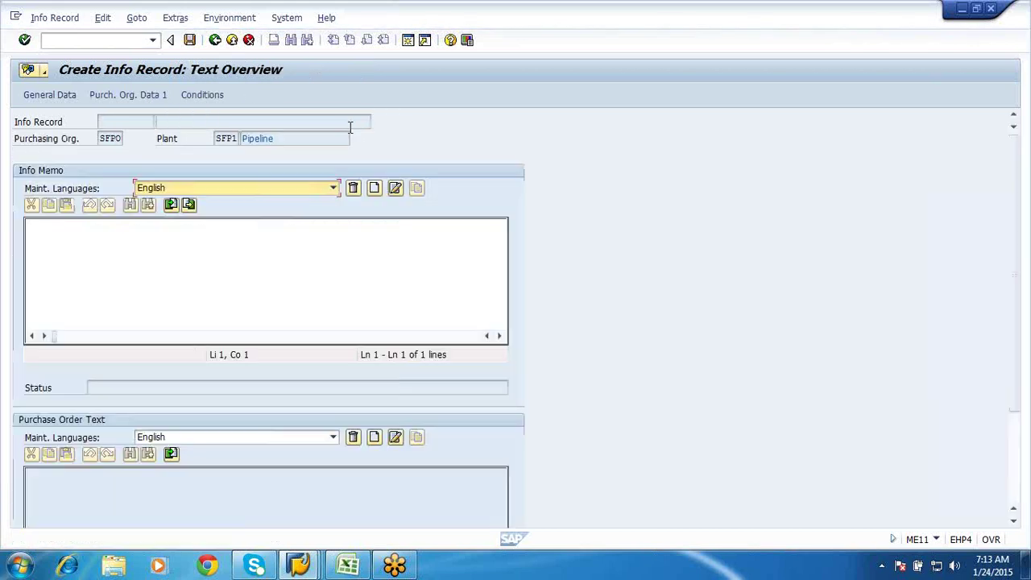
pyautogui.click(188, 40)
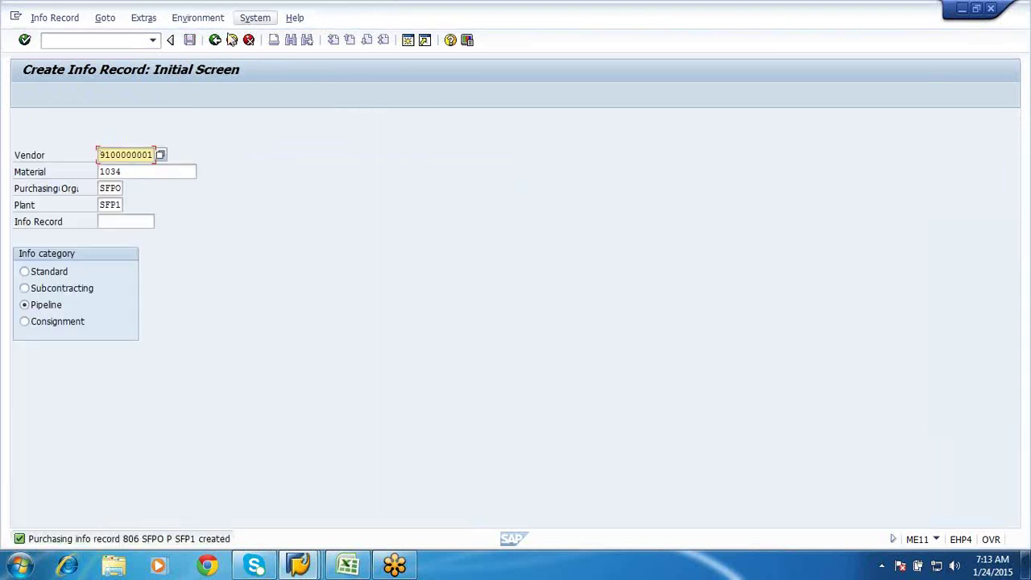
pyautogui.click(207, 44)
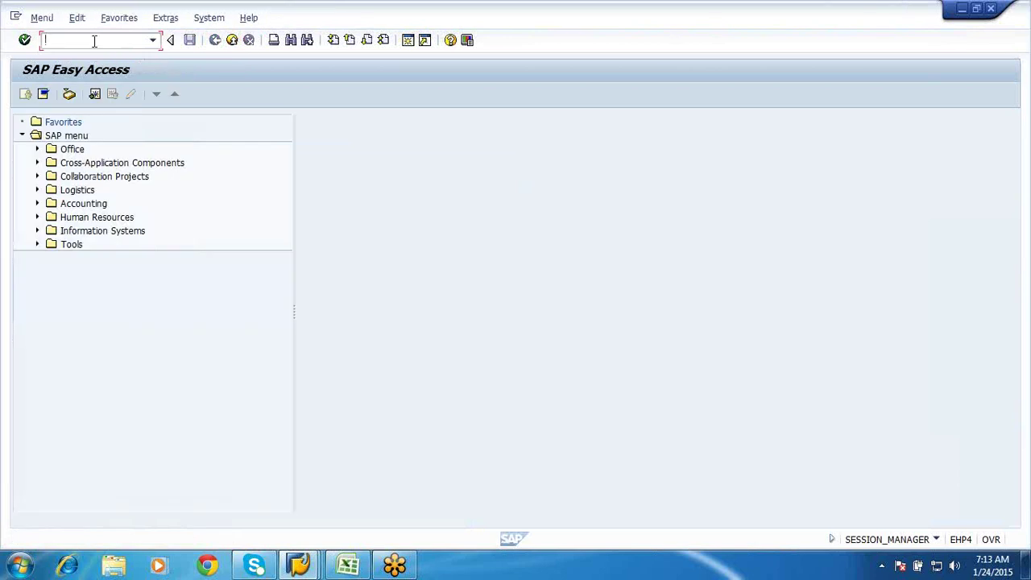
# Open the source list of material 1034 at plant SFP1 in ME01.
pyautogui.write('me01')
pyautogui.press('Return')
pyautogui.press('Return')
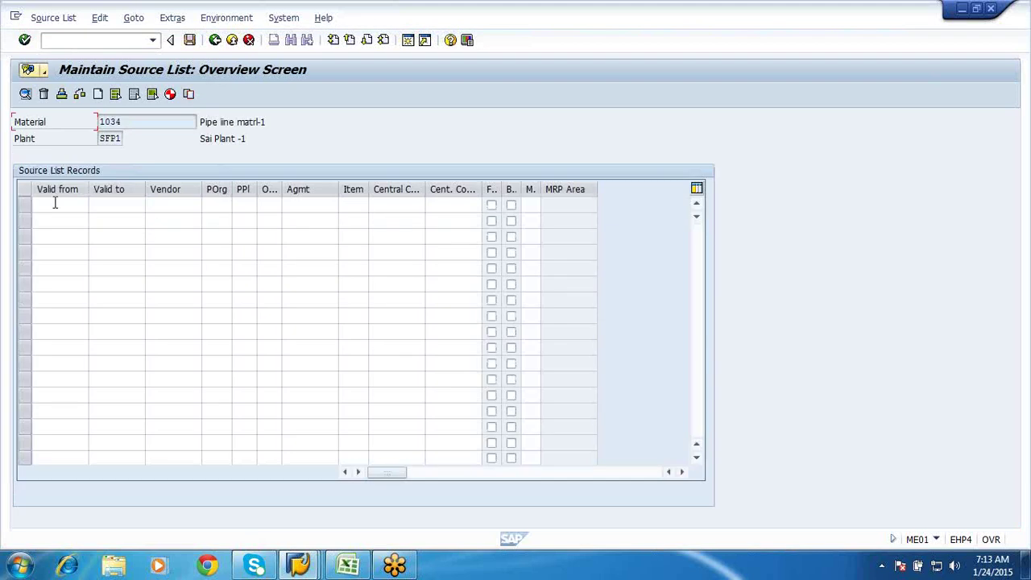
# Enter a source list record valid from and to 22.01.2015 for the info record's vendor with purchasing organization SFPO.
pyautogui.click(55, 203)
pyautogui.write('22.01.2015')
pyautogui.click(115, 207)
pyautogui.write('22.01.2015')
pyautogui.click(178, 203)
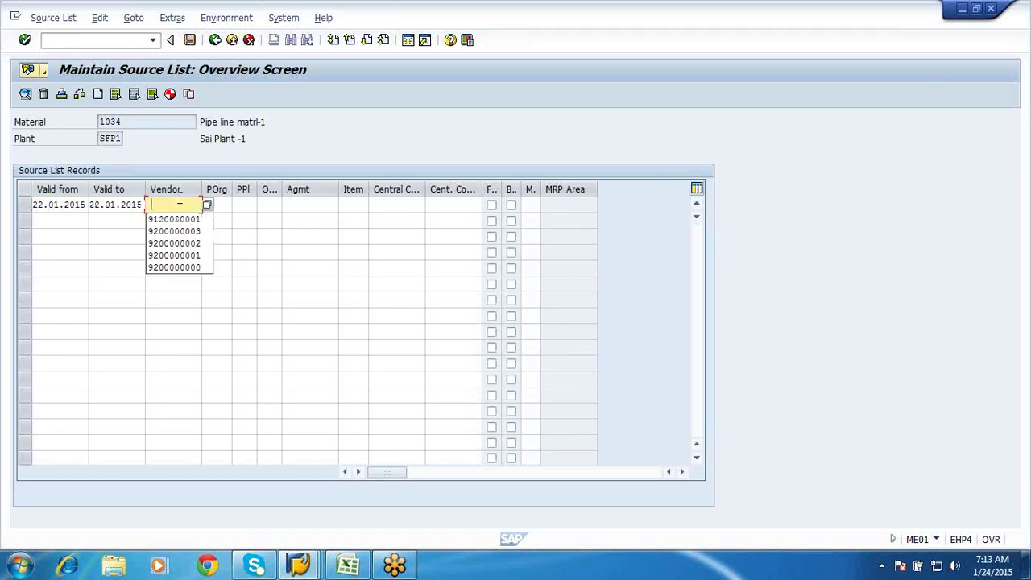
pyautogui.click(181, 219)
pyautogui.click(217, 206)
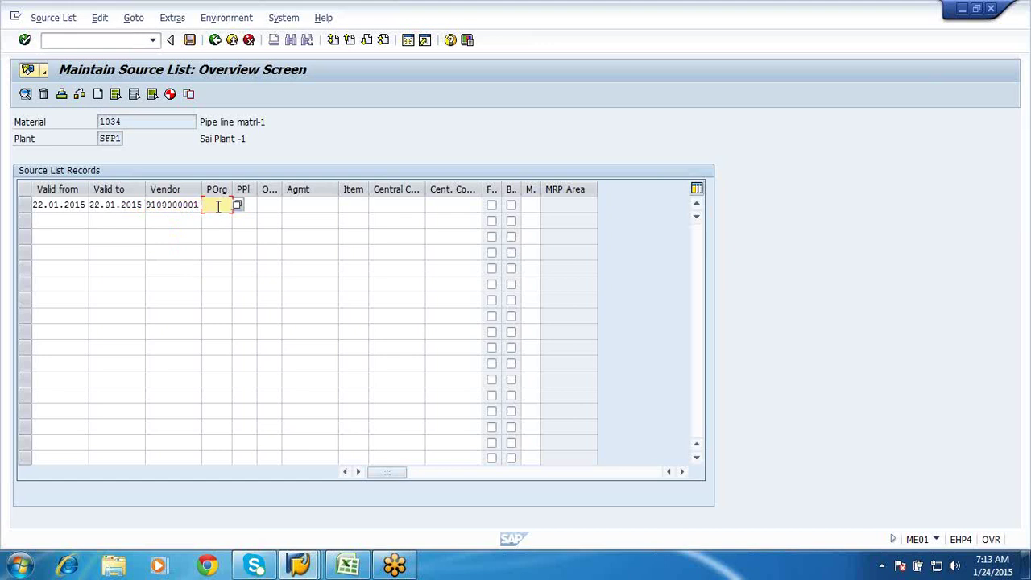
pyautogui.write('sfpo')
pyautogui.press('Down')
pyautogui.press('Return')
pyautogui.press('Return')
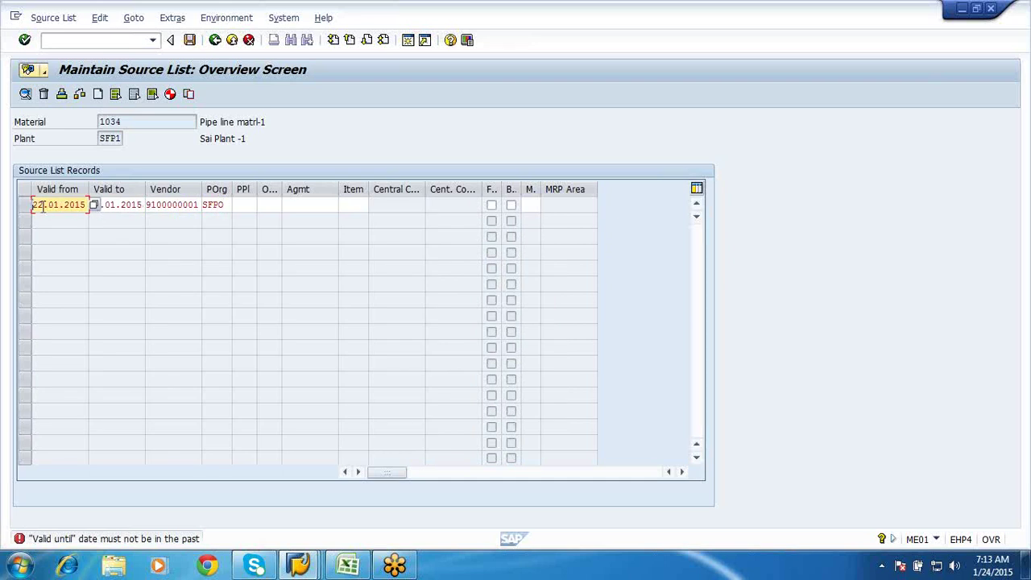
# Change the source list record's valid-to date to 28.01.2015, save the source list and leave ME01.
pyautogui.click(134, 207)
pyautogui.press('Delete')
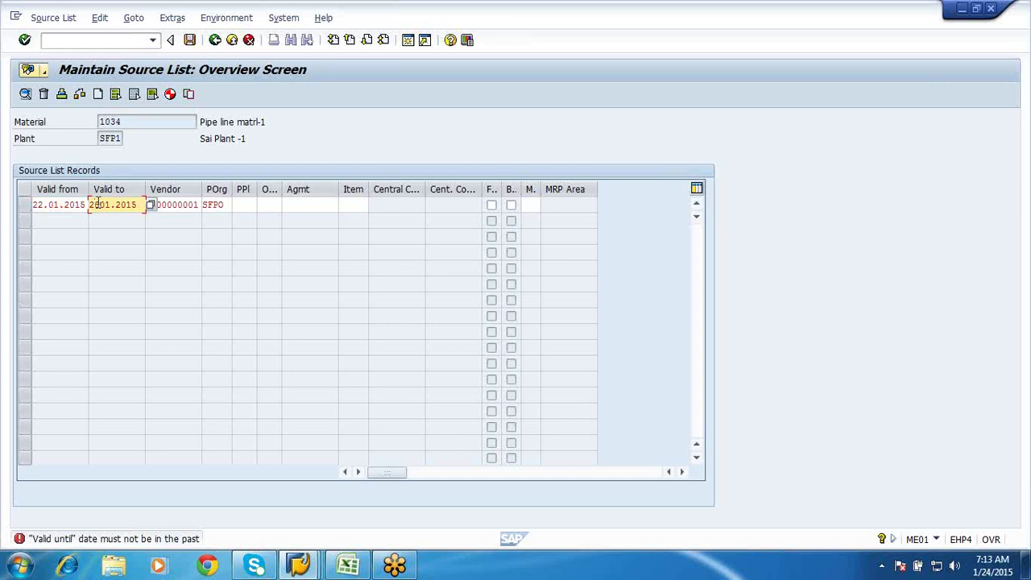
pyautogui.press('Right')
pyautogui.press('Right')
pyautogui.press('Right')
pyautogui.press('Right')
pyautogui.press('Right')
pyautogui.press('Return')
pyautogui.press('Return')
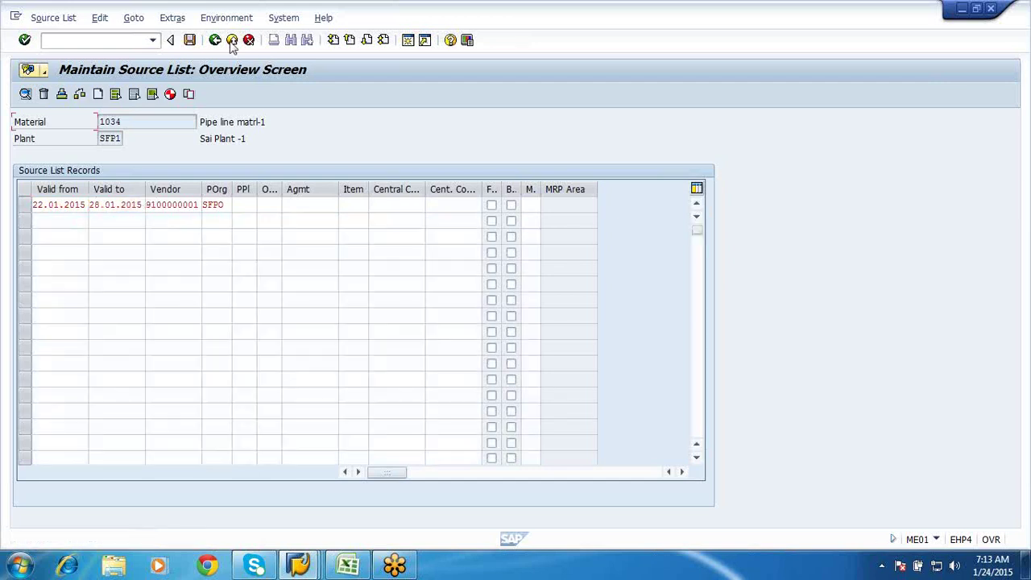
pyautogui.click(190, 41)
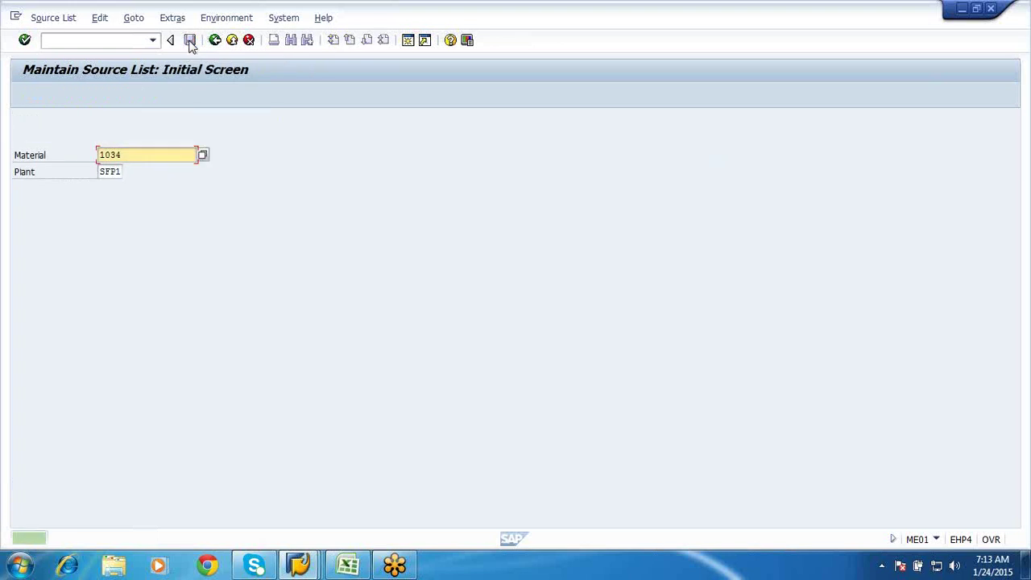
pyautogui.click(232, 40)
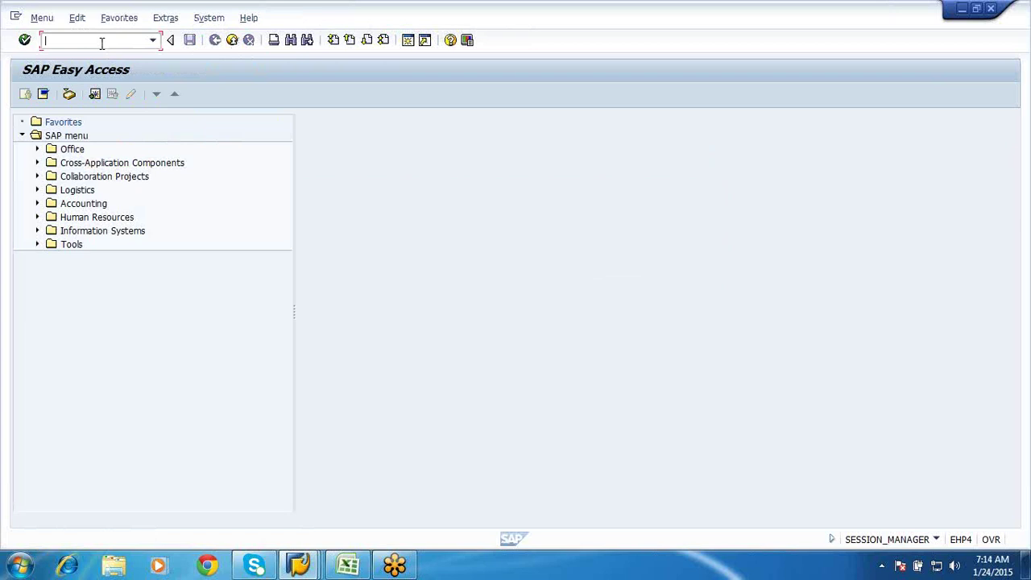
# Open transfer posting in MB1B, view the list of available movement types and leave without choosing one.
pyautogui.write('mb1b')
pyautogui.press('Return')
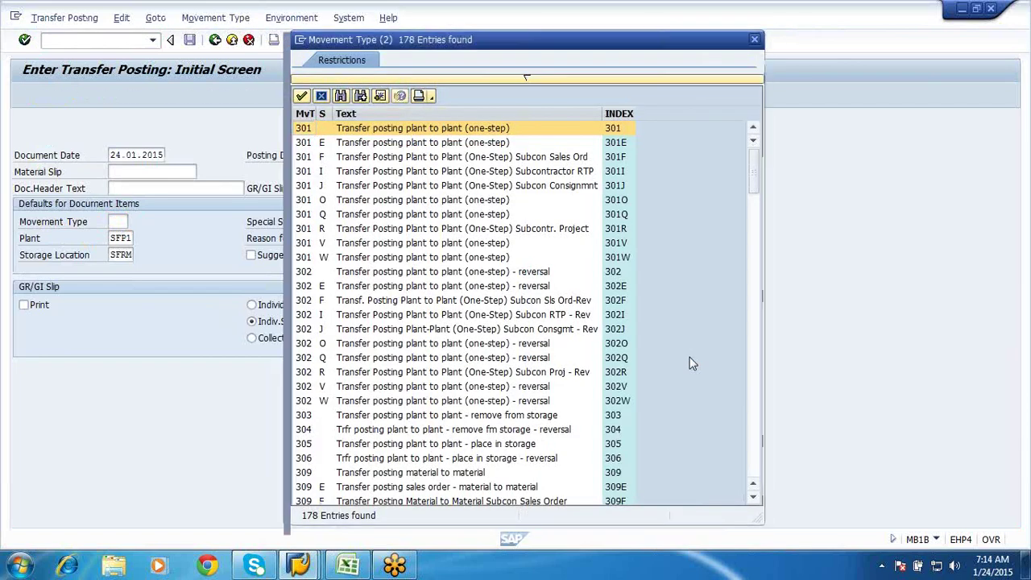
pyautogui.click(753, 39)
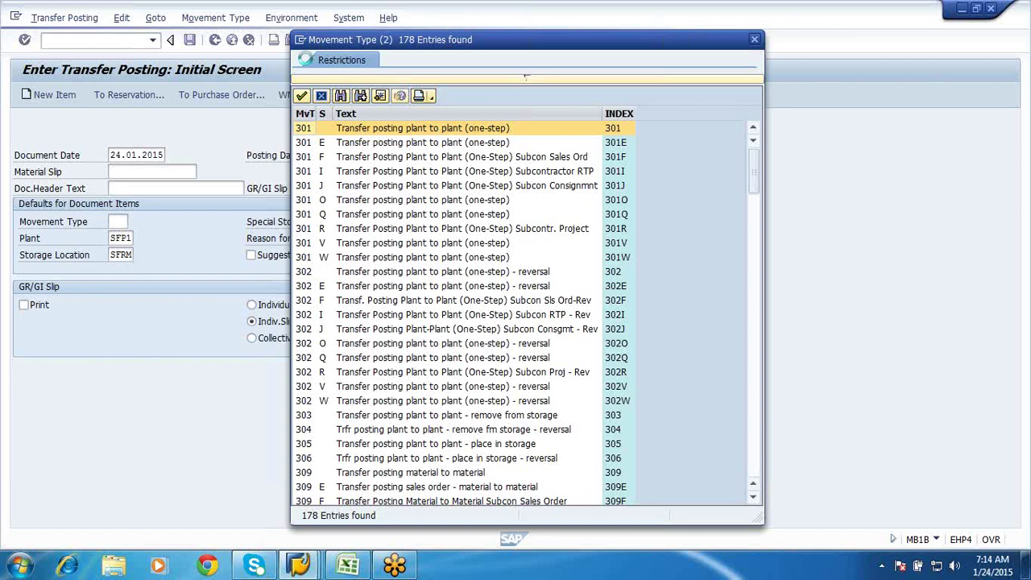
pyautogui.click(215, 42)
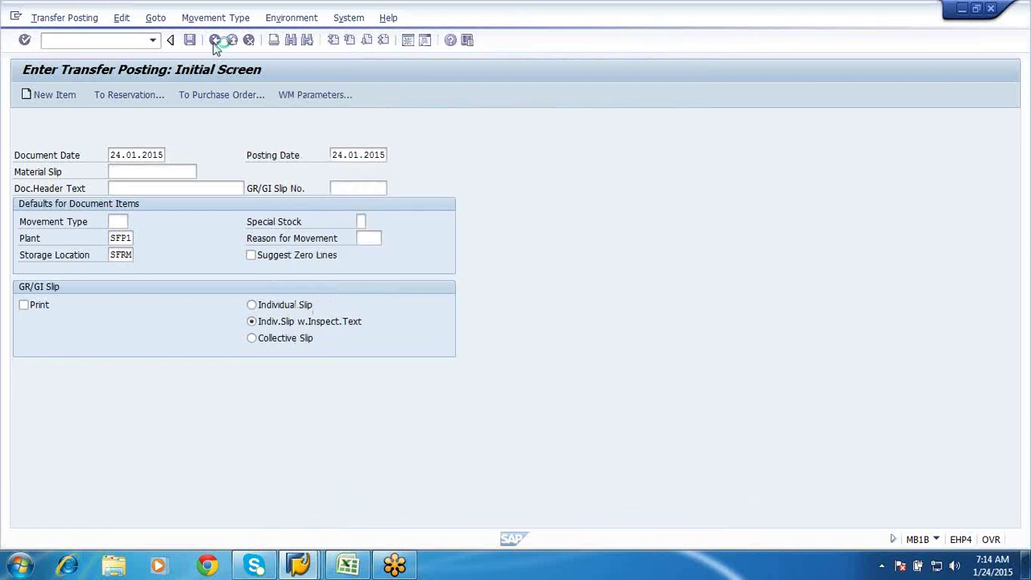
pyautogui.click(215, 41)
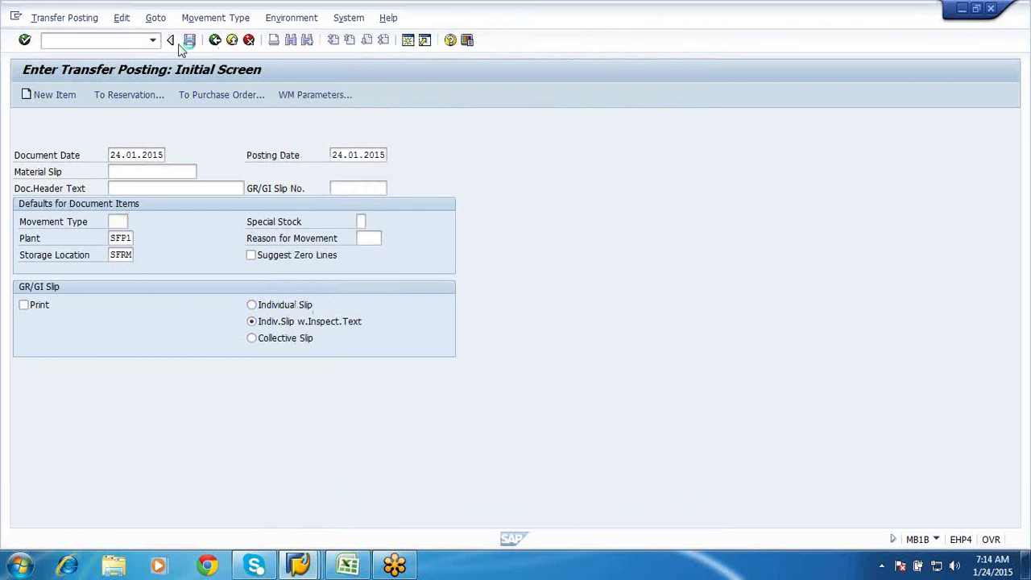
# Open a goods issue in MB1A with movement type 201 P, consumption for cost center from pipeline.
pyautogui.write('mb1a')
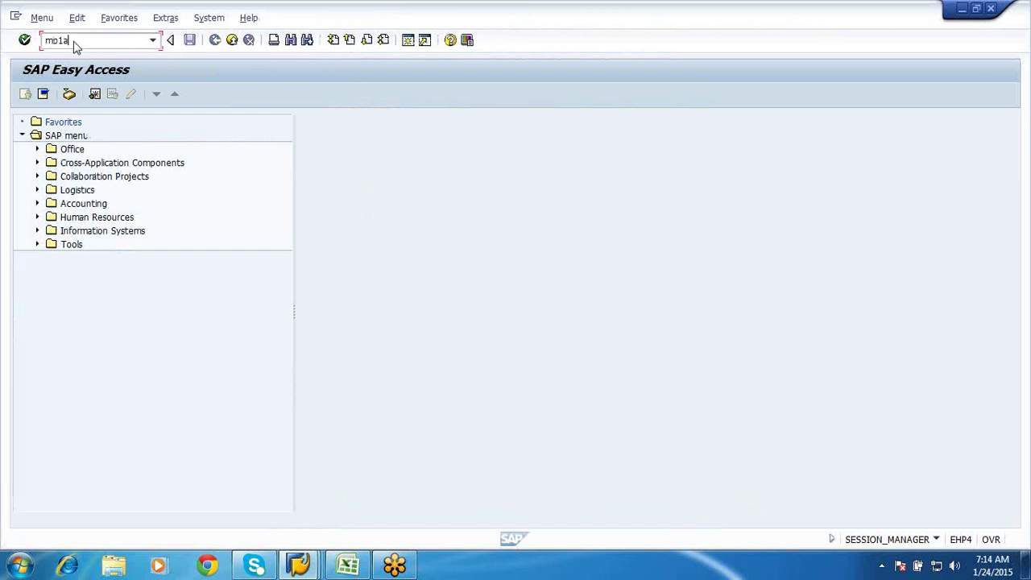
pyautogui.press('Return')
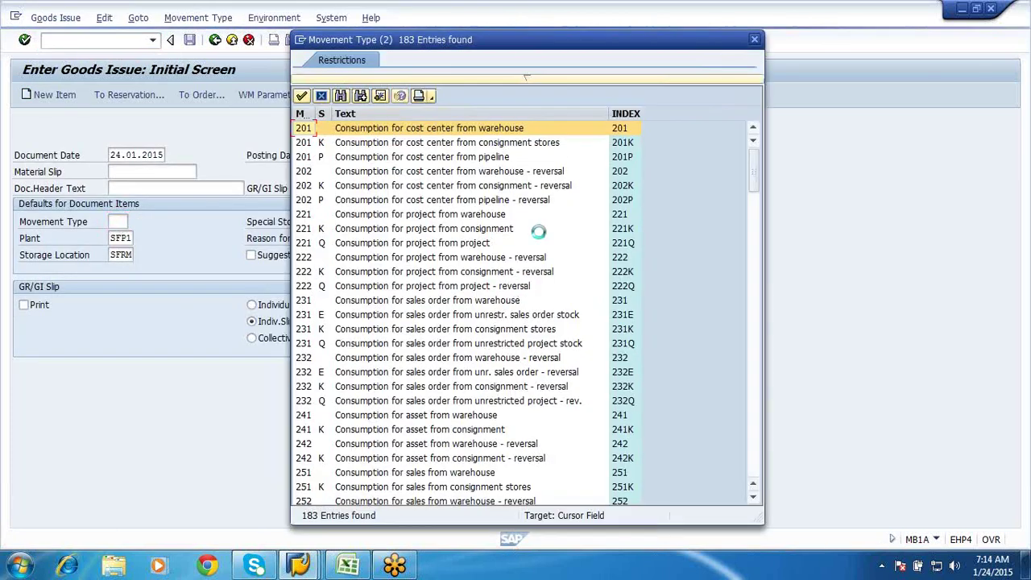
pyautogui.click(388, 158)
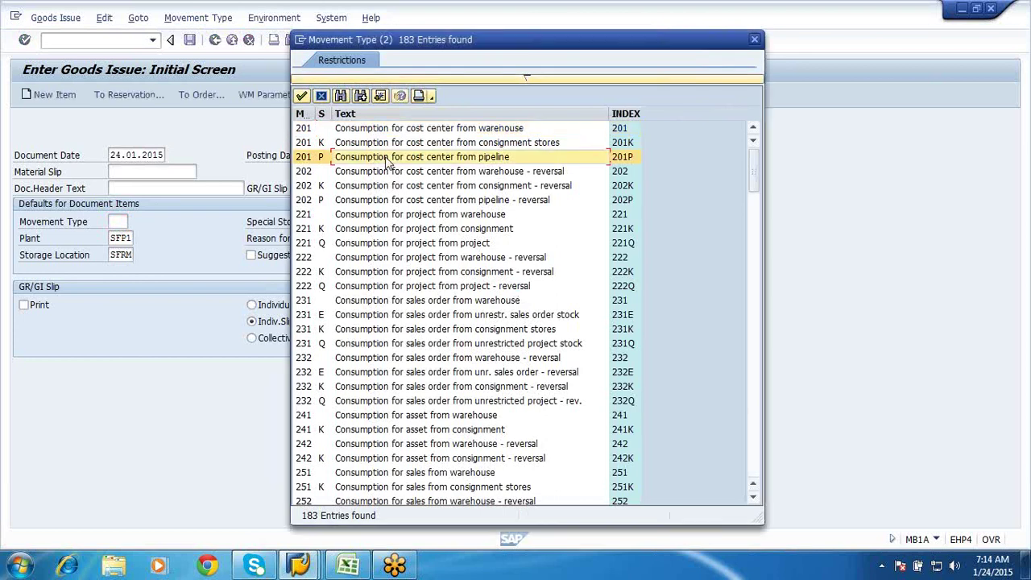
pyautogui.doubleClick(387, 157)
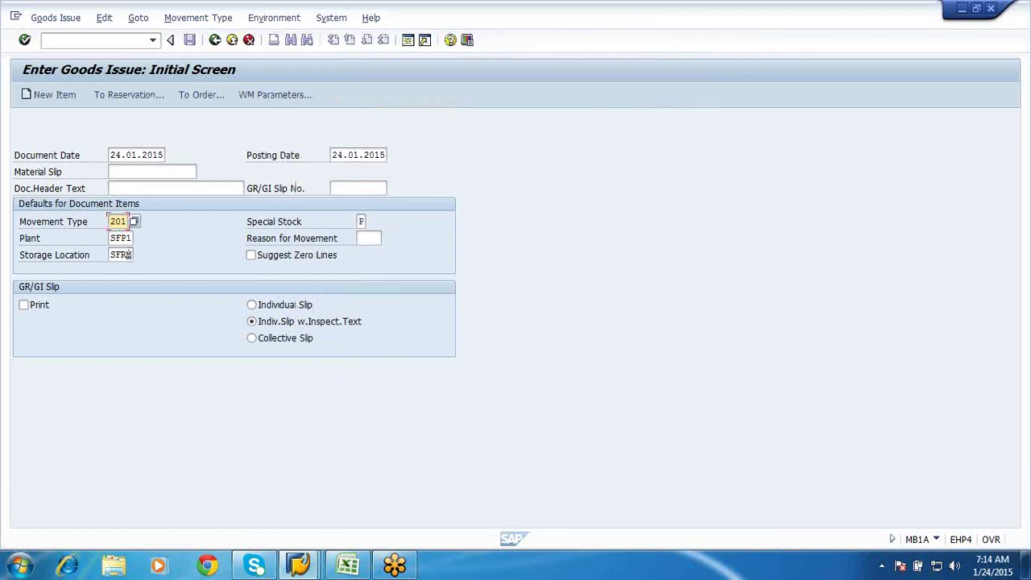
pyautogui.press('Return')
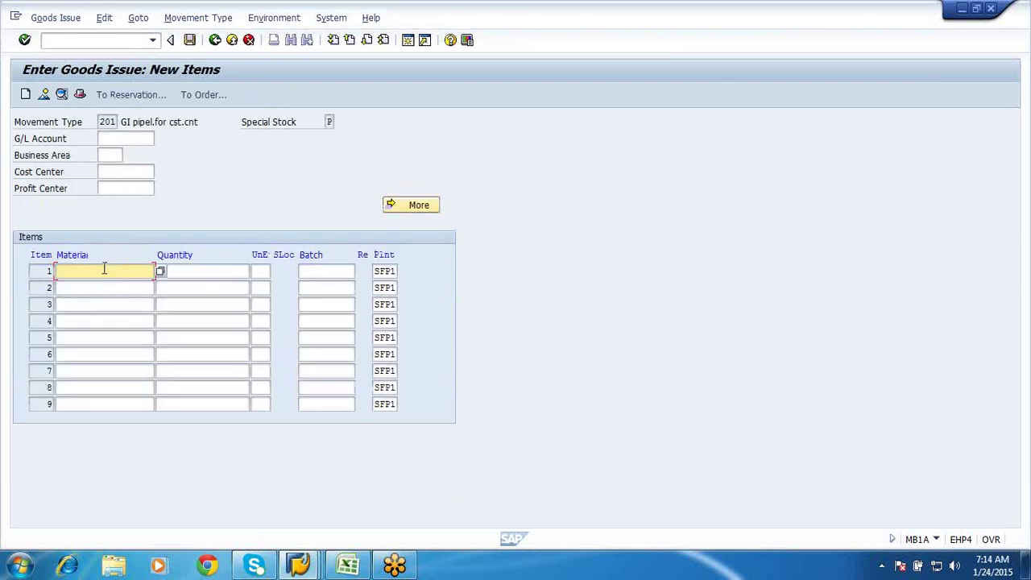
# Enter quantity 1 of material 1034 with cost center SFC1 in the goods issue and post it.
pyautogui.write('1034')
pyautogui.click(187, 270)
pyautogui.write('1')
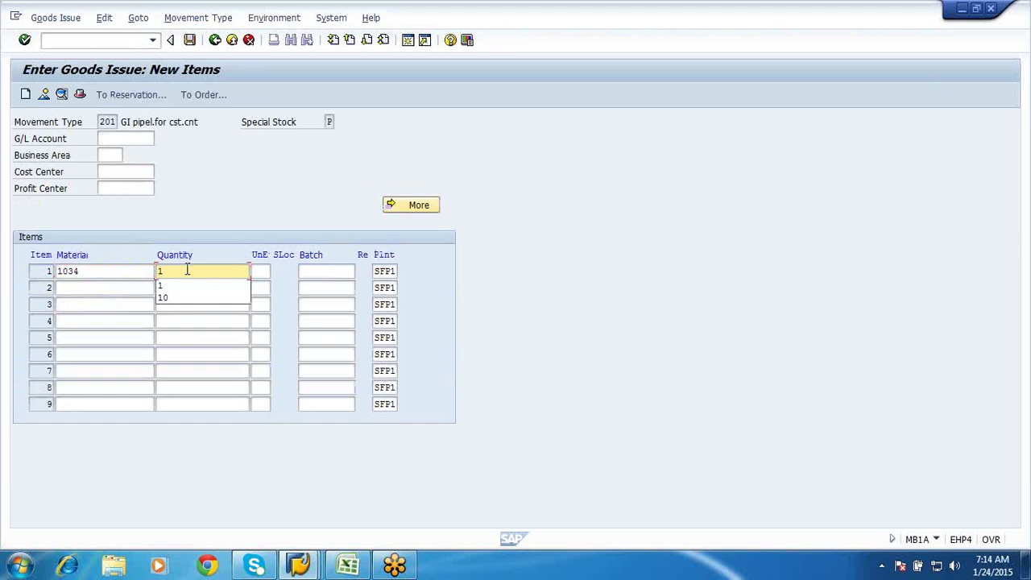
pyautogui.click(134, 171)
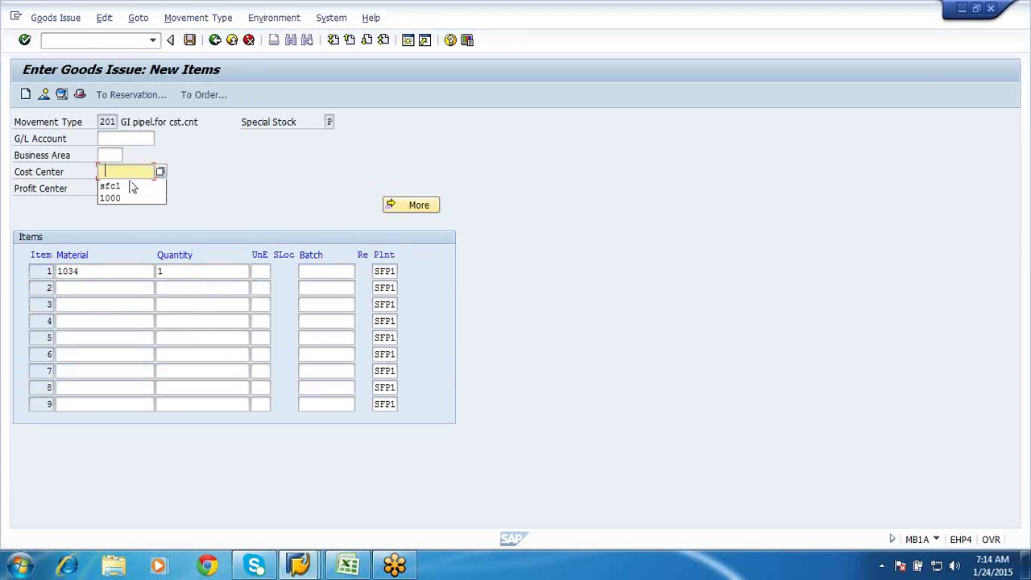
pyautogui.click(128, 186)
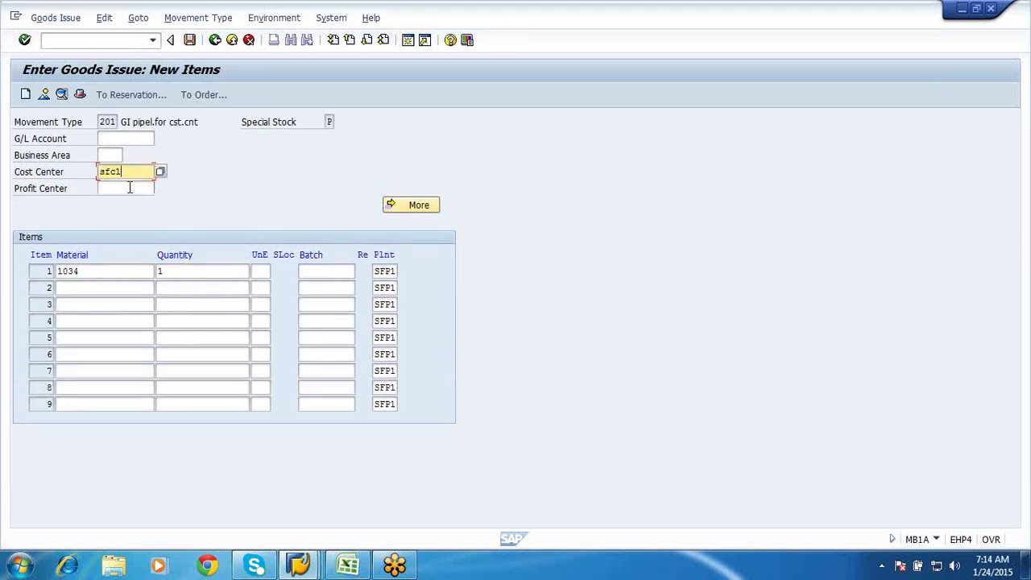
pyautogui.click(115, 137)
pyautogui.press('Return')
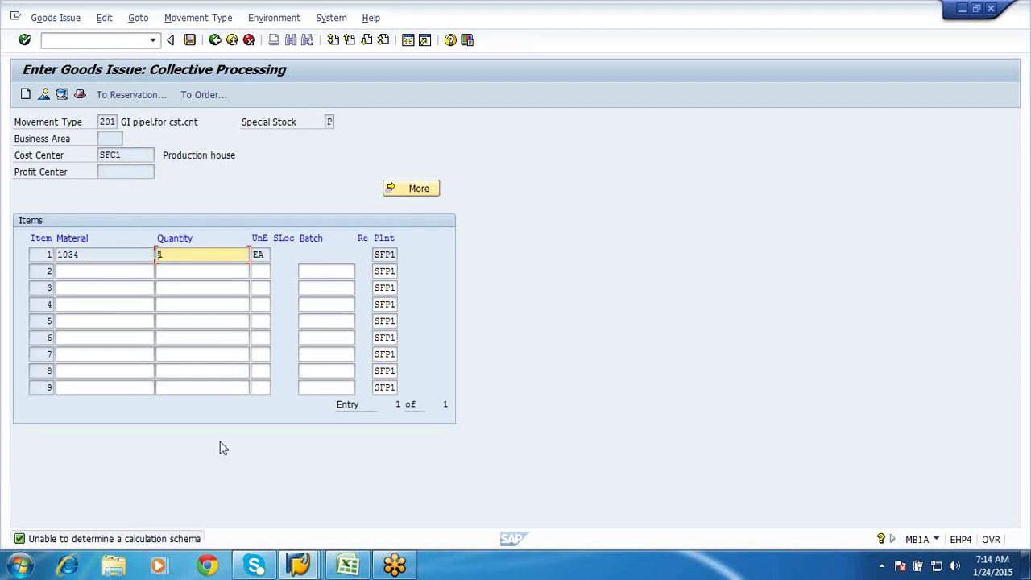
pyautogui.press('Return')
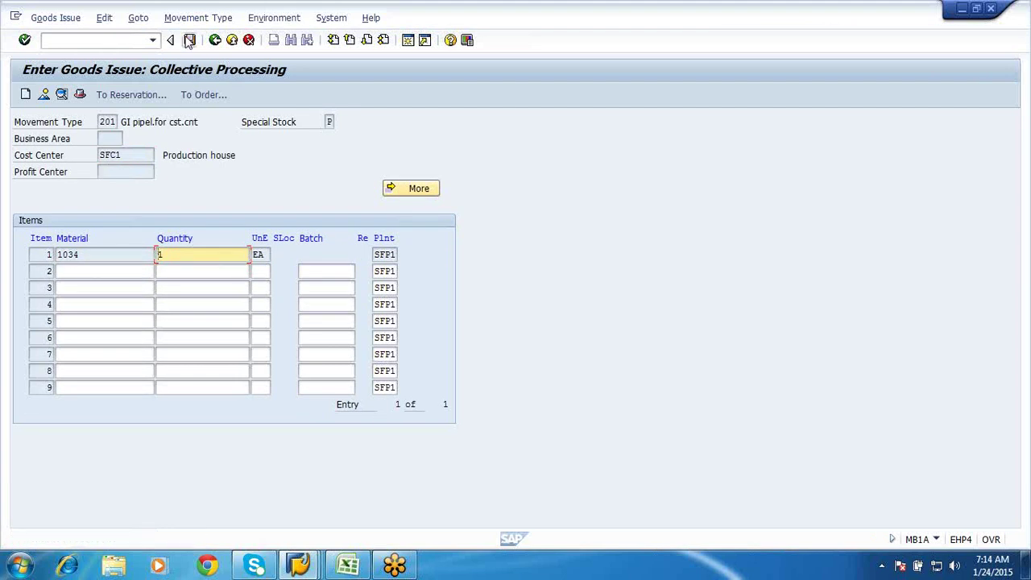
pyautogui.click(188, 40)
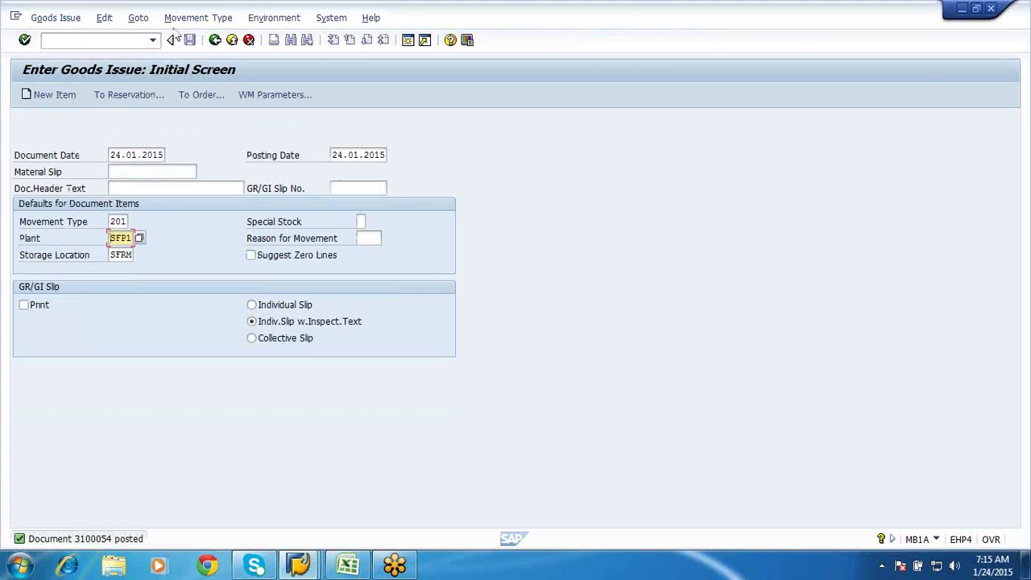
# Display the posted goods issue's accounting document and examine the transaction keys of its two line items.
pyautogui.click(57, 18)
pyautogui.click(70, 107)
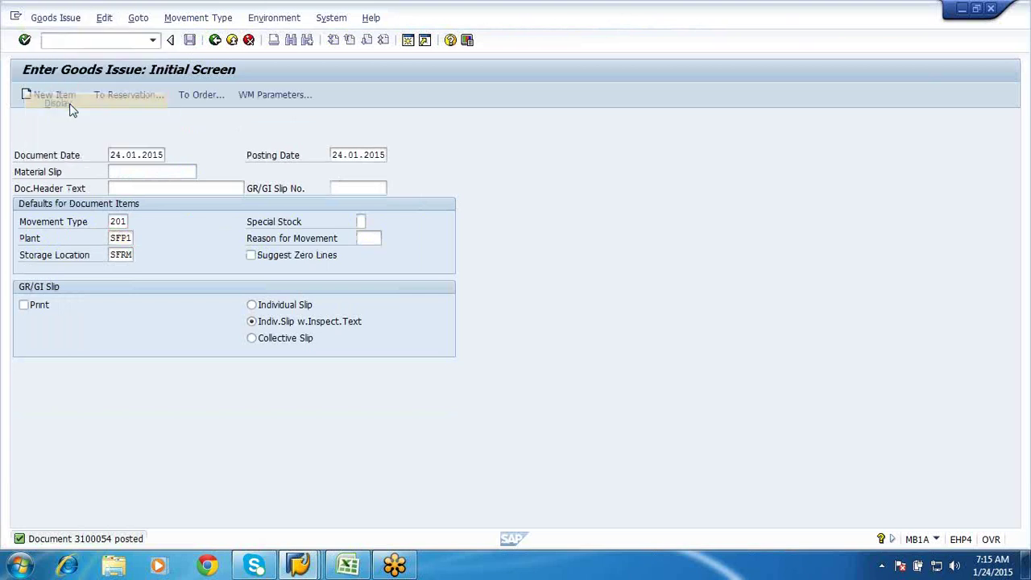
pyautogui.click(26, 95)
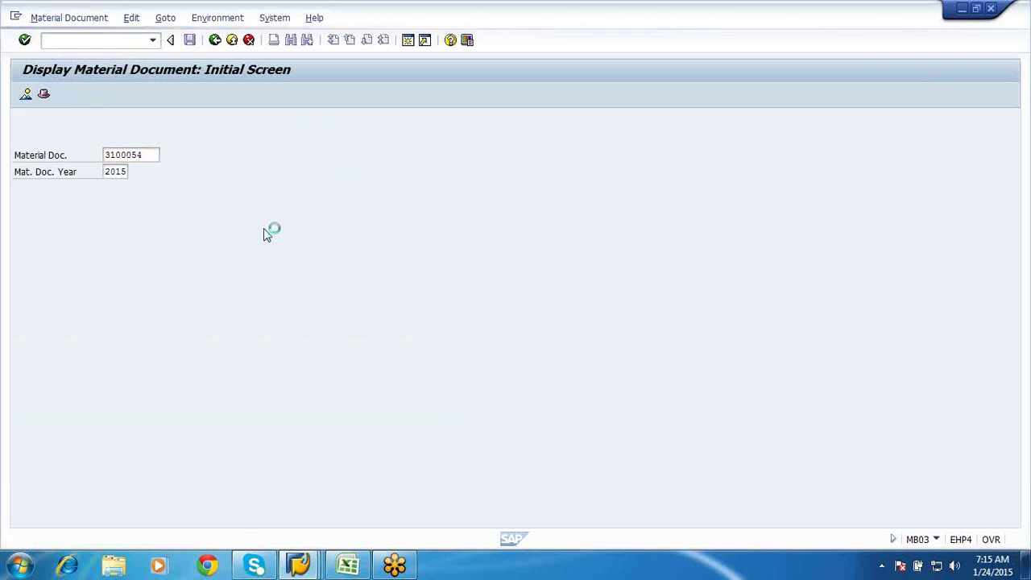
pyautogui.click(229, 95)
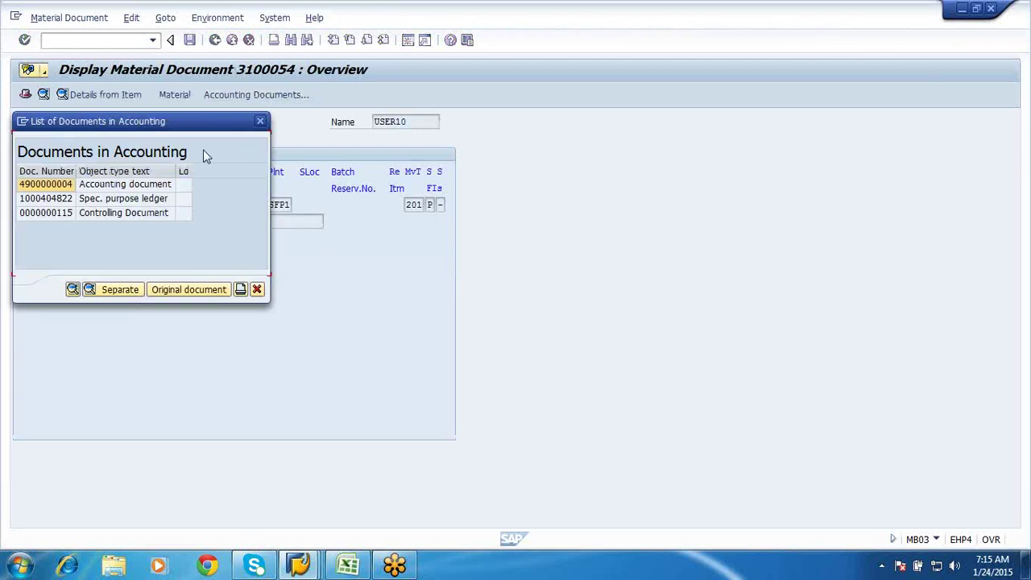
pyautogui.doubleClick(120, 185)
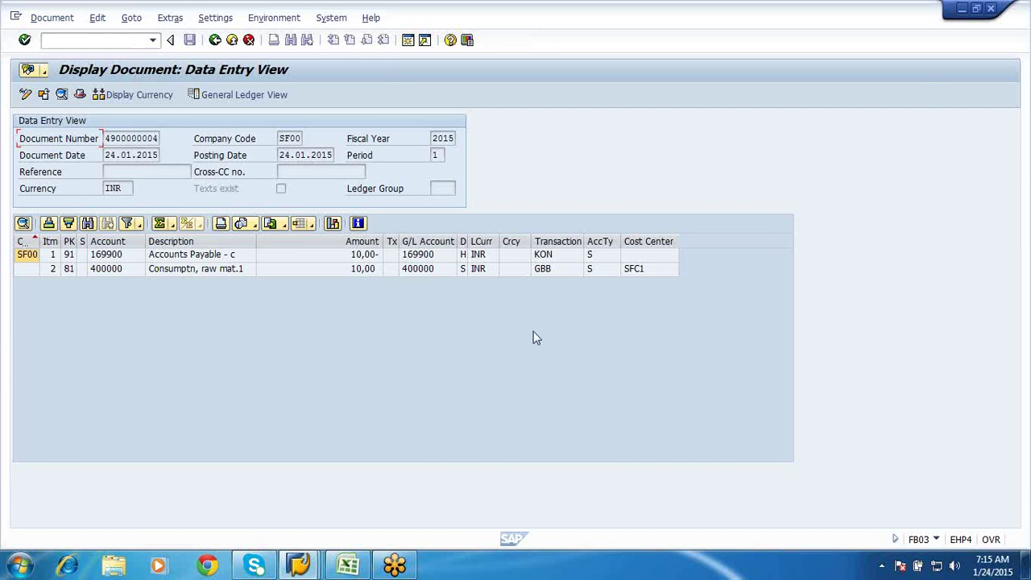
pyautogui.click(545, 270)
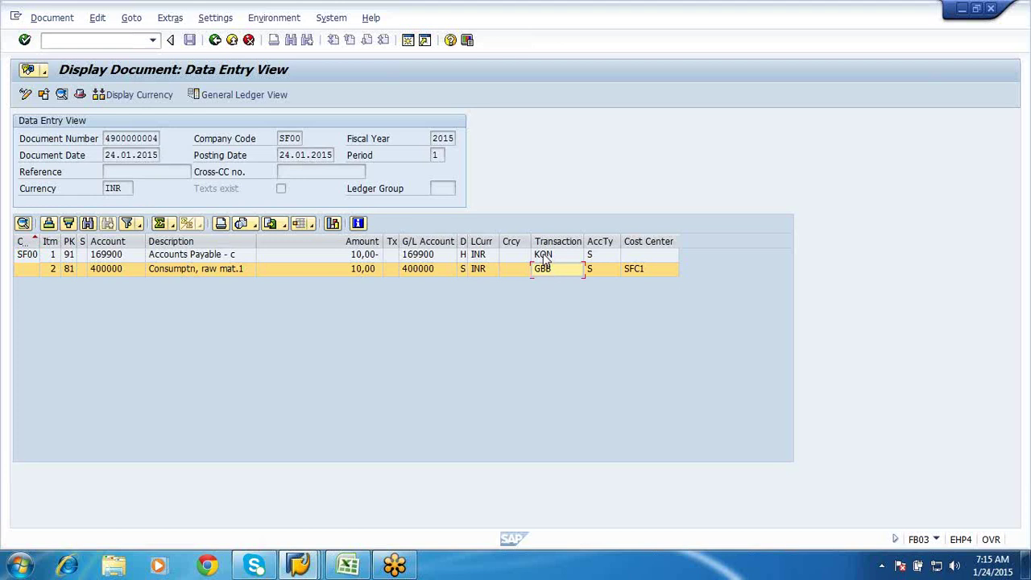
pyautogui.click(545, 256)
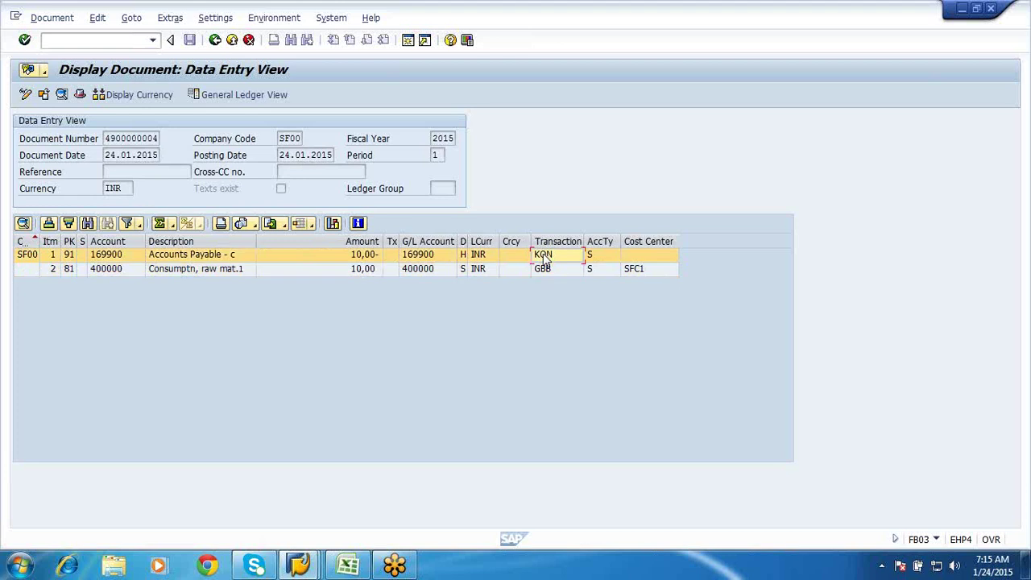
# Switch to Excel and note KON with CR in E182:F182 and GBB with DB in E184:F184 of Sheet11.
pyautogui.click(354, 567)
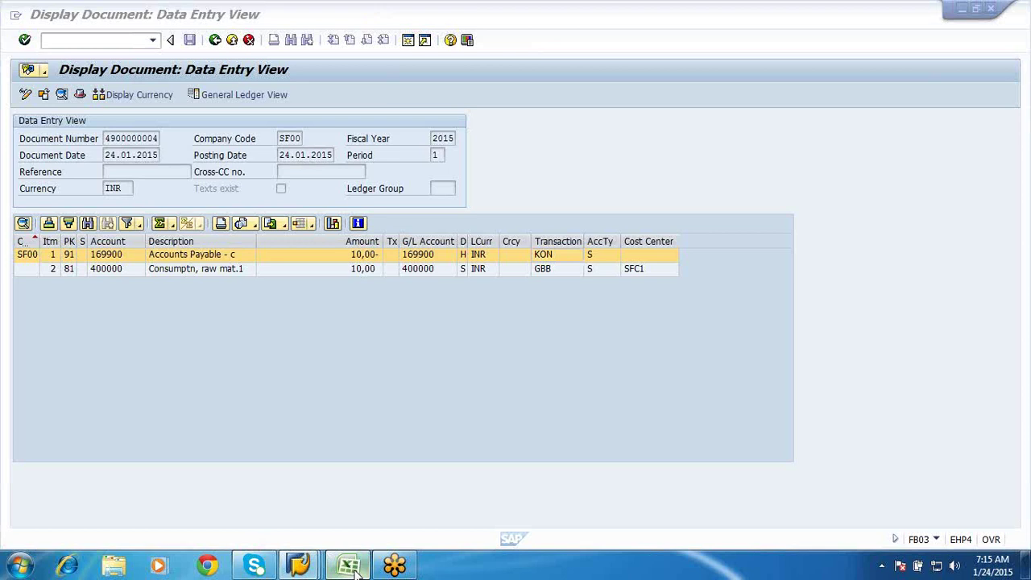
pyautogui.click(358, 463)
pyautogui.write('KON')
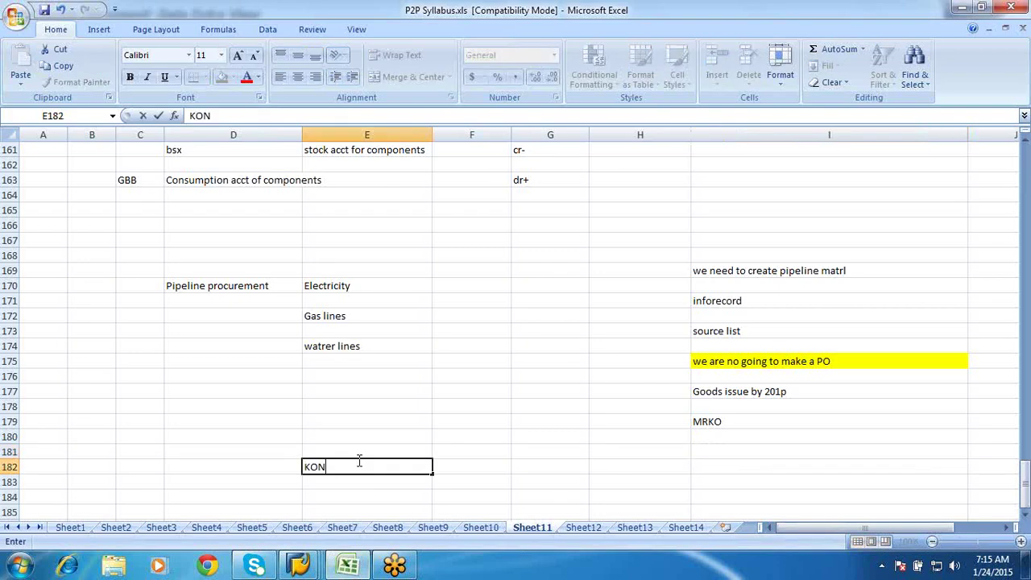
pyautogui.click(445, 466)
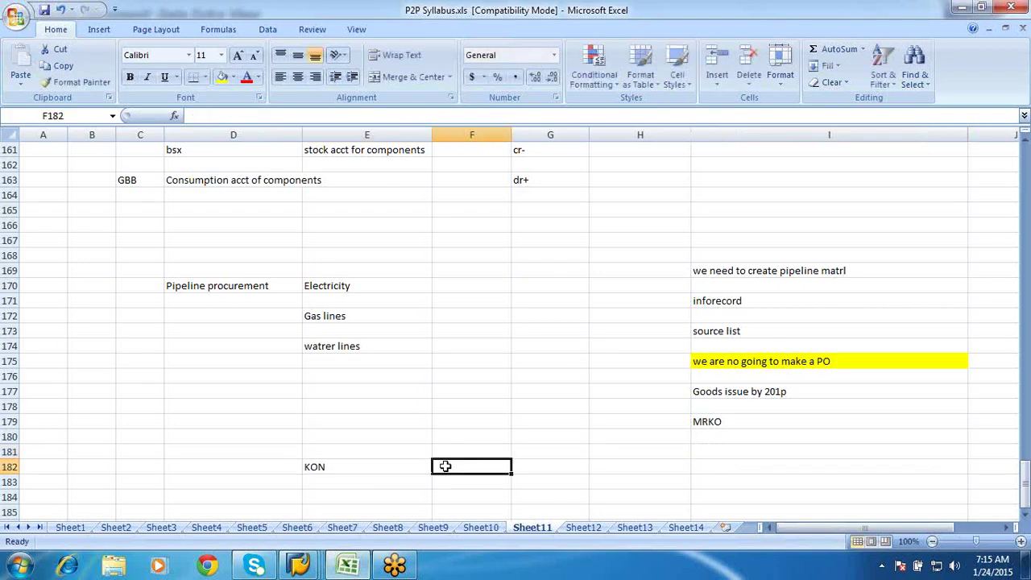
pyautogui.write('CR')
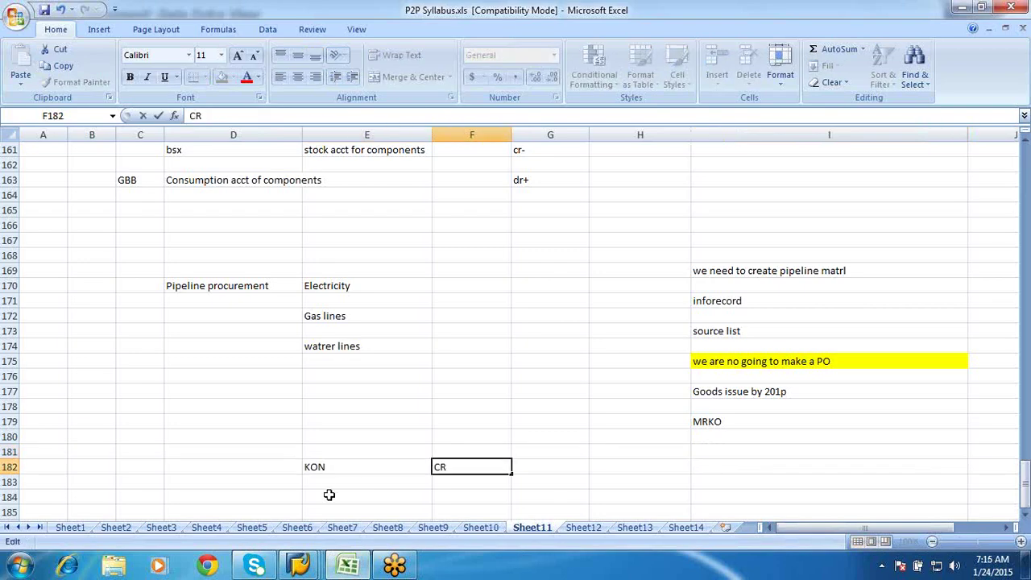
pyautogui.click(330, 495)
pyautogui.write('GBB')
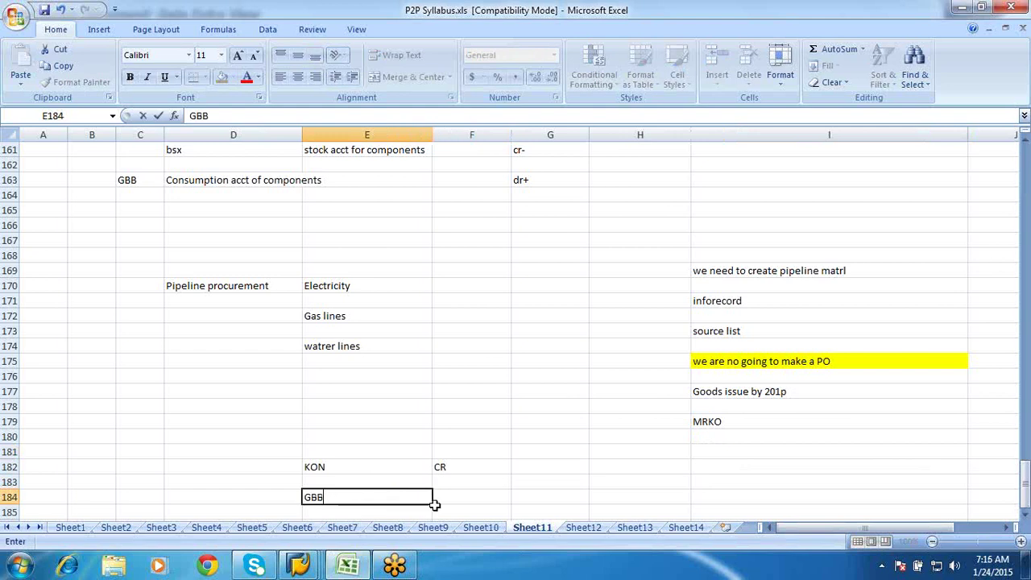
pyautogui.click(471, 499)
pyautogui.write('DB')
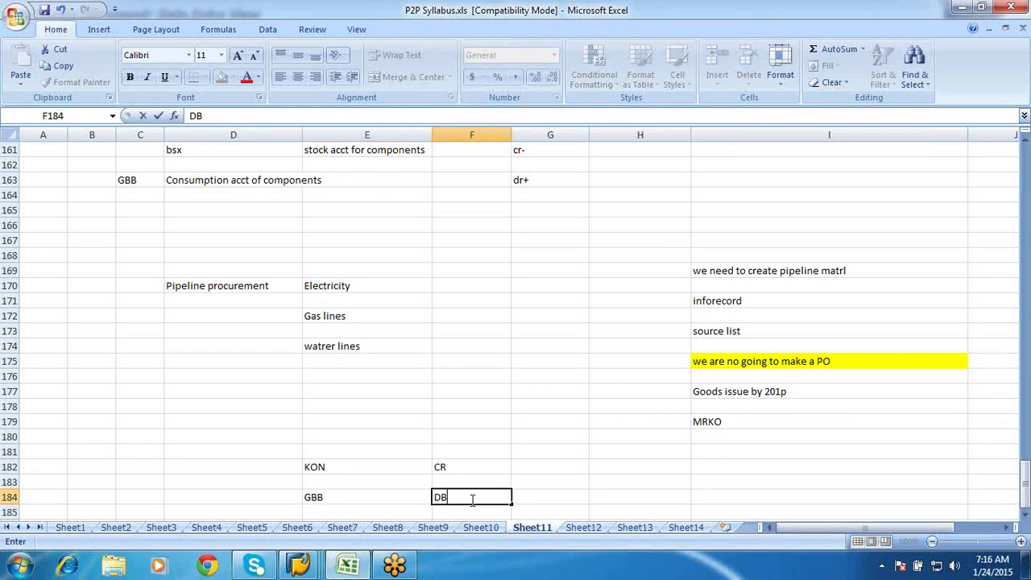
# Switch back to SAP and compare the pipeline issue's accounting document with the accounting document in the other session.
pyautogui.moveTo(300, 565)
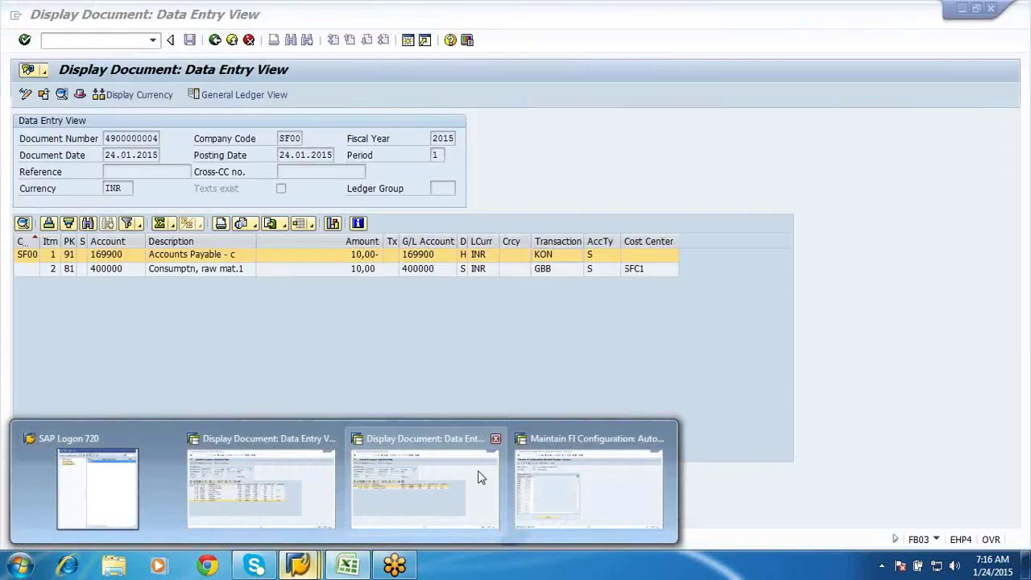
pyautogui.click(475, 480)
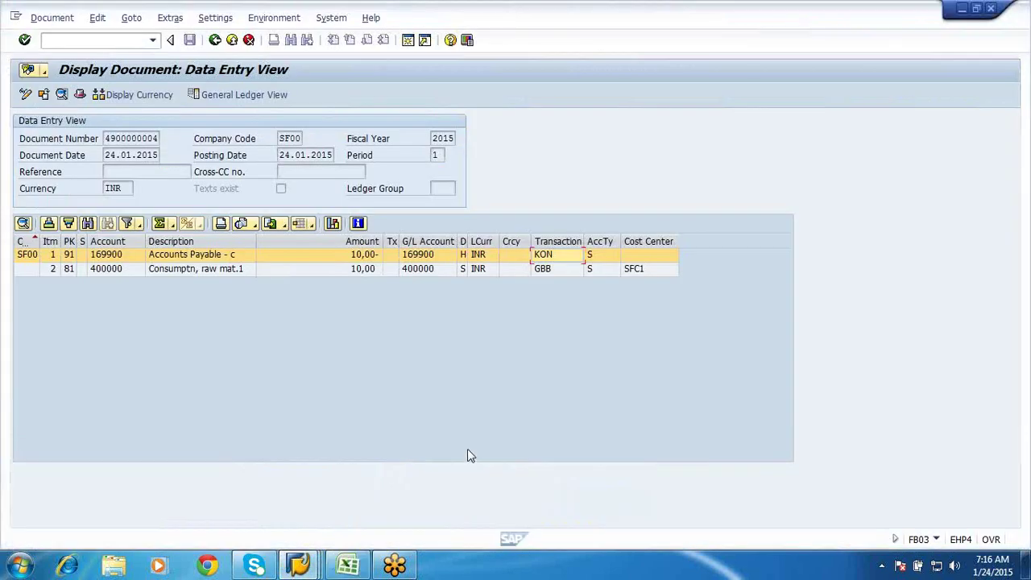
pyautogui.click(568, 269)
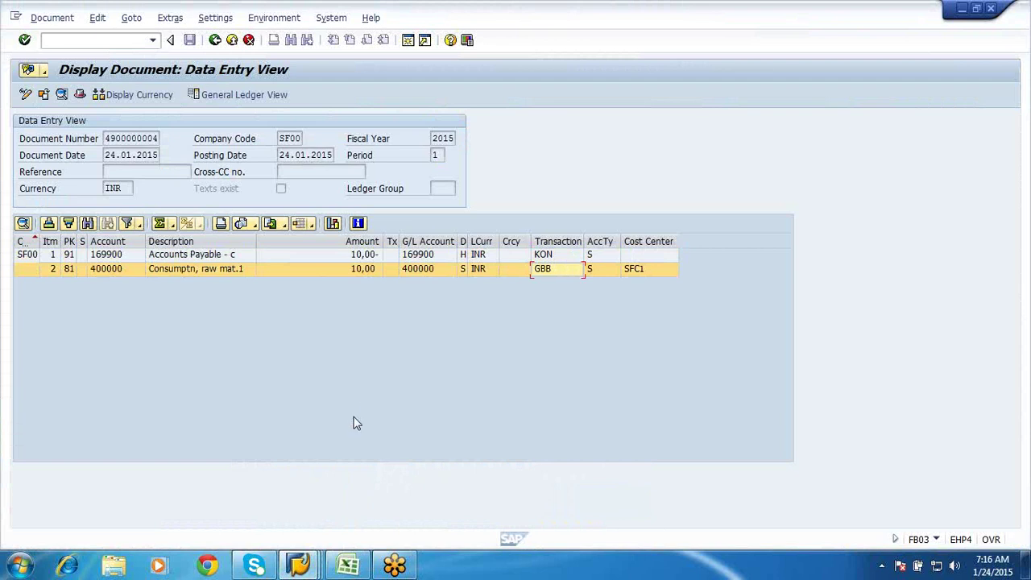
pyautogui.click(304, 564)
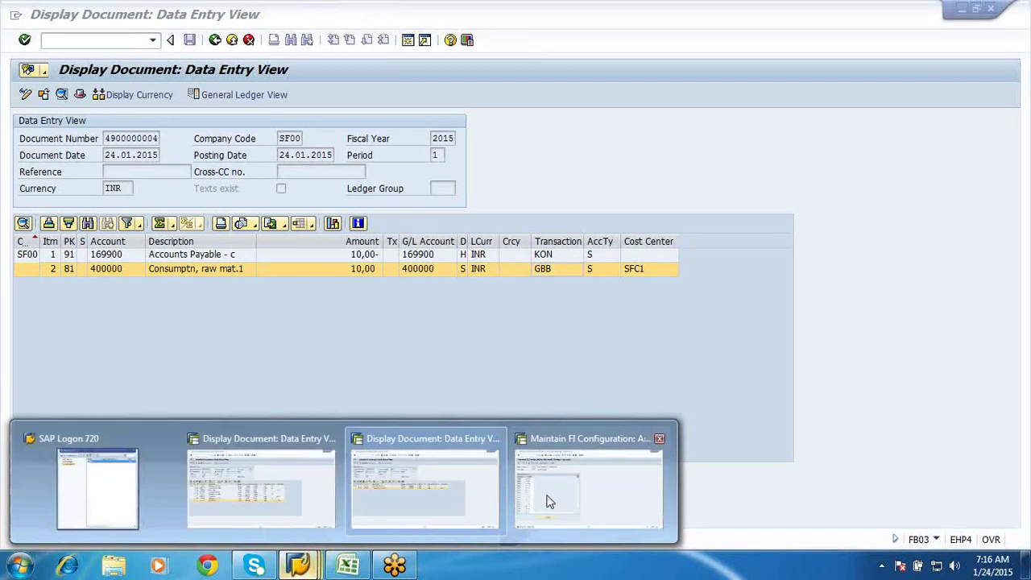
pyautogui.moveTo(274, 485)
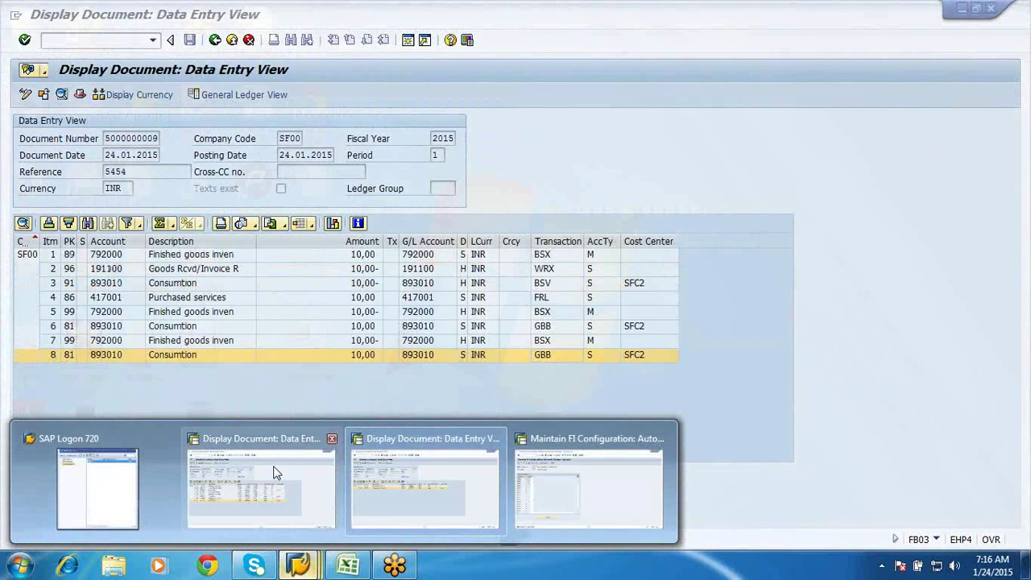
pyautogui.click(274, 473)
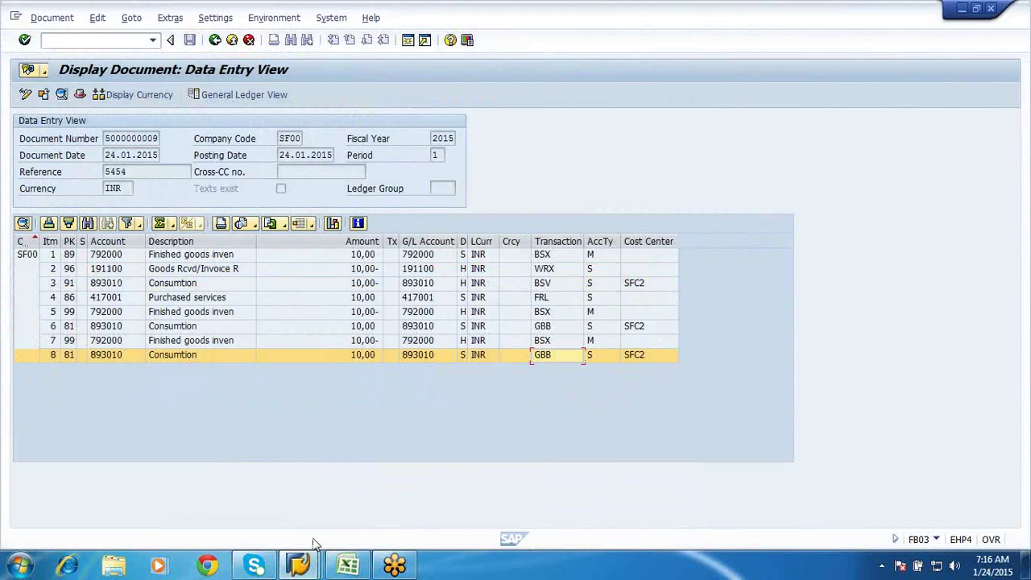
pyautogui.click(305, 565)
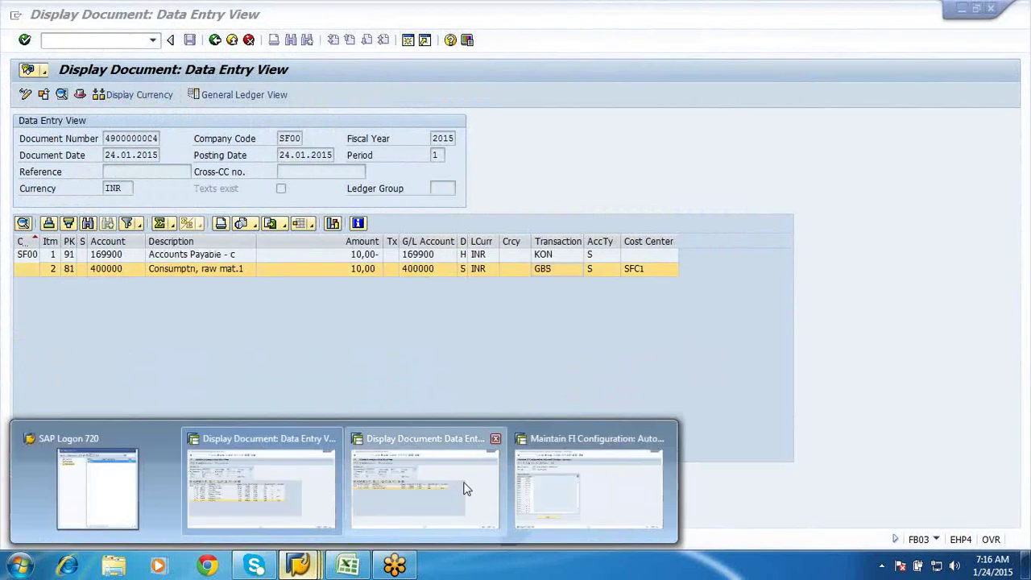
pyautogui.click(469, 487)
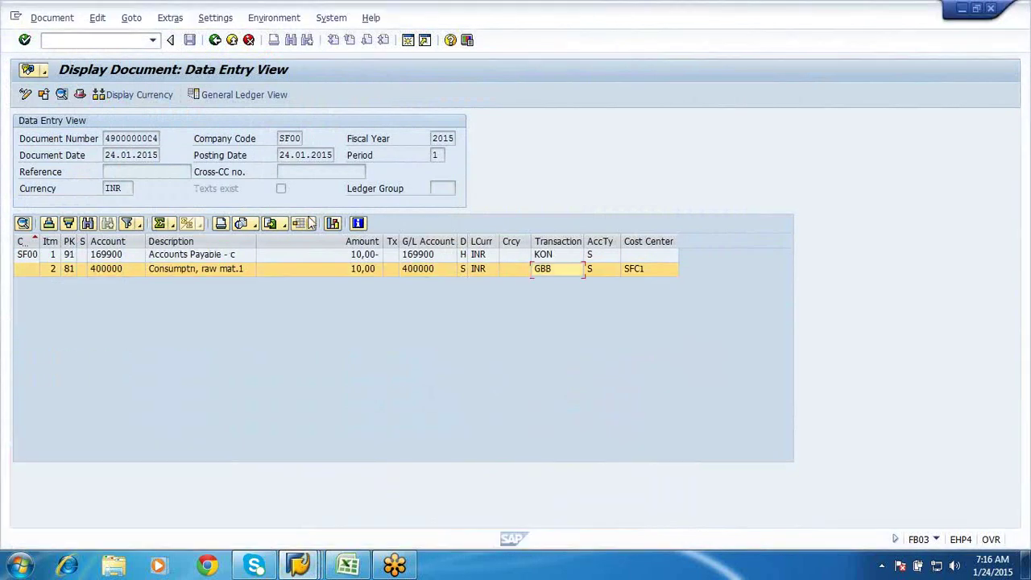
# Leave the accounting and material documents and open Consignment and Pipeline Settlement in MRKO.
pyautogui.click(232, 40)
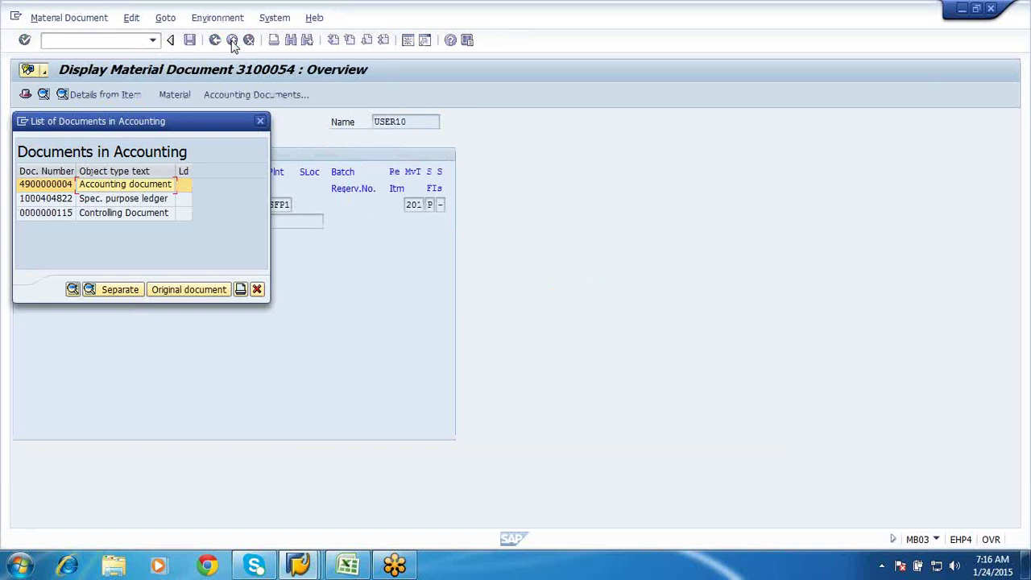
pyautogui.click(257, 289)
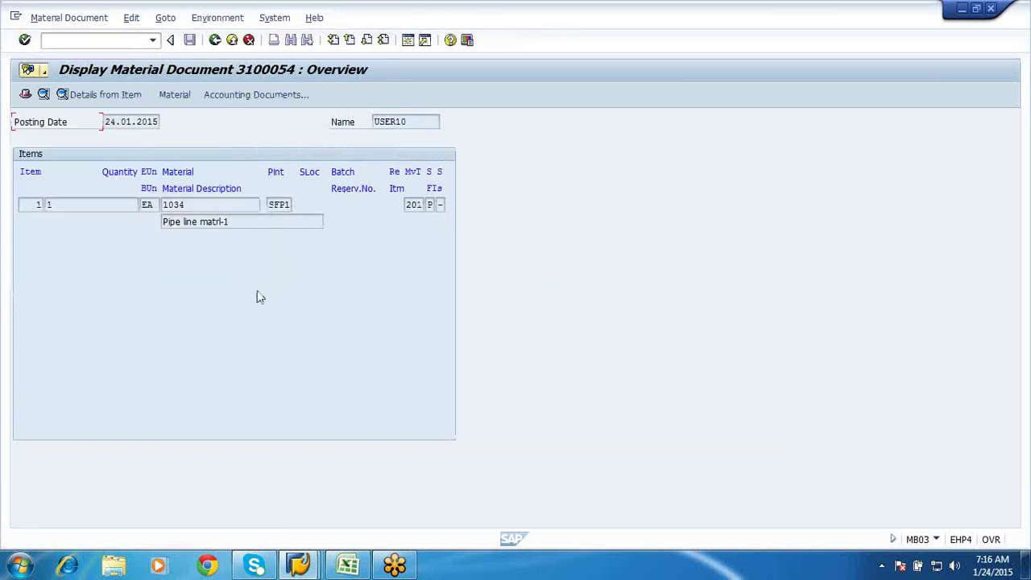
pyautogui.click(232, 42)
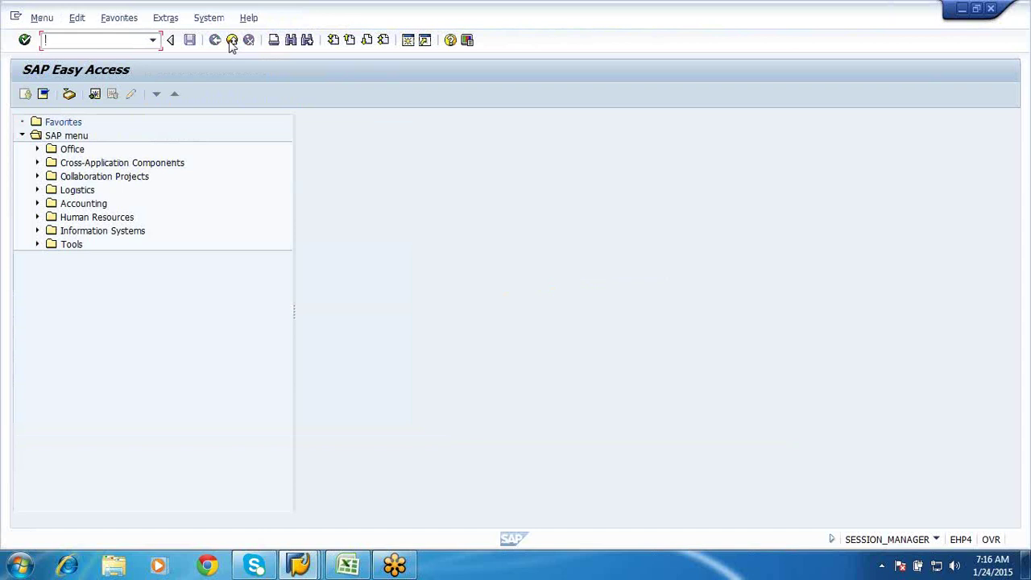
pyautogui.write('MRKO')
pyautogui.press('Return')
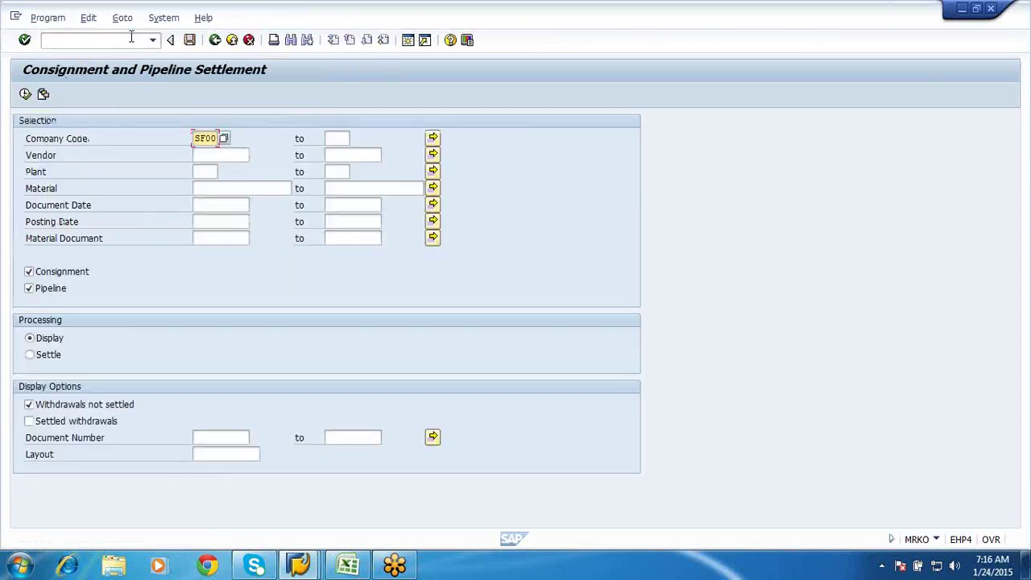
# Enter the pipeline vendor's number and display the unsettled withdrawals for company code SF00, examining the listed item's material and document date.
pyautogui.click(203, 155)
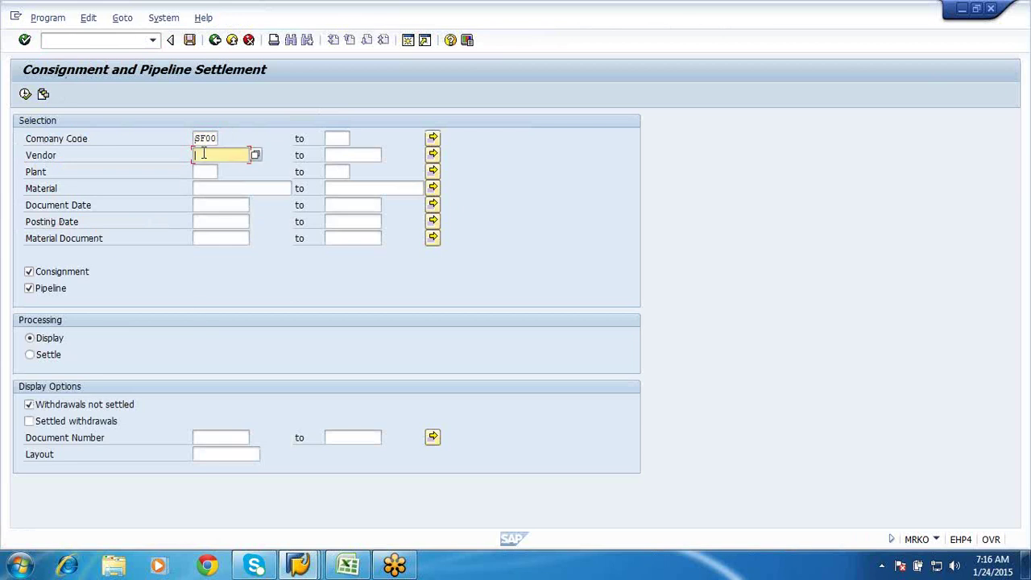
pyautogui.click(204, 154)
pyautogui.write('91000000001')
pyautogui.click(25, 95)
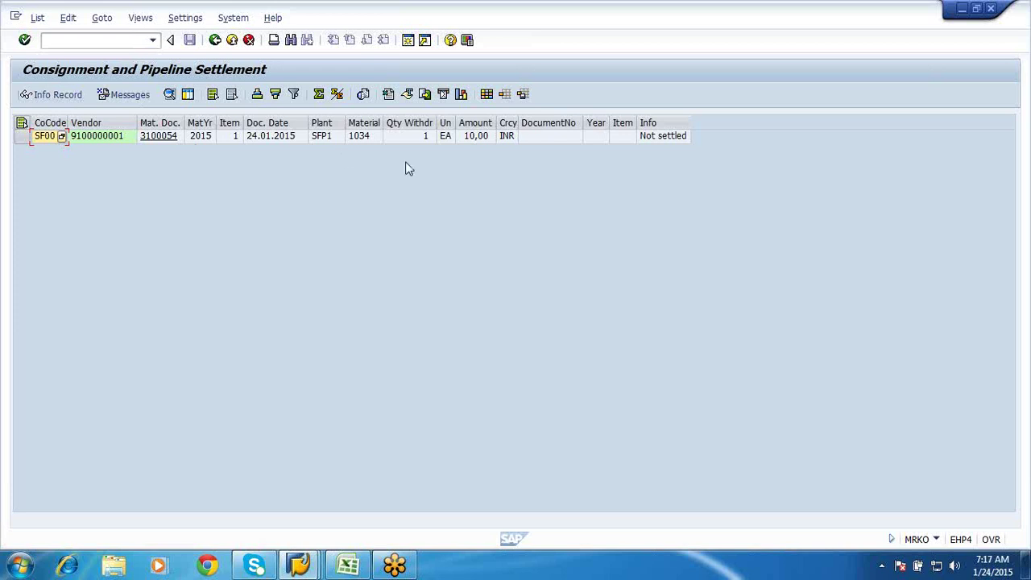
pyautogui.click(358, 136)
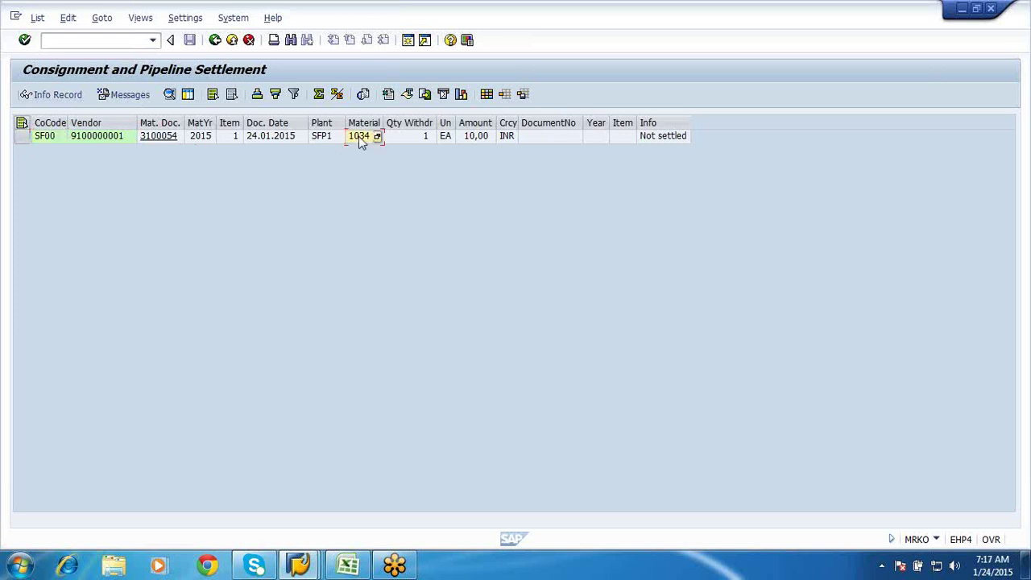
pyautogui.click(283, 138)
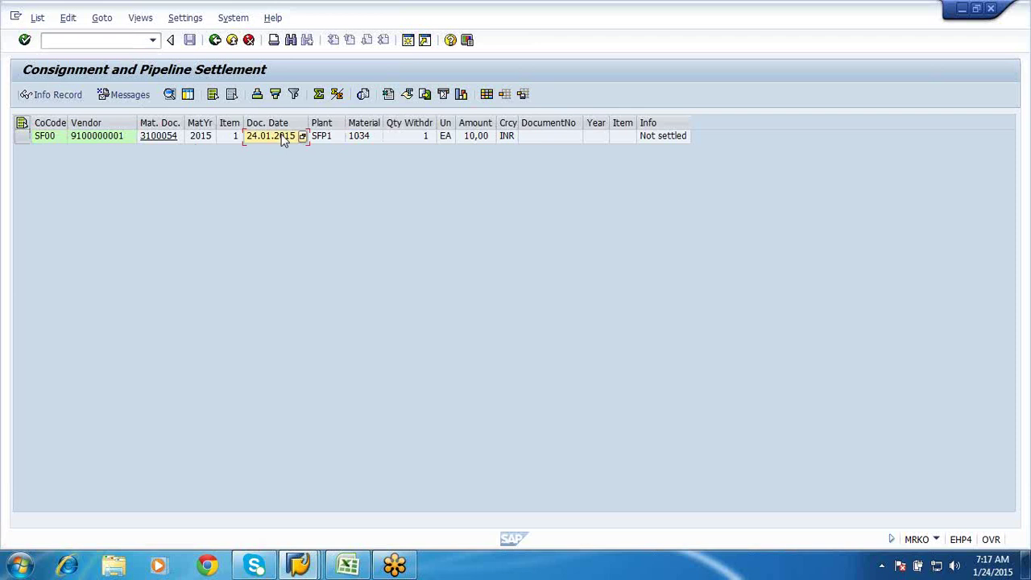
# Return to the selection, set the processing to Settle, and run the settlement of the vendor's pipeline withdrawal.
pyautogui.click(215, 41)
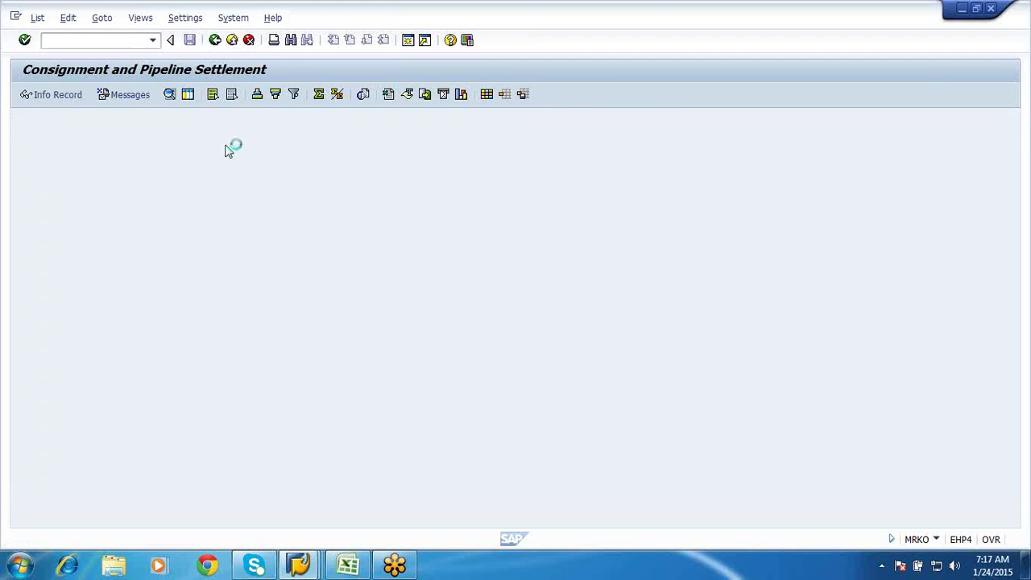
pyautogui.click(55, 355)
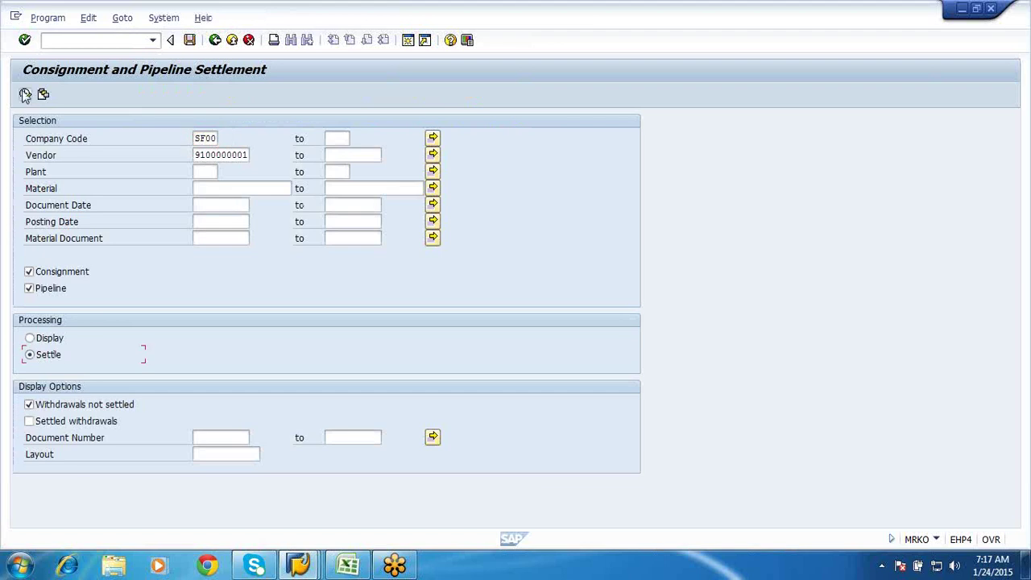
pyautogui.click(25, 95)
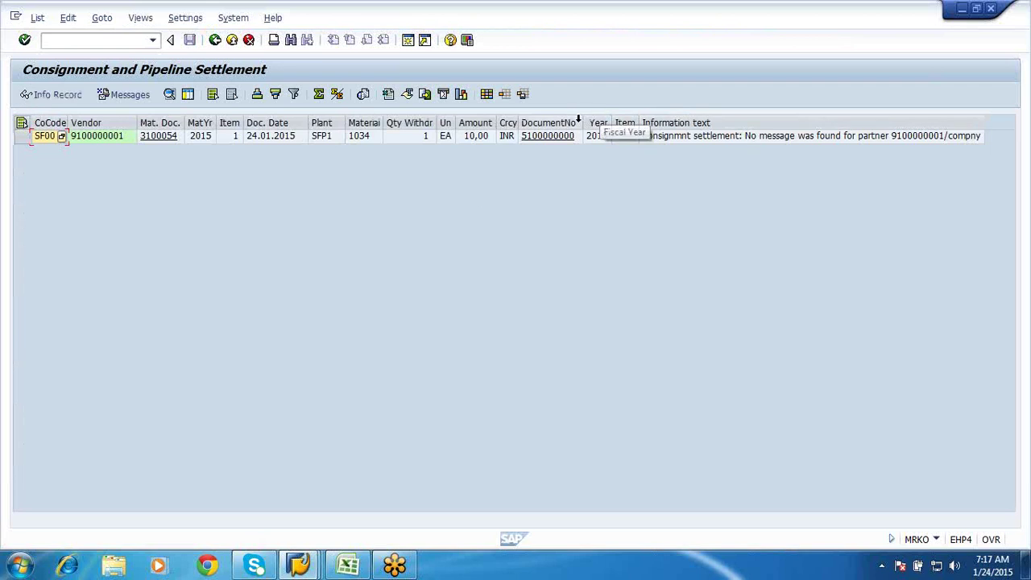
pyautogui.moveTo(578, 119); pyautogui.dragTo(649, 122)
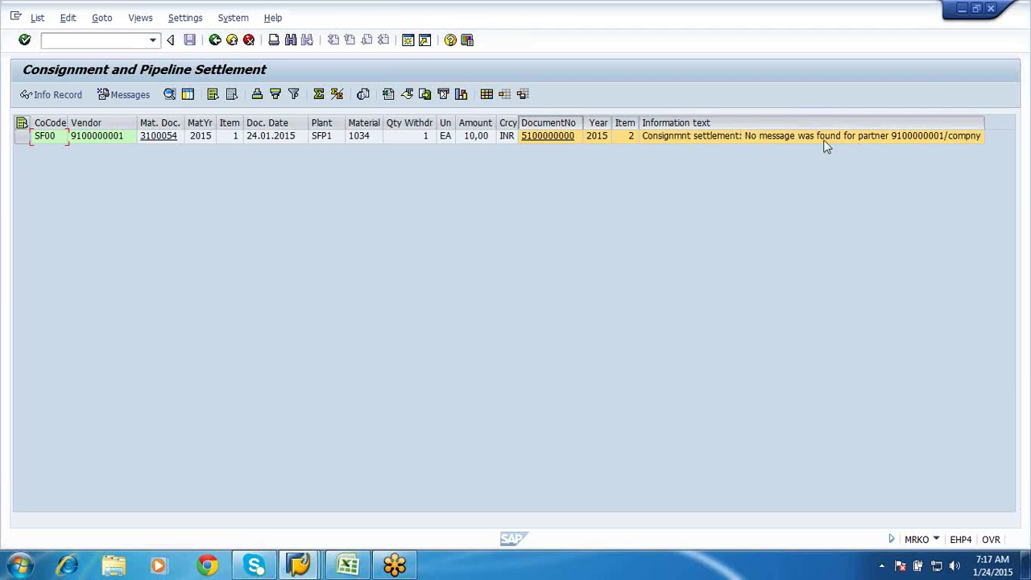
pyautogui.click(636, 155)
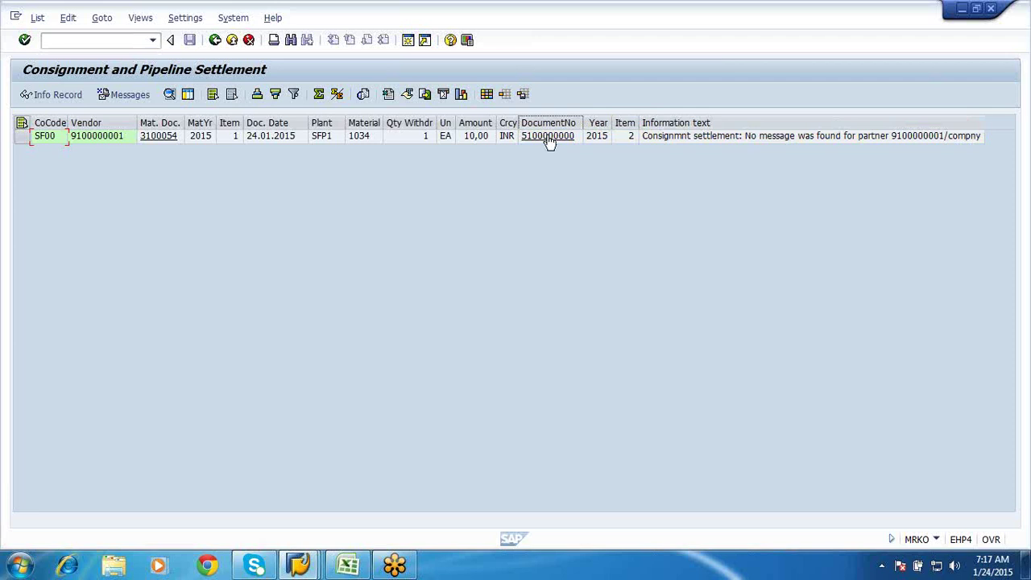
# Open the settlement document from the results and look for it in the document list for company code SF00.
pyautogui.click(548, 137)
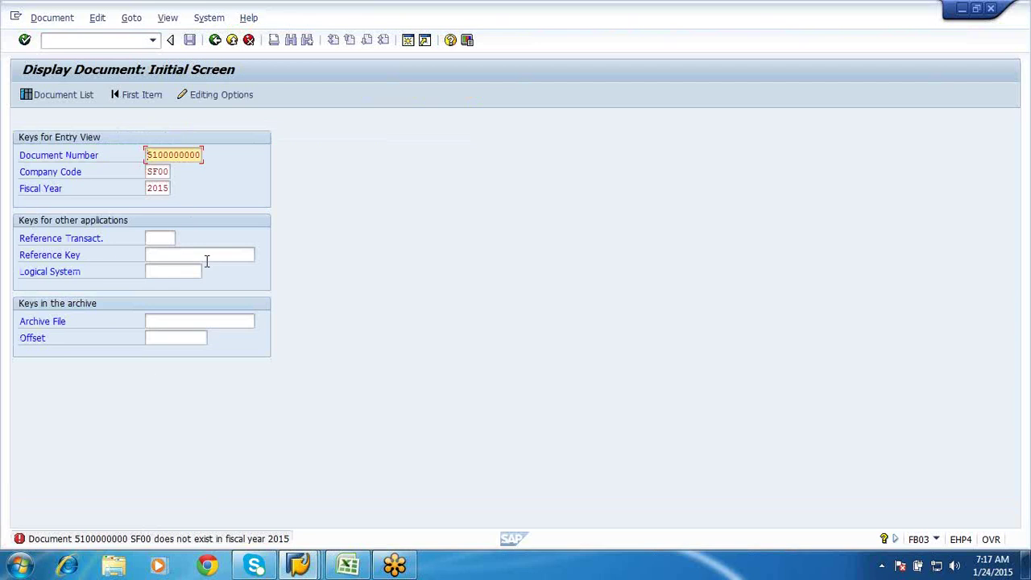
pyautogui.click(57, 97)
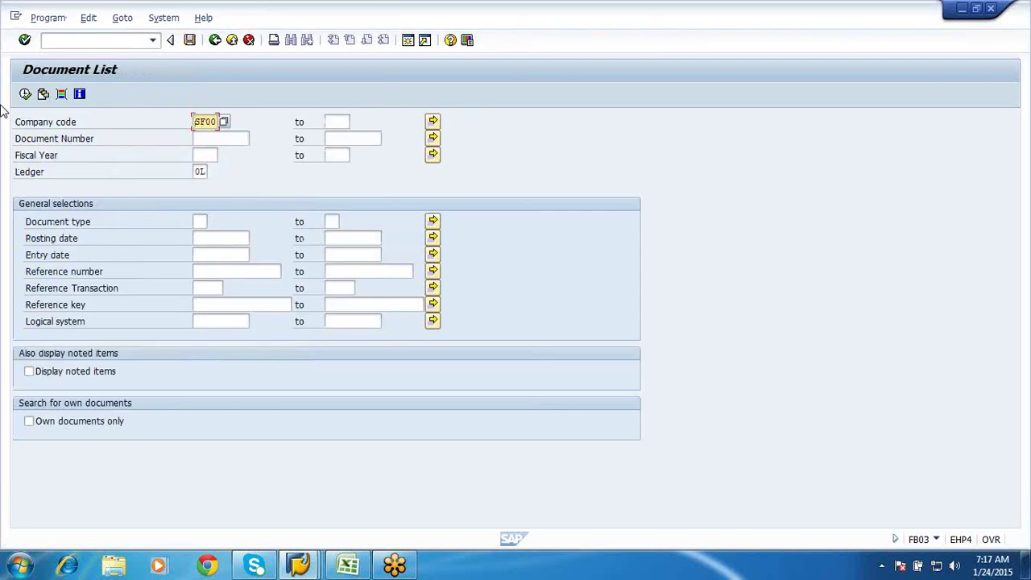
pyautogui.click(26, 96)
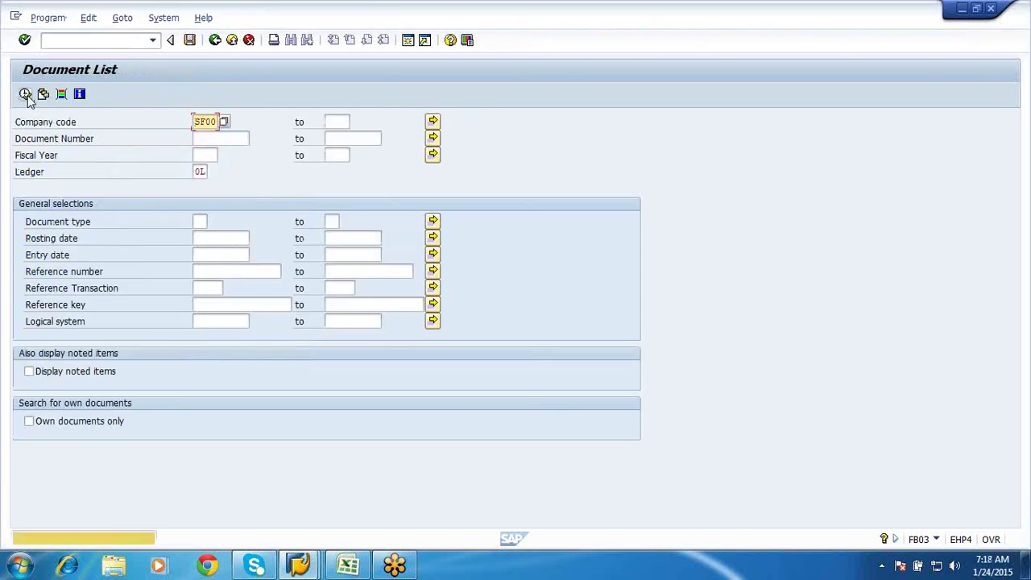
pyautogui.click(215, 40)
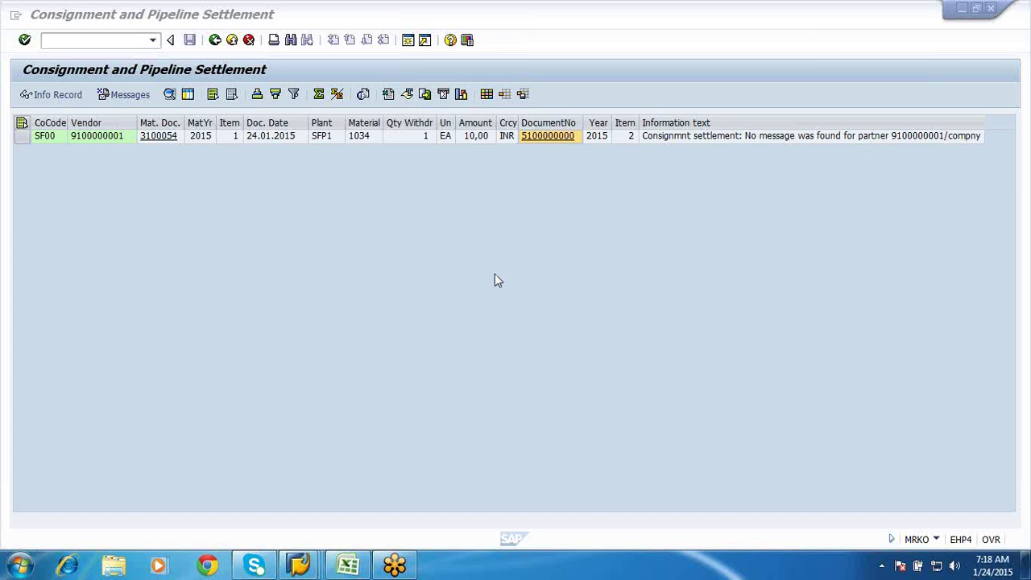
# Leave Consignment and Pipeline Settlement and return to the SAP Easy Access menu.
pyautogui.click(215, 40)
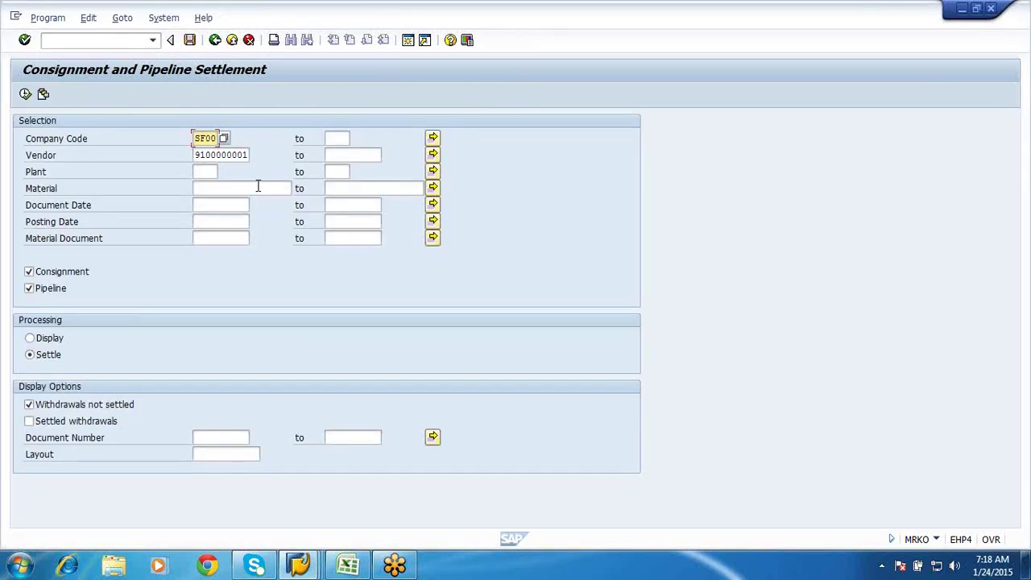
pyautogui.click(207, 158)
pyautogui.click(232, 40)
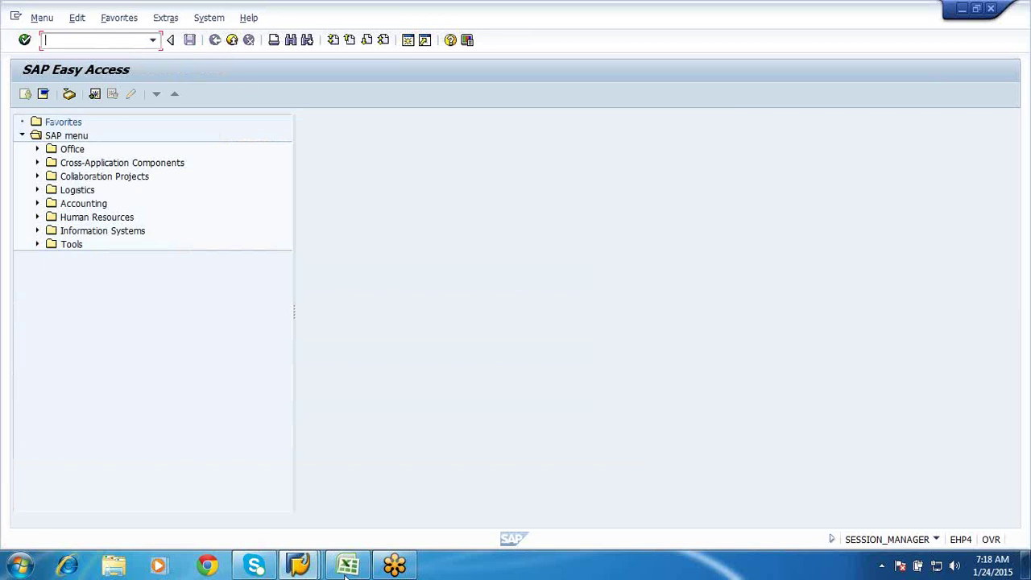
# Switch to Excel and check the Invoice verification topic in the syllabus on Sheet1.
pyautogui.moveTo(344, 570)
pyautogui.click(294, 439)
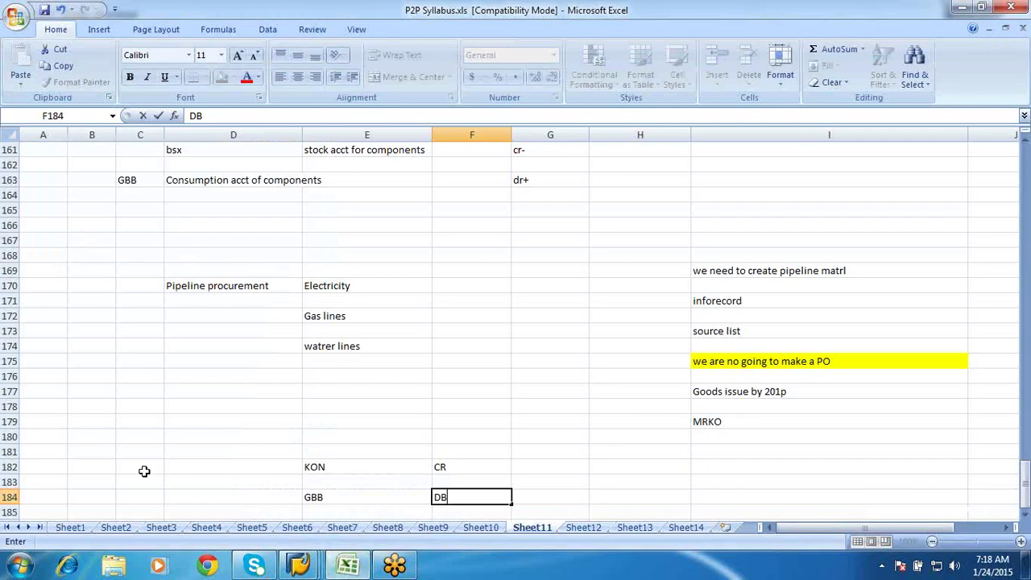
pyautogui.click(67, 527)
pyautogui.click(179, 376)
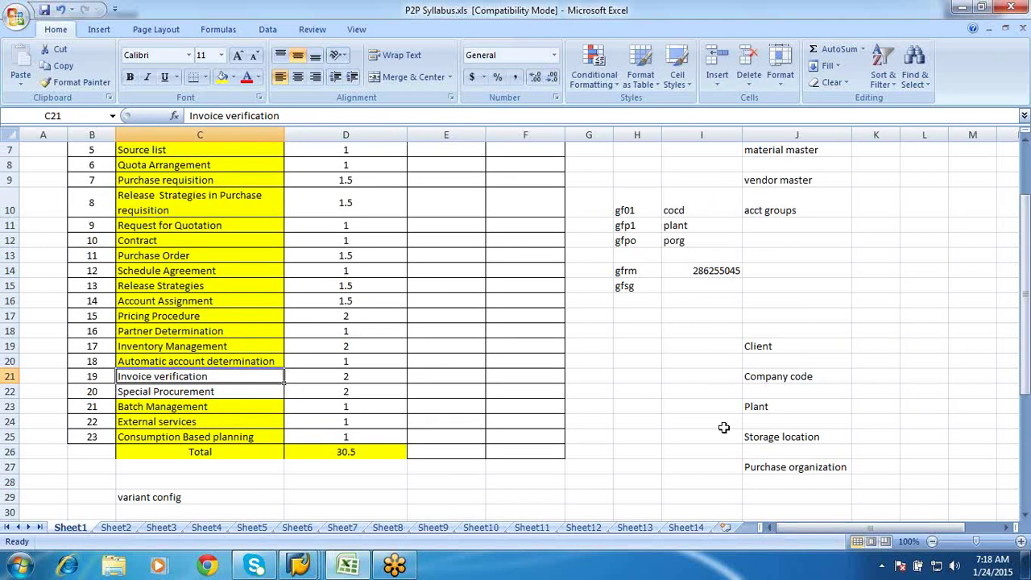
# Switch back to the SAP Easy Access session and log off from the system.
pyautogui.click(309, 563)
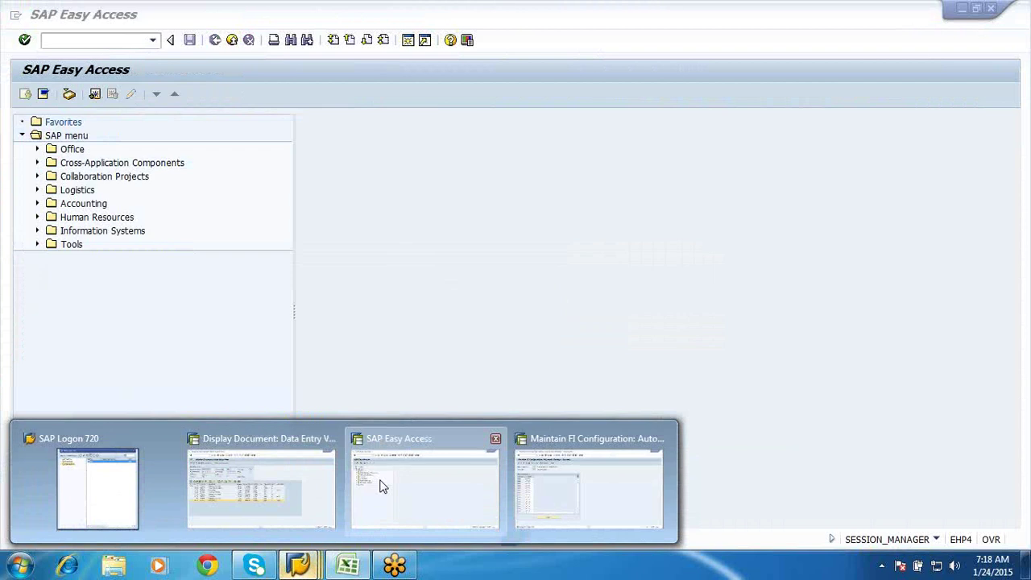
pyautogui.click(380, 487)
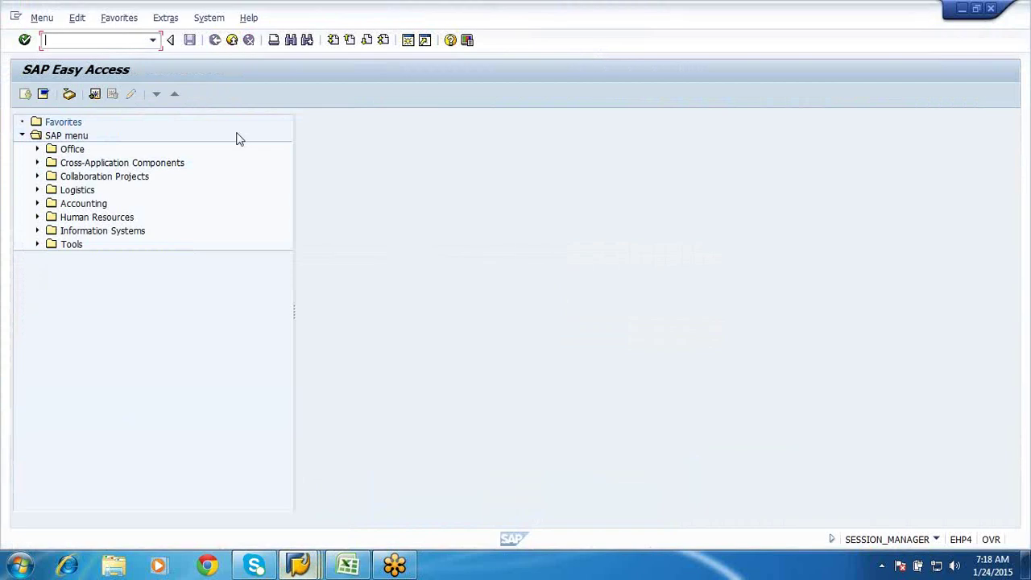
pyautogui.click(211, 18)
pyautogui.click(225, 238)
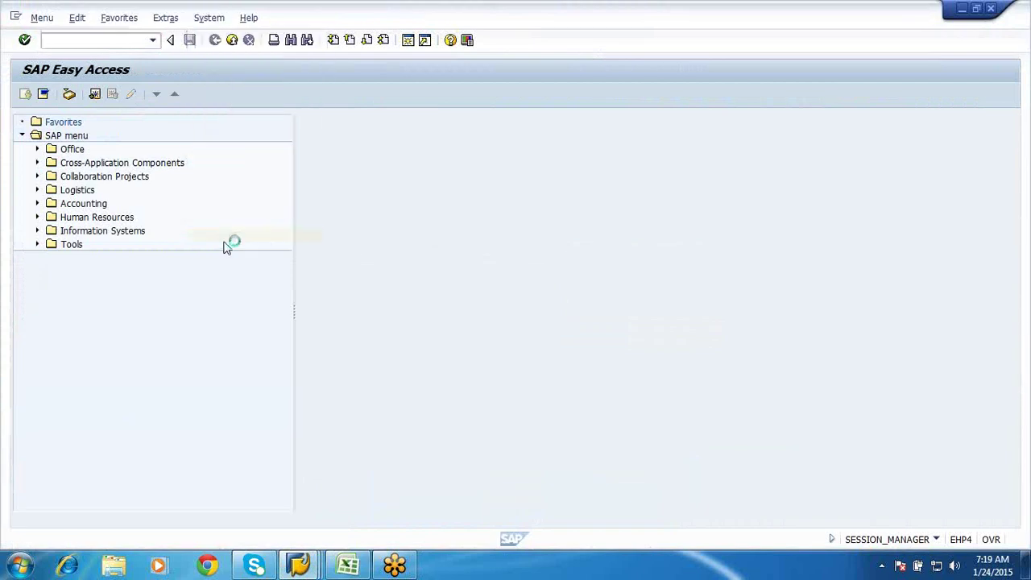
pyautogui.click(147, 278)
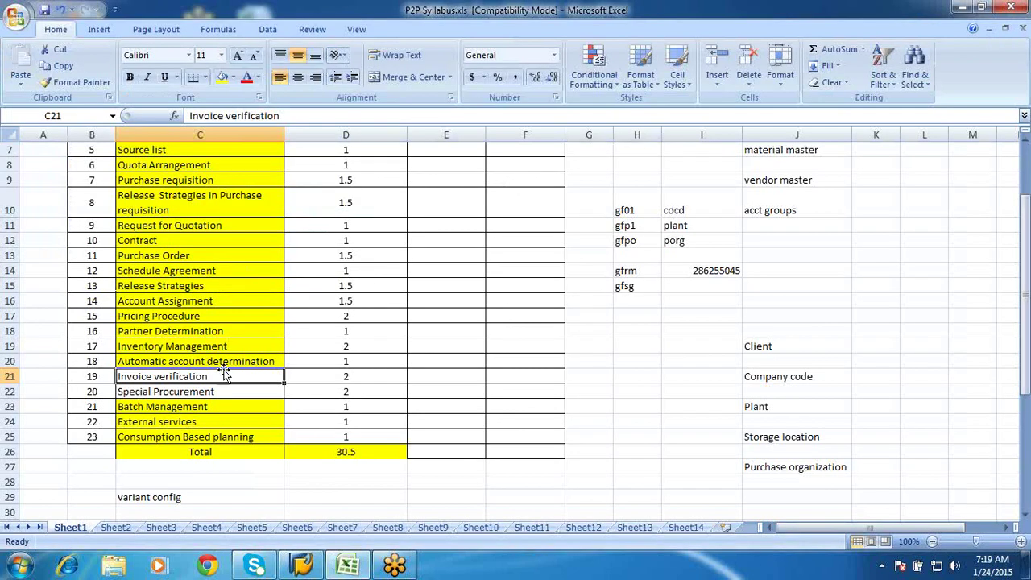
# Review the Special Procurement and Invoice verification topics on Sheet1 and the Stock transport order entry on Sheet11 in Excel.
pyautogui.click(180, 391)
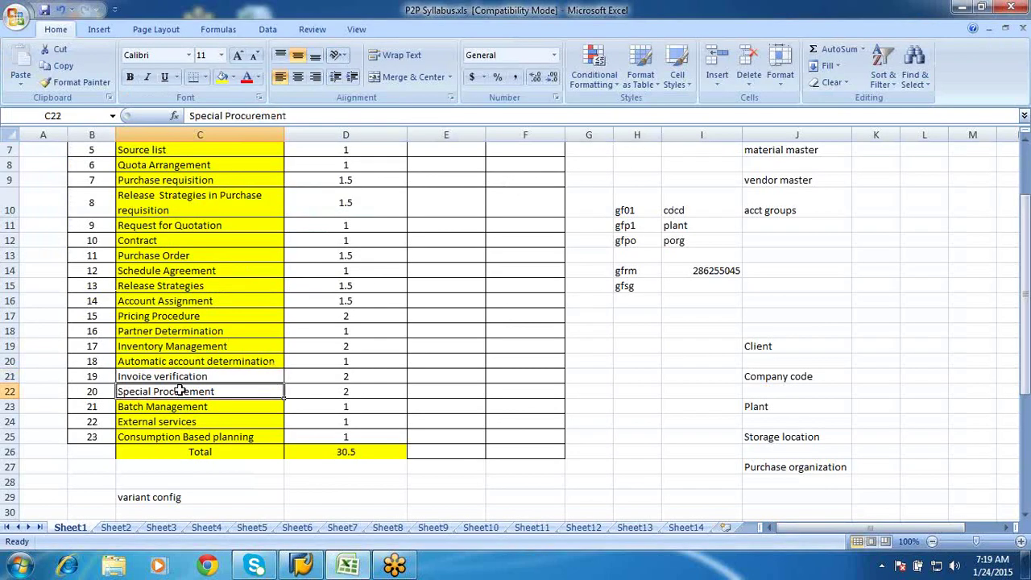
pyautogui.click(172, 376)
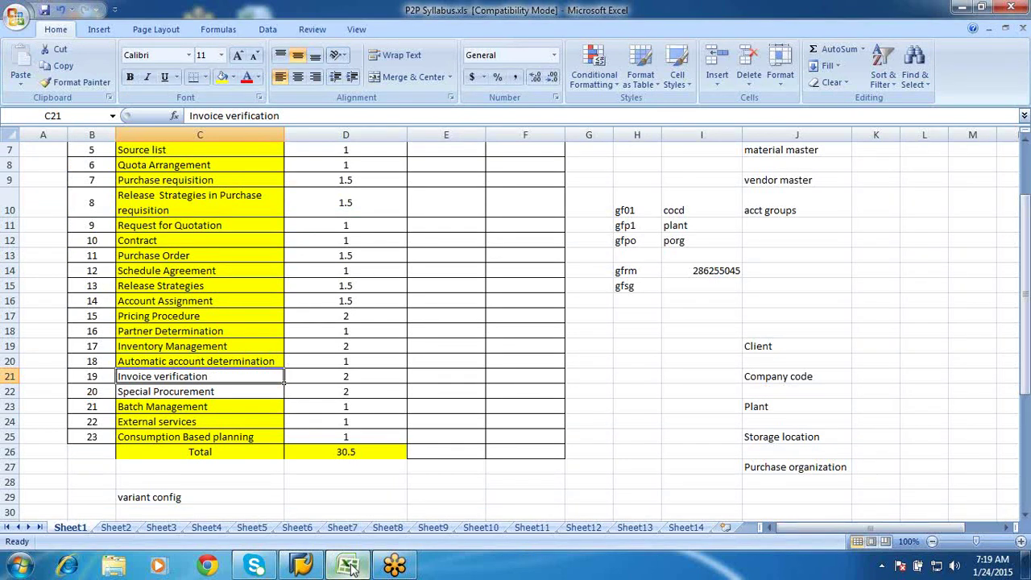
pyautogui.click(531, 526)
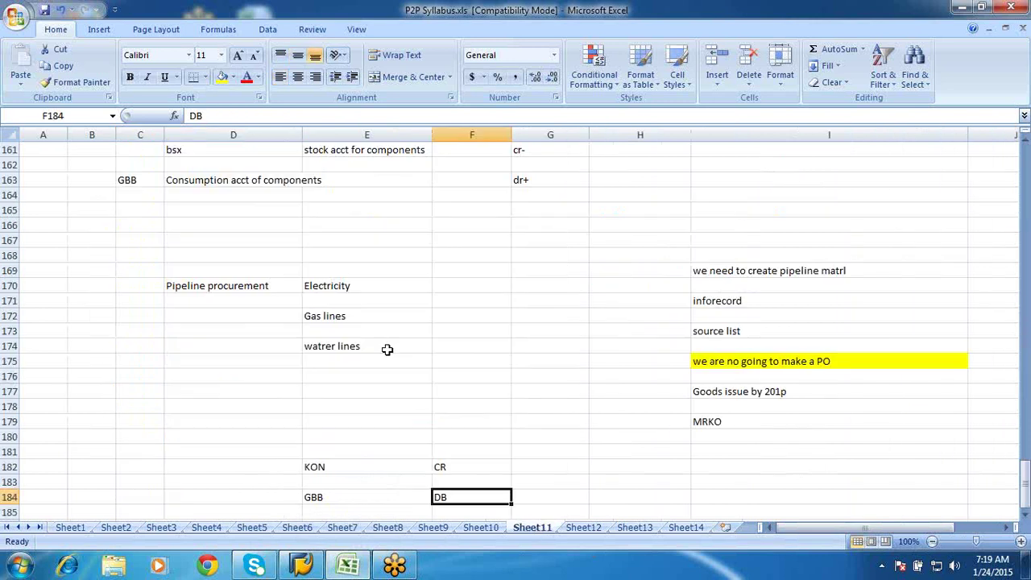
pyautogui.scroll(14, 387, 348)
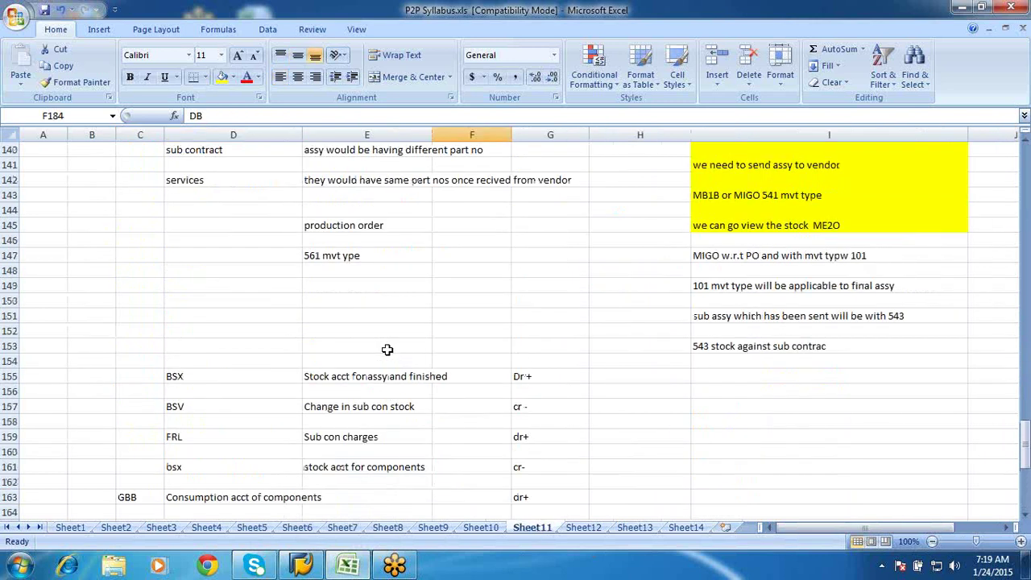
pyautogui.click(212, 346)
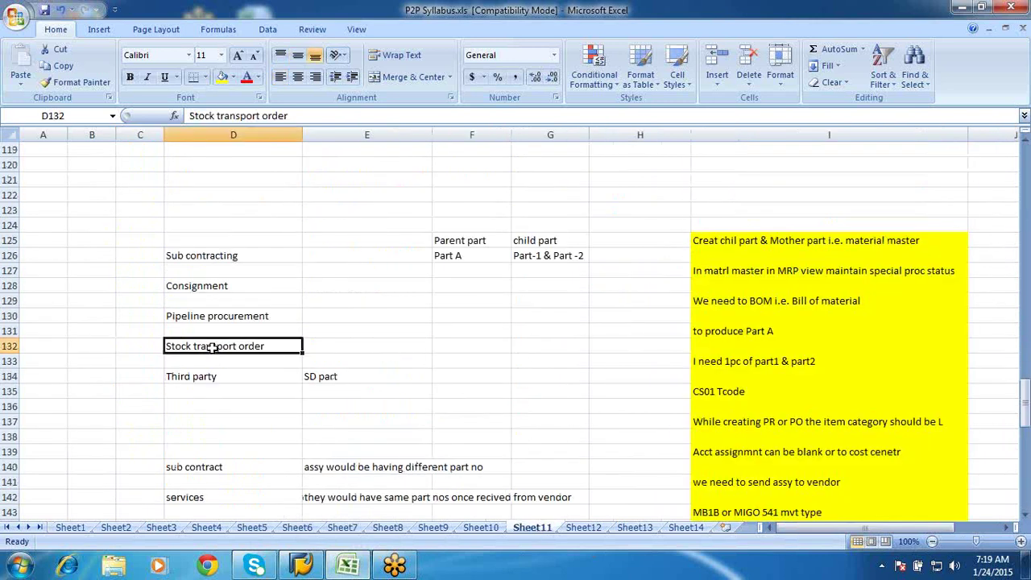
# Look through the notes on Sheet10, Sheet9, Sheet12, Sheet13 and Sheet14 for the stock transport order material.
pyautogui.click(480, 527)
pyautogui.scroll(6, 467, 527)
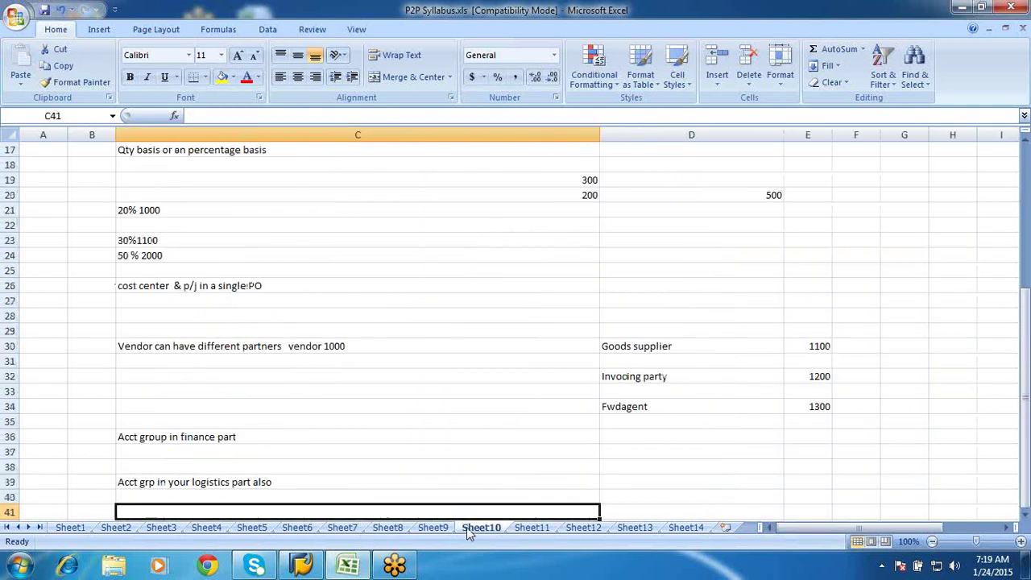
pyautogui.click(422, 526)
pyautogui.scroll(15, 420, 438)
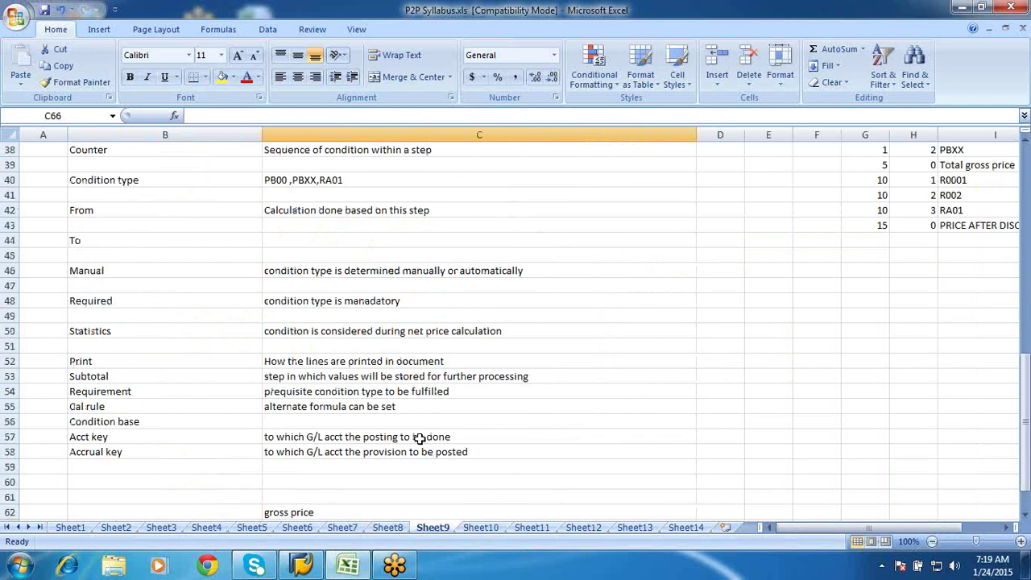
pyautogui.click(583, 527)
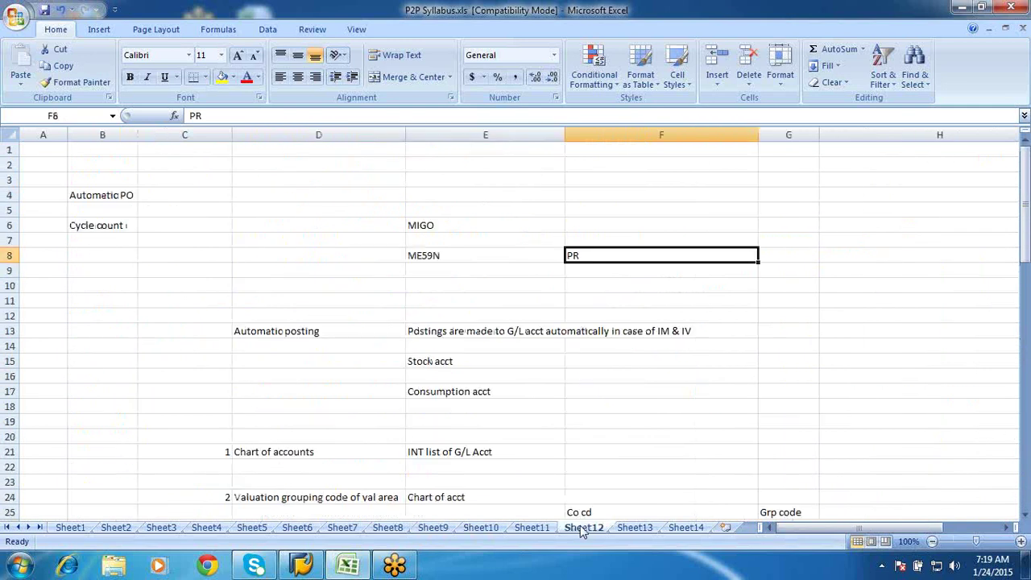
pyautogui.click(643, 528)
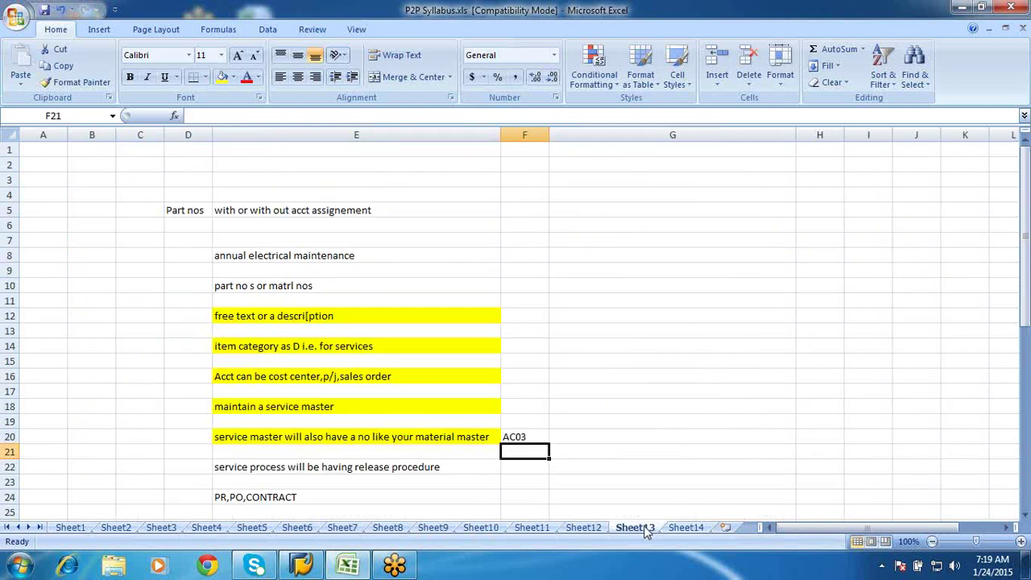
pyautogui.click(684, 528)
pyautogui.scroll(20, 640, 505)
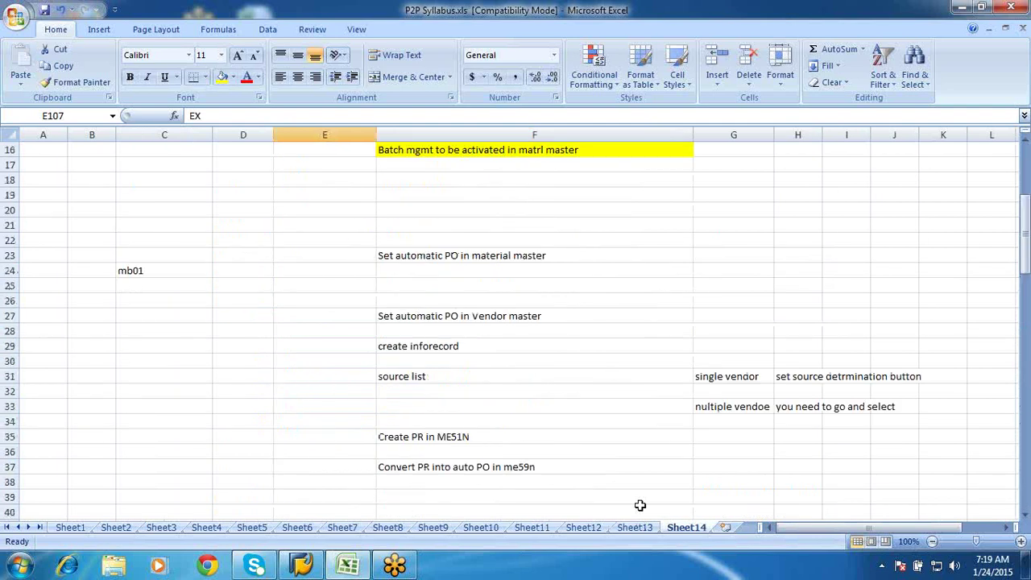
# Examine the STO without del and STO with del columns of the stock transfer table on Sheet11.
pyautogui.click(536, 530)
pyautogui.scroll(7, 538, 531)
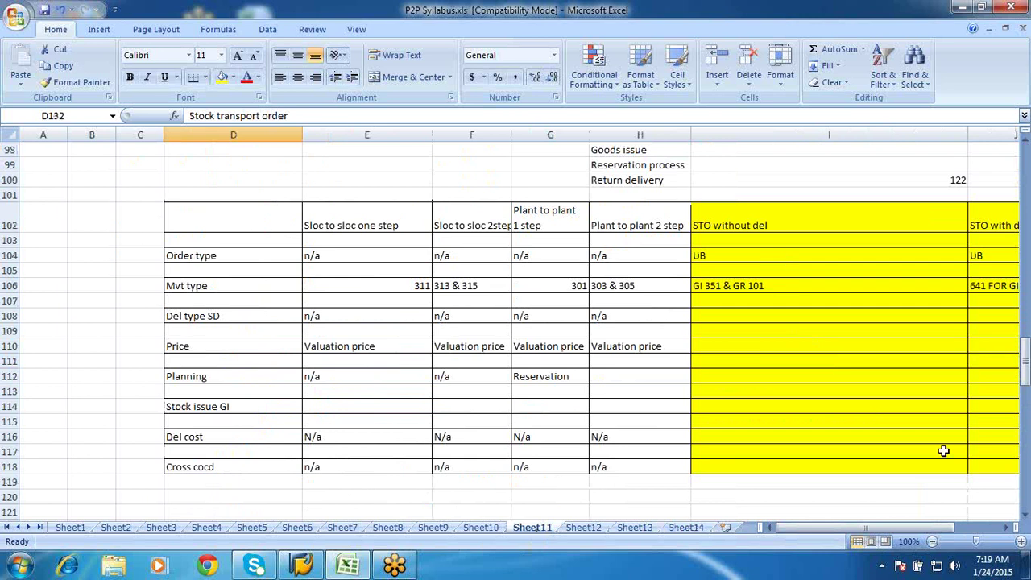
pyautogui.click(1008, 529)
pyautogui.click(1008, 528)
pyautogui.click(1008, 528)
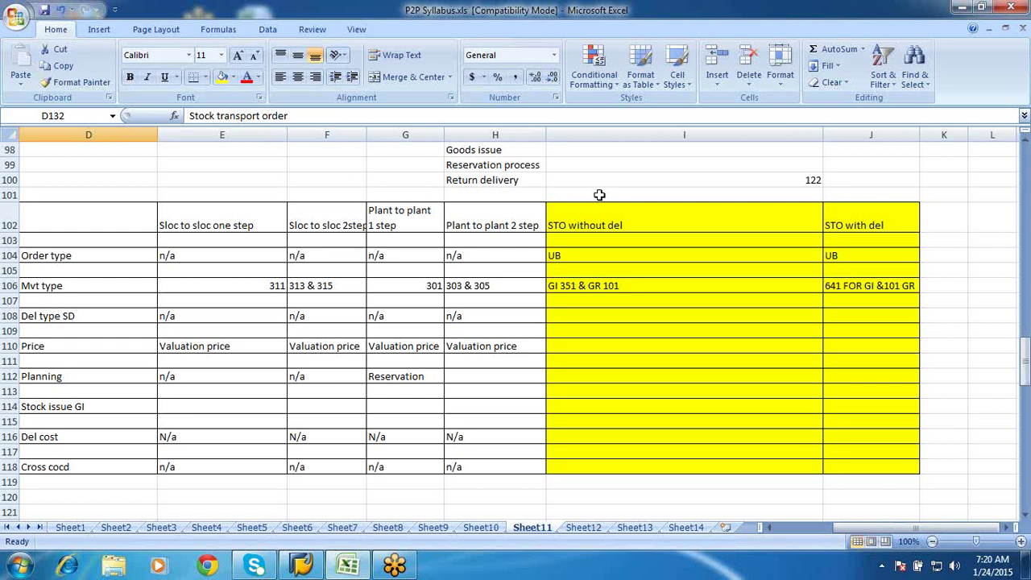
pyautogui.click(614, 227)
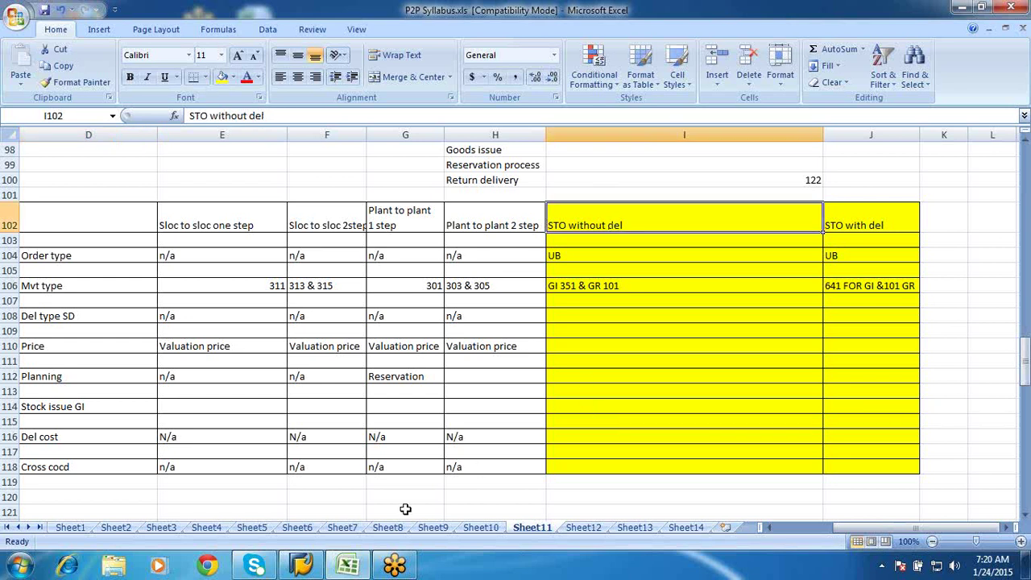
# Return to Sheet1 and review the syllabus topic list from Special Procurement up to the first topic.
pyautogui.click(70, 527)
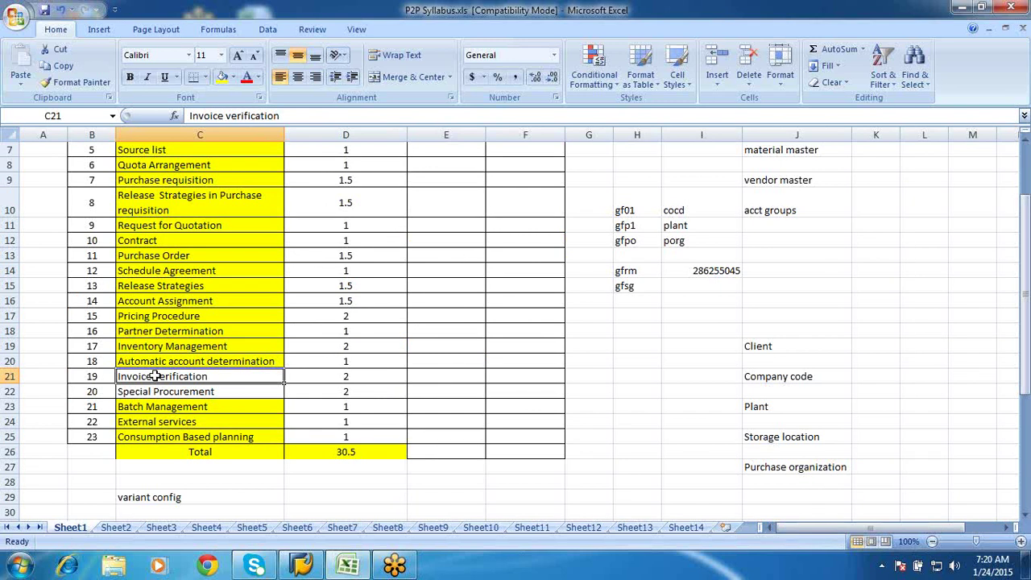
pyautogui.click(156, 388)
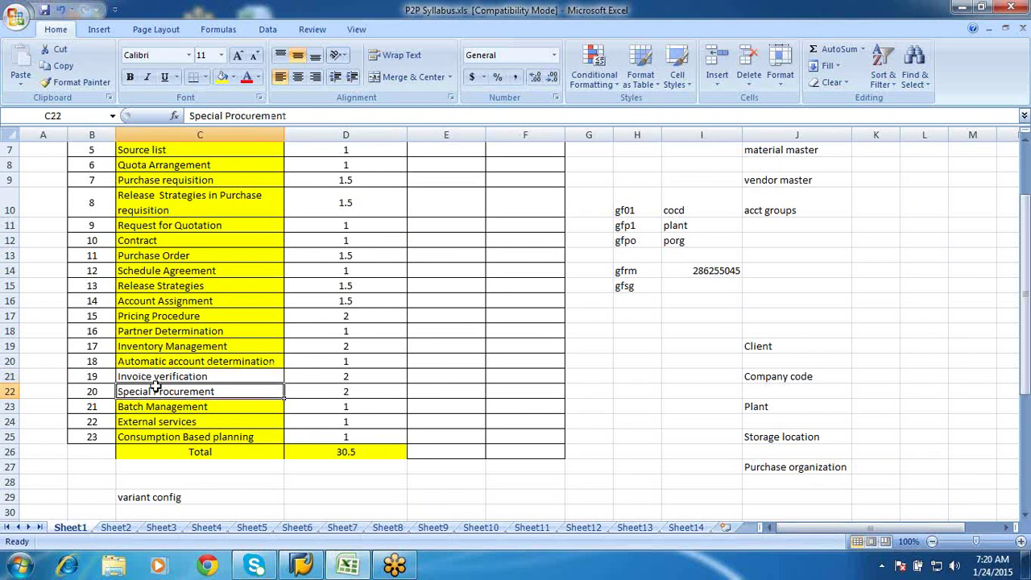
pyautogui.scroll(2, 155, 387)
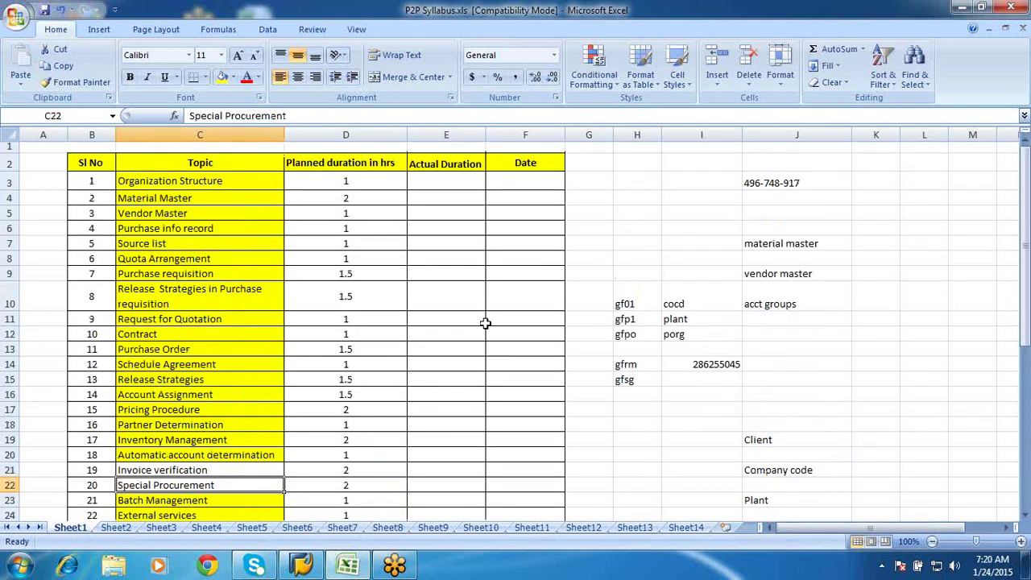
pyautogui.click(1026, 40)
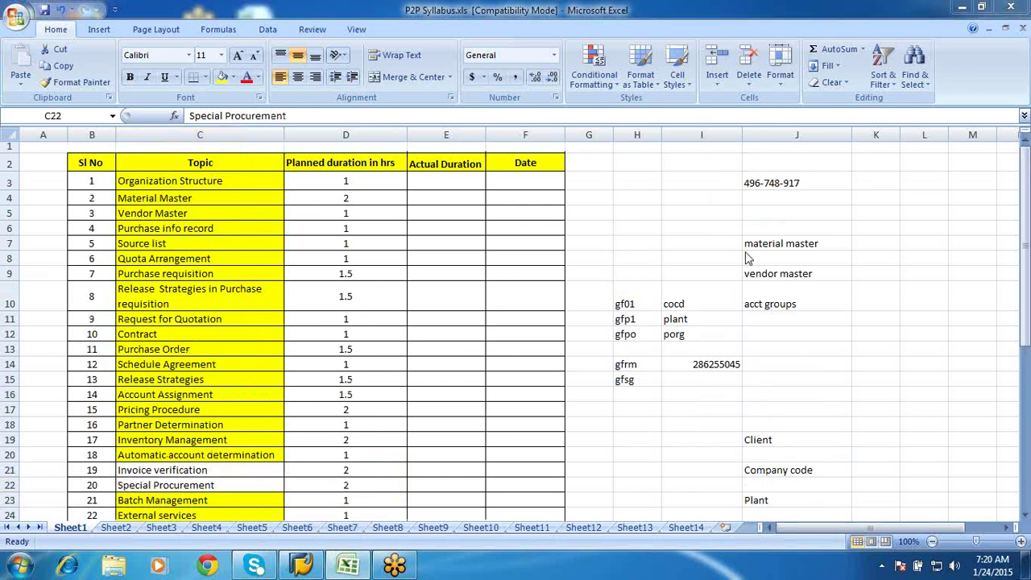